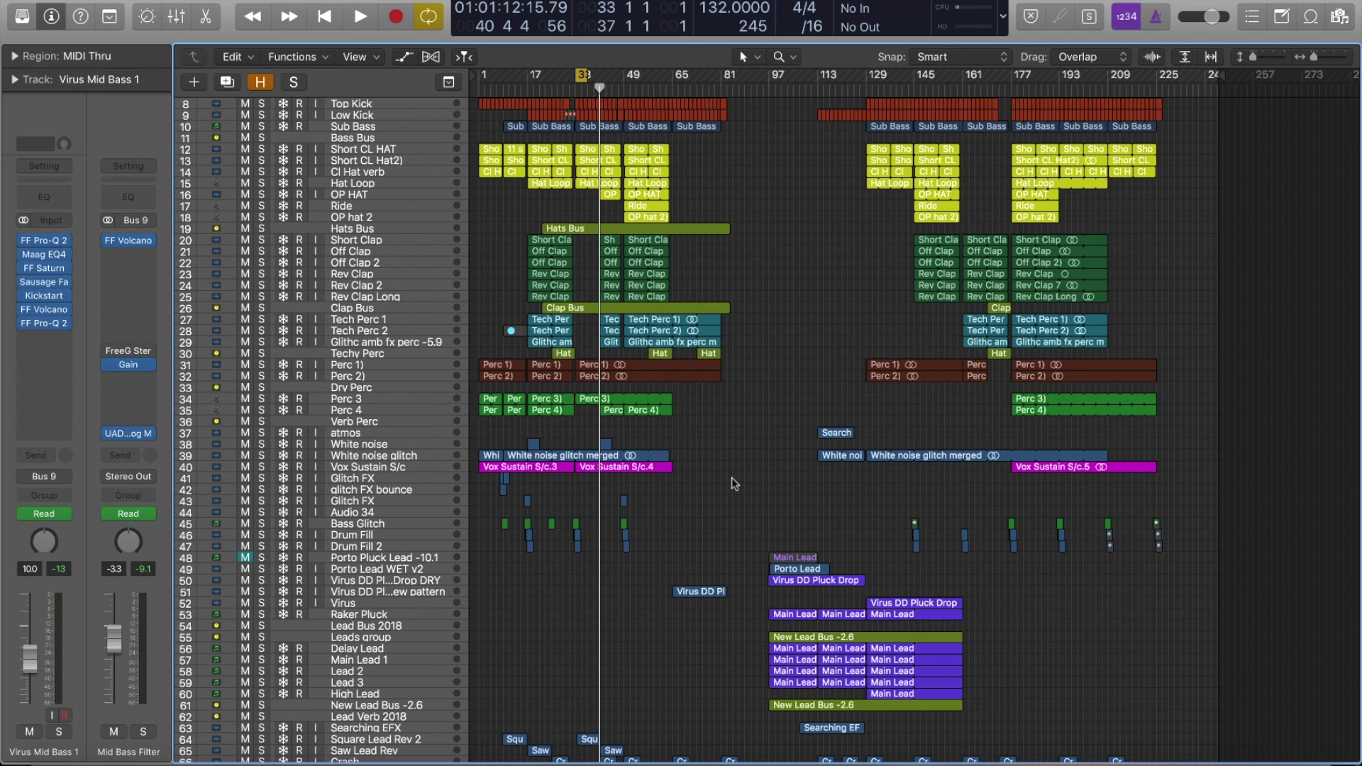
# Step: Examine the full track arrangement and take a closer look at the kick, bass, hat and clap tracks
pyautogui.scroll(1, 731, 474)
pyautogui.scroll(-3, 710, 473)
pyautogui.scroll(2, 710, 472)
pyautogui.scroll(-1, 707, 476)
pyautogui.scroll(-1, 679, 354)
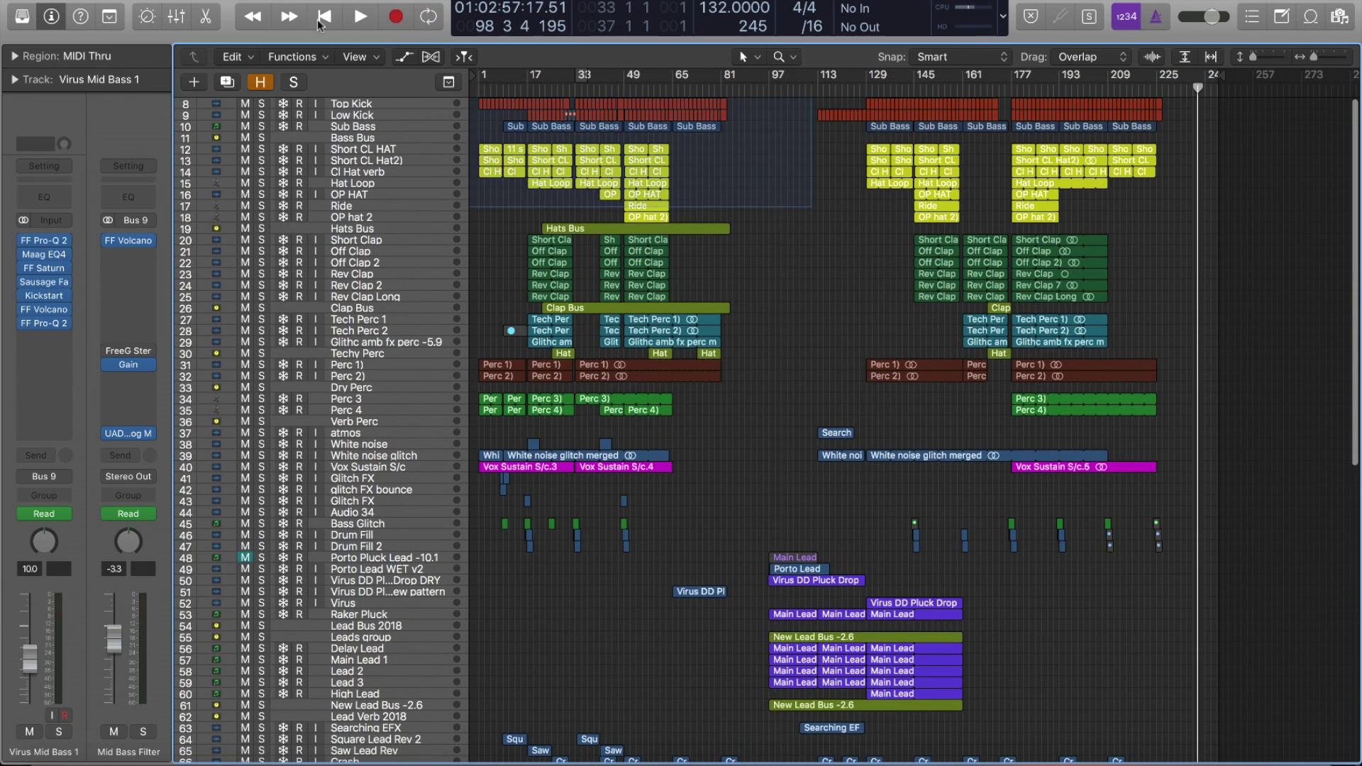
pyautogui.press('z')
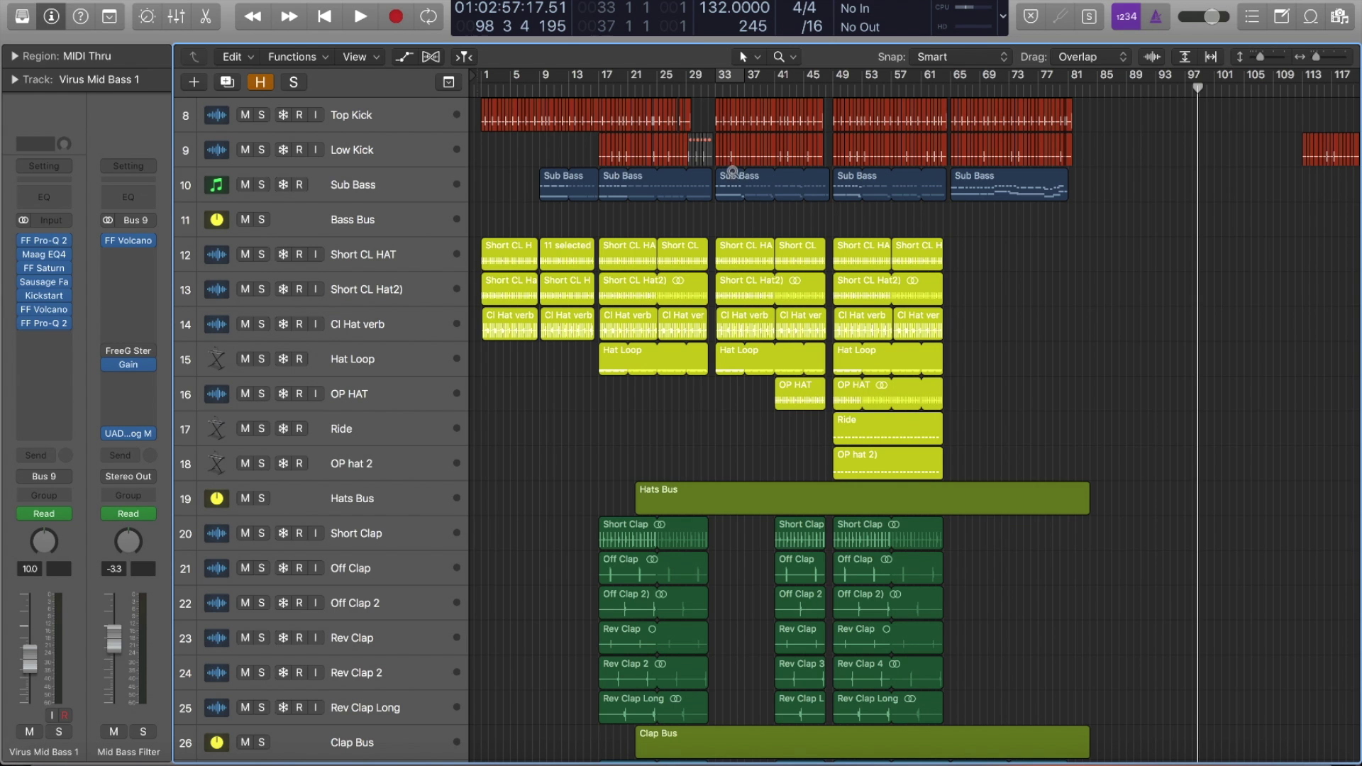
pyautogui.scroll(-15, 725, 233)
pyautogui.scroll(15, 725, 211)
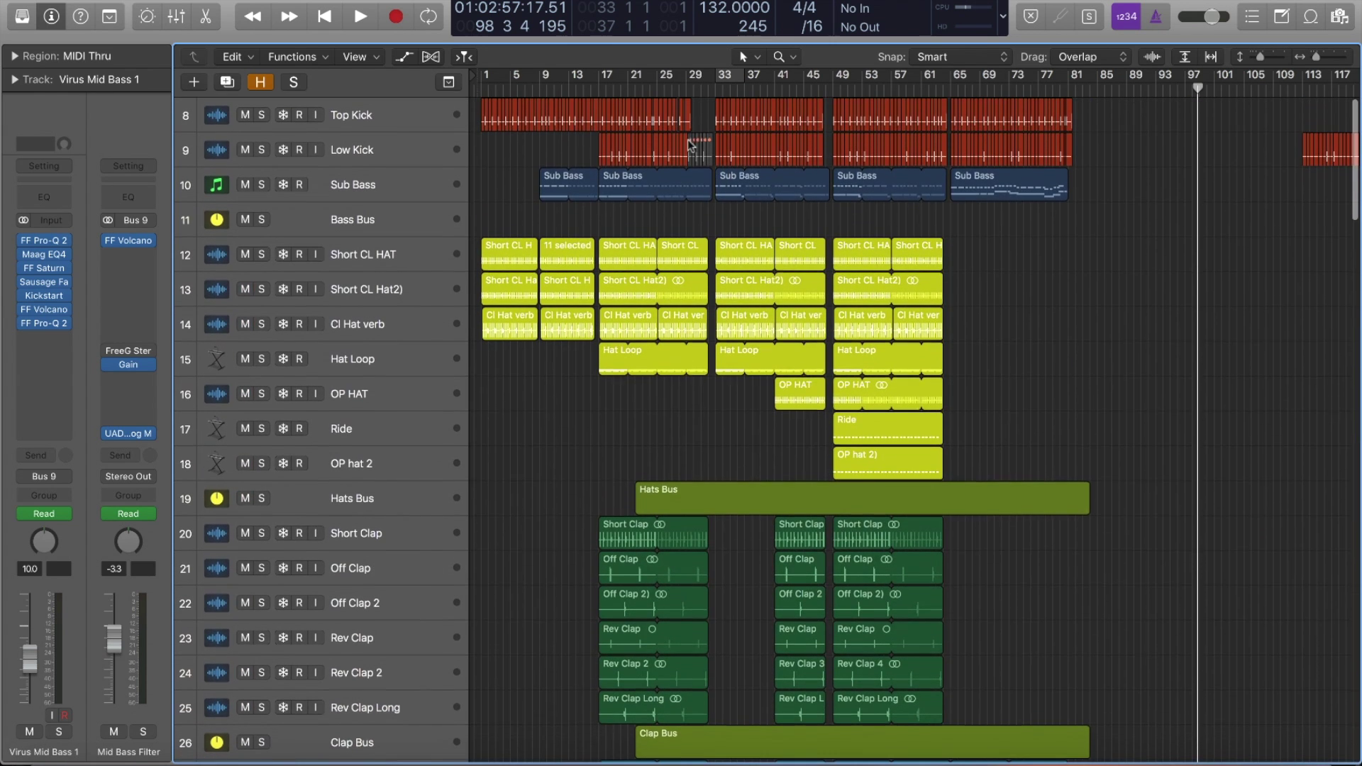
# Step: Play the full arrangement through the transition into the section starting at bar 33
pyautogui.click(701, 96)
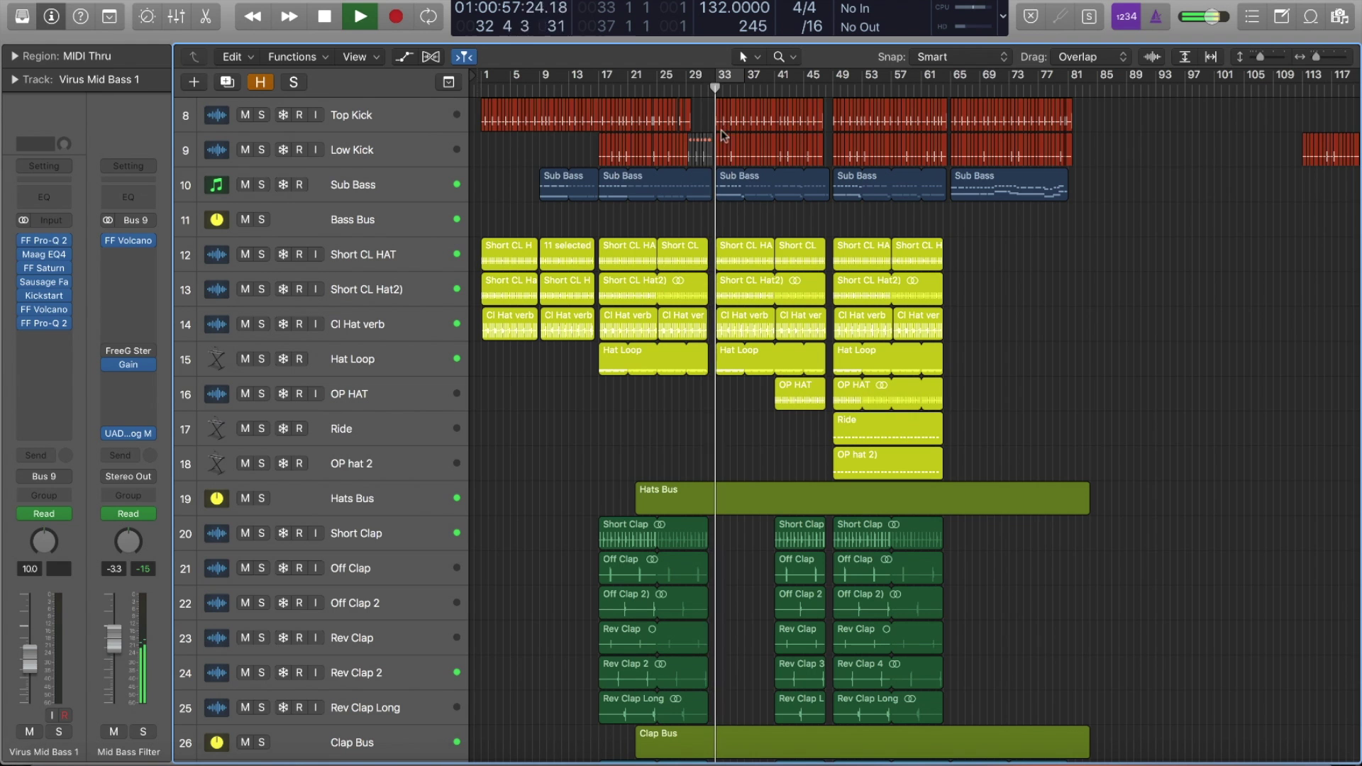
pyautogui.keyDown('ctrl'); pyautogui.keyDown('alt'); pyautogui.click(736, 168); pyautogui.keyUp('alt'); pyautogui.keyUp('ctrl')
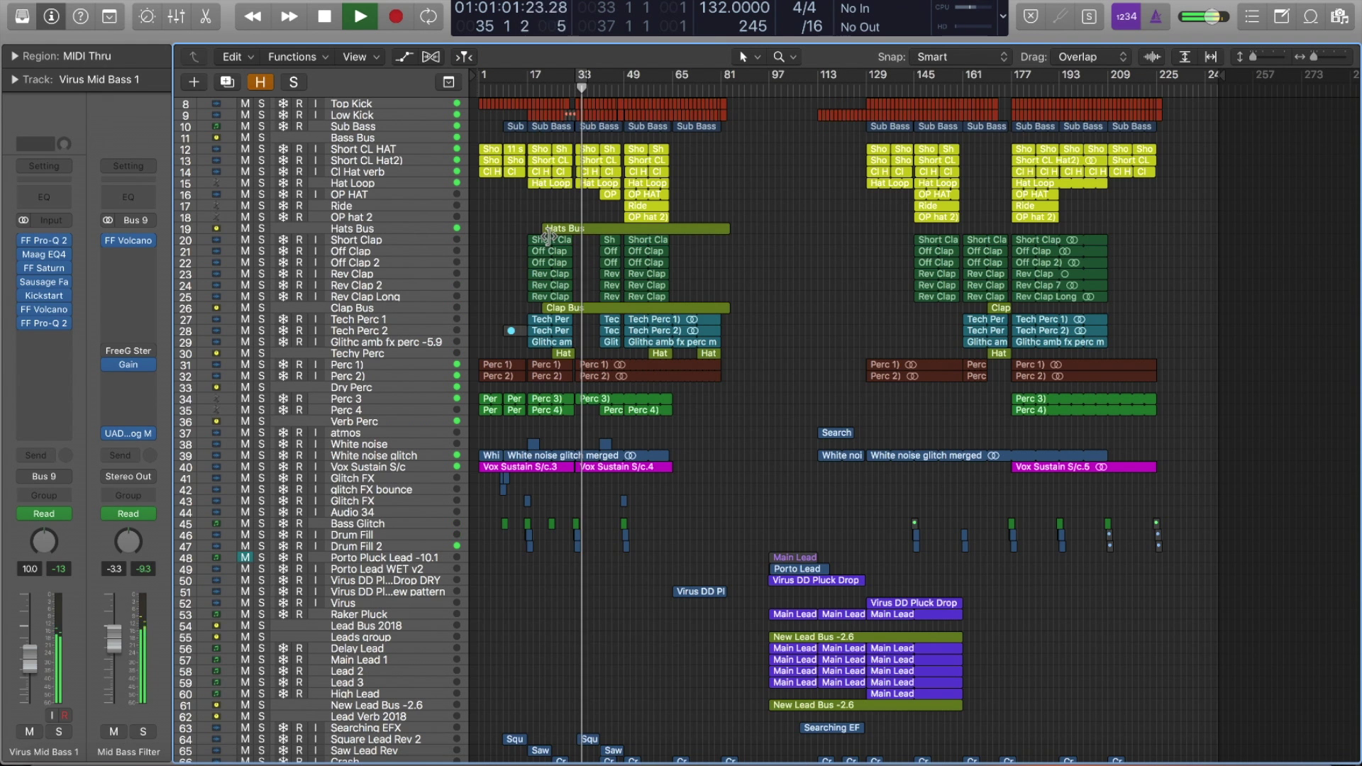
pyautogui.moveTo(757, 536); pyautogui.dragTo(435, 31)
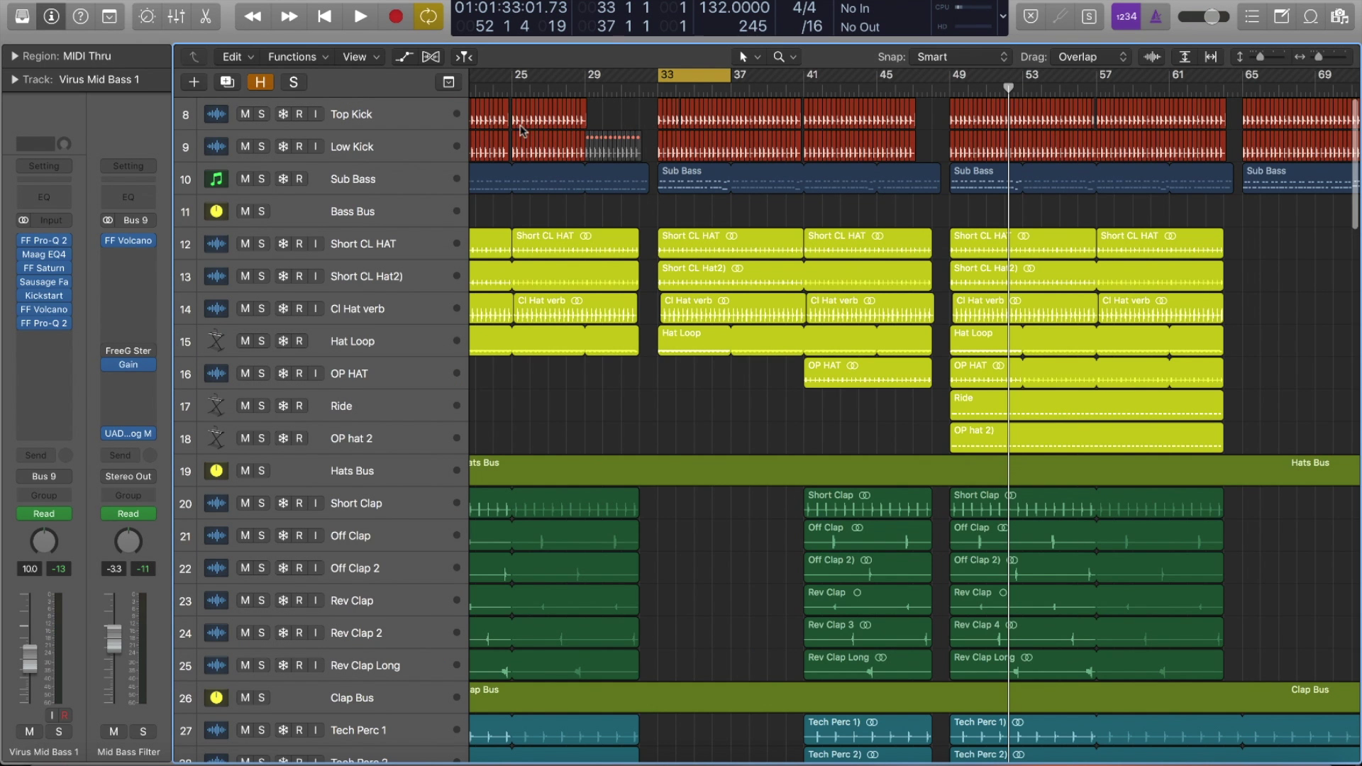
# Step: Solo the Top Kick track, inspect its FF Pro-Q 2 equalizer curve and play the kick on its own
pyautogui.click(261, 115)
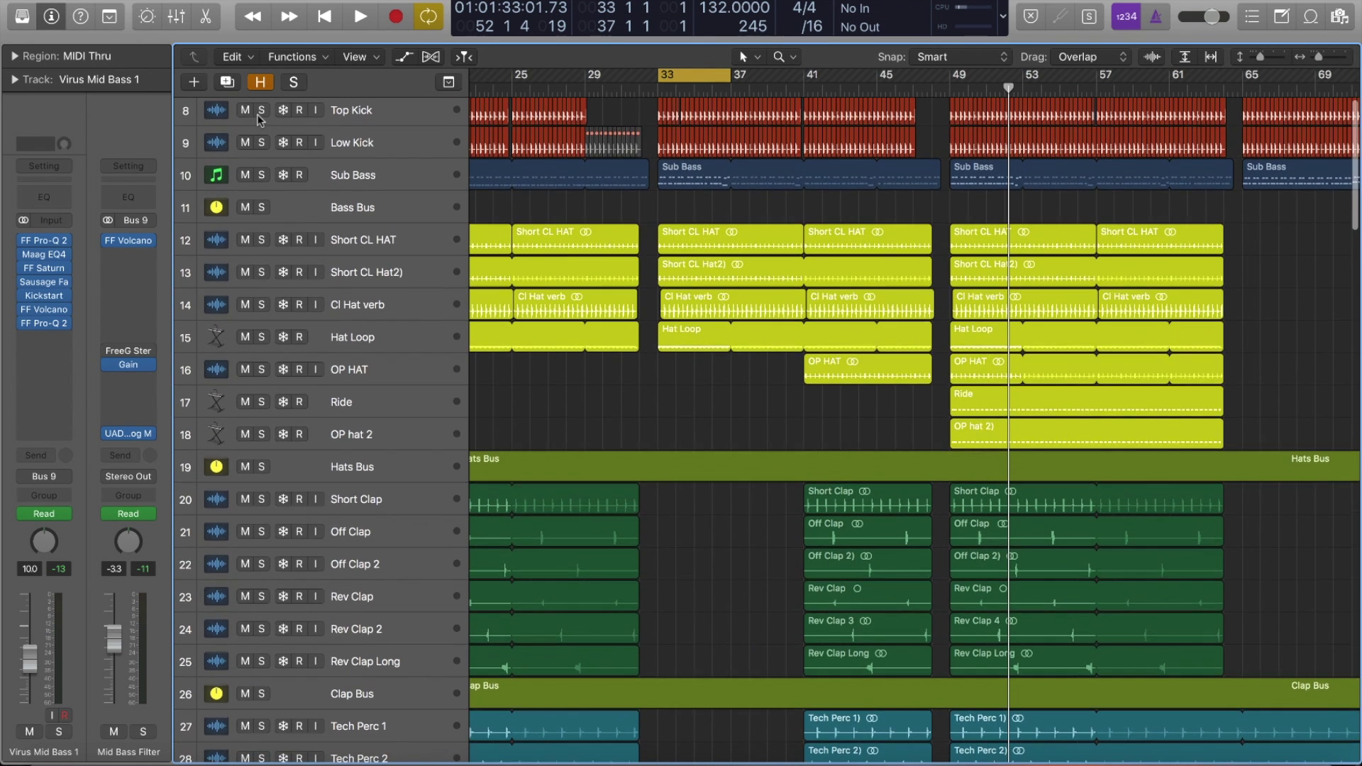
pyautogui.click(368, 116)
pyautogui.click(64, 324)
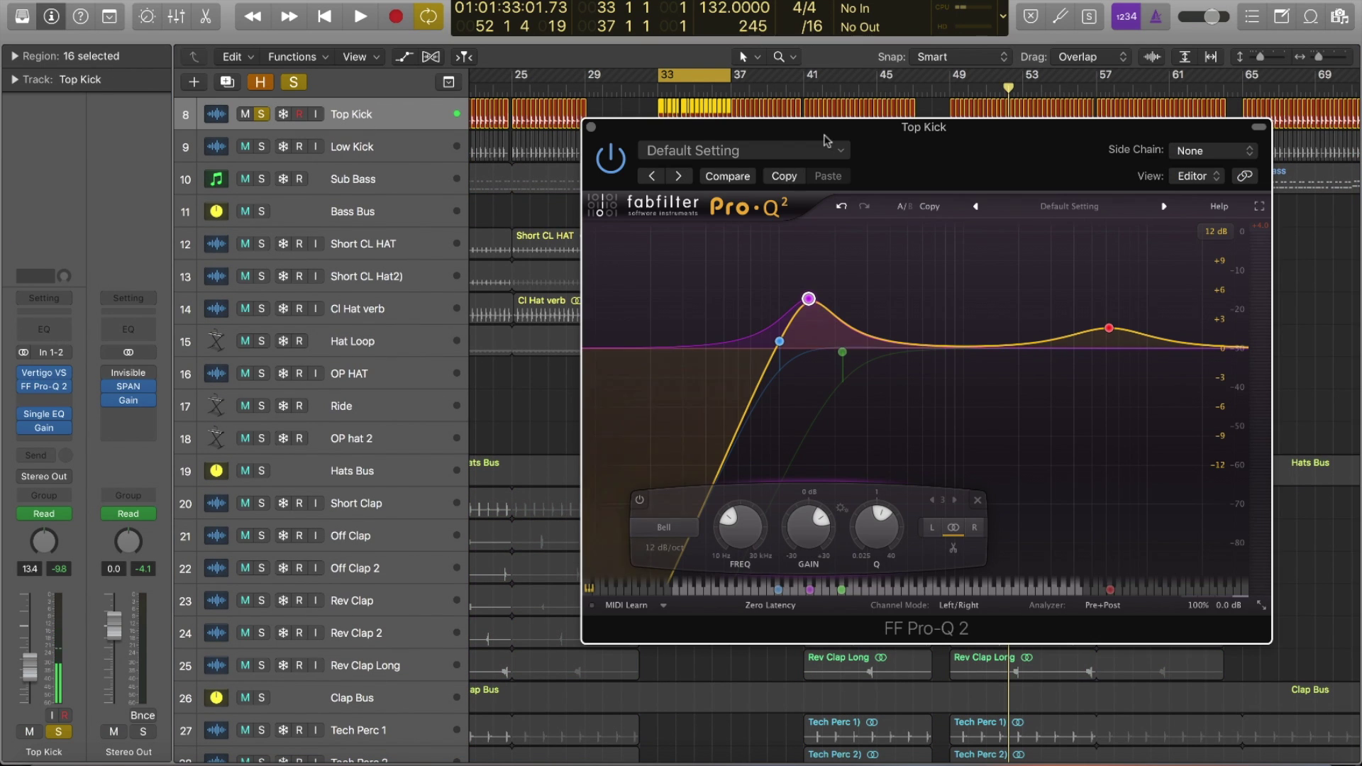
pyautogui.click(590, 128)
pyautogui.press('space')
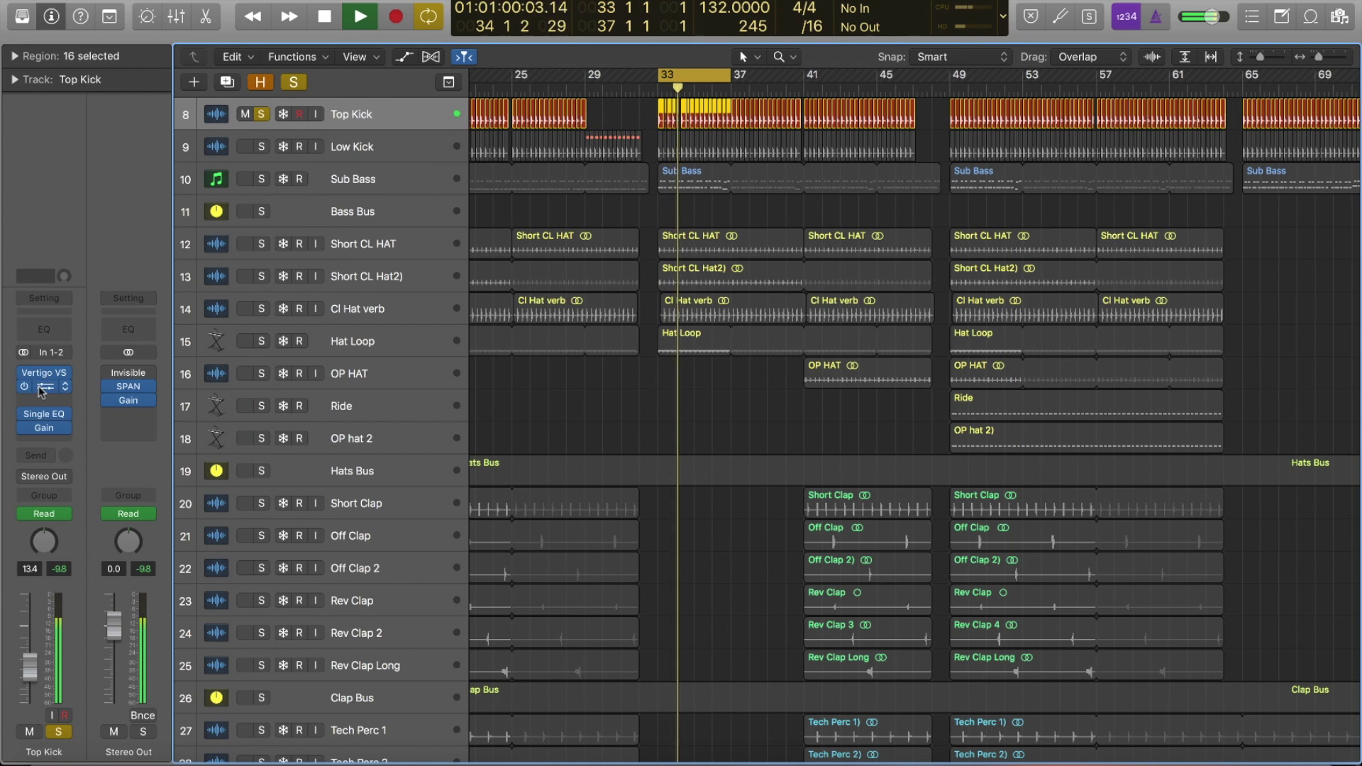
pyautogui.press('space')
# Step: Show the Top Kick's Vertigo VSC-2 compressor and compare the kick with the processing bypassed and active
pyautogui.press('v')
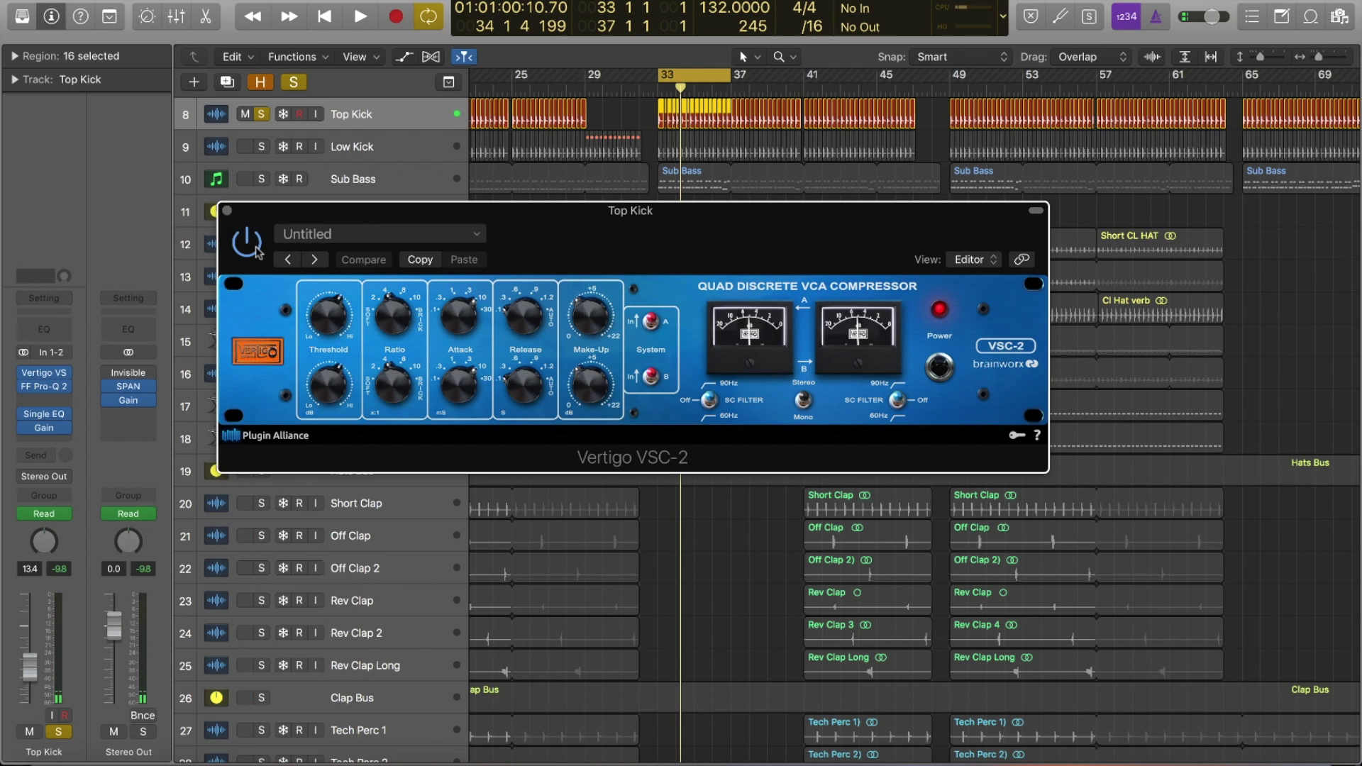
pyautogui.press('space')
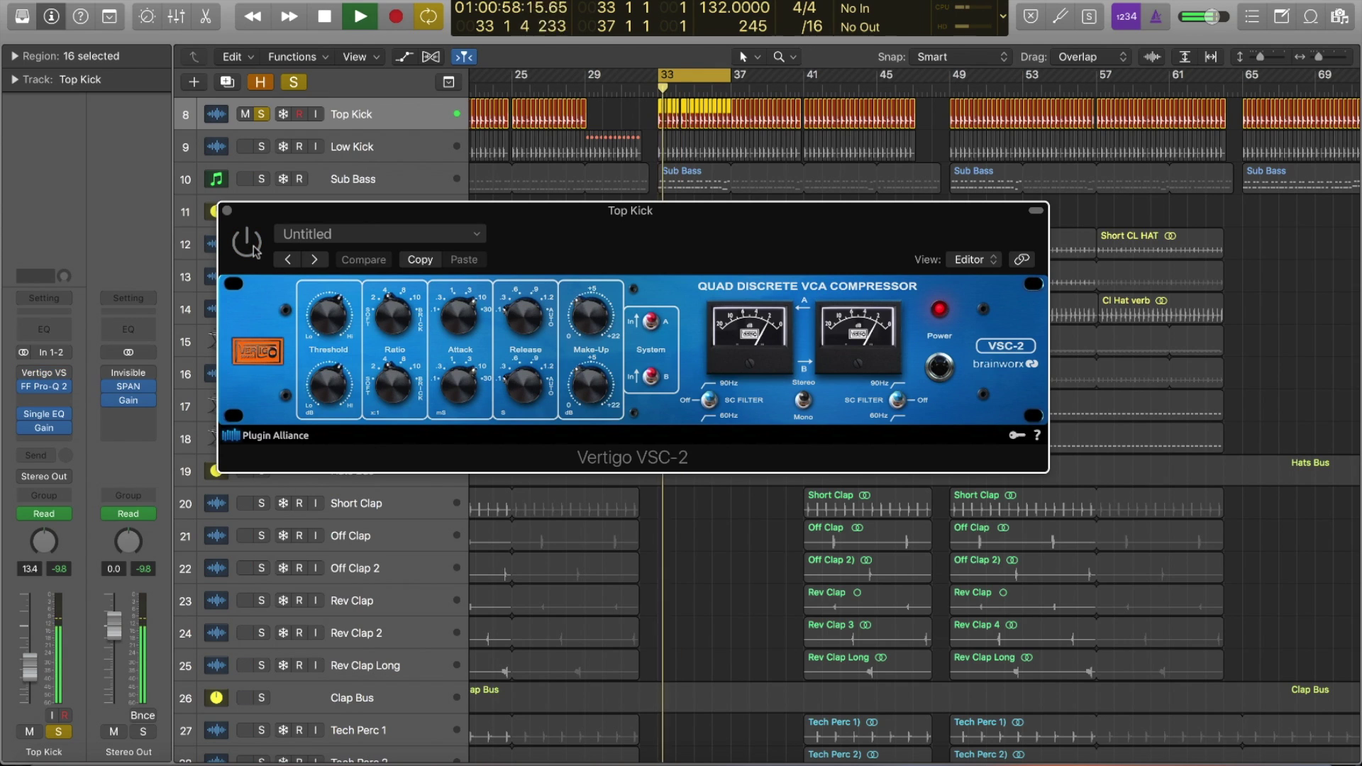
pyautogui.moveTo(26, 390)
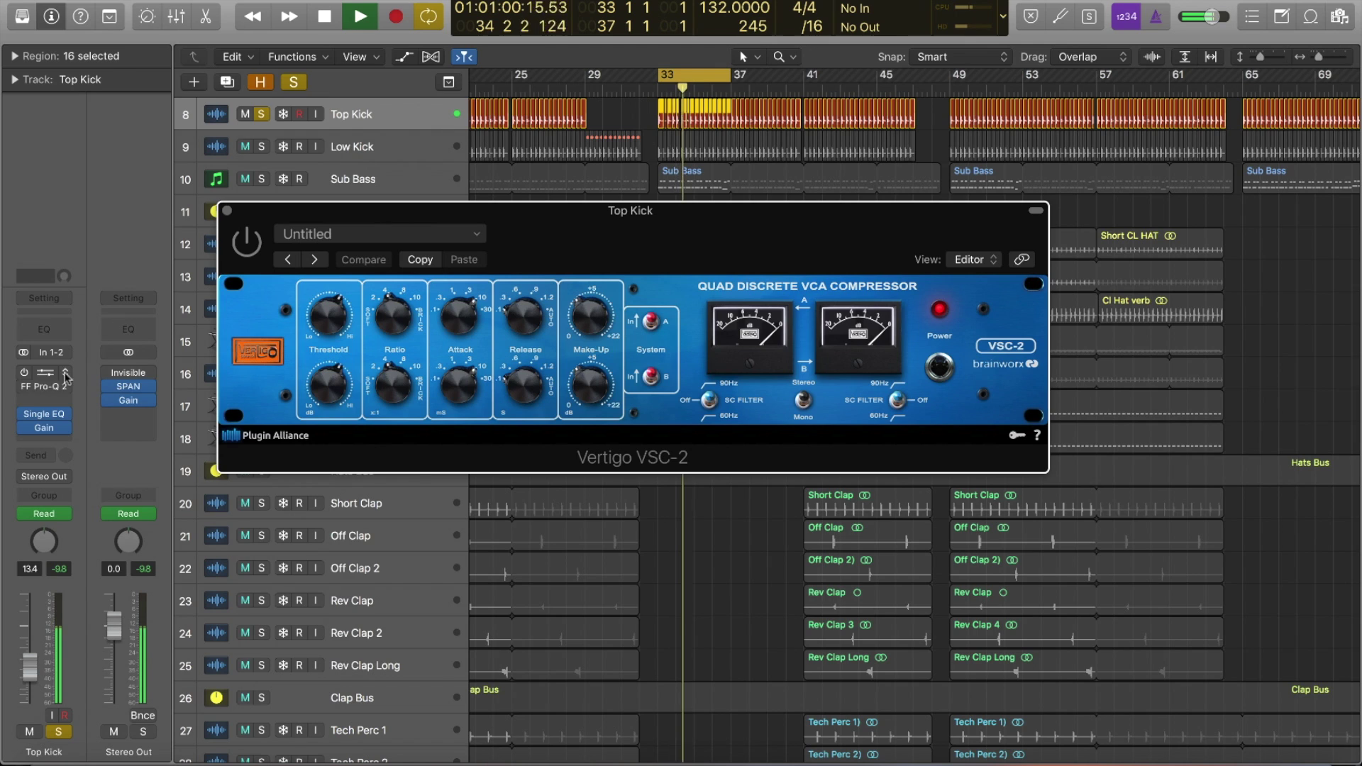
pyautogui.press('space')
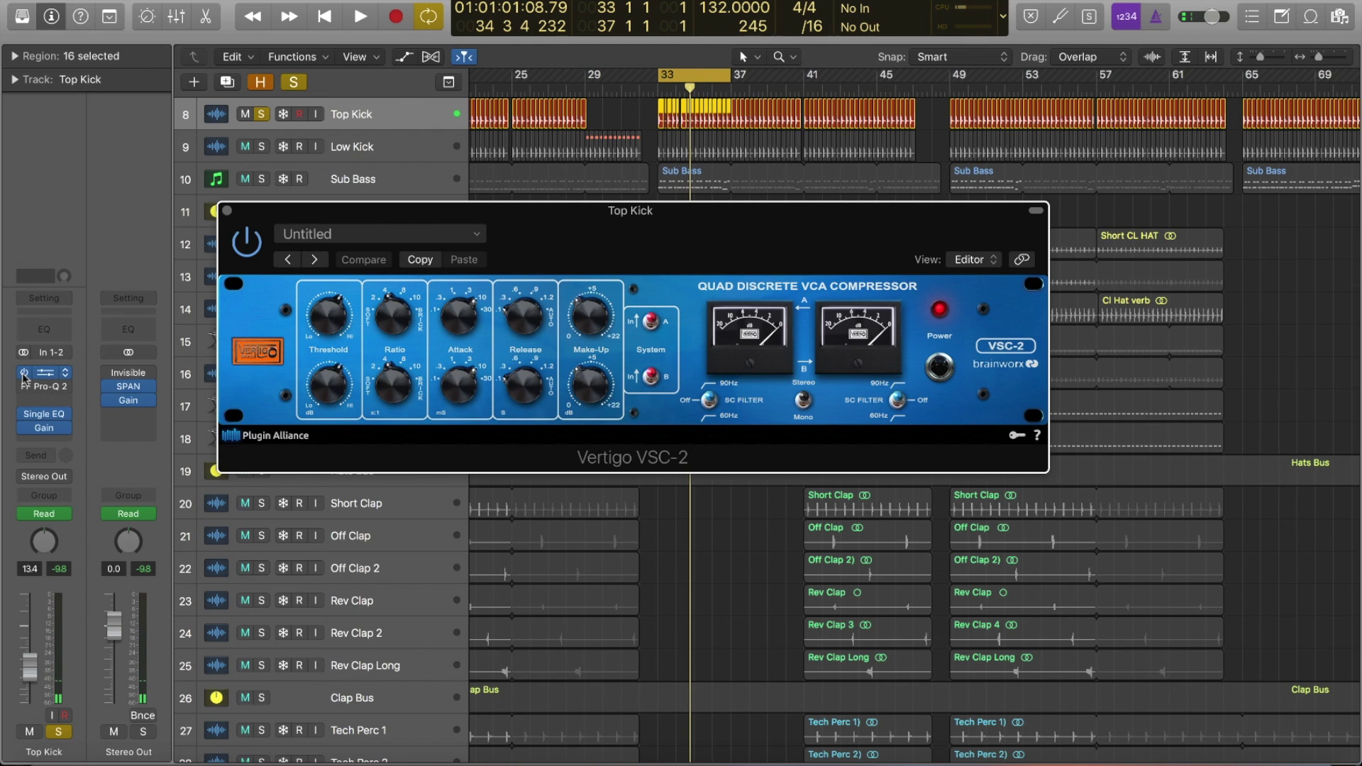
pyautogui.press('space')
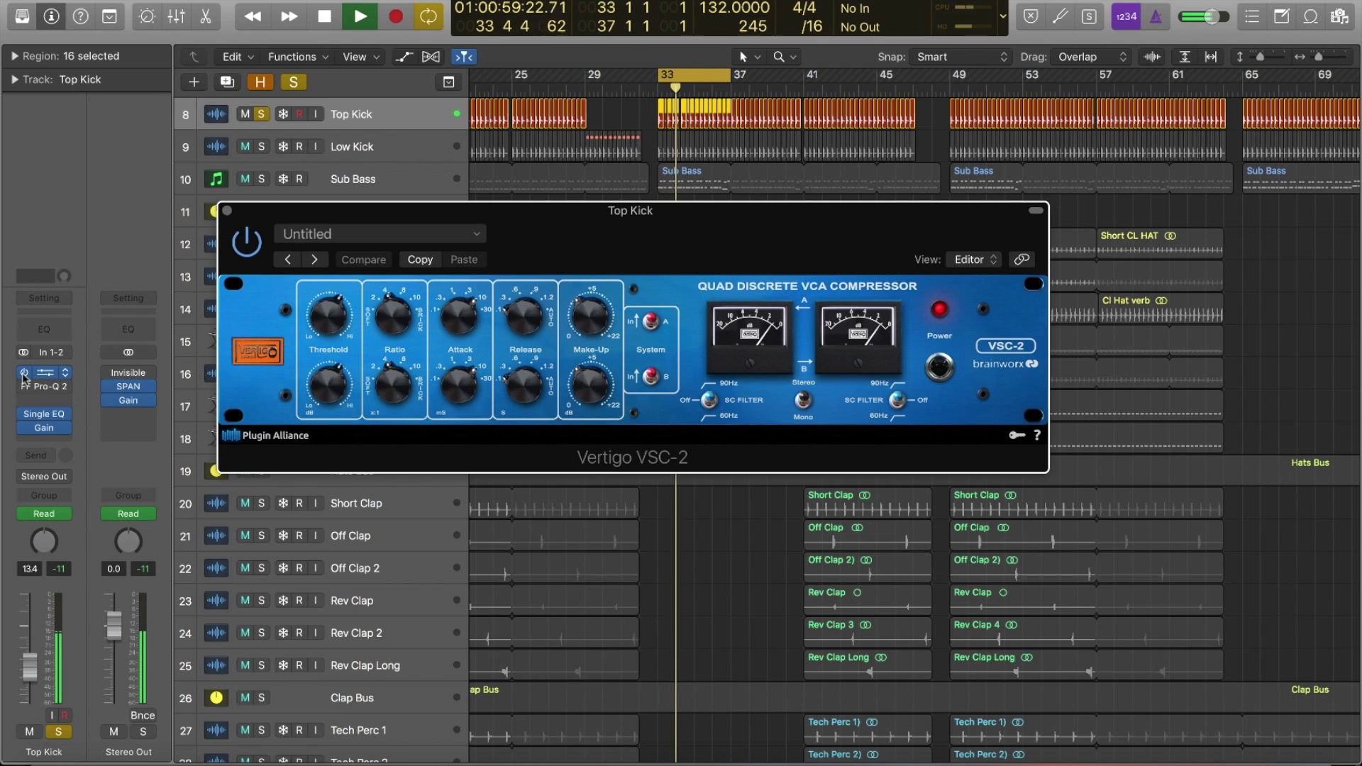
pyautogui.press('space')
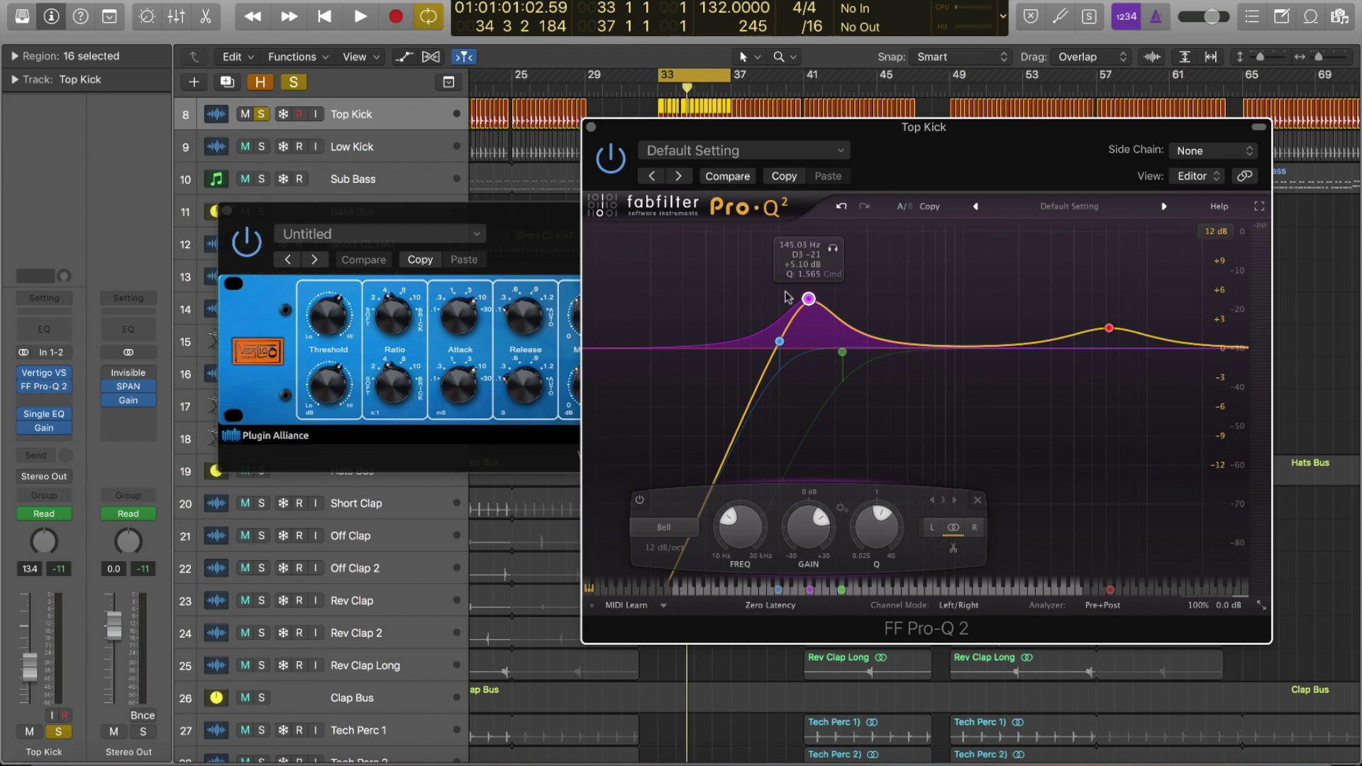
# Step: Audition the 145 Hz bell band of the Top Kick's FF Pro-Q 2 in isolation
pyautogui.press('space')
pyautogui.click(833, 248)
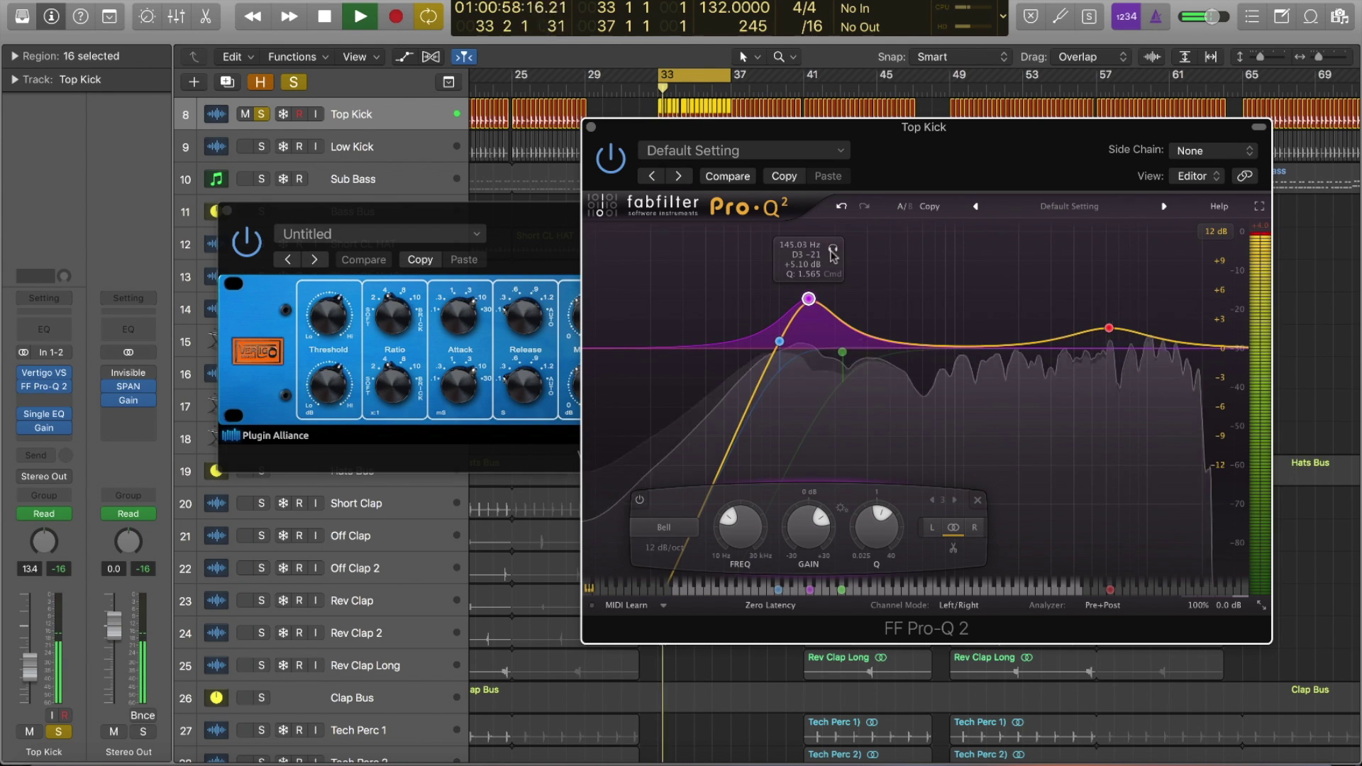
pyautogui.press('space')
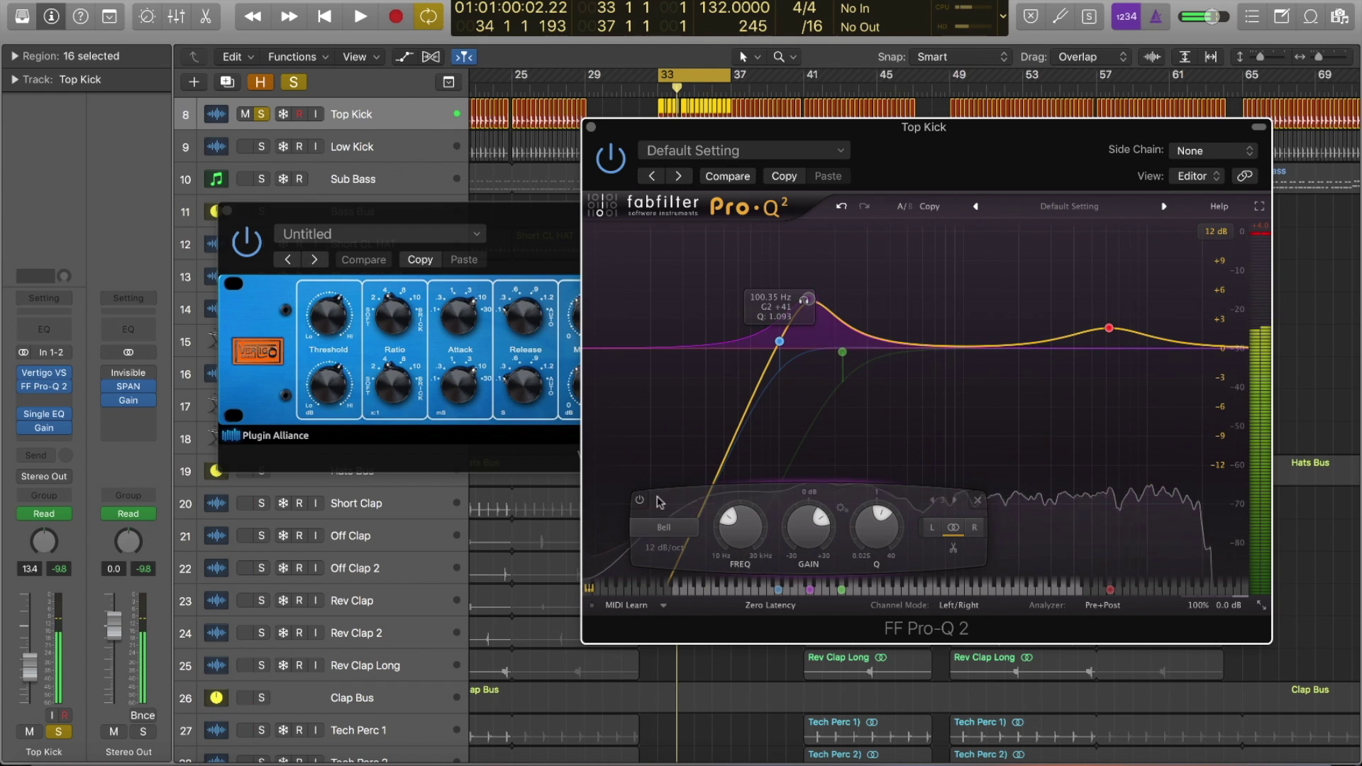
# Step: Compare the Top Kick with its FF Pro-Q 2 and Vertigo VSC-2 bypassed and active, and close both plug-in windows
pyautogui.moveTo(844, 129); pyautogui.dragTo(931, 278)
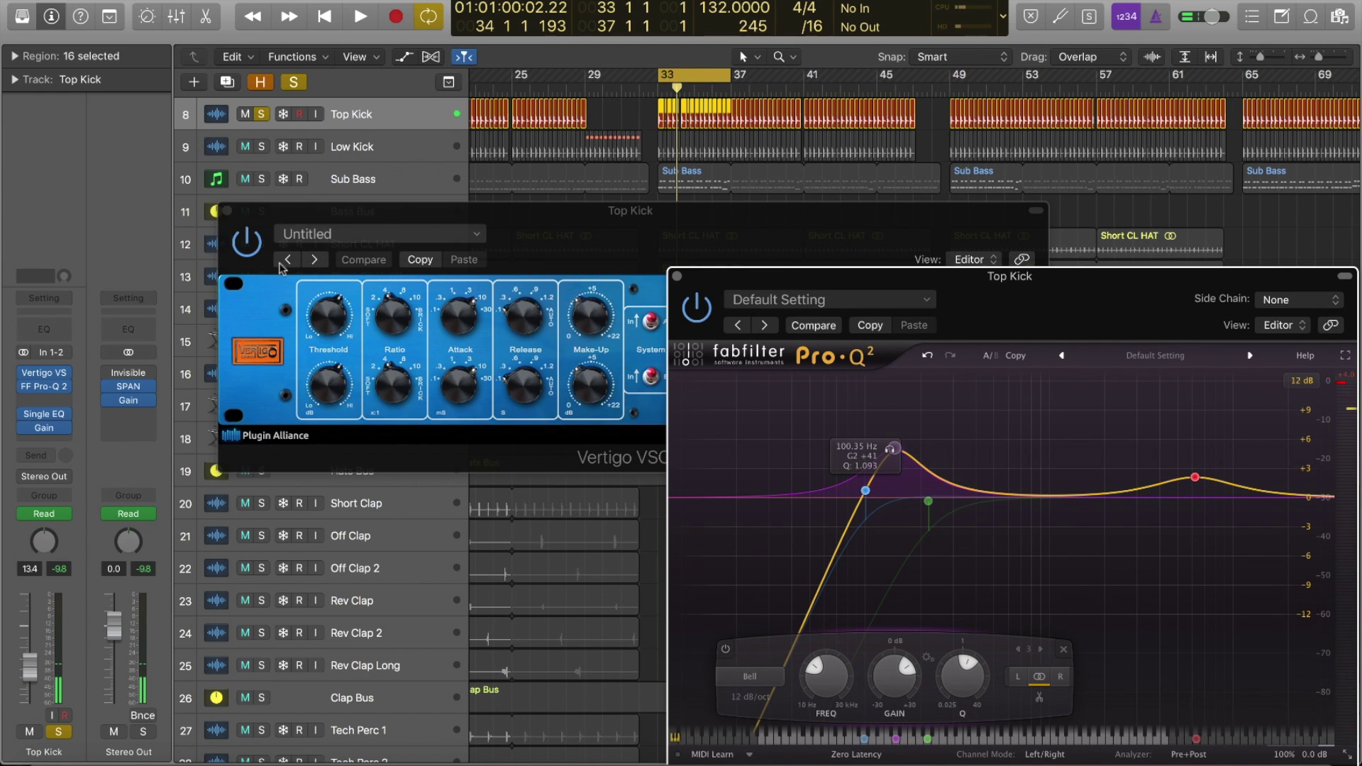
pyautogui.press('space')
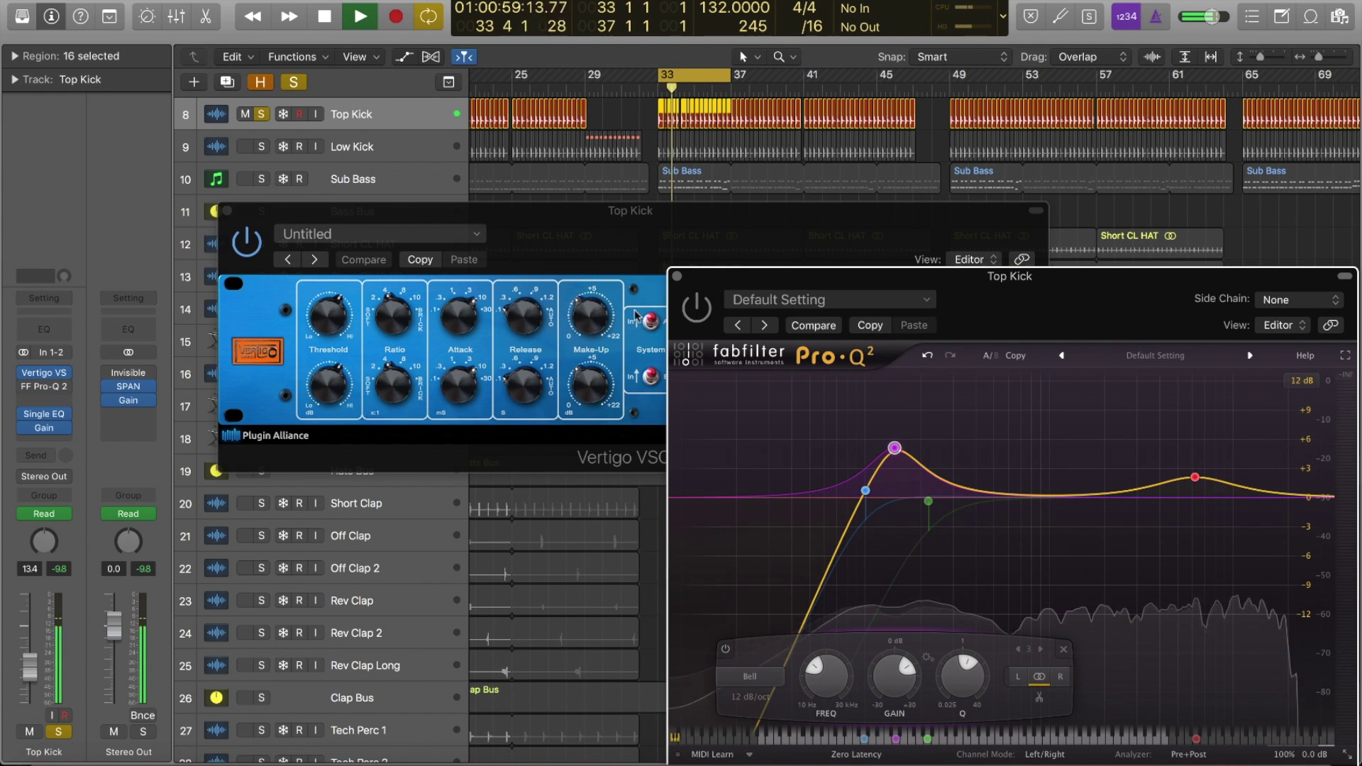
pyautogui.click(257, 247)
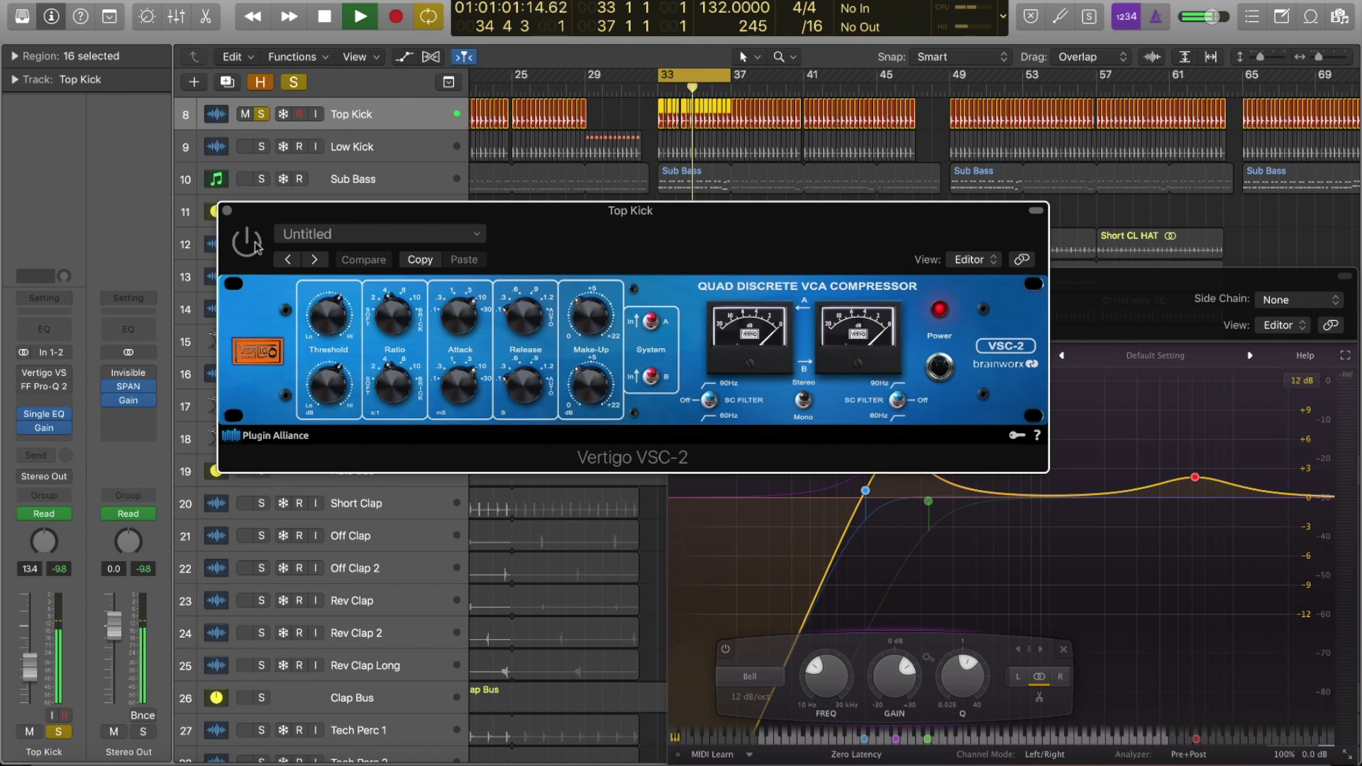
pyautogui.click(695, 319)
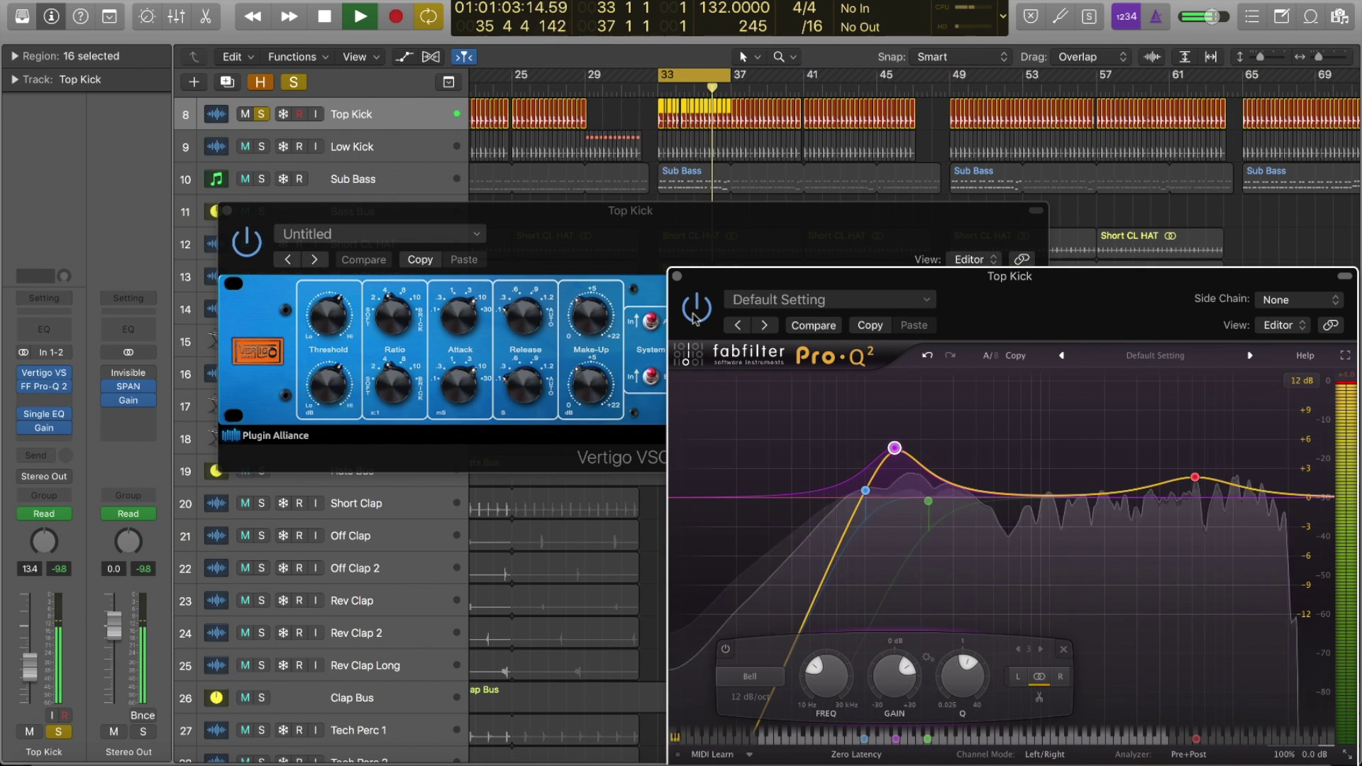
pyautogui.press('space')
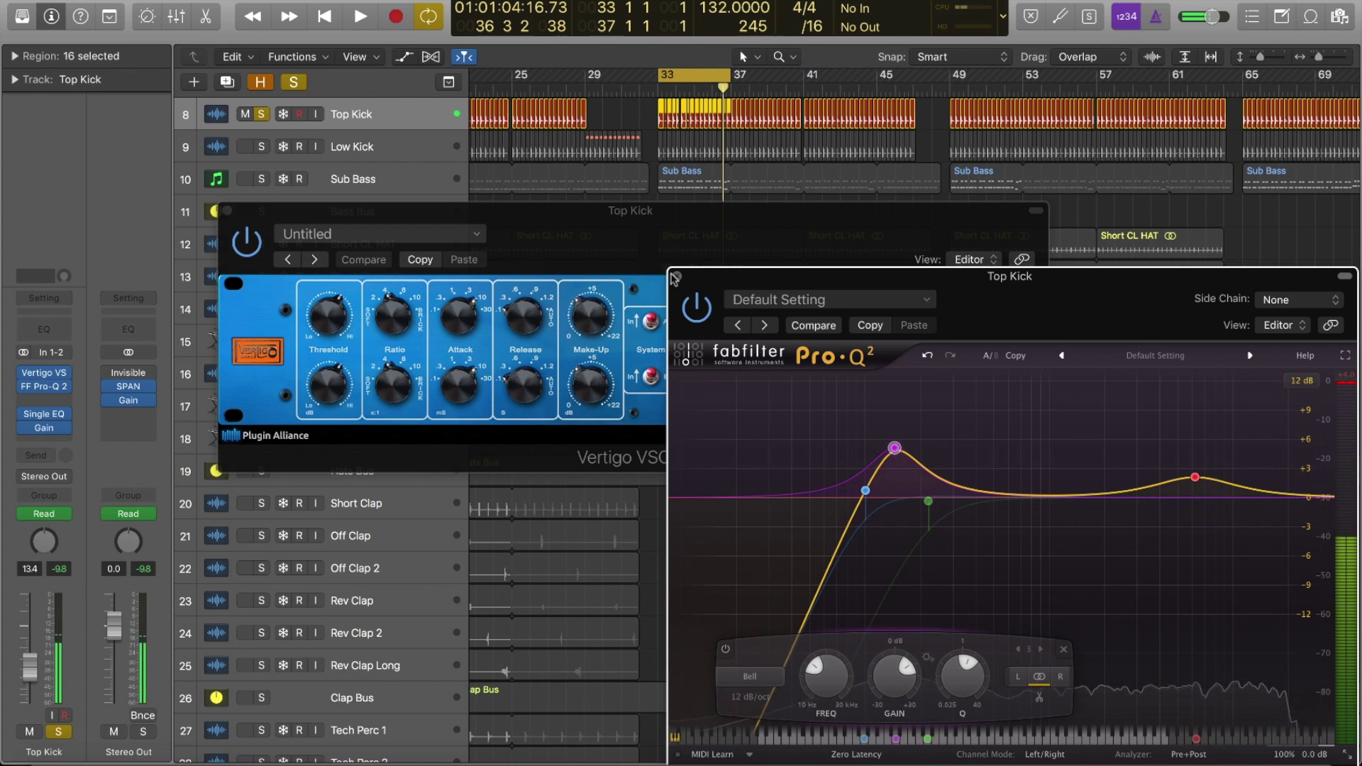
pyautogui.click(675, 276)
pyautogui.click(227, 211)
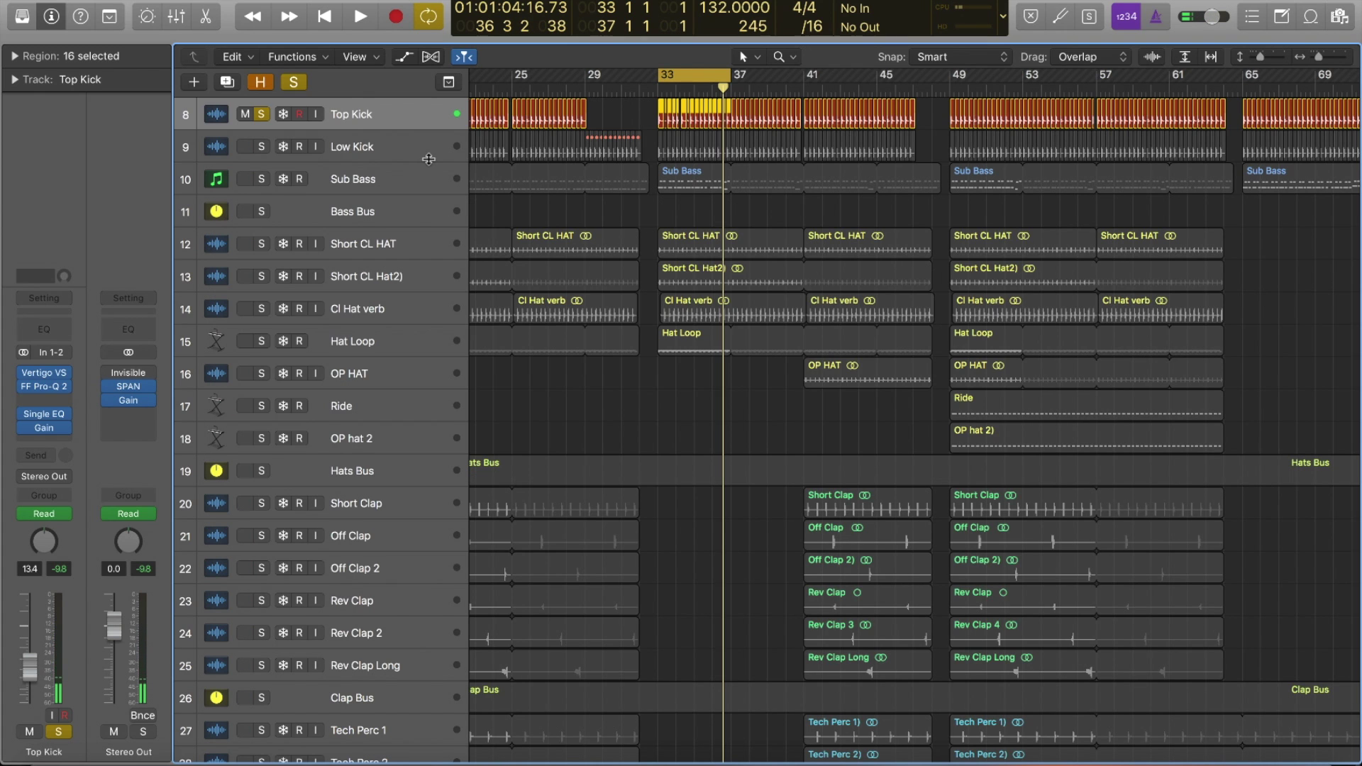
# Step: Solo the Low Kick track instead of the Top Kick and listen to it
pyautogui.click(263, 147)
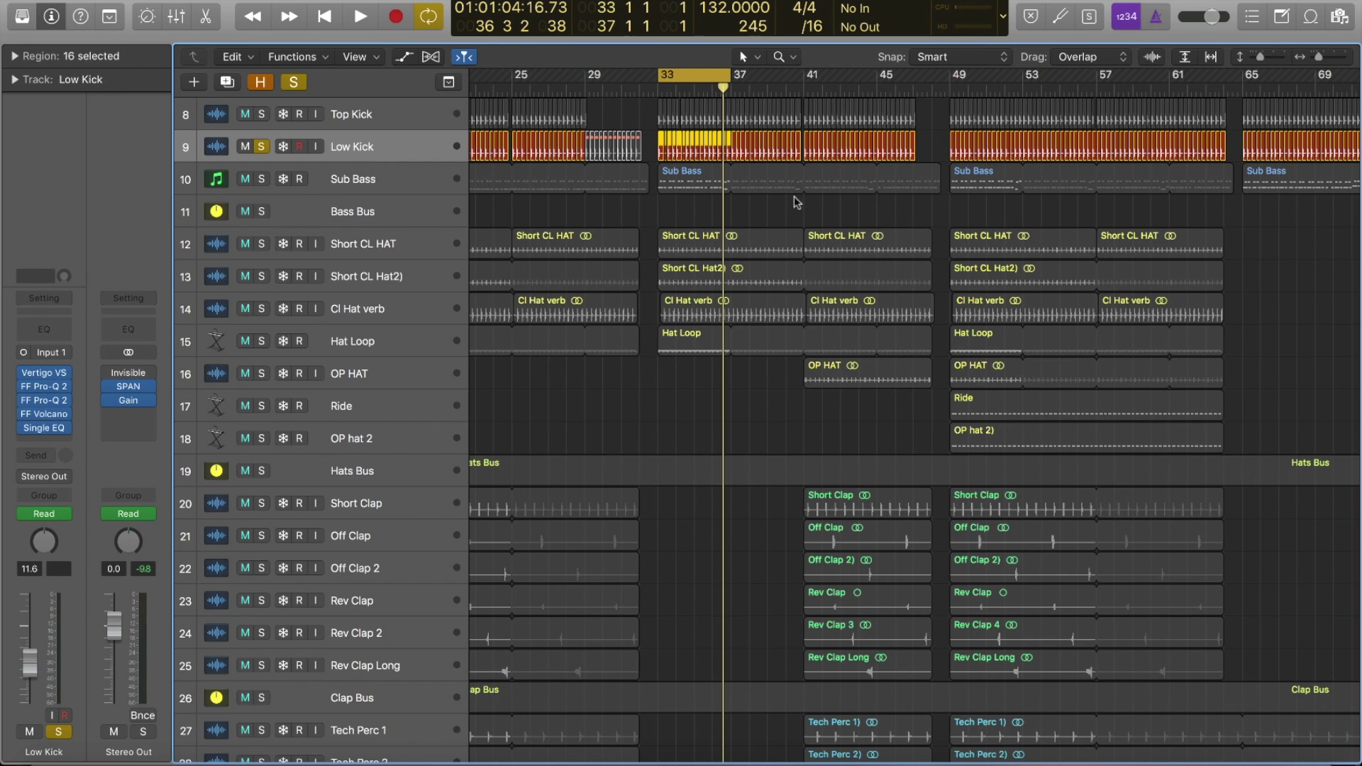
pyautogui.press('space')
pyautogui.moveTo(63, 402)
pyautogui.press('space')
# Step: Open the Low Kick's FF Pro-Q 2 with the high cut and compare playback with that band bypassed and active
pyautogui.click(44, 400)
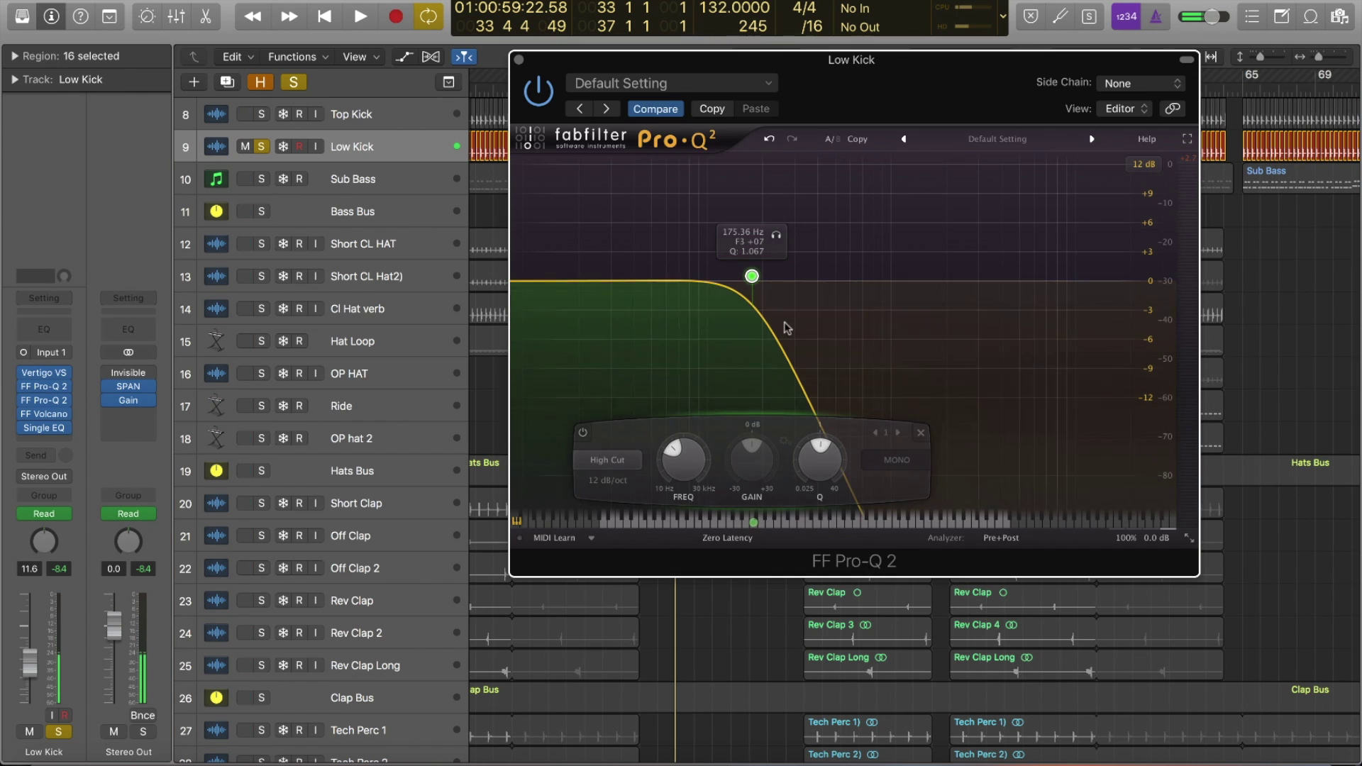
pyautogui.click(583, 434)
pyautogui.press('space')
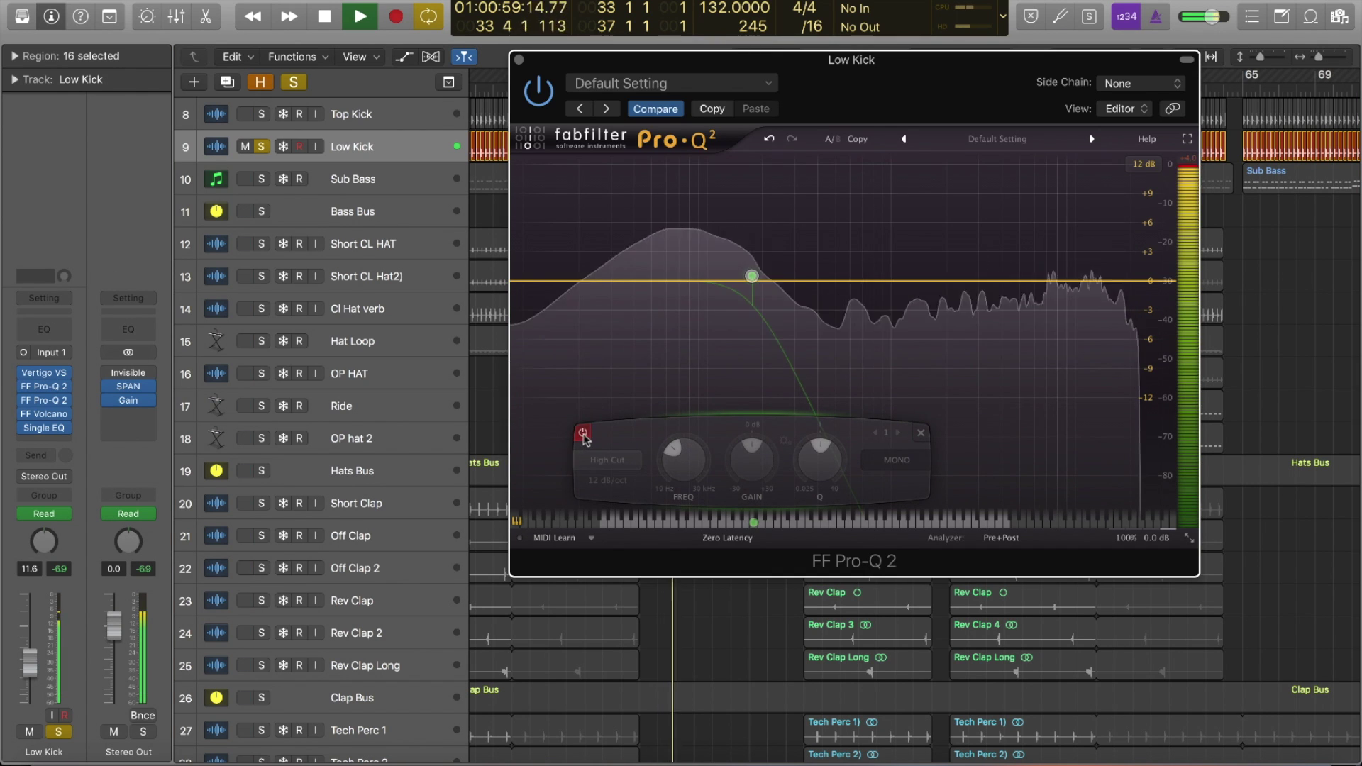
pyautogui.click(583, 434)
pyautogui.press('super+w')
pyautogui.press('space')
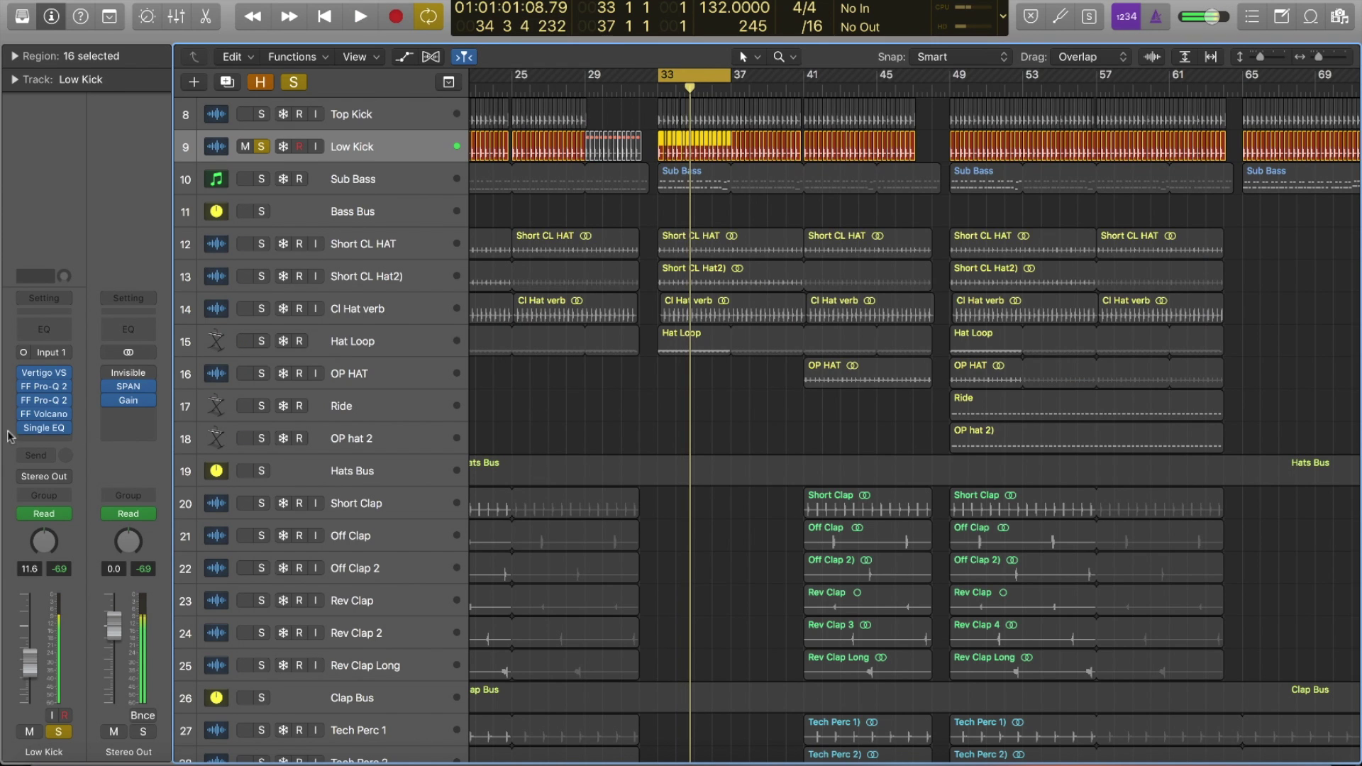
# Step: Inspect the Low Kick's other FF Pro-Q 2 with its low-frequency boosts, close it and play the Low Kick
pyautogui.click(45, 401)
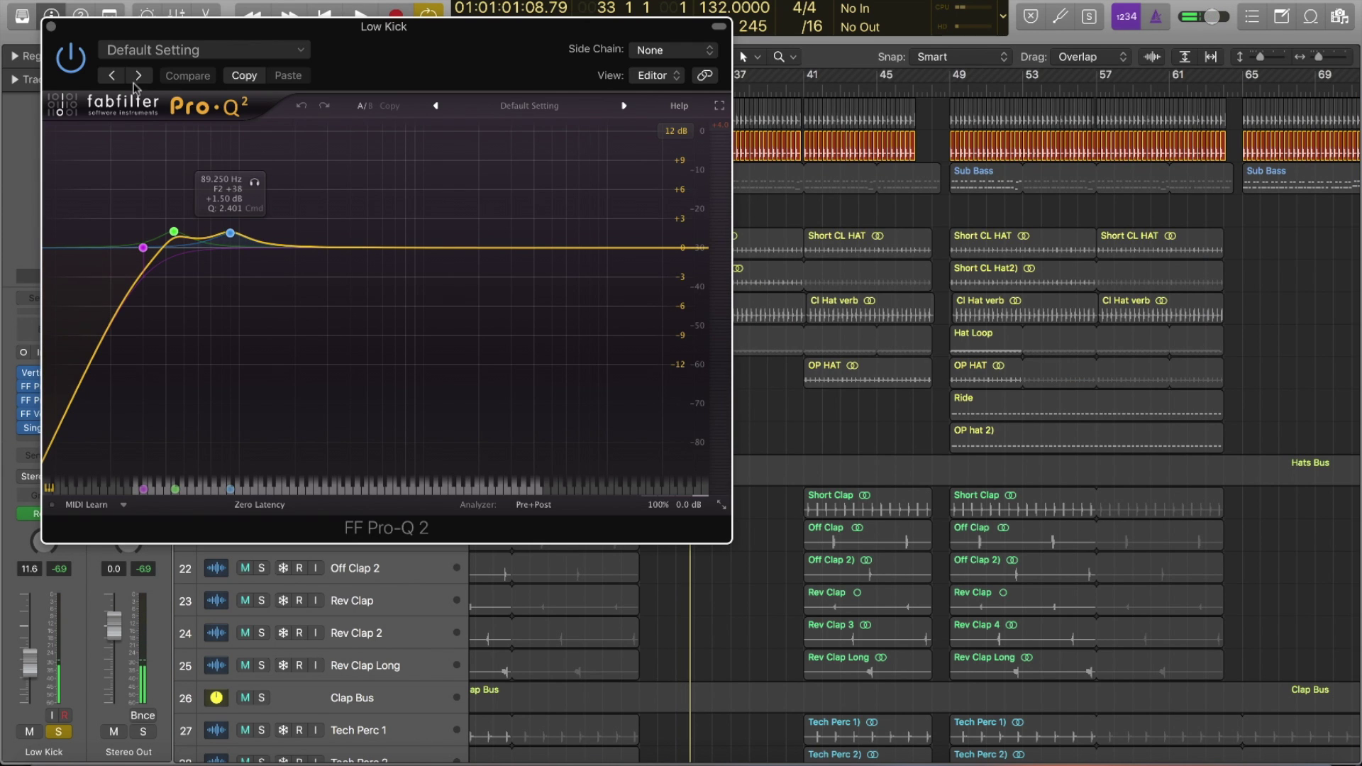
pyautogui.click(51, 27)
pyautogui.press('space')
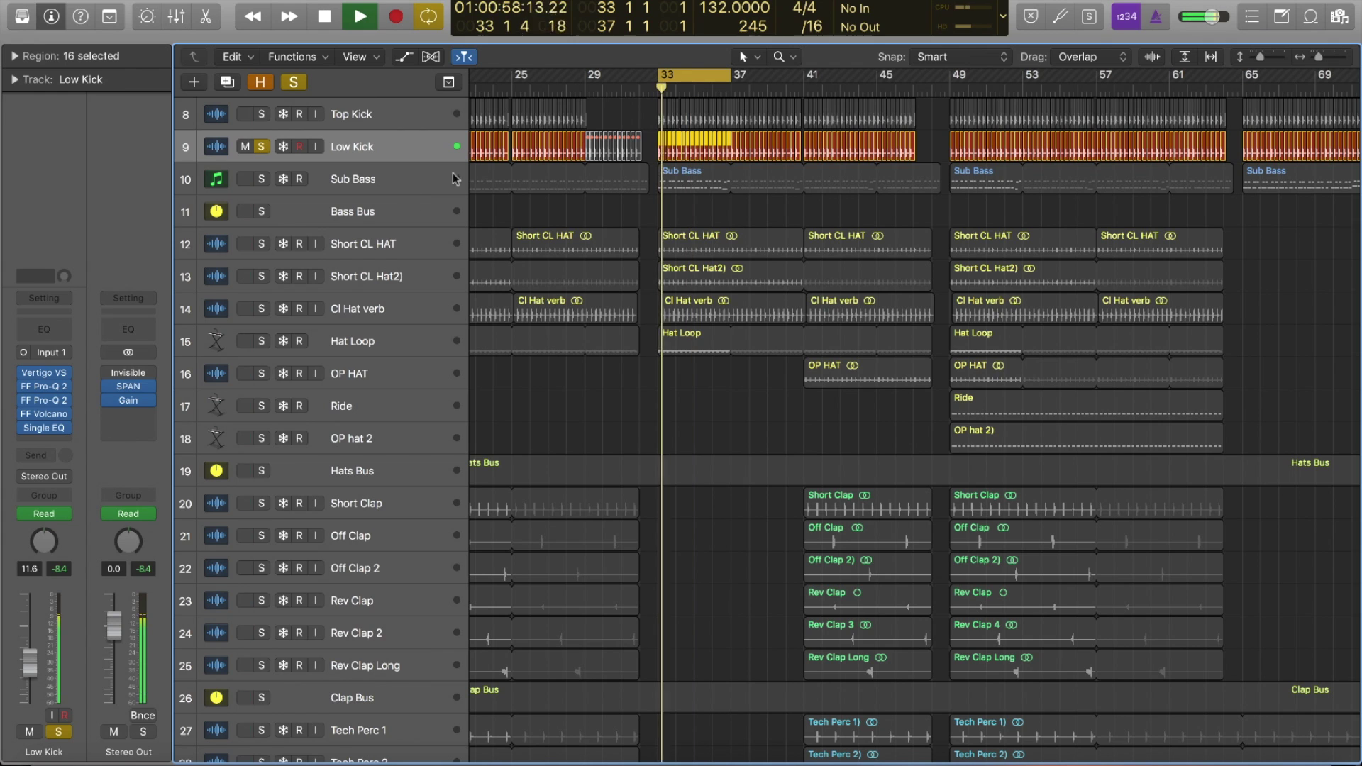
pyautogui.press('space')
# Step: Solo the Top Kick together with the Low Kick and listen with the Top Kick's Vertigo VSC-2 and FF Pro-Q 2 bypassed
pyautogui.click(262, 116)
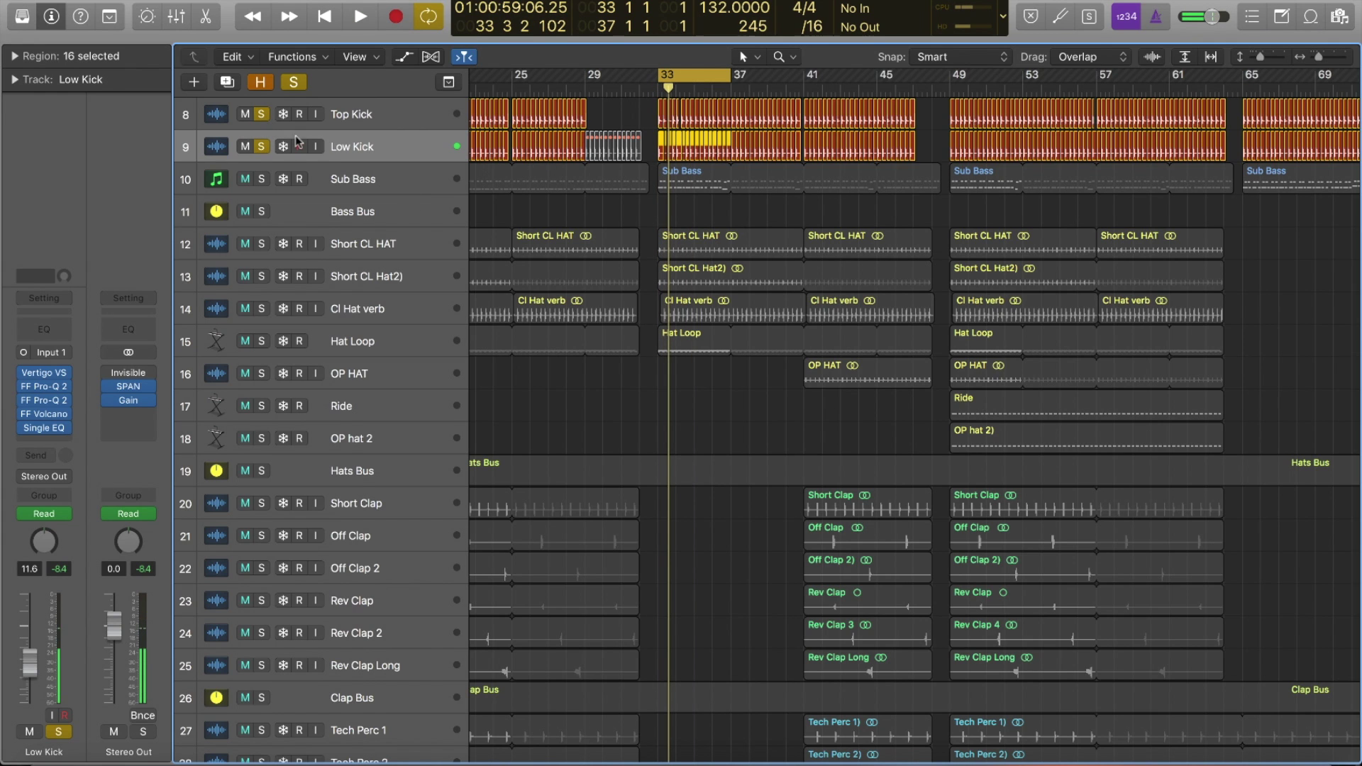
pyautogui.press('space')
pyautogui.click(380, 125)
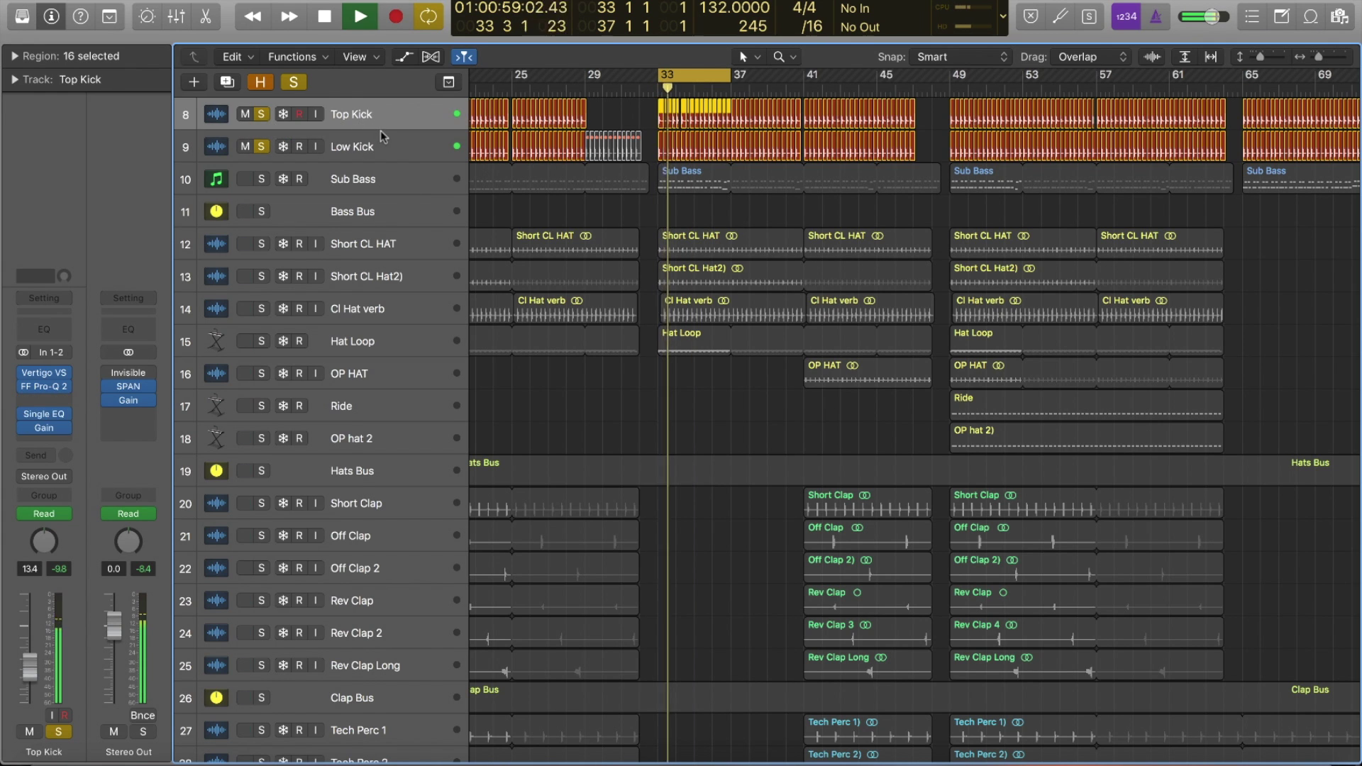
pyautogui.press('space')
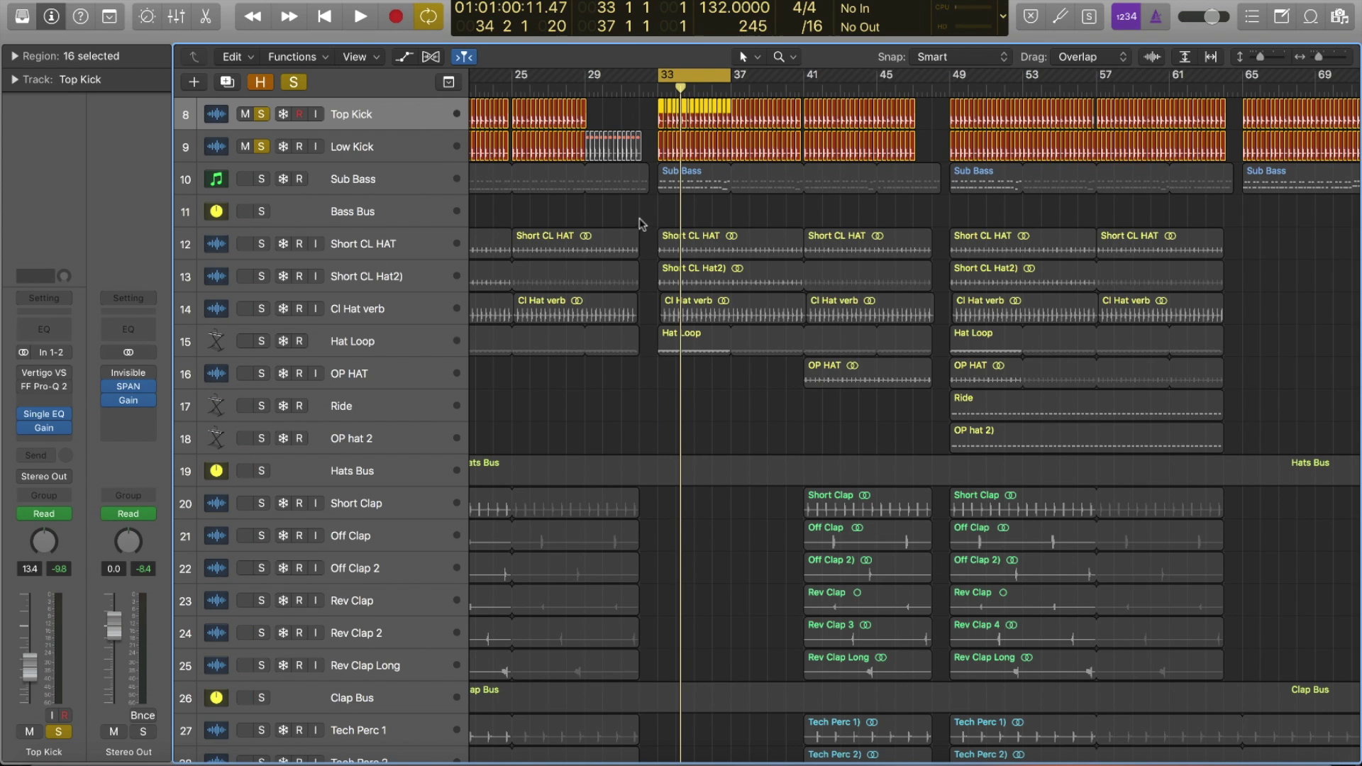
pyautogui.press('space')
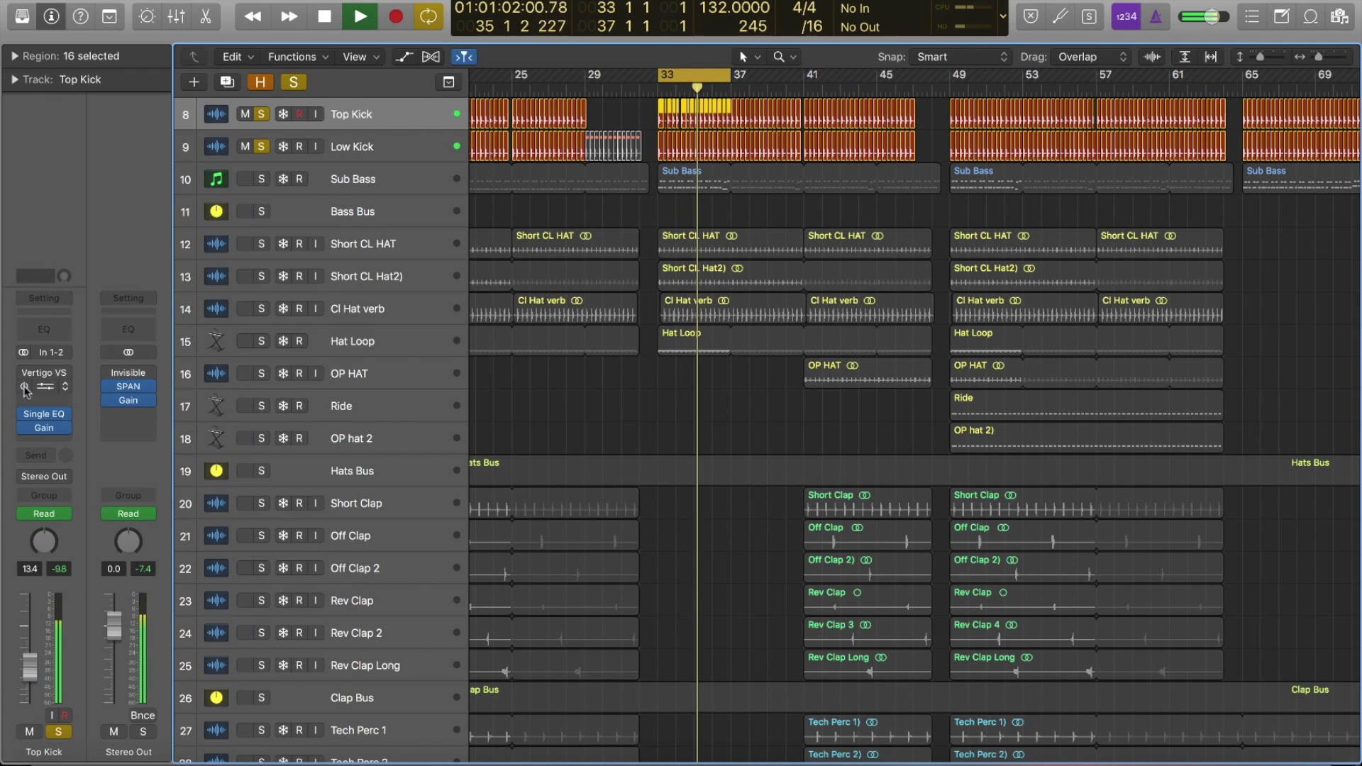
# Step: Turn off all track solos and select the Sub Bass track
pyautogui.click(293, 81)
pyautogui.press('space')
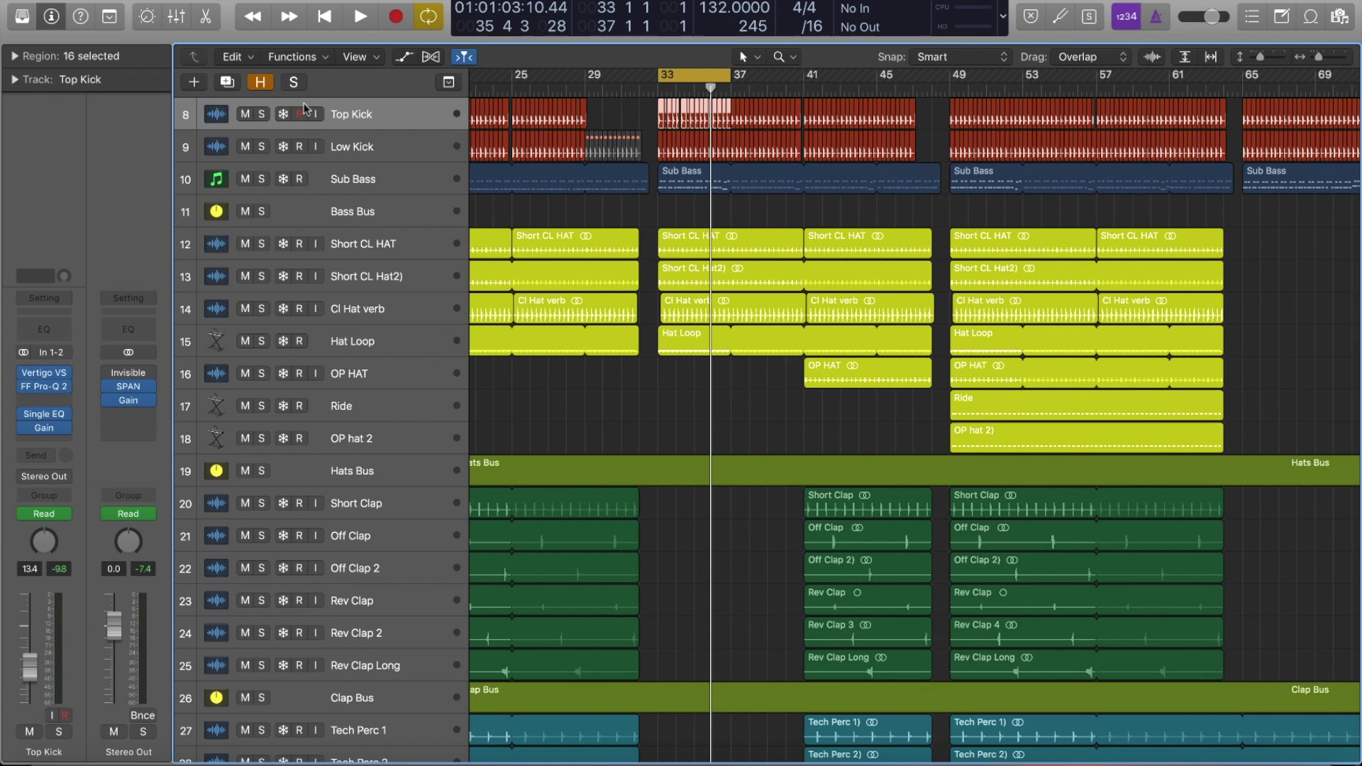
pyautogui.click(367, 182)
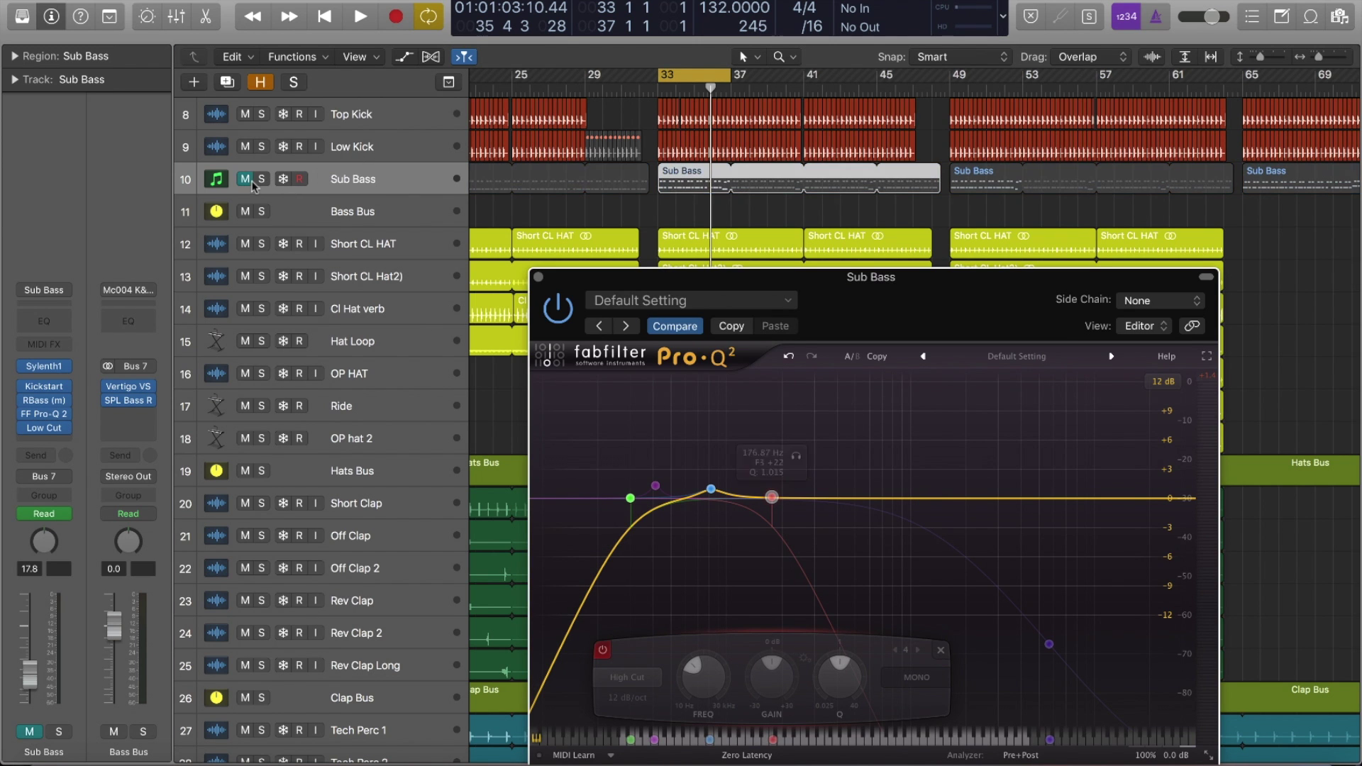
# Step: Solo the Sub Bass track and play a short passage of it
pyautogui.click(260, 180)
pyautogui.press('space')
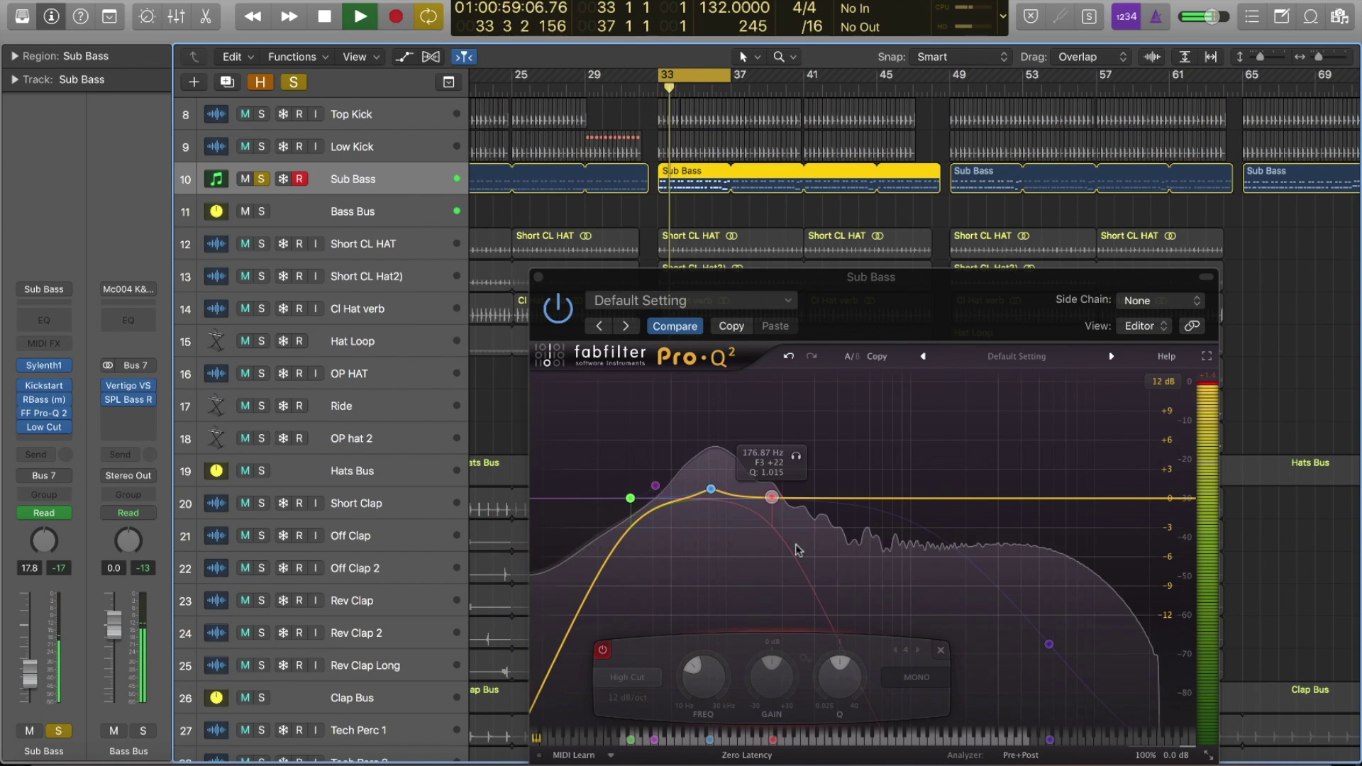
pyautogui.press('space')
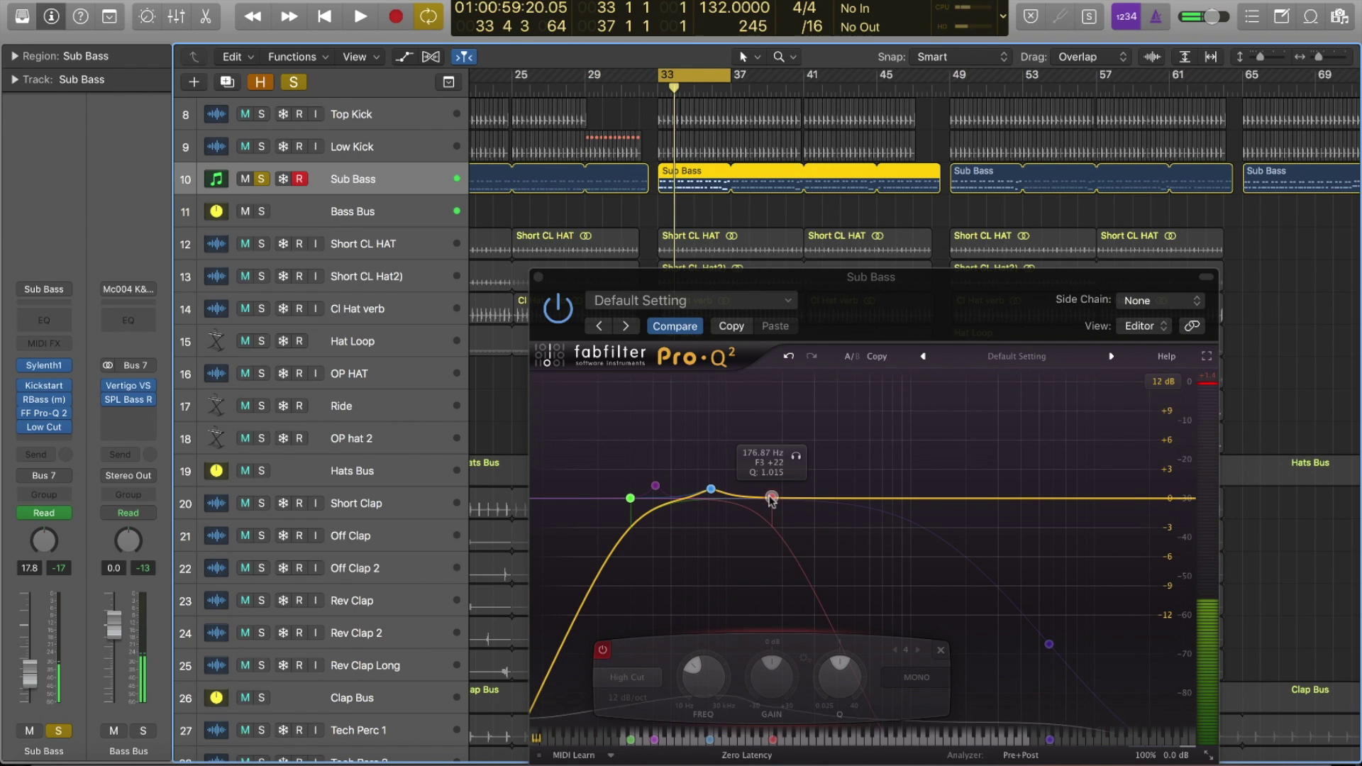
# Step: Compare Sub Bass playback with the FF Pro-Q 2 high cut at 176.87 Hz active and bypassed, leave it bypassed, and close the plug-in
pyautogui.click(770, 497)
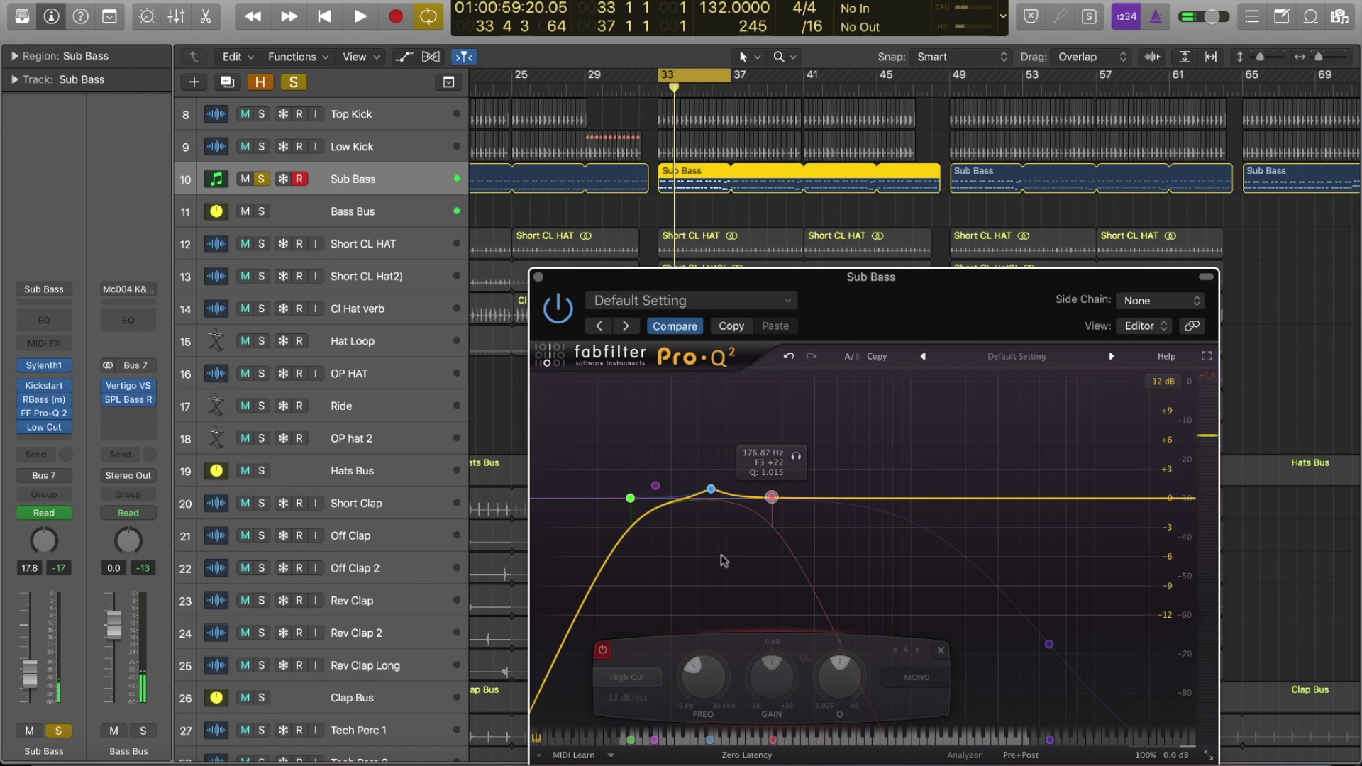
pyautogui.click(603, 651)
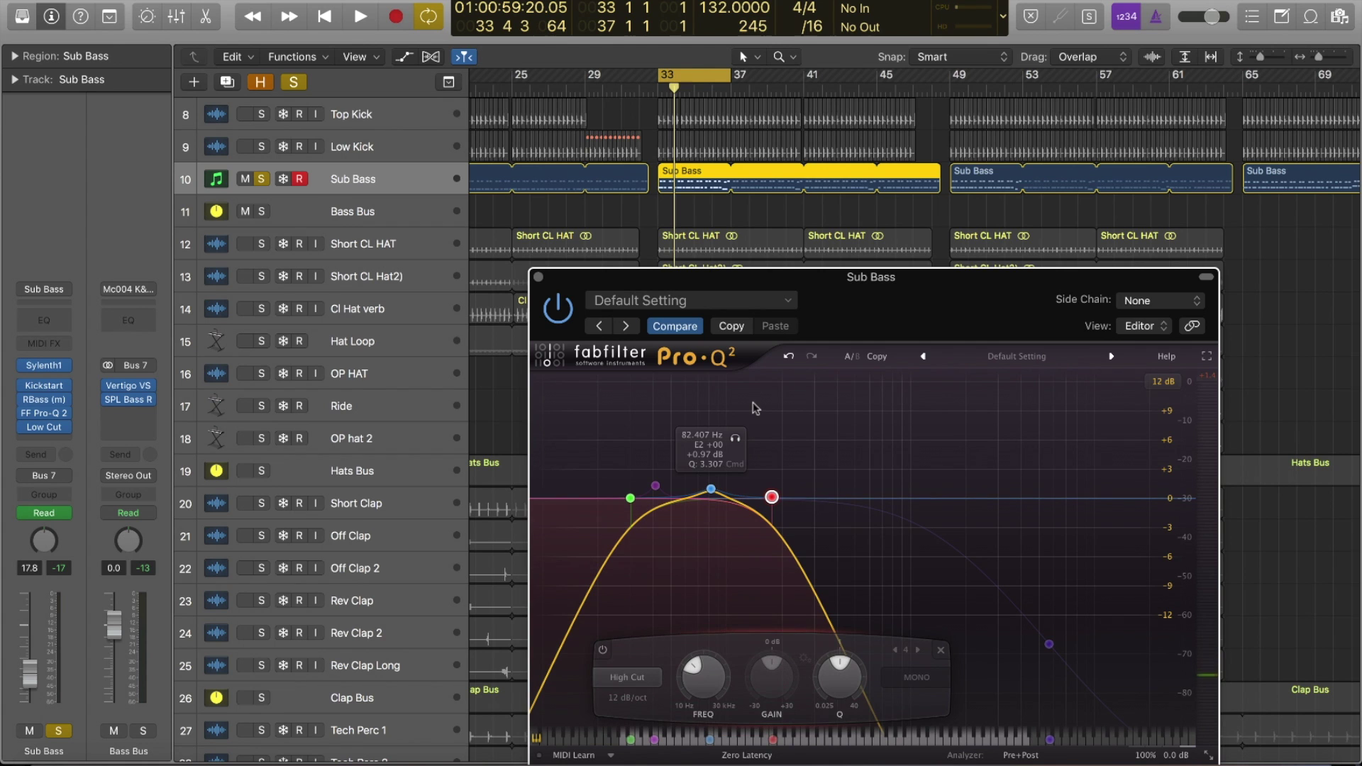
pyautogui.press('space')
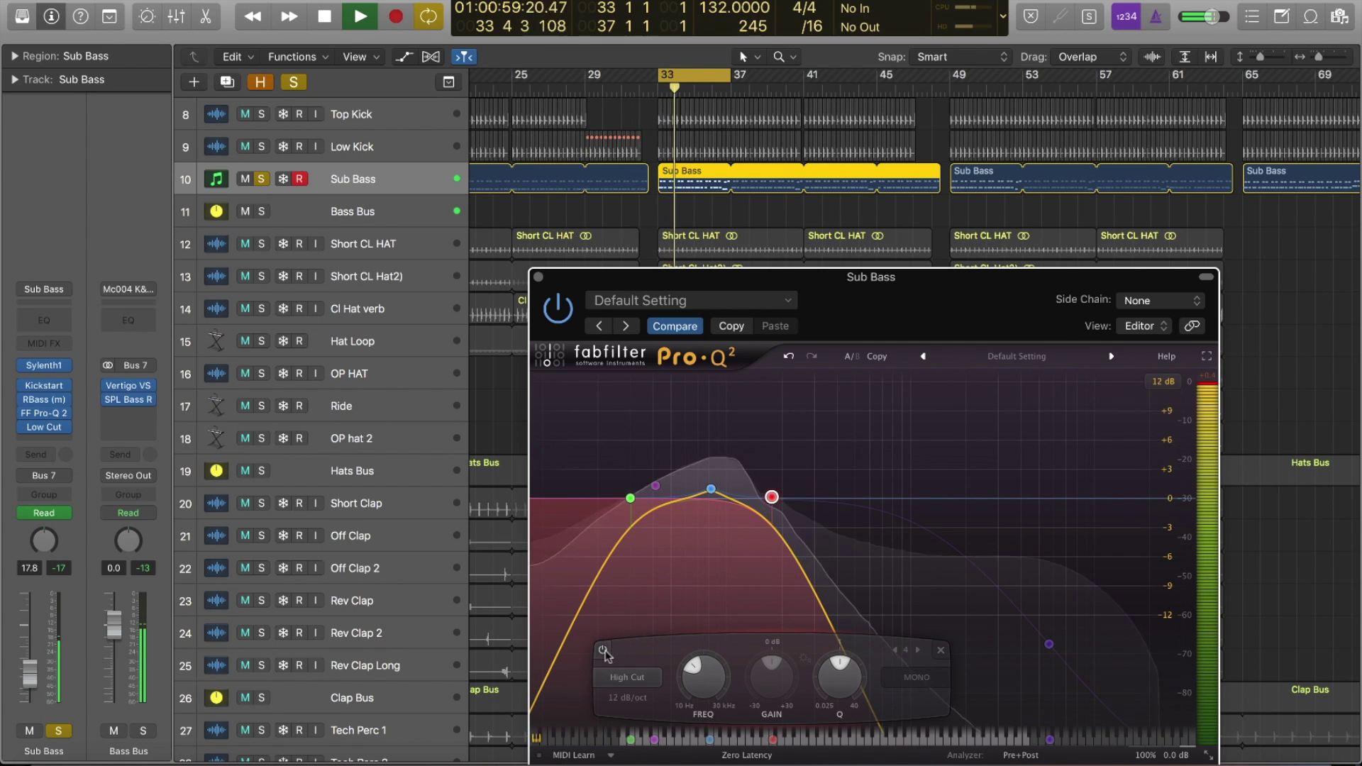
pyautogui.click(603, 651)
pyautogui.click(604, 651)
pyautogui.click(604, 652)
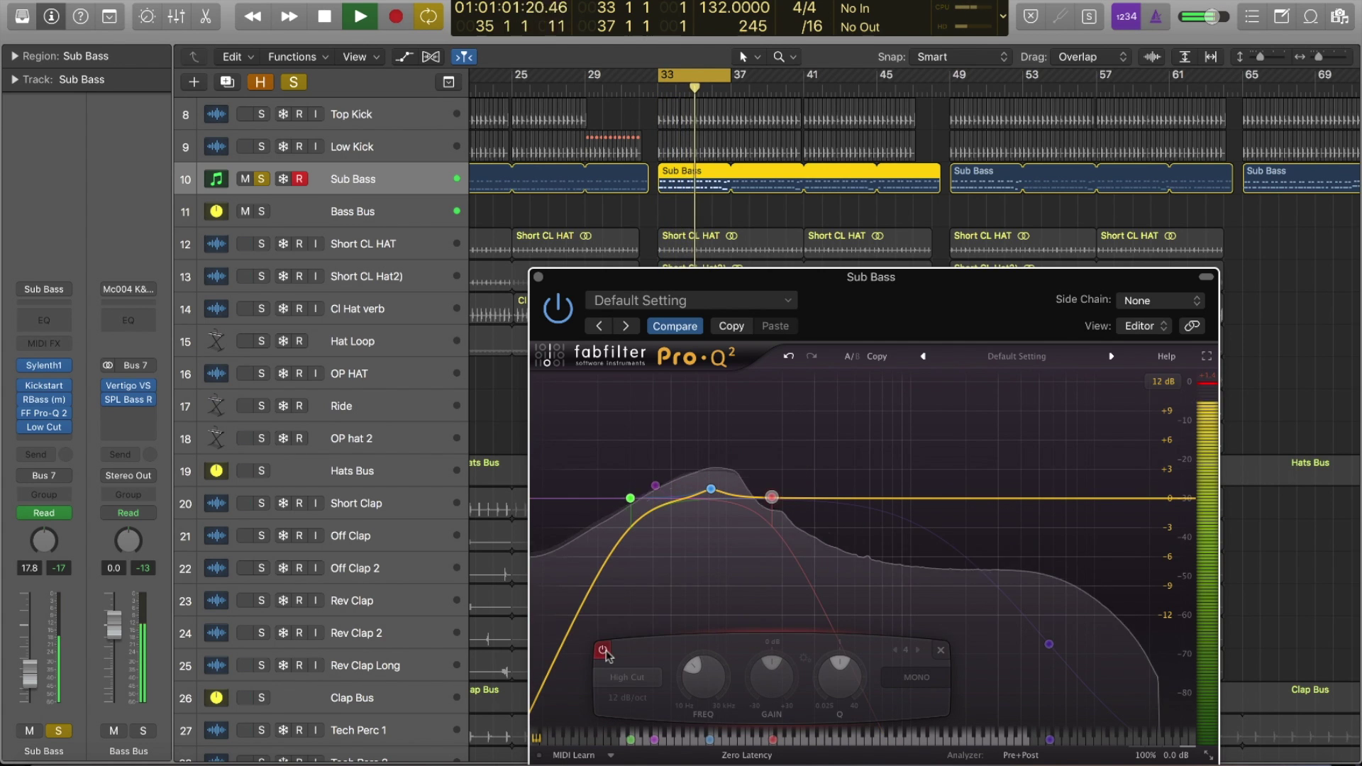
pyautogui.press('space')
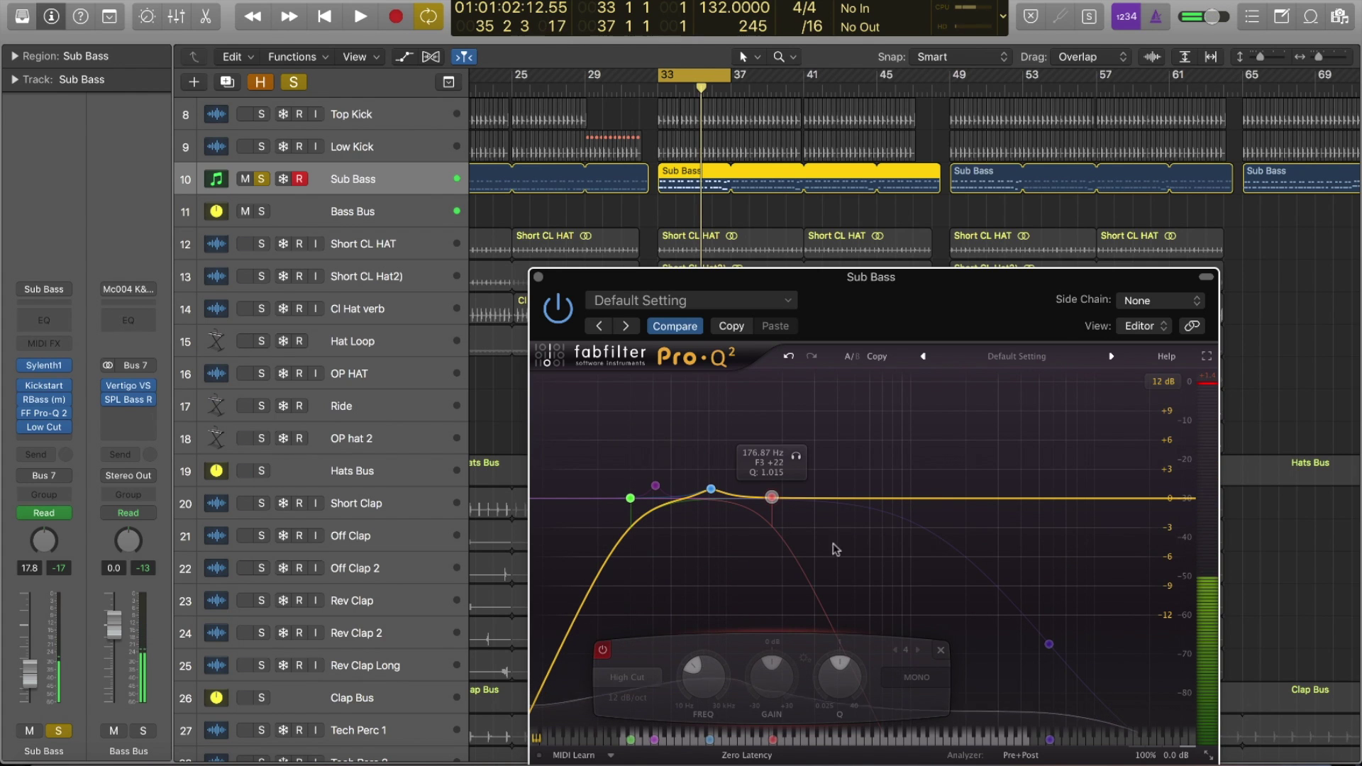
pyautogui.click(537, 277)
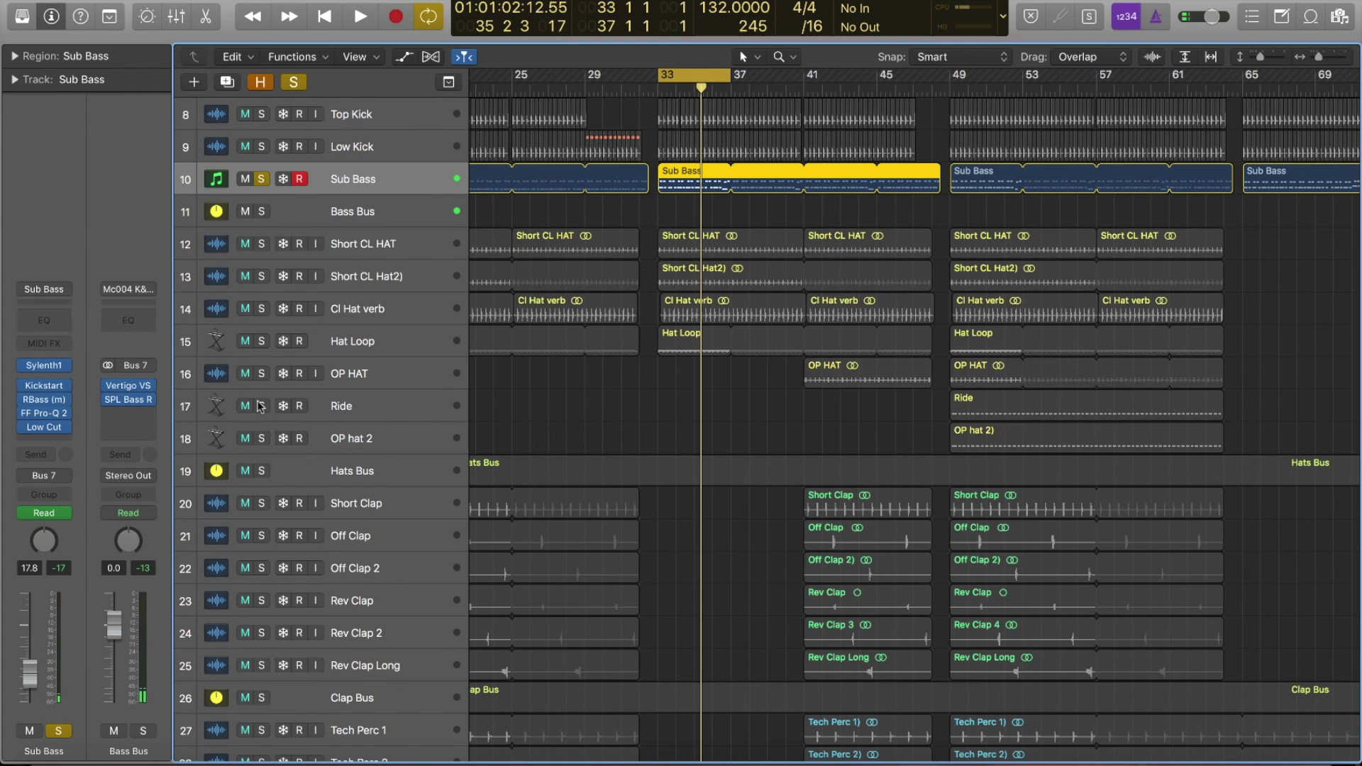
# Step: Open the Sub Bass track's RBass (m) plug-in, watch it during playback, and close it
pyautogui.click(46, 400)
pyautogui.moveTo(183, 62); pyautogui.dragTo(772, 224)
pyautogui.press('space')
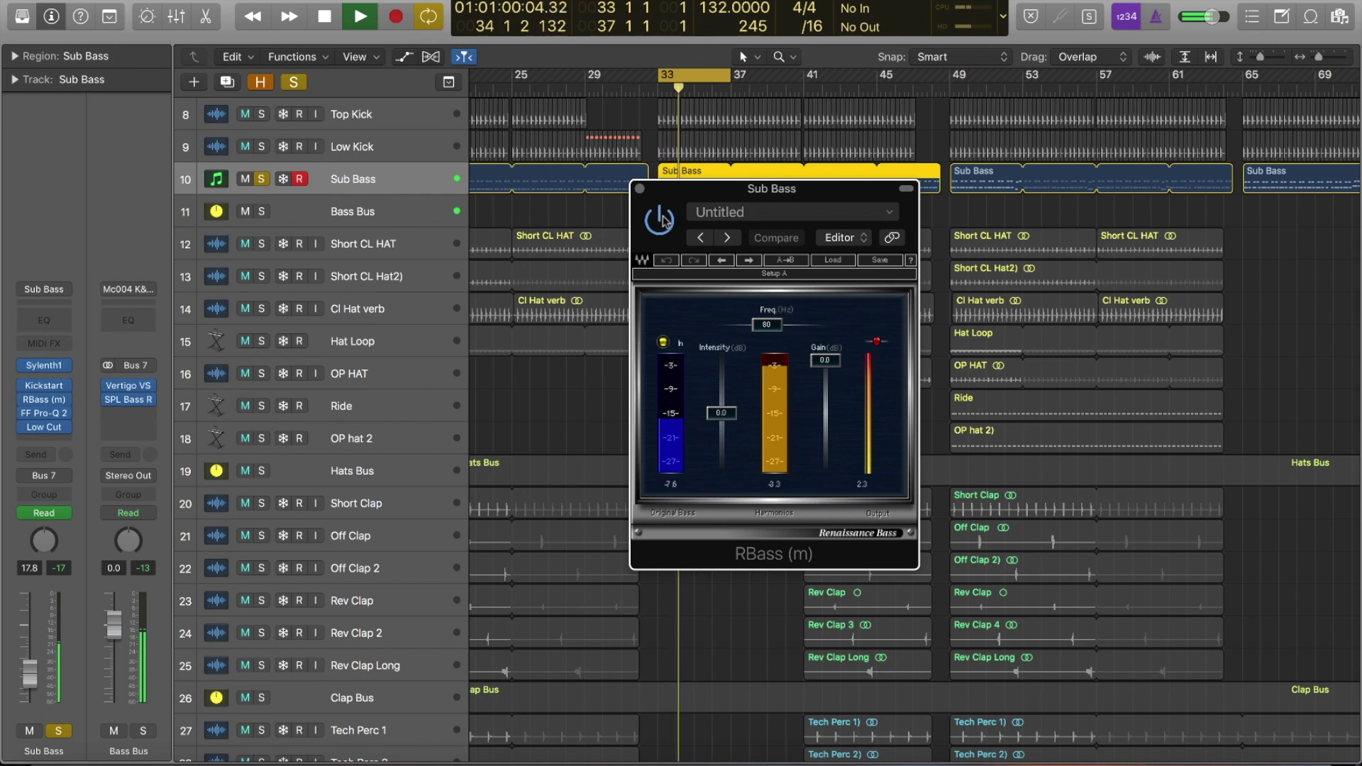
pyautogui.press('space')
pyautogui.click(640, 188)
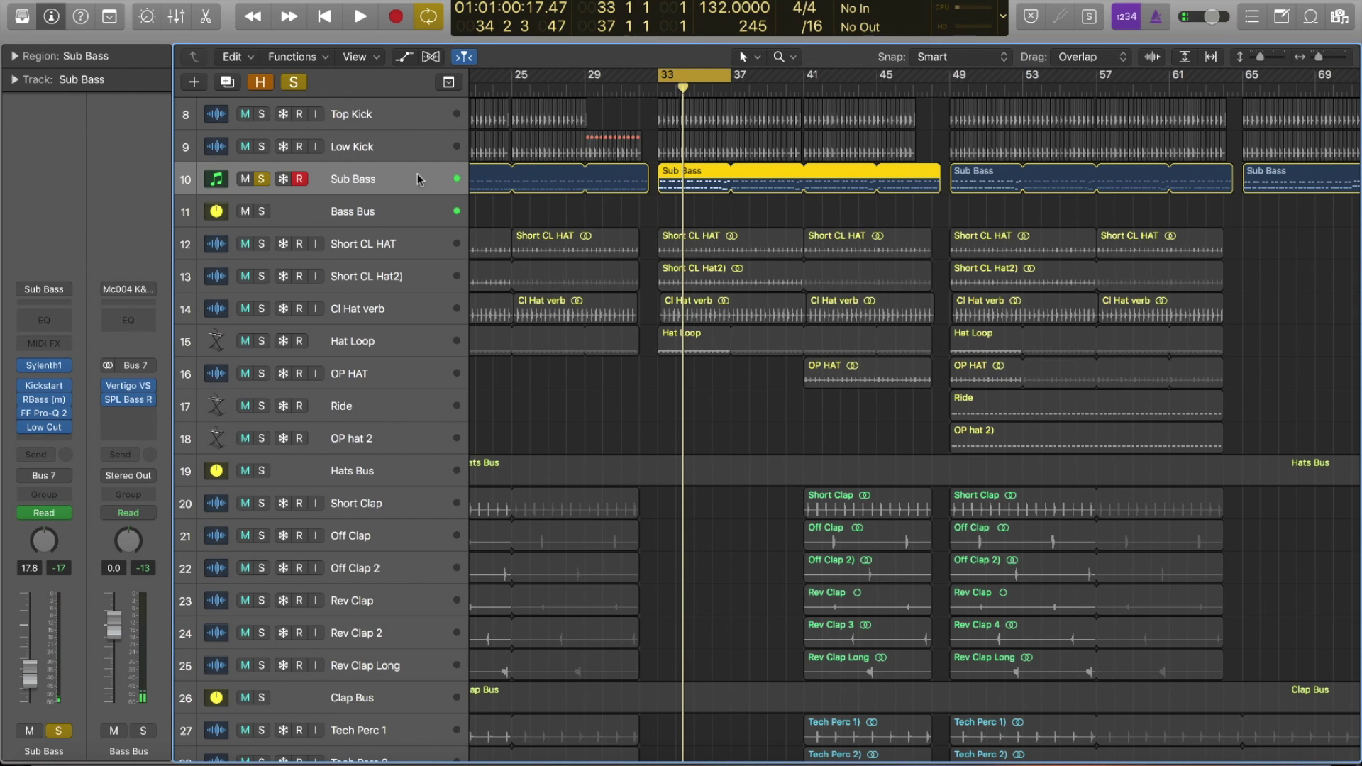
# Step: Solo the Low Kick and Top Kick together with the Sub Bass and play them
pyautogui.click(261, 146)
pyautogui.click(261, 115)
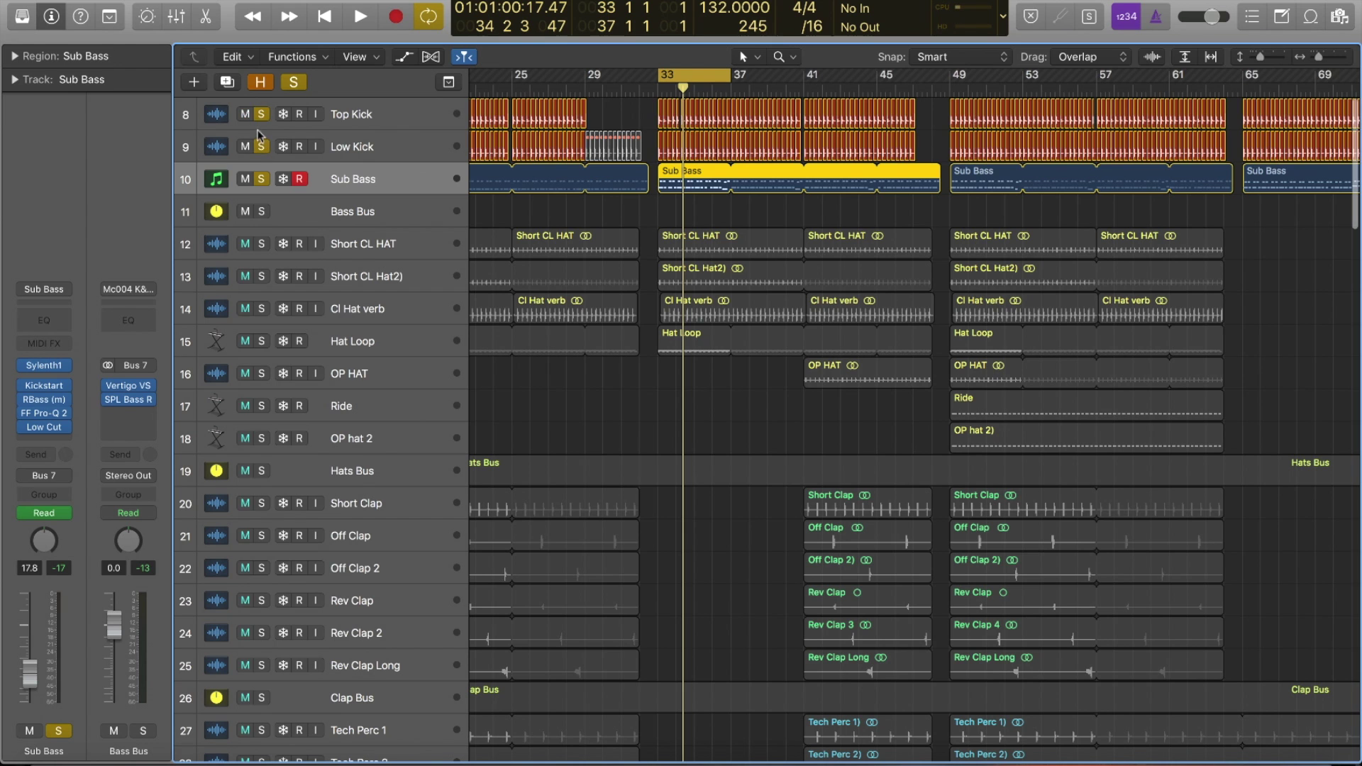
pyautogui.scroll(-1, 635, 262)
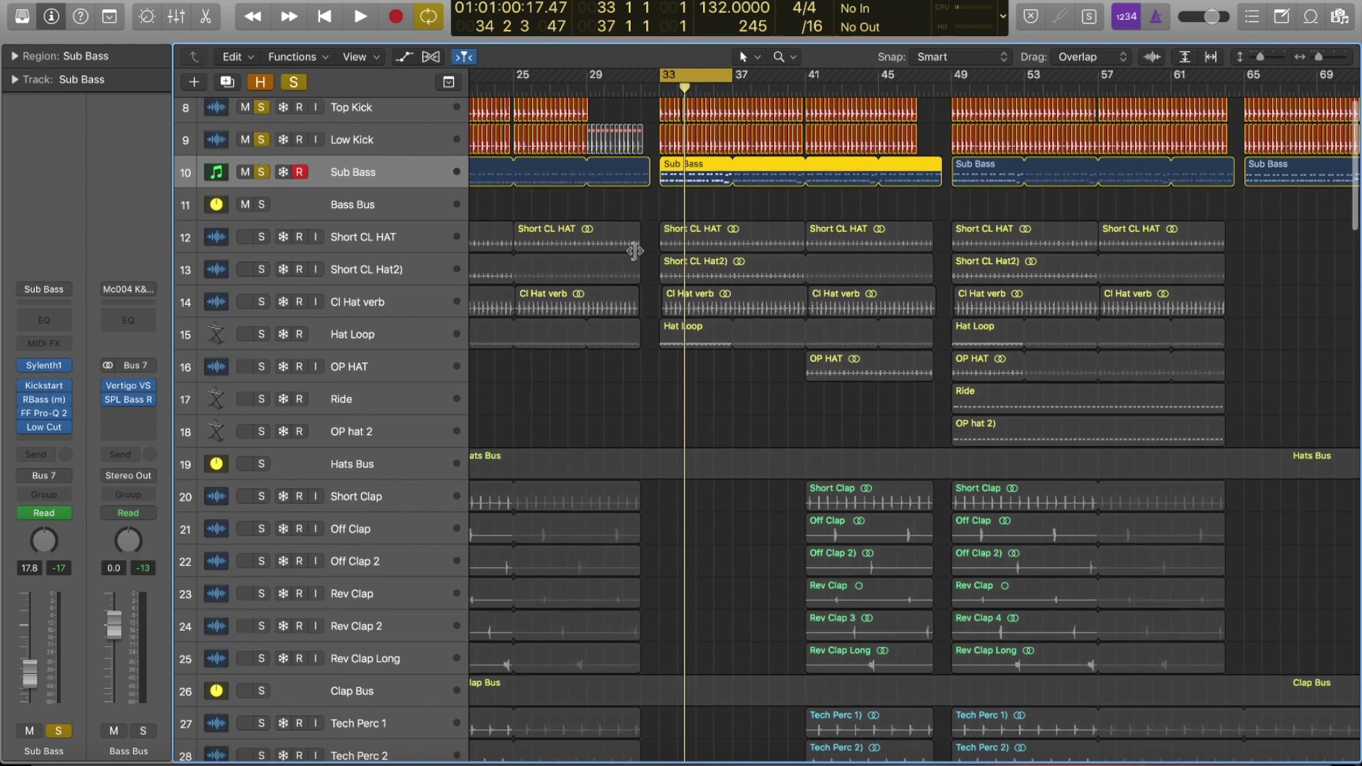
pyautogui.press('space')
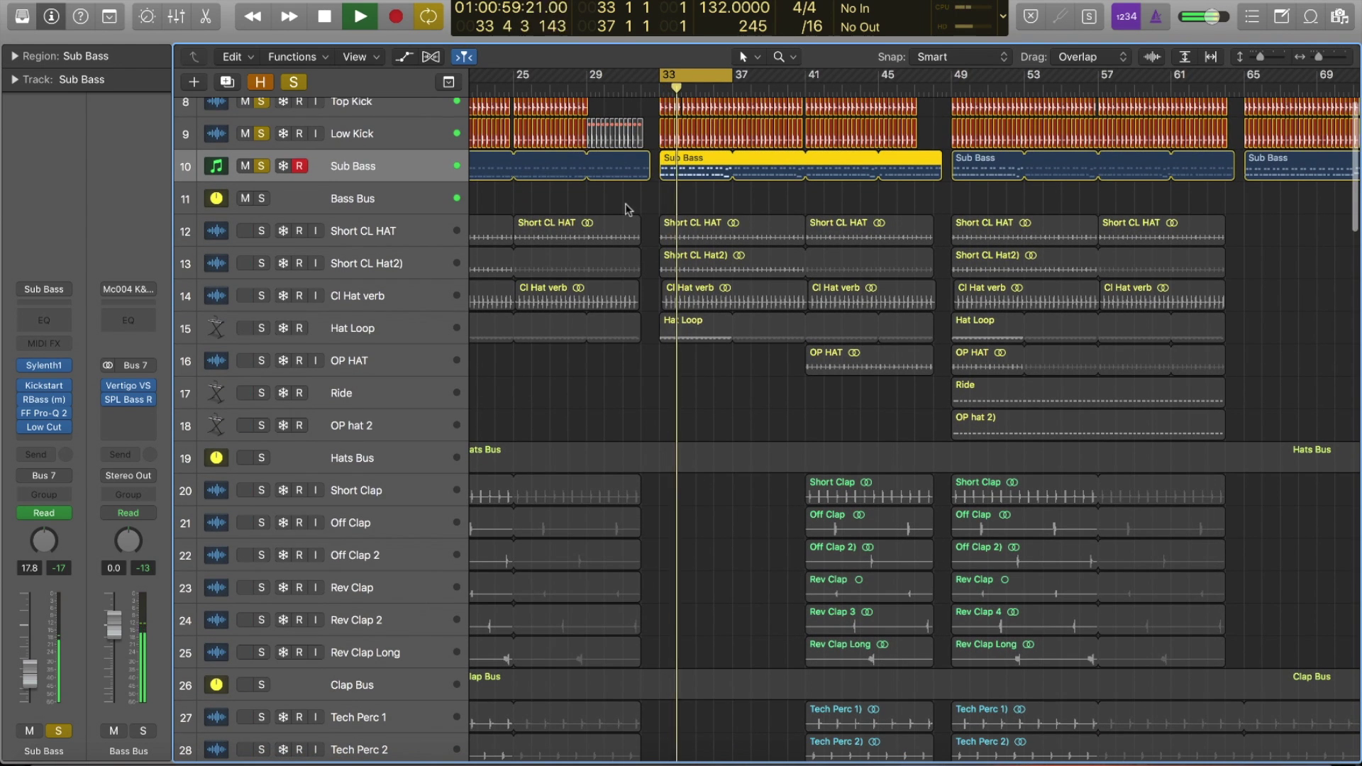
# Step: Examine the note pattern of the Sub Bass region at bar 33 in the Piano Roll, stop playback, and close the editor
pyautogui.doubleClick(689, 170)
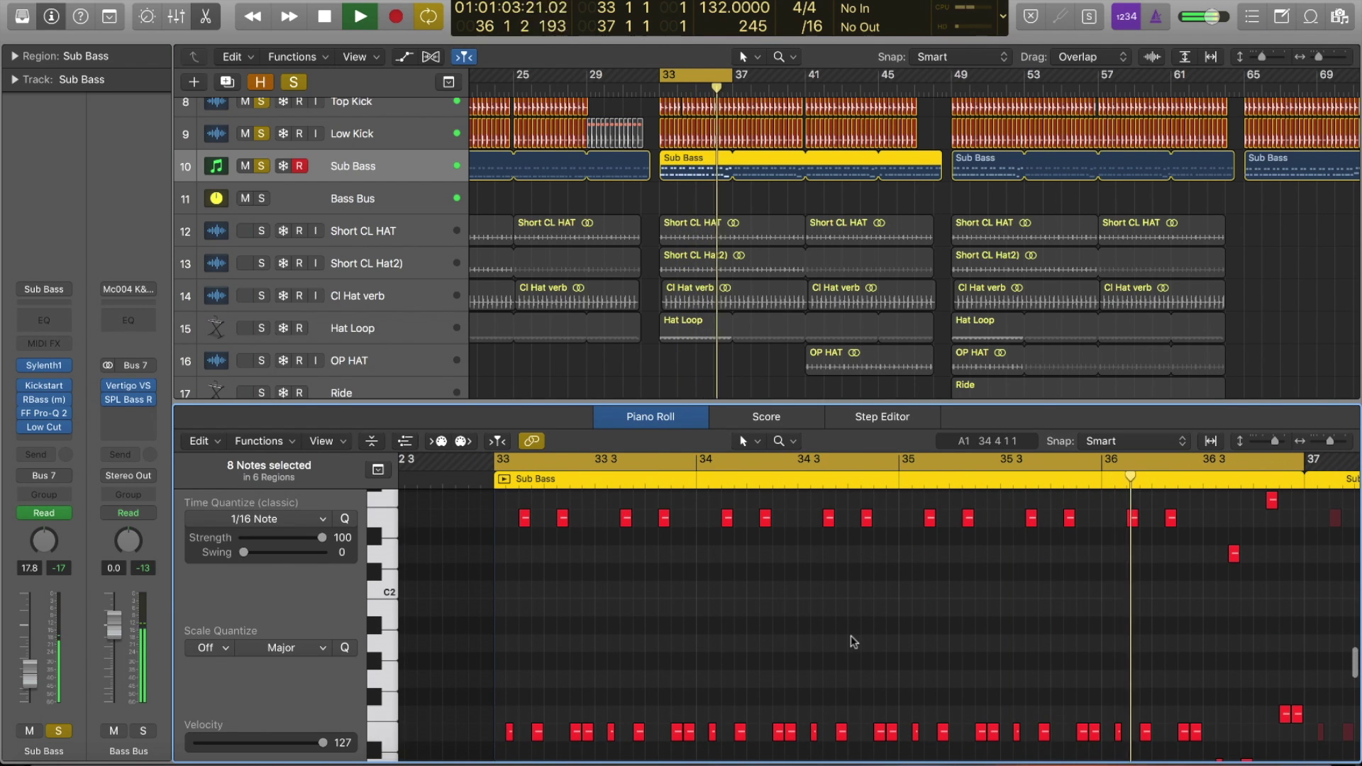
pyautogui.hscroll(2, 853, 642)
pyautogui.press('space')
pyautogui.hscroll(2, 834, 608)
pyautogui.scroll(1, 833, 608)
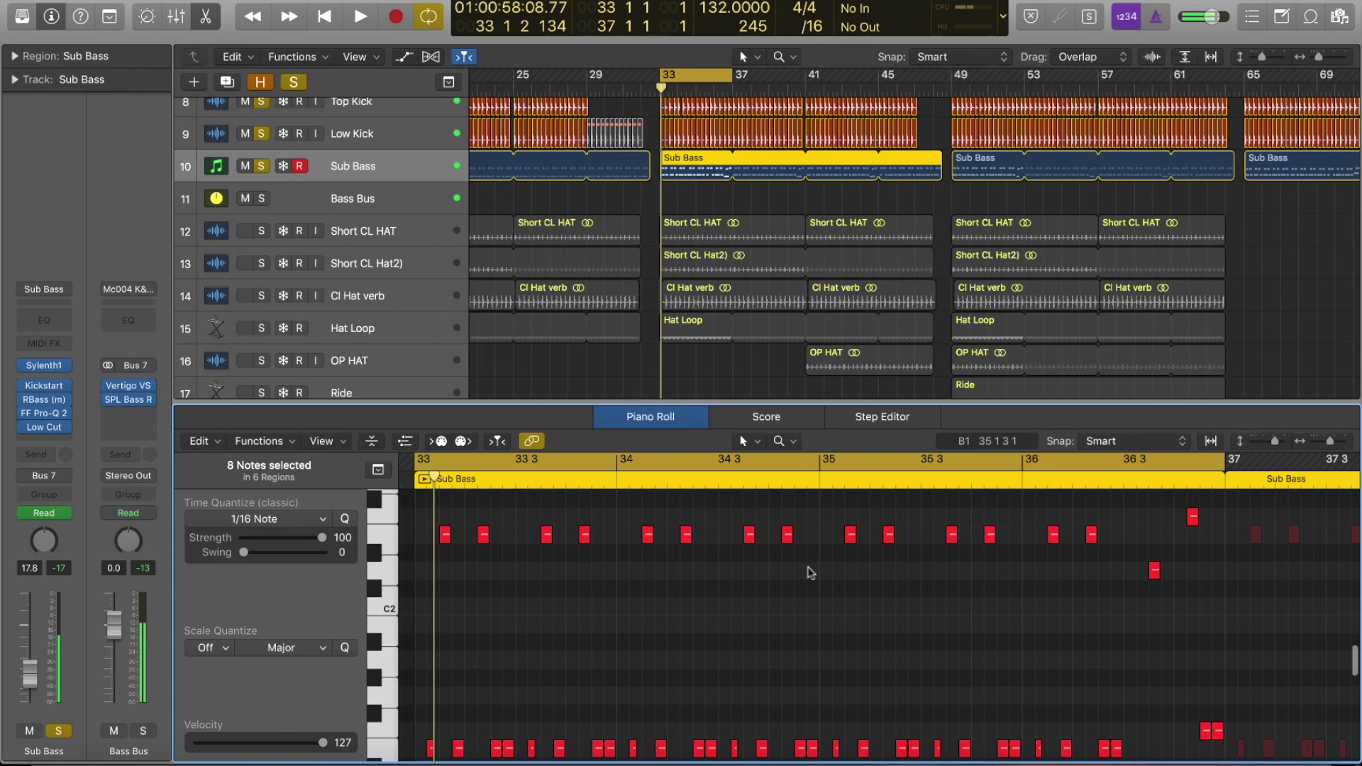
pyautogui.press('e')
pyautogui.hscroll(-2, 616, 230)
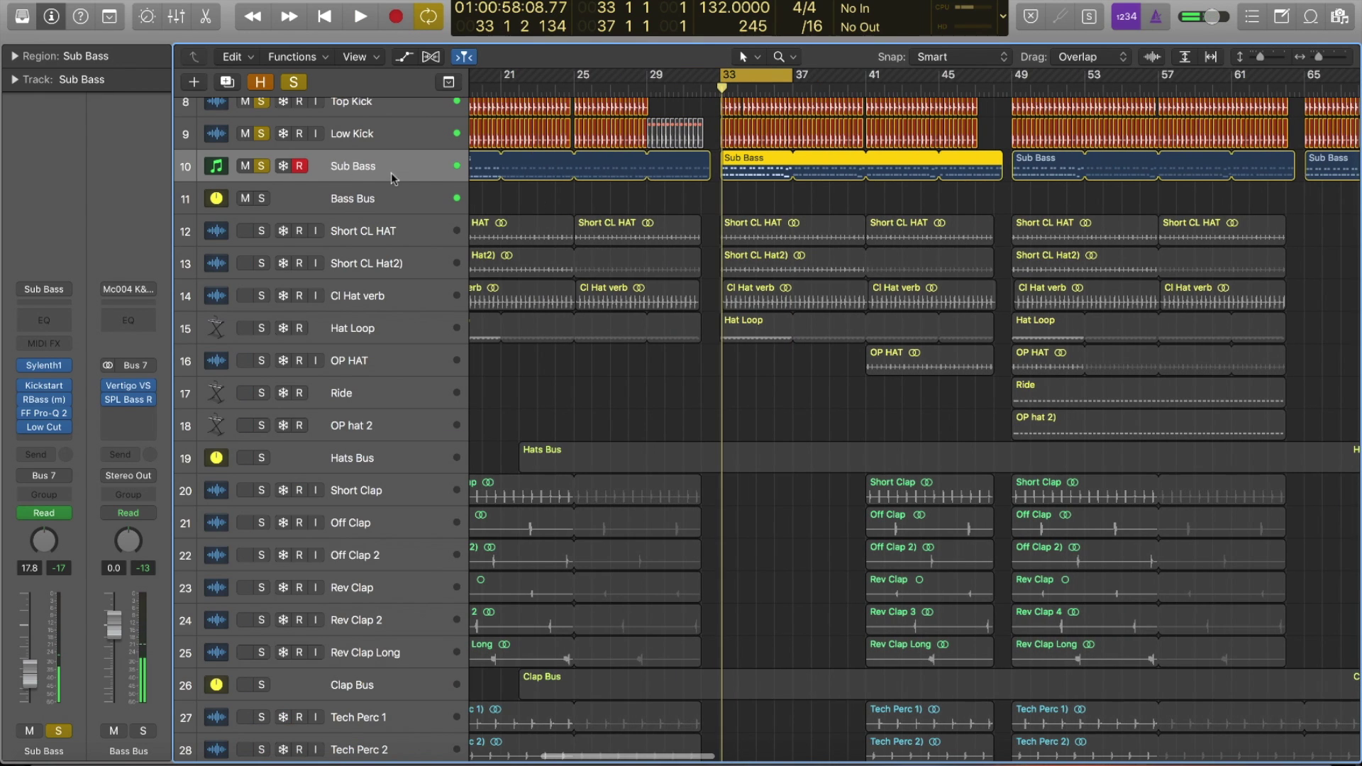
# Step: Clear all track solos, solo the Perc 1) and Perc 2) tracks, and examine their waveforms from bar 33
pyautogui.click(293, 83)
pyautogui.scroll(1, 757, 233)
pyautogui.scroll(-12, 759, 216)
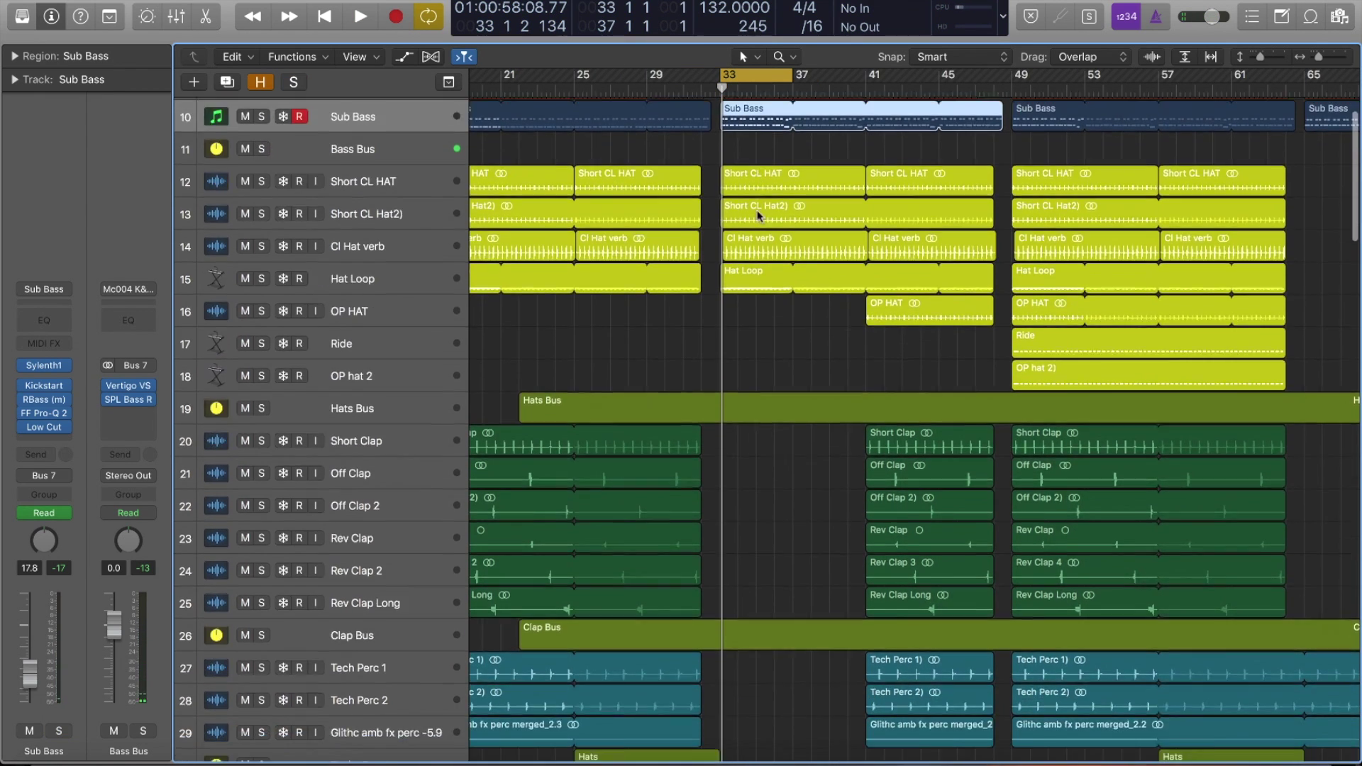
pyautogui.scroll(-3, 835, 264)
pyautogui.click(410, 366)
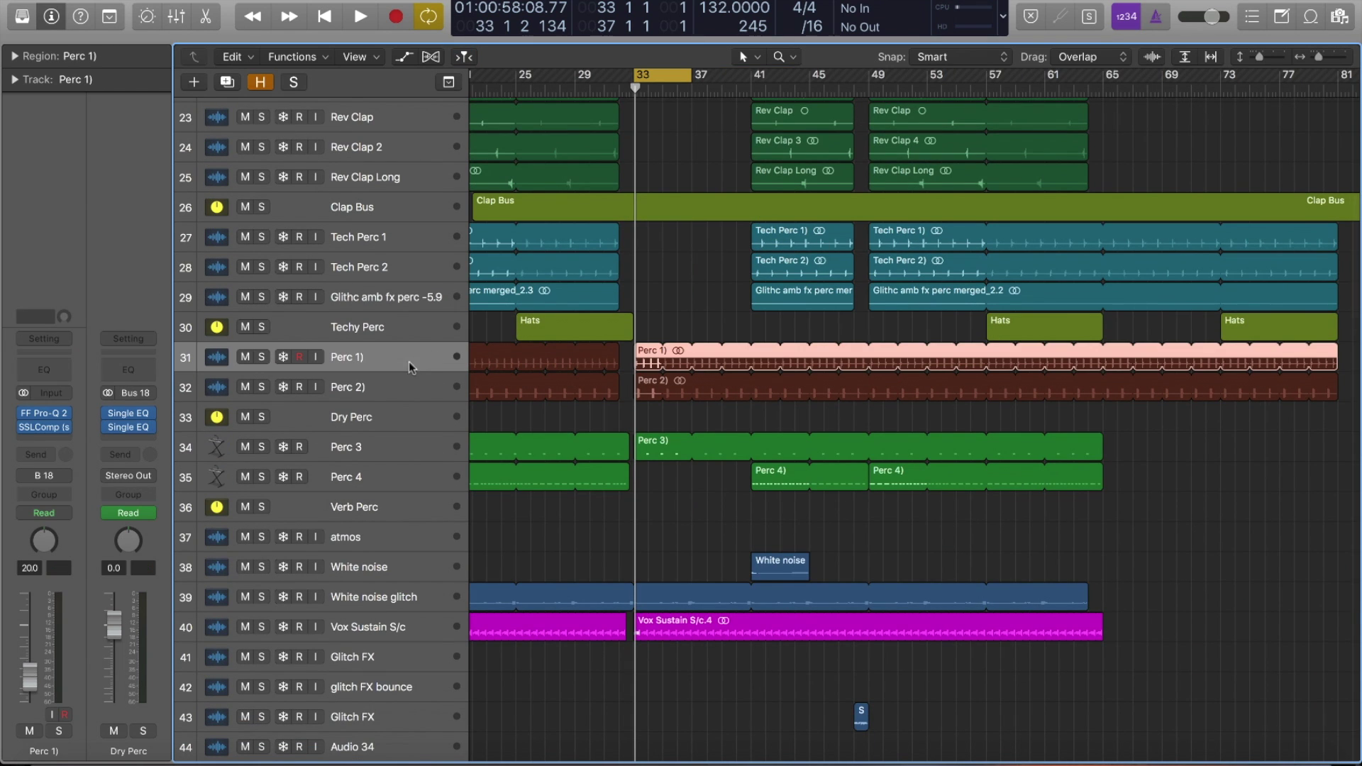
pyautogui.click(261, 388)
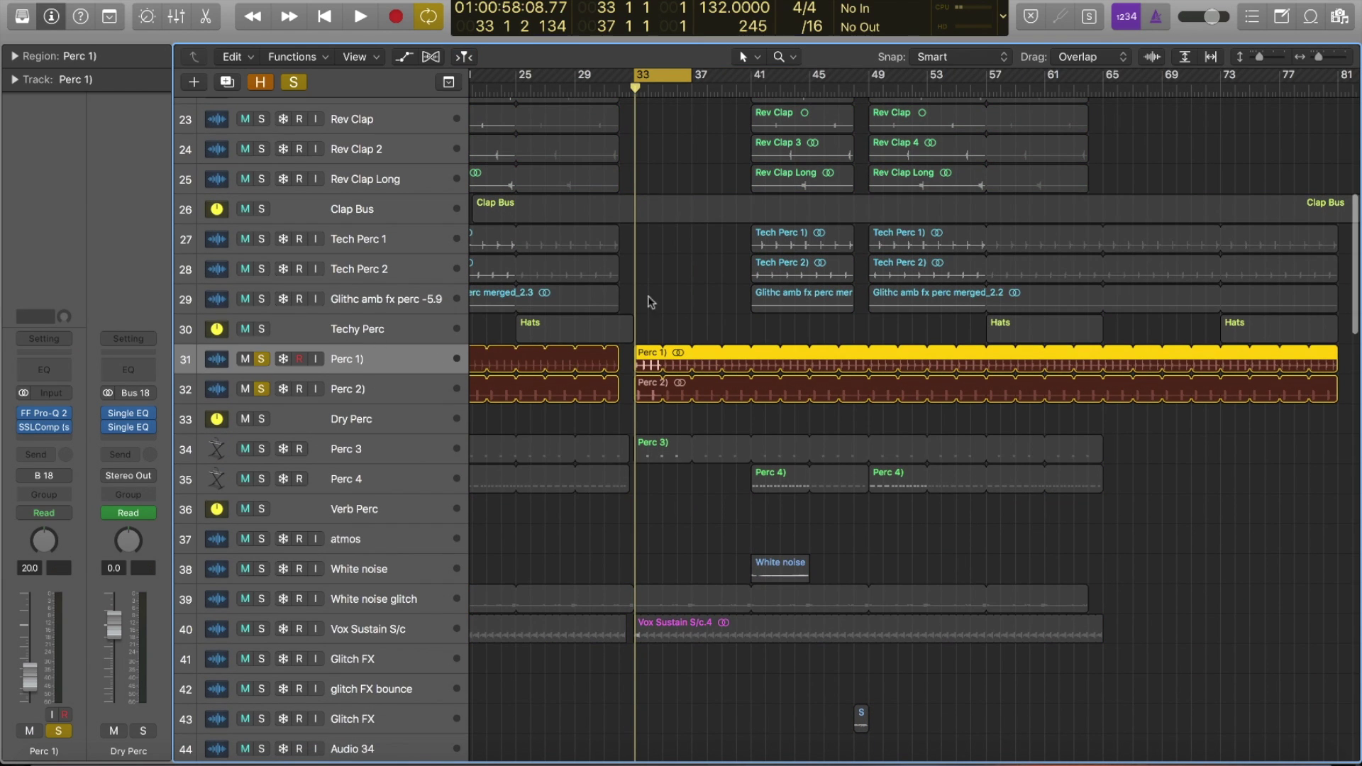
pyautogui.keyDown('ctrl'); pyautogui.keyDown('alt'); pyautogui.click(652, 379); pyautogui.keyUp('alt'); pyautogui.keyUp('ctrl')
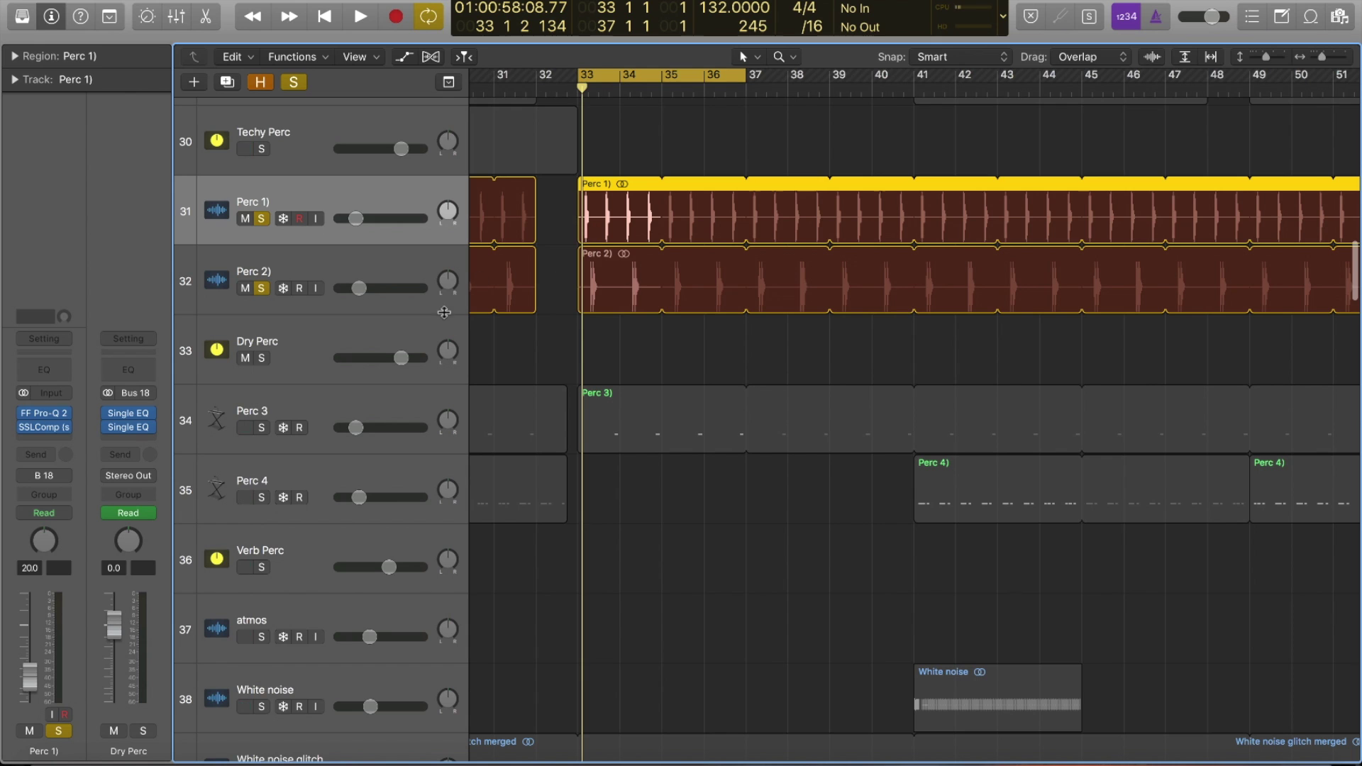
pyautogui.keyDown('ctrl'); pyautogui.keyDown('alt'); pyautogui.click(647, 361); pyautogui.keyUp('alt'); pyautogui.keyUp('ctrl')
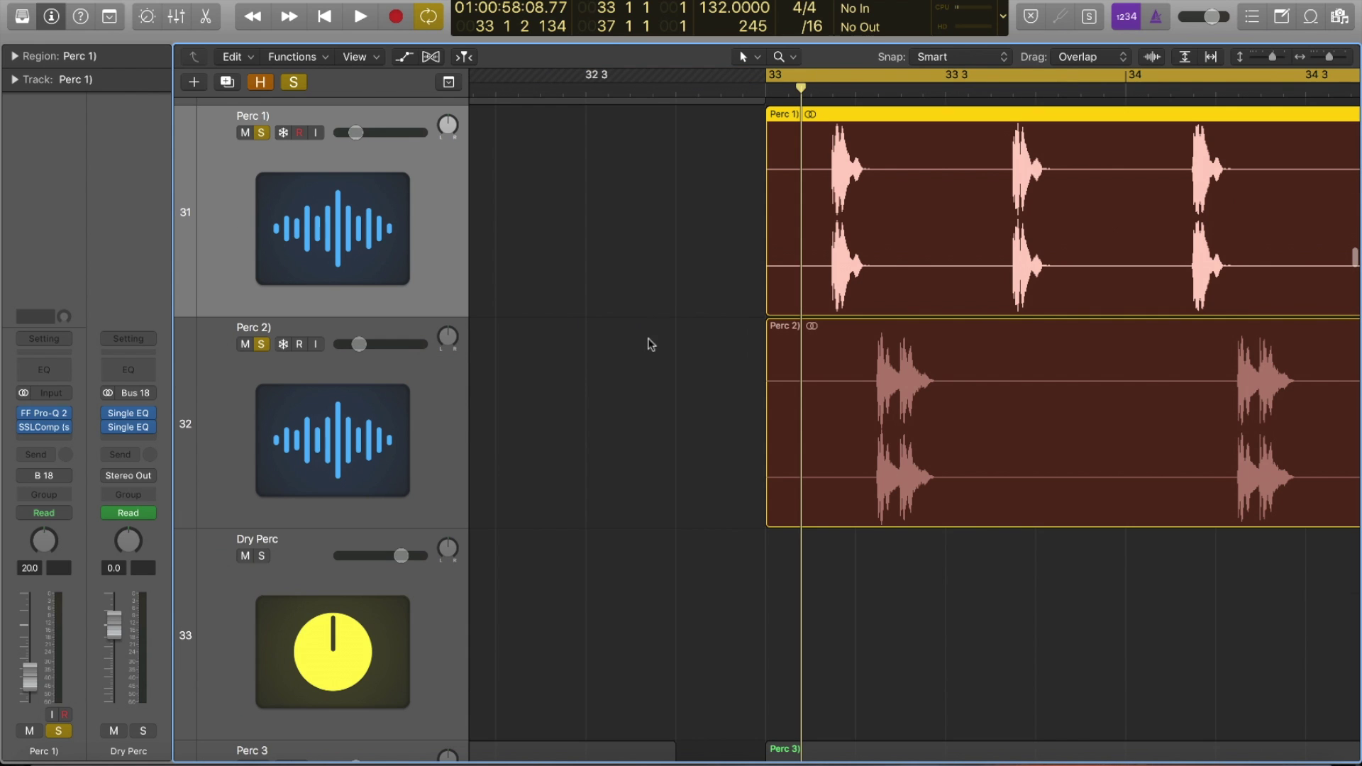
# Step: Open the Perc 1) track's FF Pro-Q 2 and close it again
pyautogui.click(47, 419)
pyautogui.click(44, 414)
pyautogui.click(41, 415)
pyautogui.press('super+w')
# Step: Listen to Perc 1) and Perc 2) each on its own, stop playback, and solo both together
pyautogui.keyDown('ctrl'); pyautogui.keyDown('alt'); pyautogui.click(559, 325); pyautogui.keyUp('alt'); pyautogui.keyUp('ctrl')
pyautogui.click(263, 289)
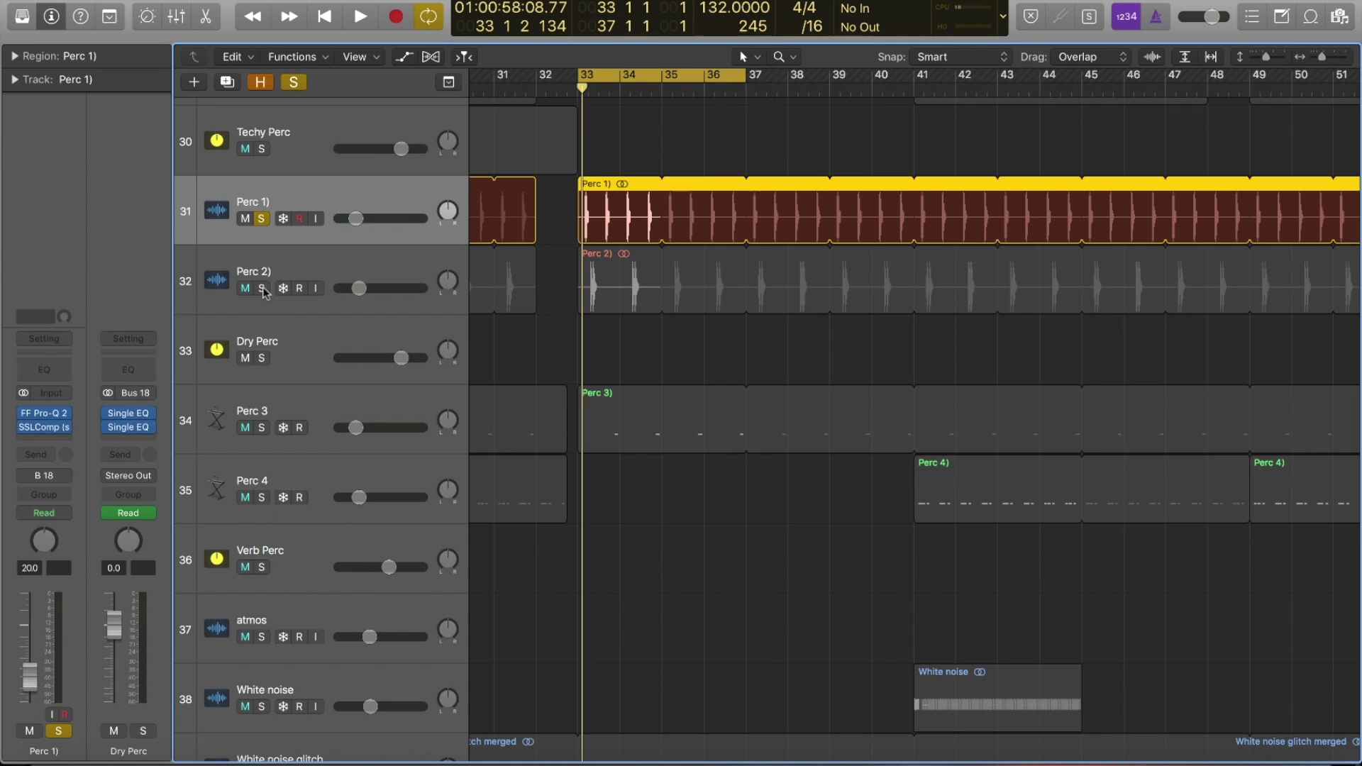
pyautogui.click(261, 288)
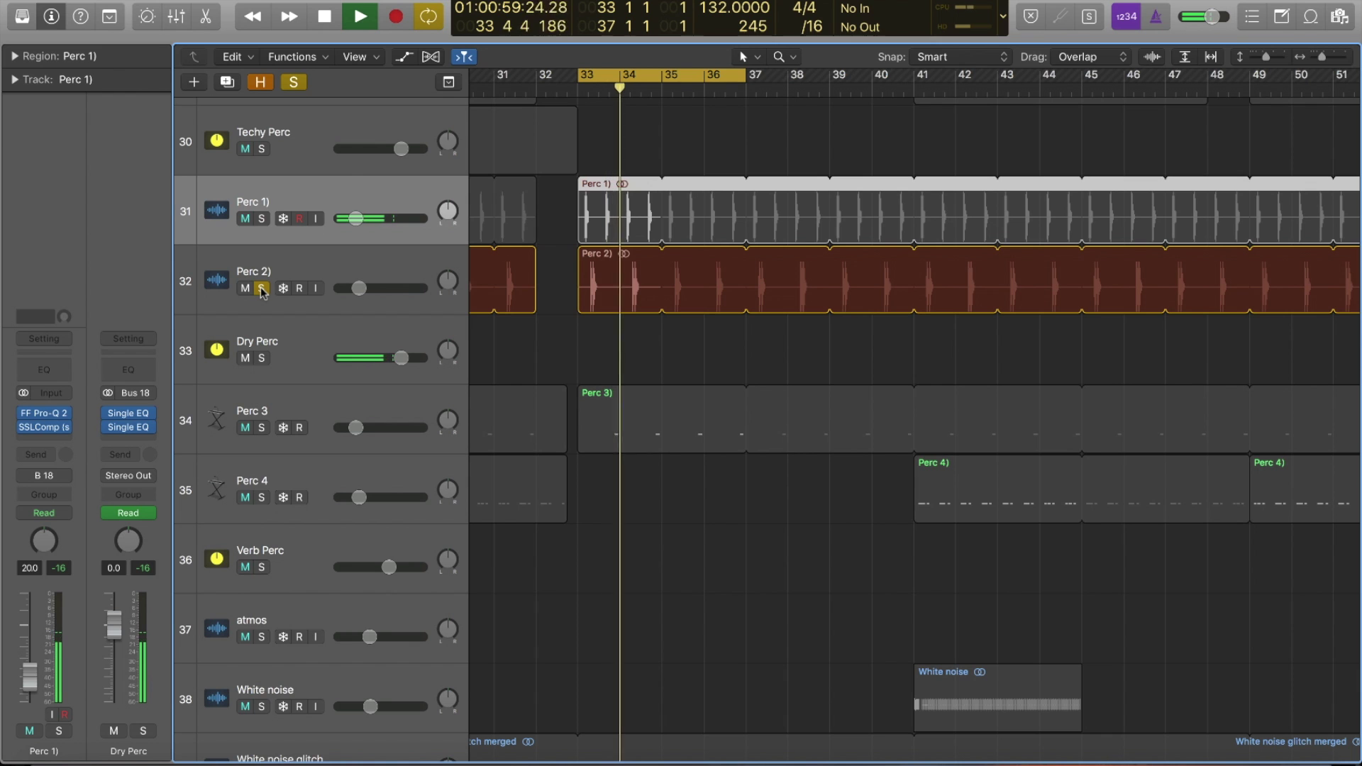
pyautogui.press('space')
pyautogui.click(262, 217)
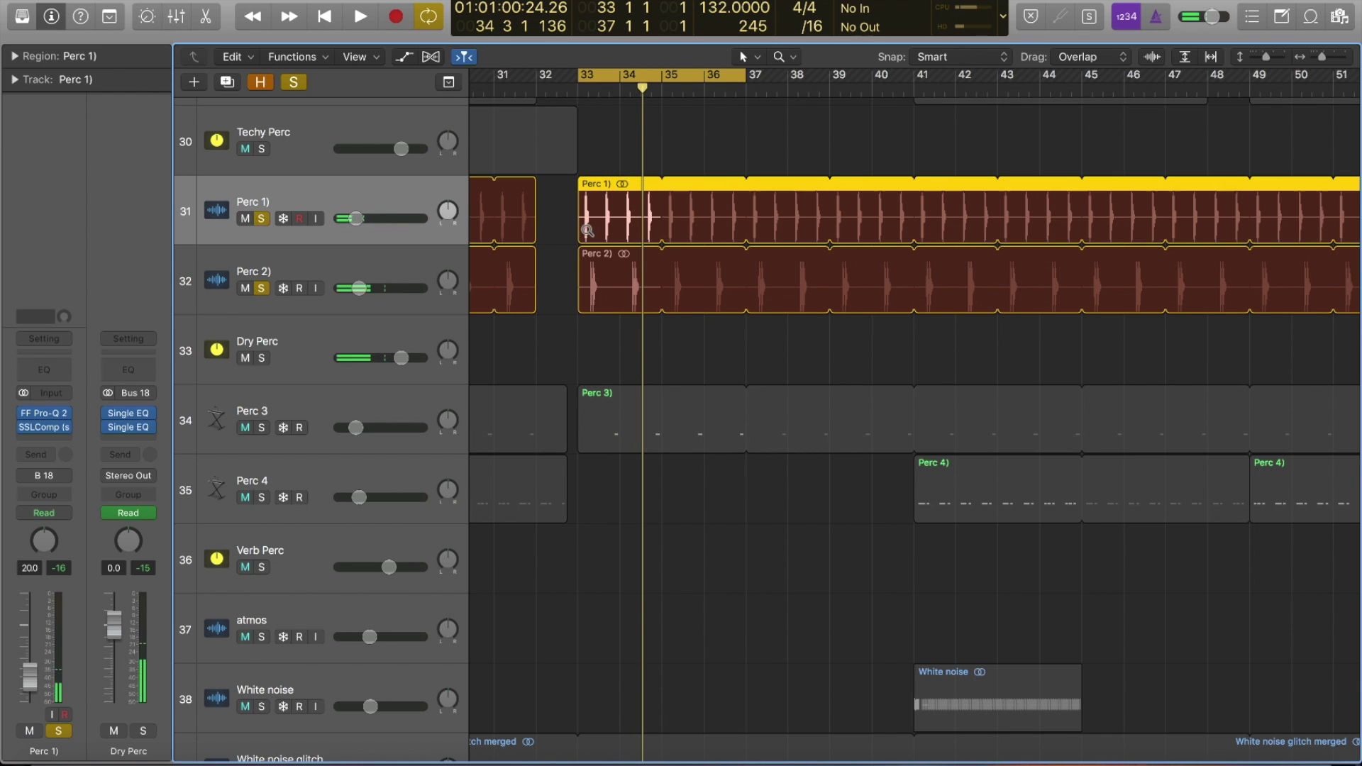
# Step: Add the Low Kick and Top Kick to the soloed percussion tracks and start playback
pyautogui.keyDown('ctrl'); pyautogui.keyDown('alt'); pyautogui.click(587, 231); pyautogui.keyUp('alt'); pyautogui.keyUp('ctrl')
pyautogui.scroll(10, 589, 238)
pyautogui.scroll(-1, 589, 238)
pyautogui.click(263, 144)
pyautogui.click(262, 112)
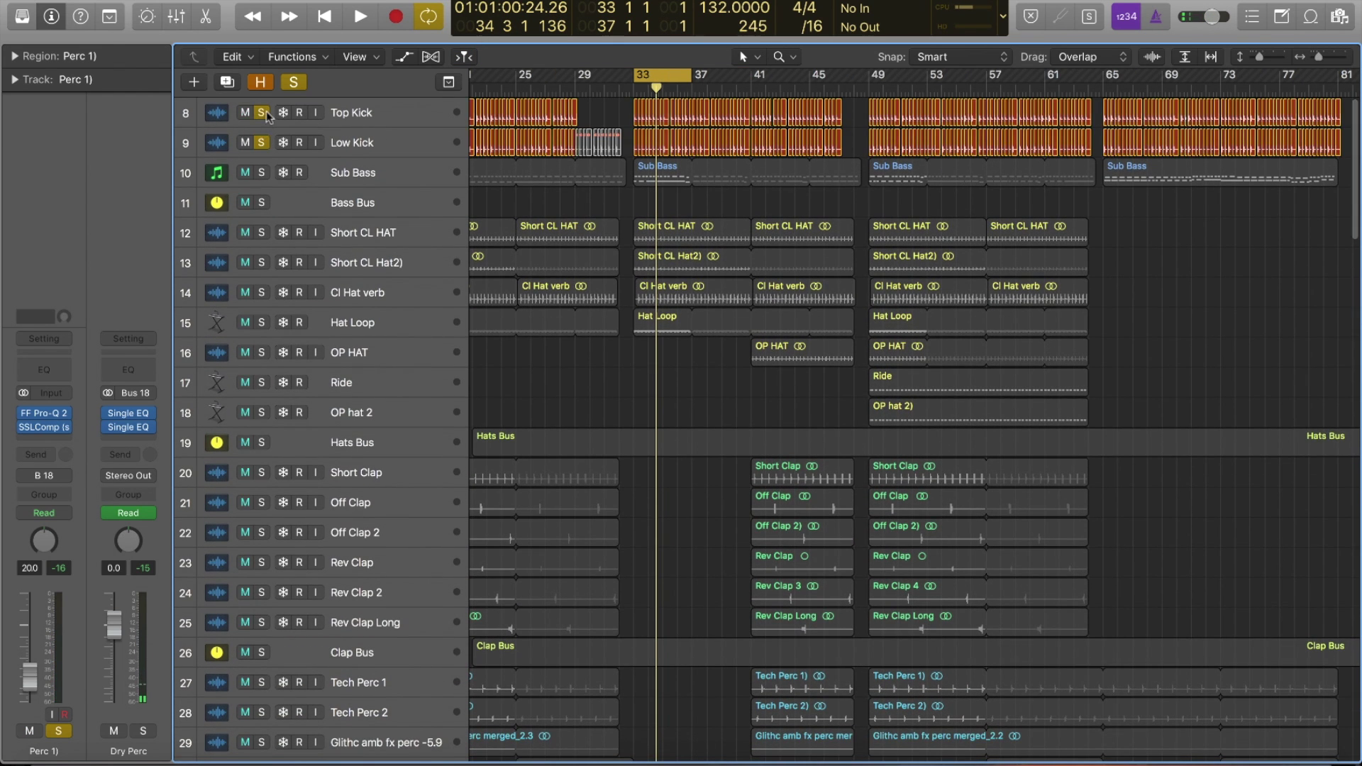
pyautogui.press('space')
# Step: Examine the Perc 1) and Perc 2) regions within the arrangement while they play with the kicks
pyautogui.scroll(-8, 551, 341)
pyautogui.moveTo(616, 250); pyautogui.dragTo(762, 348)
pyautogui.keyDown('ctrl'); pyautogui.keyDown('alt'); pyautogui.click(660, 328); pyautogui.keyUp('alt'); pyautogui.keyUp('ctrl')
pyautogui.scroll(8, 625, 330)
pyautogui.scroll(8, 623, 330)
pyautogui.scroll(-1, 474, 230)
pyautogui.scroll(-10, 474, 230)
pyautogui.hscroll(-3, 578, 256)
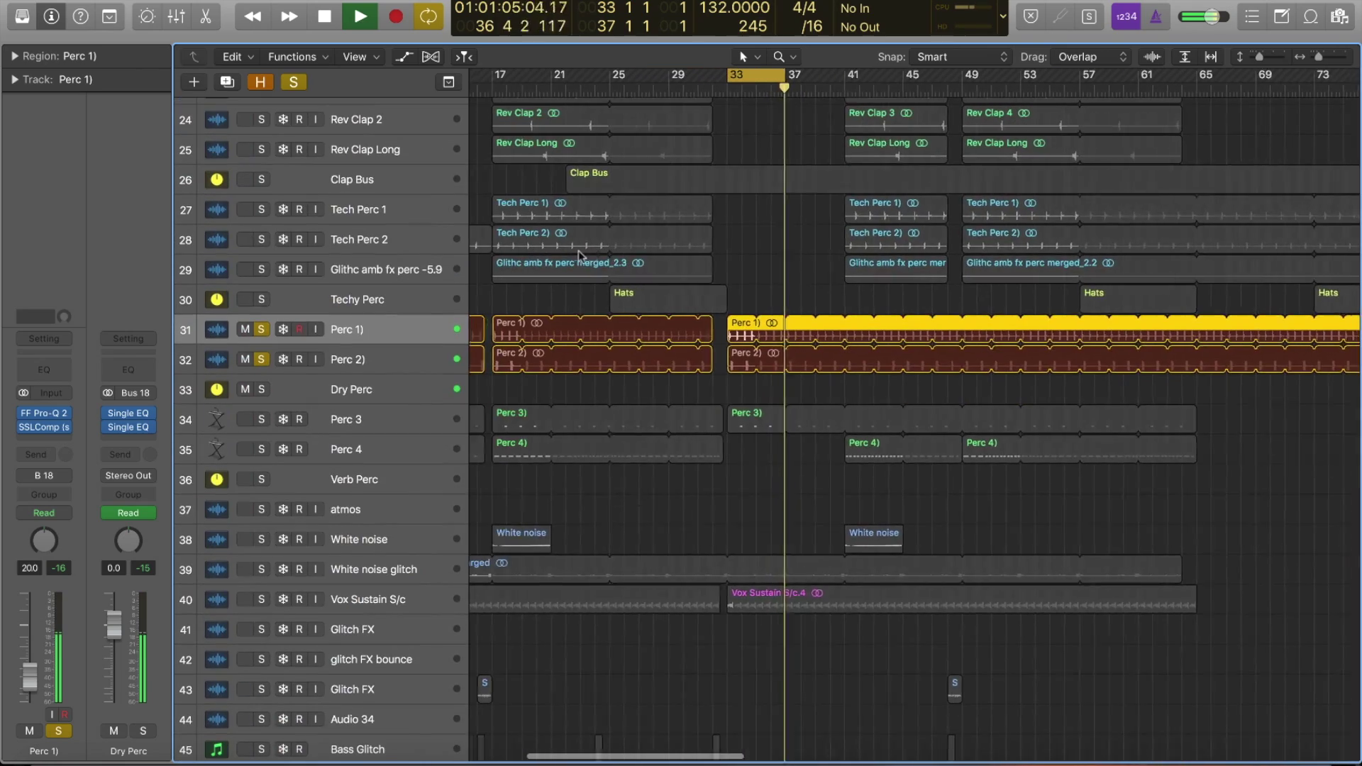
pyautogui.hscroll(-2, 673, 241)
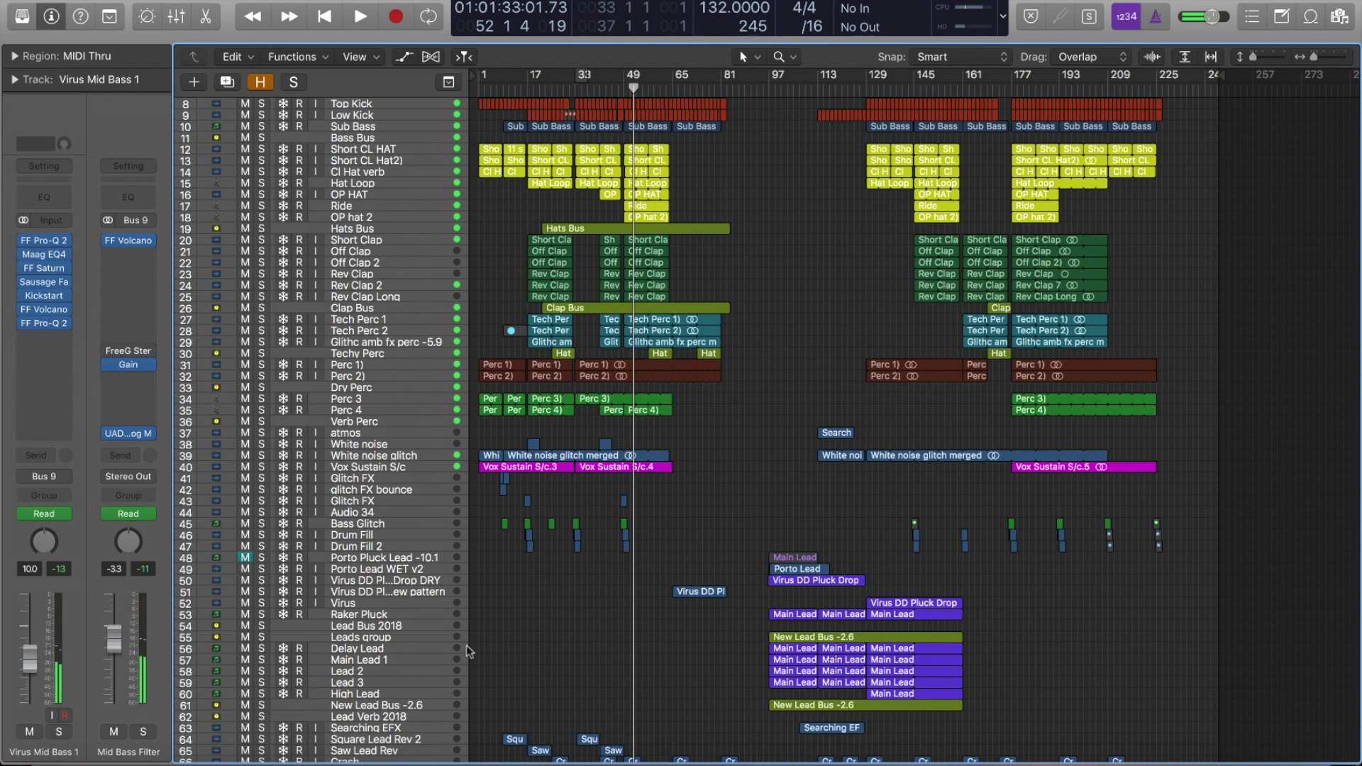
# Step: Switch to Finder, preview Searching Amb.wav from the 06 Searching folder, and close the preview
pyautogui.click(50, 759)
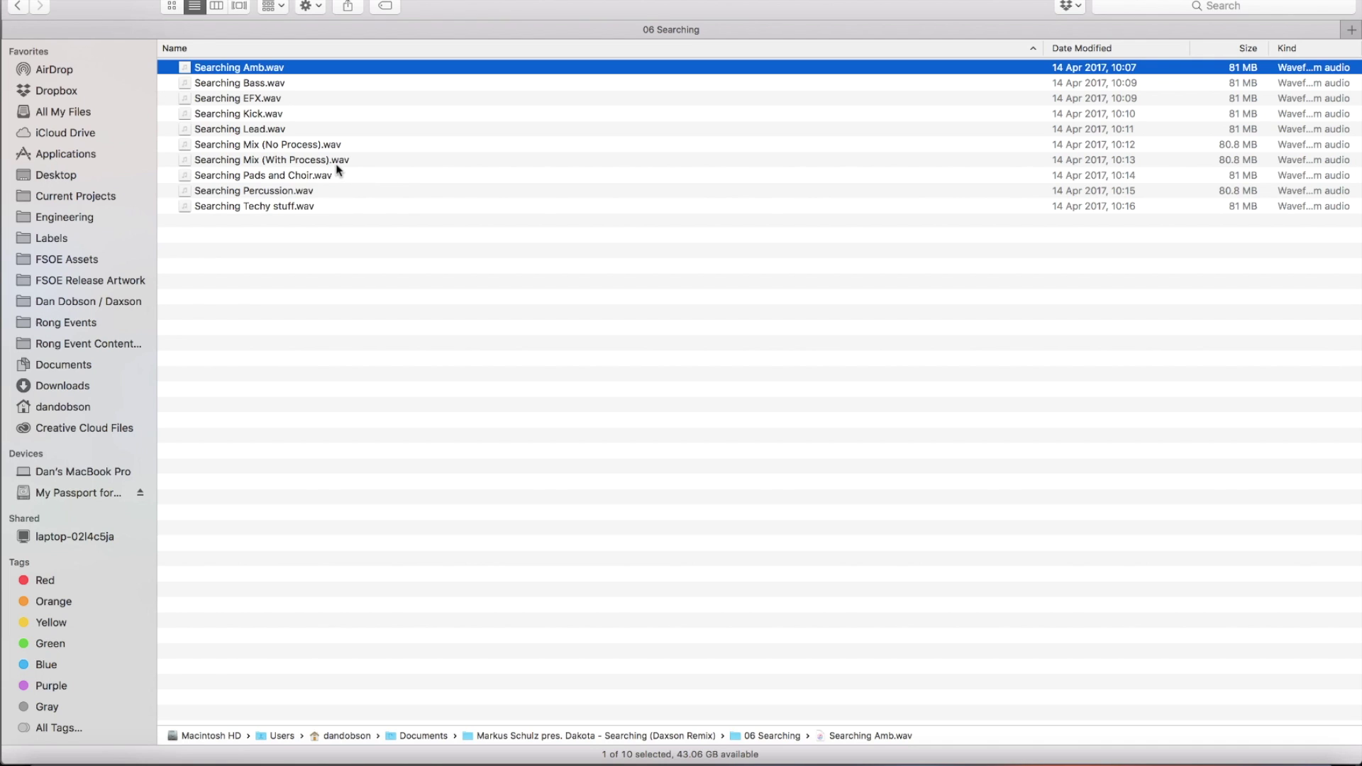
pyautogui.press('space')
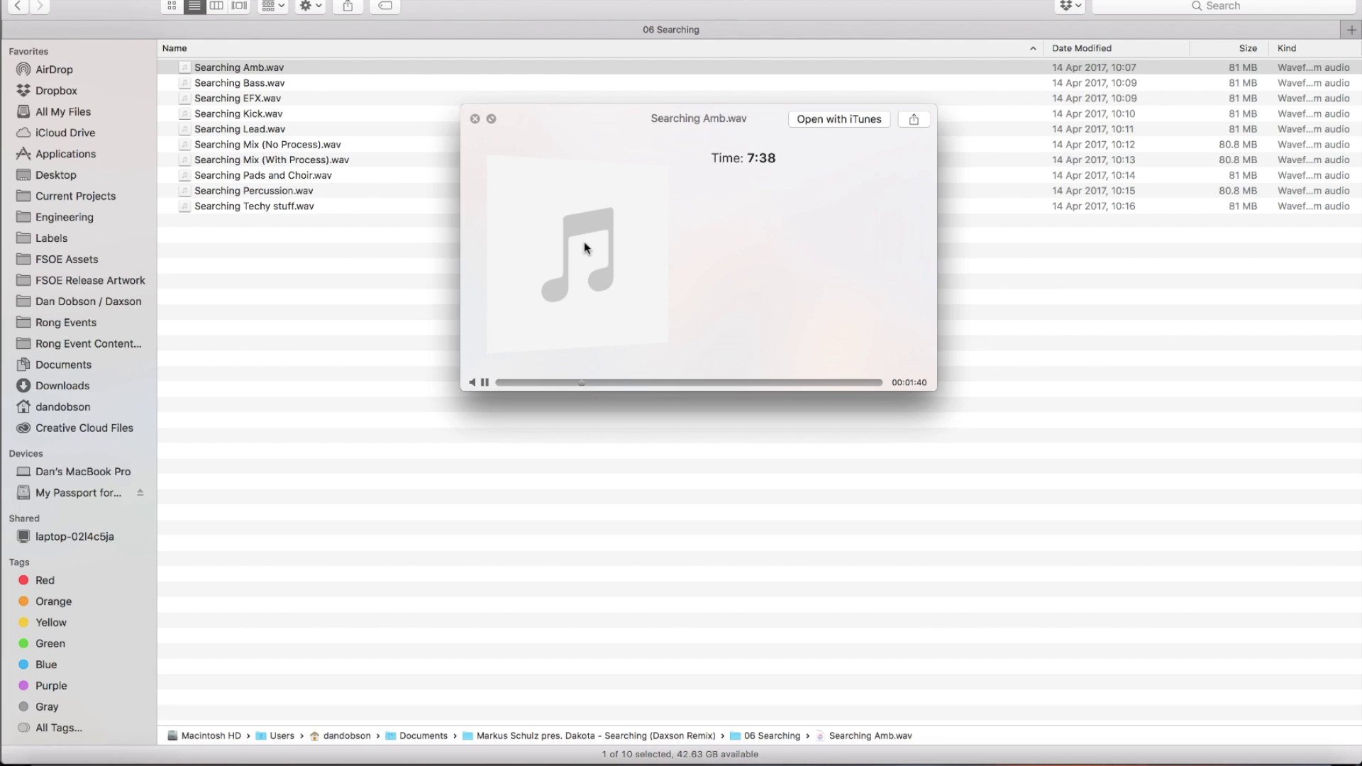
pyautogui.press('space')
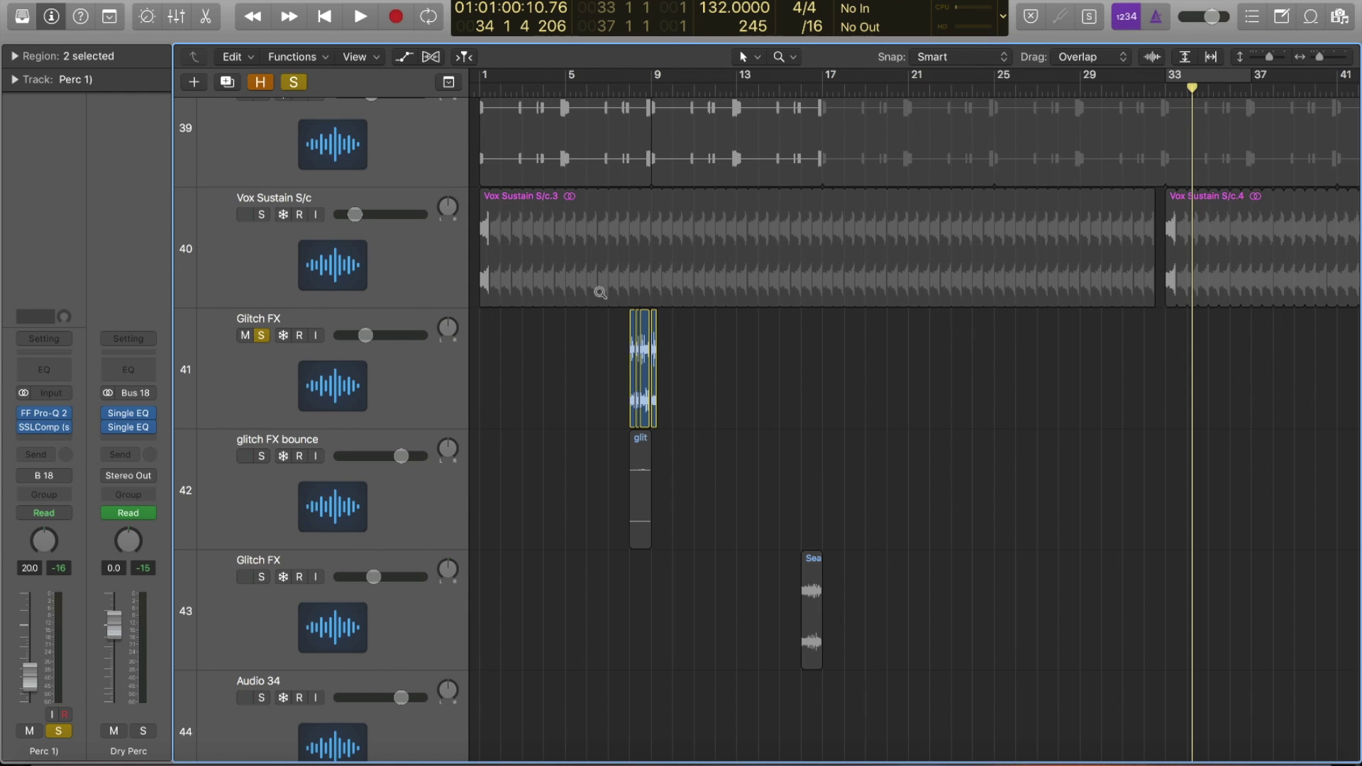
# Step: Return to Logic Pro, play the soloed Glitch FX regions from bar 8, and listen to the glitch FX bounce for comparison
pyautogui.moveTo(599, 291); pyautogui.dragTo(622, 333)
pyautogui.keyDown('ctrl'); pyautogui.keyDown('alt'); pyautogui.click(579, 317); pyautogui.keyUp('alt'); pyautogui.keyUp('ctrl')
pyautogui.keyDown('ctrl'); pyautogui.keyDown('alt'); pyautogui.click(586, 315); pyautogui.keyUp('alt'); pyautogui.keyUp('ctrl')
pyautogui.moveTo(545, 578); pyautogui.dragTo(692, 639)
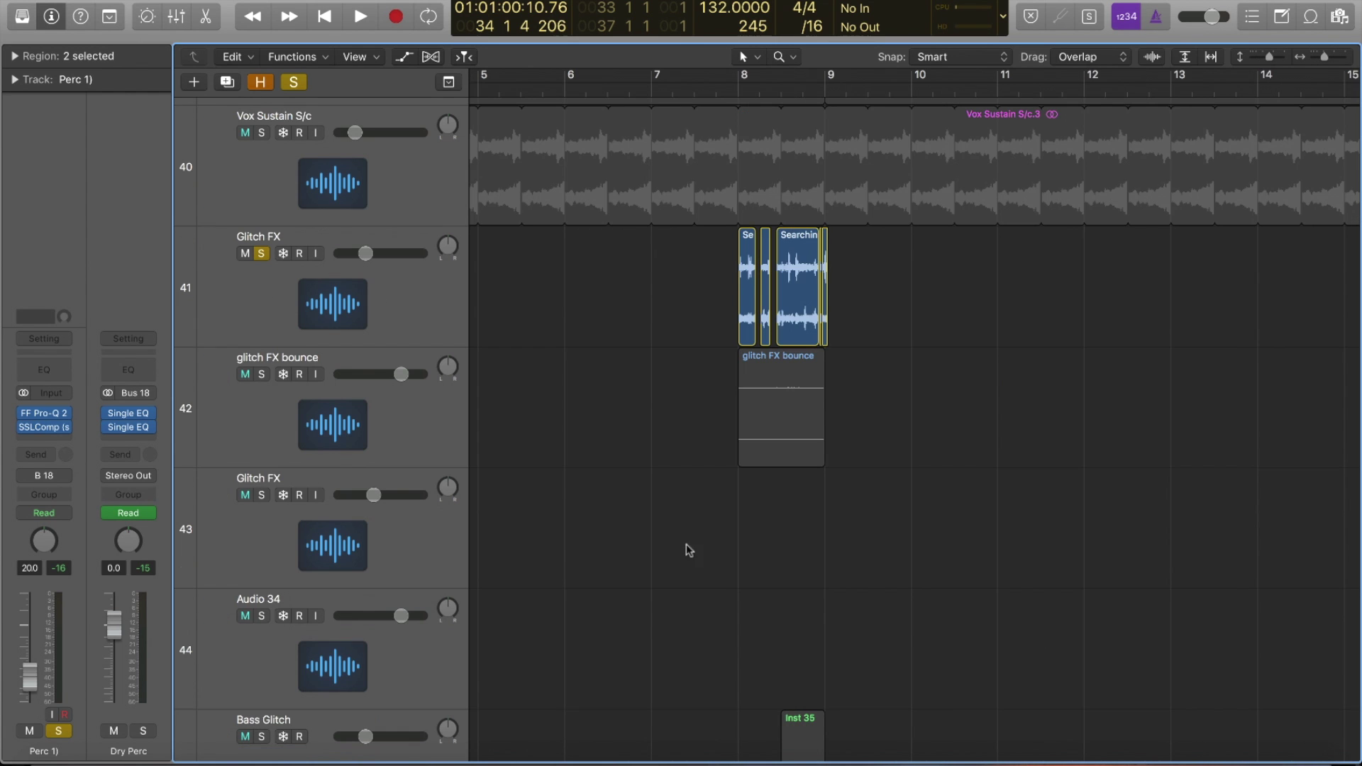
pyautogui.click(737, 90)
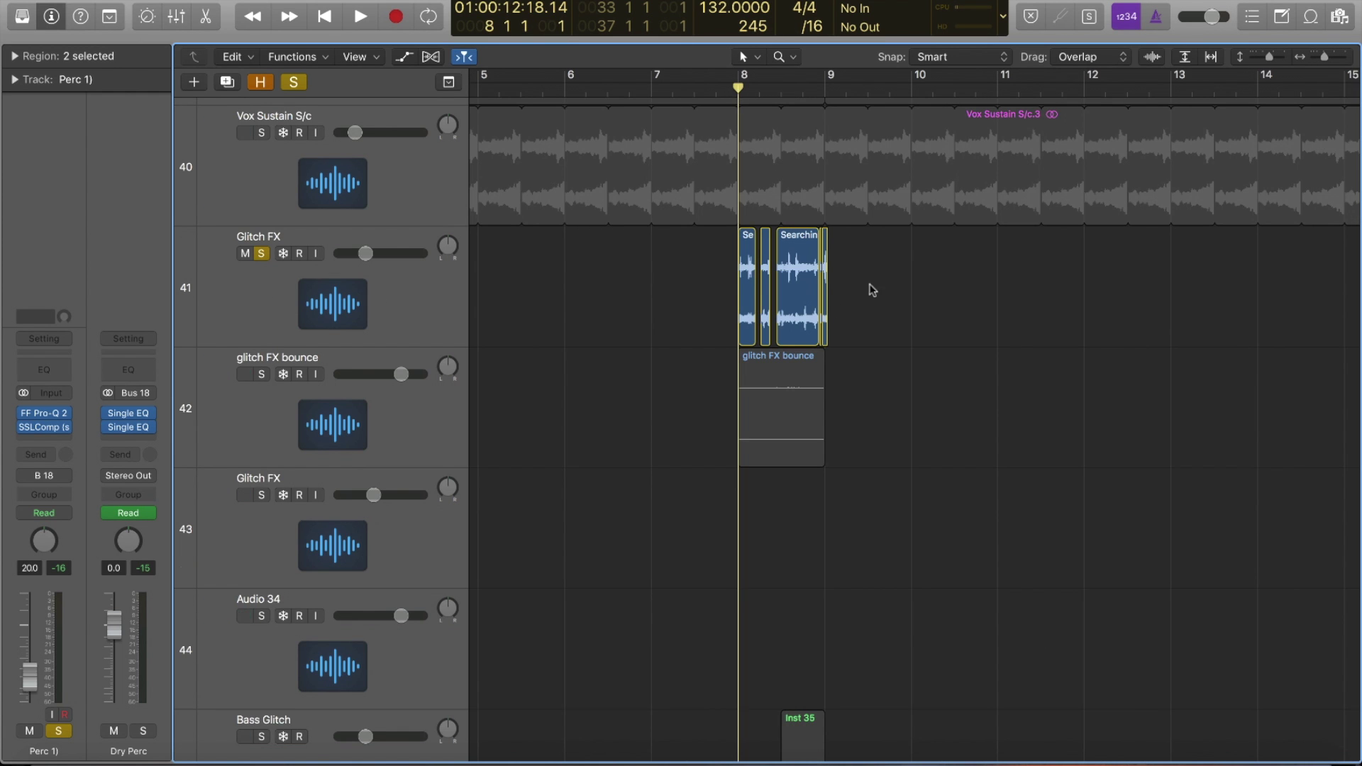
pyautogui.scroll(-2, 657, 297)
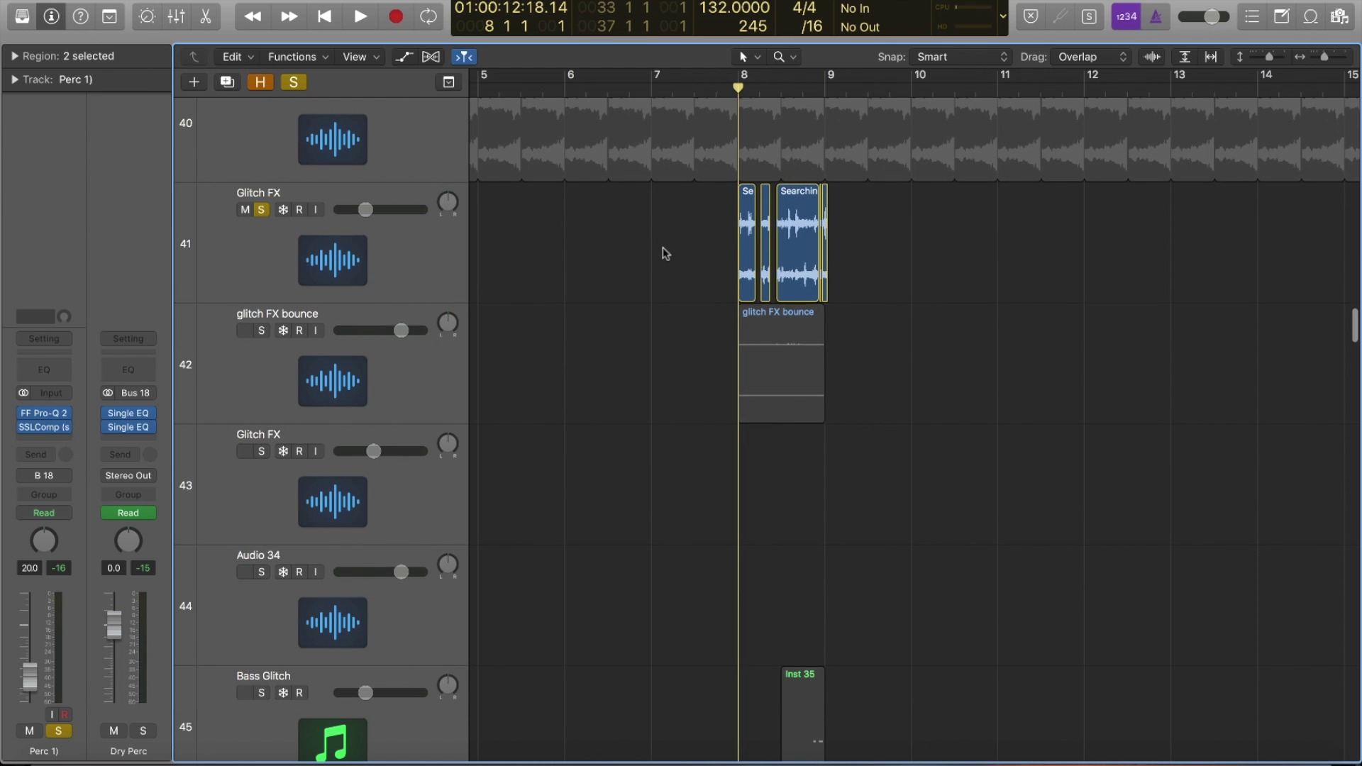
pyautogui.press('space')
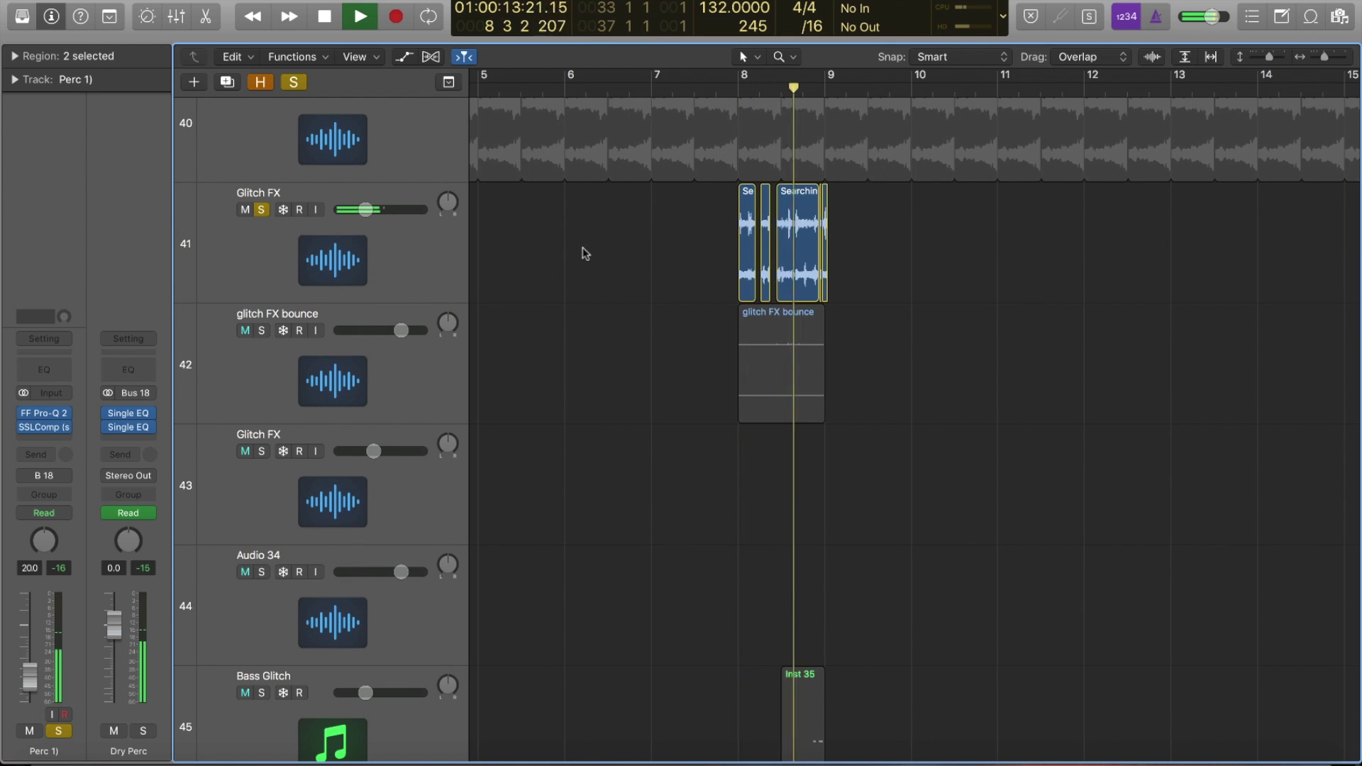
pyautogui.scroll(5, 582, 253)
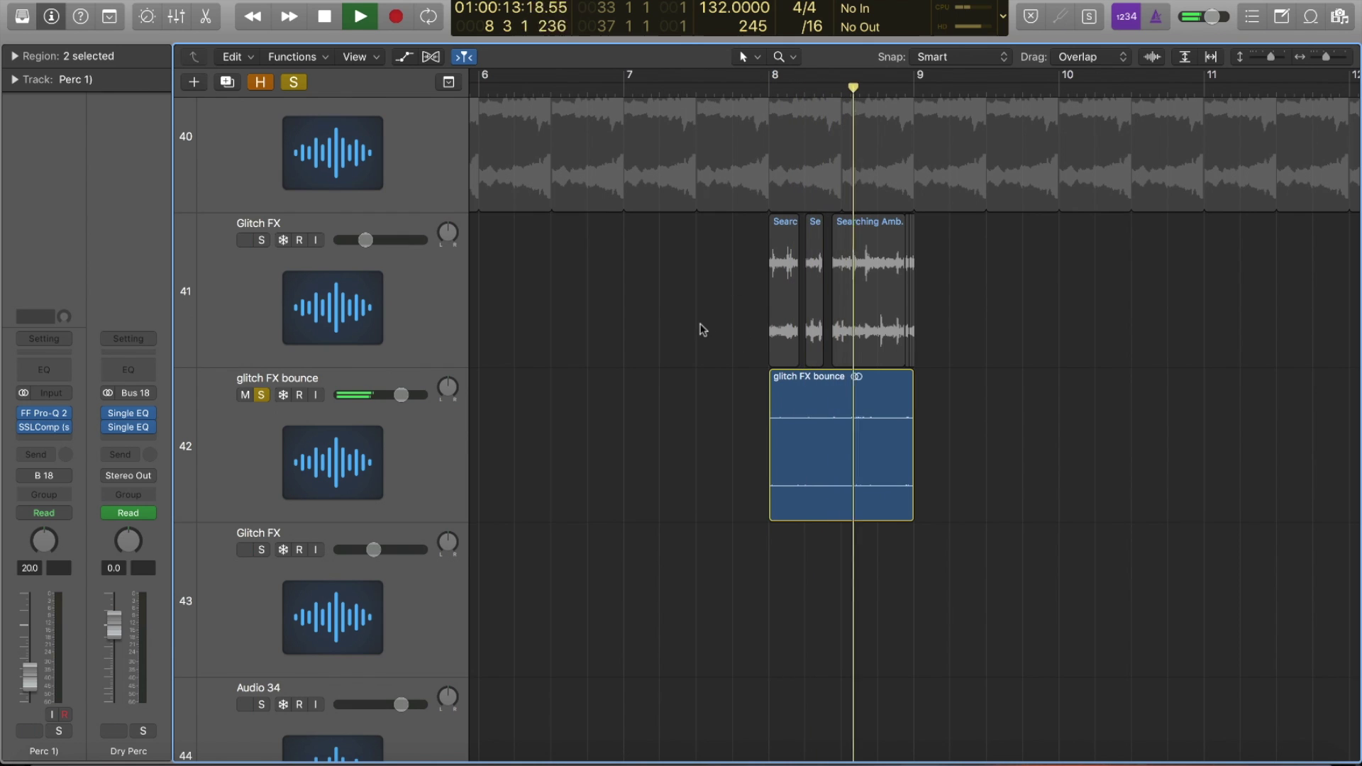
# Step: Stop the bounce playback, audition the Searching region on the second Glitch FX track soloed from bar 16, and clear its solo
pyautogui.press('space')
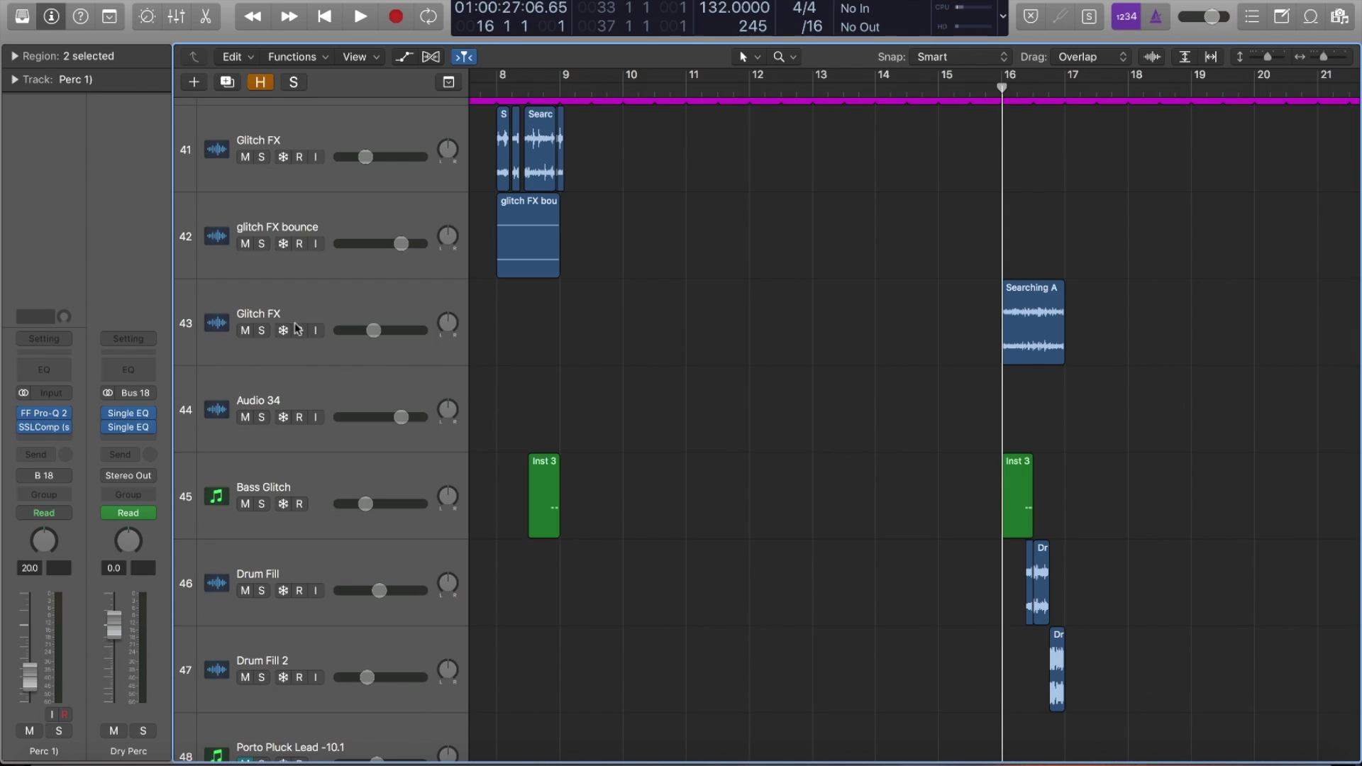
pyautogui.click(281, 314)
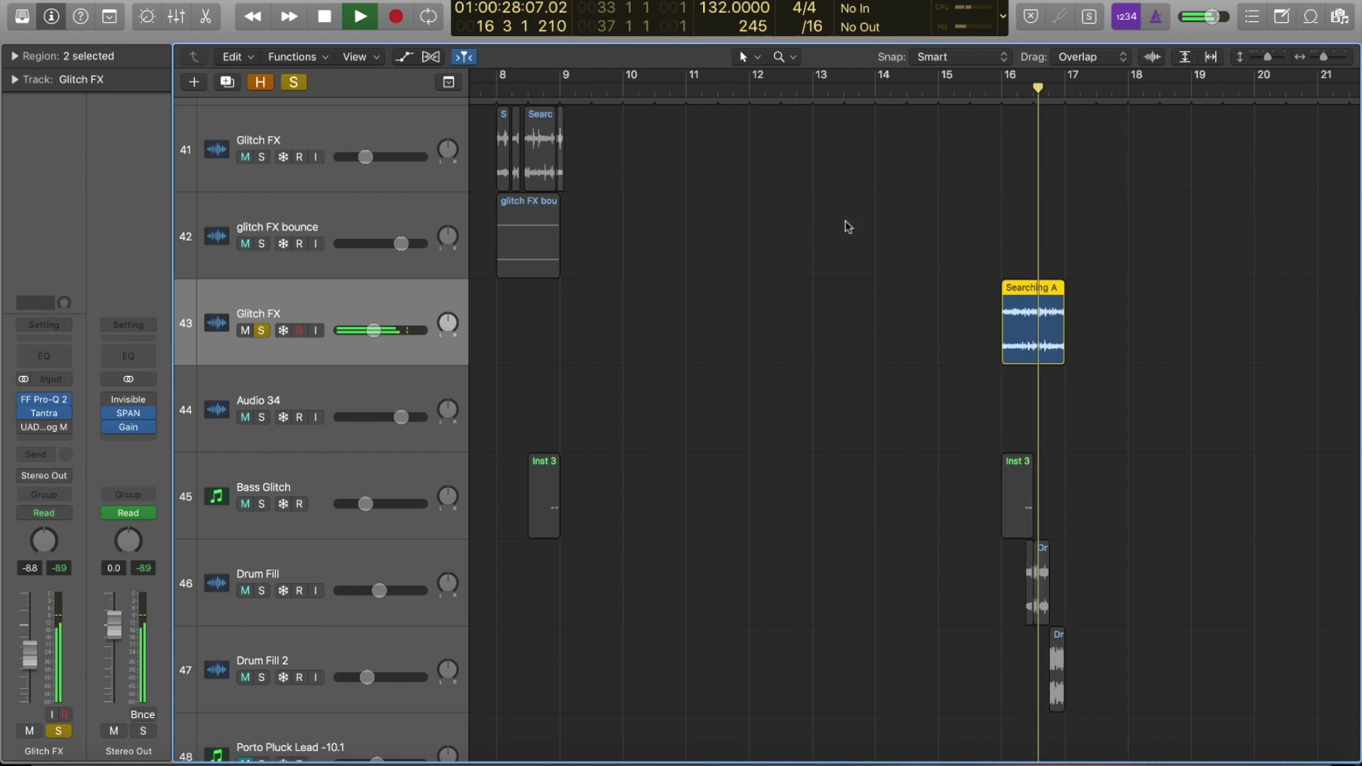
pyautogui.press('space')
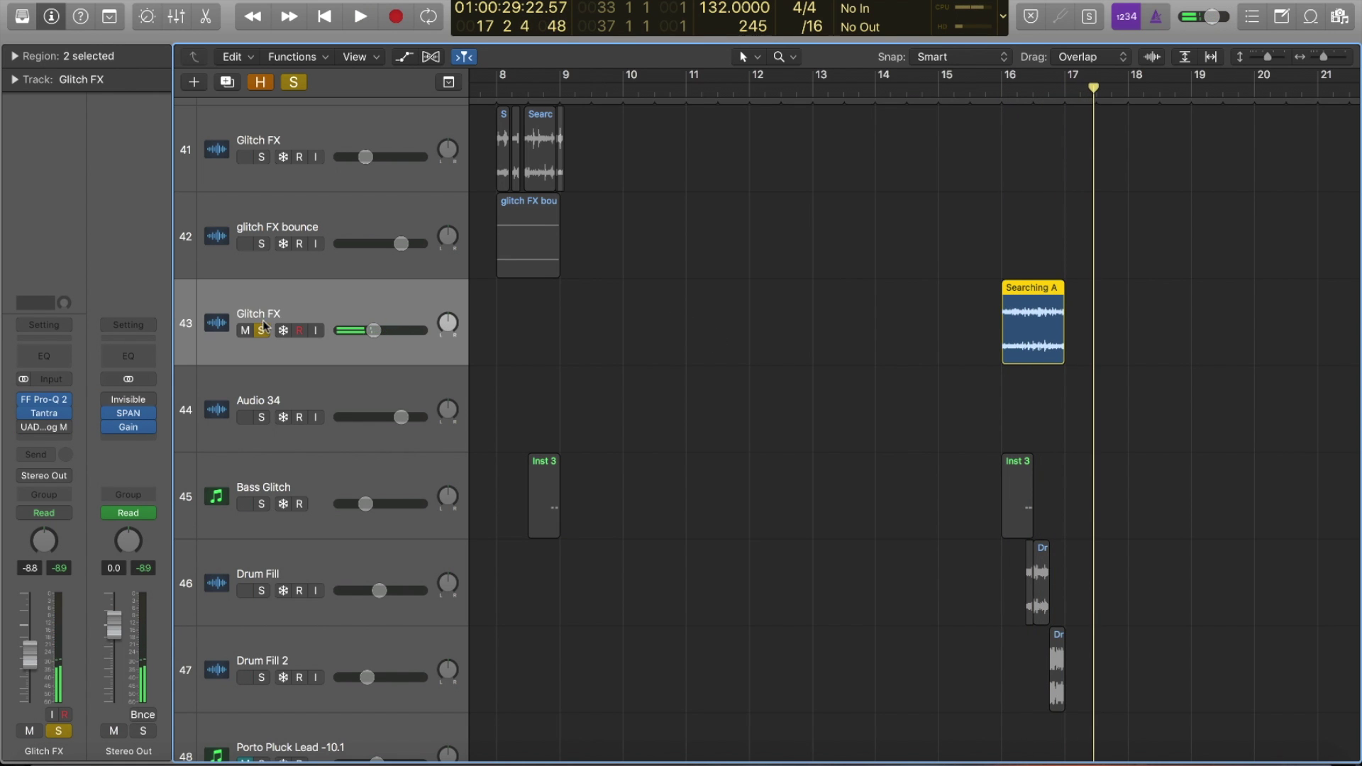
pyautogui.press('s')
# Step: Solo the Glithc amb fx perc -5.9 track, play its merged region from bar 17, and stop playback
pyautogui.press('z')
pyautogui.scroll(8, 770, 327)
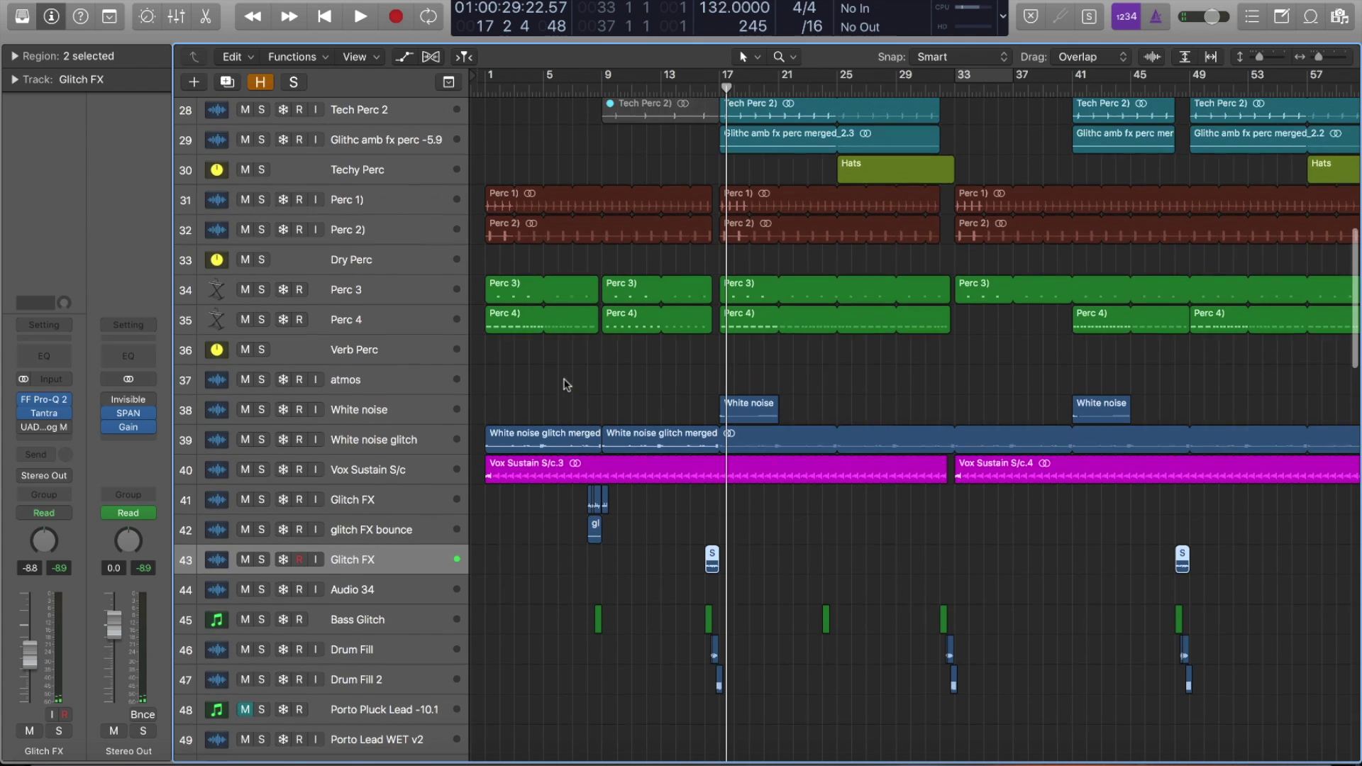
pyautogui.scroll(10, 608, 371)
pyautogui.scroll(-5, 611, 438)
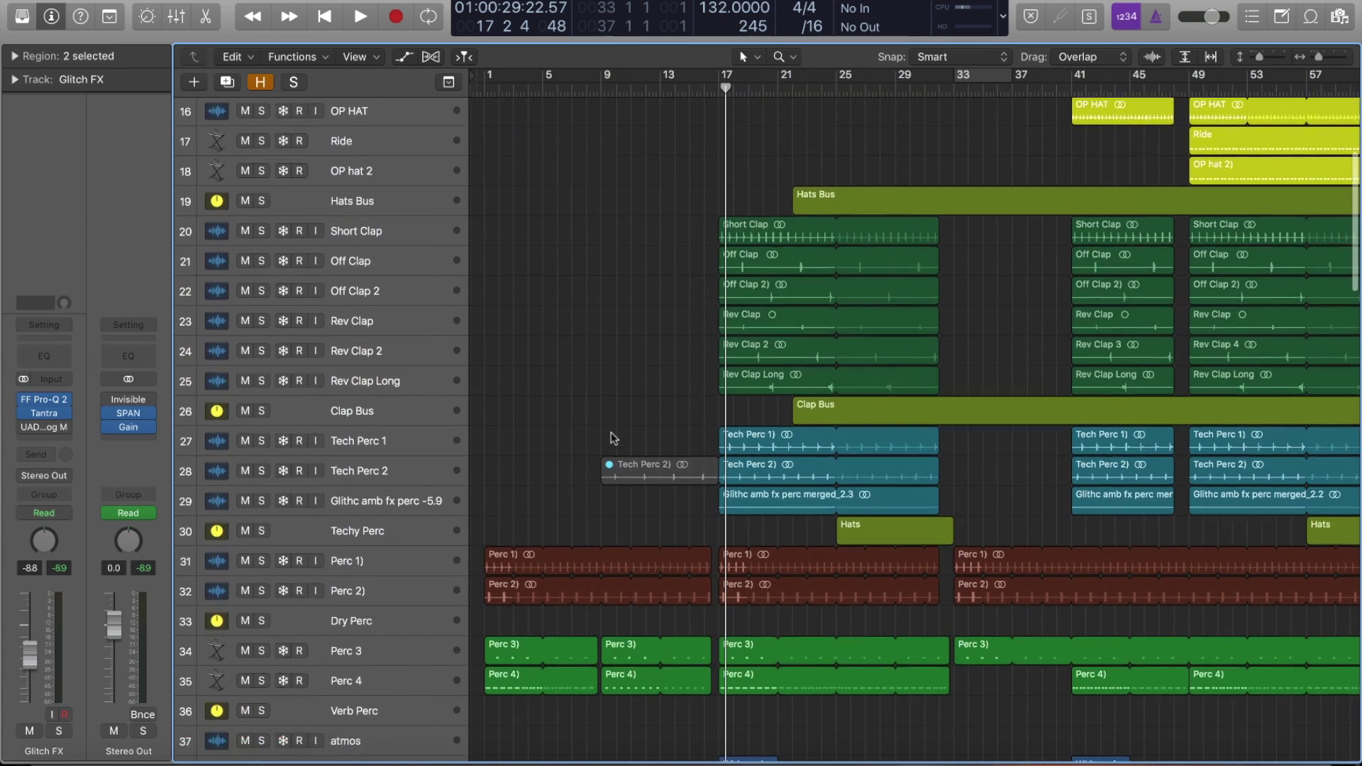
pyautogui.moveTo(670, 357); pyautogui.dragTo(1011, 550)
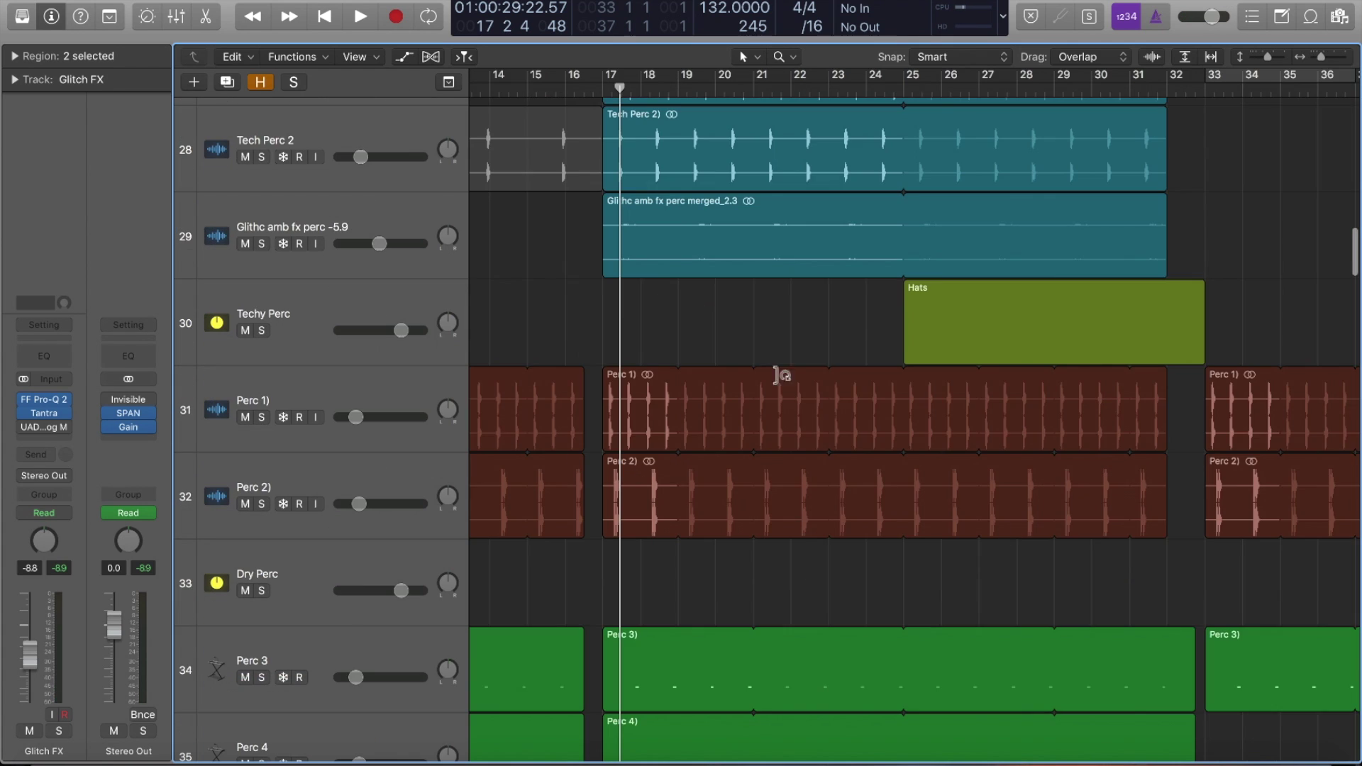
pyautogui.click(262, 244)
pyautogui.press('space')
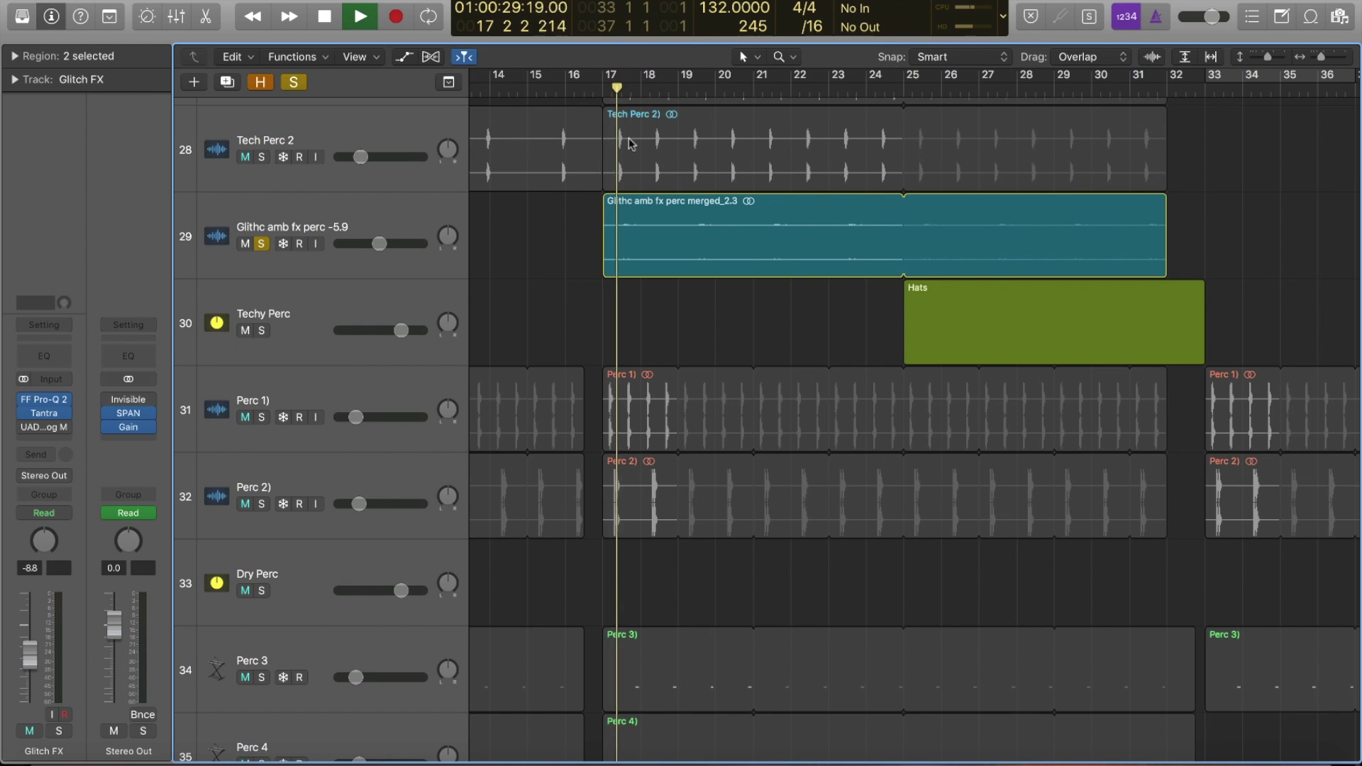
pyautogui.scroll(2, 637, 213)
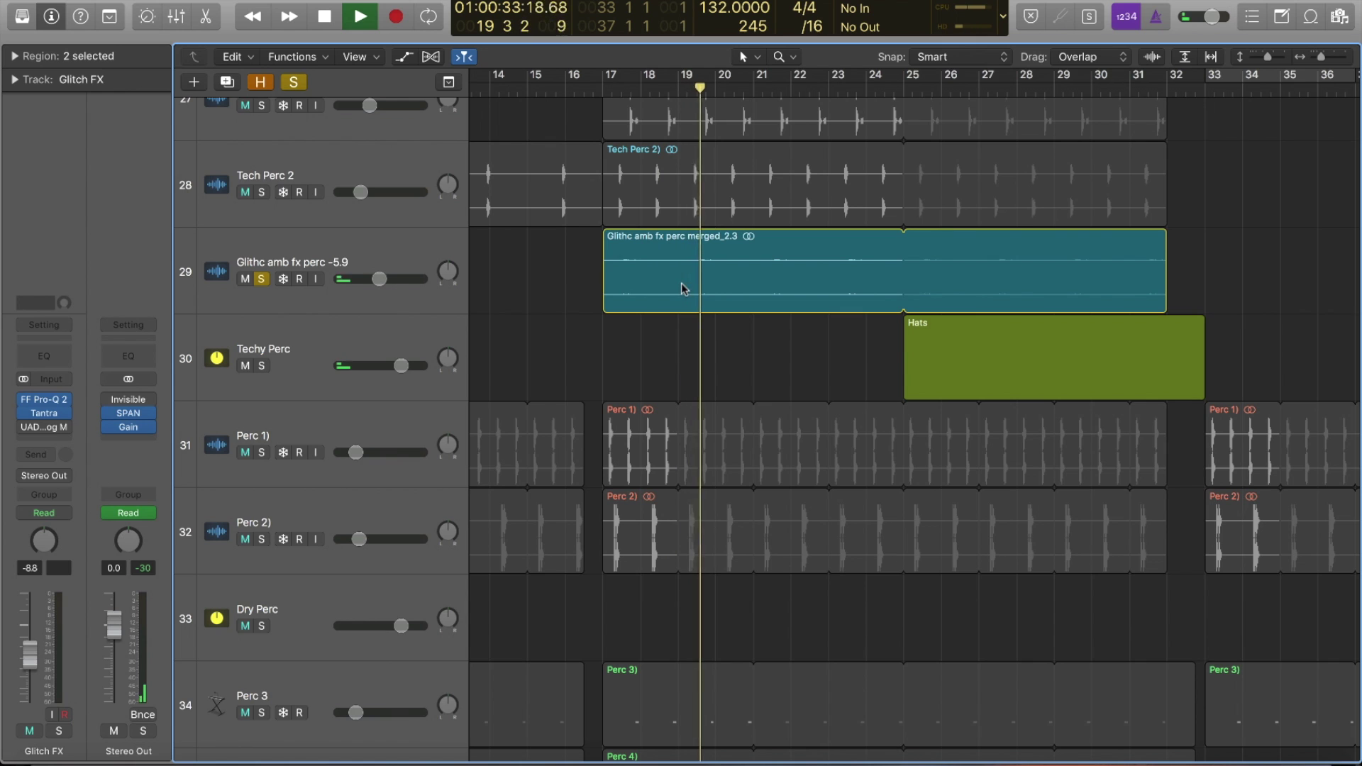
pyautogui.press('z')
pyautogui.press('space')
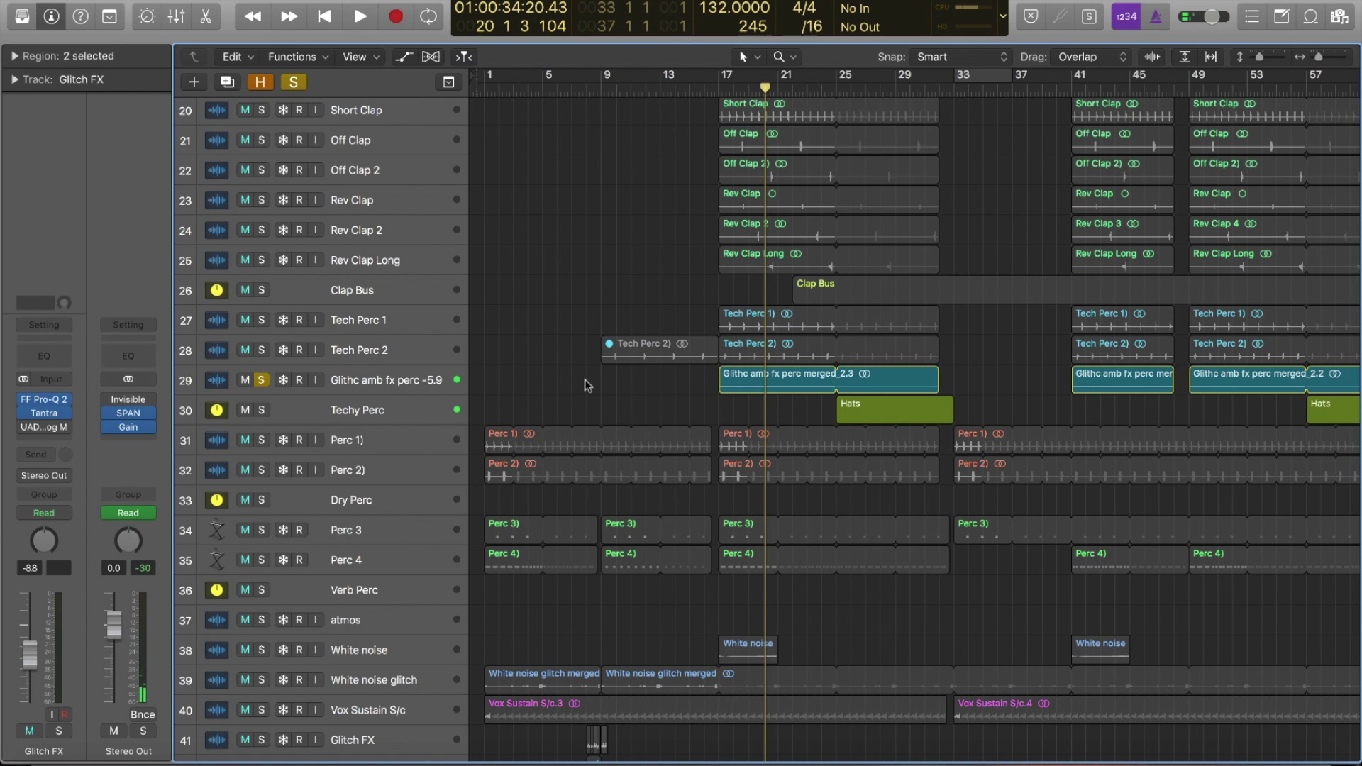
# Step: Solo only Tech Perc 2 and loop its region at bar 17 in playback
pyautogui.keyDown('alt'); pyautogui.click(262, 350); pyautogui.keyUp('alt')
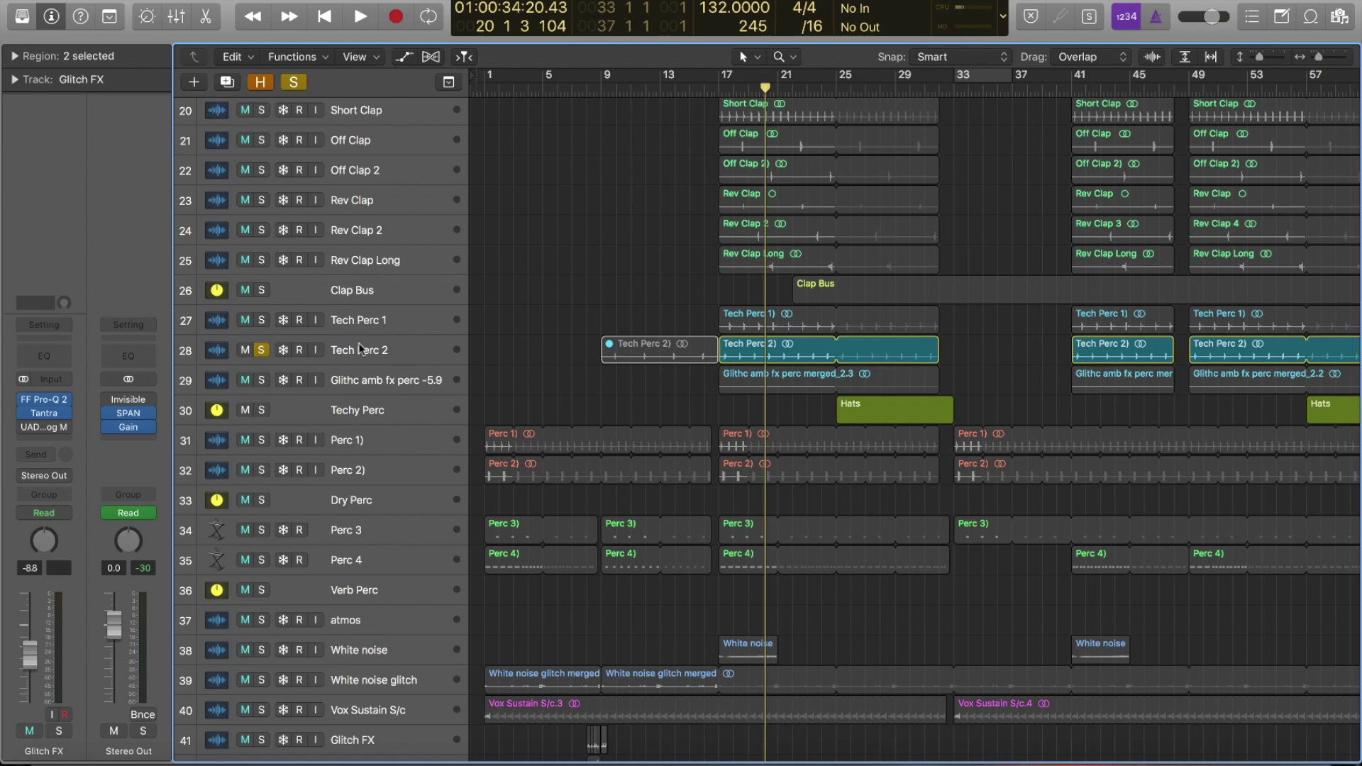
pyautogui.click(816, 349)
pyautogui.press('z')
pyautogui.press('c')
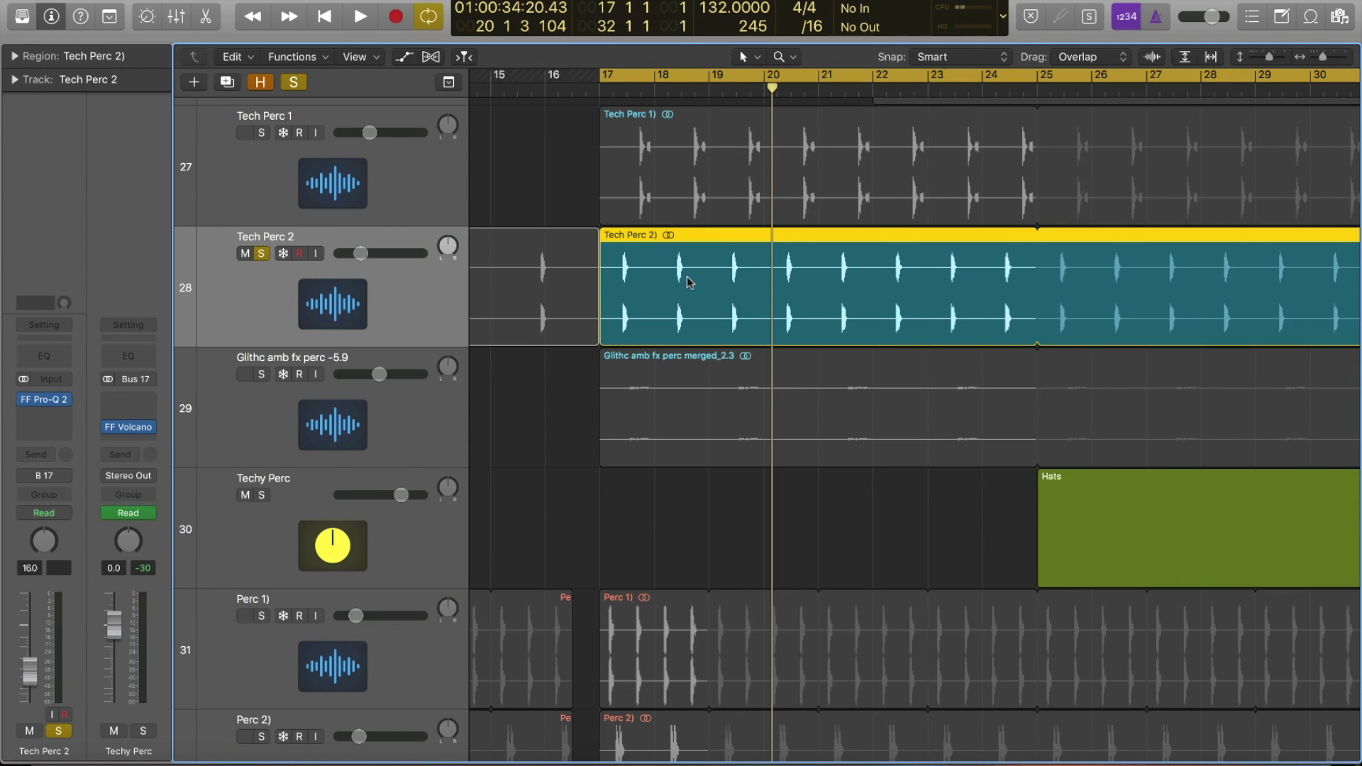
pyautogui.press('space')
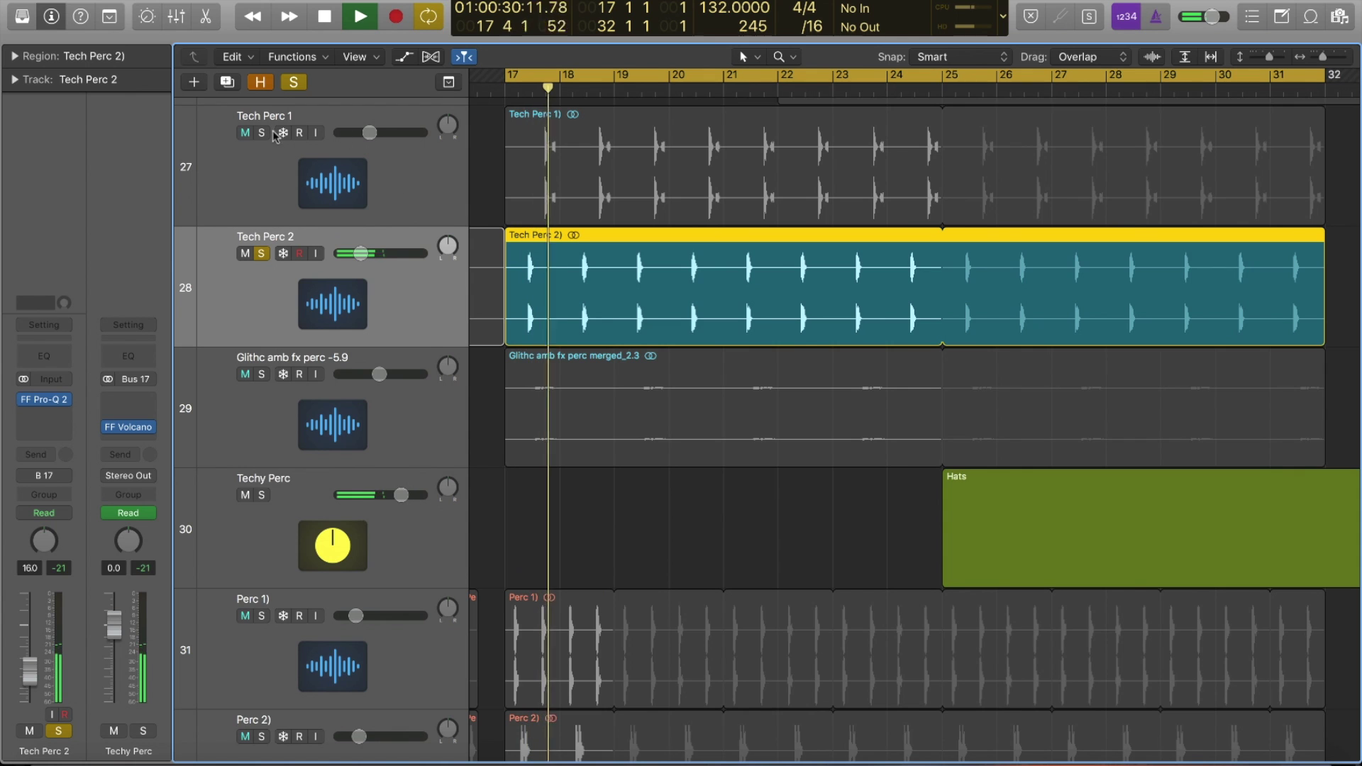
# Step: Add Tech Perc 1, Glithc amb fx perc -5.9, Perc 1) and Perc 2) to the soloed tracks while the loop plays
pyautogui.click(262, 132)
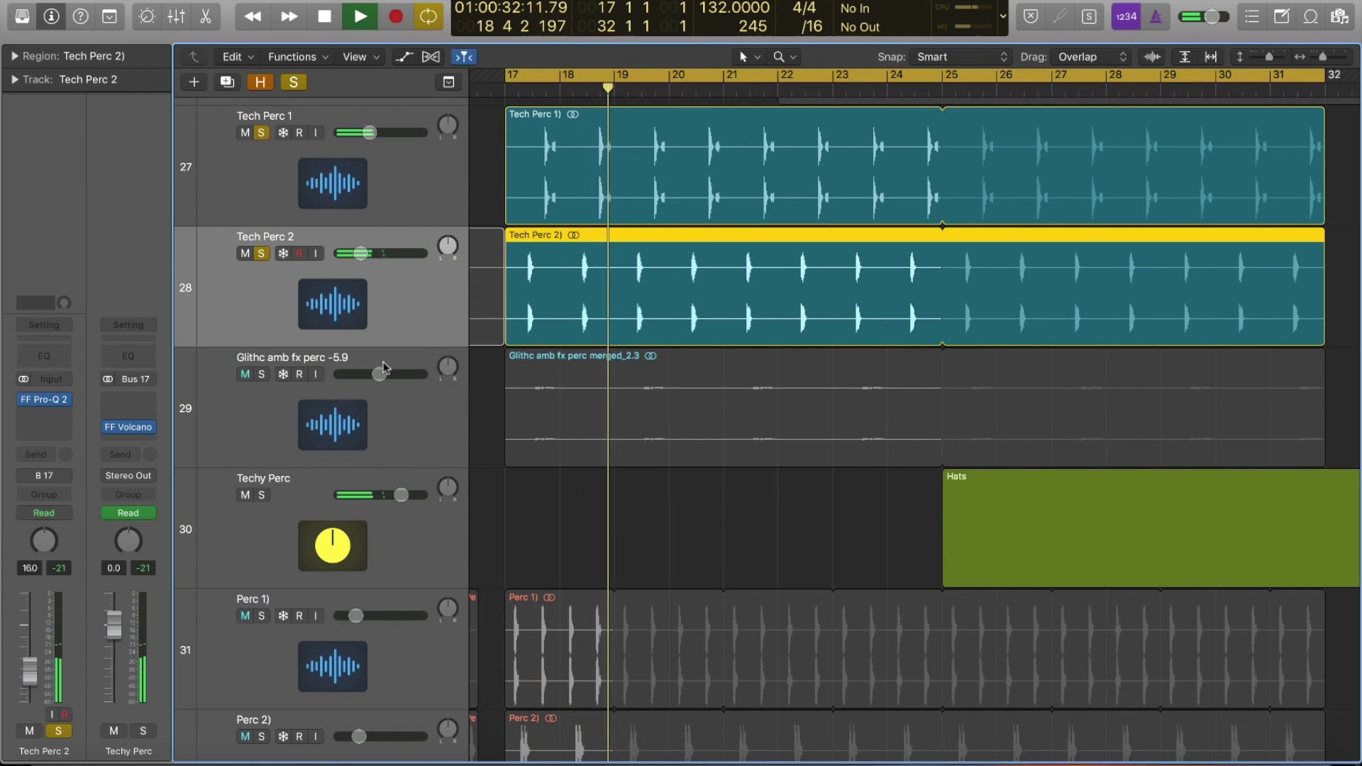
pyautogui.click(262, 373)
pyautogui.press('z')
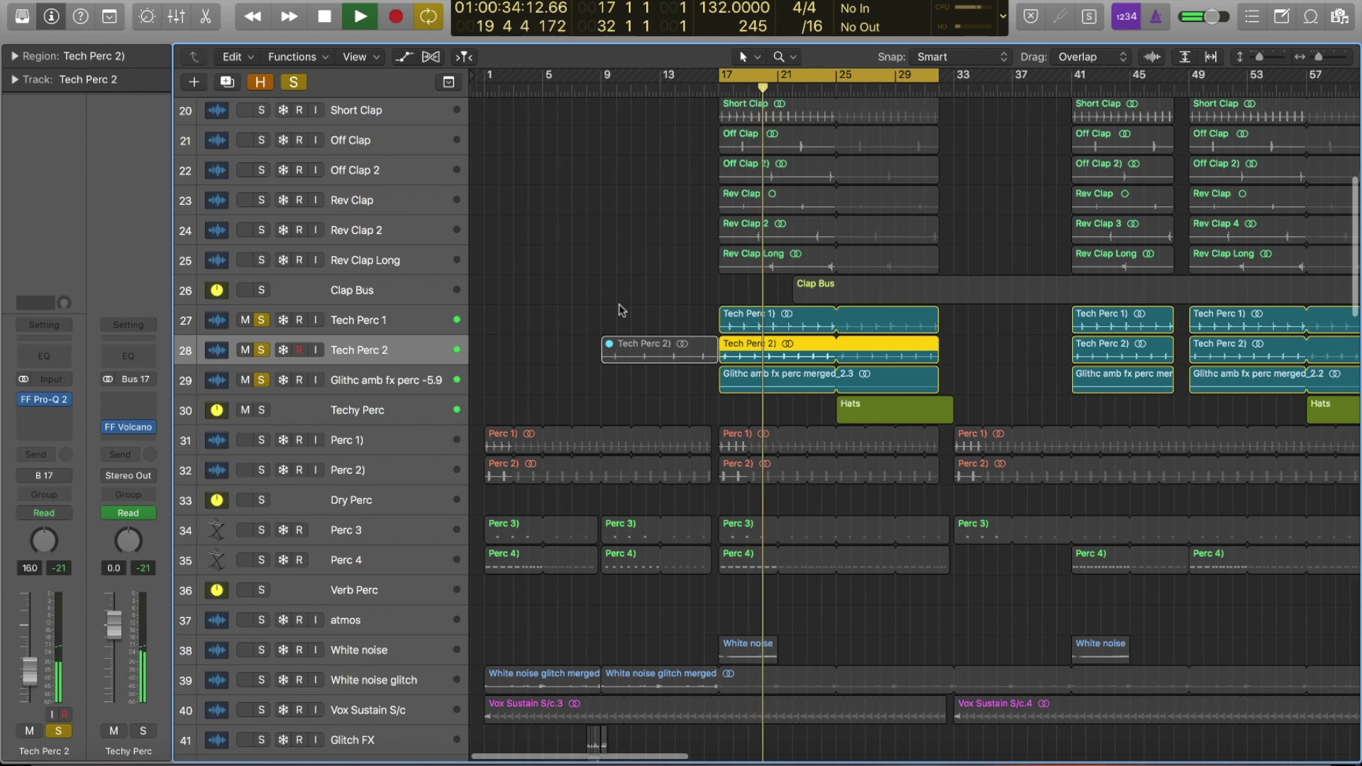
pyautogui.scroll(-2, 624, 320)
pyautogui.click(262, 383)
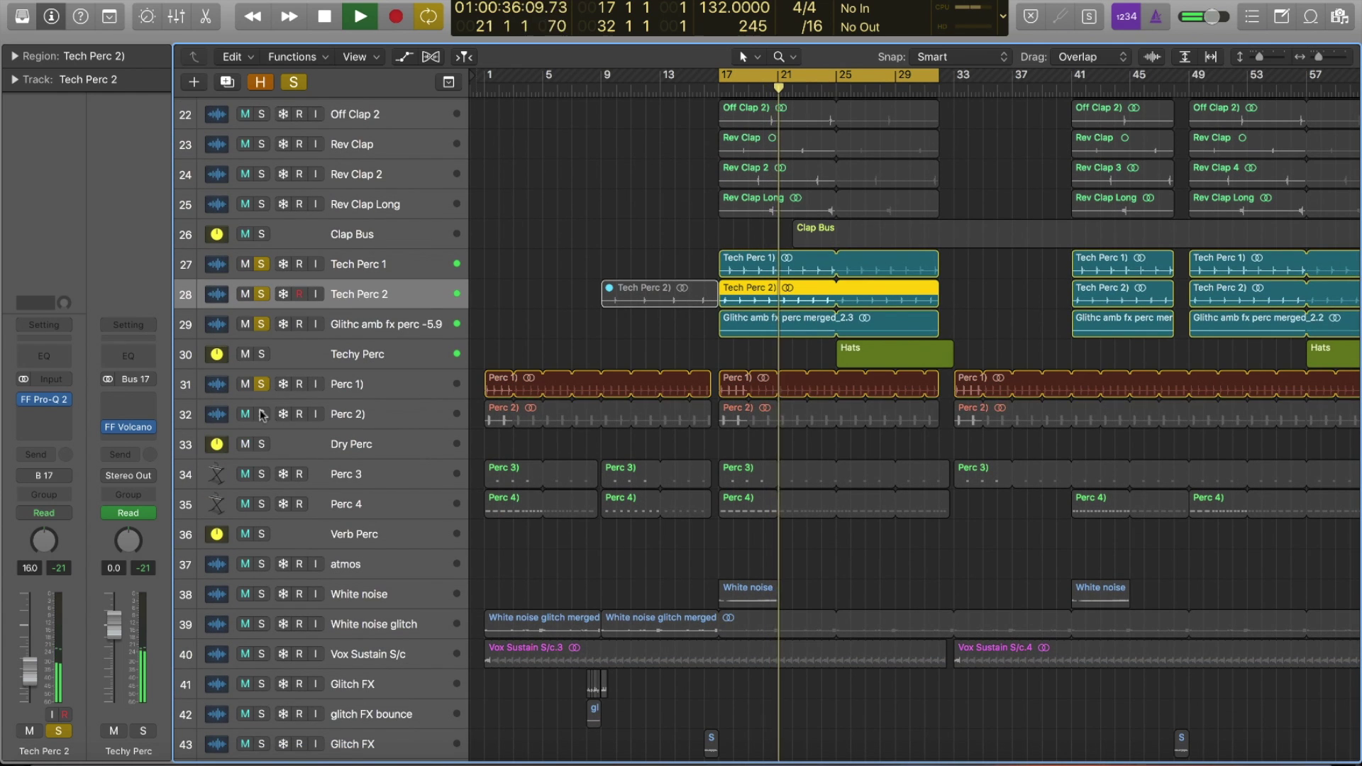
pyautogui.click(261, 414)
# Step: Pause the loop, add Perc 3 and Perc 4 to the soloed percussion, and restart playback
pyautogui.press('space')
pyautogui.click(262, 474)
pyautogui.click(262, 474)
pyautogui.click(261, 473)
pyautogui.click(262, 503)
pyautogui.press('space')
# Step: Add Sub Bass, Low Kick and Top Kick to the soloed tracks and listen to the groove from the start of the loop
pyautogui.scroll(7, 266, 319)
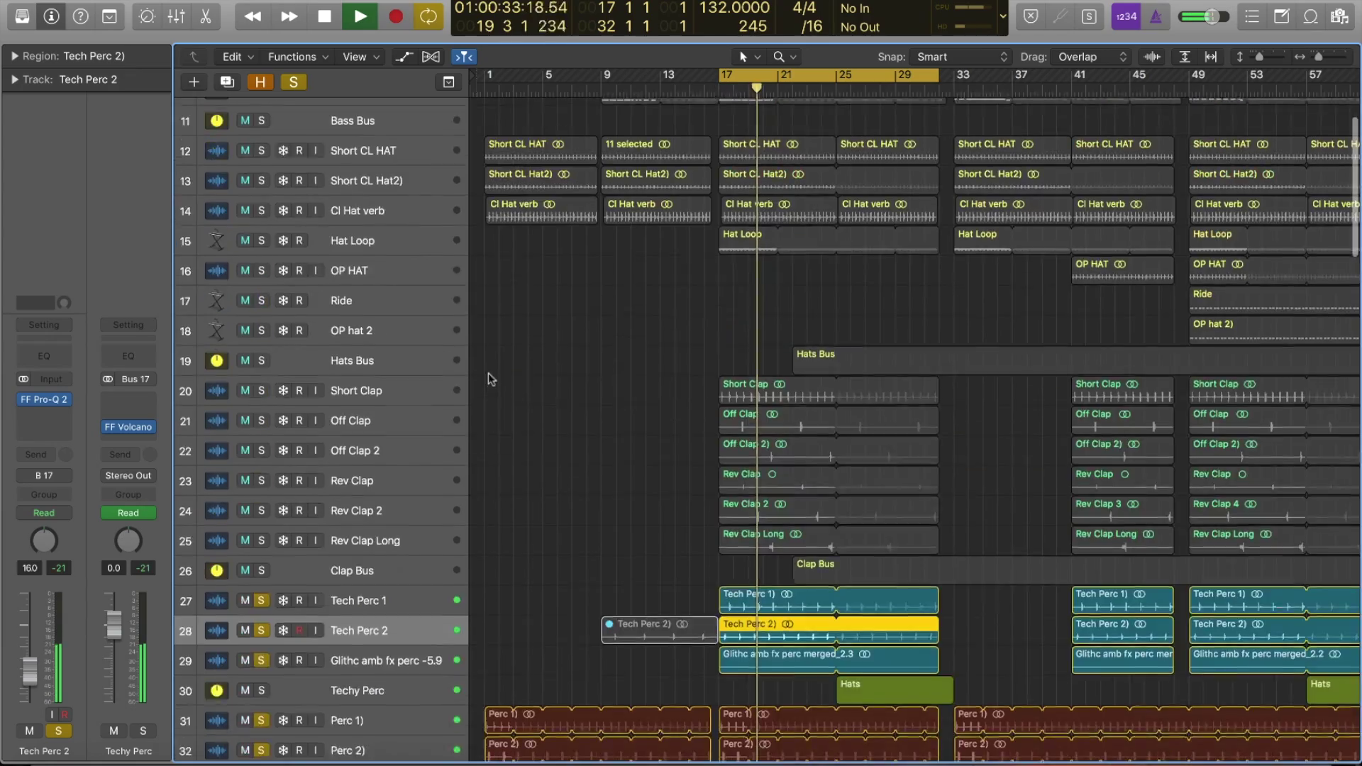
pyautogui.moveTo(262, 173); pyautogui.dragTo(261, 113)
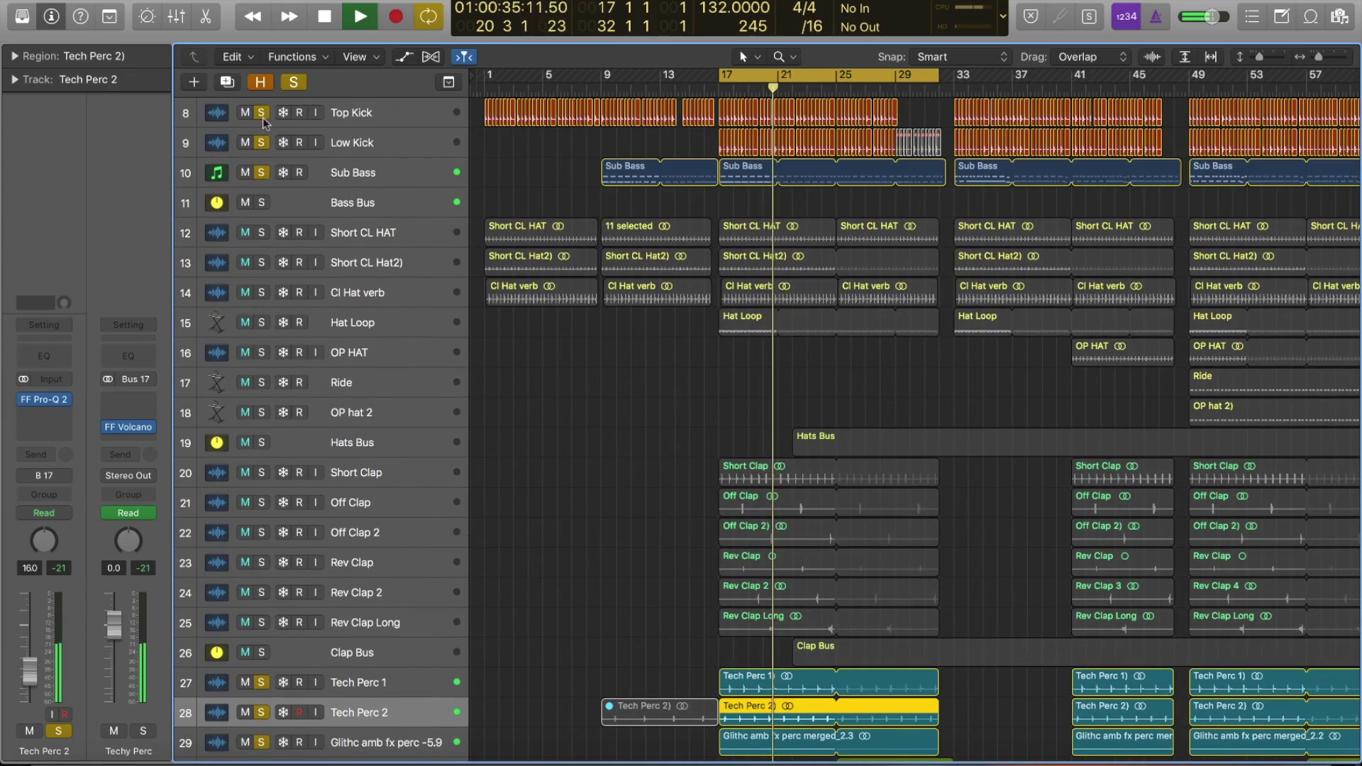
pyautogui.scroll(-6, 615, 205)
pyautogui.scroll(-5, 610, 234)
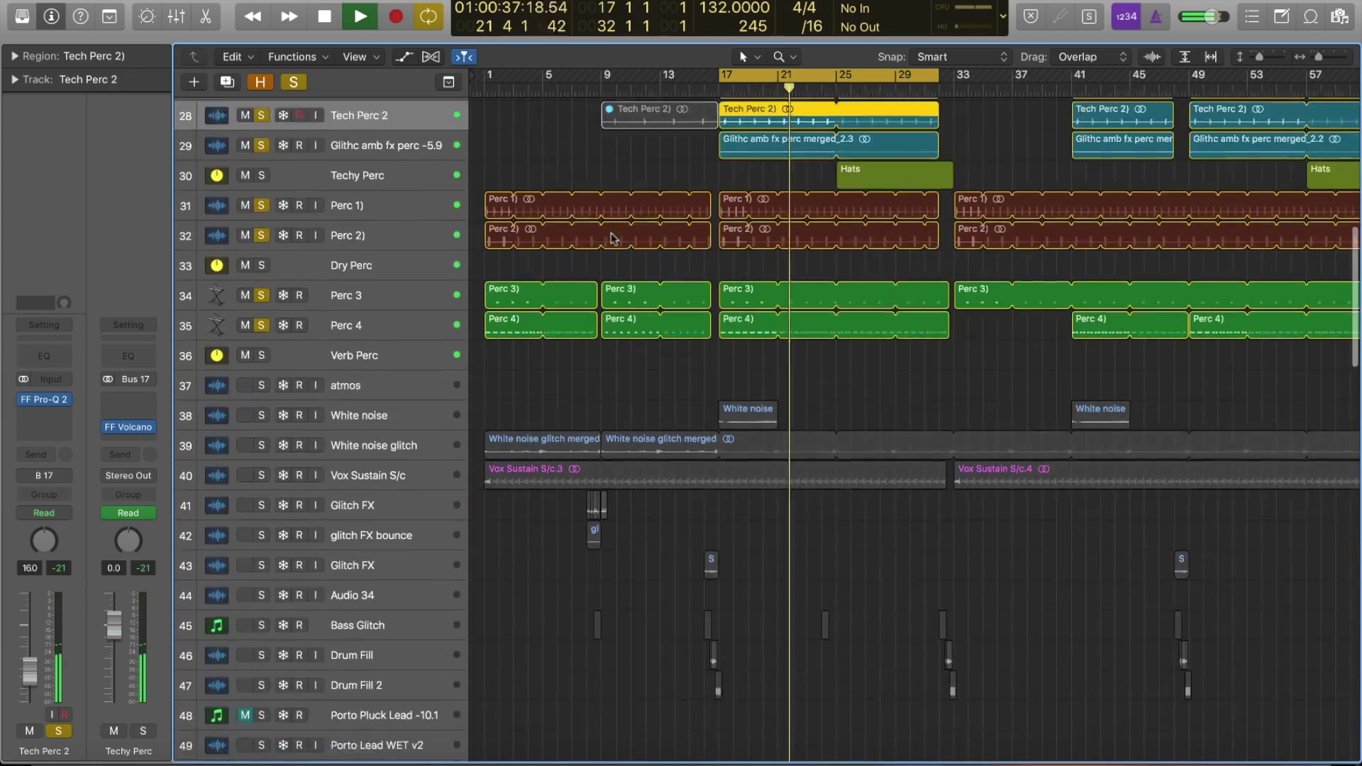
pyautogui.scroll(3, 612, 244)
pyautogui.press('Return')
pyautogui.press('space')
pyautogui.scroll(-5, 610, 269)
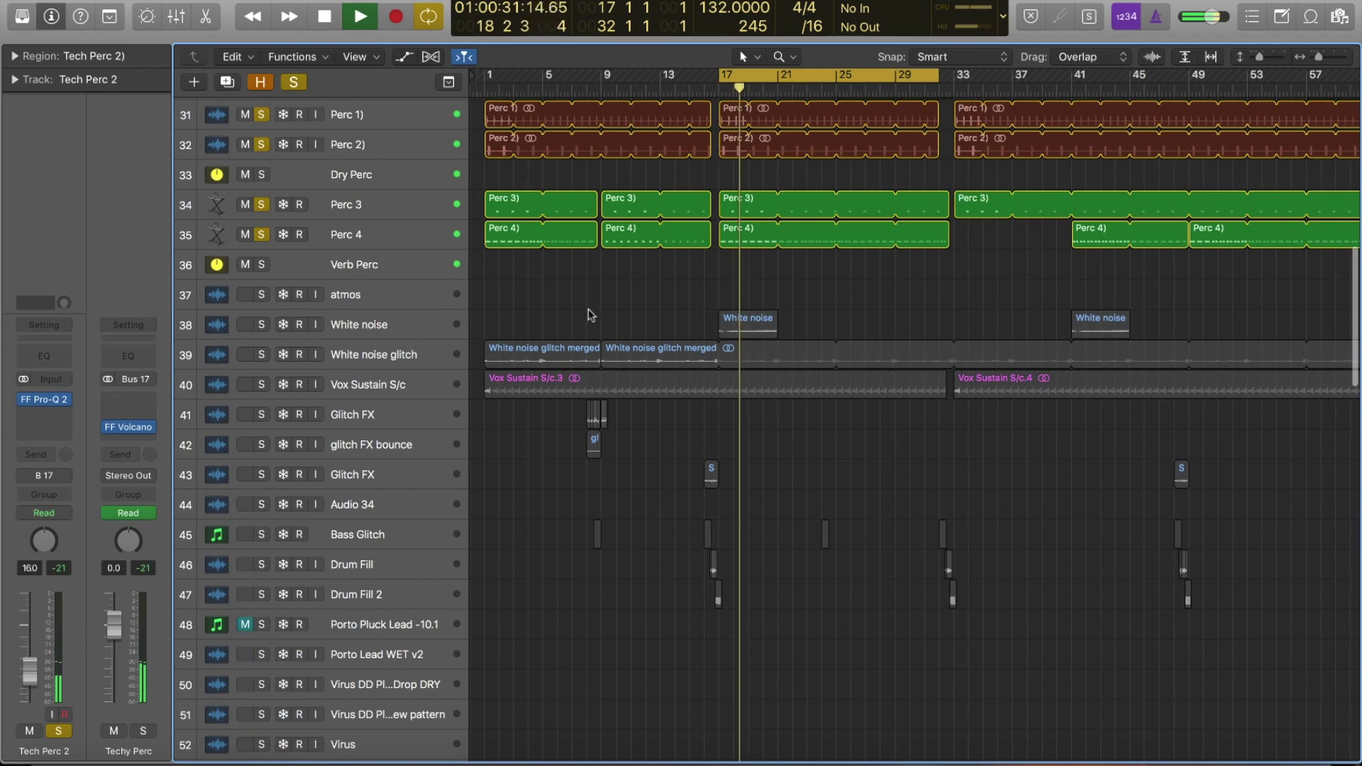
pyautogui.press('space')
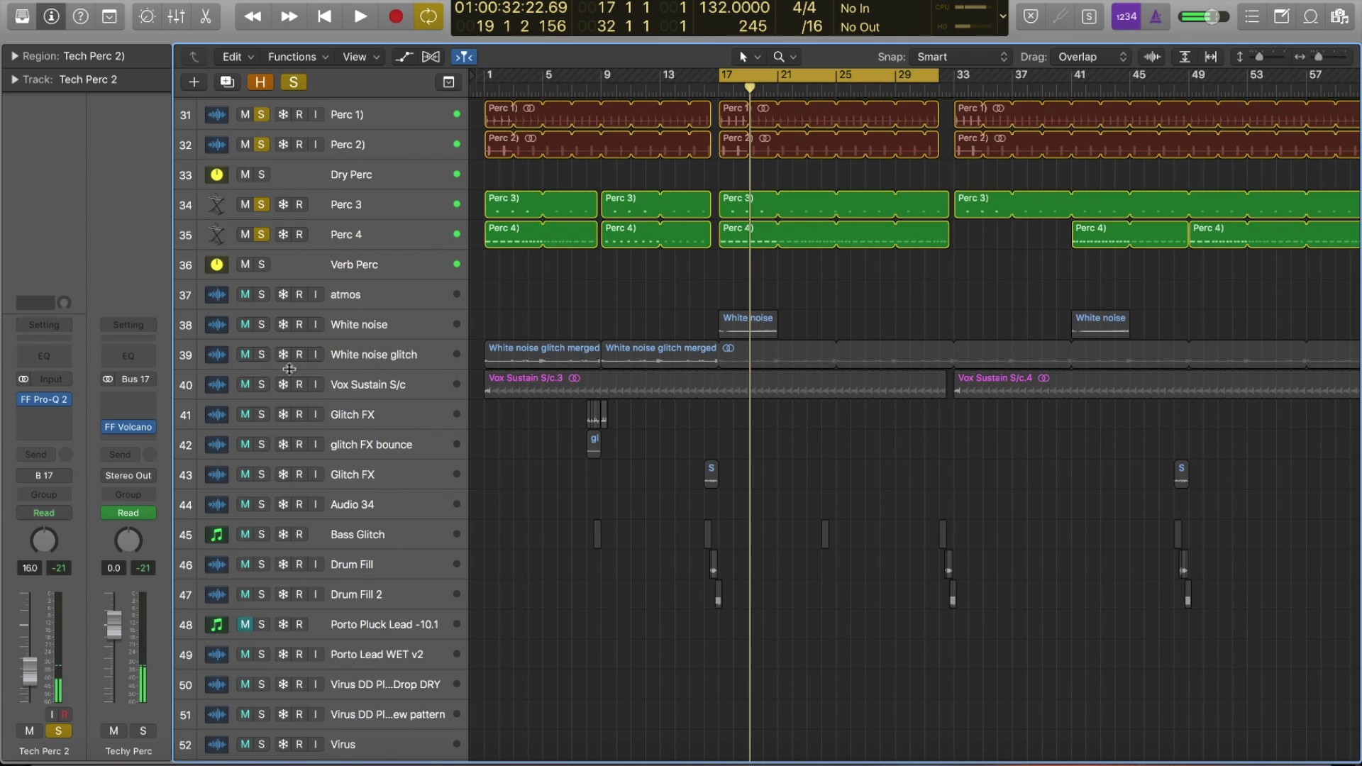
# Step: Solo only the White noise glitch track, play its merged region from bar 1 with looping off, and clear the solo
pyautogui.keyDown('alt'); pyautogui.click(261, 354); pyautogui.keyUp('alt')
pyautogui.moveTo(632, 307); pyautogui.dragTo(1023, 490)
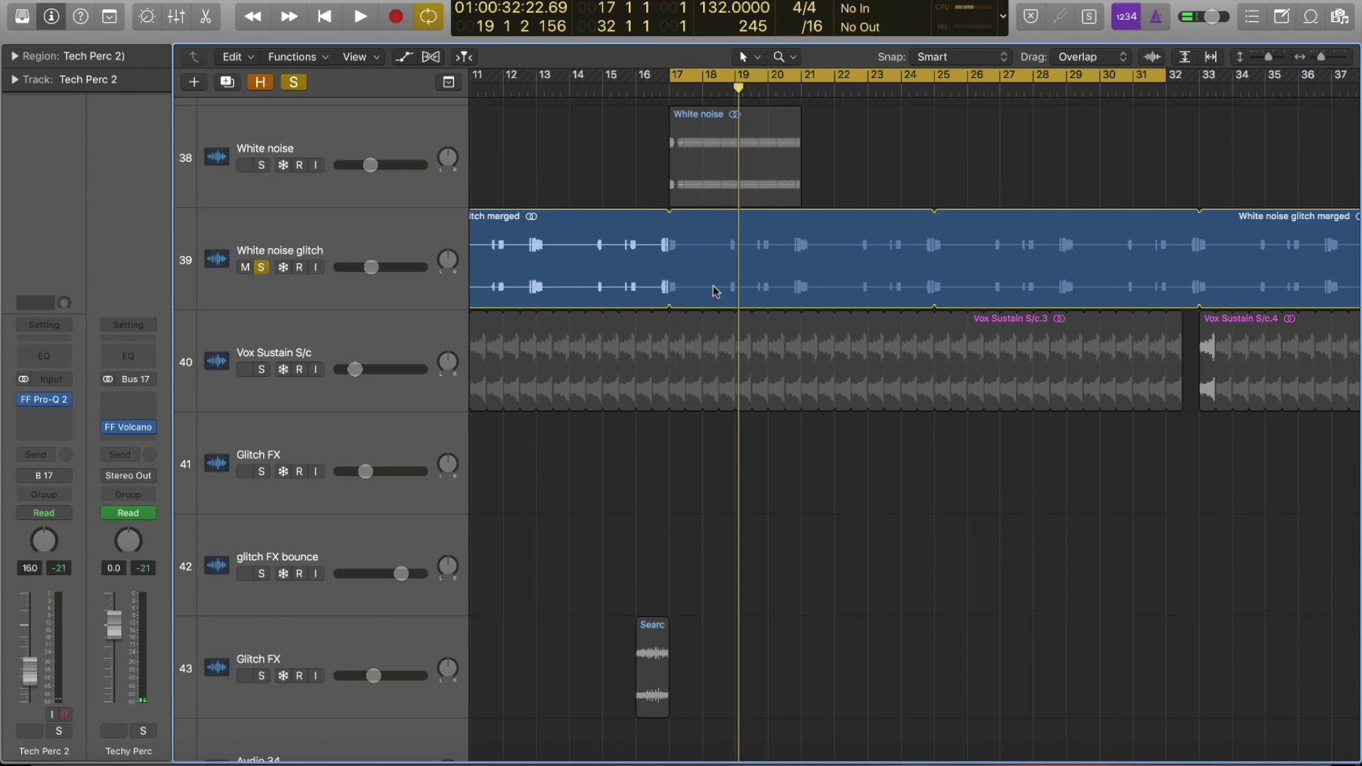
pyautogui.hscroll(-5, 751, 274)
pyautogui.moveTo(566, 215); pyautogui.dragTo(901, 312)
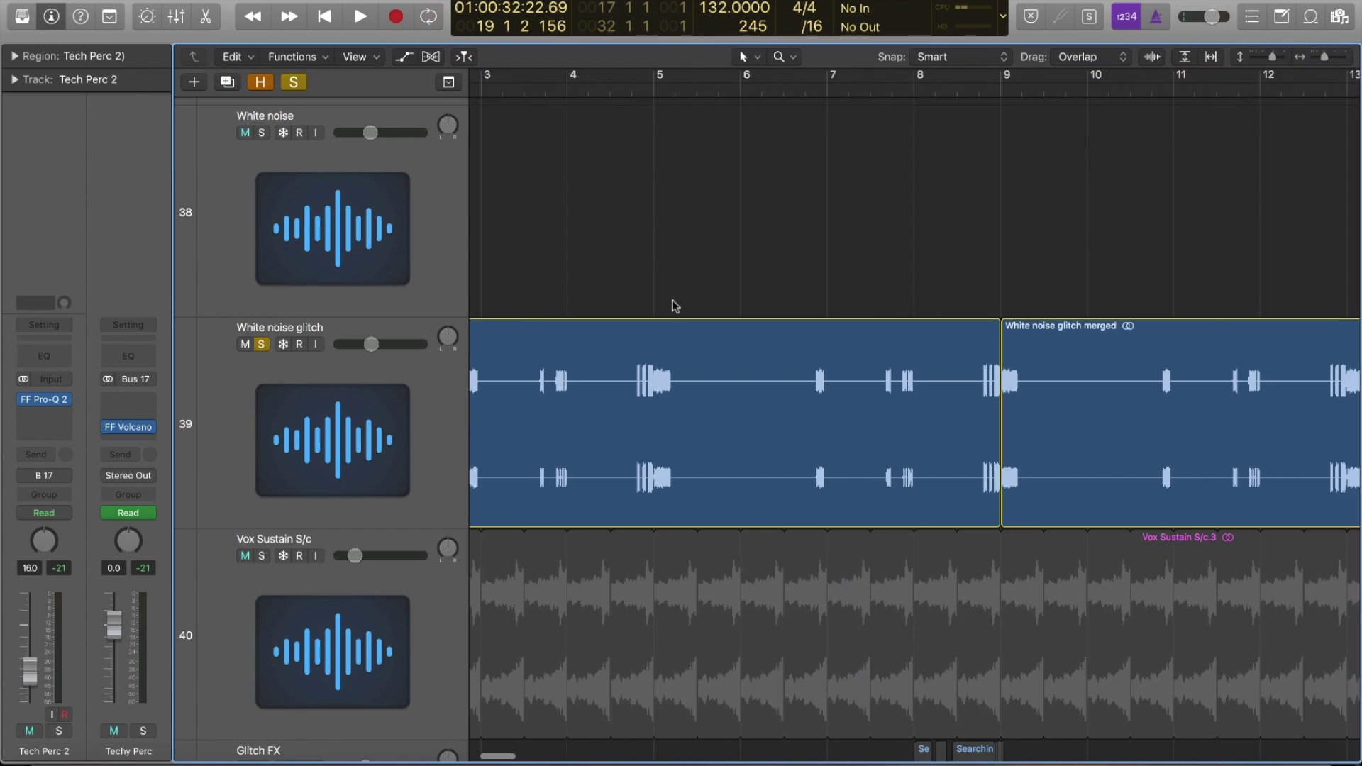
pyautogui.hscroll(-3, 676, 306)
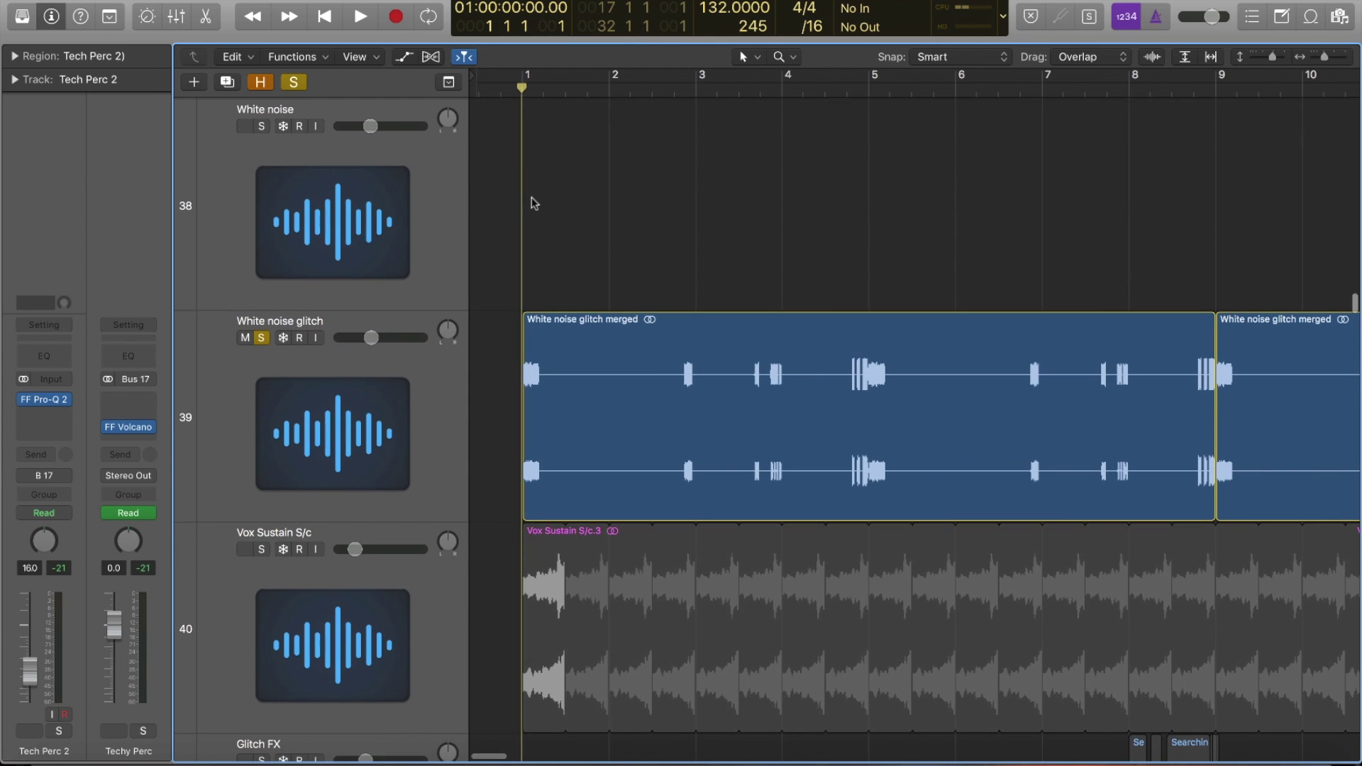
pyautogui.press('space')
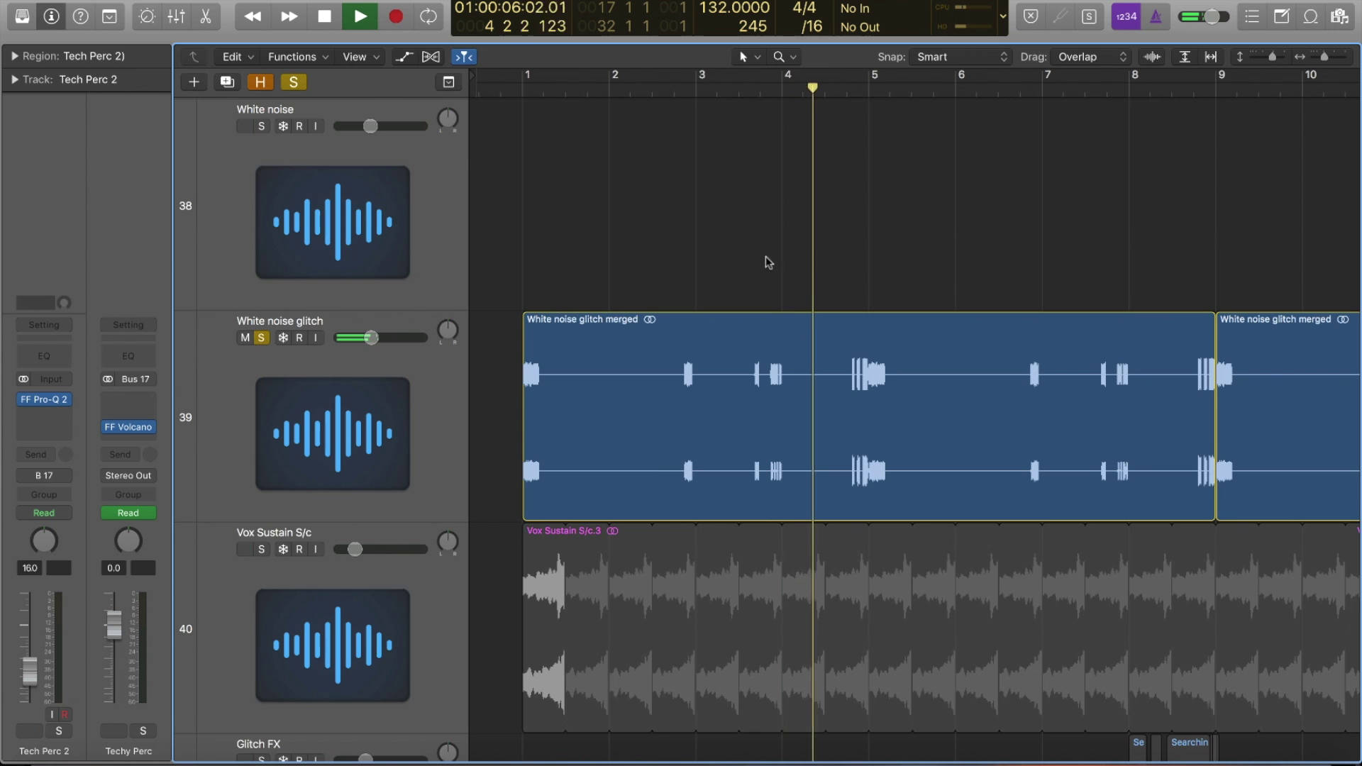
pyautogui.moveTo(810, 308); pyautogui.dragTo(962, 473)
pyautogui.click(811, 336)
pyautogui.press('space')
pyautogui.click(709, 377)
pyautogui.press('z')
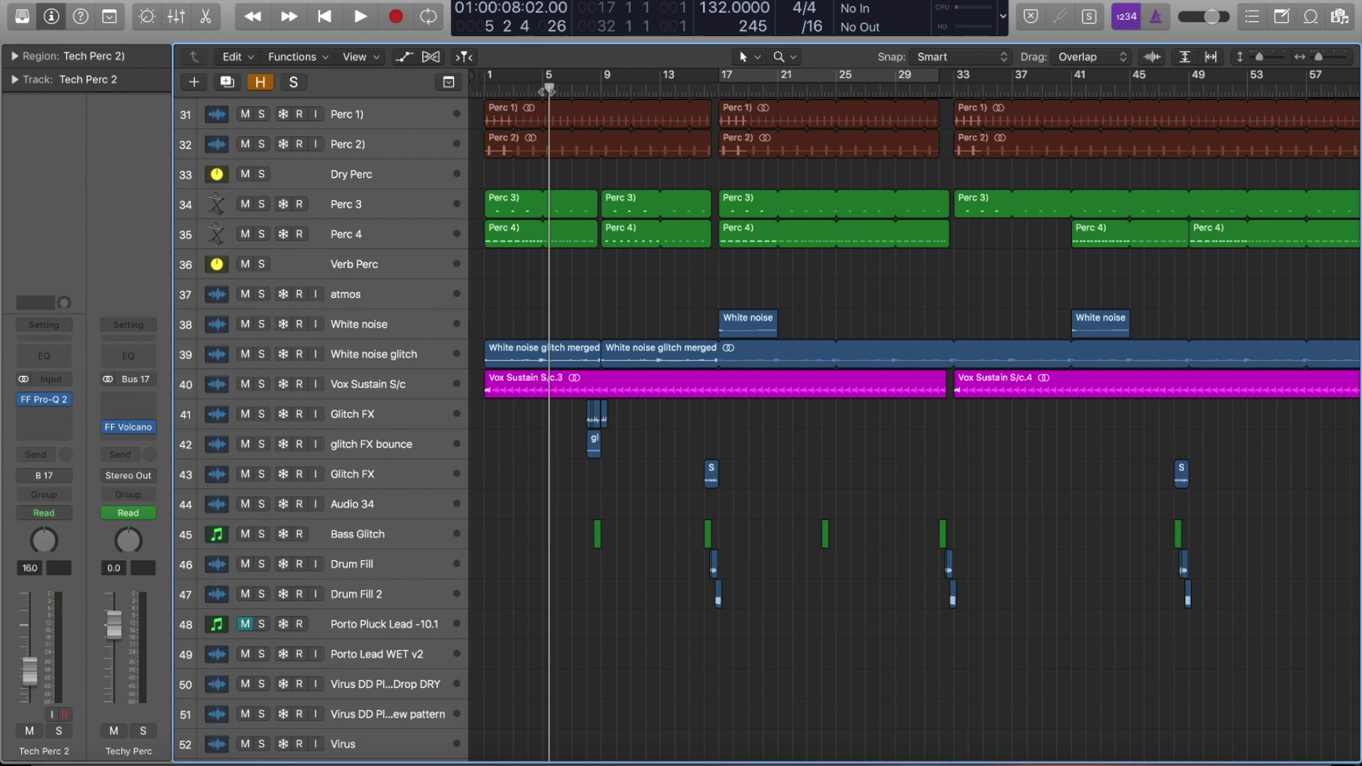
# Step: Play the full arrangement from bar 1 and examine the White noise glitch region up close in context
pyautogui.press('Return')
pyautogui.press('space')
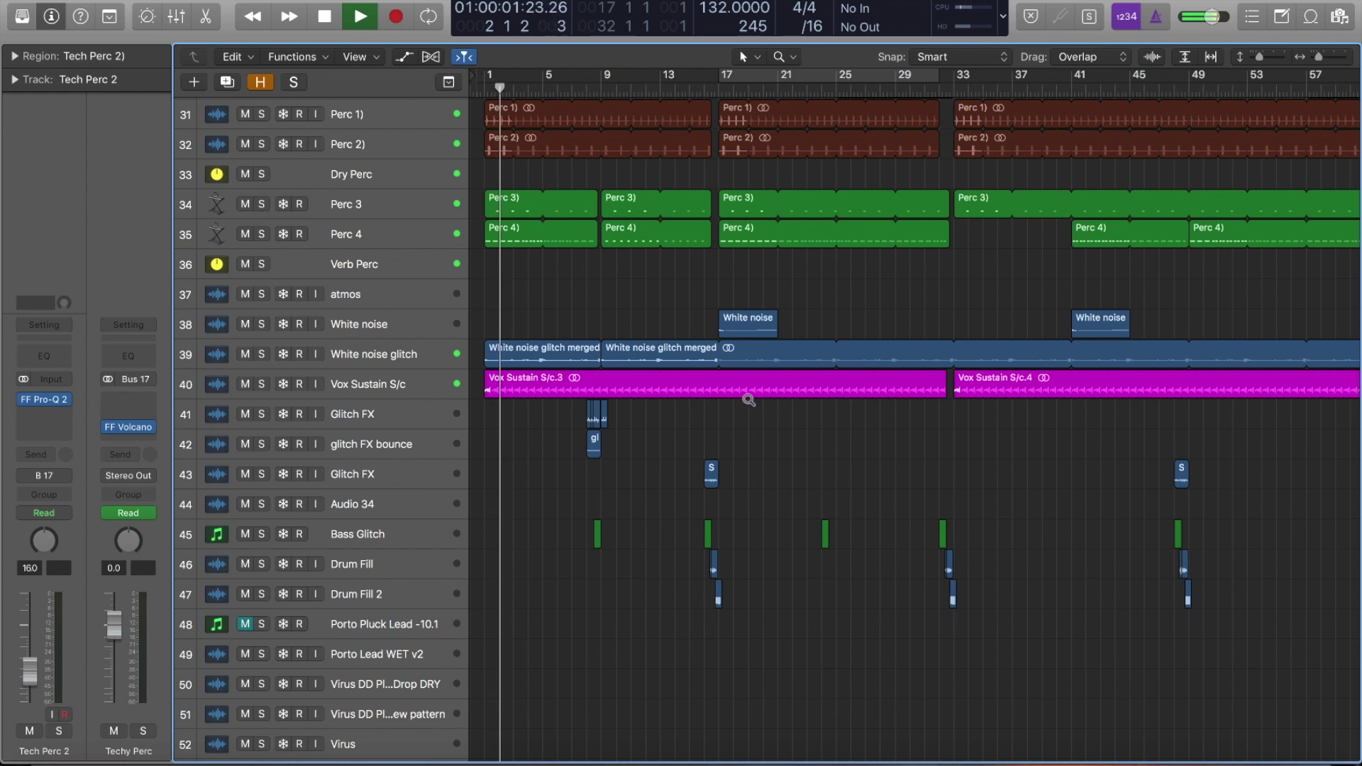
pyautogui.keyDown('ctrl'); pyautogui.keyDown('alt'); pyautogui.click(844, 447); pyautogui.keyUp('alt'); pyautogui.keyUp('ctrl')
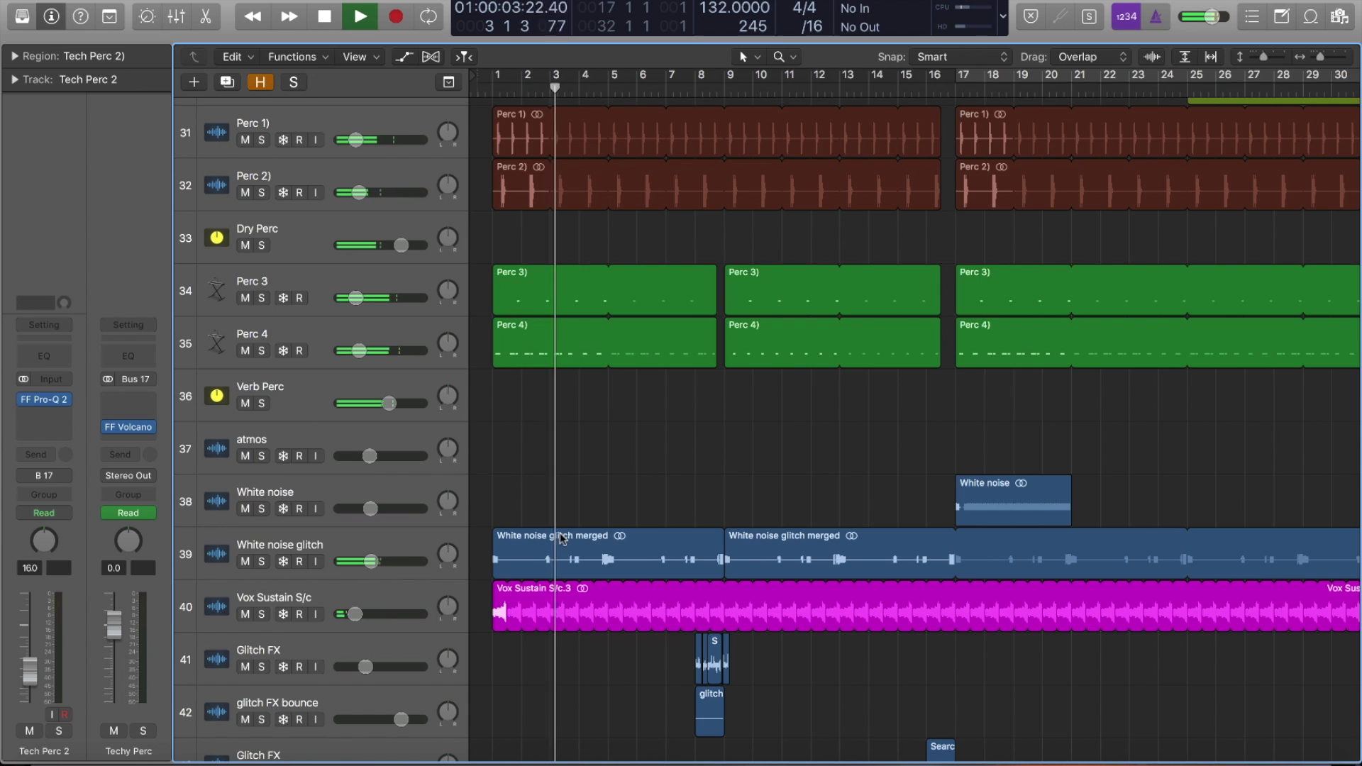
pyautogui.moveTo(546, 496); pyautogui.dragTo(678, 524)
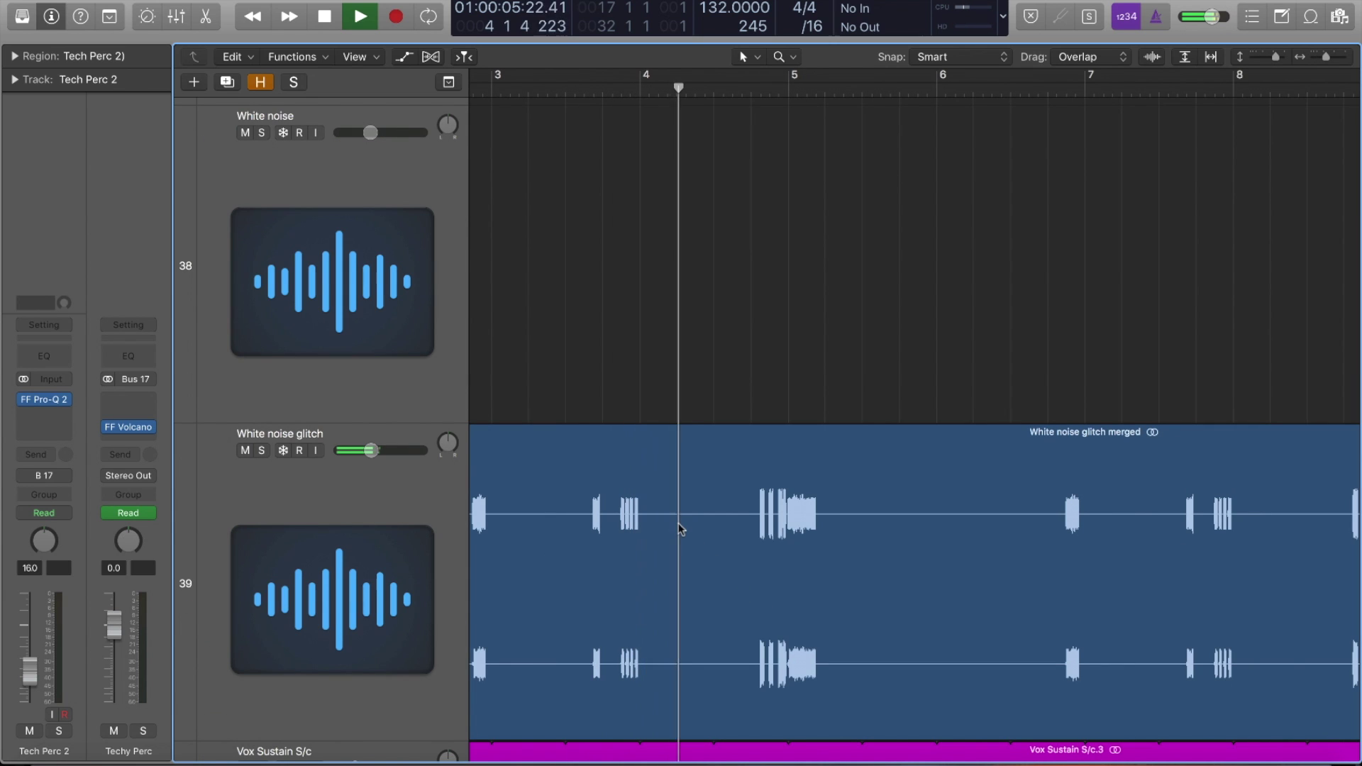
pyautogui.keyDown('ctrl'); pyautogui.keyDown('alt'); pyautogui.click(660, 505); pyautogui.keyUp('alt'); pyautogui.keyUp('ctrl')
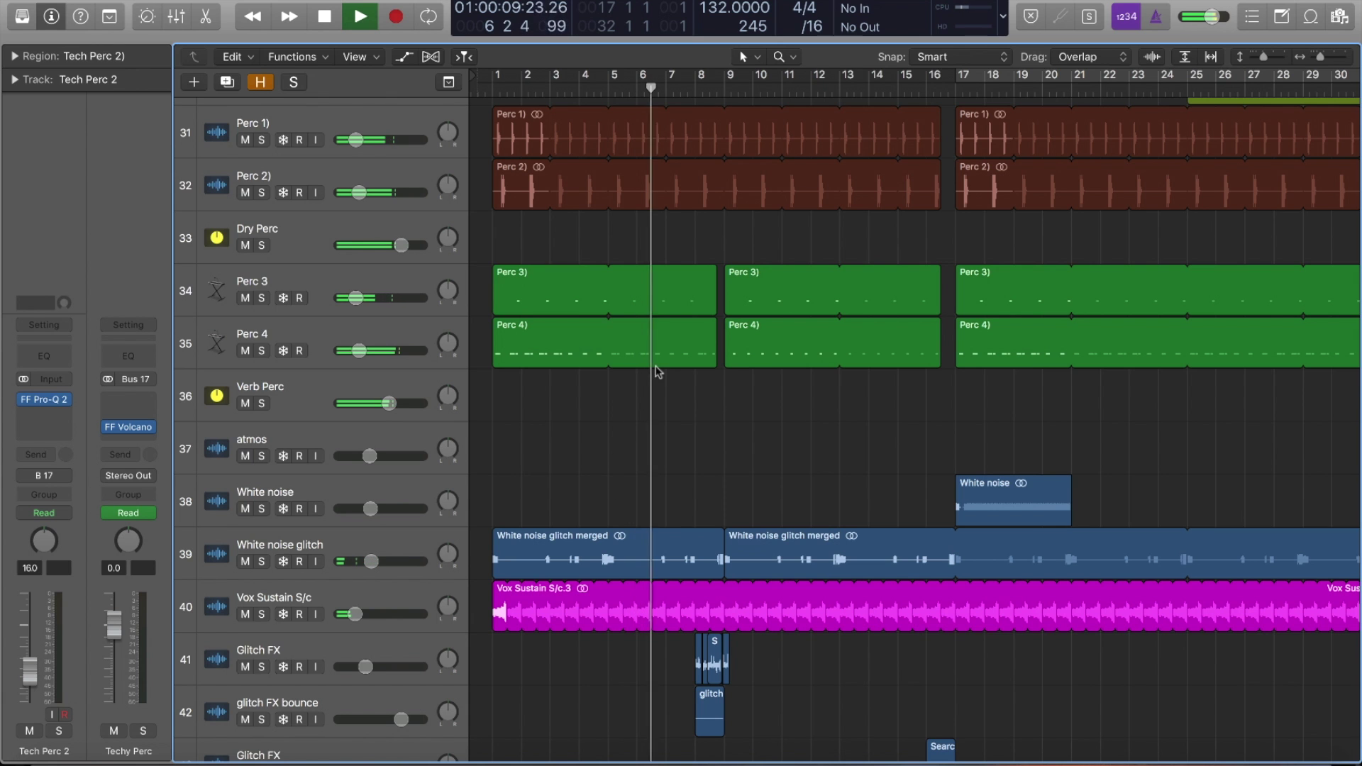
# Step: Examine the Glitch FX regions near bar 8 and the drum tracks during full playback, and select the Hat Loop region at bar 17
pyautogui.keyDown('ctrl'); pyautogui.keyDown('alt'); pyautogui.click(670, 381); pyautogui.keyUp('alt'); pyautogui.keyUp('ctrl')
pyautogui.scroll(4, 671, 381)
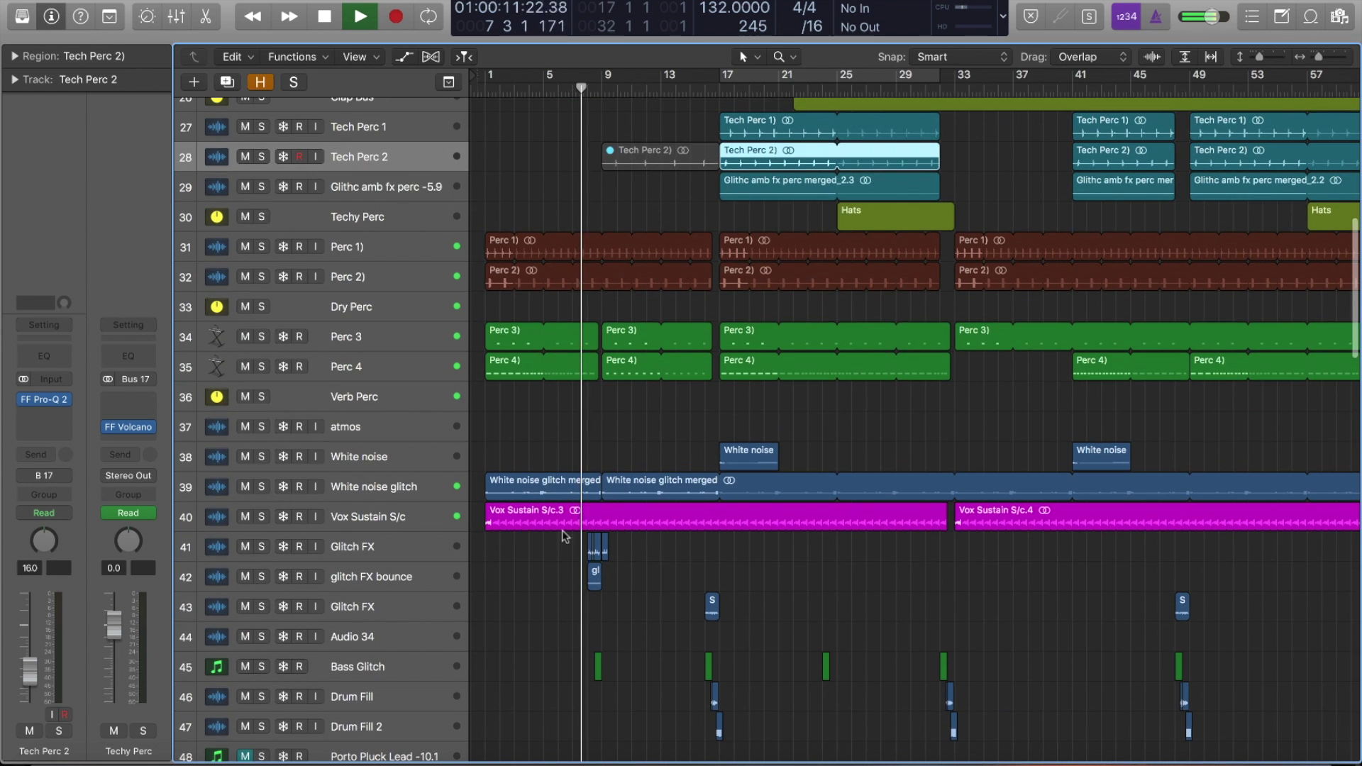
pyautogui.moveTo(564, 534); pyautogui.dragTo(656, 646)
pyautogui.scroll(-5, 621, 475)
pyautogui.scroll(3, 624, 477)
pyautogui.keyDown('ctrl'); pyautogui.keyDown('alt'); pyautogui.click(644, 460); pyautogui.keyUp('alt'); pyautogui.keyUp('ctrl')
pyautogui.scroll(15, 644, 459)
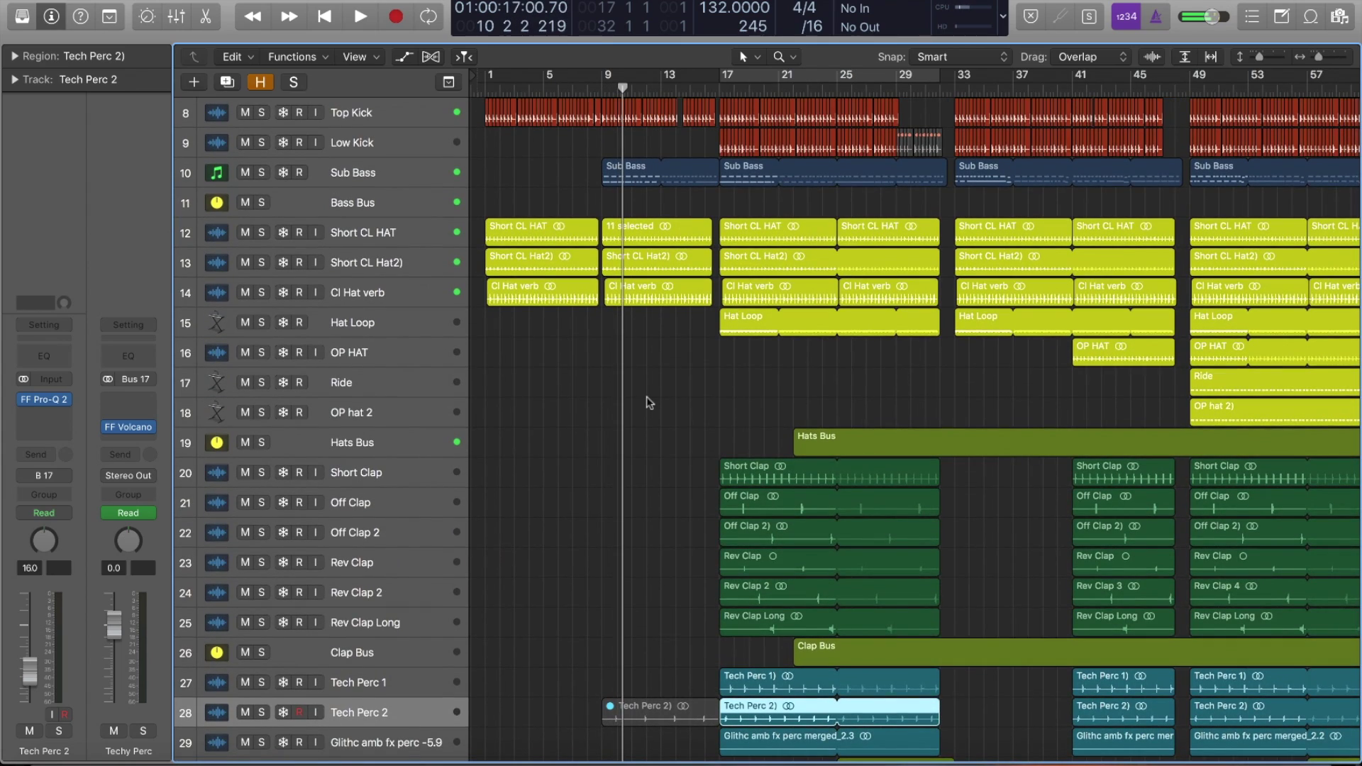
pyautogui.click(734, 238)
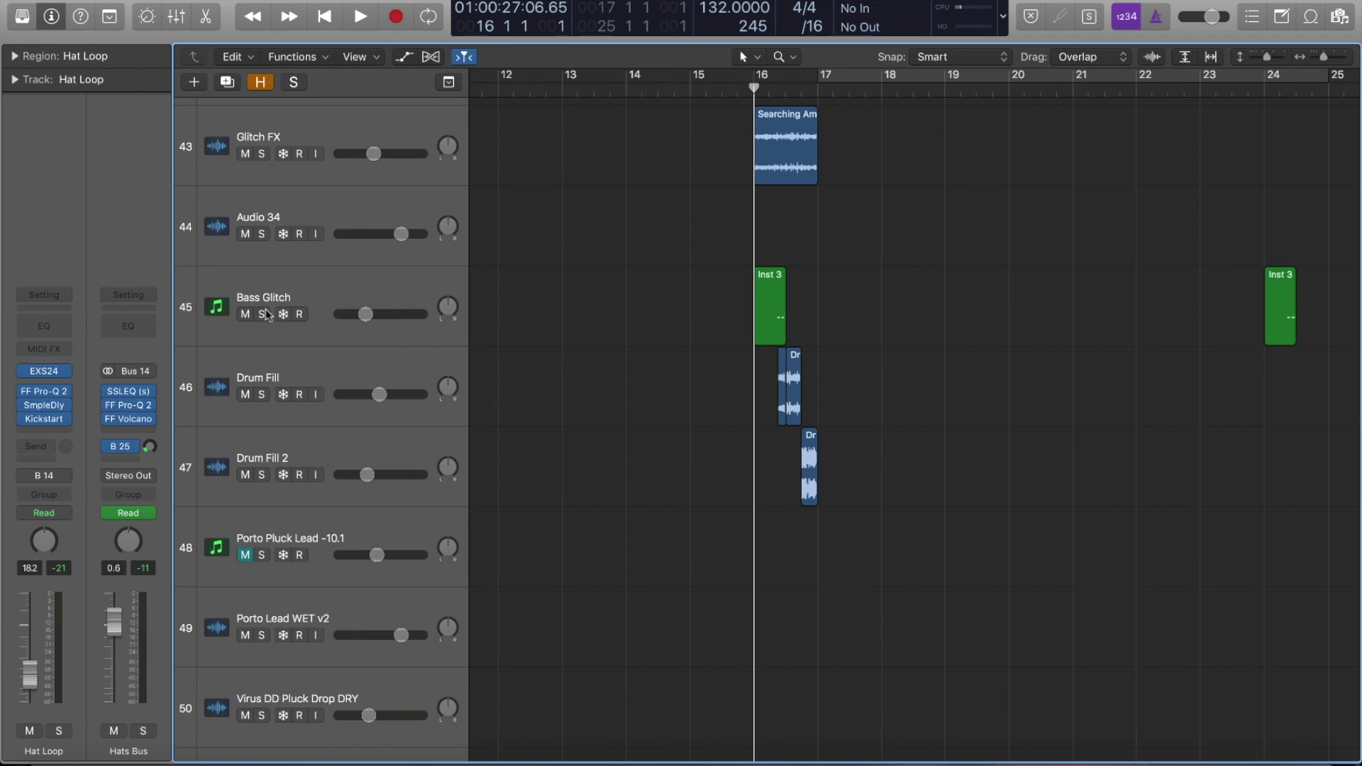
# Step: Solo Bass Glitch, Drum Fill and Drum Fill 2, play them from bar 16, and replay the fill with Glitch FX added
pyautogui.moveTo(266, 315); pyautogui.dragTo(265, 409)
pyautogui.press('space')
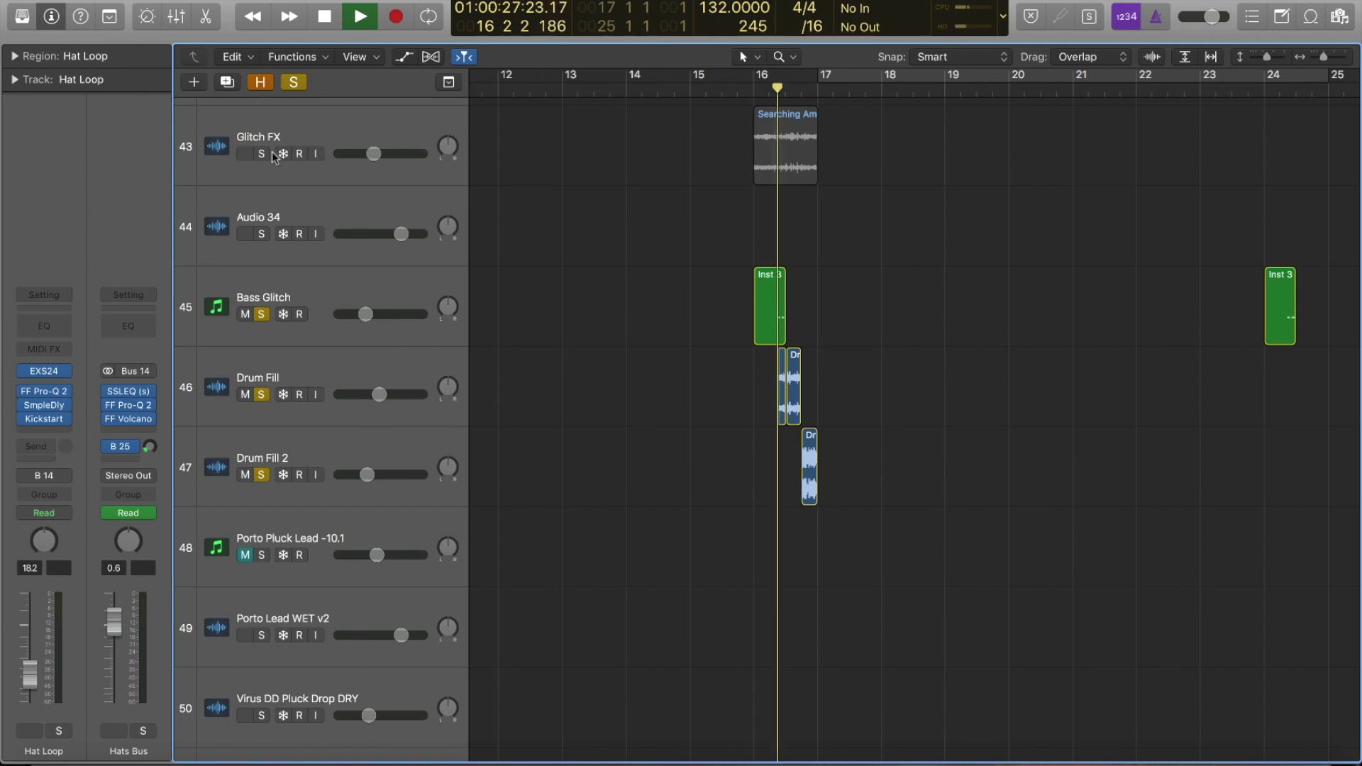
pyautogui.press('space')
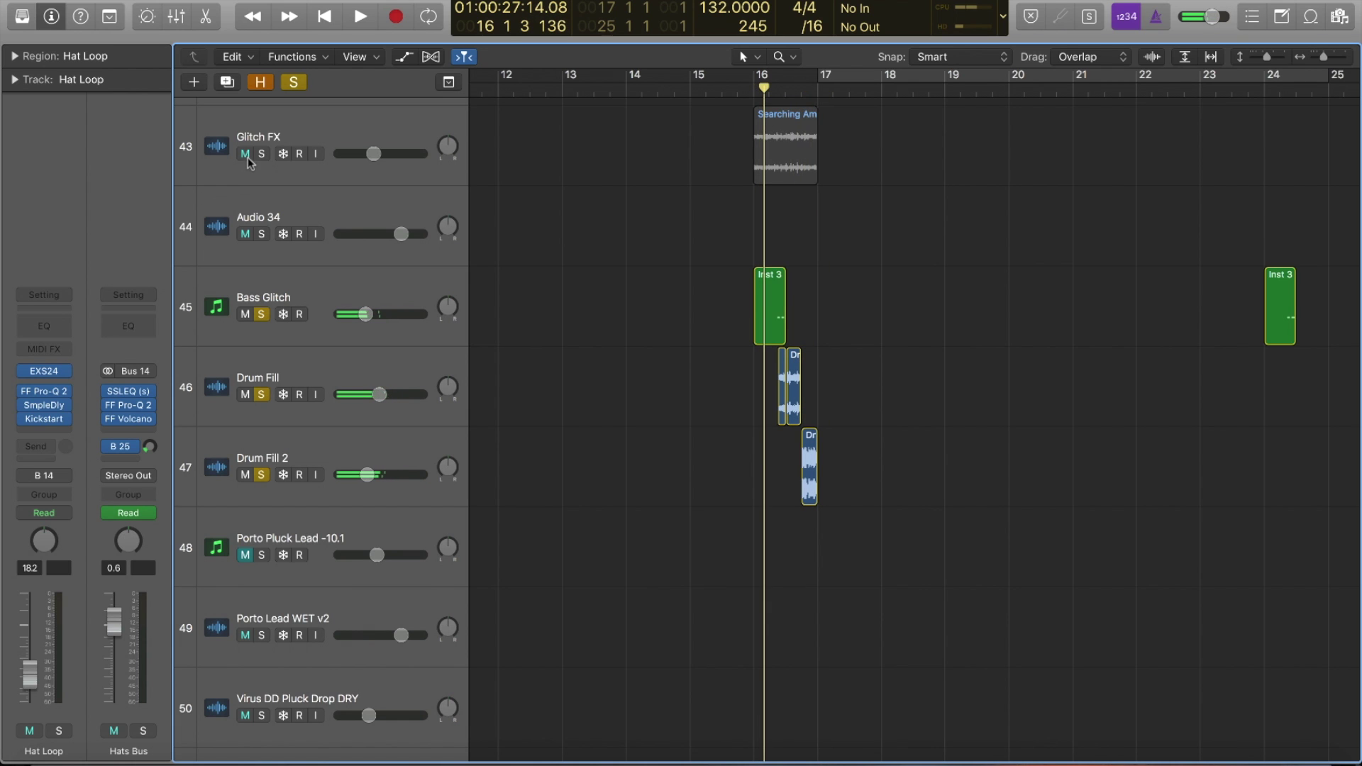
pyautogui.click(261, 154)
pyautogui.press('space')
pyautogui.press('space')
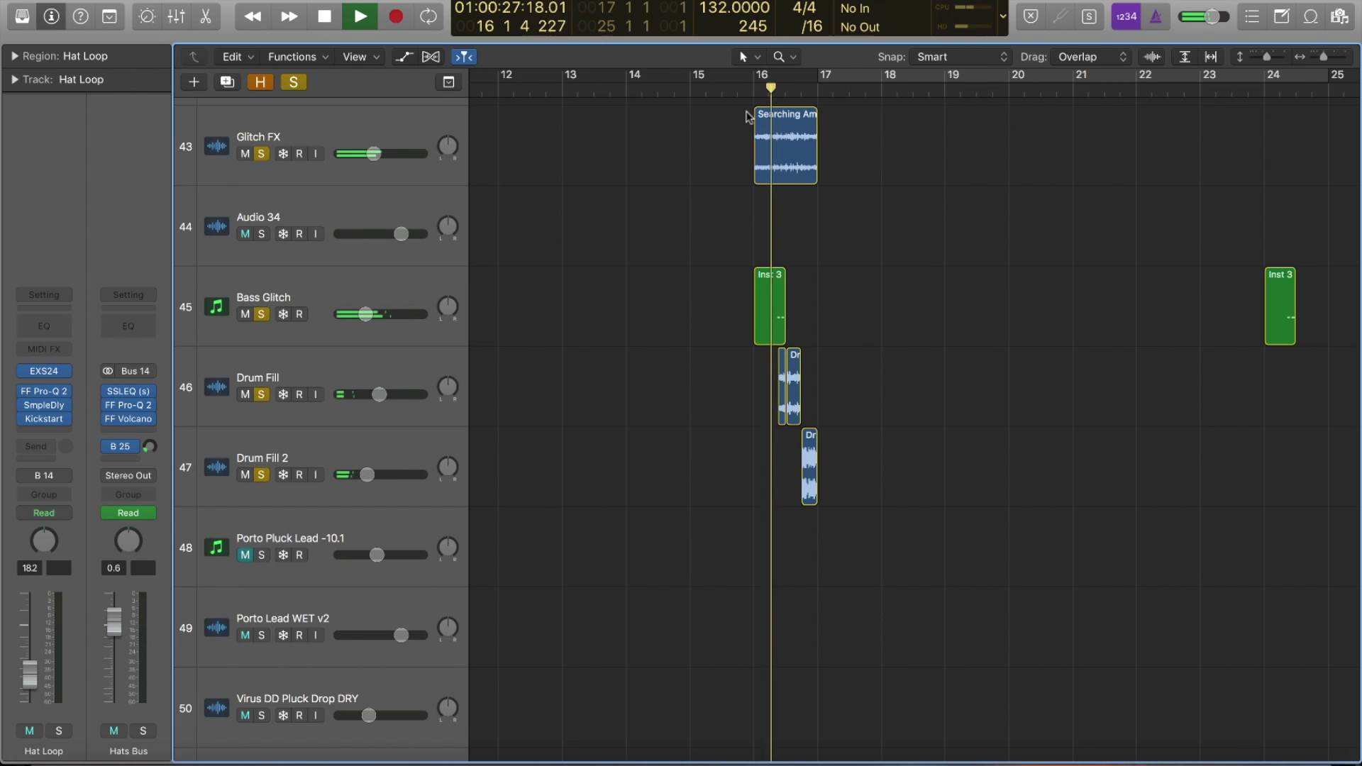
# Step: Stop playback, clear the solo on all tracks, and play the bar 16 fill within the full arrangement
pyautogui.press('space')
pyautogui.press('ctrl+alt+super+s')
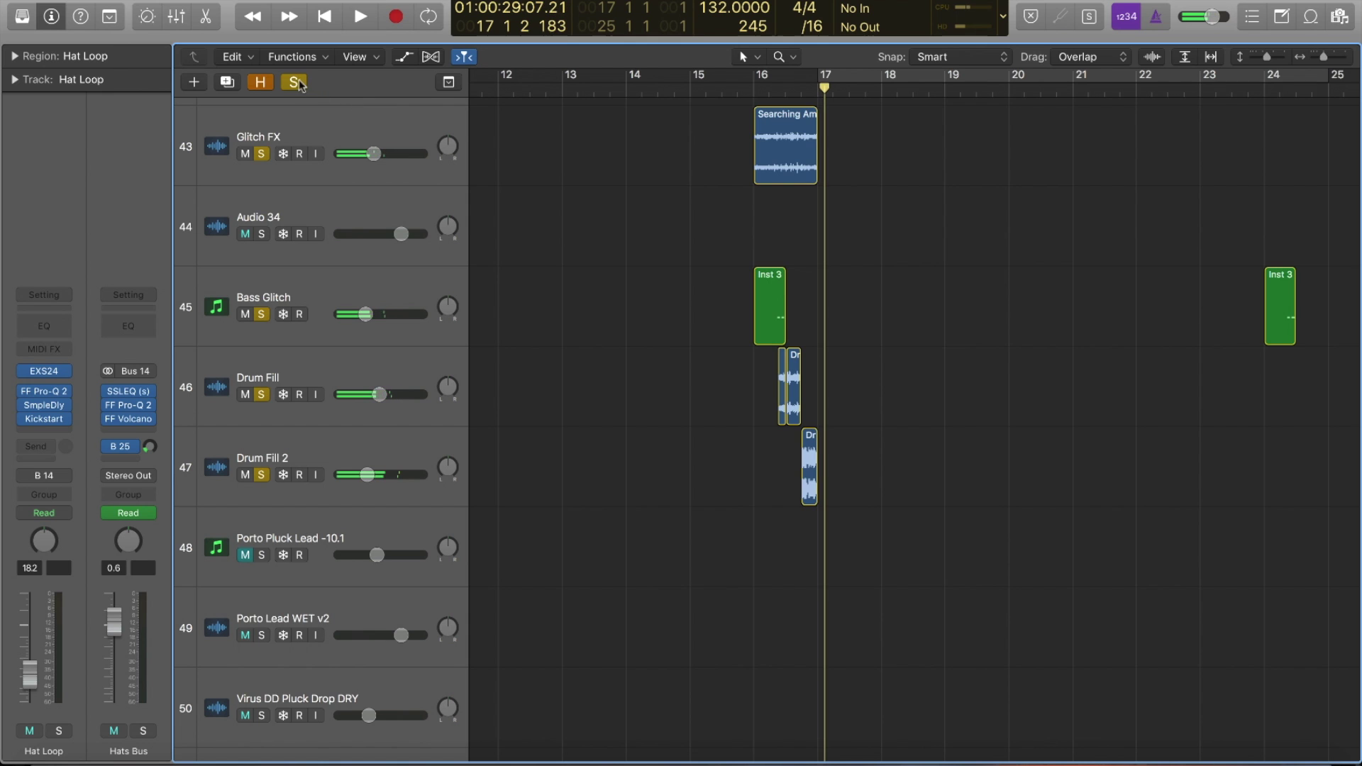
pyautogui.scroll(5, 788, 274)
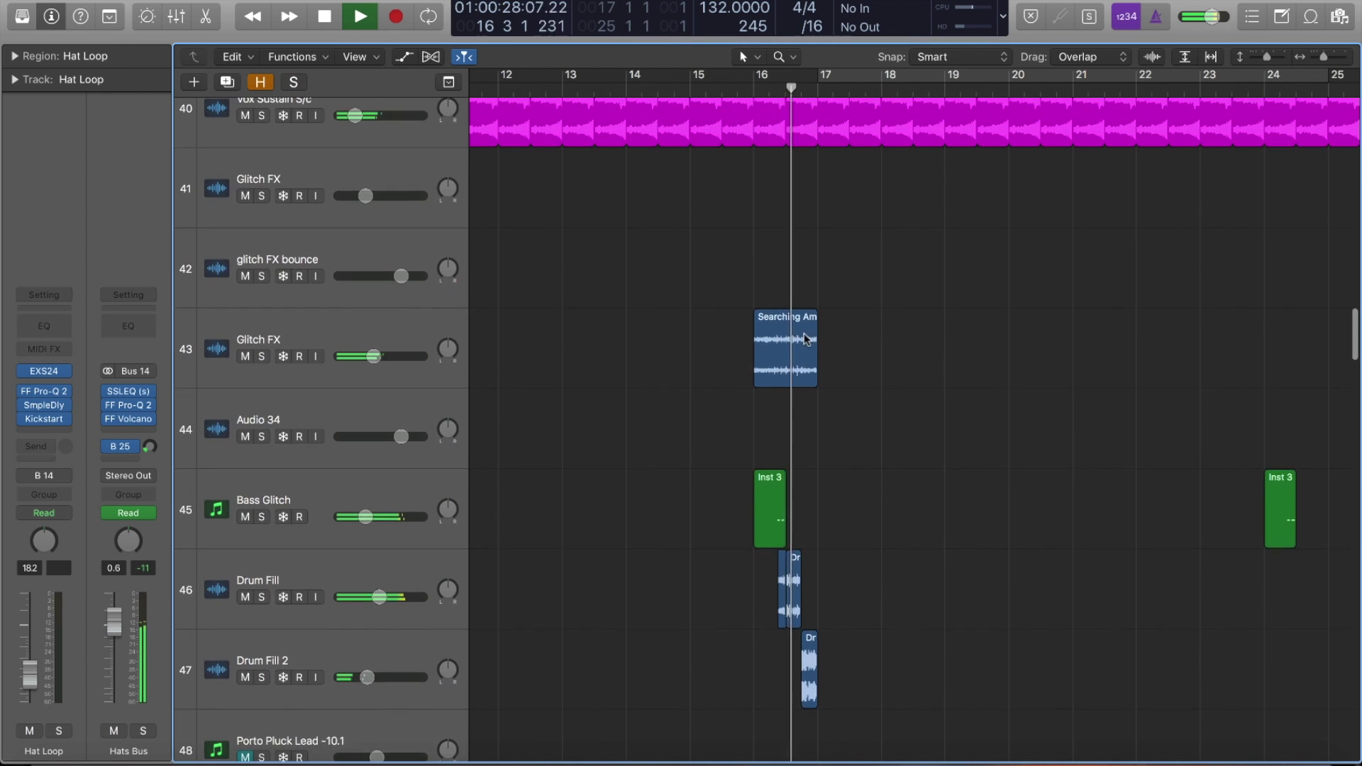
pyautogui.keyDown('ctrl'); pyautogui.keyDown('alt'); pyautogui.click(813, 330); pyautogui.keyUp('alt'); pyautogui.keyUp('ctrl')
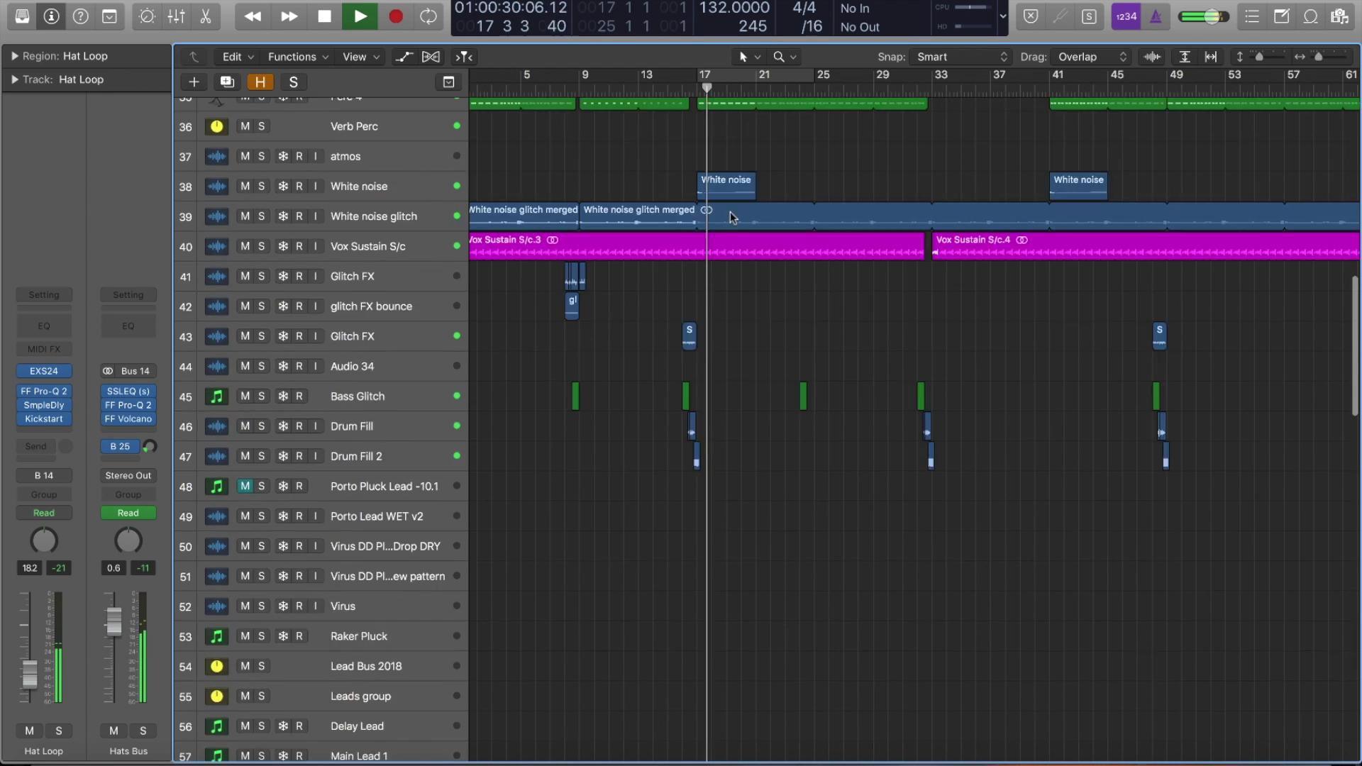
# Step: Find the stab tracks starting at bar 17, stop playback, and solo Saw Stab and Saw Stab 2
pyautogui.scroll(-15, 761, 527)
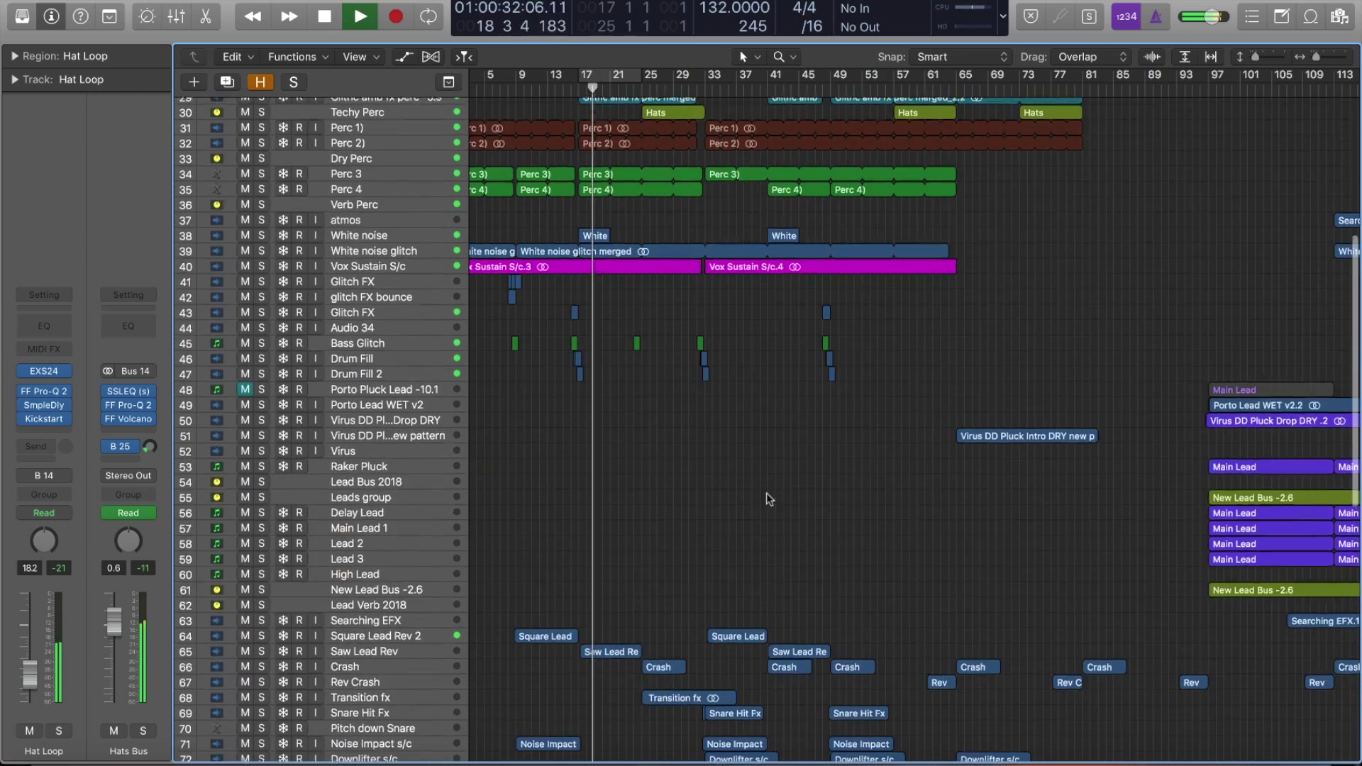
pyautogui.scroll(-4, 601, 496)
pyautogui.keyDown('ctrl'); pyautogui.keyDown('alt'); pyautogui.click(779, 448); pyautogui.keyUp('alt'); pyautogui.keyUp('ctrl')
pyautogui.press('space')
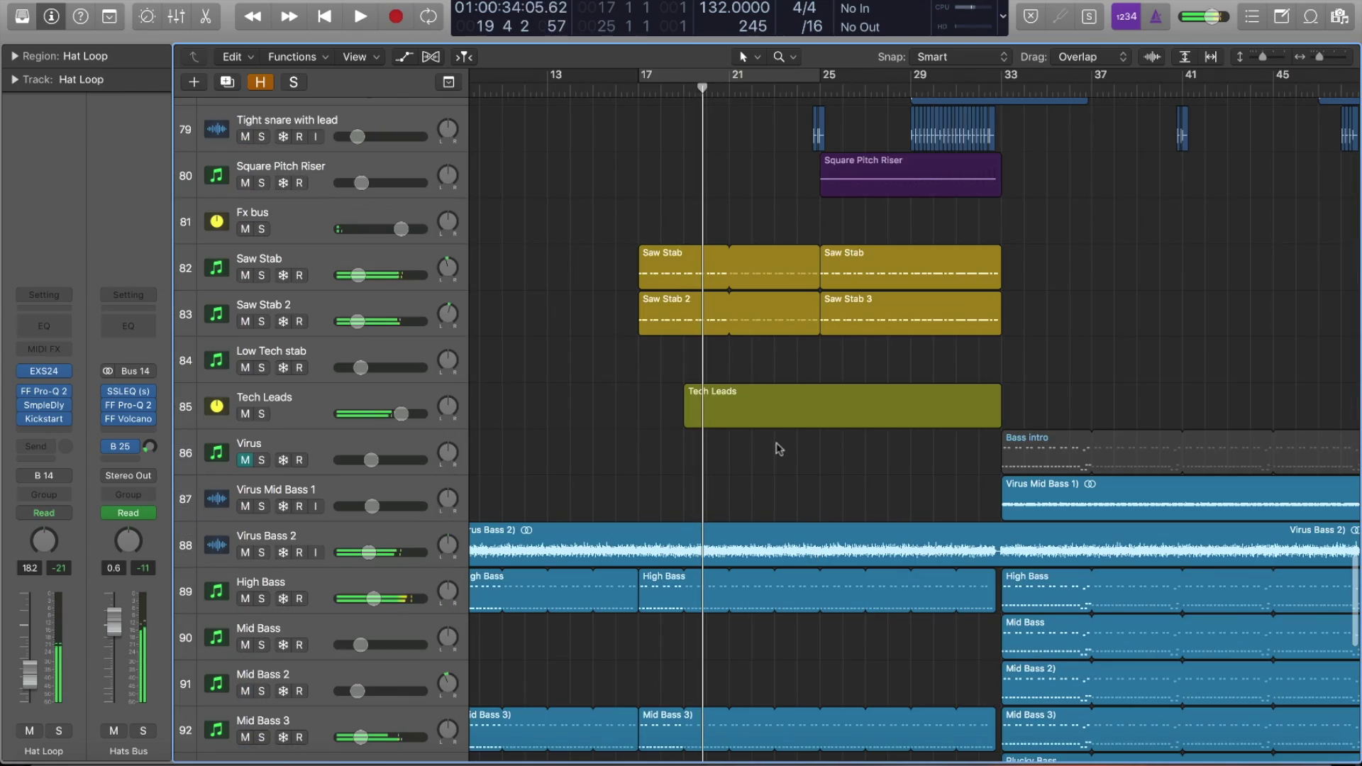
pyautogui.moveTo(261, 325); pyautogui.dragTo(261, 276)
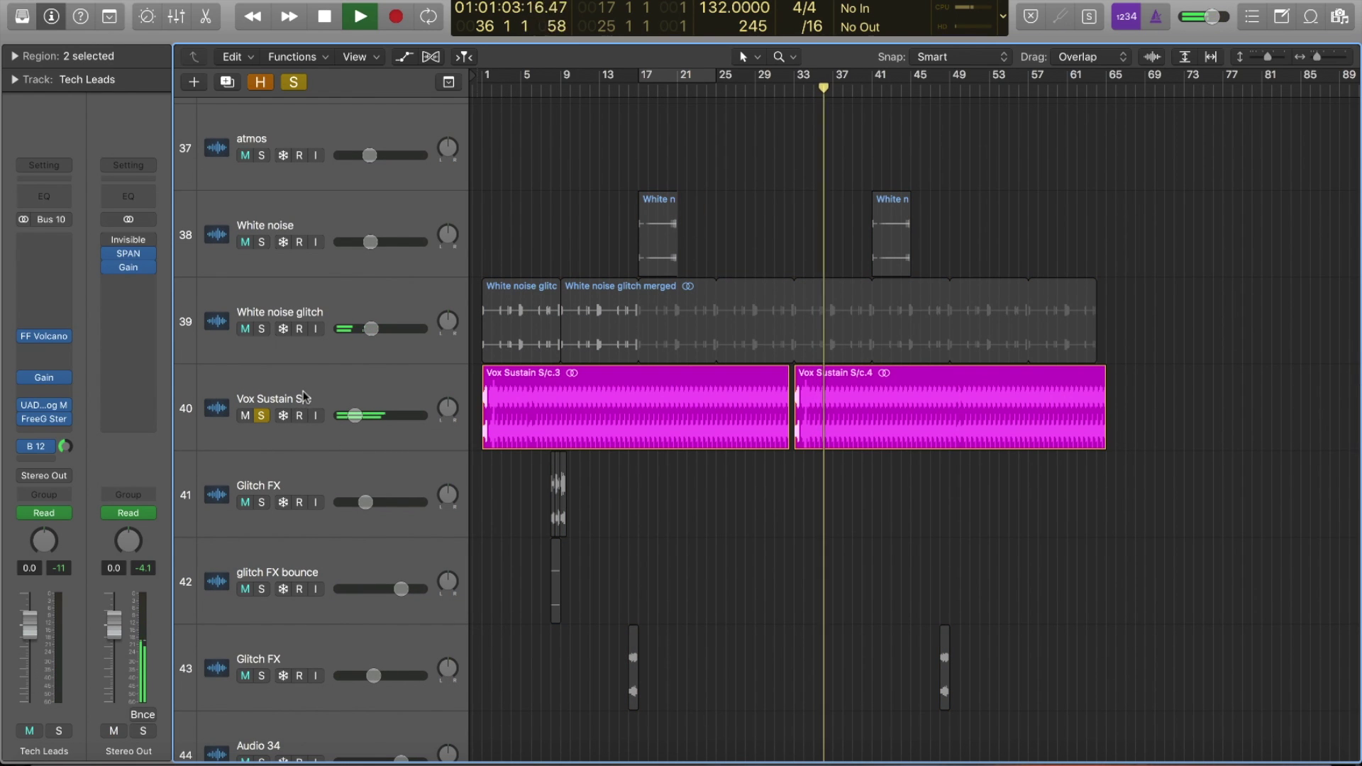
# Step: Clear the Vox Sustain S/c solo and compare the full mix with that track muted and unmuted
pyautogui.click(304, 395)
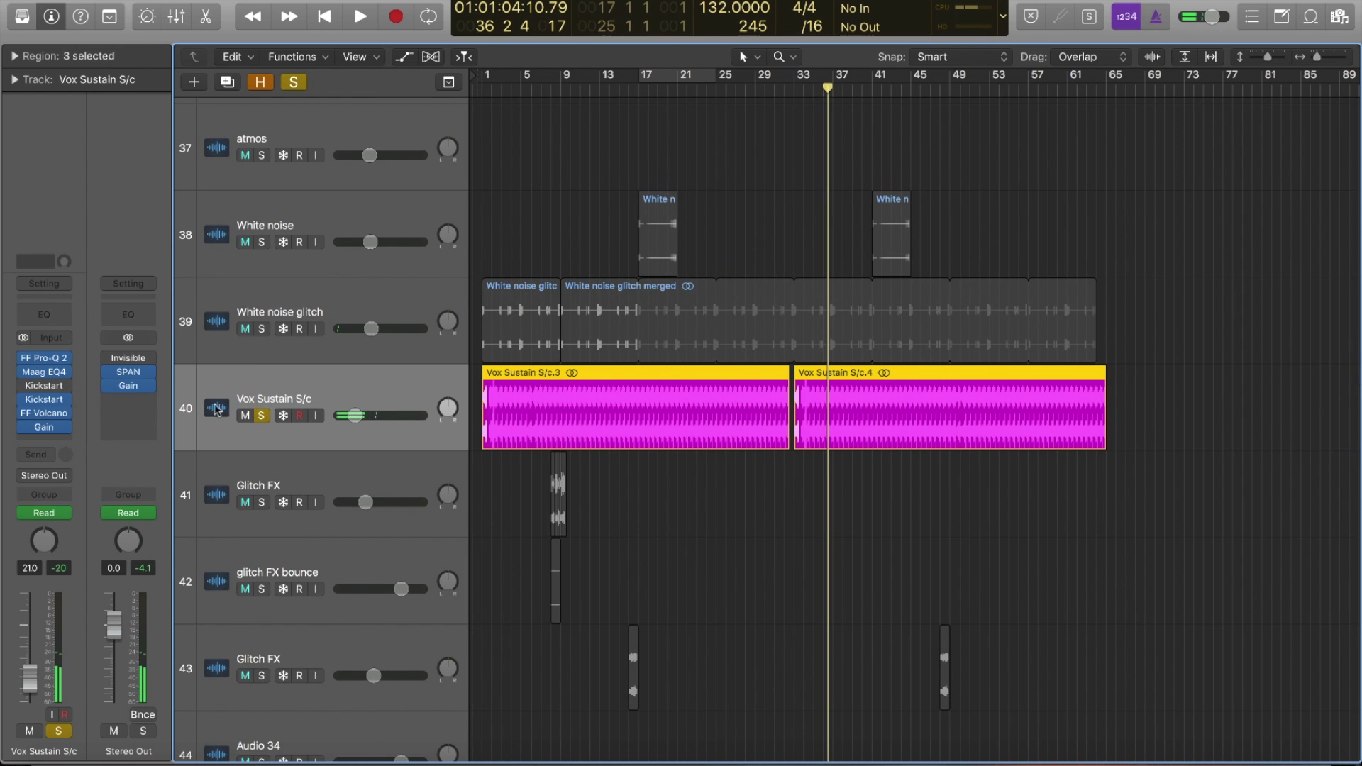
pyautogui.click(261, 416)
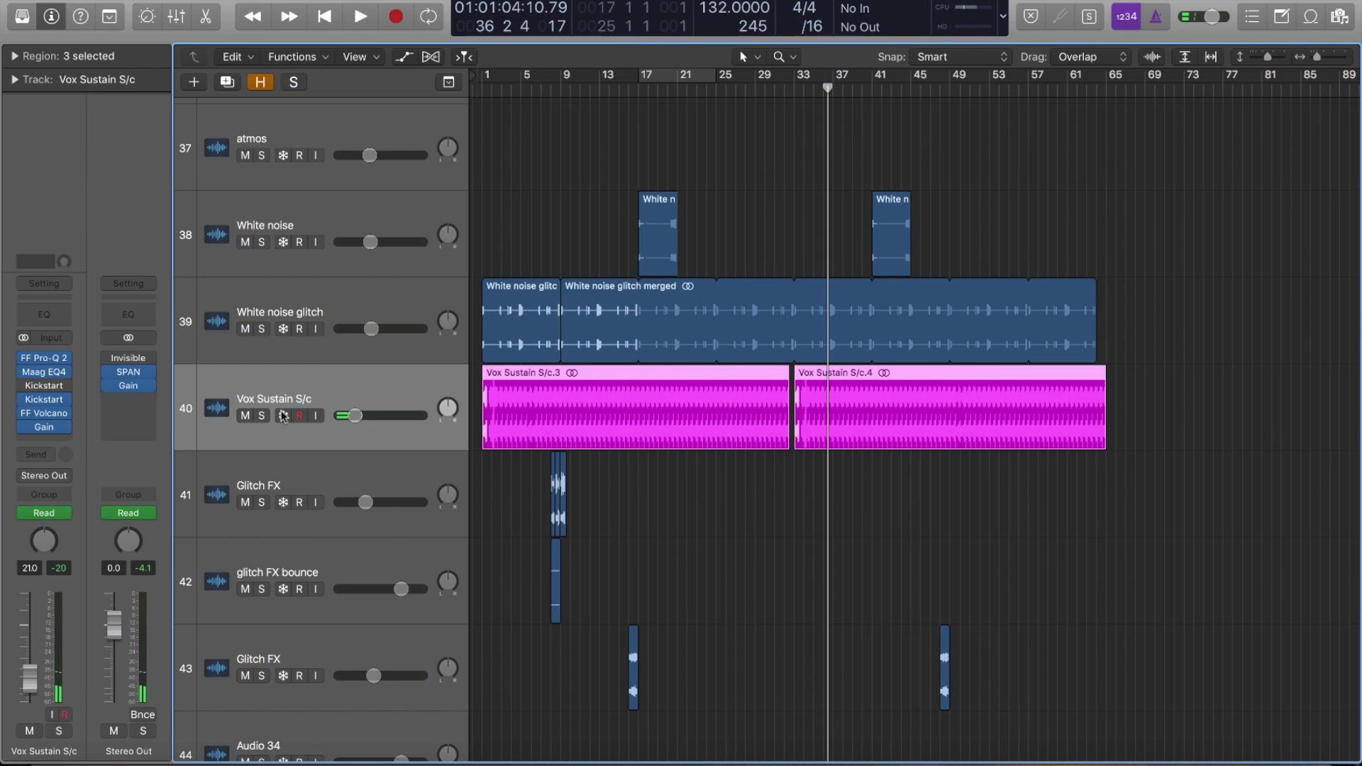
pyautogui.click(244, 416)
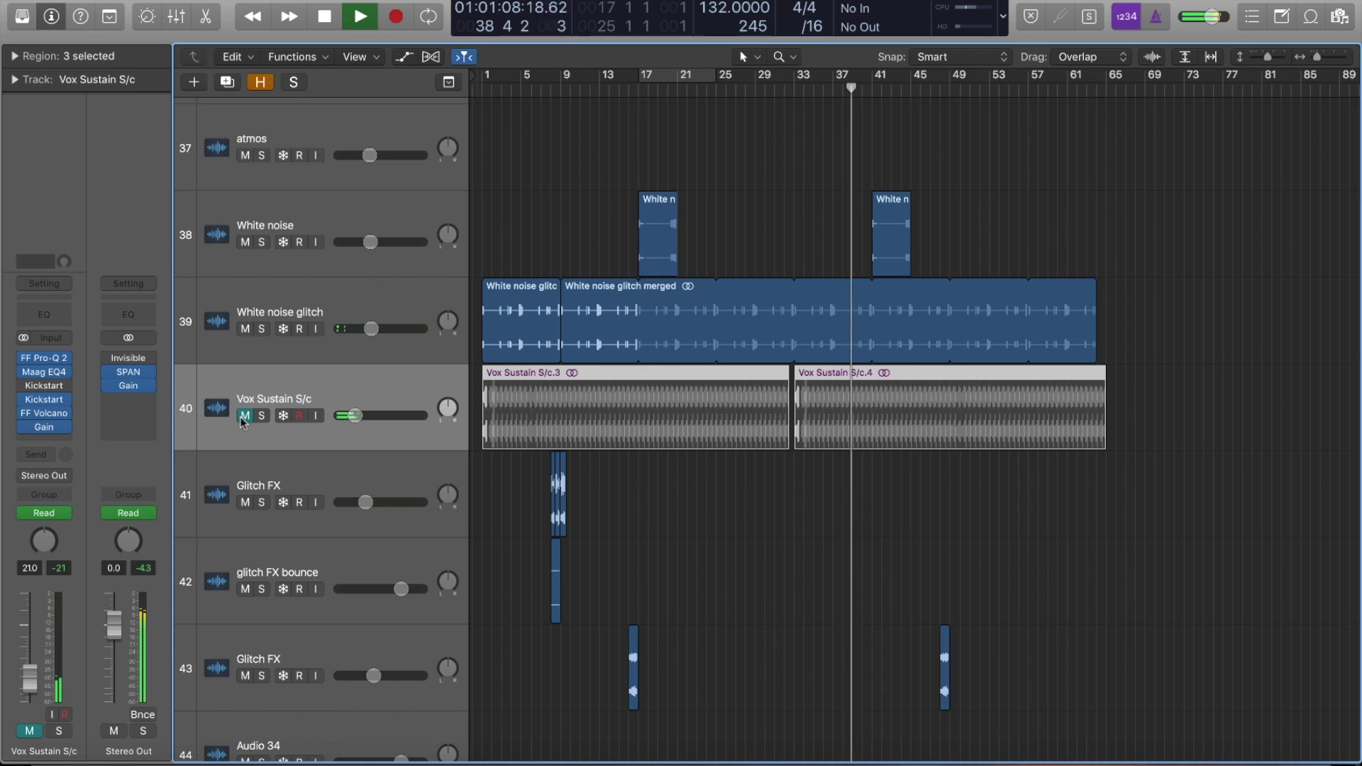
pyautogui.click(244, 417)
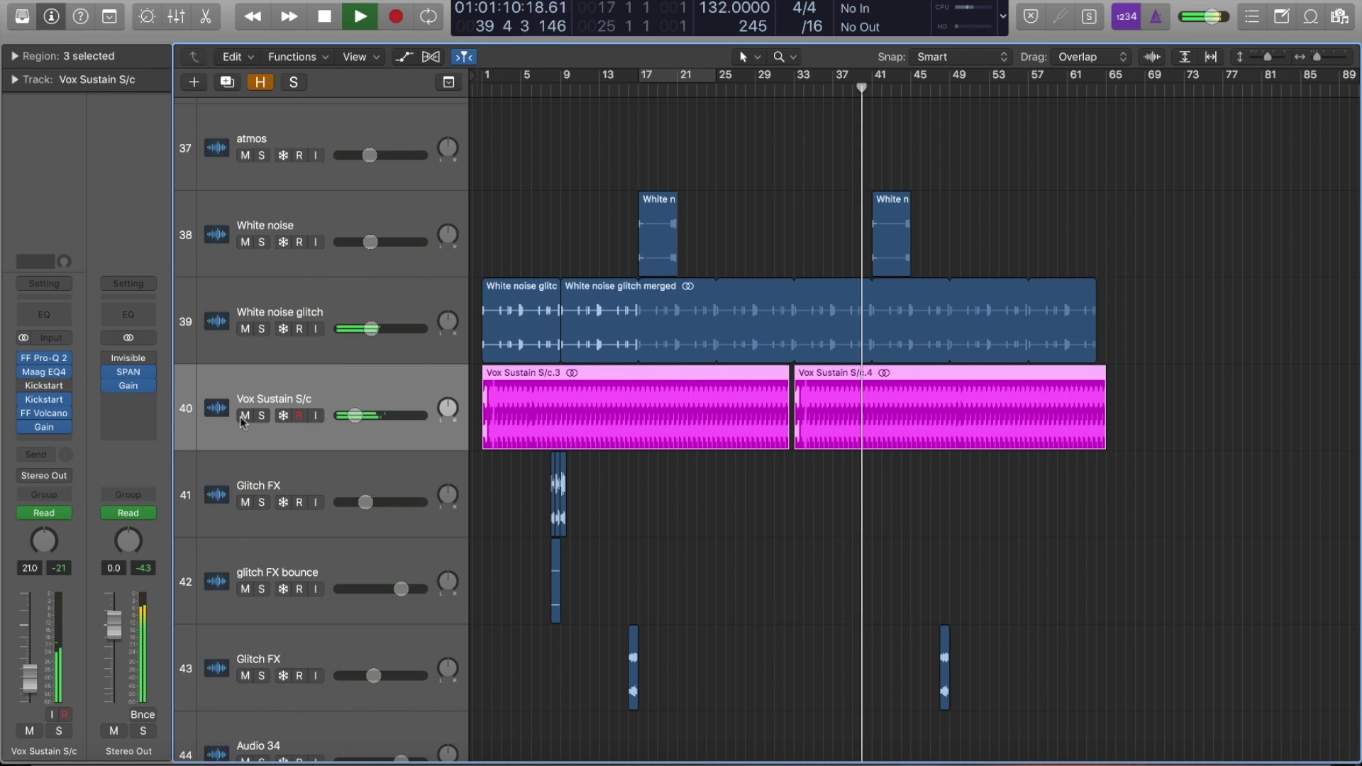
pyautogui.click(245, 417)
pyautogui.click(244, 416)
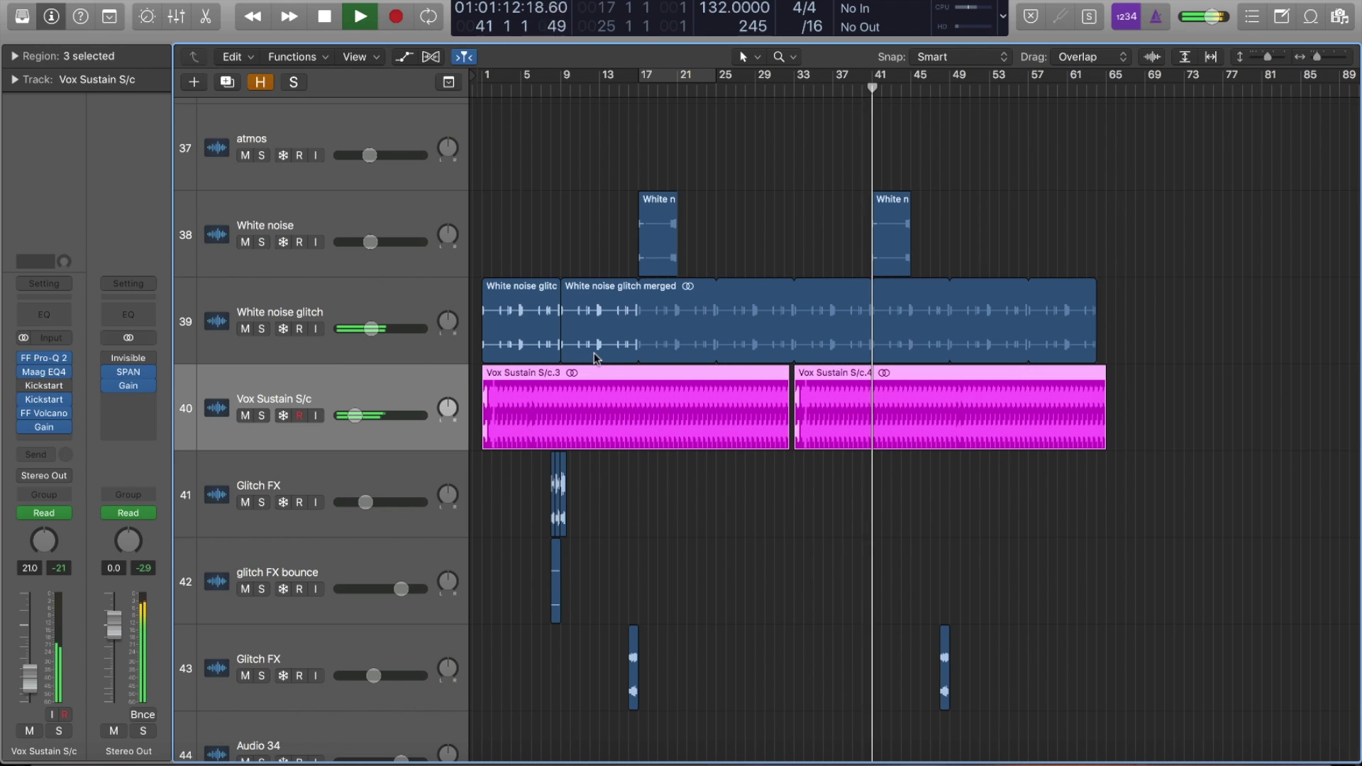
pyautogui.press('space')
pyautogui.press('z')
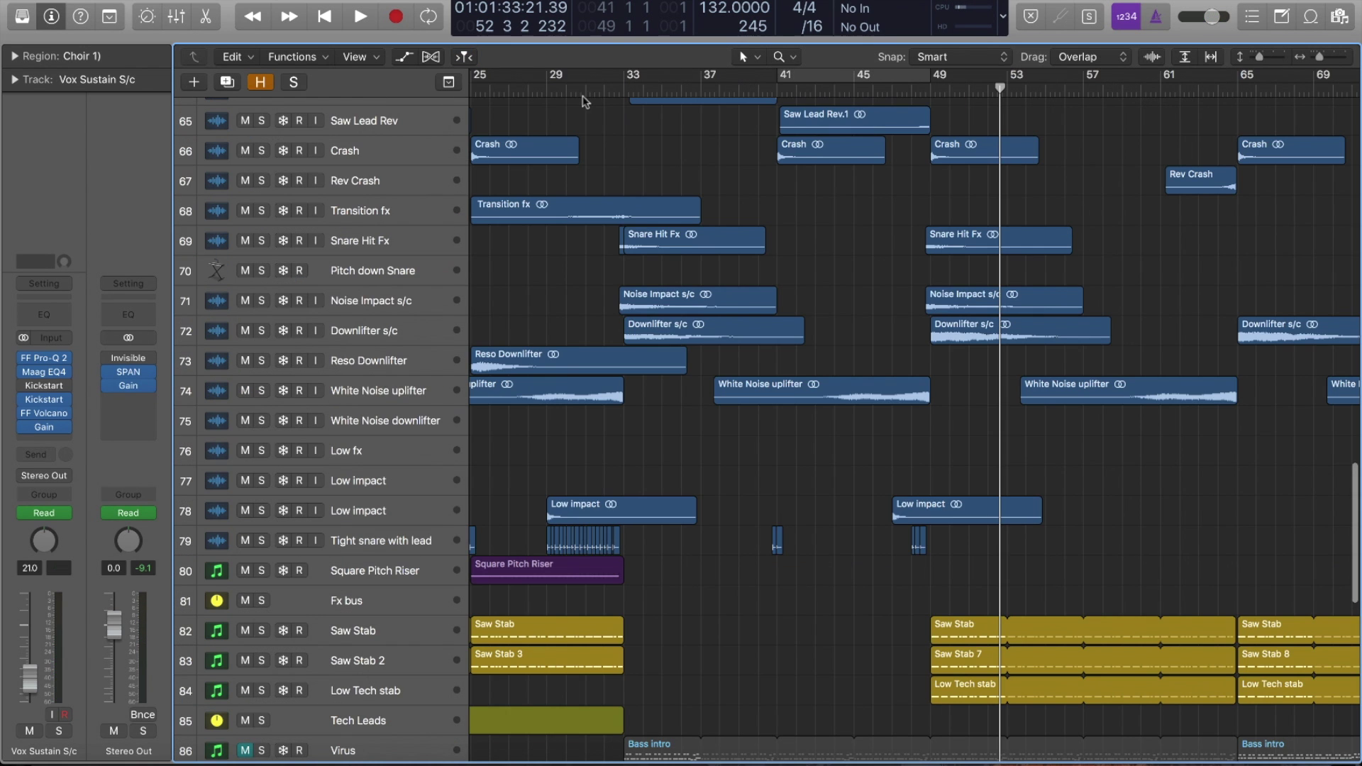
# Step: Solo the effects tracks from Crash through White Noise uplifter and place the playhead at bar 30
pyautogui.click(566, 110)
pyautogui.moveTo(262, 391); pyautogui.dragTo(262, 150)
pyautogui.scroll(1, 710, 215)
pyautogui.hscroll(-3, 710, 215)
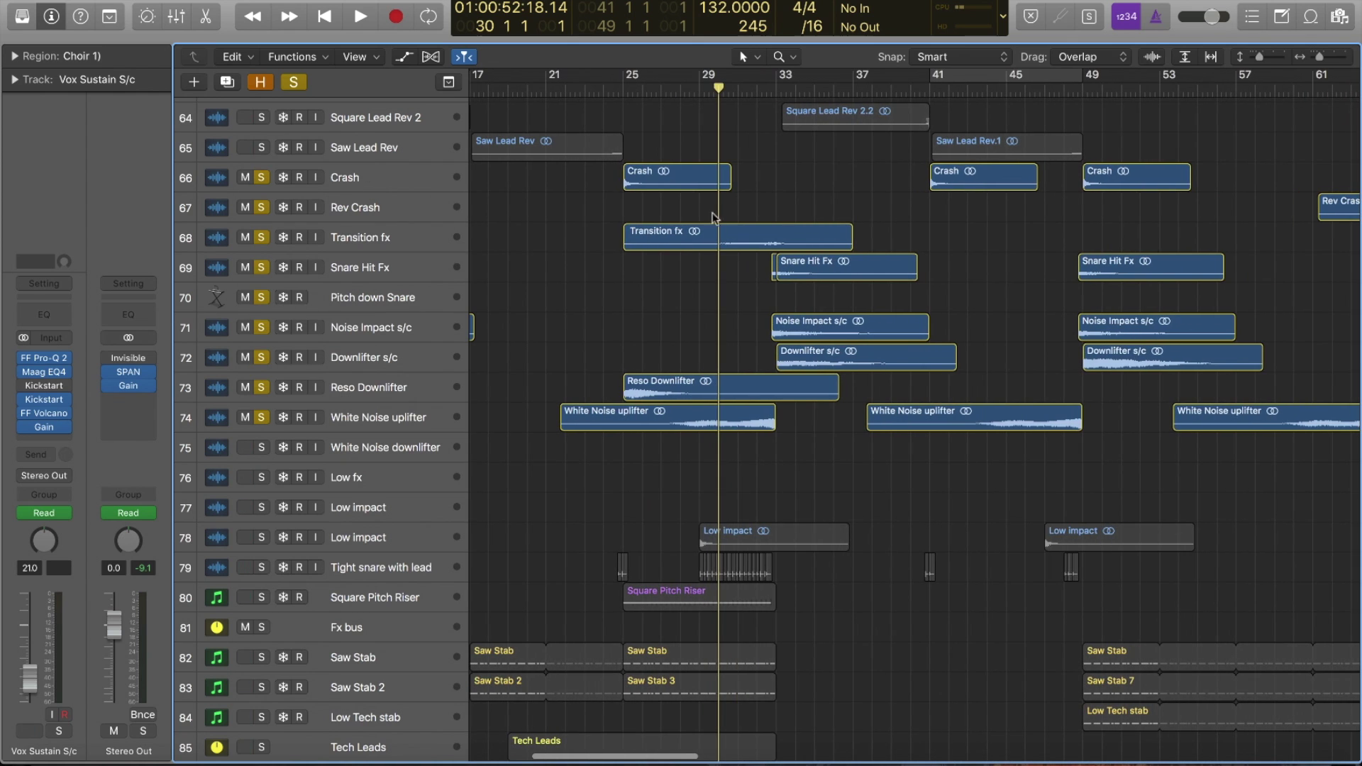
pyautogui.moveTo(599, 190); pyautogui.dragTo(1086, 454)
pyautogui.scroll(3, 822, 454)
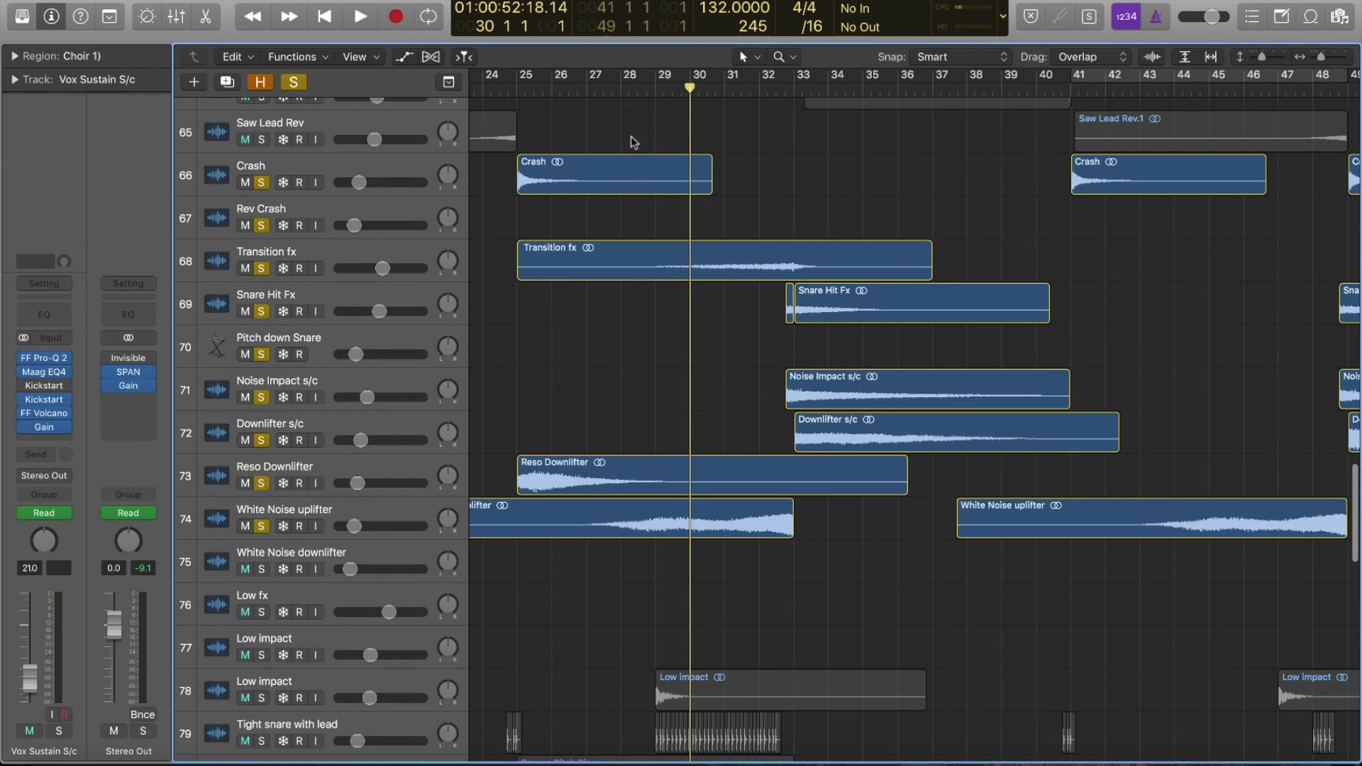
# Step: Play the soloed effects through the bar 33 transition, examining the Snare Hit Fx and Noise Impact s/c regions up close
pyautogui.press('space')
pyautogui.scroll(1, 780, 354)
pyautogui.hscroll(-1, 781, 354)
pyautogui.moveTo(1020, 624); pyautogui.dragTo(1022, 625)
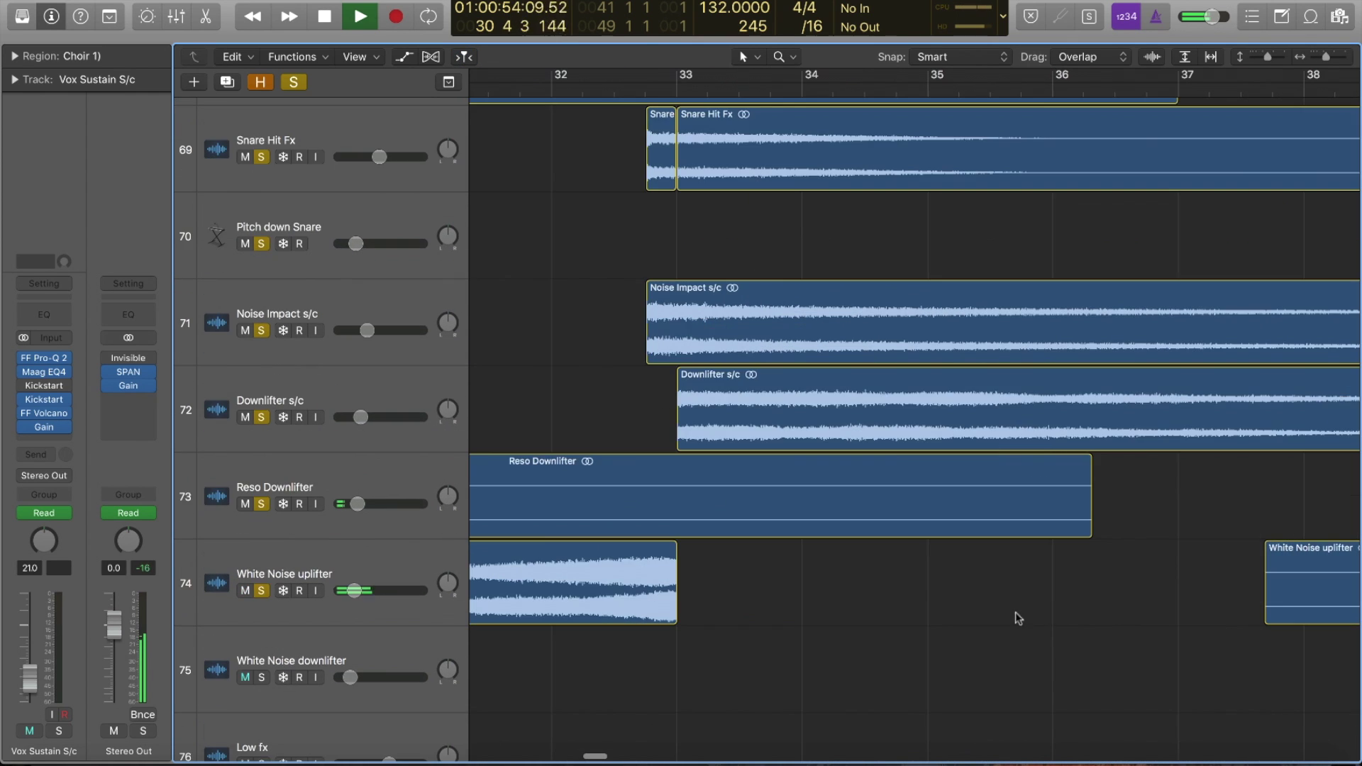
pyautogui.scroll(2, 664, 355)
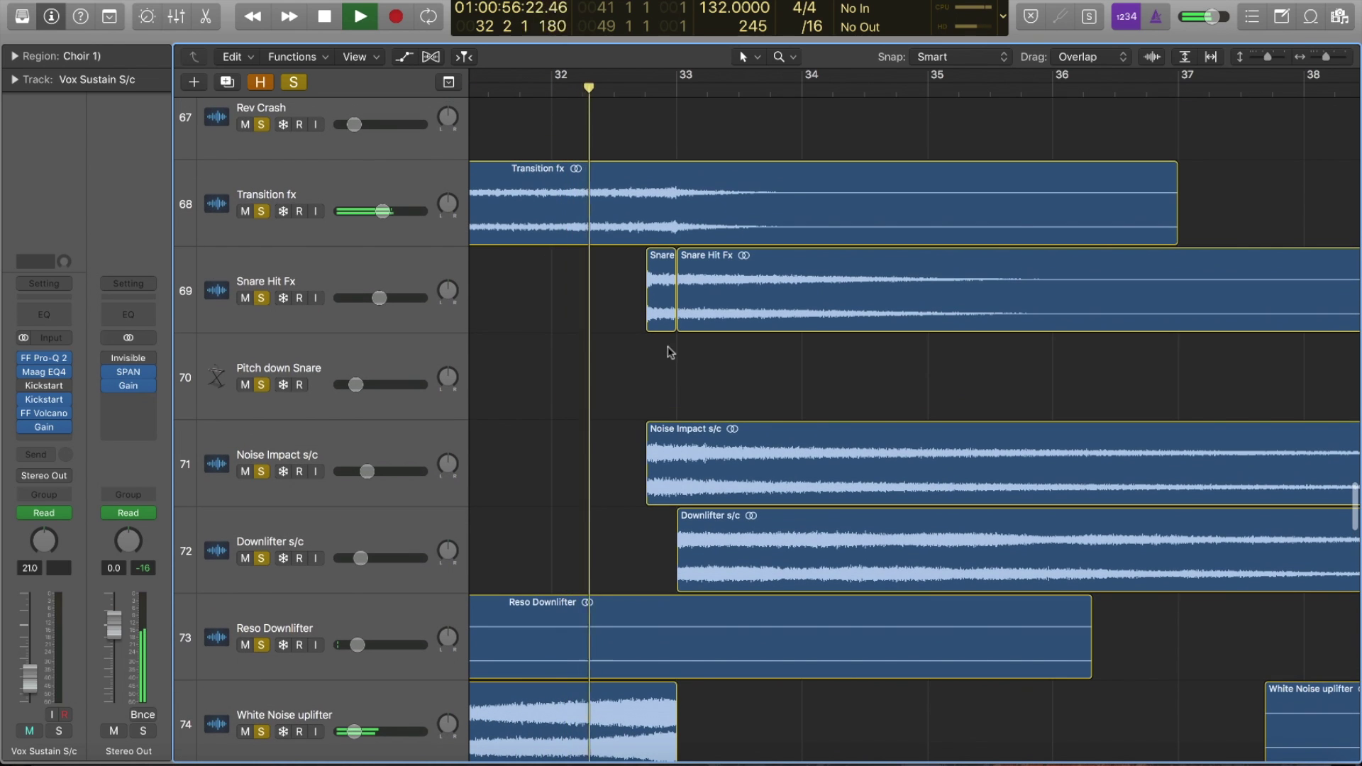
pyautogui.keyDown('super'); pyautogui.click(667, 310); pyautogui.keyUp('super')
pyautogui.hscroll(10, 781, 223)
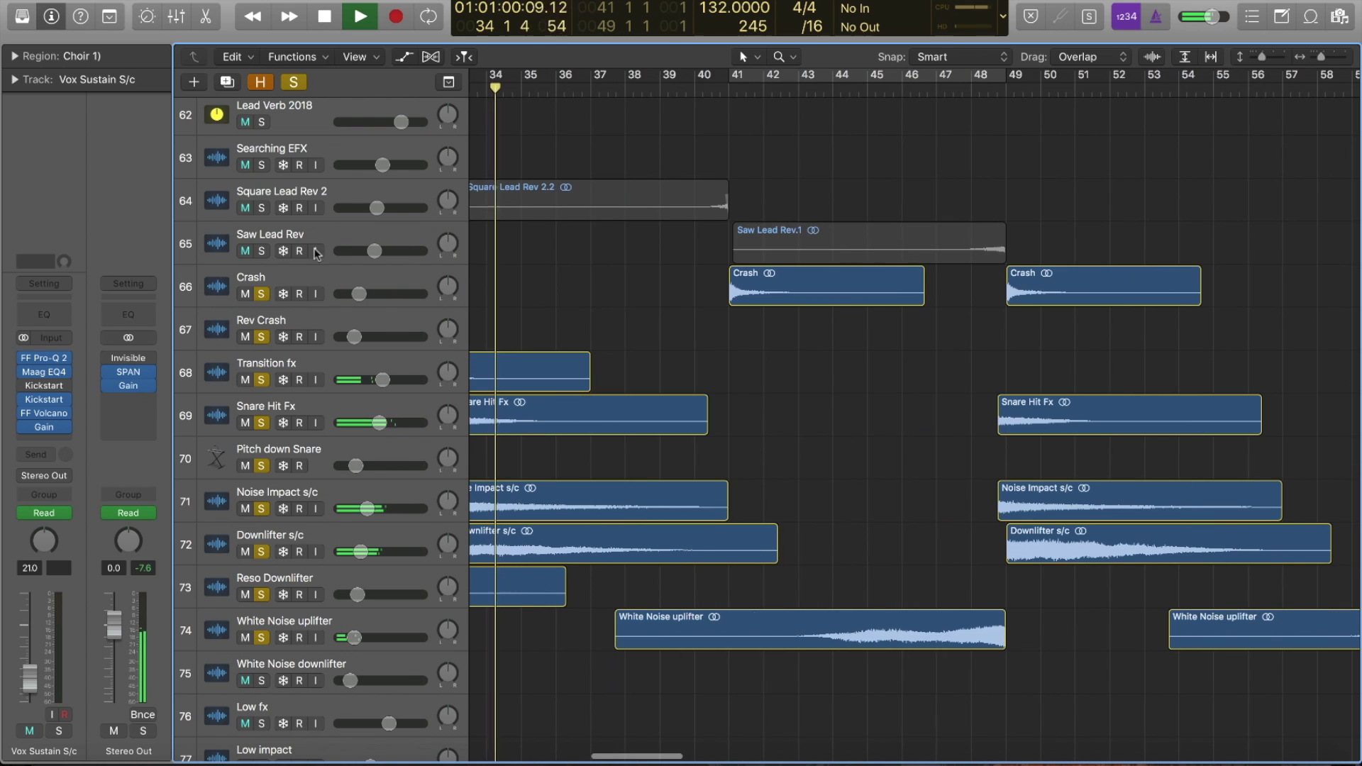
# Step: Add Square Lead Rev 2 and Saw Lead Rev to the solo, and play both while showing each track's channel strip
pyautogui.click(262, 208)
pyautogui.click(262, 251)
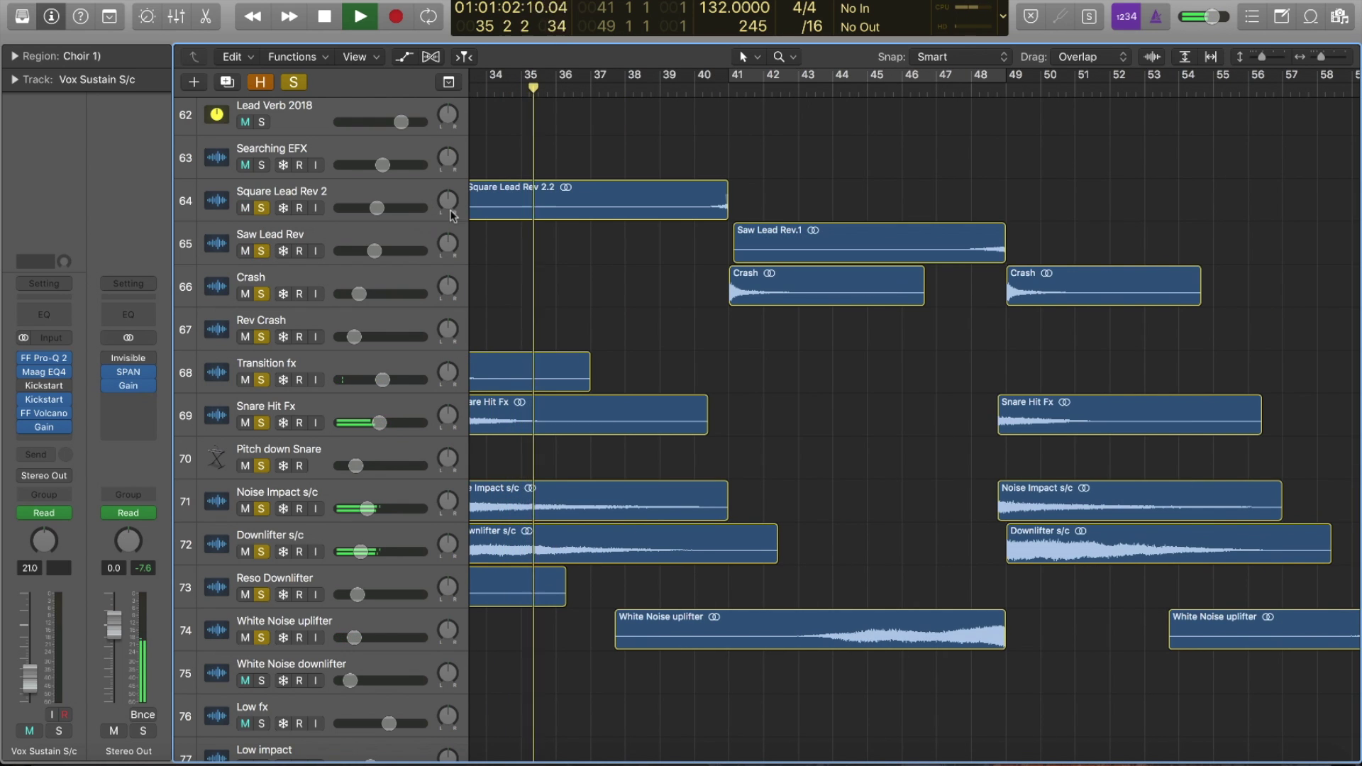
pyautogui.hscroll(-3, 362, 203)
pyautogui.click(361, 203)
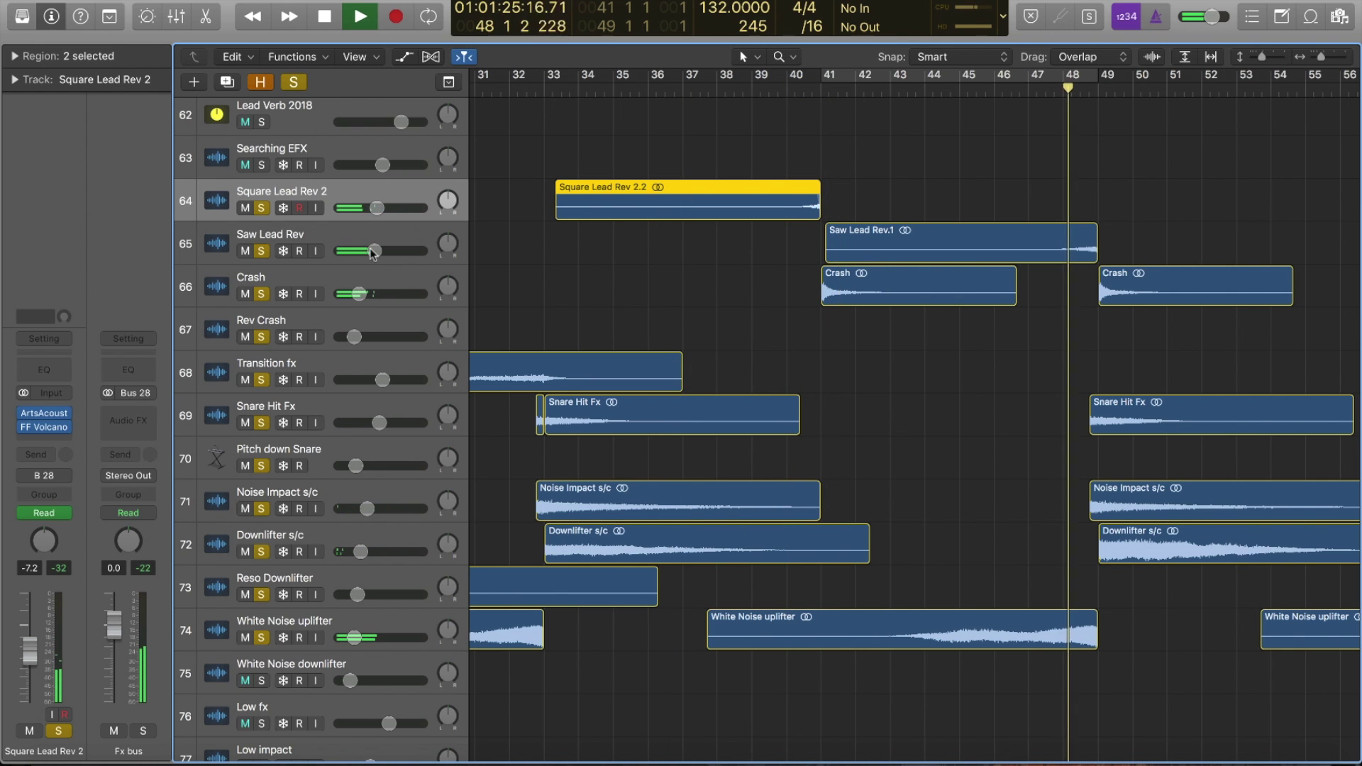
pyautogui.click(322, 225)
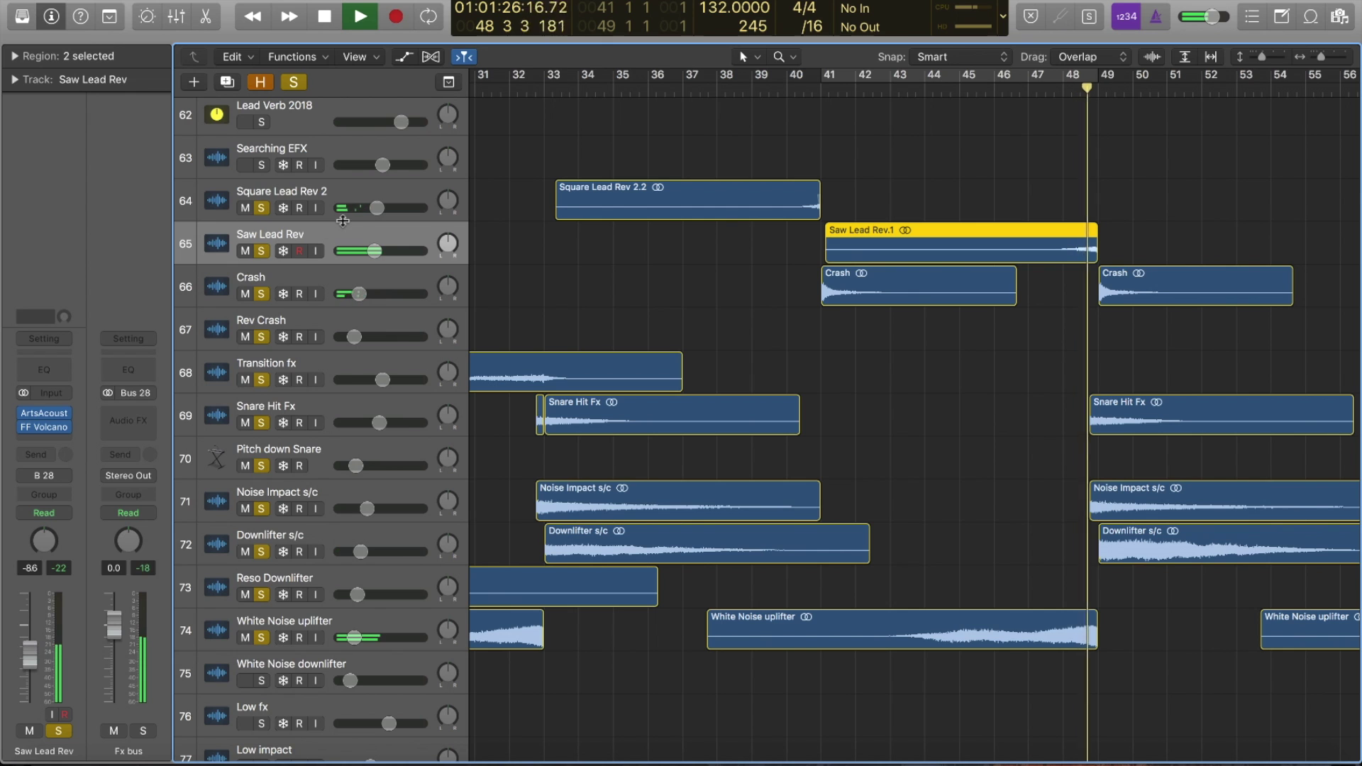
pyautogui.click(323, 201)
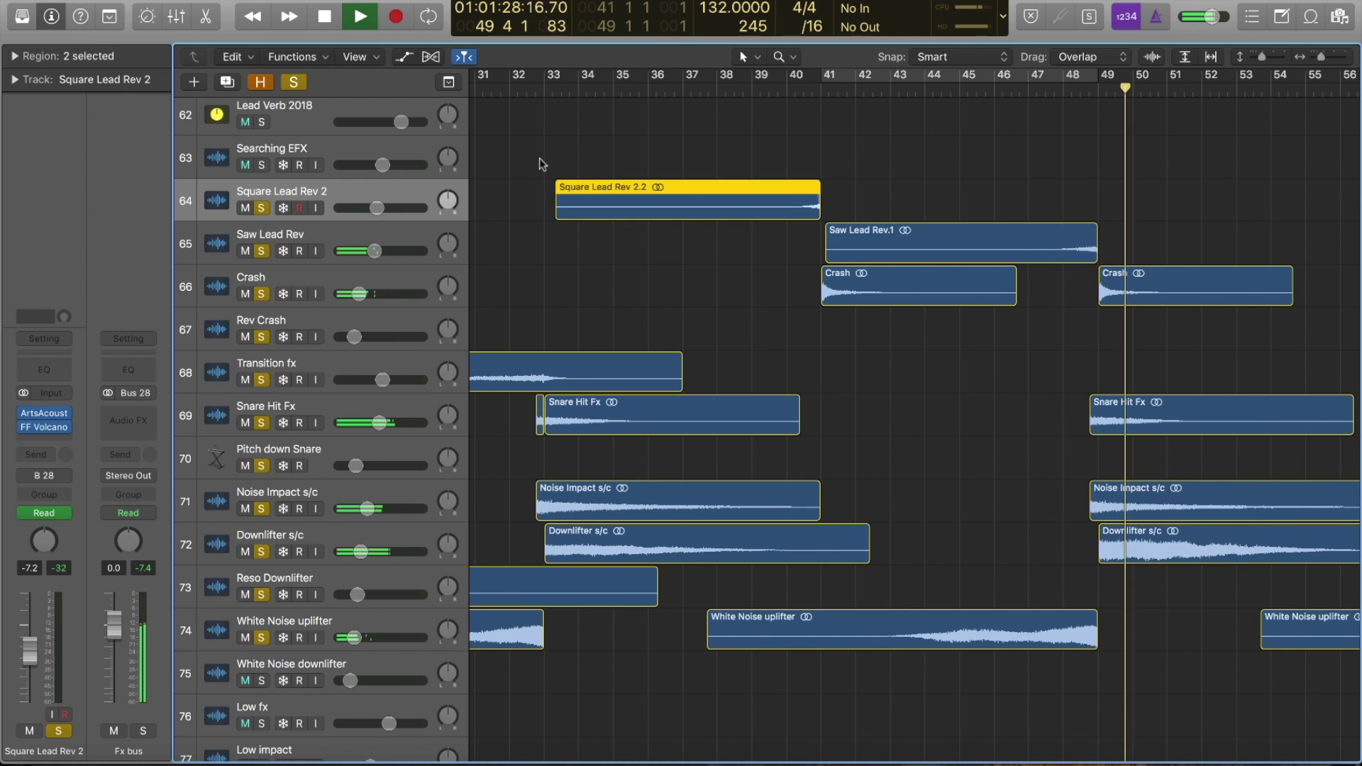
pyautogui.keyDown('ctrl'); pyautogui.keyDown('alt'); pyautogui.click(818, 199); pyautogui.keyUp('alt'); pyautogui.keyUp('ctrl')
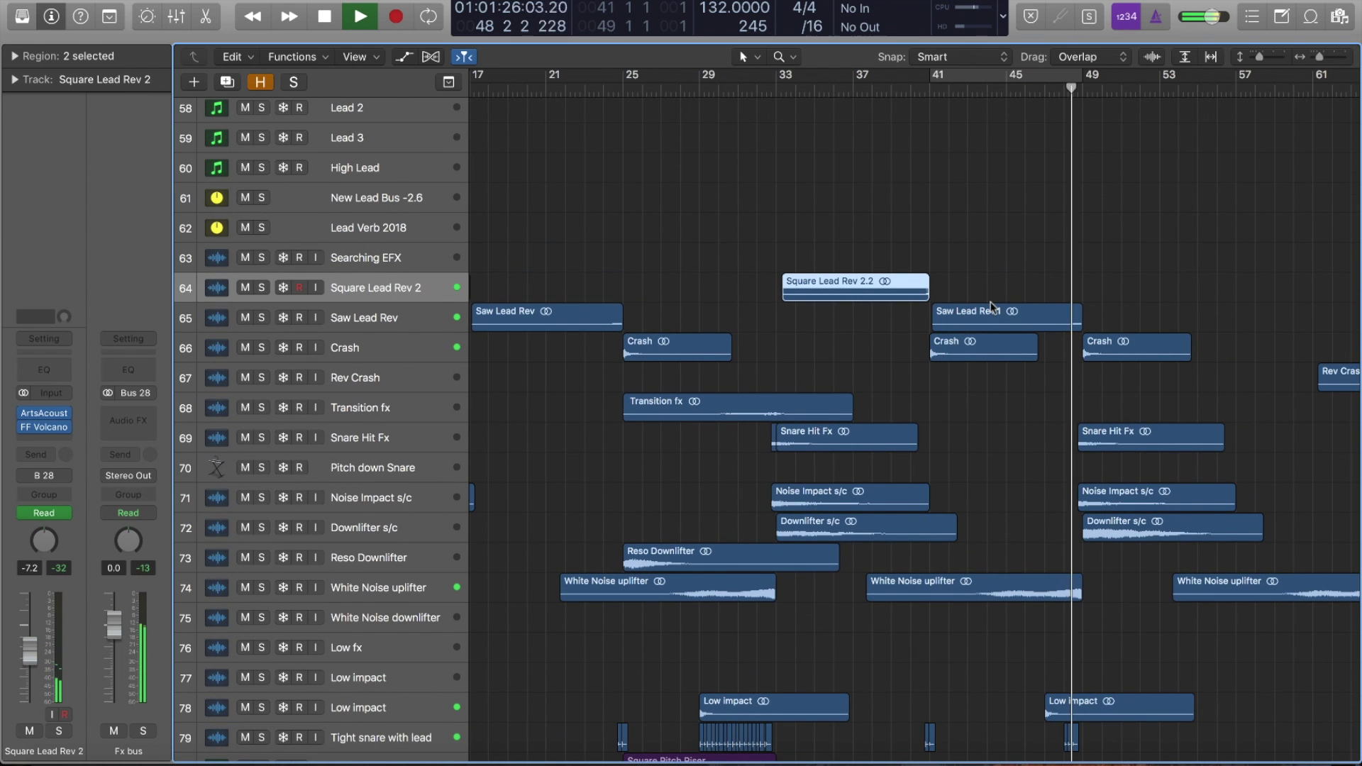
# Step: Stop the full-mix playback and look over the reversed lead, effects and main lead tracks in the arrangement
pyautogui.scroll(3, 1002, 335)
pyautogui.press('space')
pyautogui.keyDown('alt'); pyautogui.click(1001, 301); pyautogui.keyUp('alt')
pyautogui.scroll(2, 756, 309)
pyautogui.scroll(2, 758, 314)
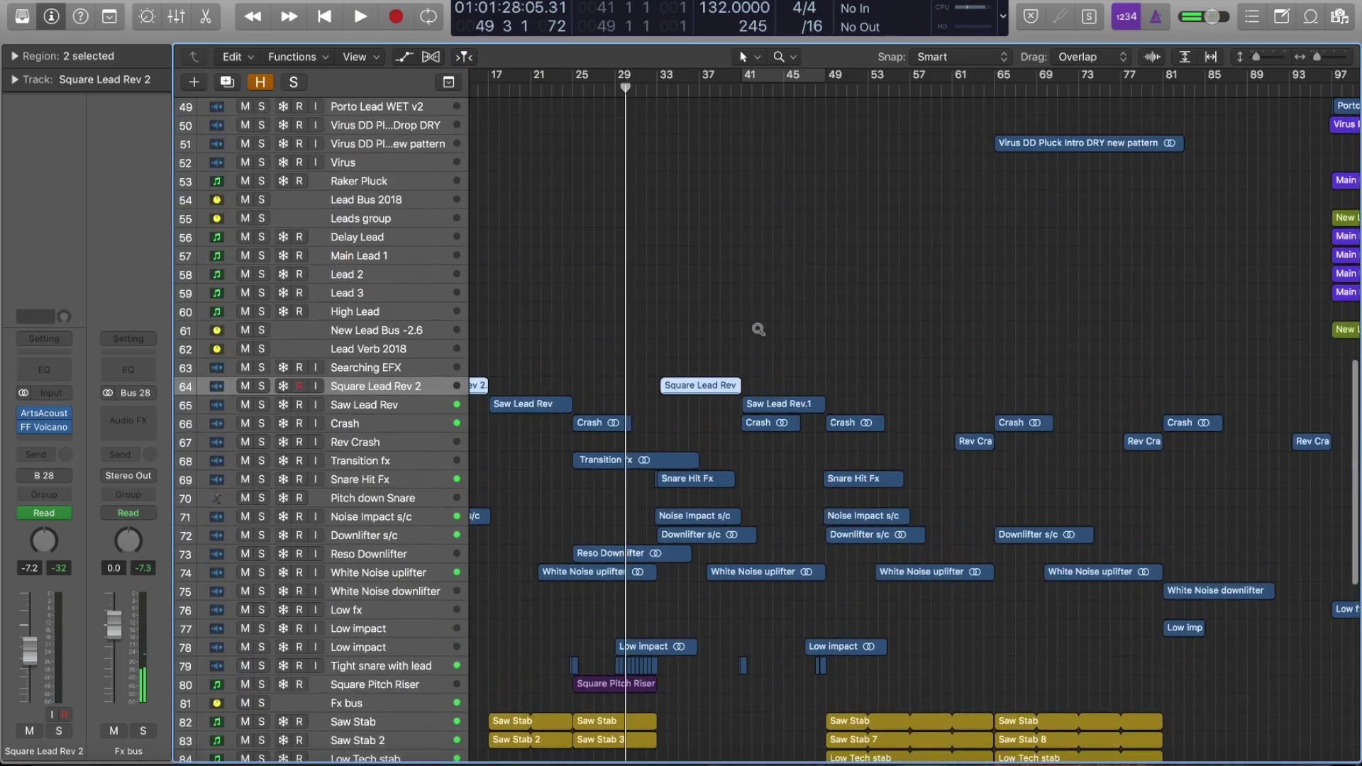
pyautogui.keyDown('ctrl'); pyautogui.keyDown('alt'); pyautogui.click(709, 326); pyautogui.keyUp('alt'); pyautogui.keyUp('ctrl')
pyautogui.scroll(5, 678, 333)
pyautogui.scroll(5, 679, 333)
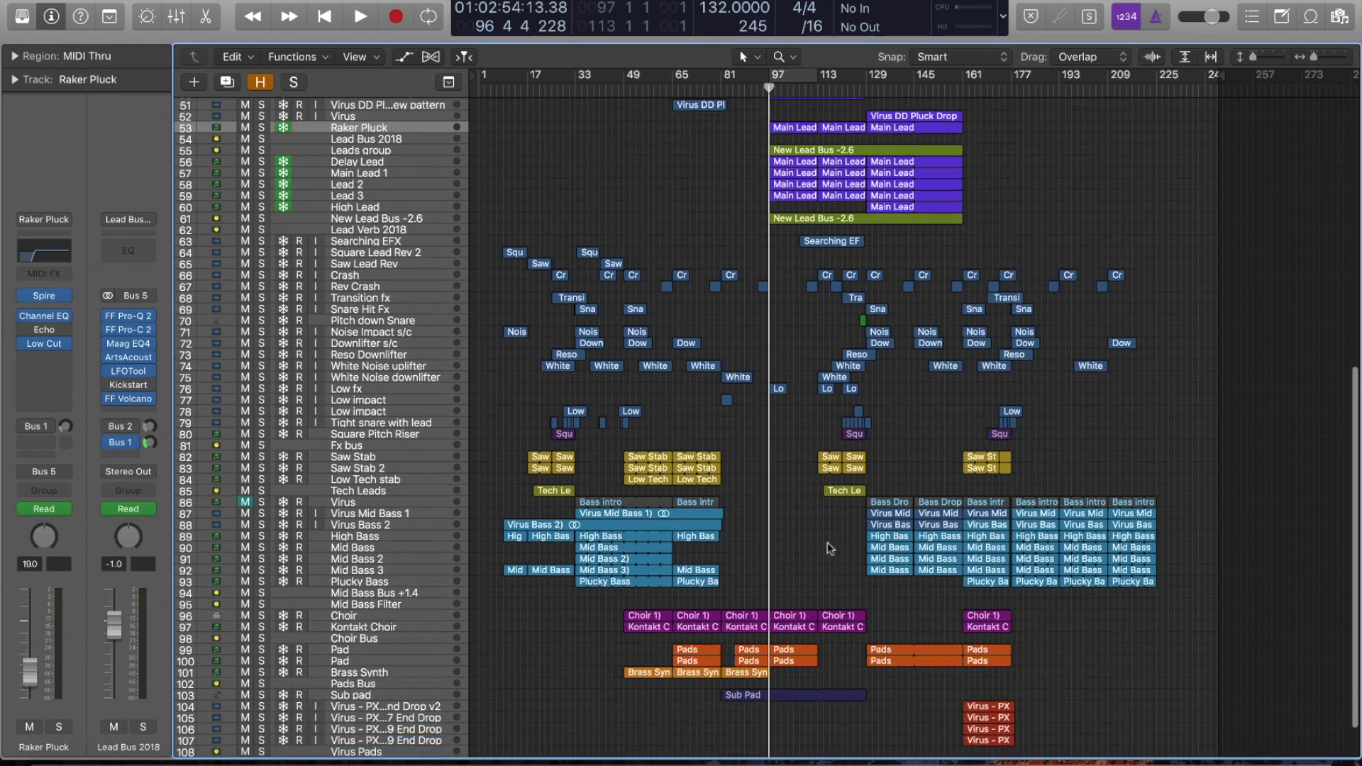
# Step: Bring the Choir, Pad and Brass Synth tracks into close view with the playhead at bar 48
pyautogui.scroll(-2, 881, 670)
pyautogui.keyDown('ctrl'); pyautogui.keyDown('alt'); pyautogui.click(881, 669); pyautogui.keyUp('alt'); pyautogui.keyUp('ctrl')
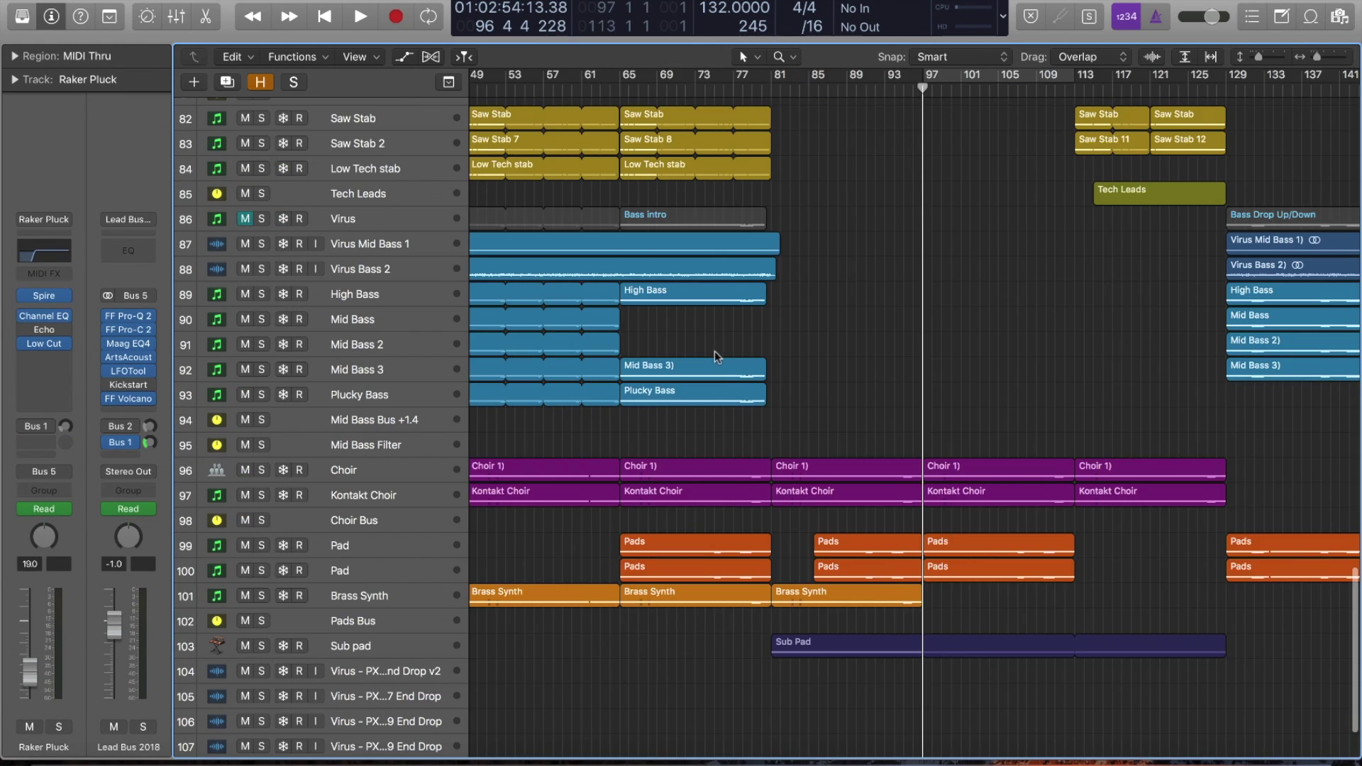
pyautogui.hscroll(-3, 717, 355)
pyautogui.scroll(1, 568, 122)
pyautogui.click(566, 91)
pyautogui.hscroll(-2, 742, 519)
pyautogui.moveTo(599, 433); pyautogui.dragTo(1098, 644)
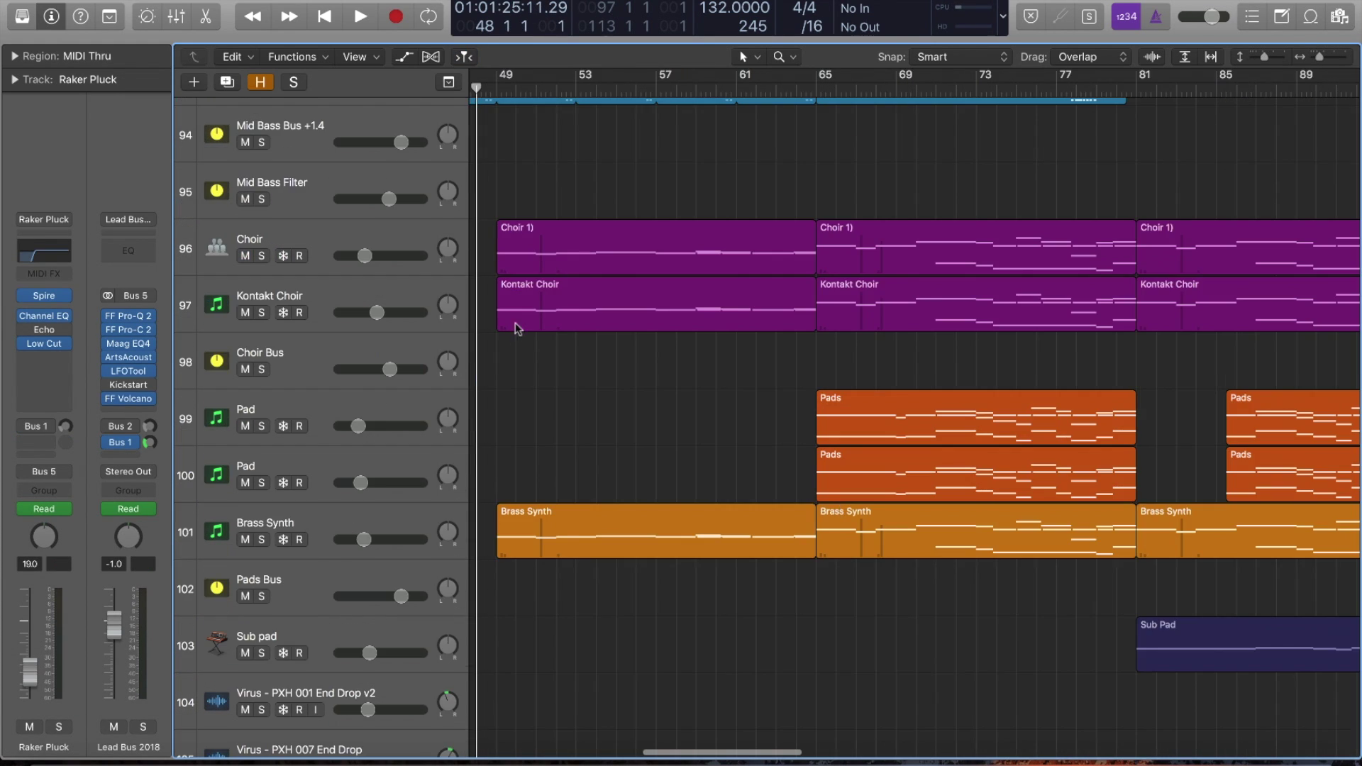
# Step: Solo and play Choir and Kontakt Choir, and examine the Choir region from bar 49 in the Piano Roll
pyautogui.click(262, 257)
pyautogui.press('space')
pyautogui.doubleClick(547, 252)
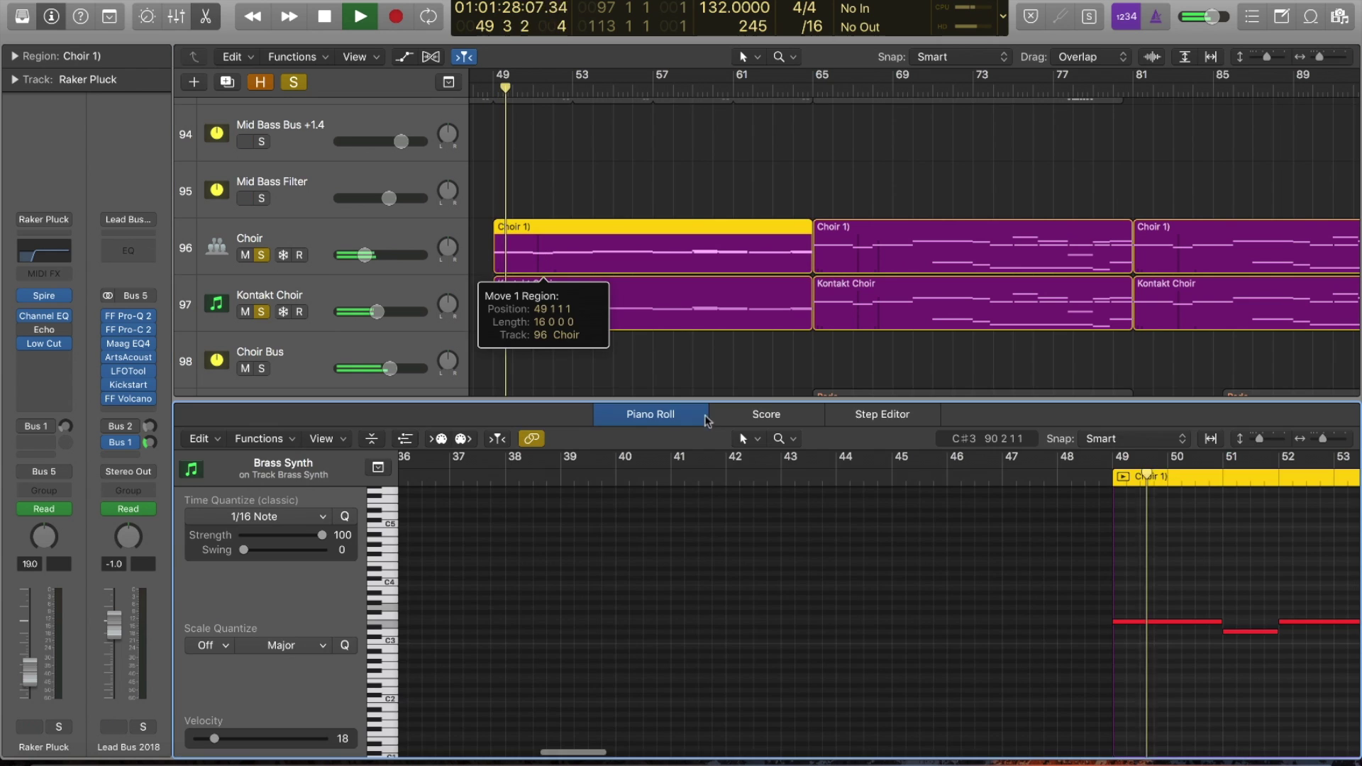
pyautogui.hscroll(10, 1164, 546)
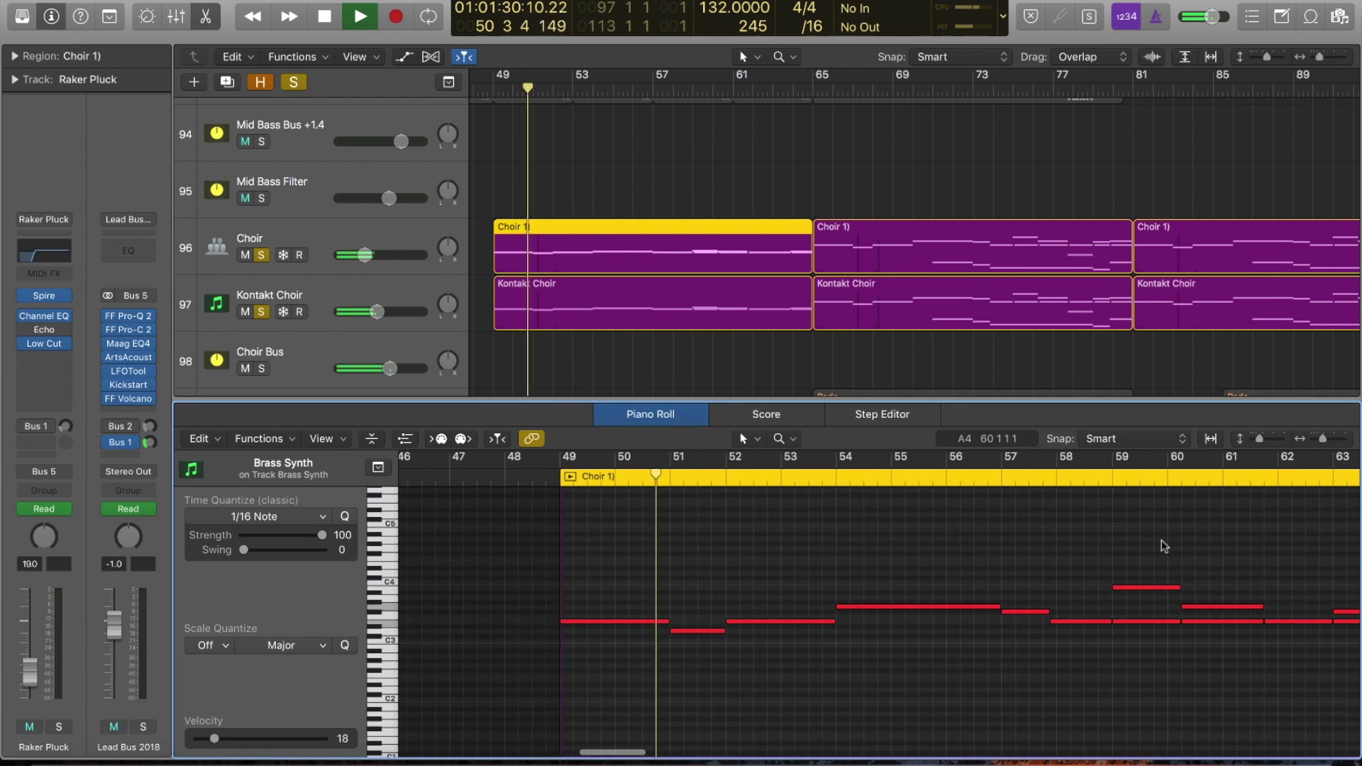
pyautogui.hscroll(2, 1128, 544)
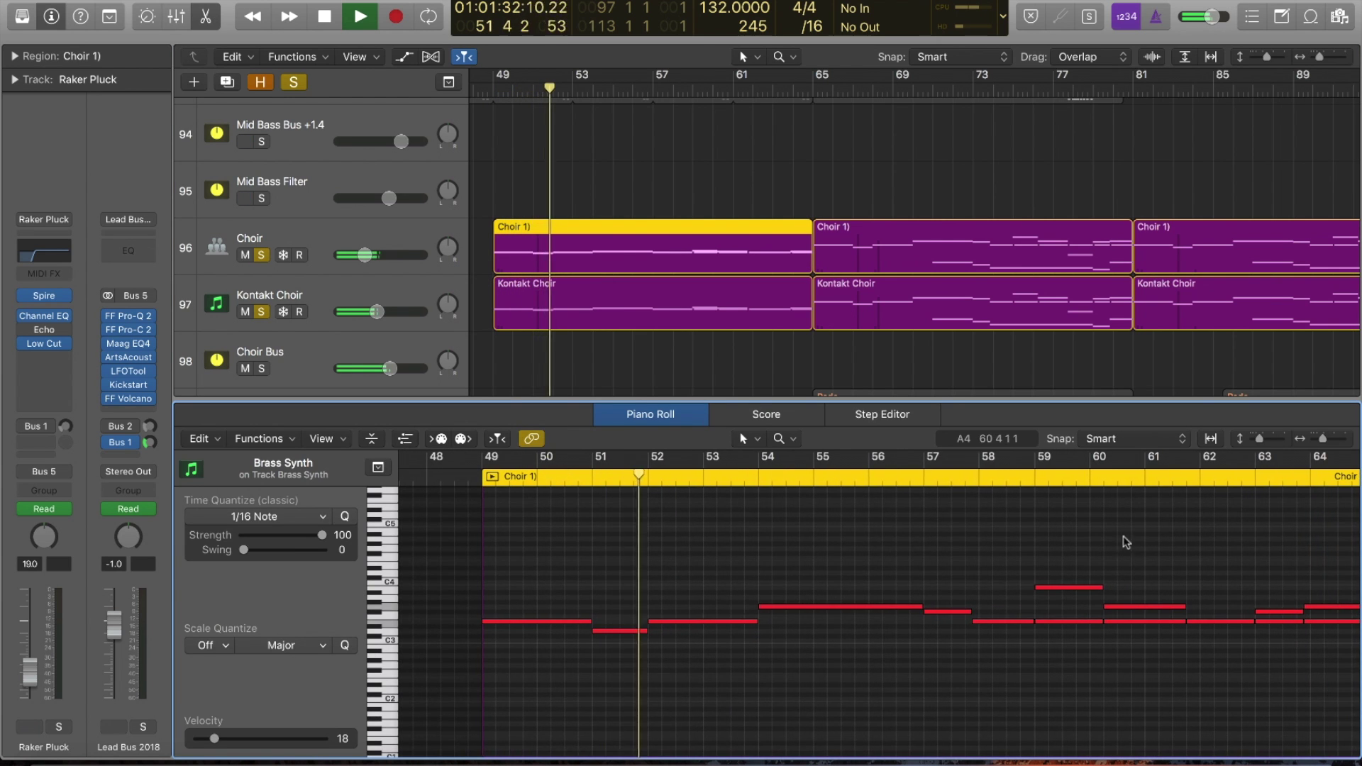
# Step: Show the Choir and Kontakt Choir channel strips in turn, and close the Piano Roll
pyautogui.click(383, 264)
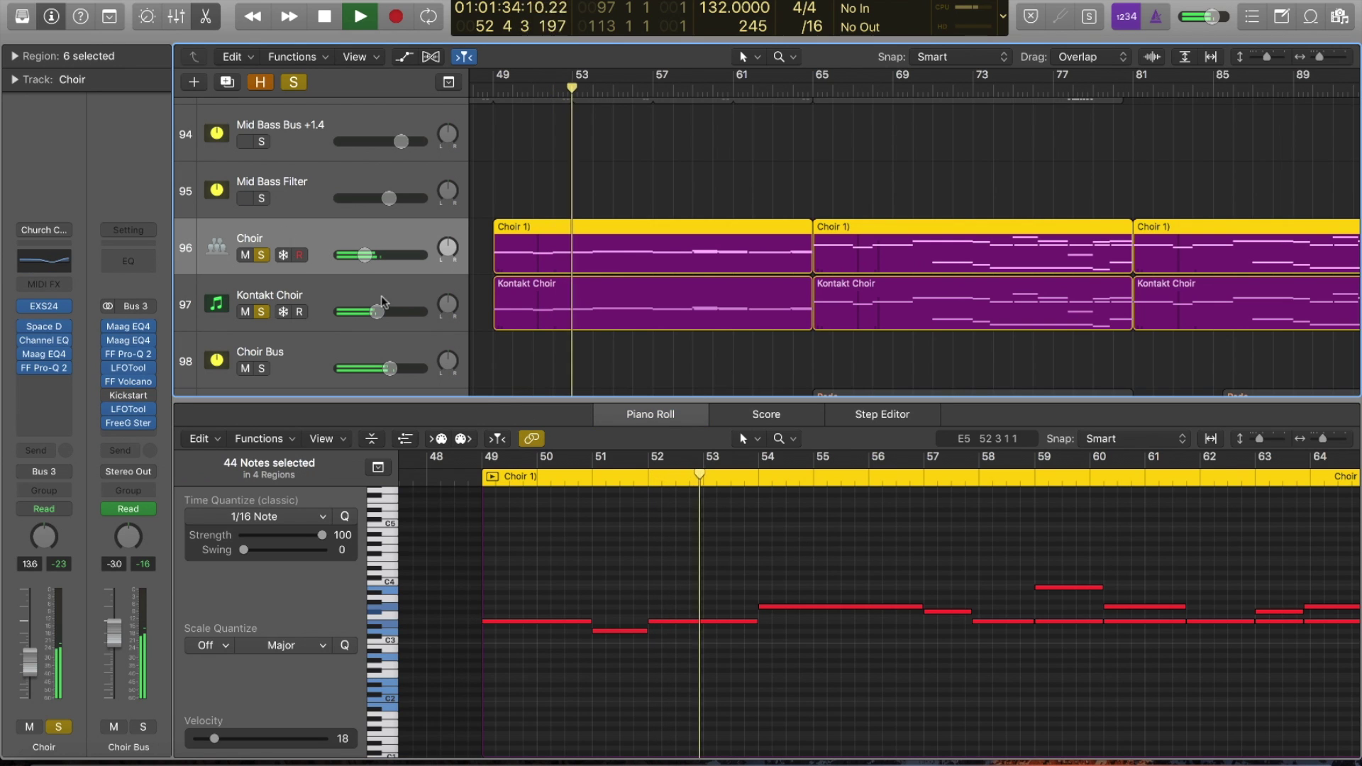
pyautogui.click(301, 293)
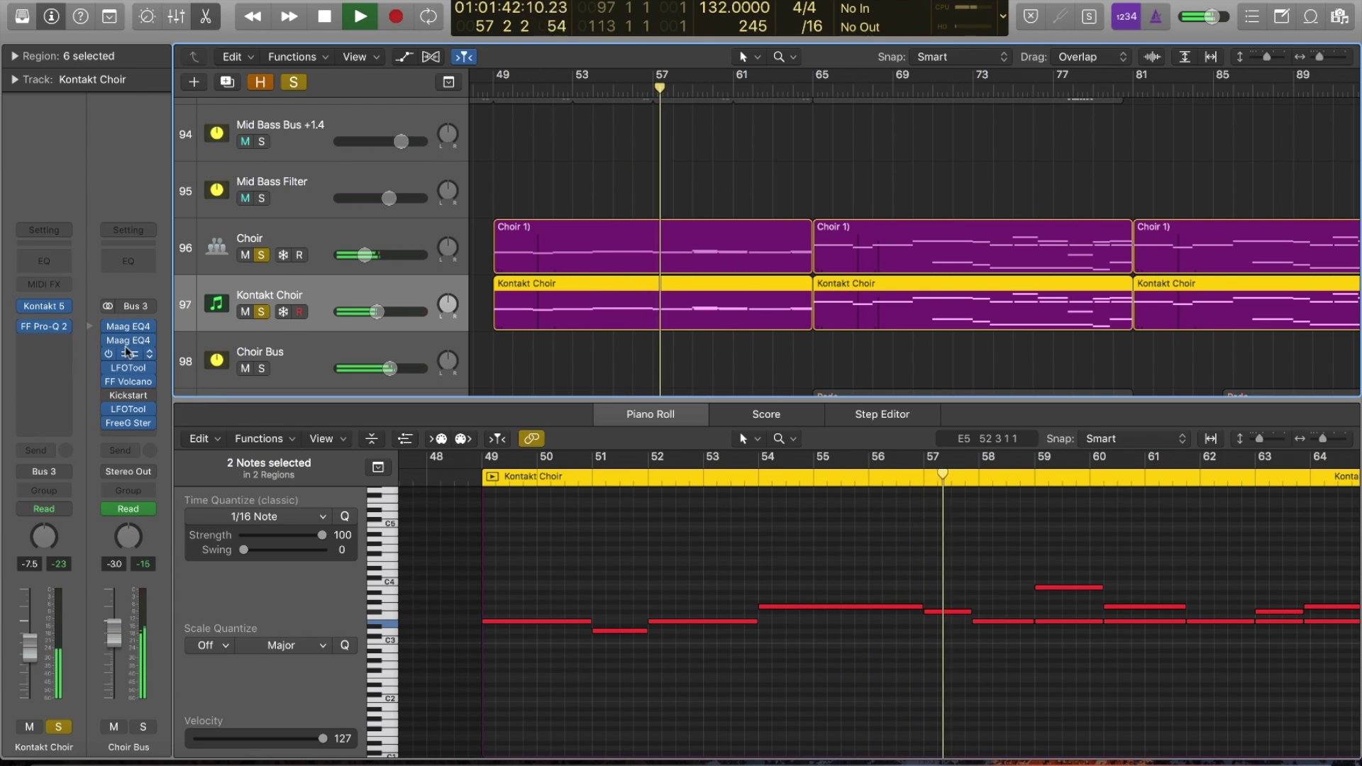
pyautogui.press('e')
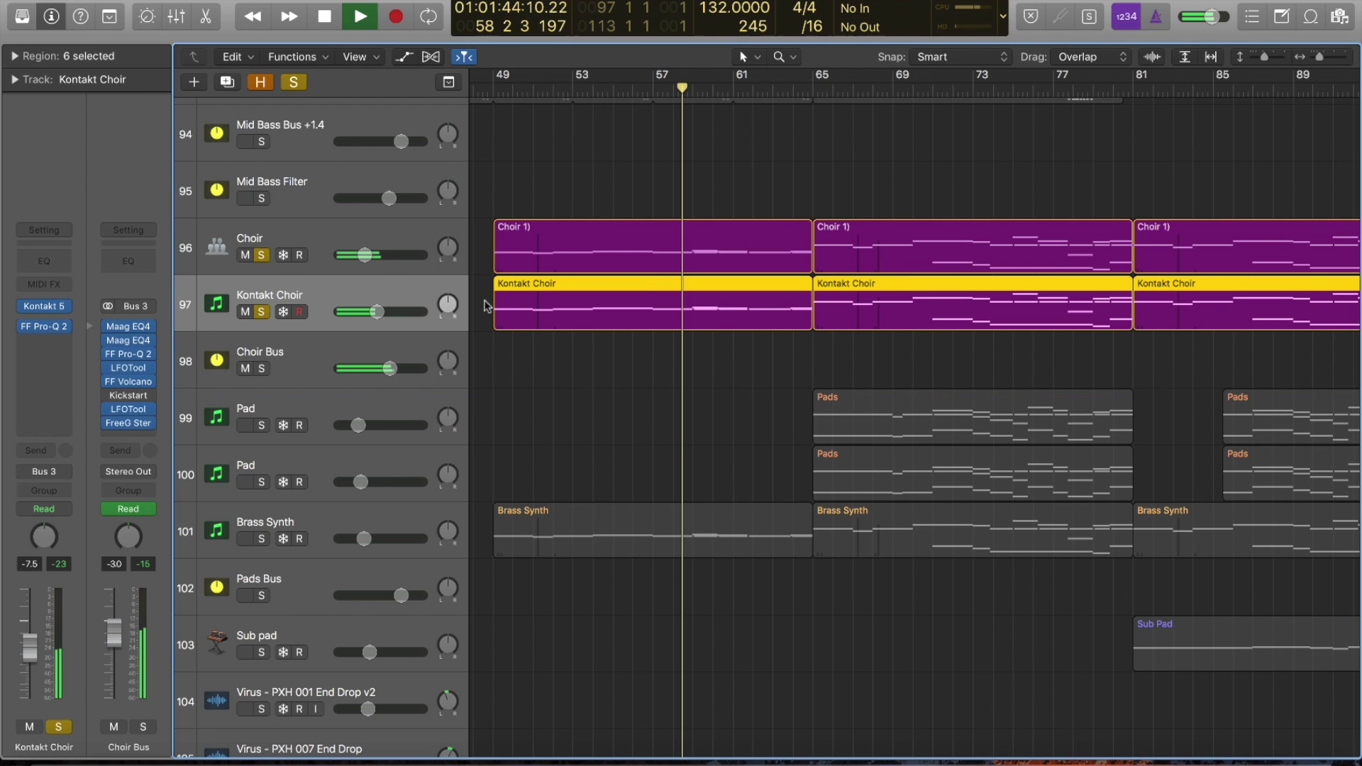
# Step: Solo only the Brass Synth track, select it, and play its part from bar 49
pyautogui.press('space')
pyautogui.keyDown('alt'); pyautogui.click(261, 539); pyautogui.keyUp('alt')
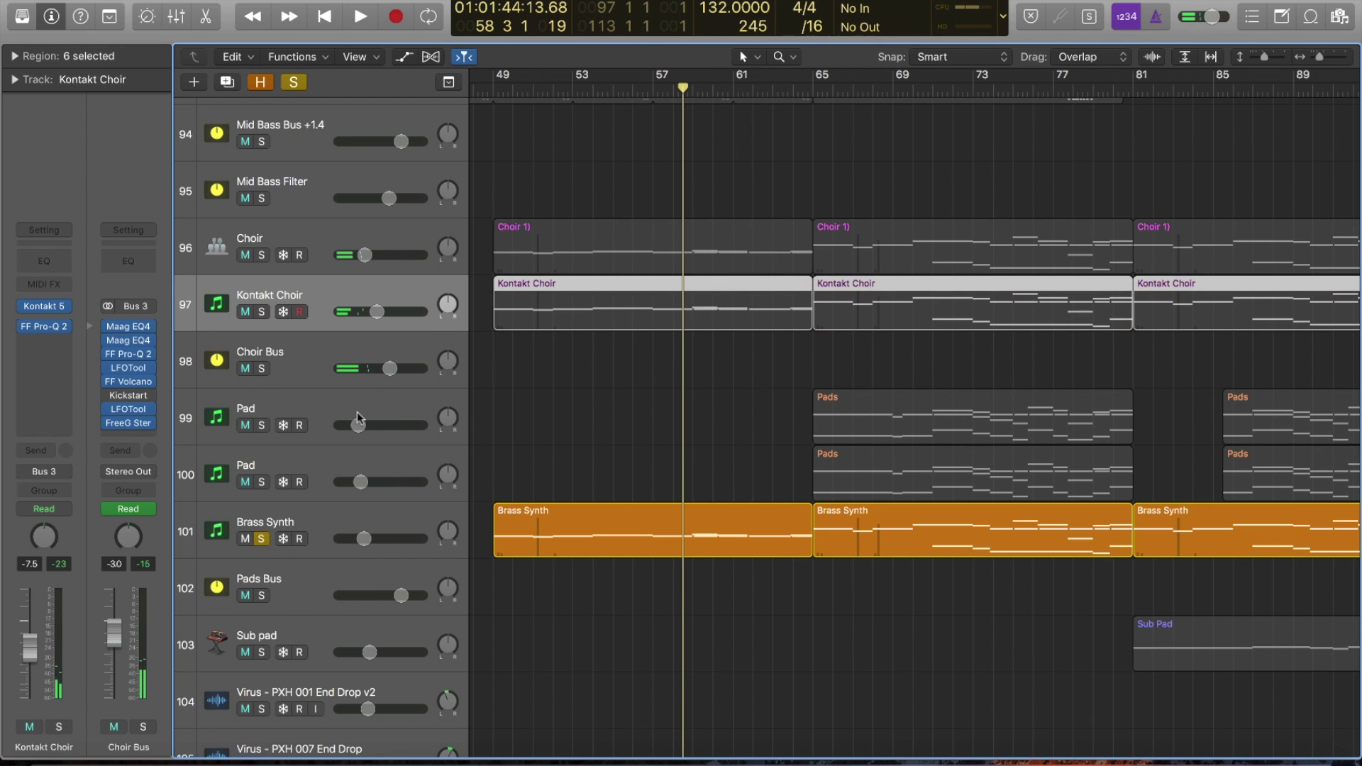
pyautogui.press('Return')
pyautogui.click(310, 516)
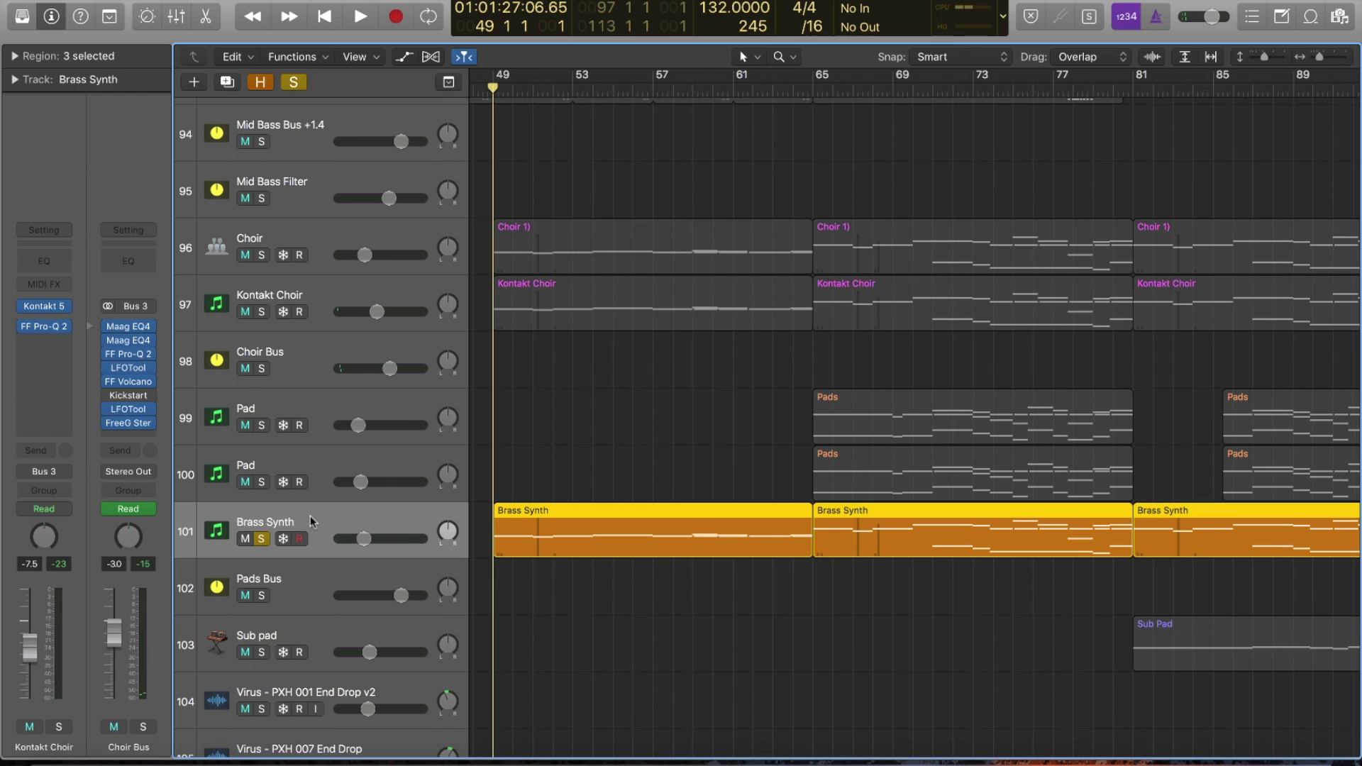
pyautogui.press('space')
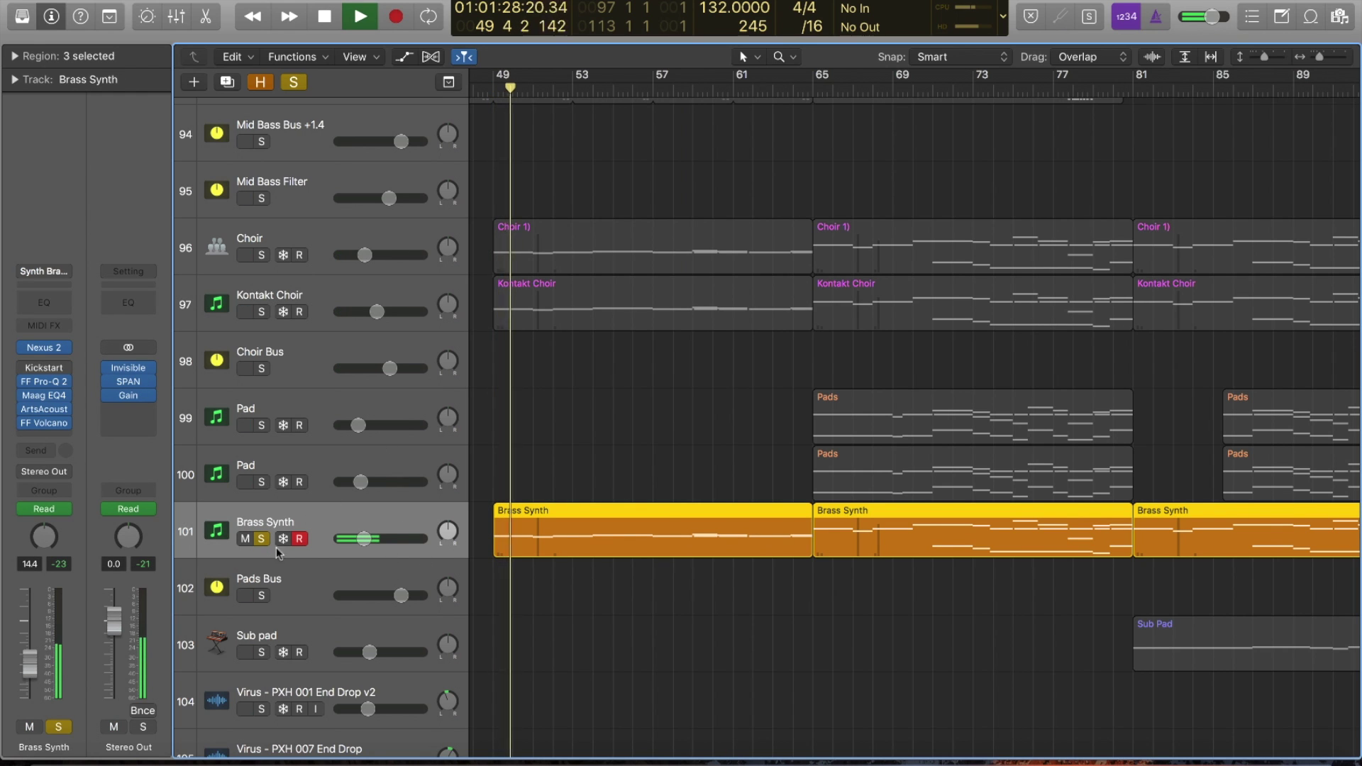
# Step: Open the Brass Synth region at bar 49 in the Piano Roll, close the editor, and clear all solos
pyautogui.doubleClick(517, 534)
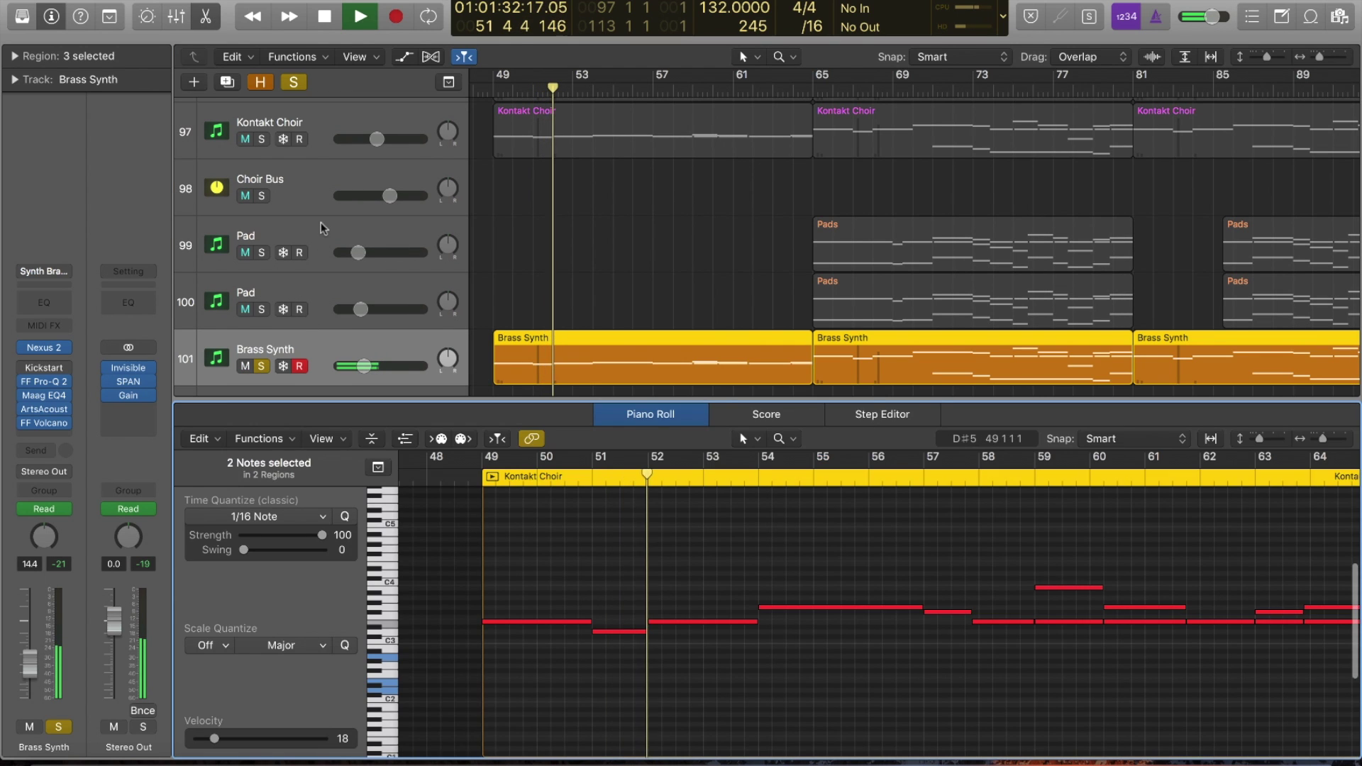
pyautogui.click(206, 16)
pyautogui.click(294, 81)
# Step: Play the Brass Synth in the full mix with the bass and choir tracks in view, and stop at bar 57
pyautogui.press('z')
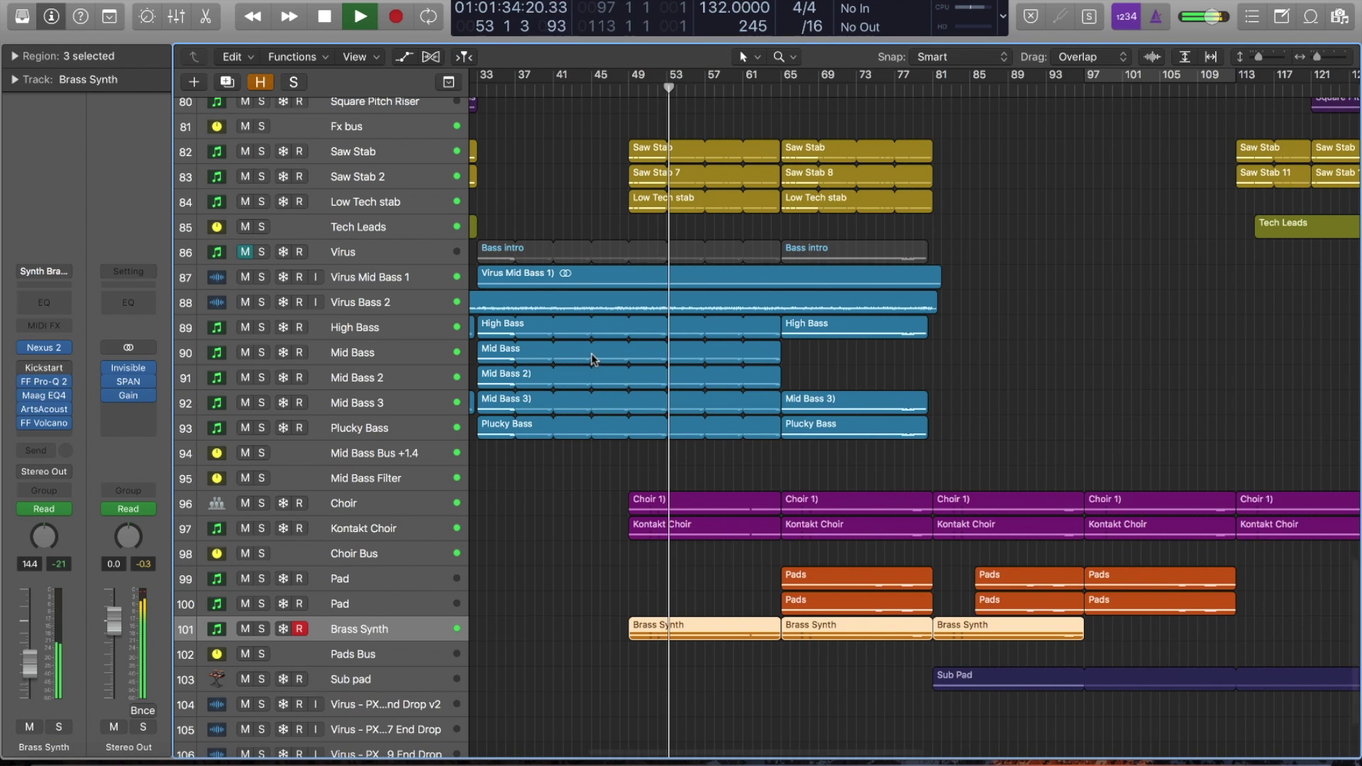
pyautogui.press('z')
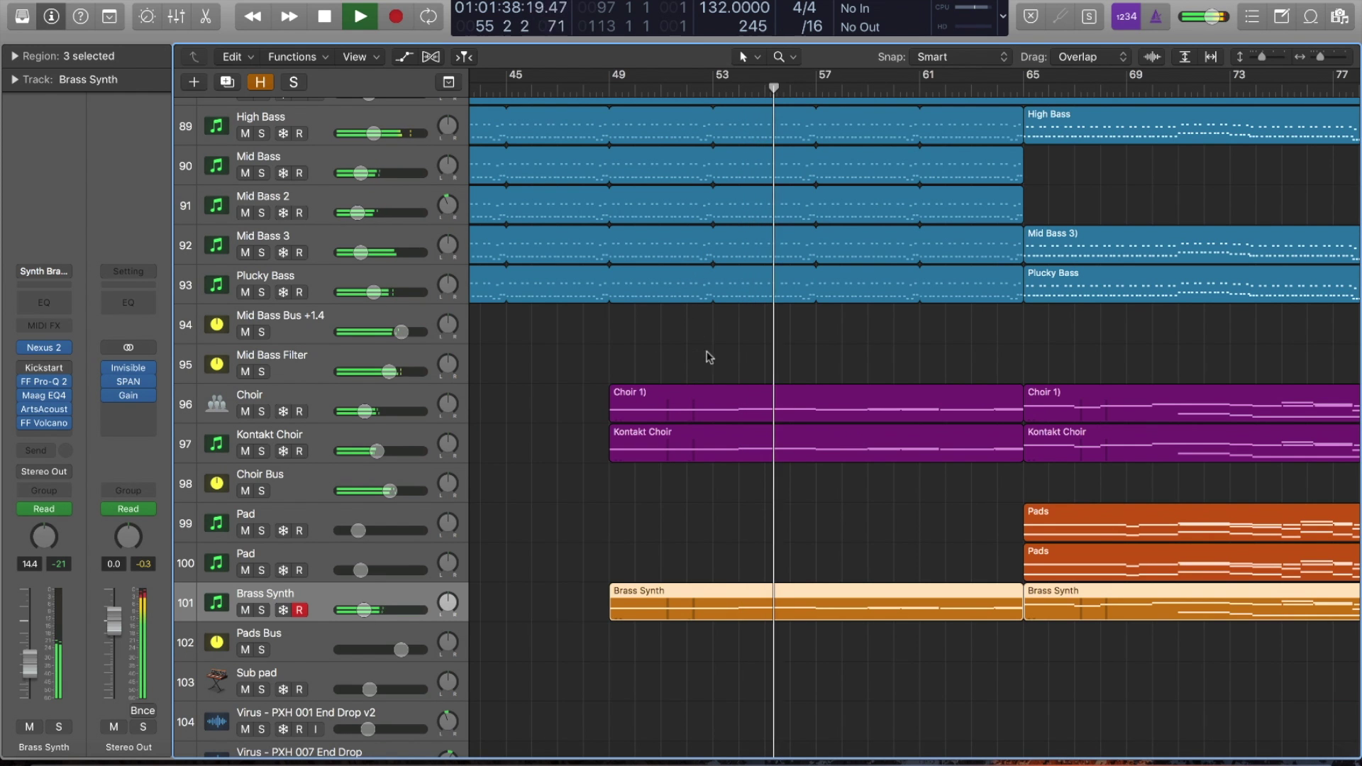
pyautogui.press('z')
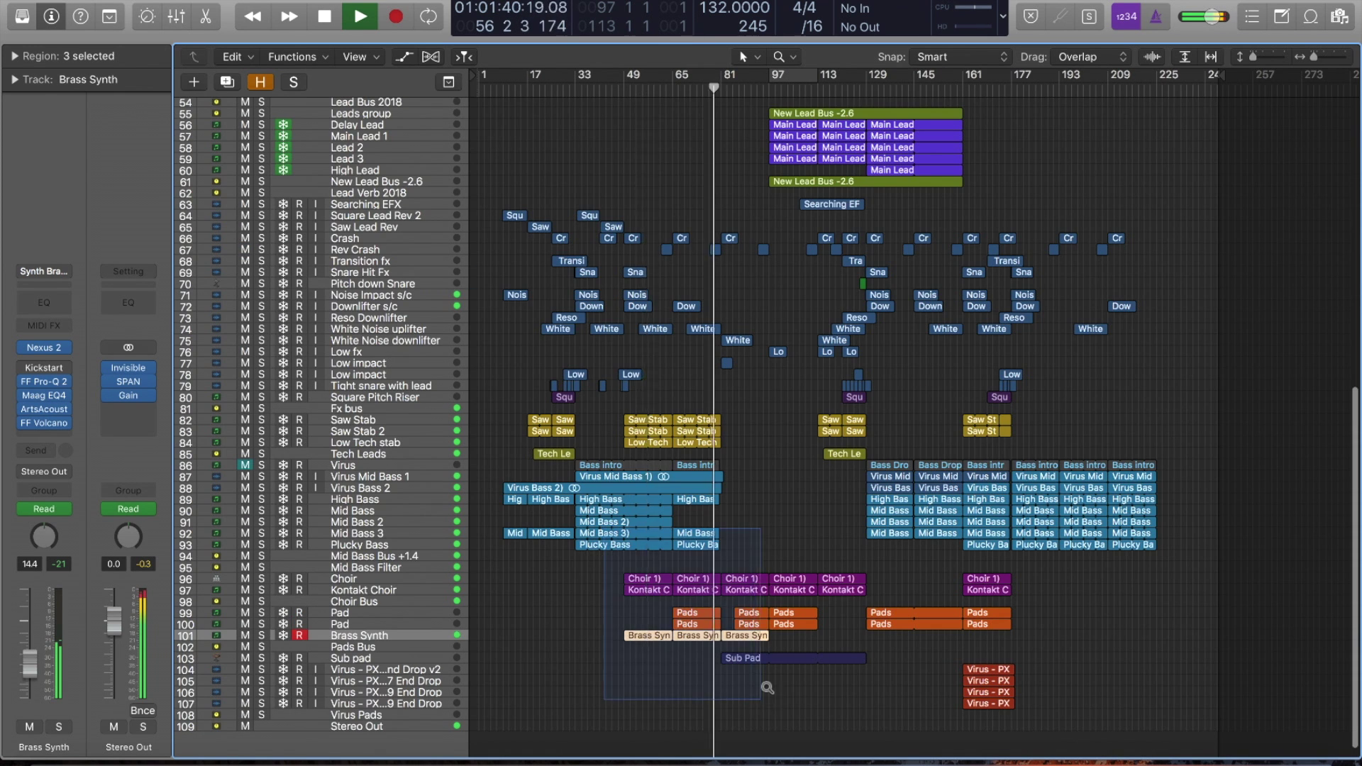
pyautogui.press('z')
pyautogui.hscroll(-2, 629, 256)
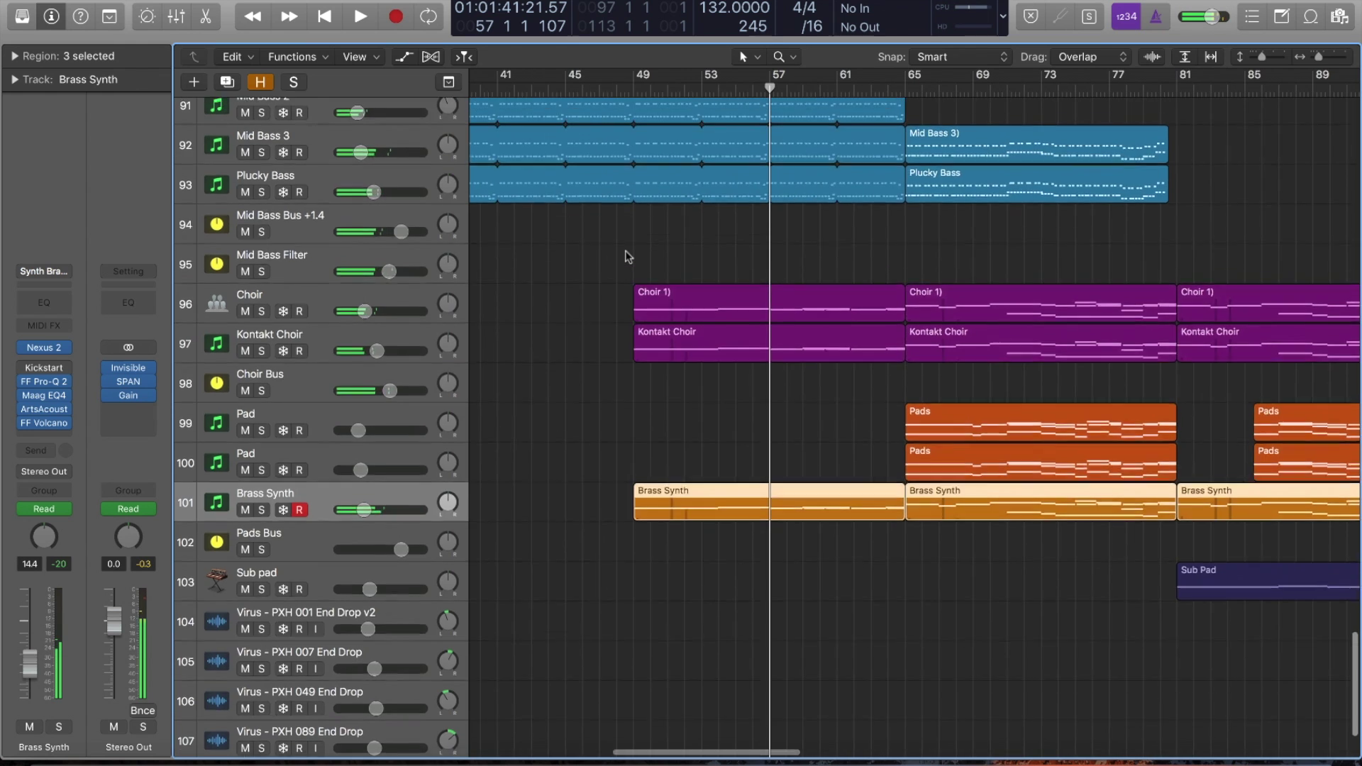
# Step: Select the High Bass region starting at bar 33, view its notes in the Piano Roll, and close the editor
pyautogui.scroll(5, 632, 255)
pyautogui.hscroll(-6, 625, 195)
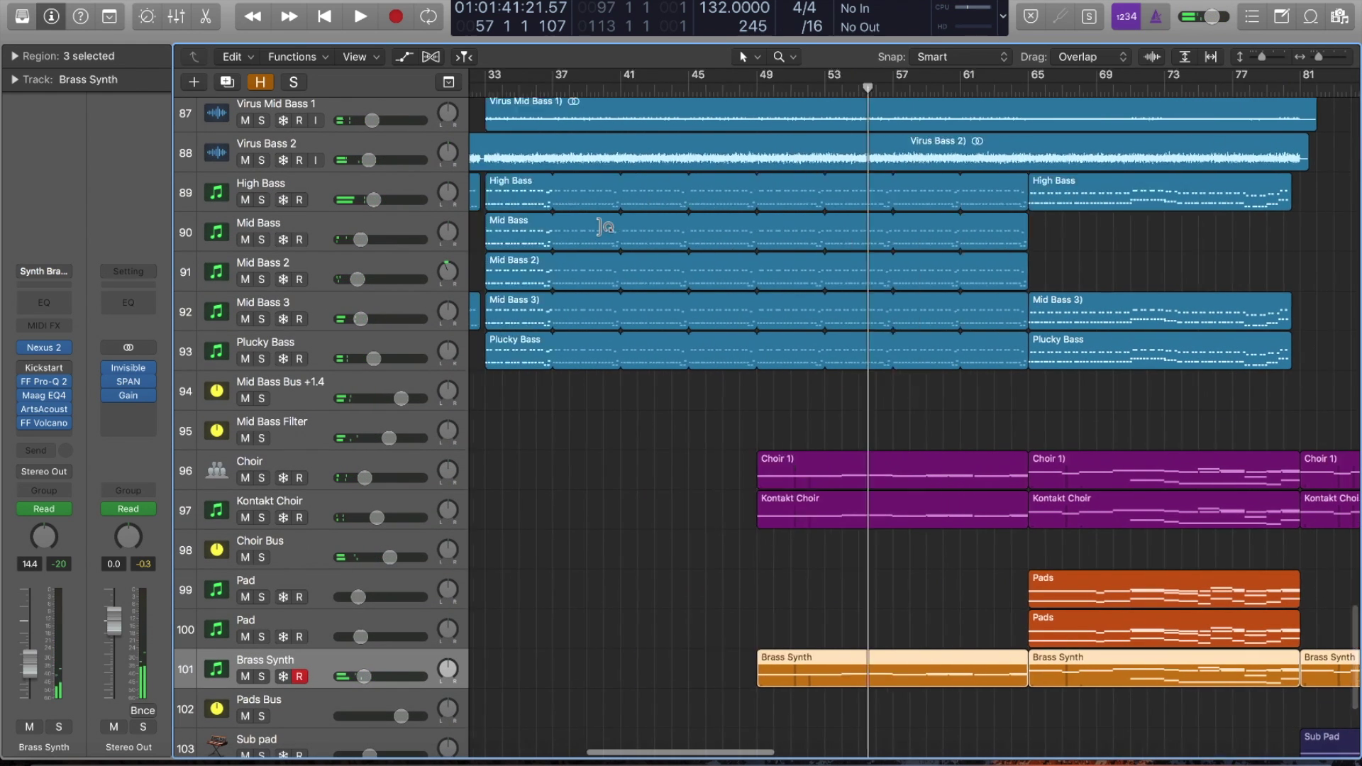
pyautogui.click(603, 206)
pyautogui.press('p')
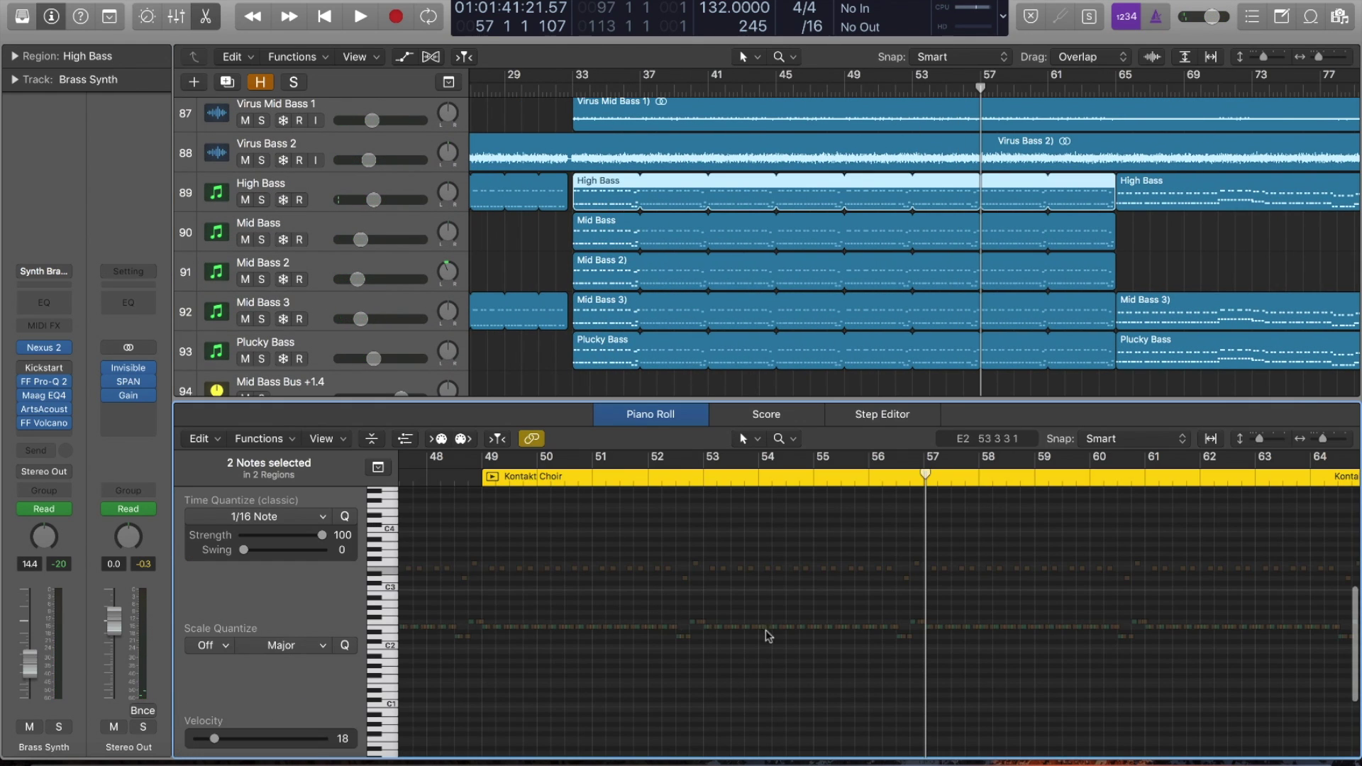
pyautogui.press('p')
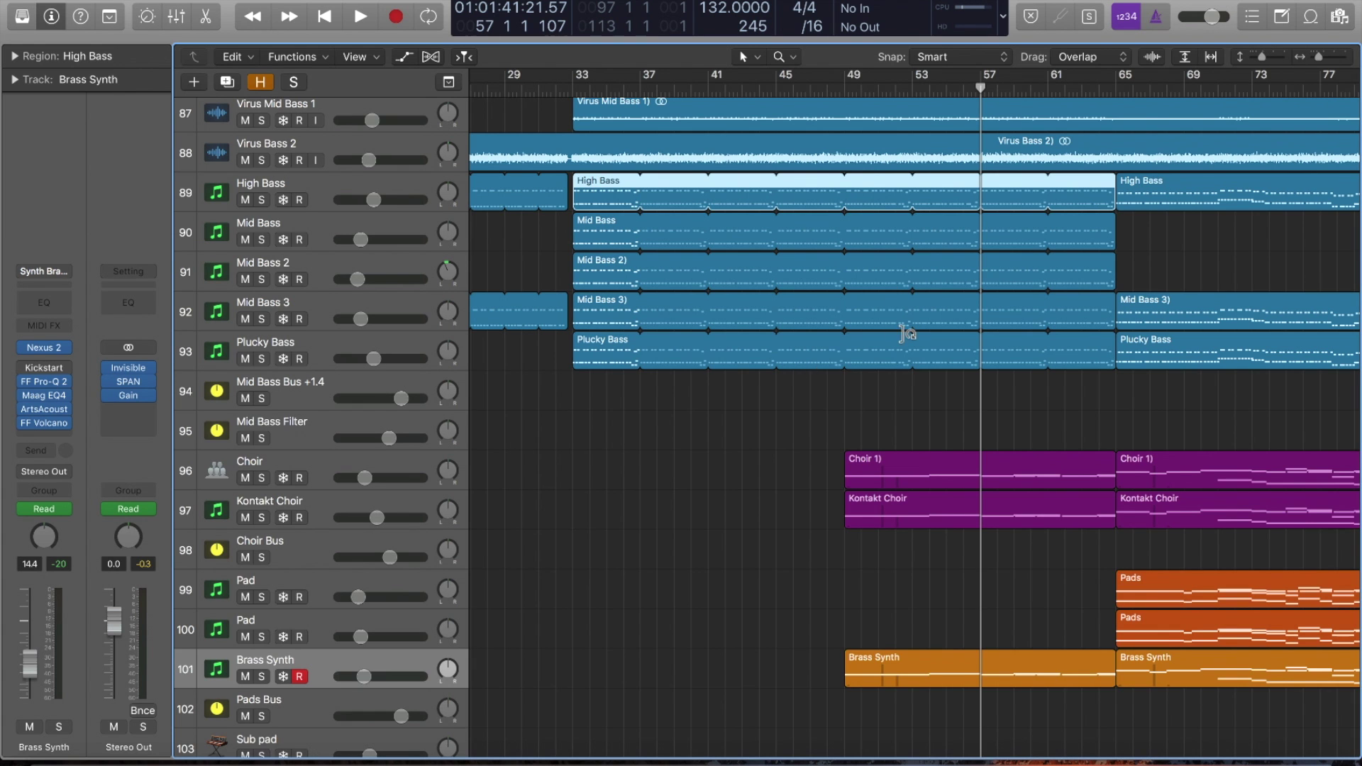
# Step: Move the playhead to bar 64 and look over where the bass, percussion, clap, hat and kick regions end or continue
pyautogui.hscroll(5, 694, 379)
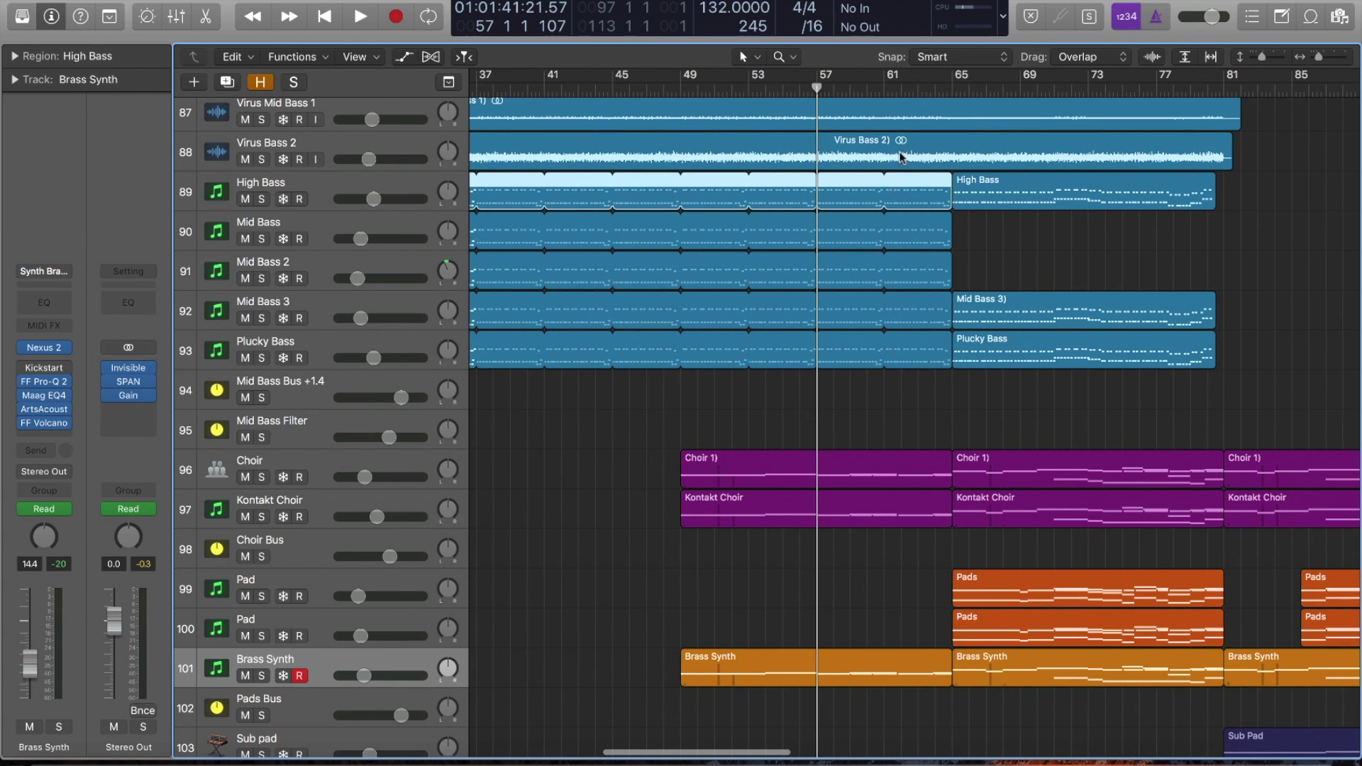
pyautogui.hscroll(4, 872, 234)
pyautogui.scroll(3, 823, 327)
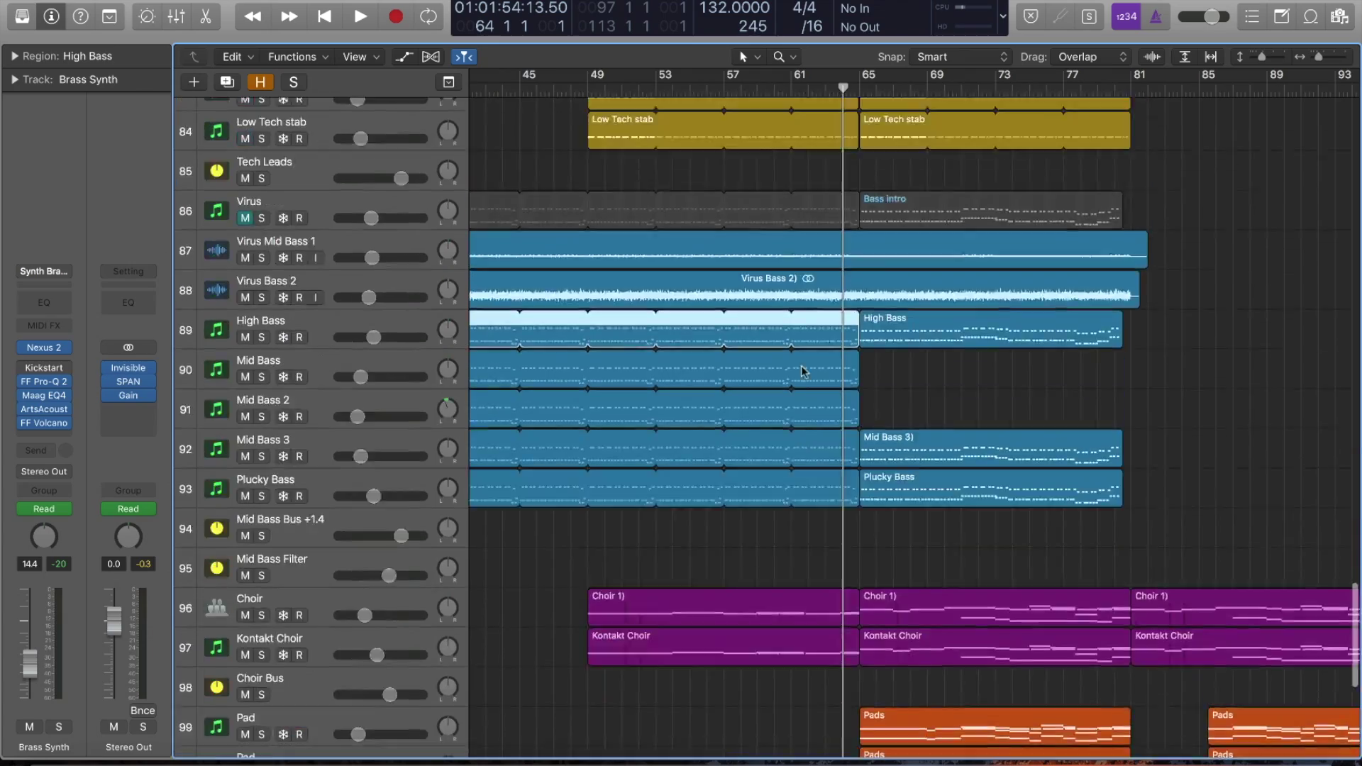
pyautogui.scroll(20, 802, 365)
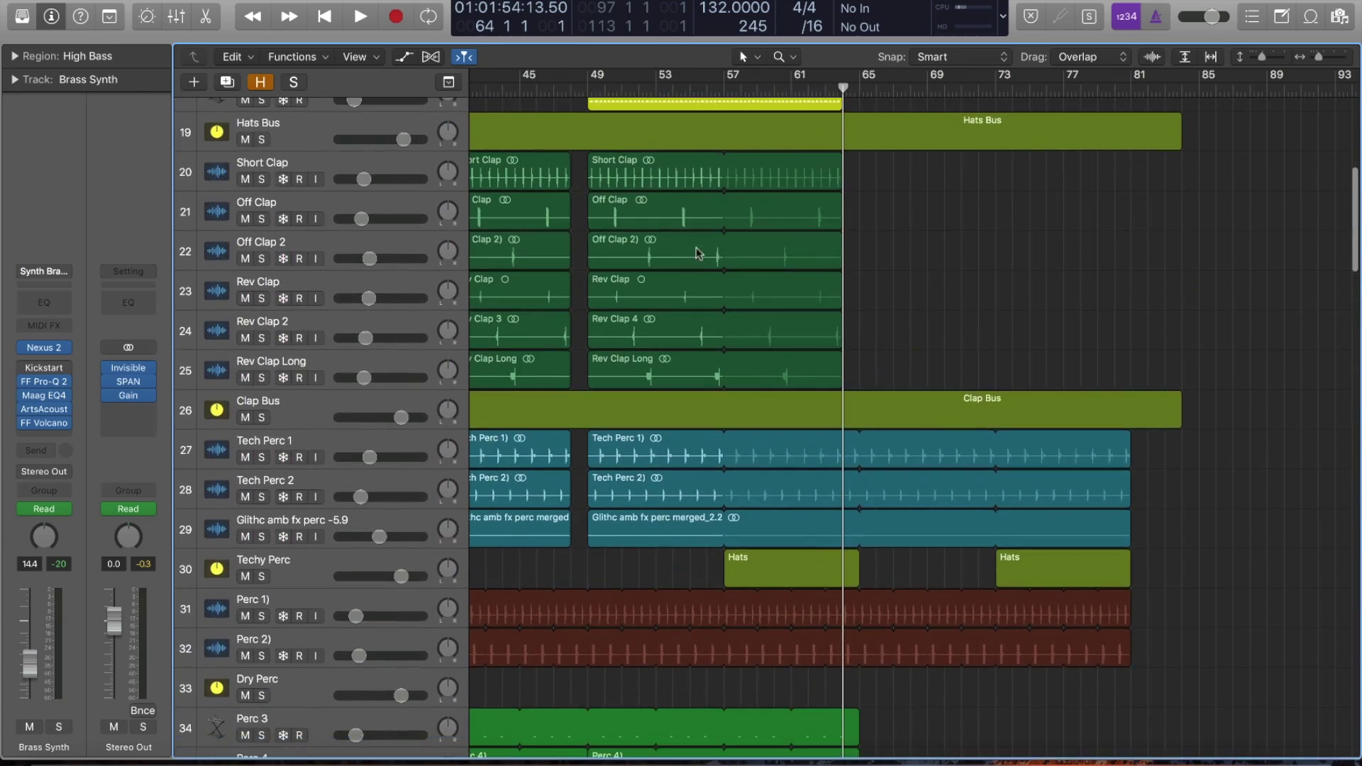
pyautogui.scroll(10, 709, 284)
pyautogui.scroll(-4, 710, 398)
pyautogui.scroll(-3, 922, 497)
pyautogui.scroll(5, 745, 268)
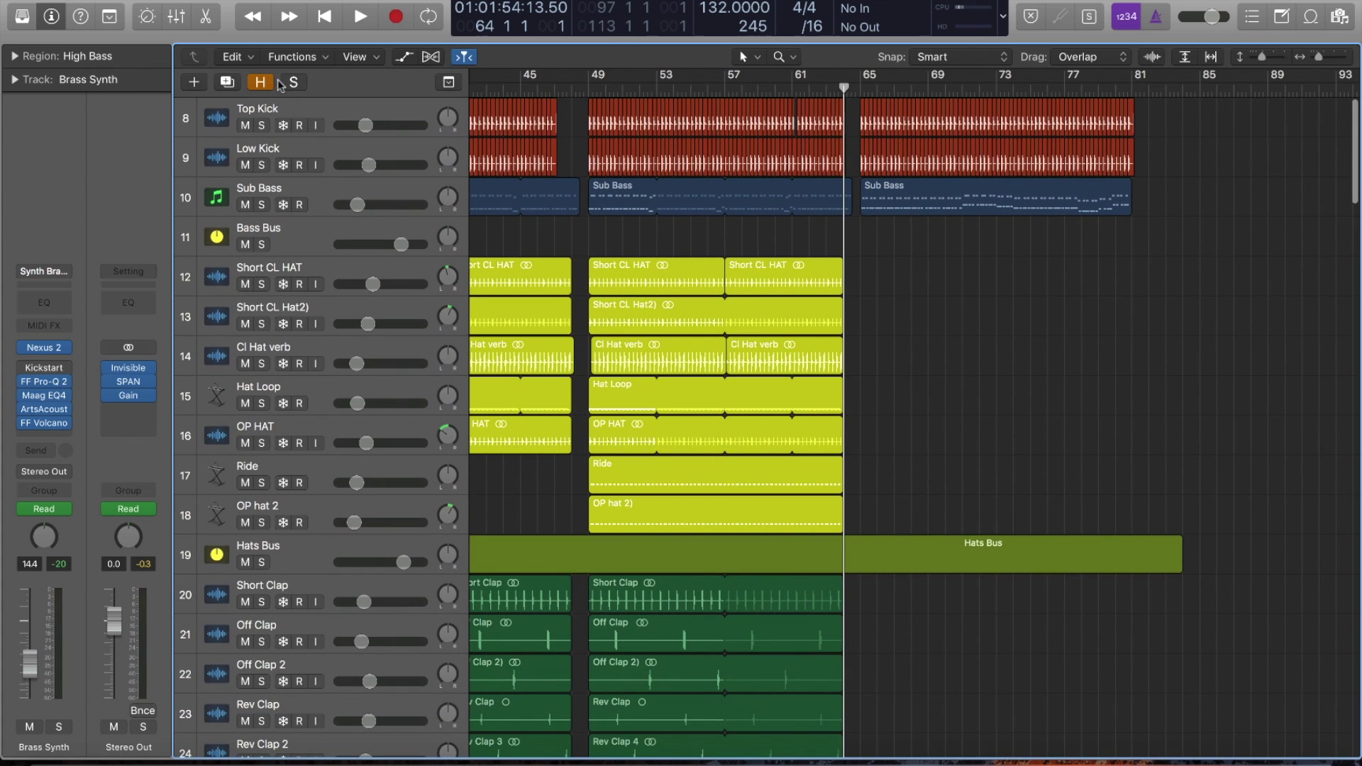
# Step: Select the Low Kick track, show the filter automation of the kicks and Sub Bass, and hide the automation
pyautogui.click(326, 156)
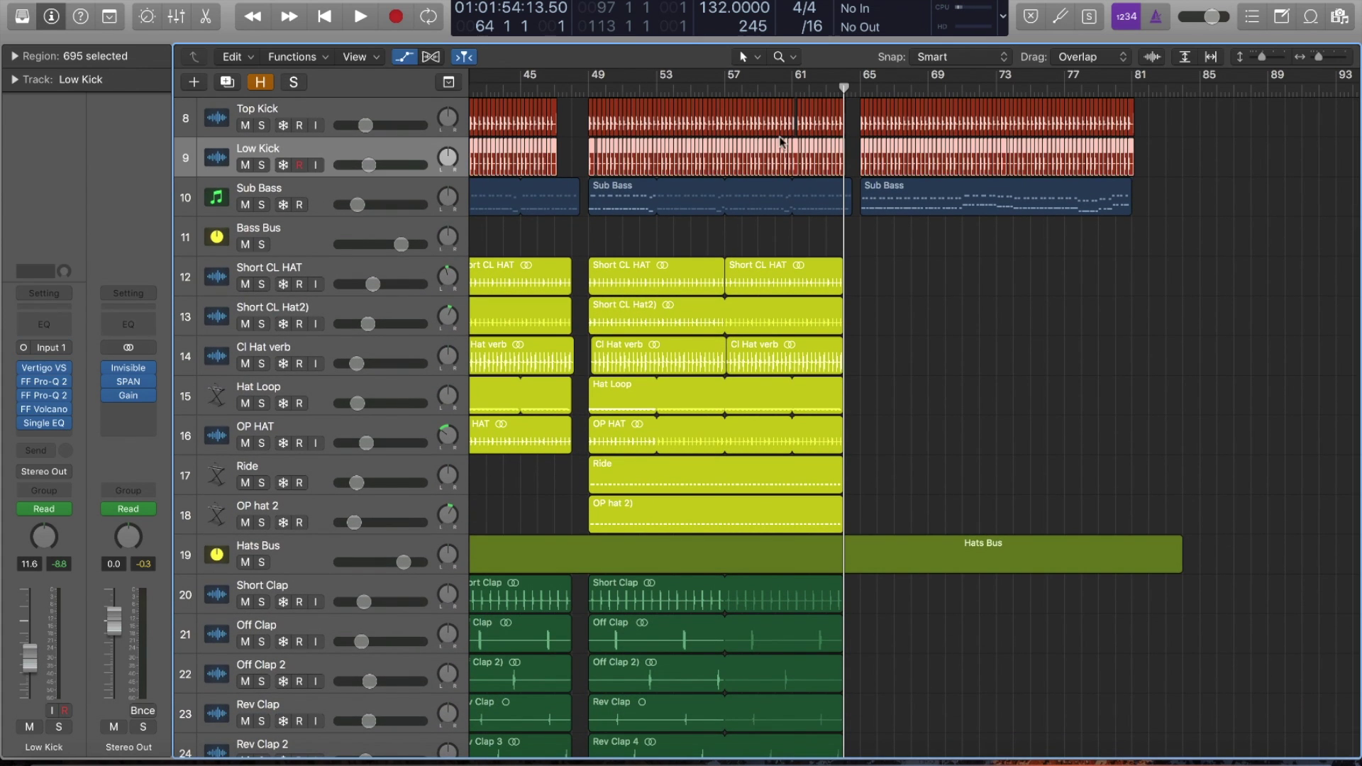
pyautogui.press('a')
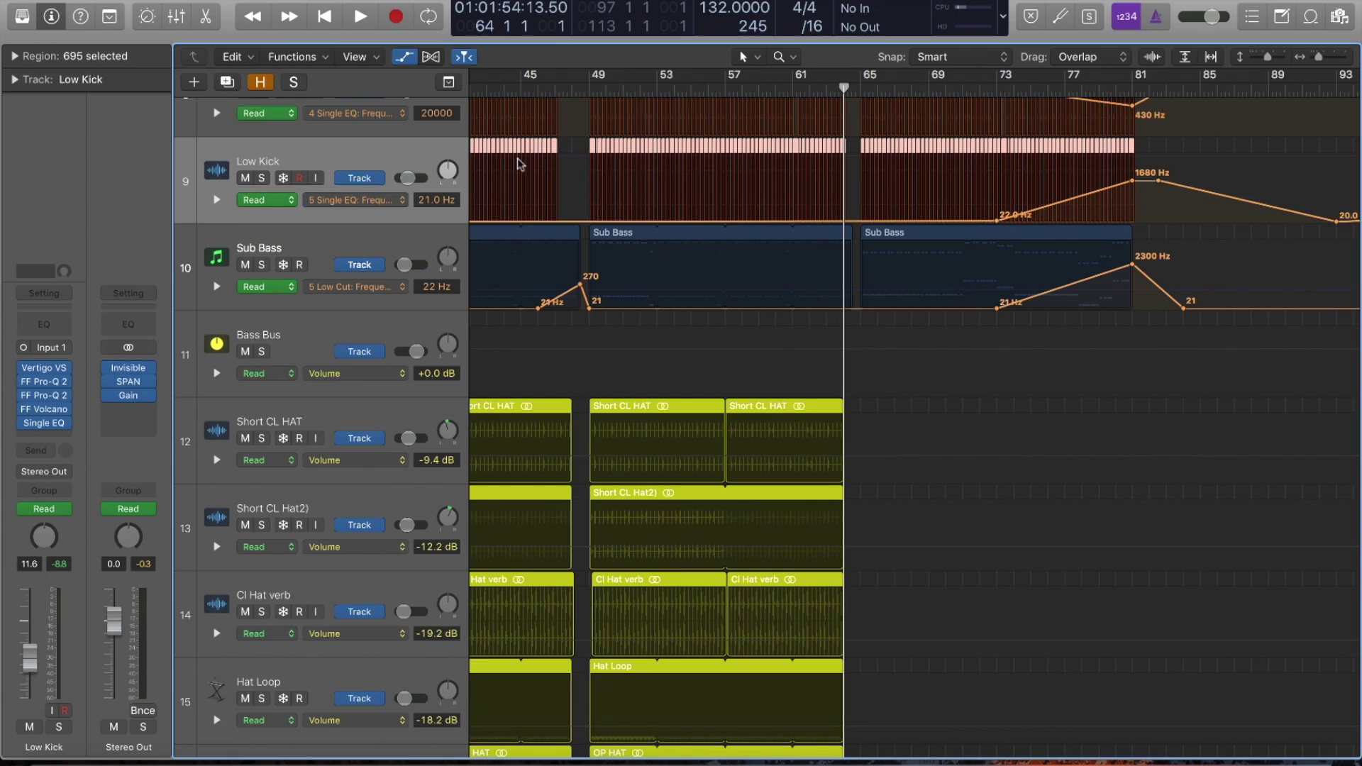
pyautogui.scroll(2, 709, 284)
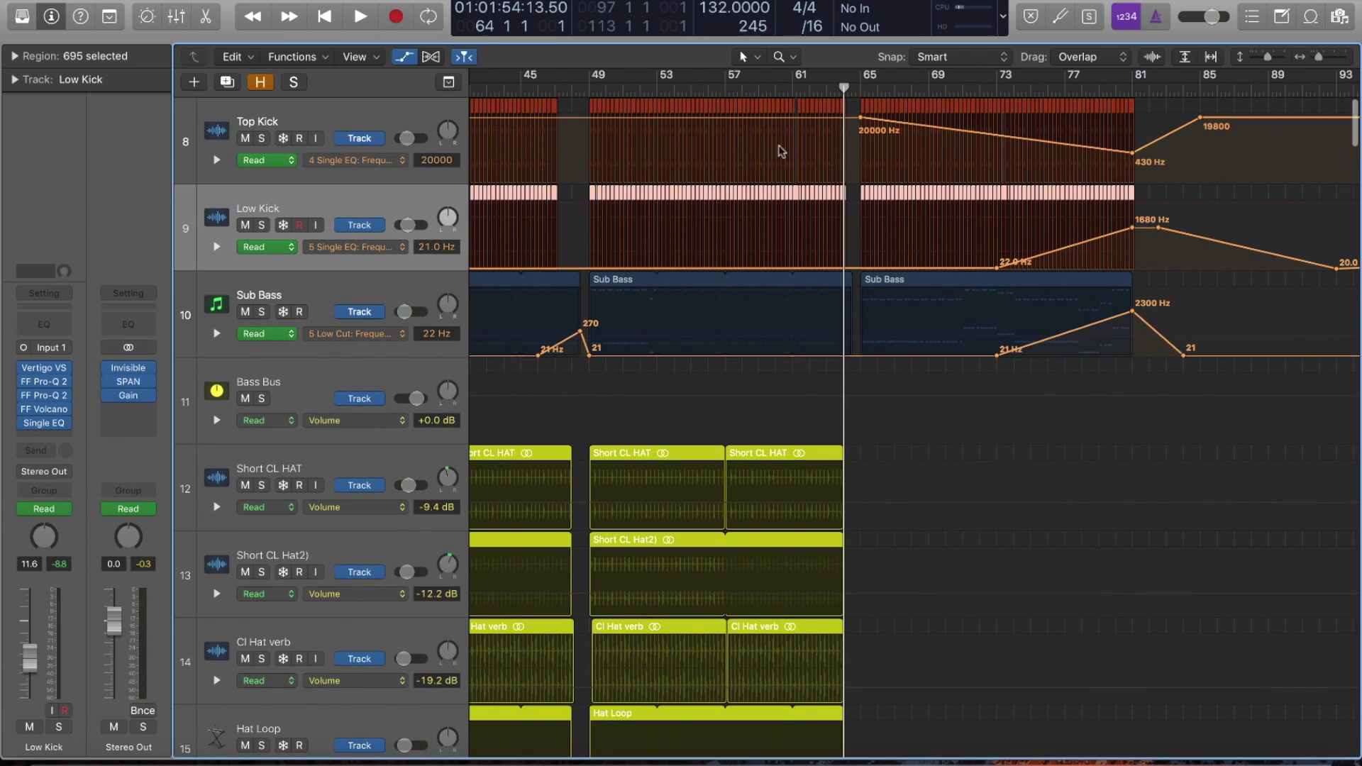
pyautogui.press('a')
# Step: Bring the Virus DD Pluck Intro DRY new pattern track into close view with the playhead at bar 65
pyautogui.scroll(-20, 878, 361)
pyautogui.press('z')
pyautogui.press('z')
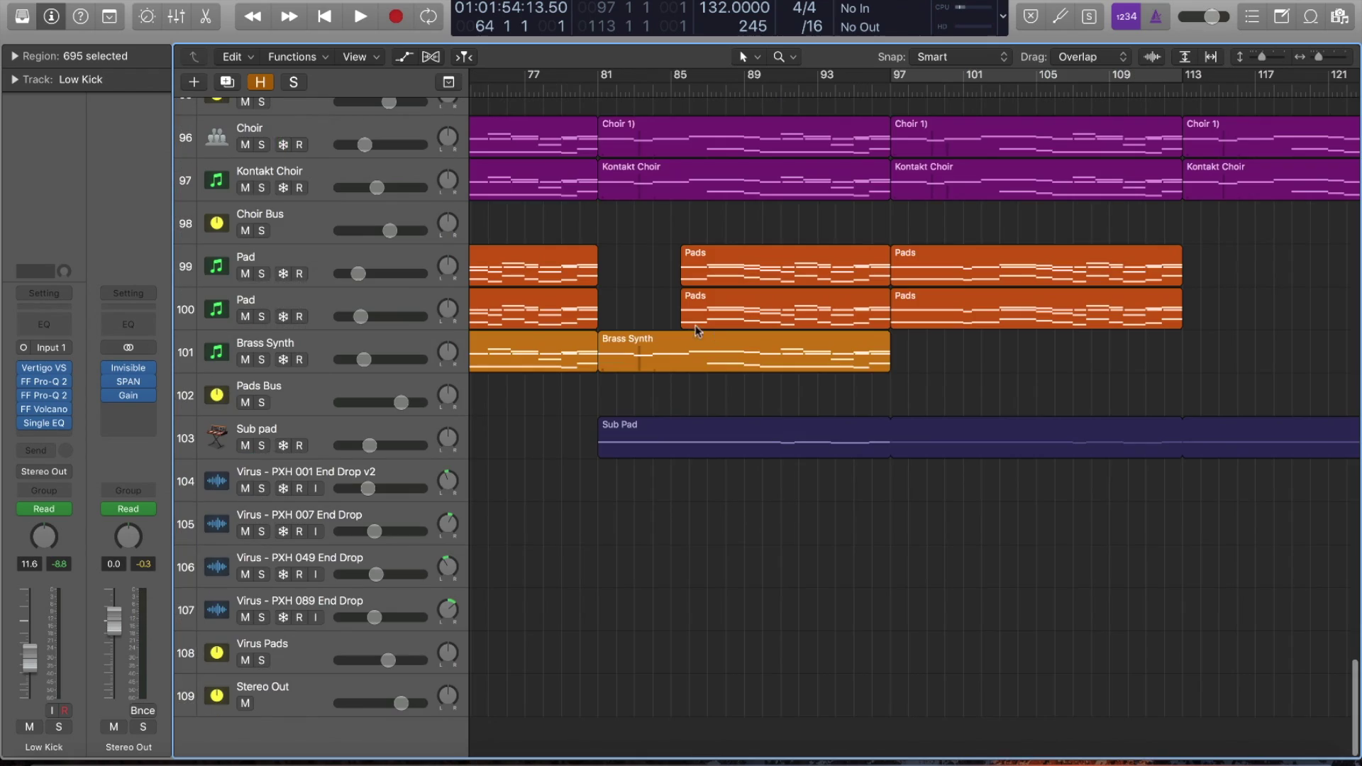
pyautogui.press('z')
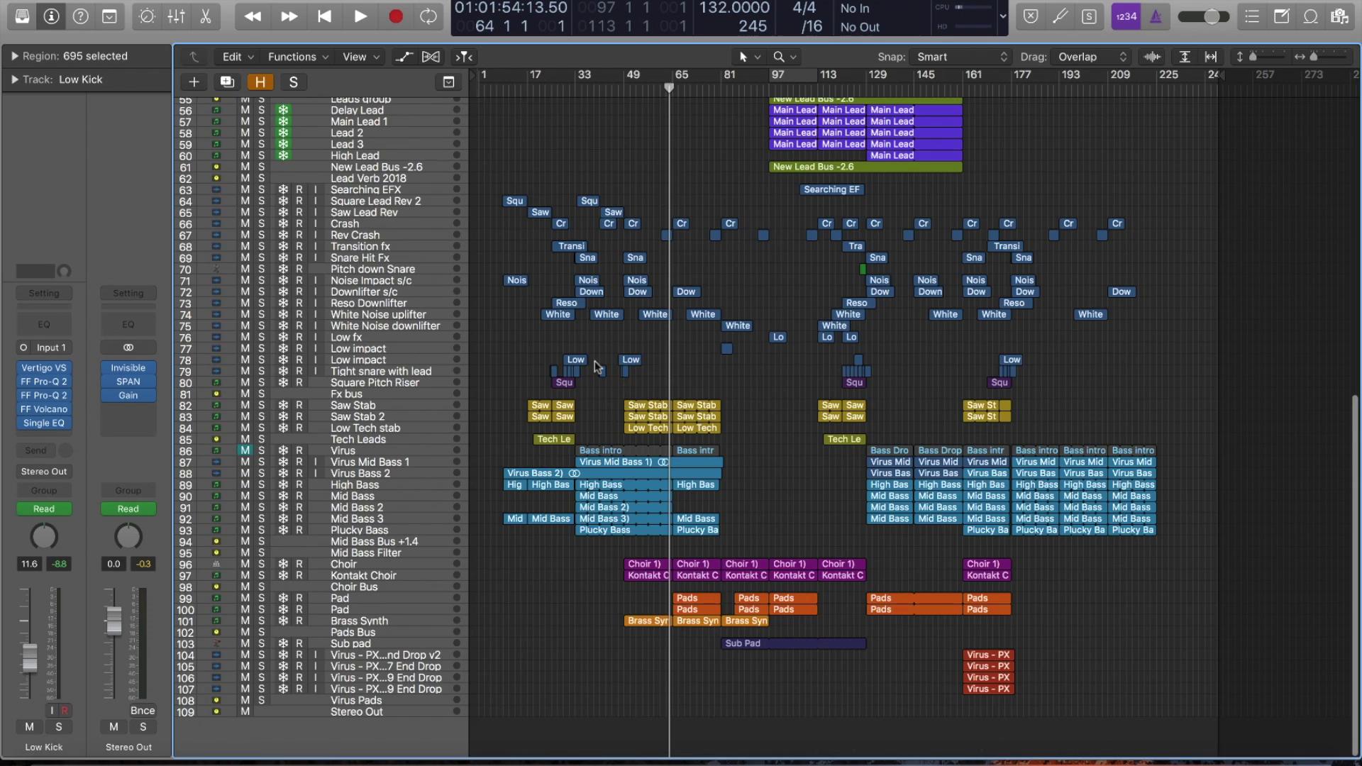
pyautogui.press('z')
pyautogui.scroll(15, 738, 365)
pyautogui.moveTo(697, 257); pyautogui.dragTo(942, 416)
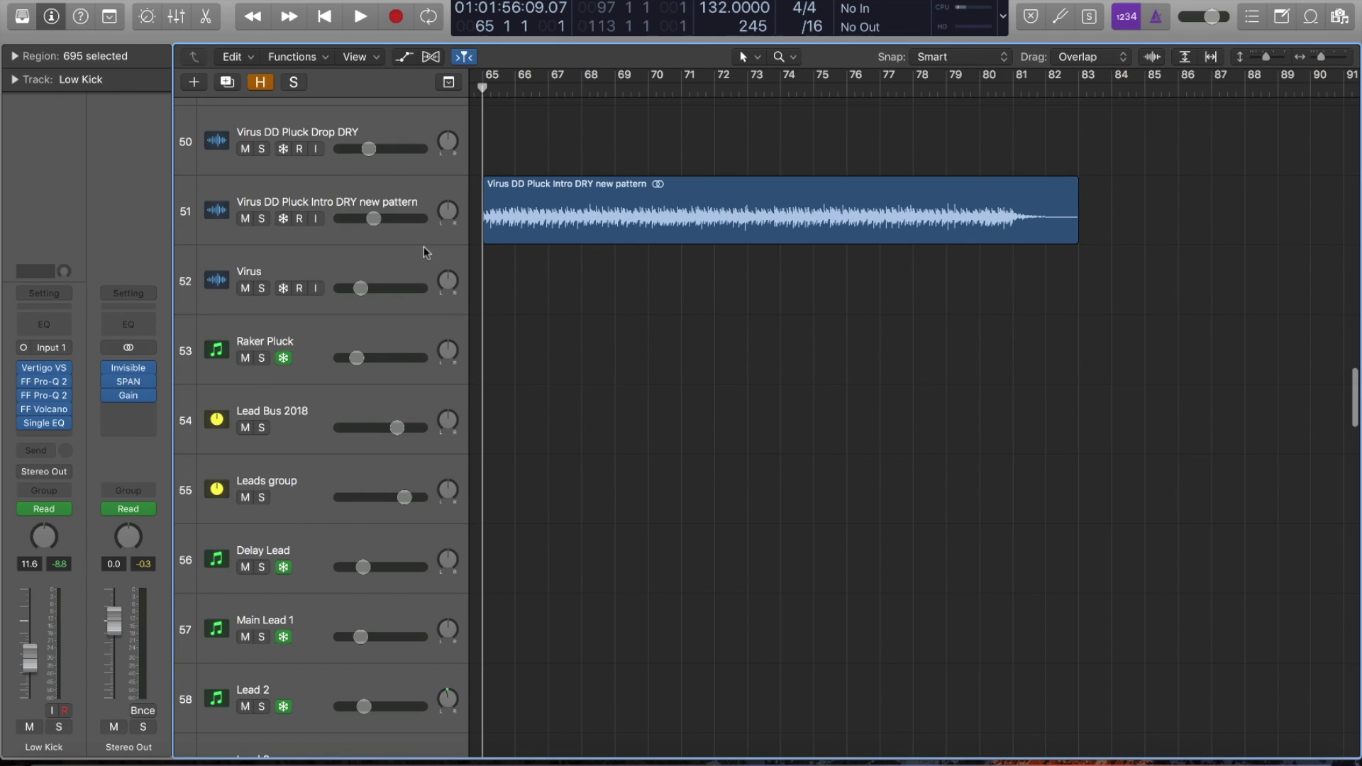
# Step: Solo and select the Virus DD Pluck Intro DRY new pattern track and play it from bar 65
pyautogui.click(262, 218)
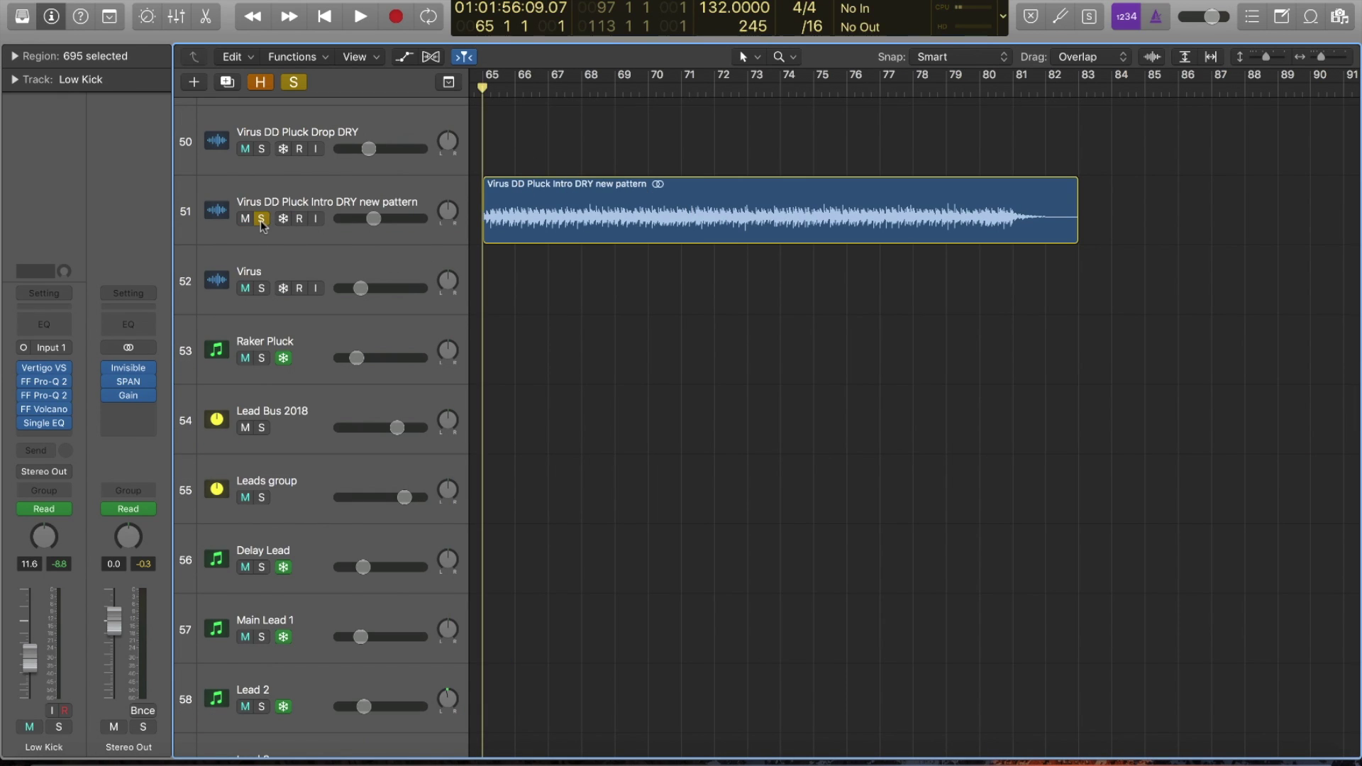
pyautogui.press('space')
pyautogui.click(328, 193)
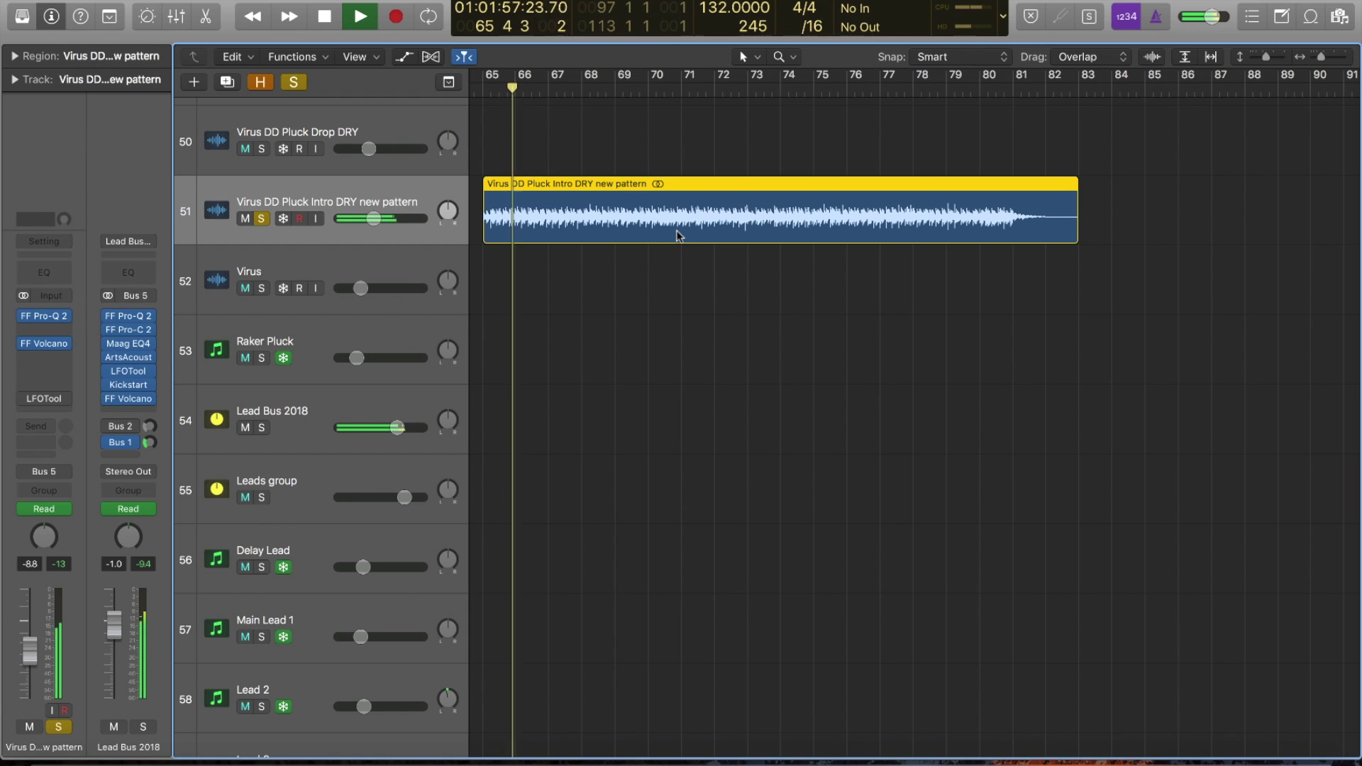
# Step: Clear the solo and replay the whole mix from shortly before bar 65 with the bass, choir and pad tracks in view
pyautogui.press('z')
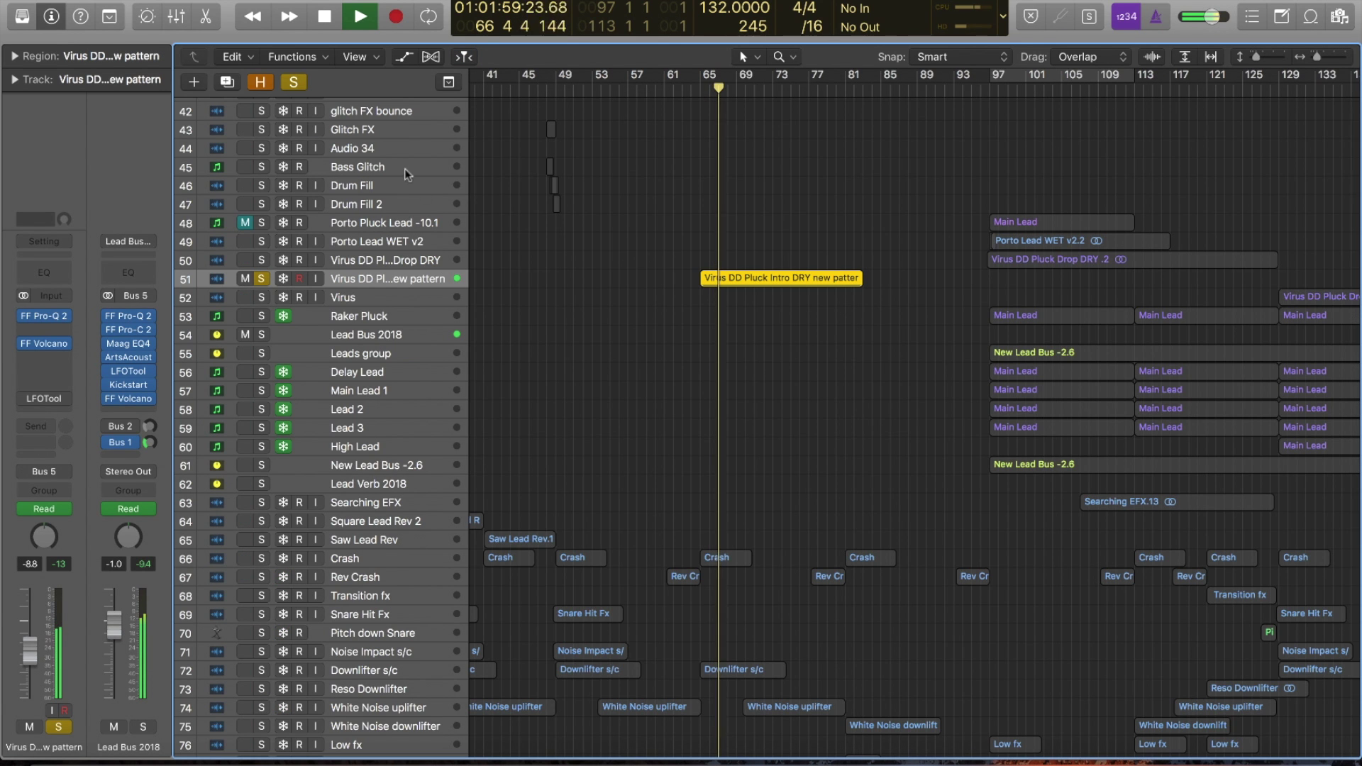
pyautogui.press('space')
pyautogui.click(293, 82)
pyautogui.click(684, 89)
pyautogui.press('space')
pyautogui.scroll(-10, 718, 462)
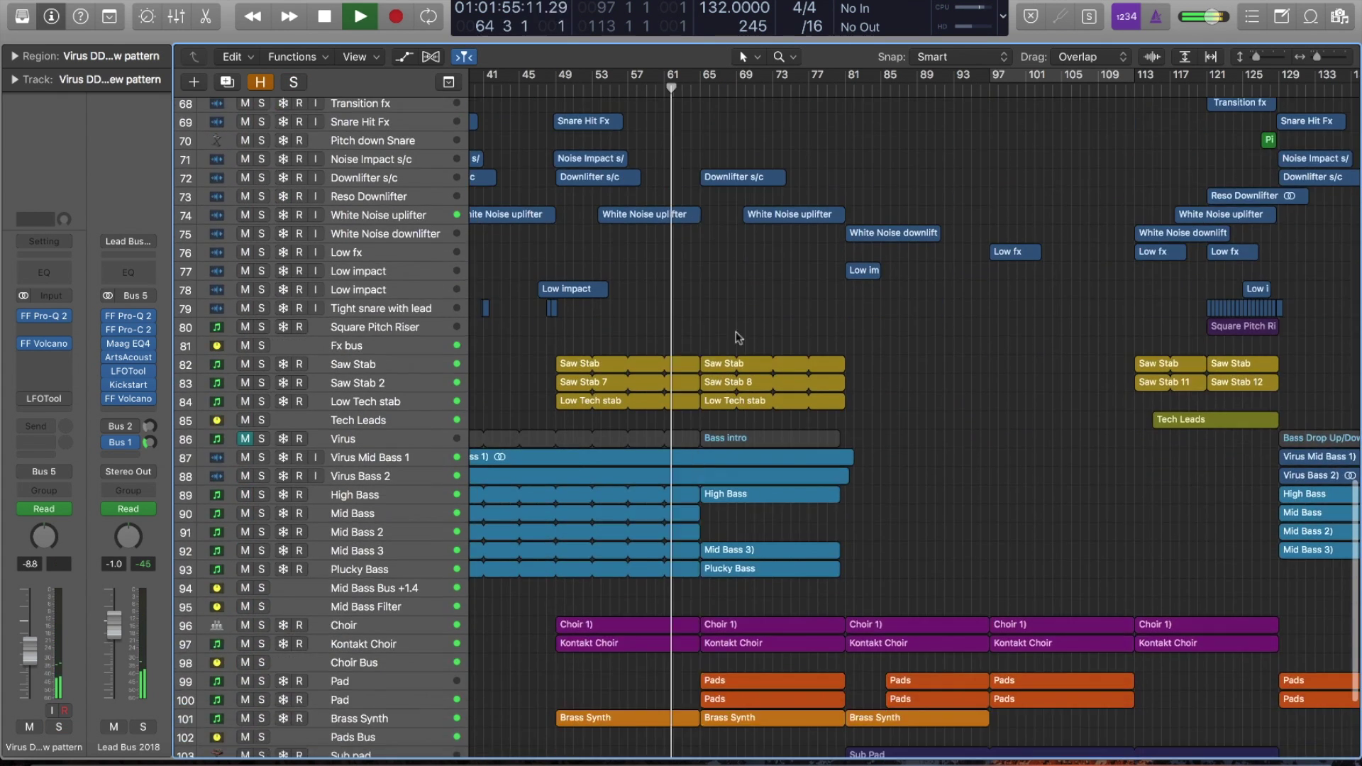
# Step: Select the Mid Bass Filter track, show its cutoff automation, and view and close its UAD Moog Multimode Filter during playback
pyautogui.press('z')
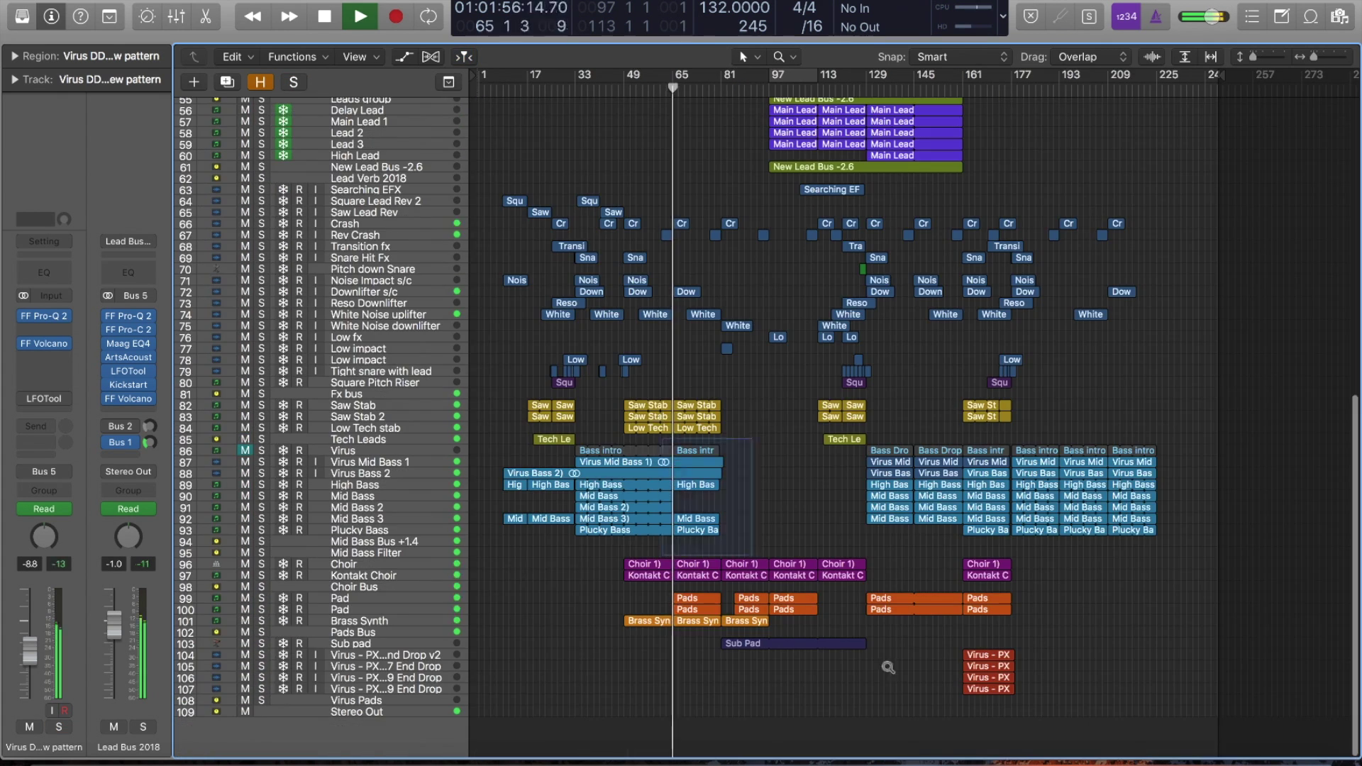
pyautogui.keyDown('ctrl'); pyautogui.keyDown('alt'); pyautogui.click(888, 668); pyautogui.keyUp('alt'); pyautogui.keyUp('ctrl')
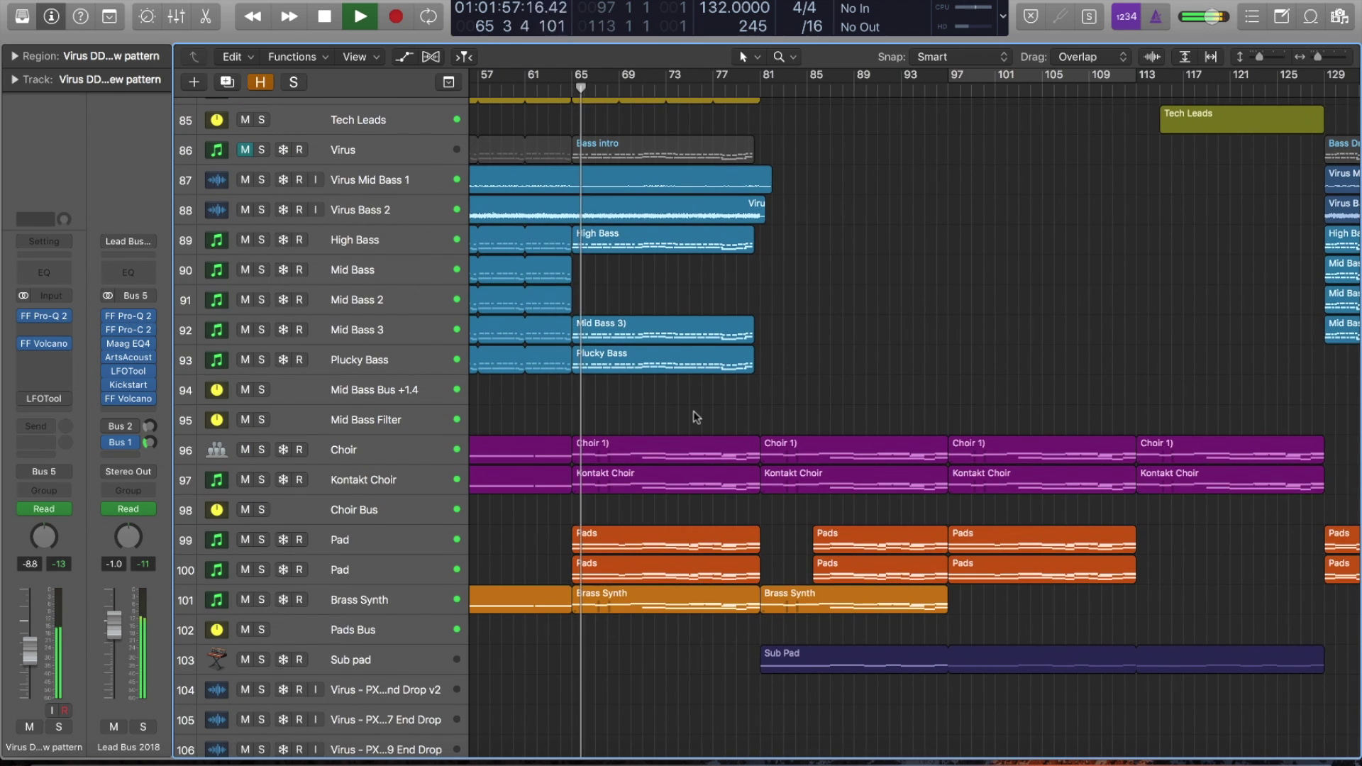
pyautogui.click(339, 392)
pyautogui.click(361, 420)
pyautogui.press('a')
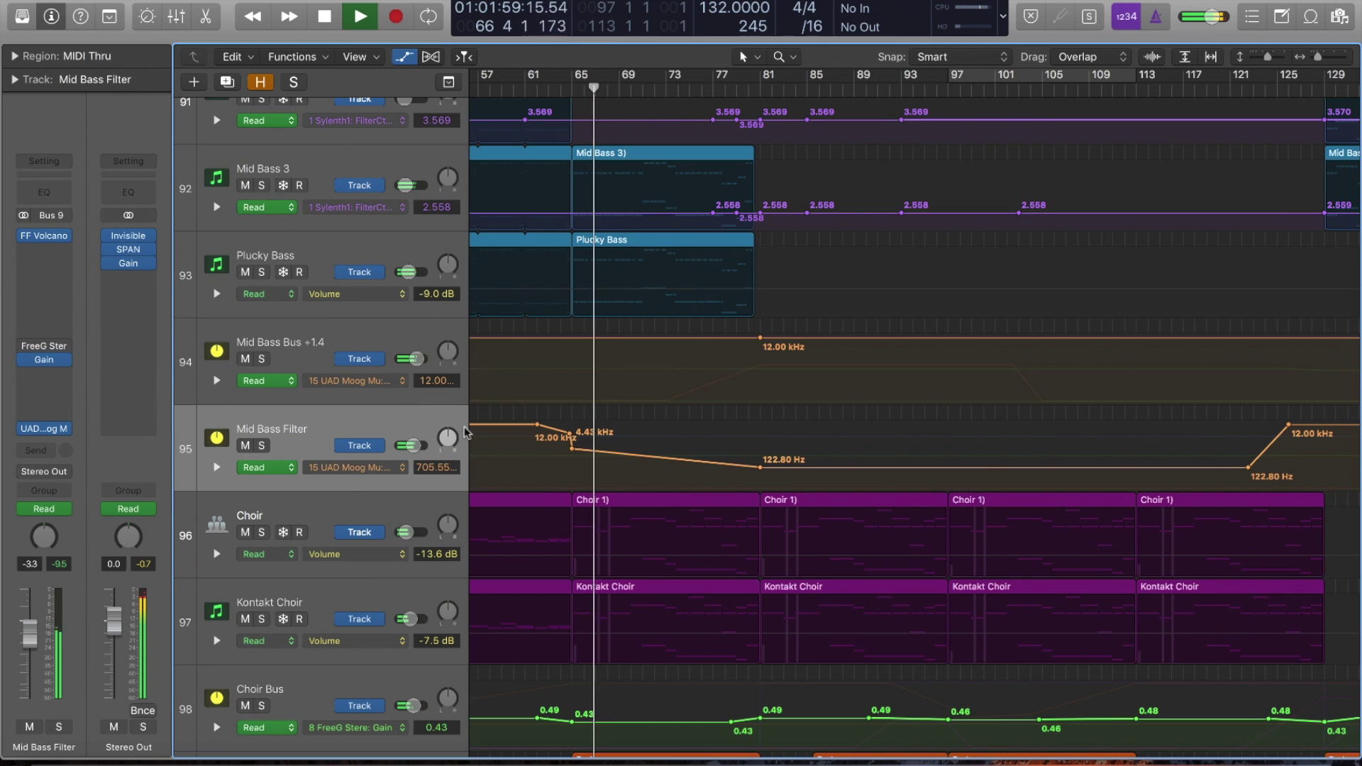
pyautogui.click(47, 429)
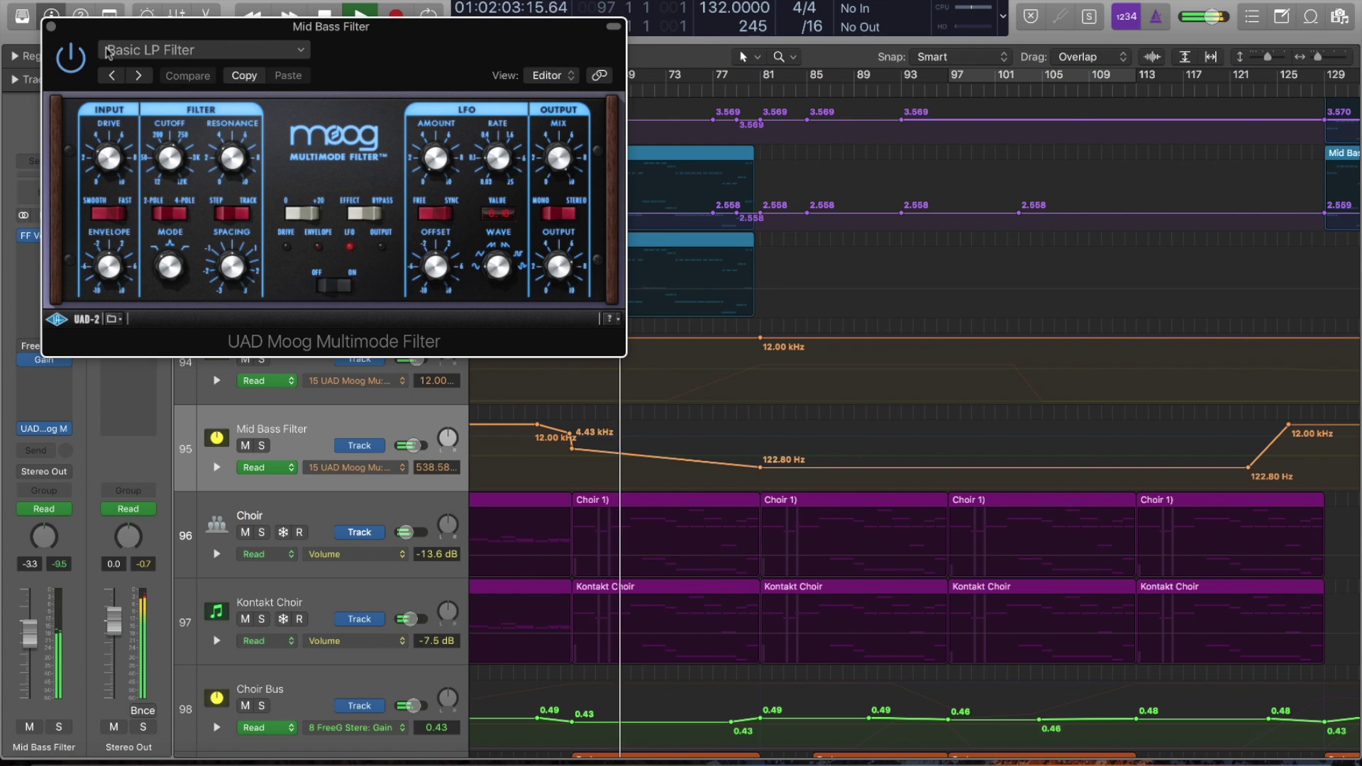
pyautogui.press('super+w')
# Step: Examine the automation on the Choir Bus, Pad, Brass Synth and Mid Bass tracks, and hide the automation
pyautogui.scroll(-5, 567, 270)
pyautogui.scroll(-1, 589, 287)
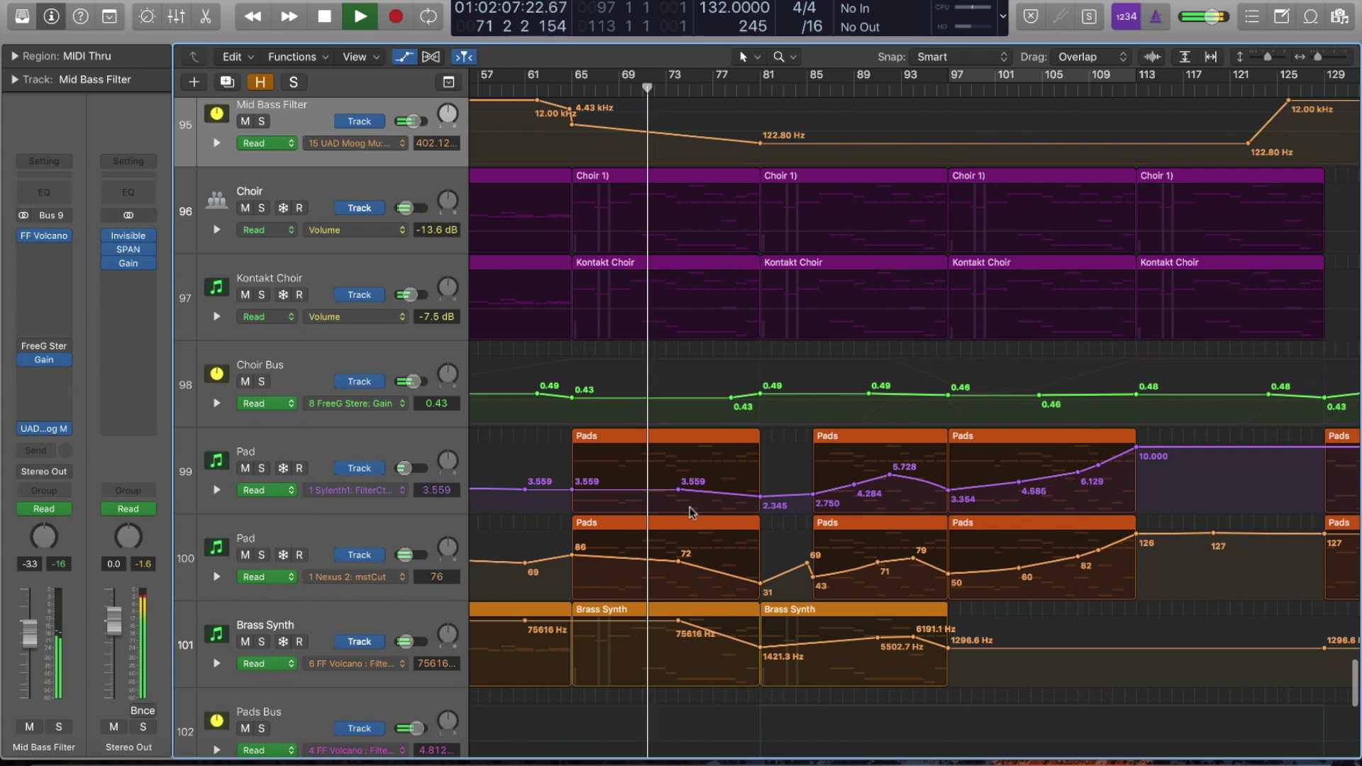
pyautogui.scroll(12, 684, 489)
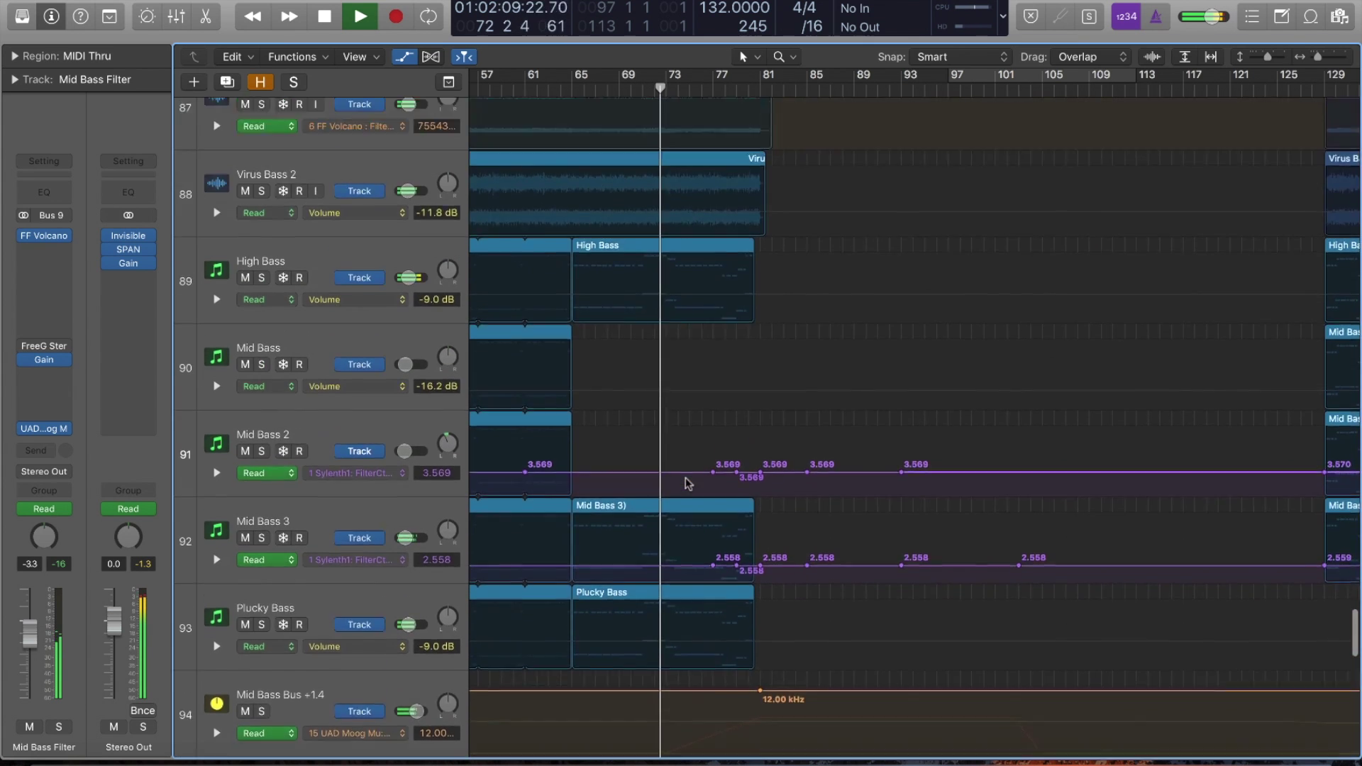
pyautogui.press('a')
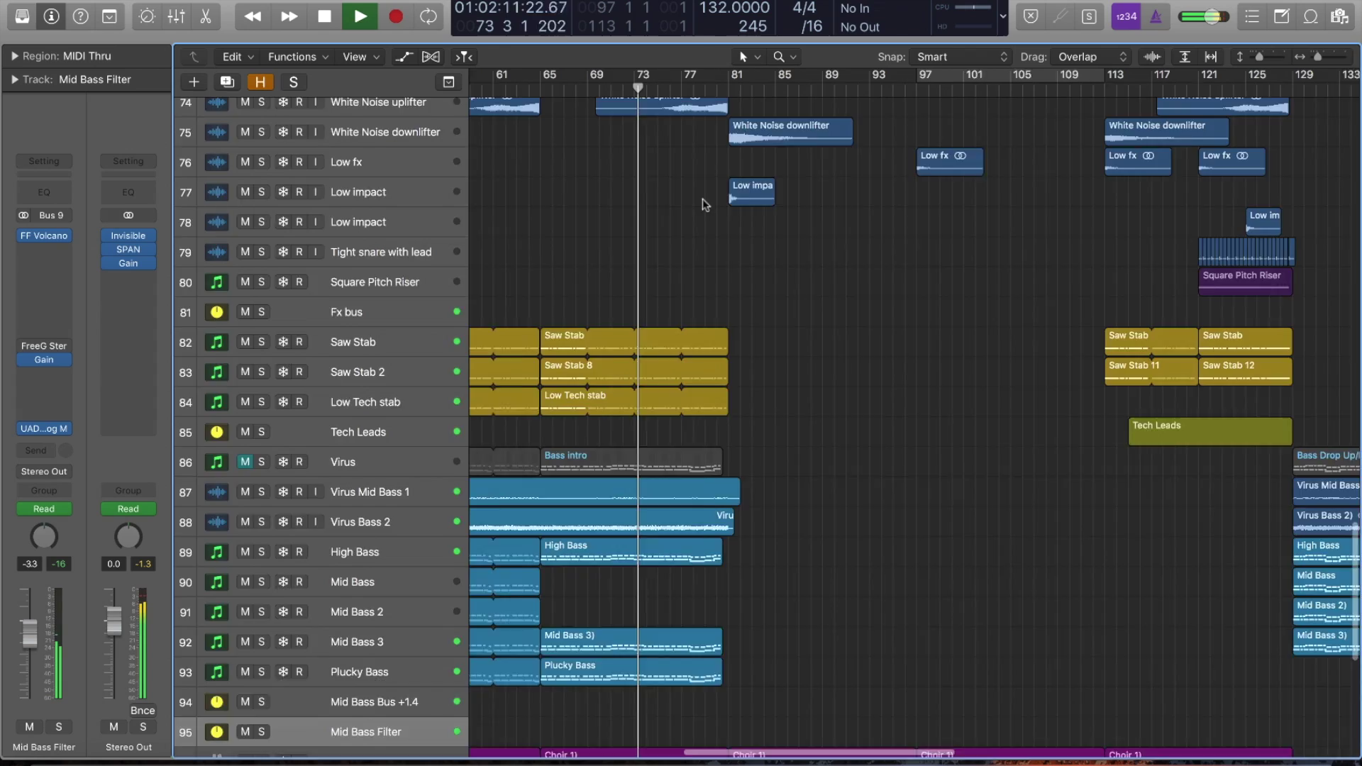
# Step: Look over the lead and percussion tracks playing up to the breakdown, stop playback, and place the playhead at bar 81
pyautogui.scroll(20, 702, 198)
pyautogui.scroll(12, 709, 112)
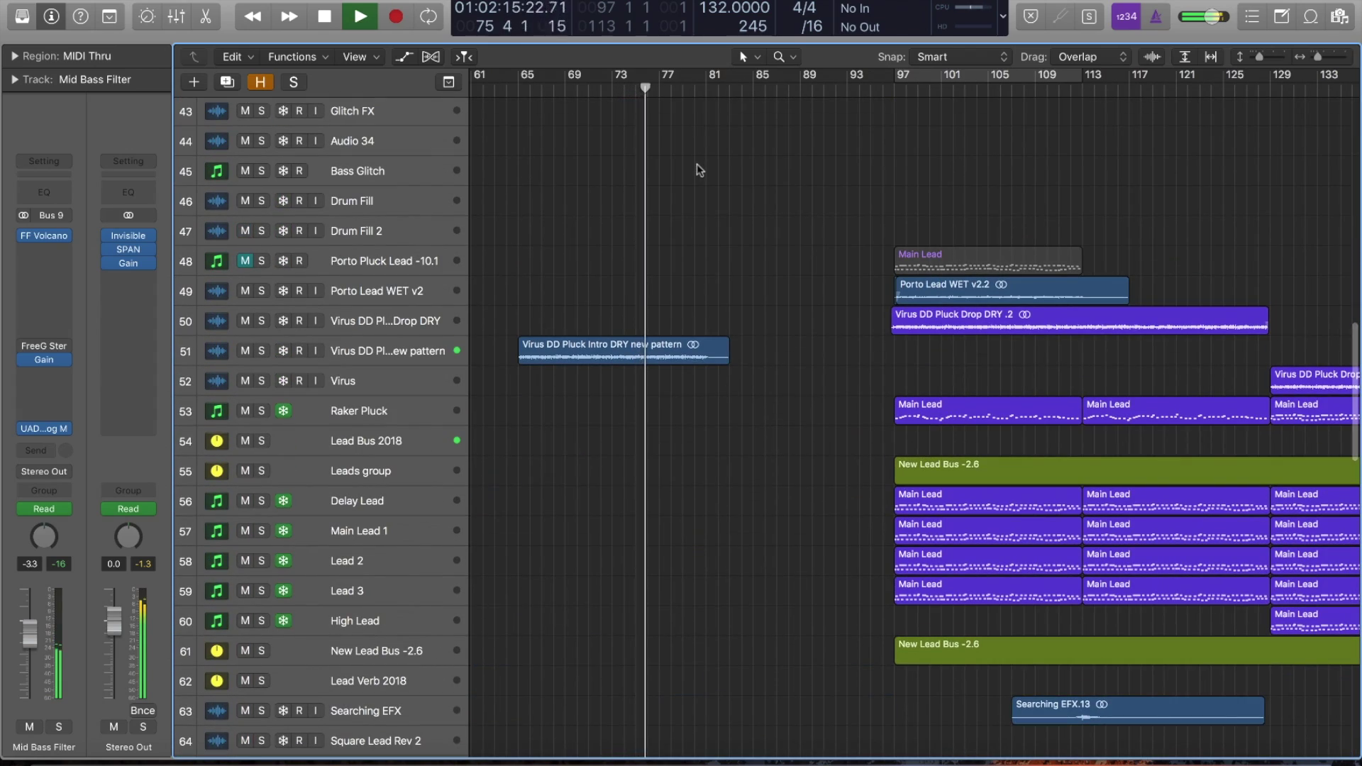
pyautogui.scroll(7, 699, 170)
pyautogui.press('Return')
pyautogui.press('space')
pyautogui.scroll(20, 699, 170)
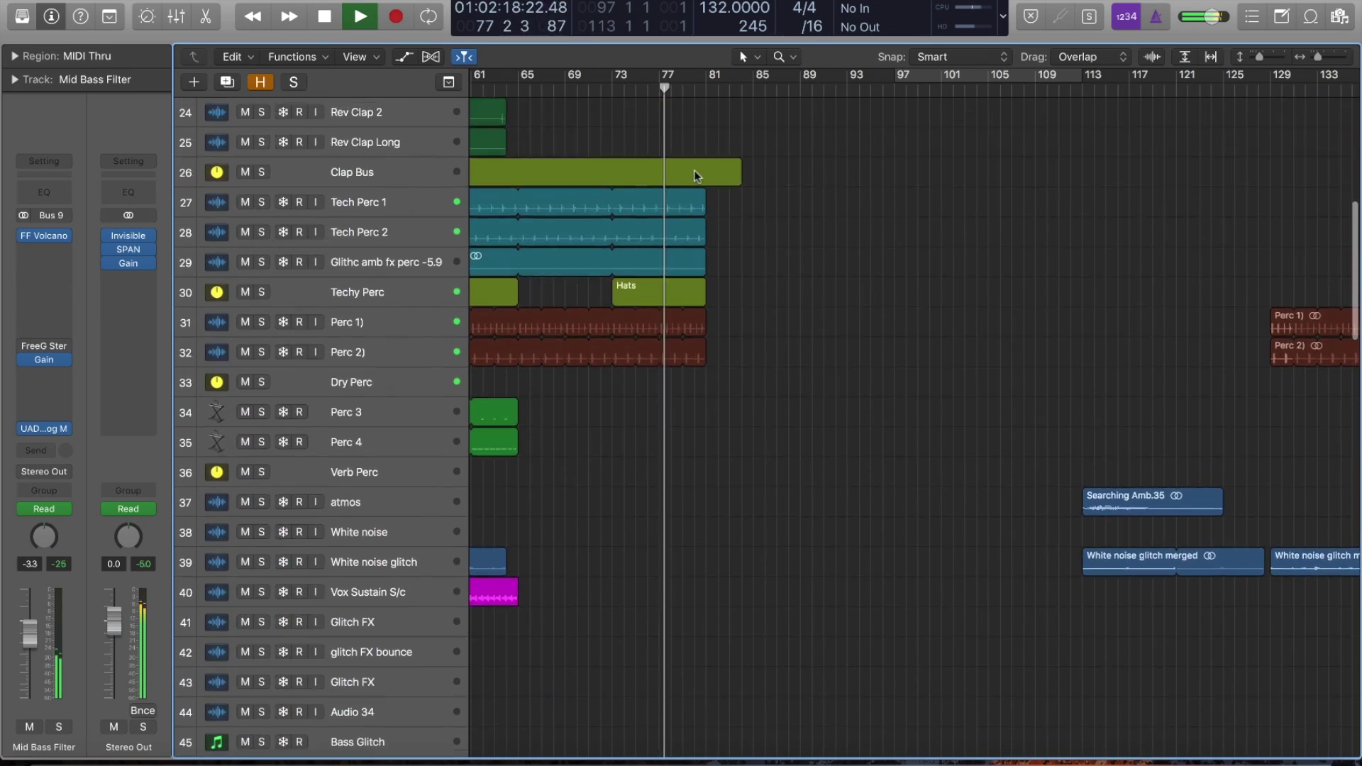
pyautogui.click(706, 84)
# Step: Bring the Choir, Pad, Brass Synth and Sub Pad tracks into view around bar 81 and select the Brass Synth region starting there
pyautogui.scroll(-20, 702, 156)
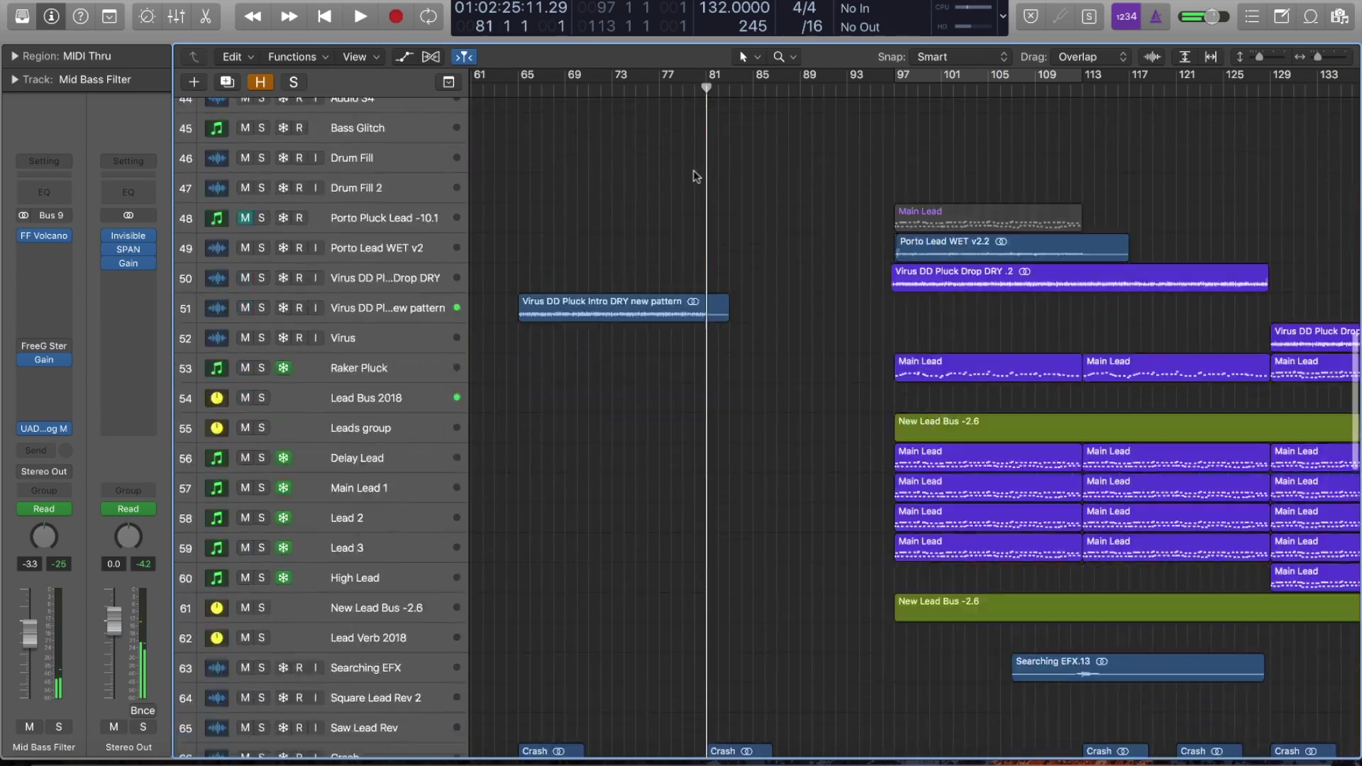
pyautogui.scroll(-8, 699, 166)
pyautogui.moveTo(1089, 578); pyautogui.dragTo(728, 251)
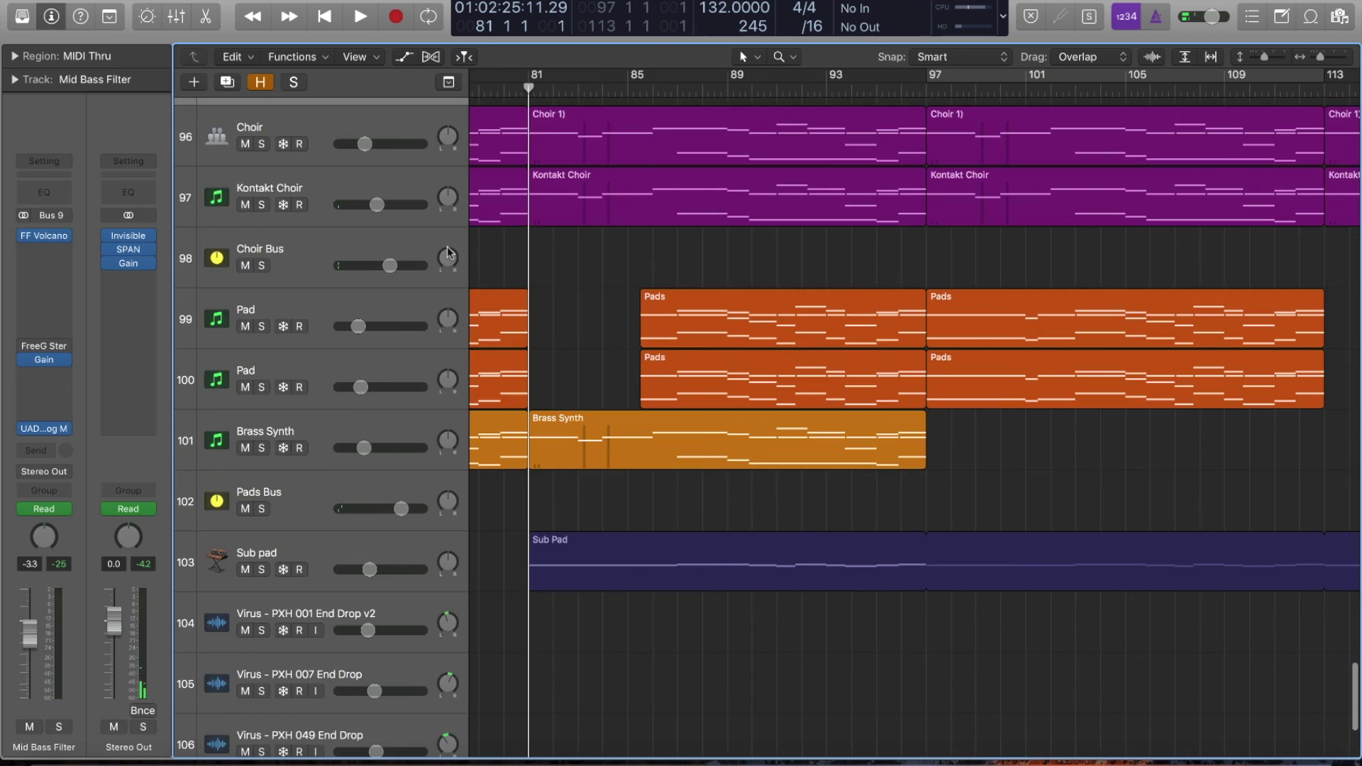
pyautogui.hscroll(-6, 729, 250)
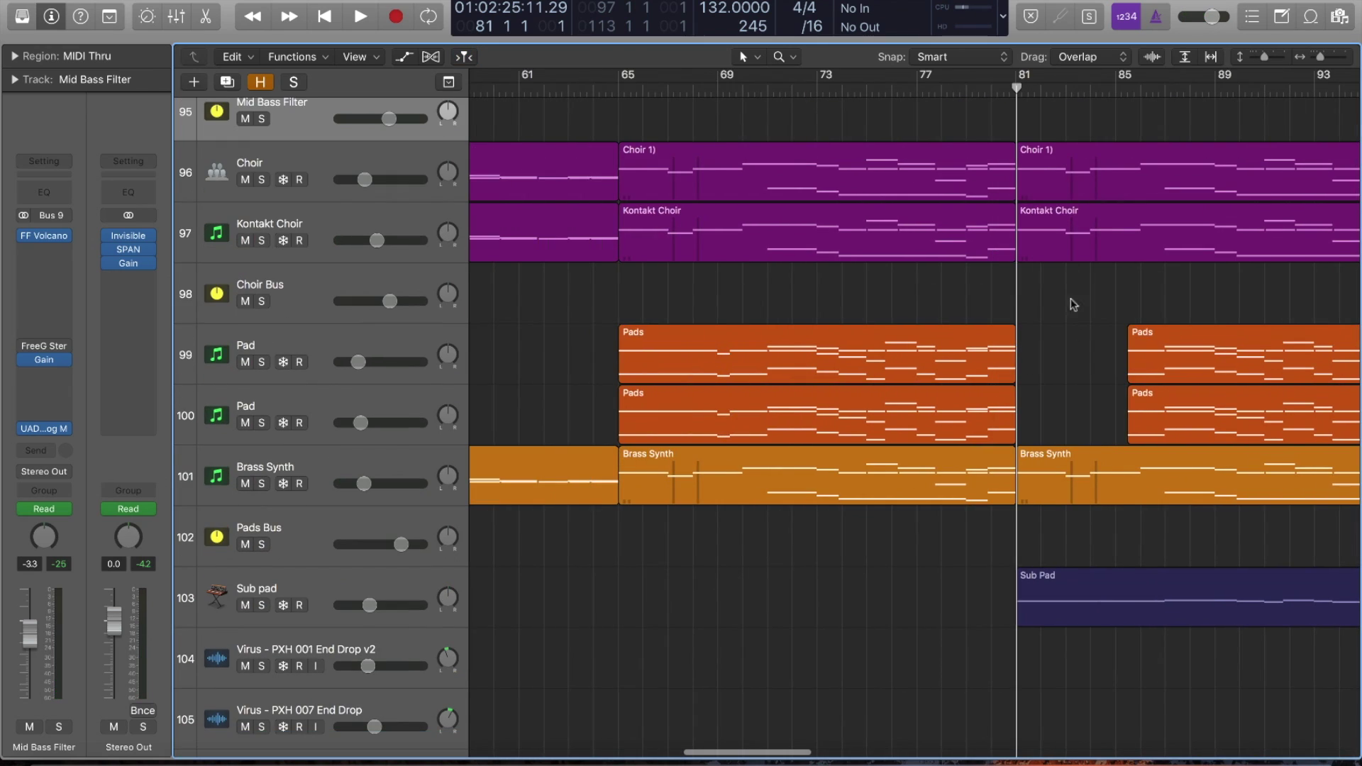
pyautogui.hscroll(6, 1064, 305)
pyautogui.click(781, 483)
pyautogui.keyDown('ctrl'); pyautogui.keyDown('alt'); pyautogui.click(777, 498); pyautogui.keyUp('alt'); pyautogui.keyUp('ctrl')
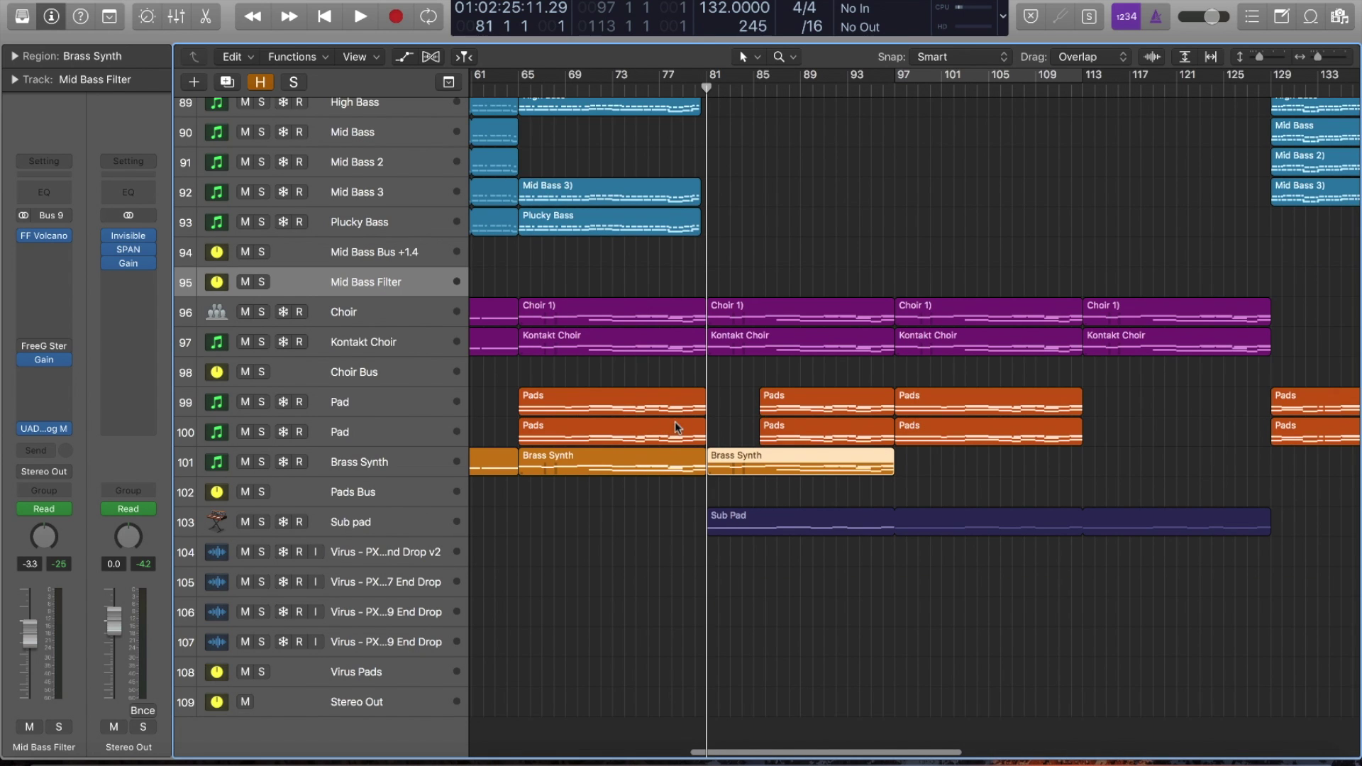
# Step: Start playback just before bar 81, look over the Sub Pad region's notes in the Piano Roll, and close the editor
pyautogui.press('space')
pyautogui.doubleClick(738, 529)
pyautogui.click(981, 677)
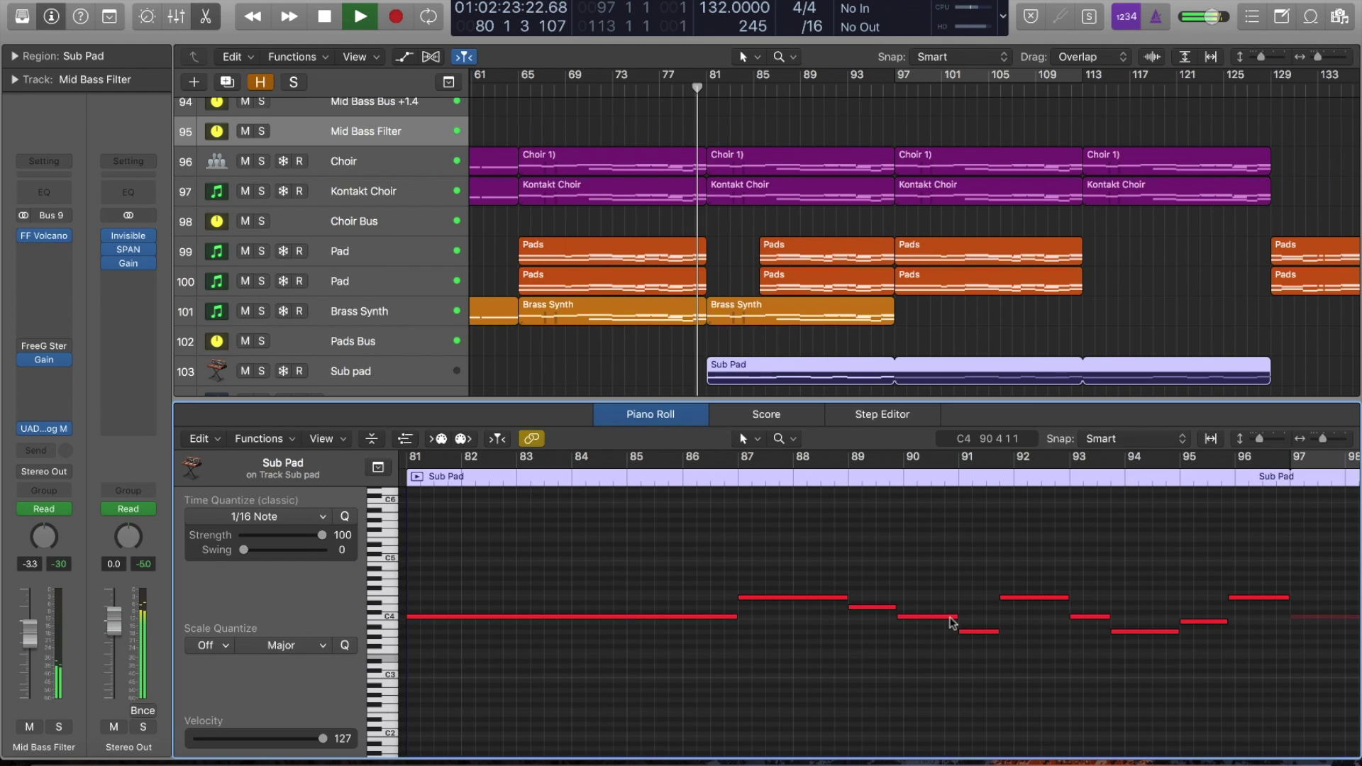
pyautogui.press('x')
pyautogui.press('x')
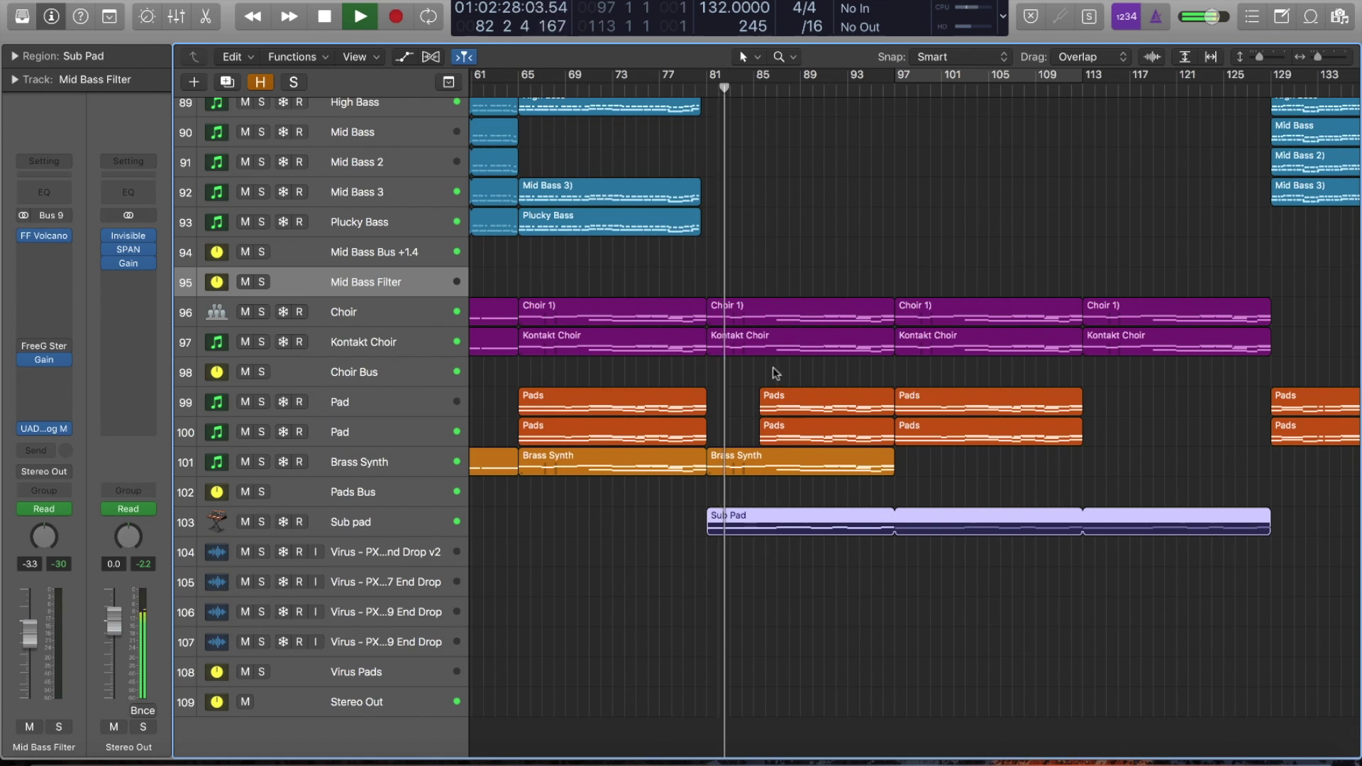
# Step: View the notes of the Kontakt Choir region starting at bar 81 in the Piano Roll during playback, and close the editor
pyautogui.moveTo(652, 302); pyautogui.dragTo(1125, 645)
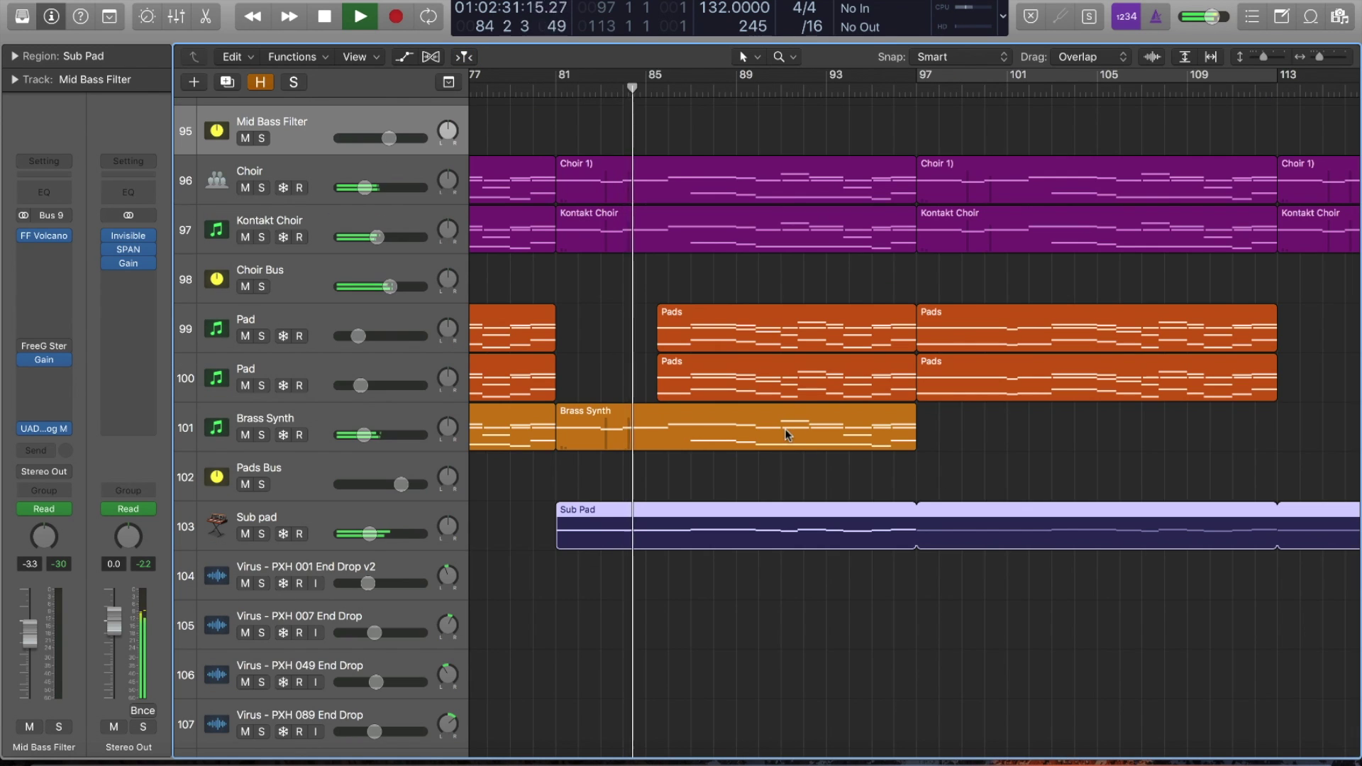
pyautogui.doubleClick(728, 245)
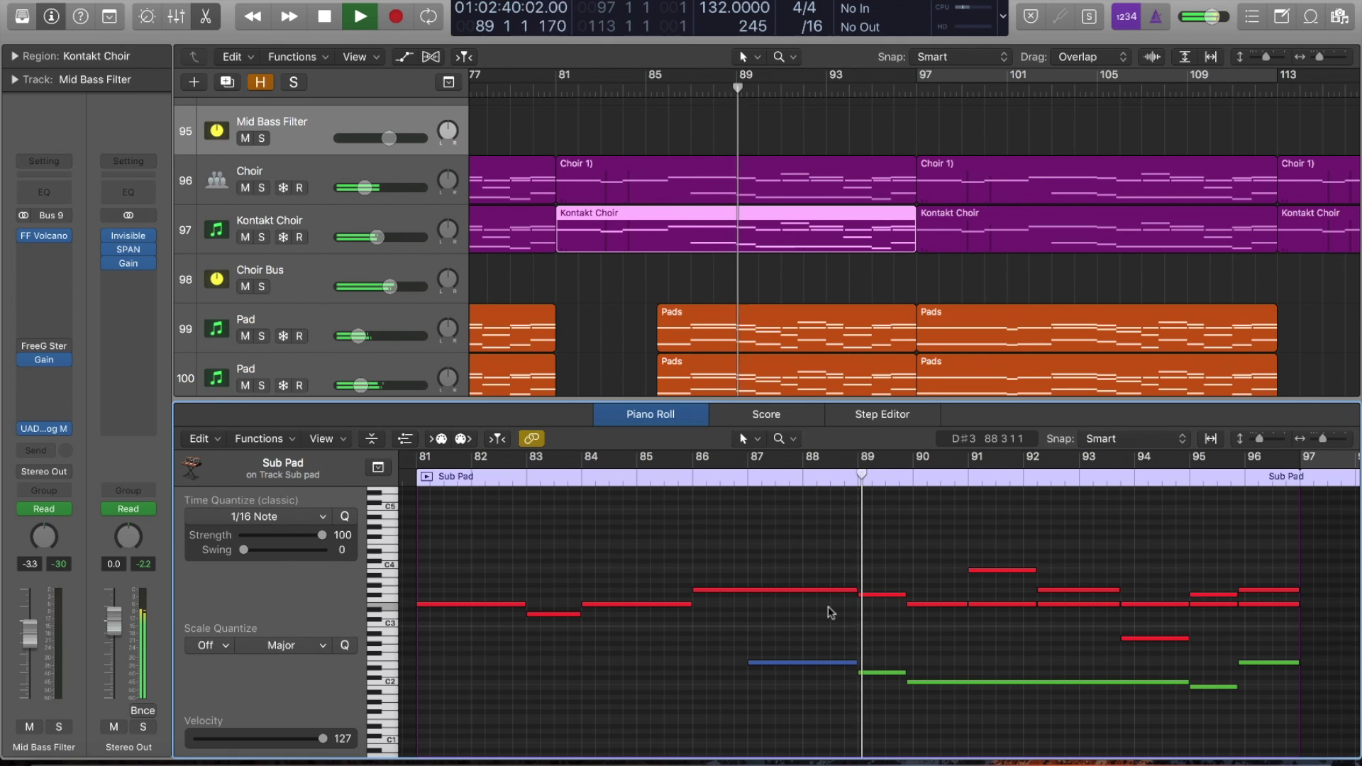
pyautogui.press('e')
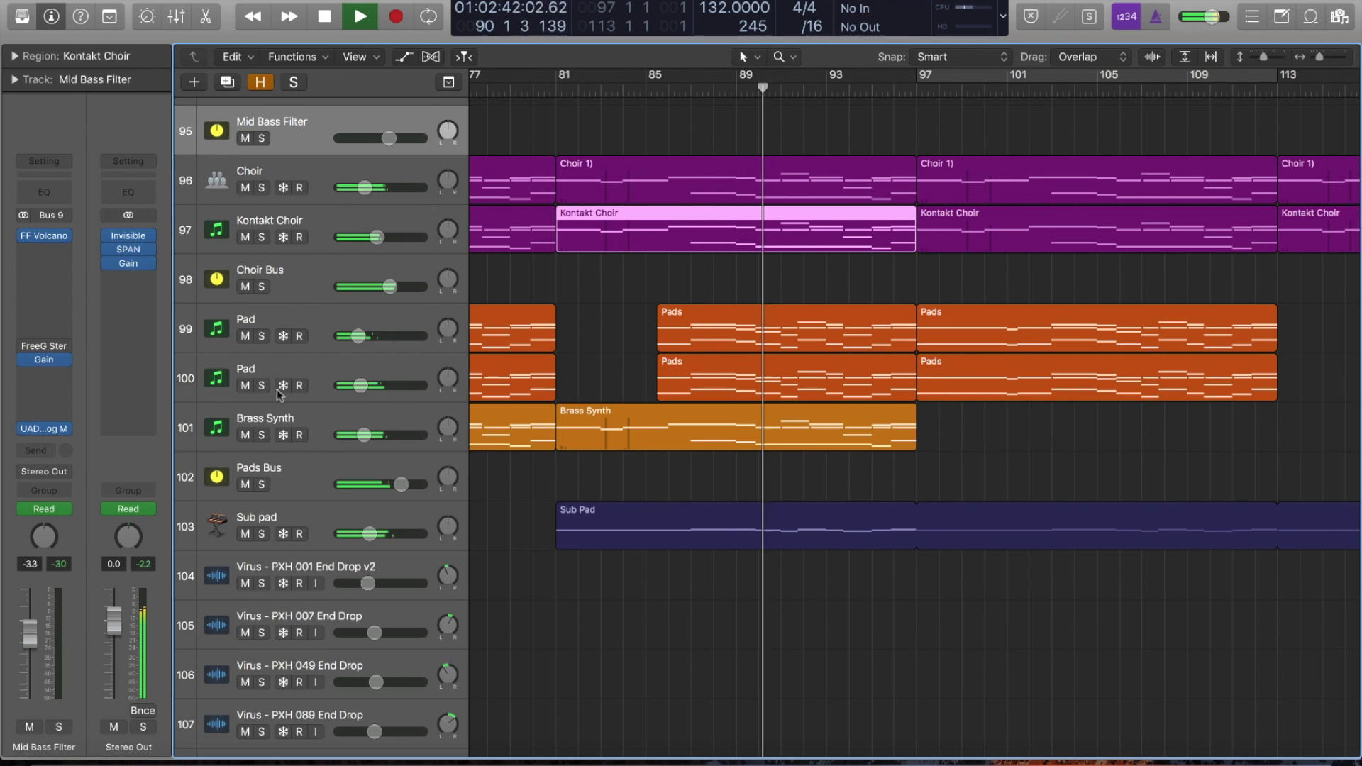
# Step: View the notes of the Brass Synth region at bar 81, audition its track soloed, and close the Piano Roll
pyautogui.click(643, 417)
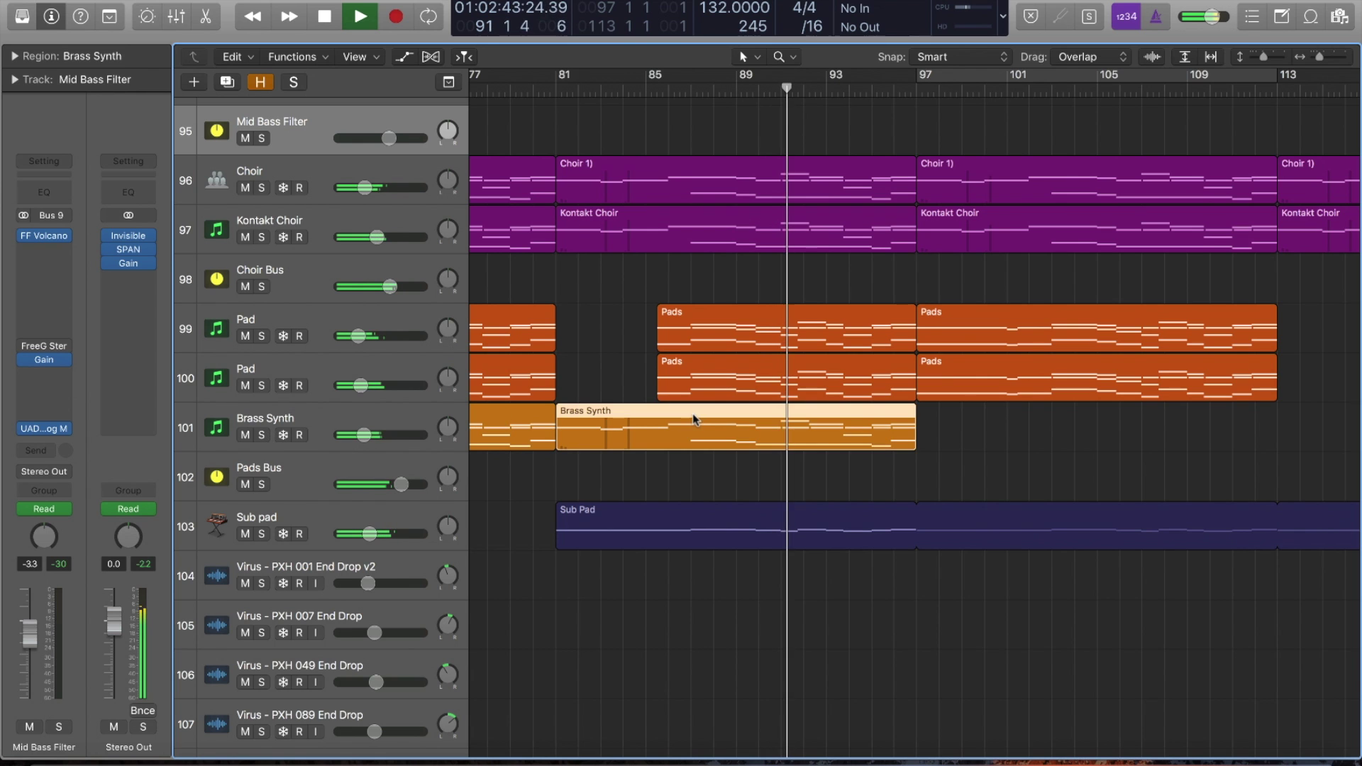
pyautogui.press('e')
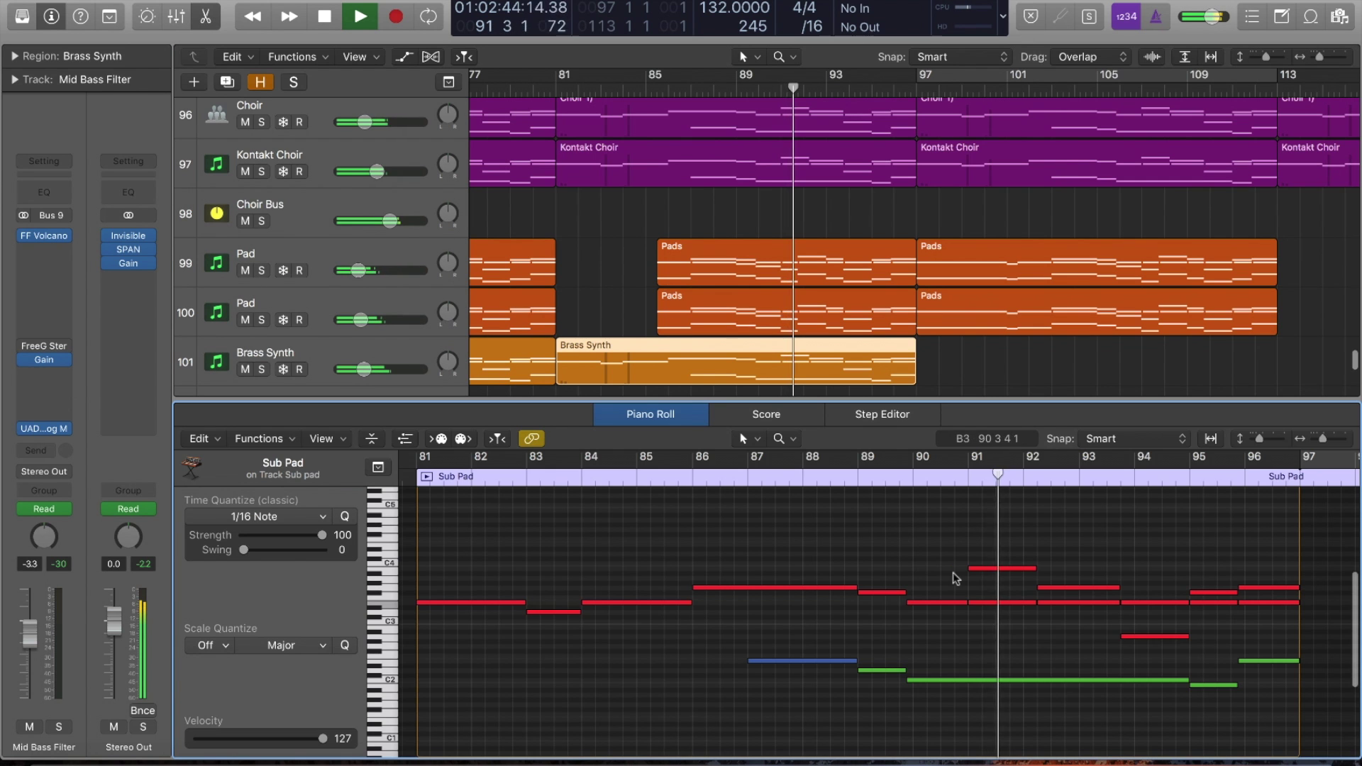
pyautogui.click(262, 370)
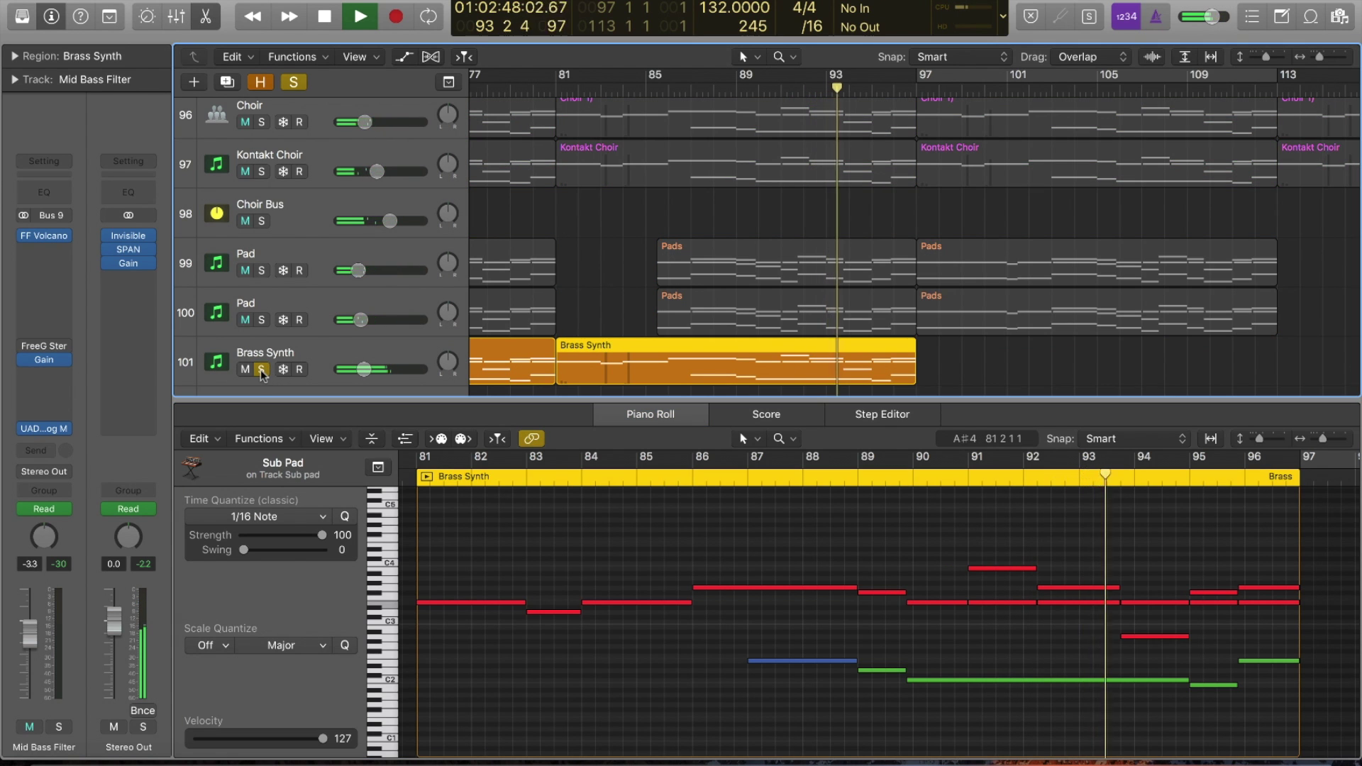
pyautogui.click(261, 370)
pyautogui.press('e')
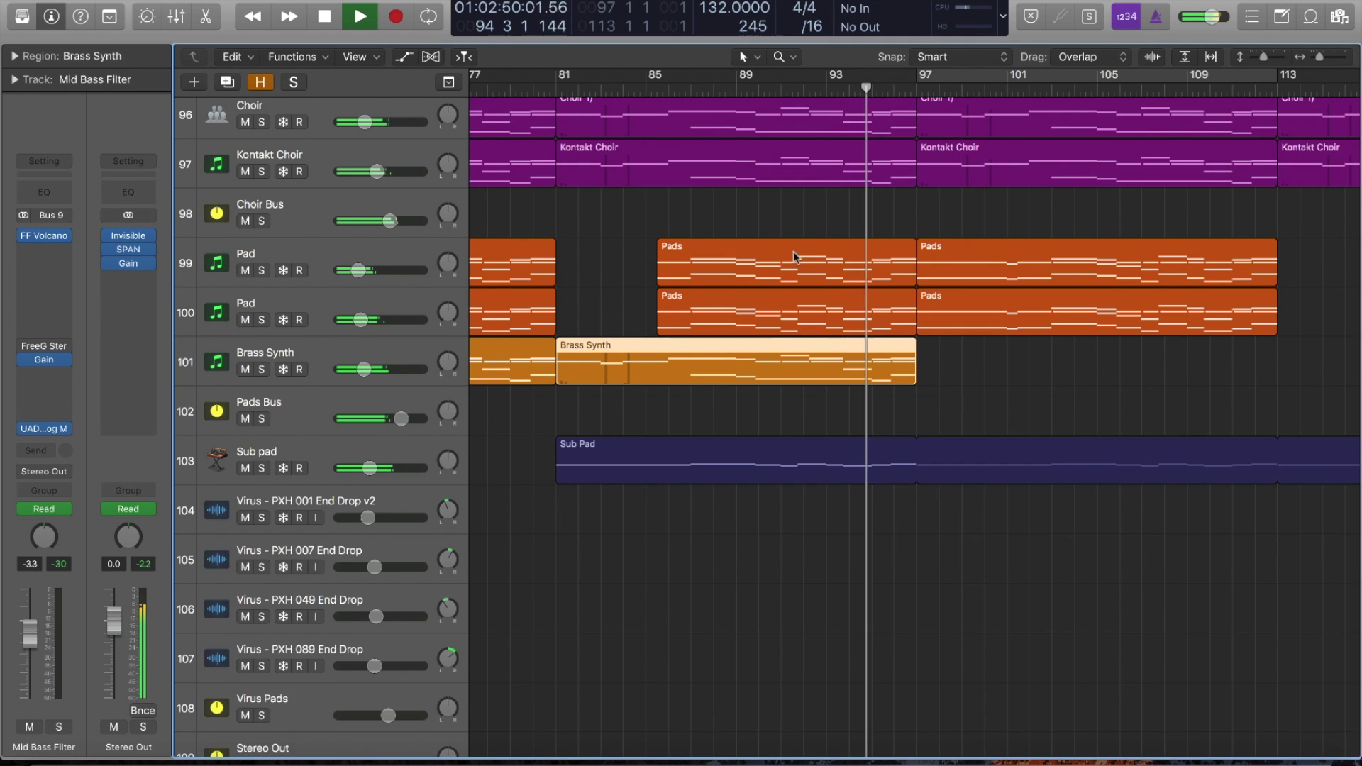
# Step: Bring the Porto, Virus DD Pluck, Raker Pluck and lead tracks around bar 97 into close view
pyautogui.press('super+Left')
pyautogui.press('super+Up')
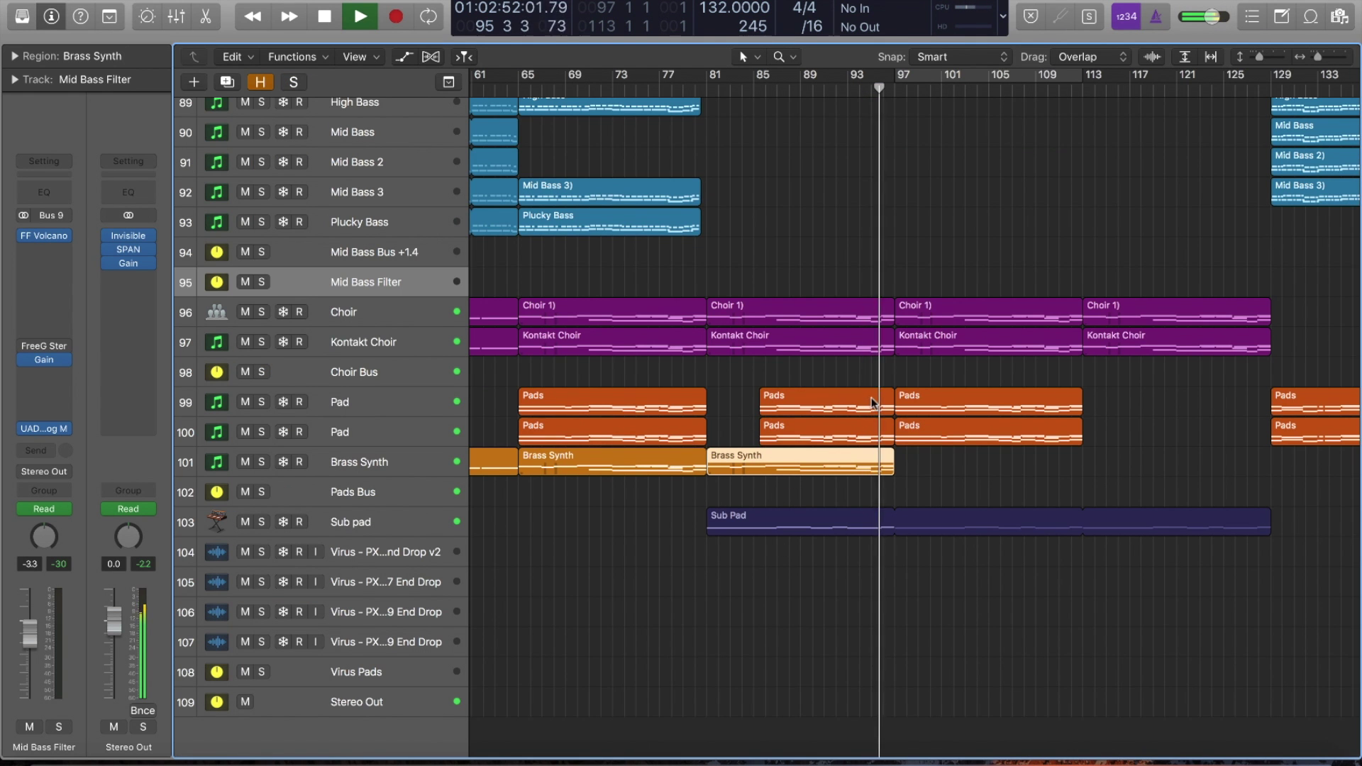
pyautogui.hscroll(2, 845, 395)
pyautogui.scroll(1, 851, 376)
pyautogui.scroll(15, 854, 365)
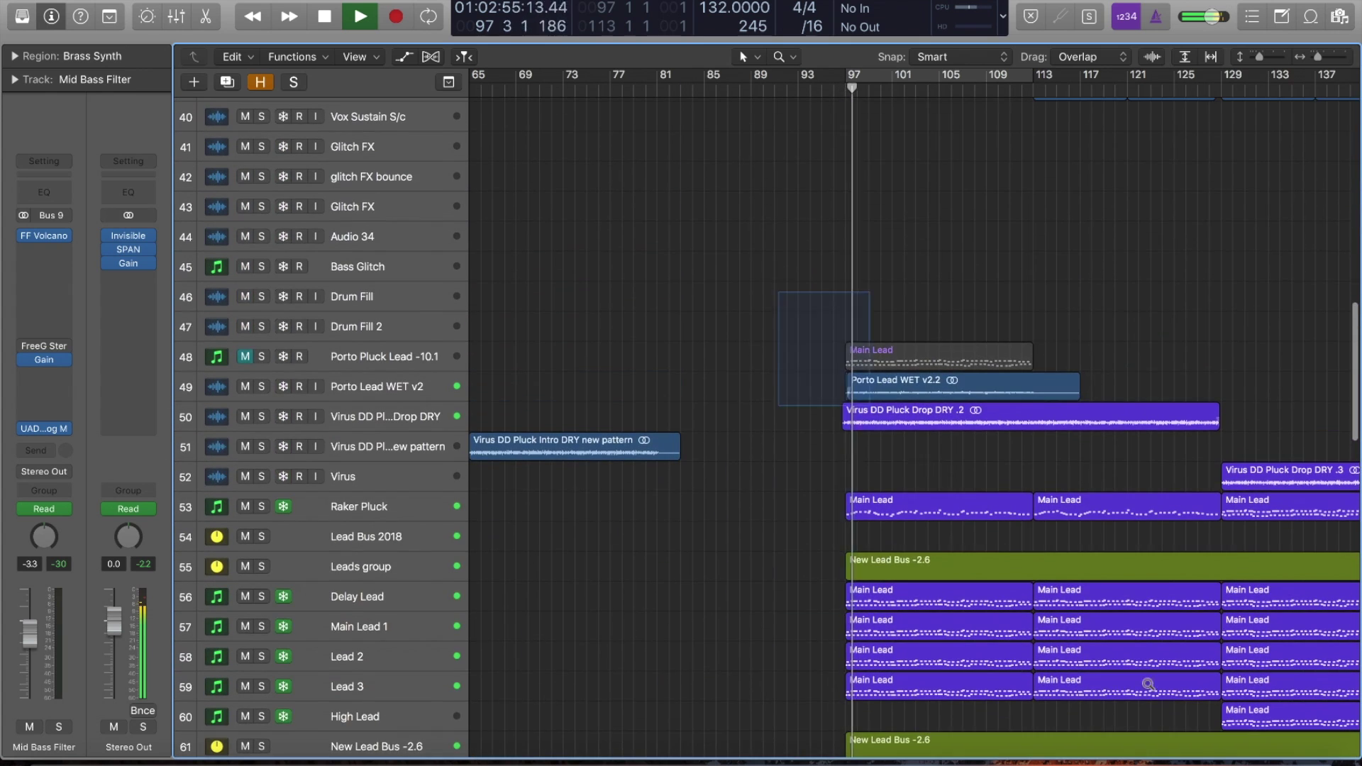
pyautogui.moveTo(778, 291); pyautogui.dragTo(1148, 684)
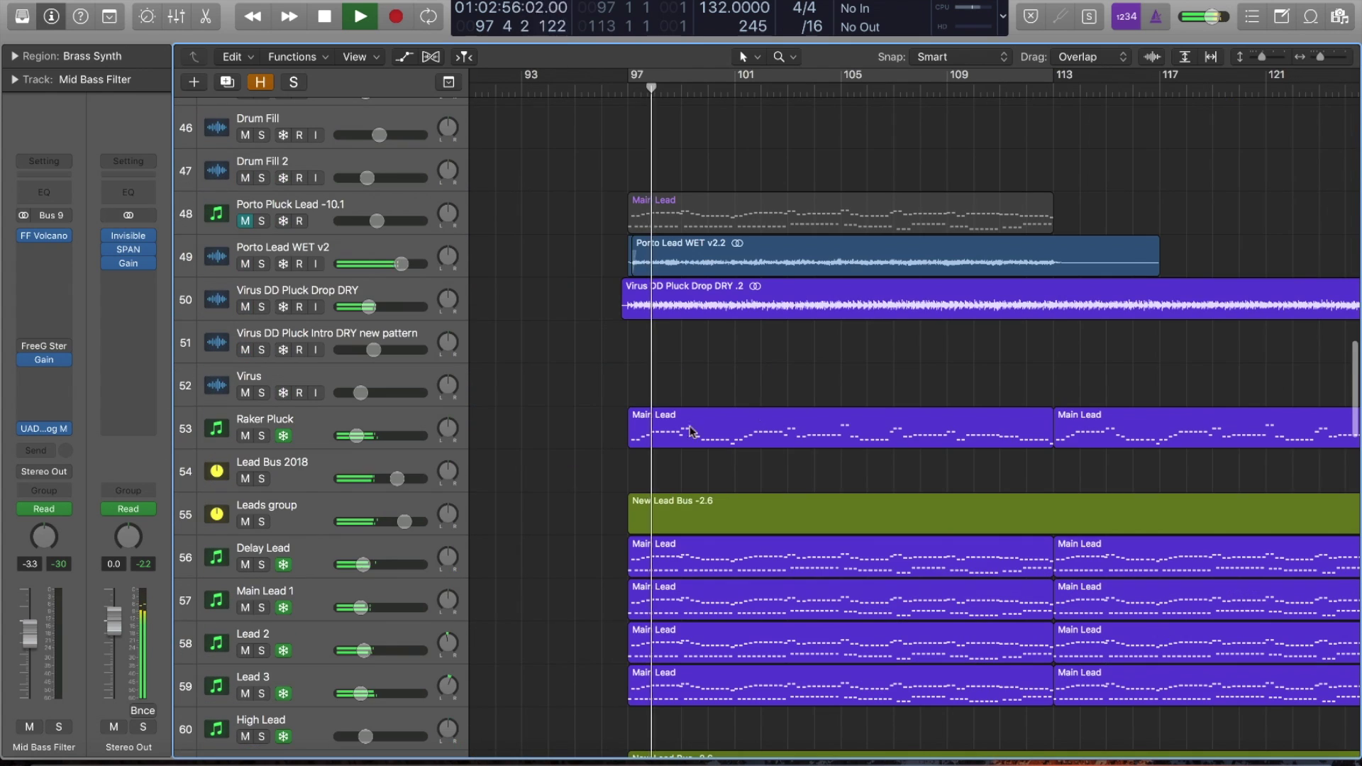
# Step: Audition Virus DD Pluck Drop DRY soloed over bars 97 to 113, switching FF Volcano off and on for the track and Lead Bus 2018
pyautogui.click(261, 263)
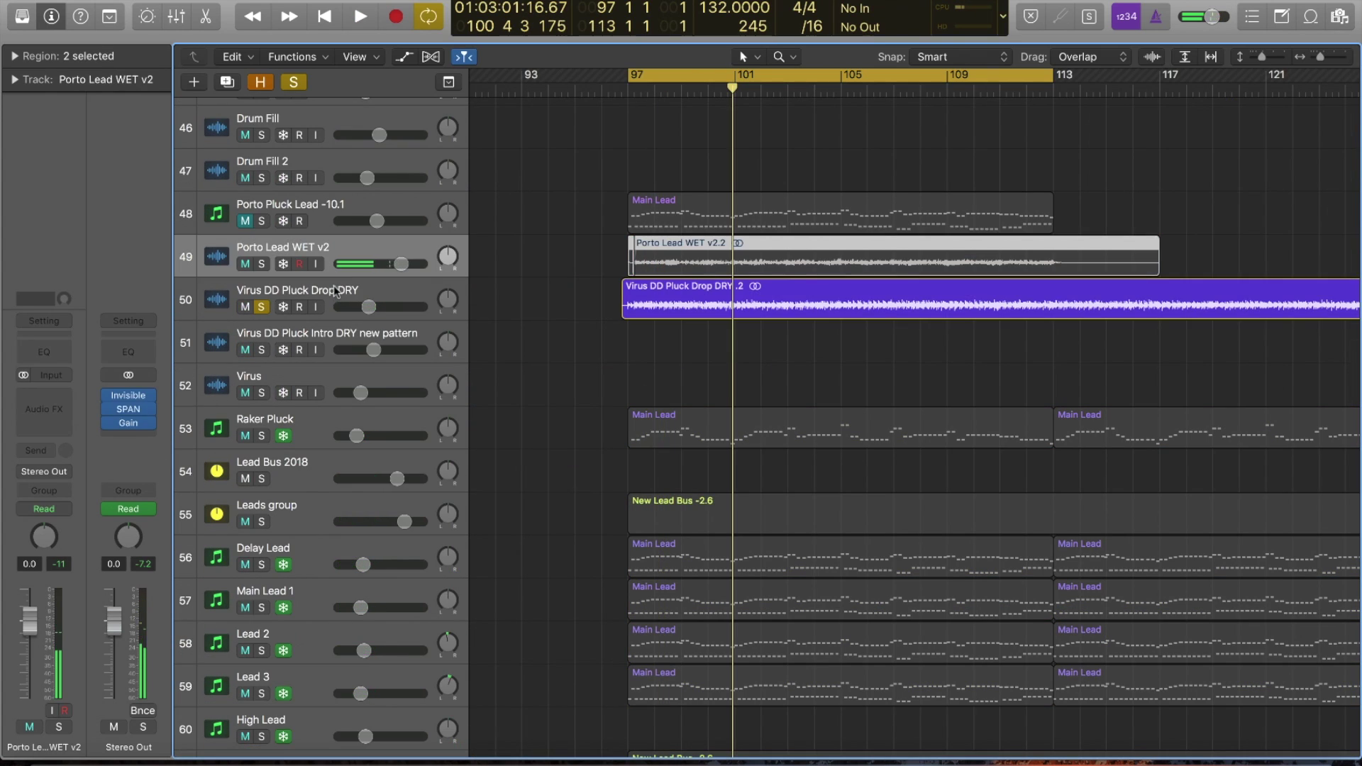
pyautogui.click(334, 285)
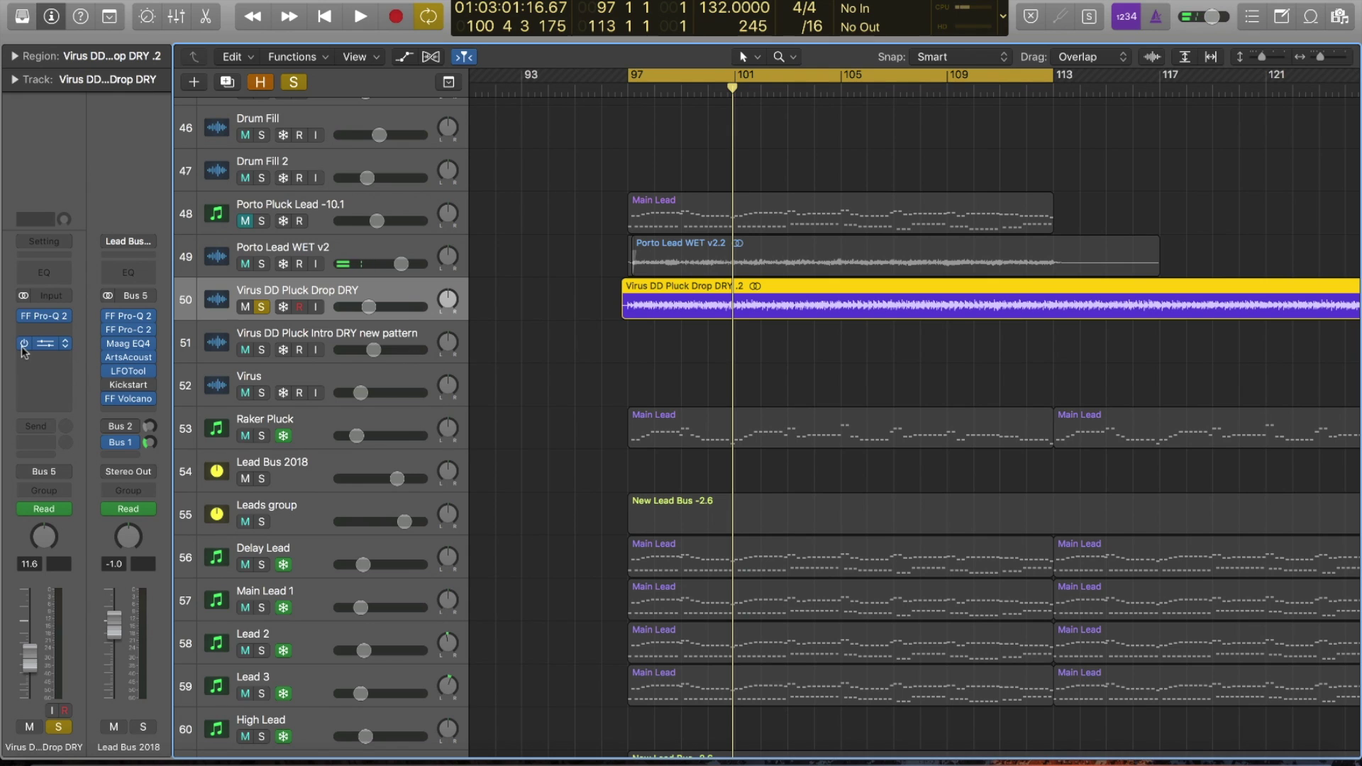
pyautogui.press('space')
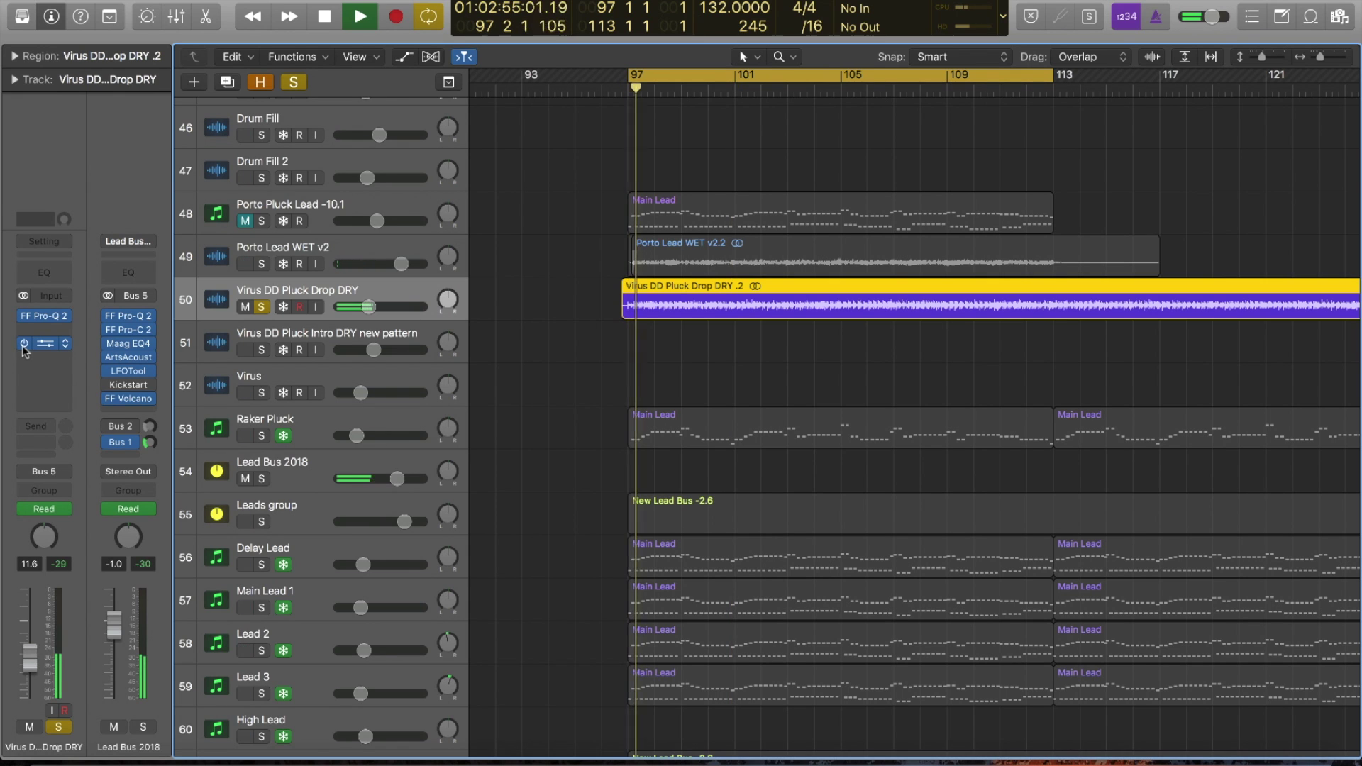
pyautogui.click(109, 400)
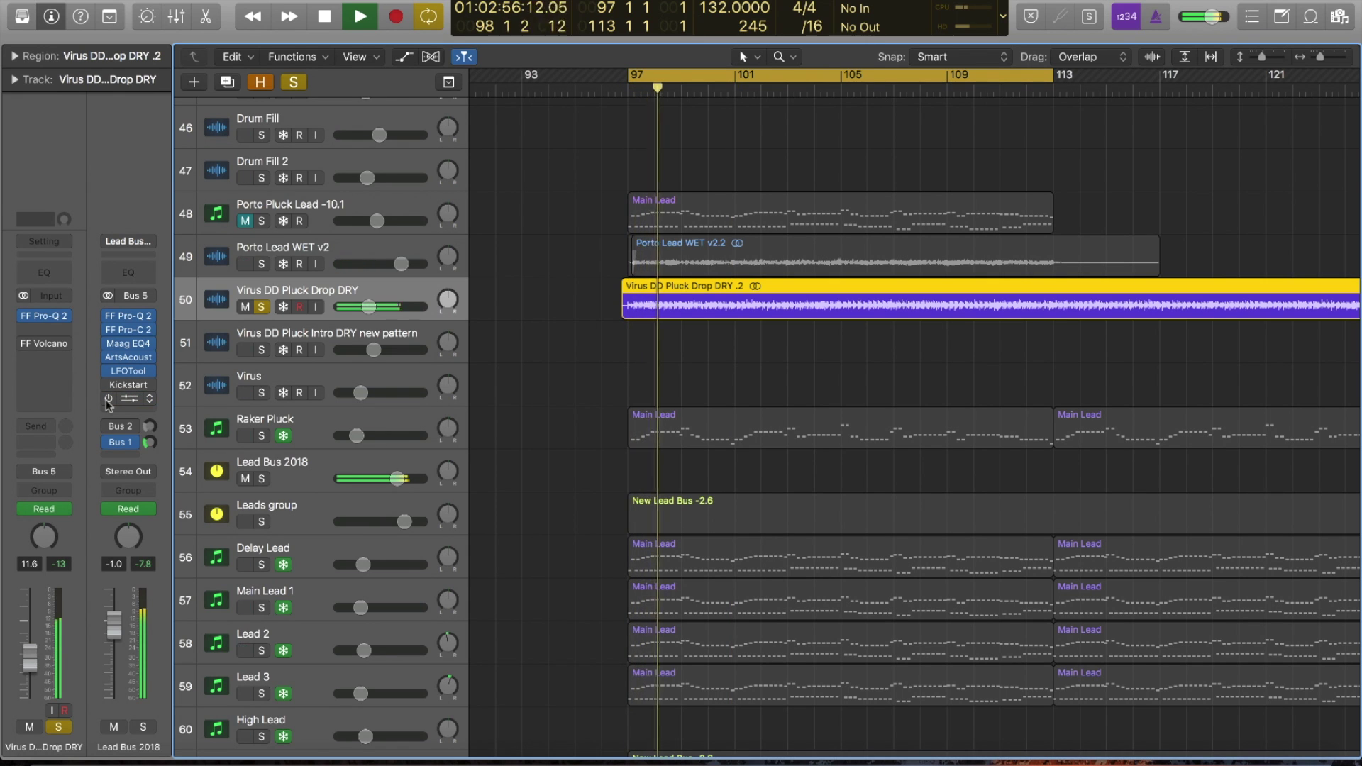
pyautogui.click(23, 345)
# Step: Show the FF Volcano filter automation on Virus DD Pluck Drop DRY, stop playback, and hide the automation
pyautogui.press('a')
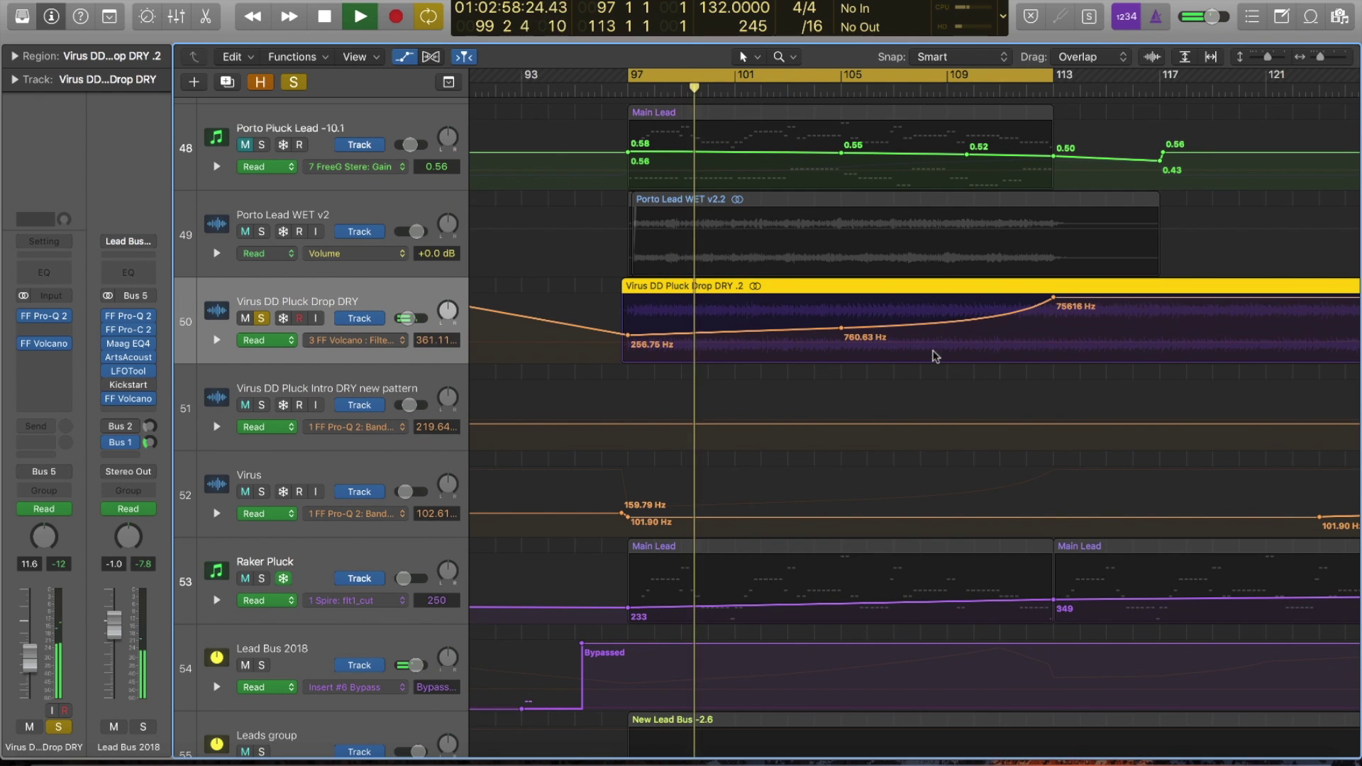
pyautogui.press('space')
pyautogui.press('a')
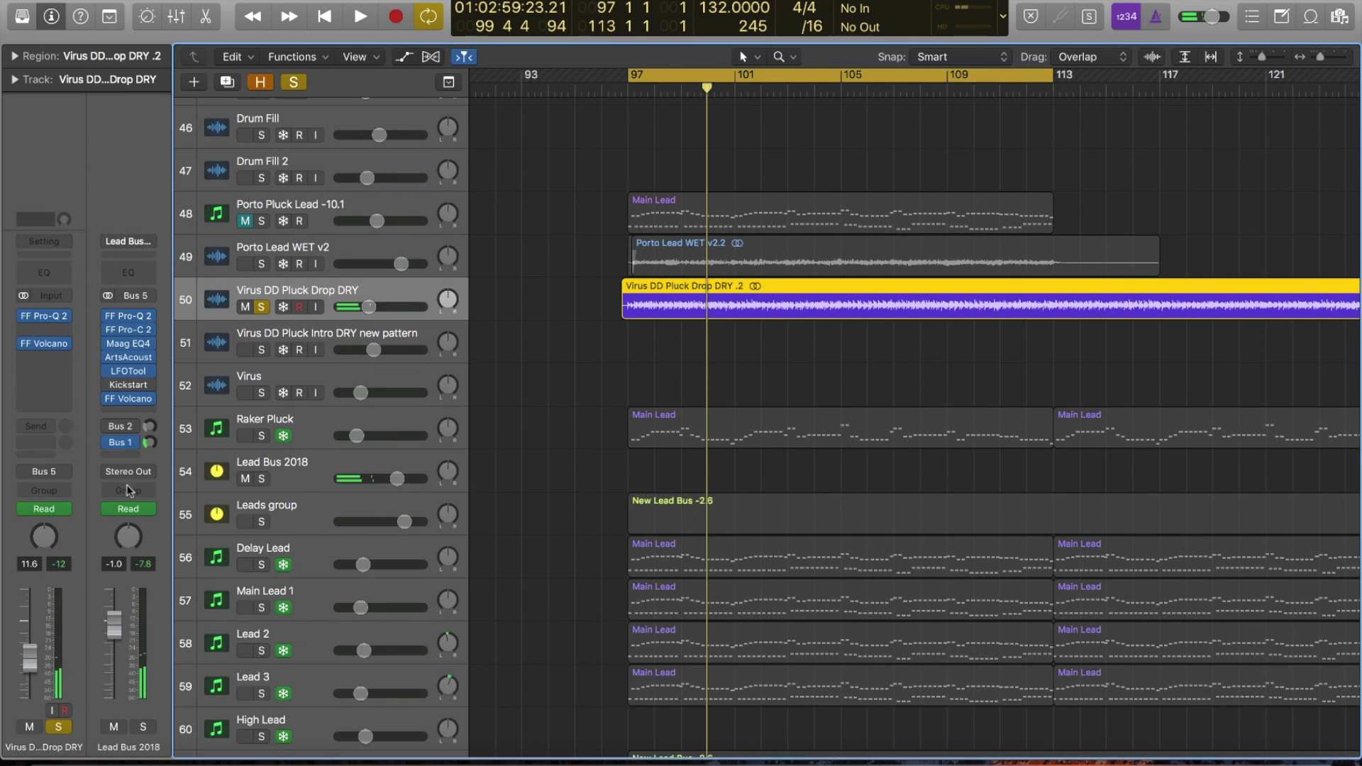
# Step: Audition the Raker Pluck track soloed from bar 97, and select it to show its plug-ins
pyautogui.keyDown('alt'); pyautogui.click(260, 436); pyautogui.keyUp('alt')
pyautogui.press('space')
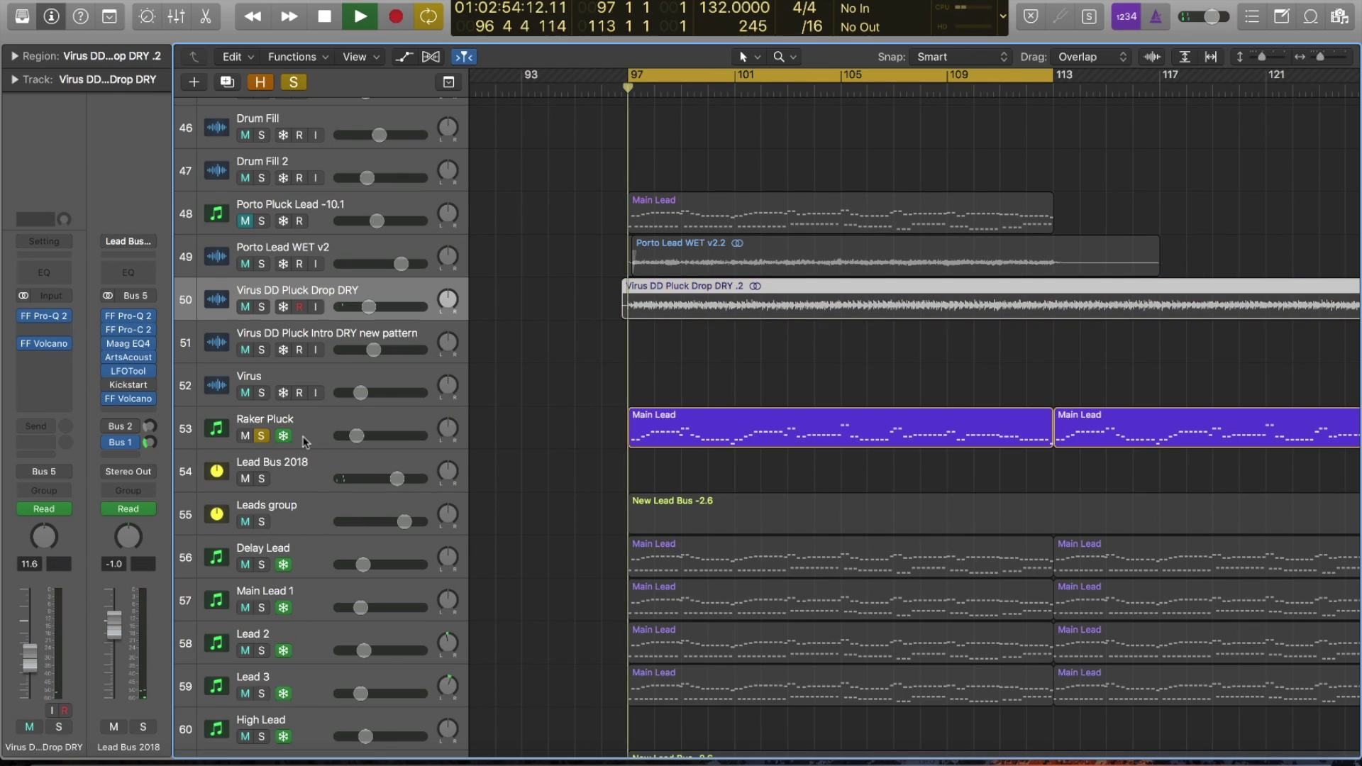
pyautogui.click(305, 440)
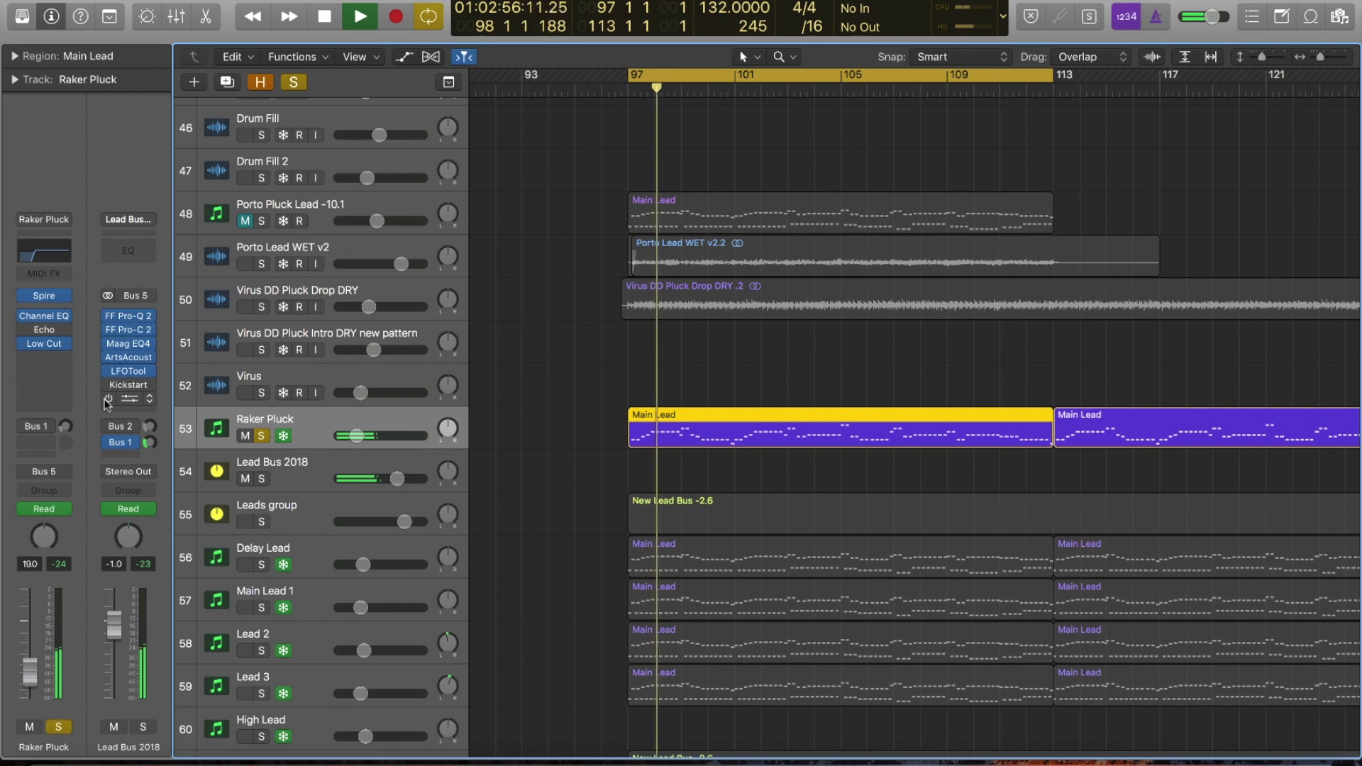
pyautogui.click(261, 436)
# Step: Audition the Delay Lead, Main Lead 1, Lead 2 and Lead 3 tracks with solo, and clear the solos
pyautogui.click(261, 565)
pyautogui.click(261, 608)
pyautogui.click(261, 650)
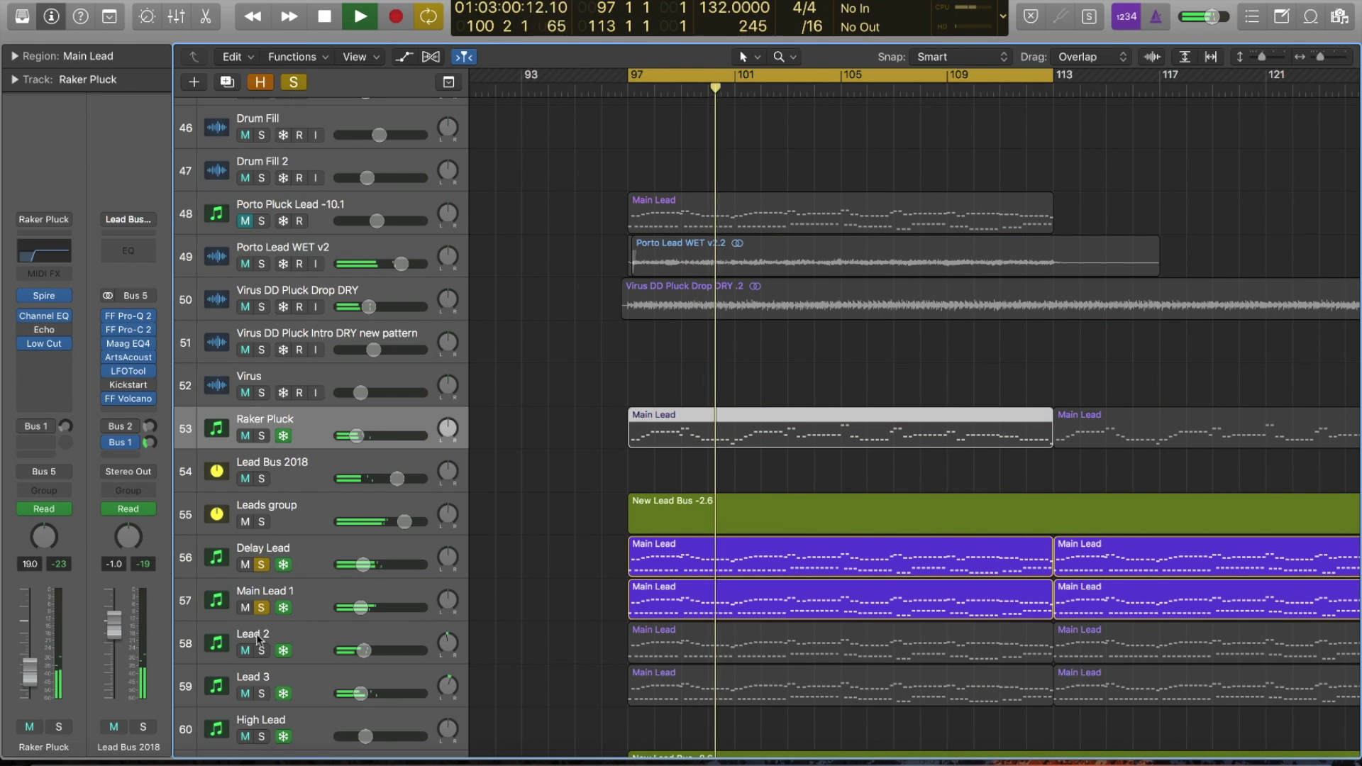
pyautogui.click(261, 694)
pyautogui.scroll(-1, 262, 695)
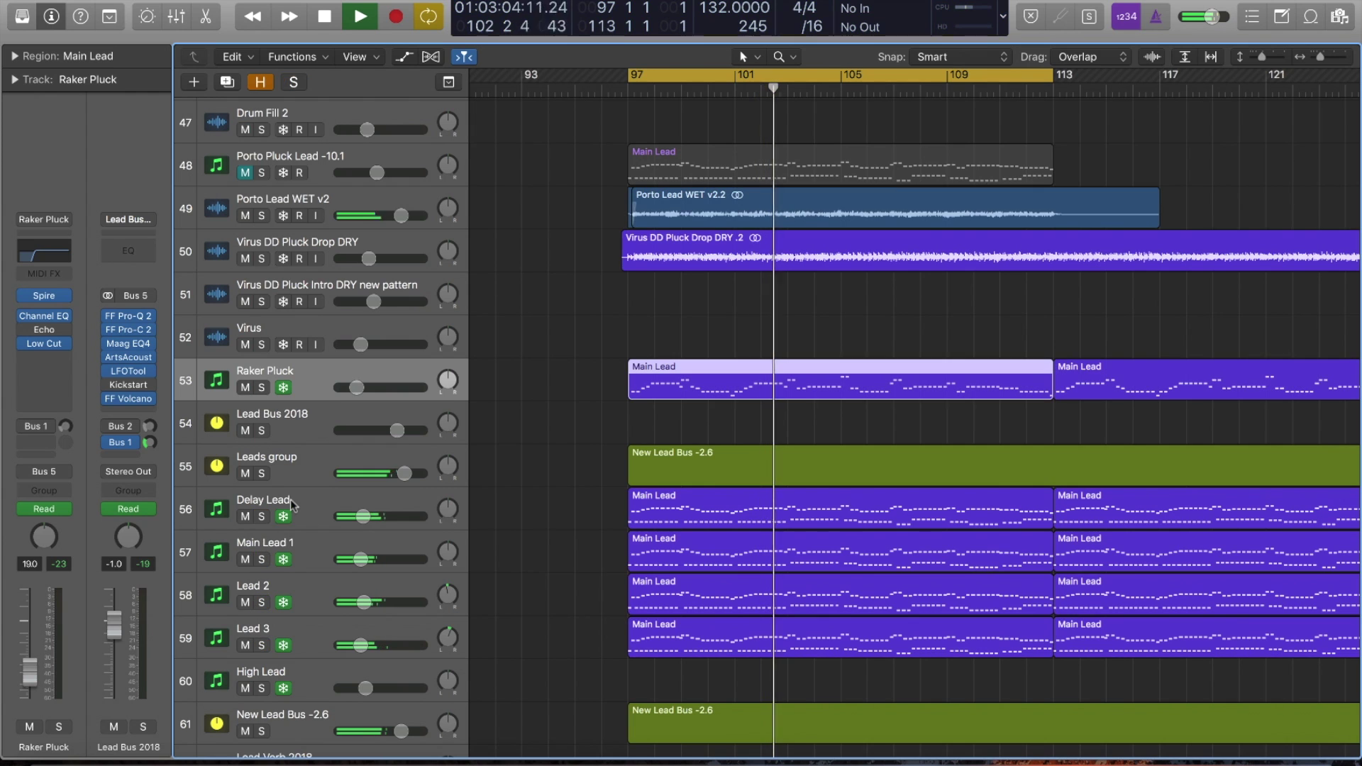
pyautogui.keyDown('alt'); pyautogui.click(261, 516); pyautogui.keyUp('alt')
# Step: Mute the Porto Lead WET v2 track, solo Porto Pluck Lead -10.1, and play it briefly from bar 97
pyautogui.click(299, 210)
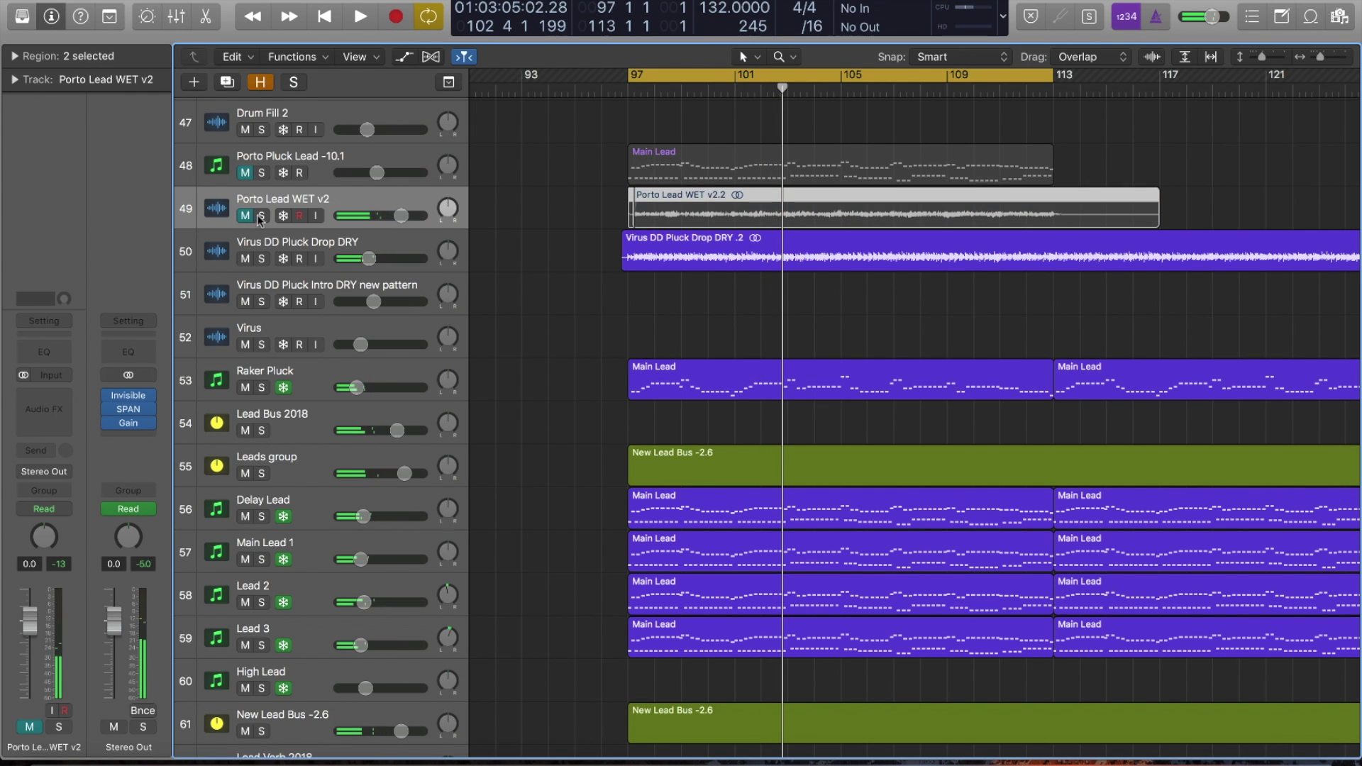
pyautogui.click(261, 216)
pyautogui.press('space')
pyautogui.press('space')
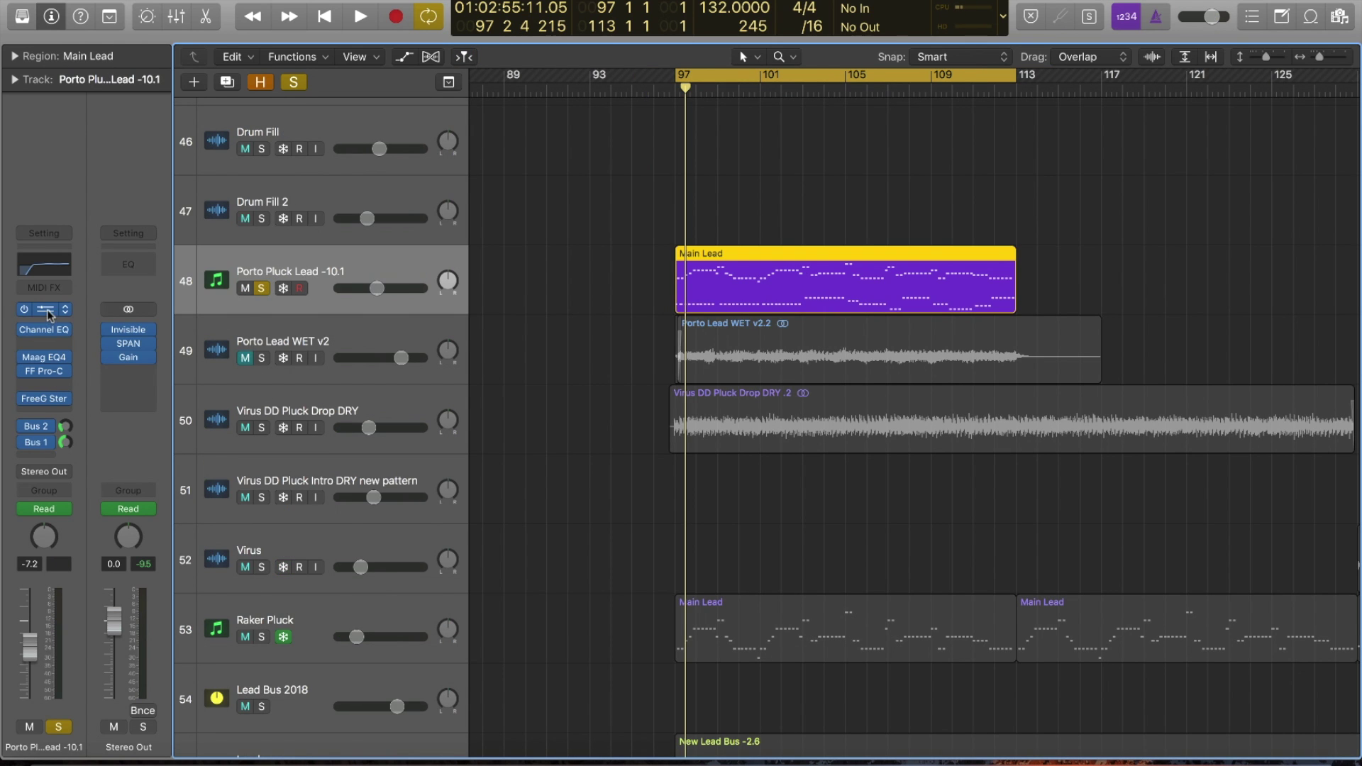
# Step: Open the Spire-1.1 synth of Porto Pluck Lead -10.1 and show the notes of its Main Lead region in the Piano Roll
pyautogui.press('v')
pyautogui.moveTo(194, 26); pyautogui.dragTo(1062, 122)
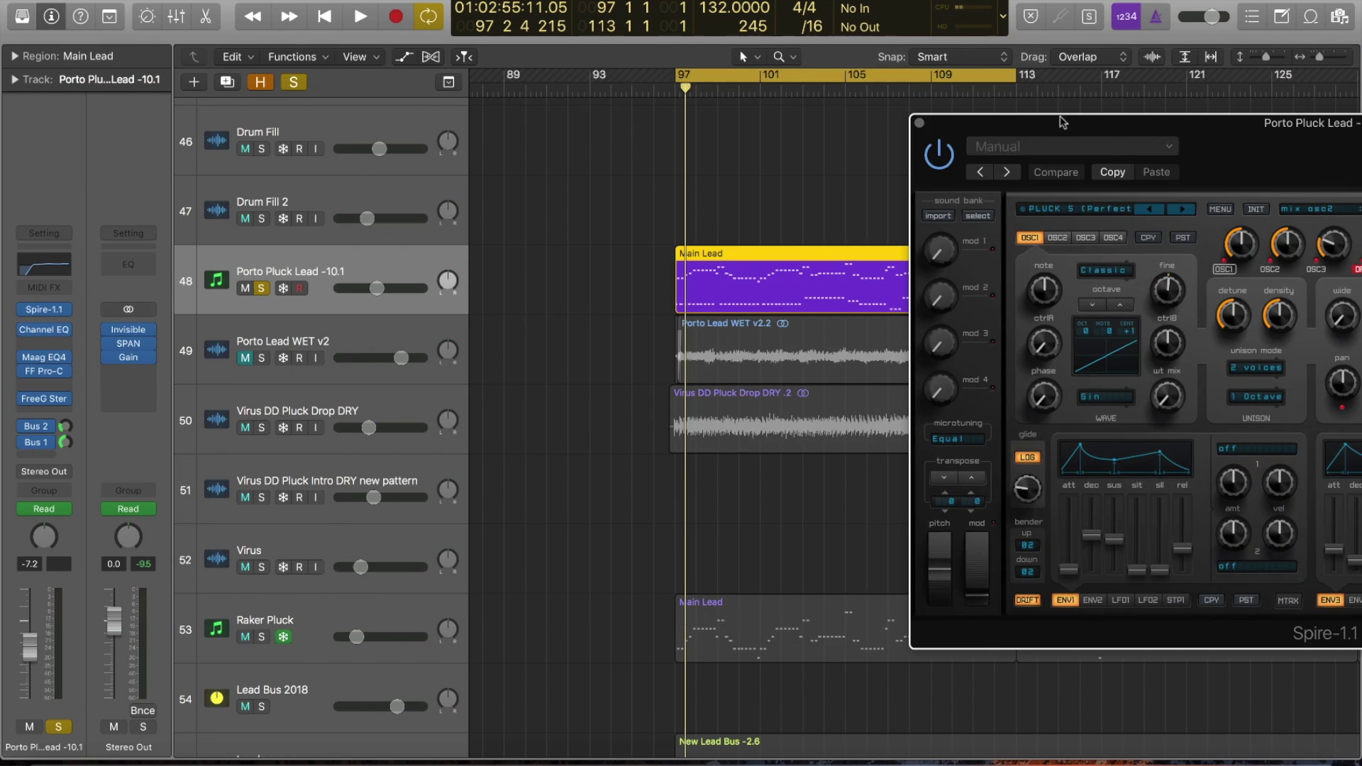
pyautogui.doubleClick(707, 295)
pyautogui.moveTo(625, 529); pyautogui.dragTo(444, 686)
pyautogui.click(608, 600)
pyautogui.hscroll(-8, 501, 611)
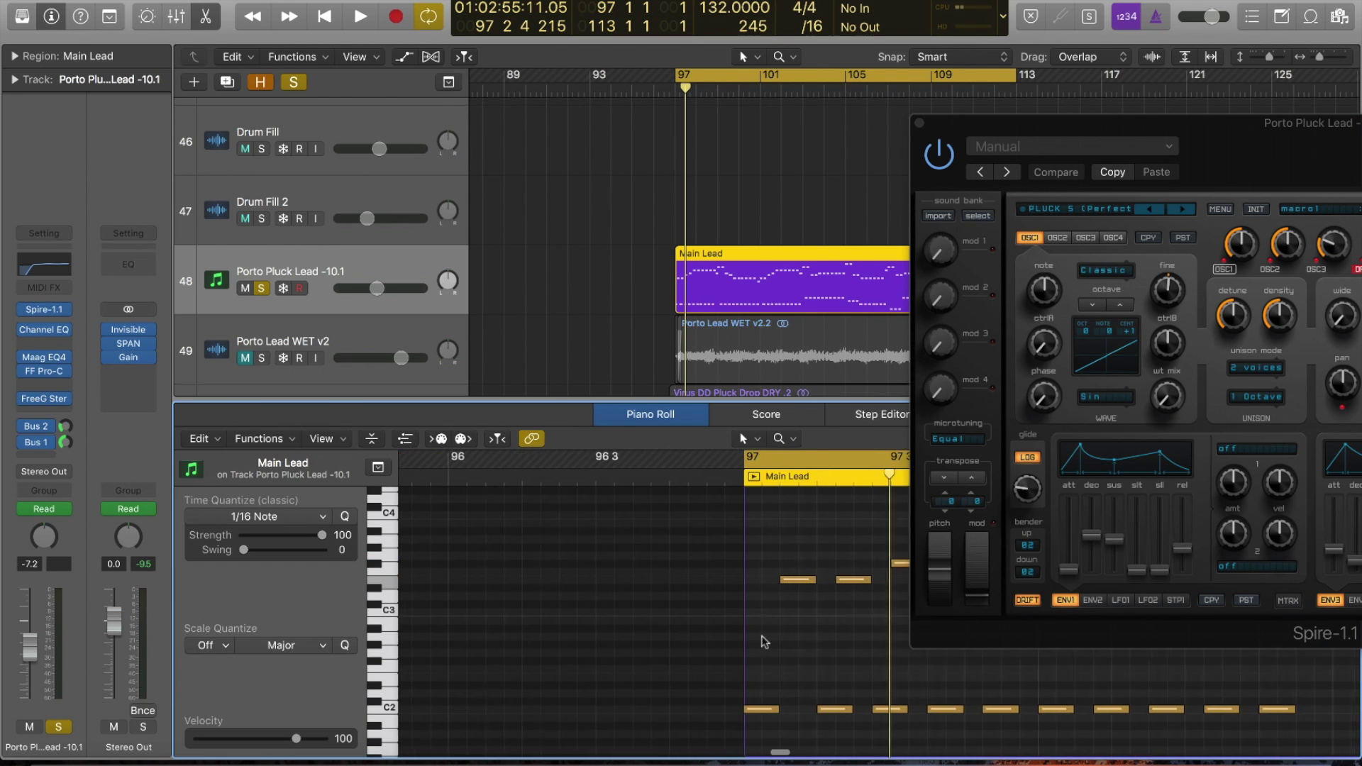
pyautogui.keyDown('ctrl'); pyautogui.keyDown('alt'); pyautogui.click(764, 644); pyautogui.keyUp('alt'); pyautogui.keyUp('ctrl')
# Step: Play the soloed Porto Pluck Lead with the whole Spire-1.1 window in view, stop playback, and close the synth
pyautogui.press('space')
pyautogui.moveTo(1277, 161); pyautogui.dragTo(1005, 124)
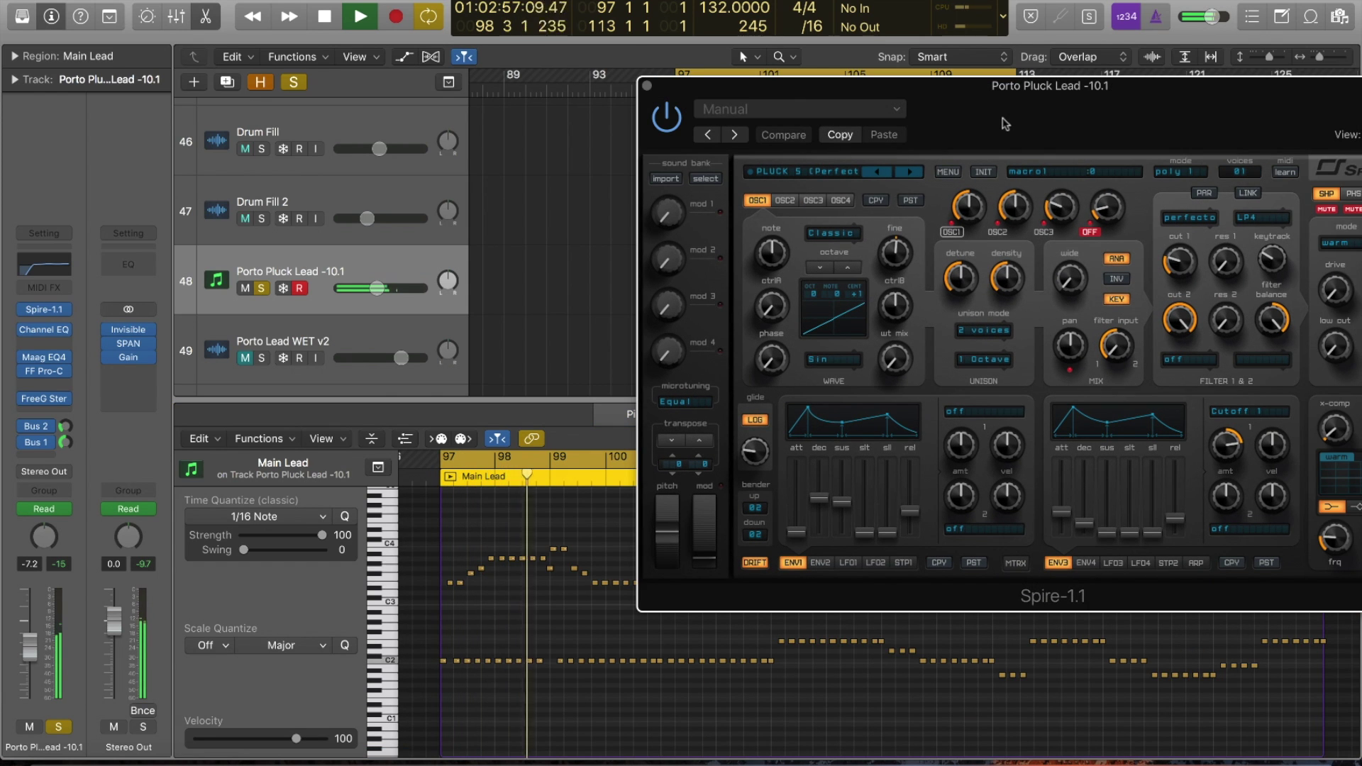
pyautogui.press('space')
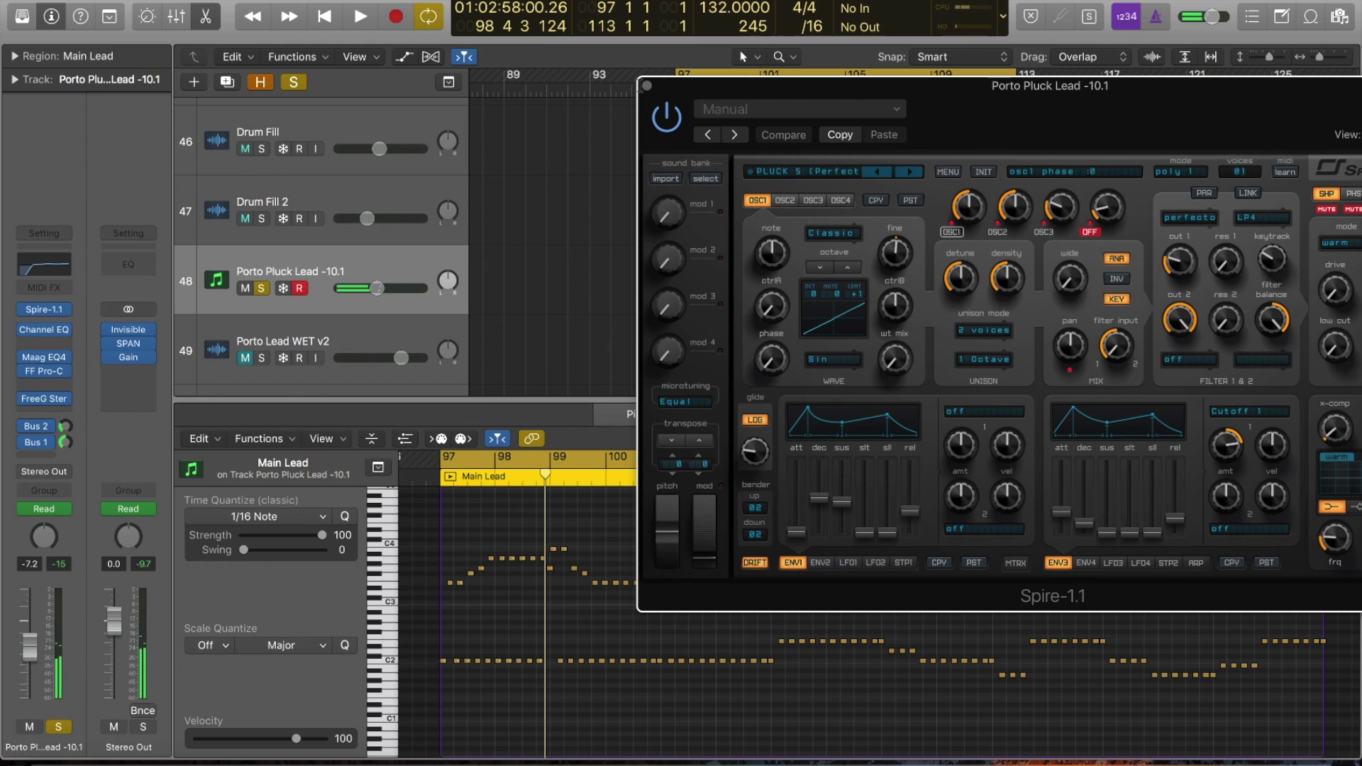
pyautogui.press('super+w')
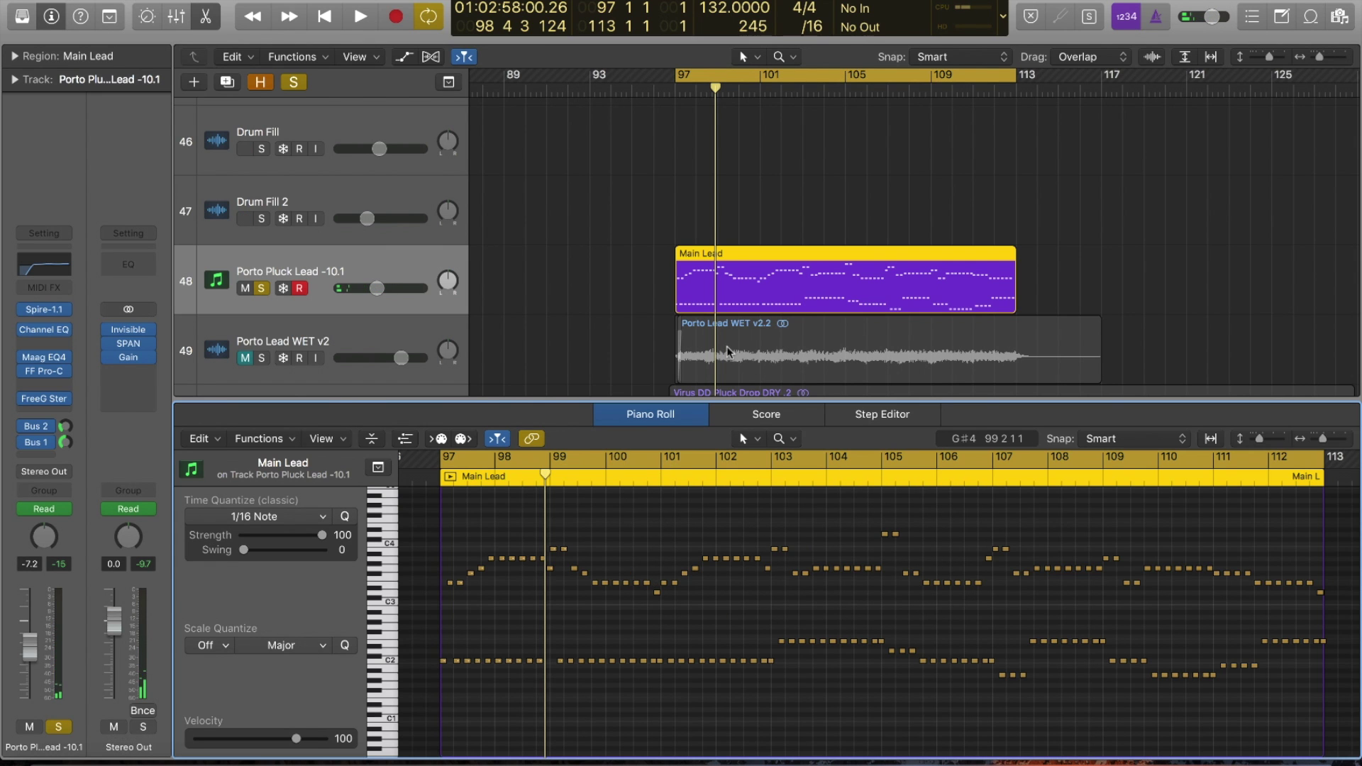
# Step: Close the Piano Roll, reveal the hidden tracks, and bring the Searching stem tracks at the start of the track list into view
pyautogui.press('p')
pyautogui.press('z')
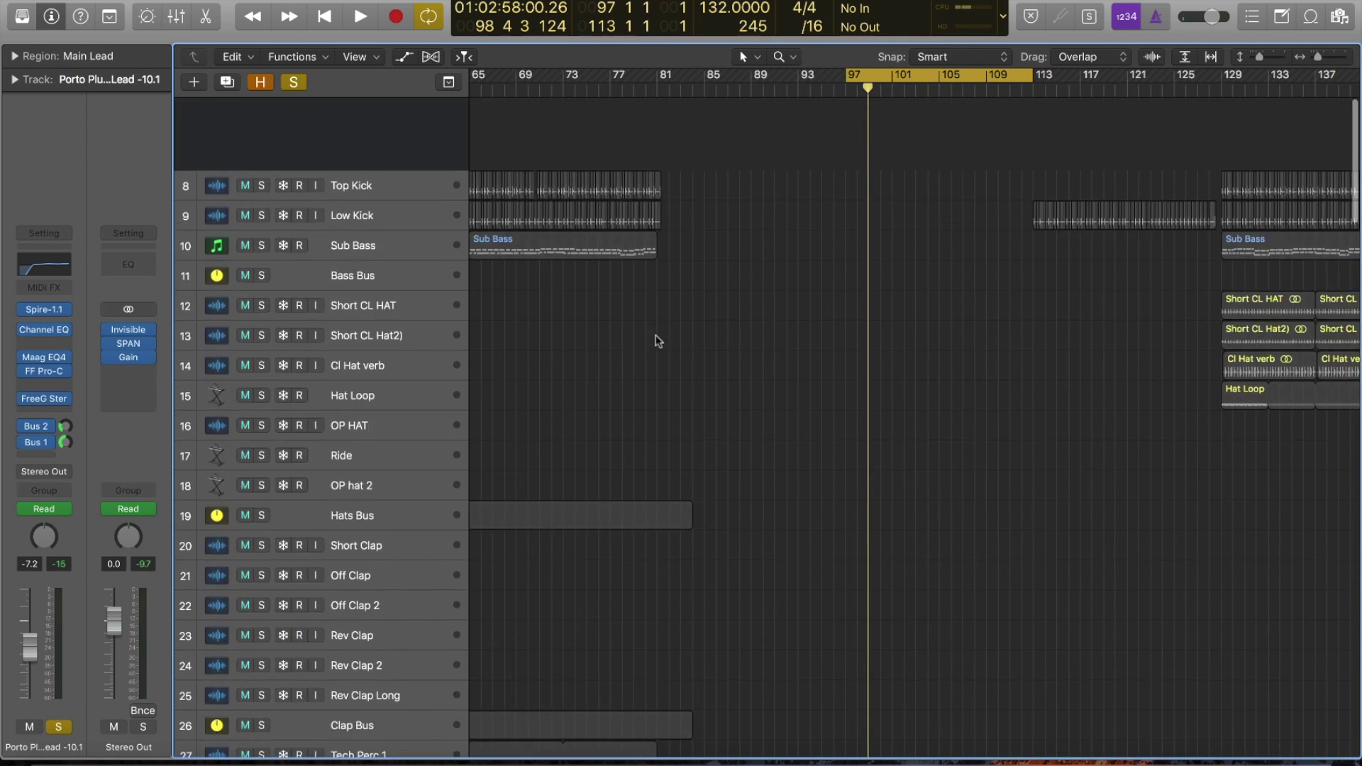
pyautogui.press('h')
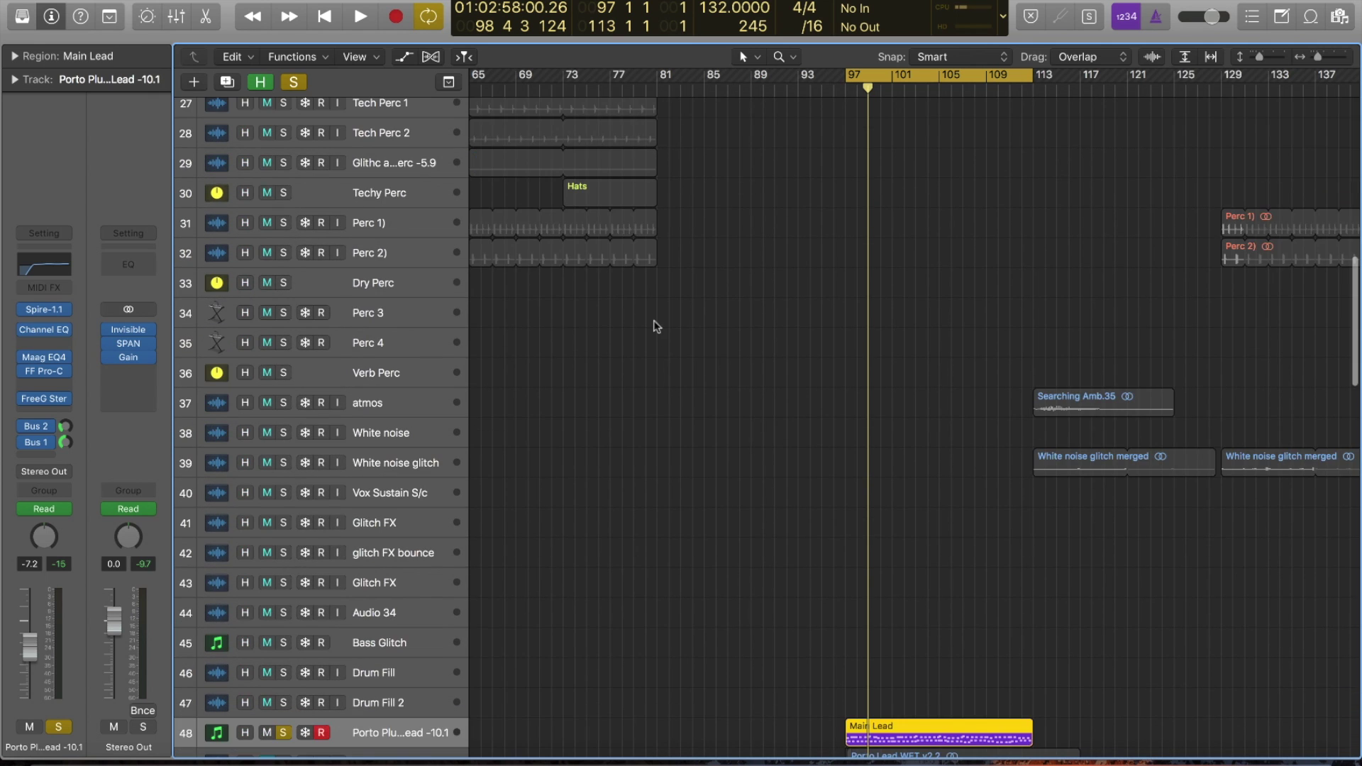
pyautogui.scroll(15, 368, 232)
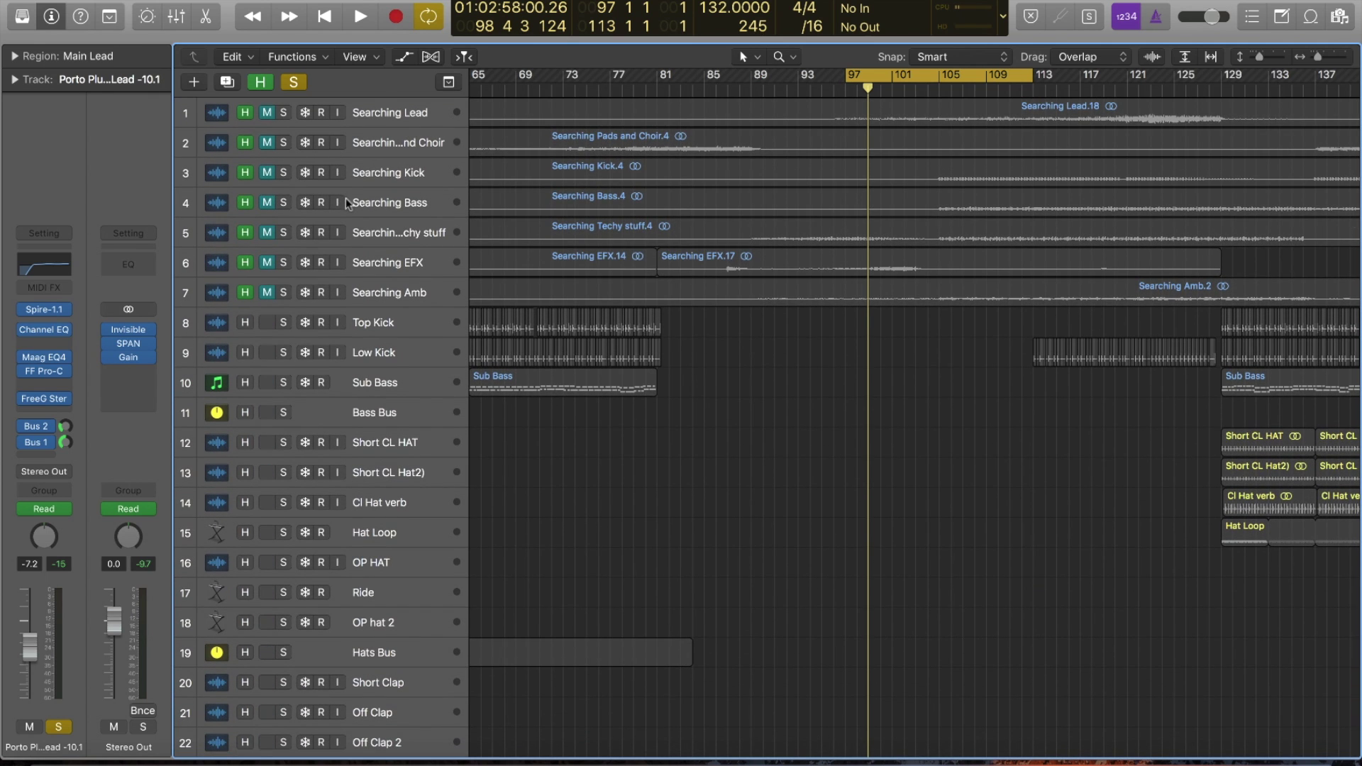
# Step: Solo the Searching Lead track with cycle mode off, play it from bar 97, and inspect its waveform up close
pyautogui.click(282, 113)
pyautogui.press('c')
pyautogui.press('space')
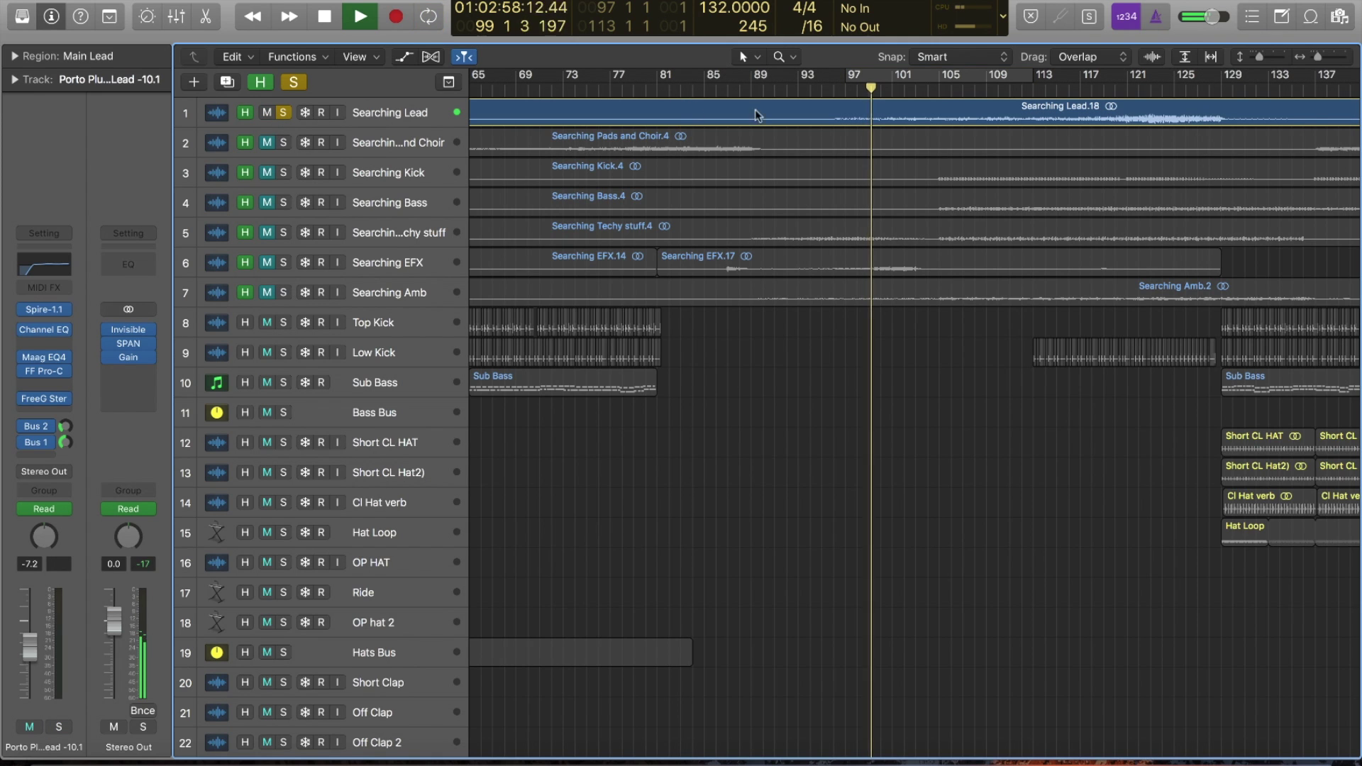
pyautogui.click(842, 93)
pyautogui.moveTo(820, 140); pyautogui.dragTo(1068, 144)
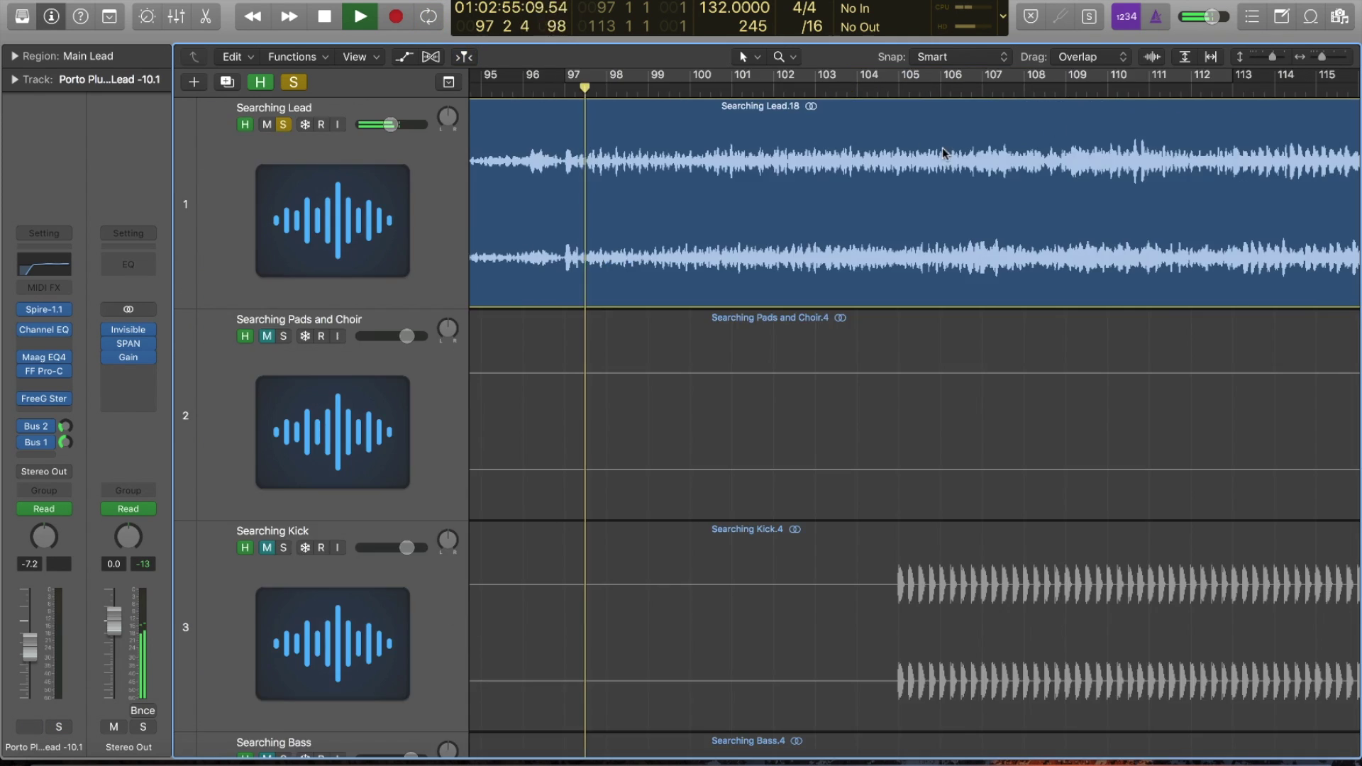
pyautogui.click(763, 159)
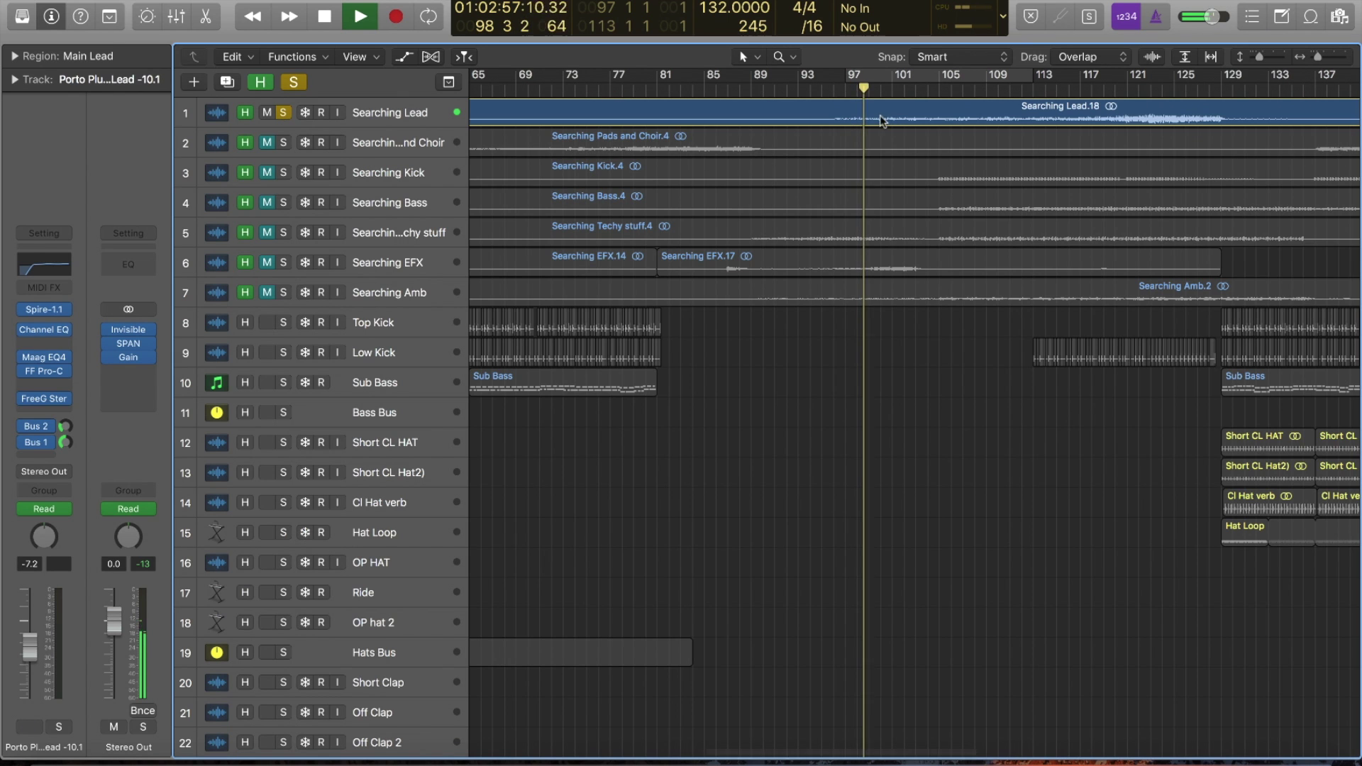
# Step: Play the soloed Searching Lead from further positions up to around bar 123, stop playback, and unsolo it
pyautogui.click(1018, 90)
pyautogui.click(1101, 91)
pyautogui.click(1159, 90)
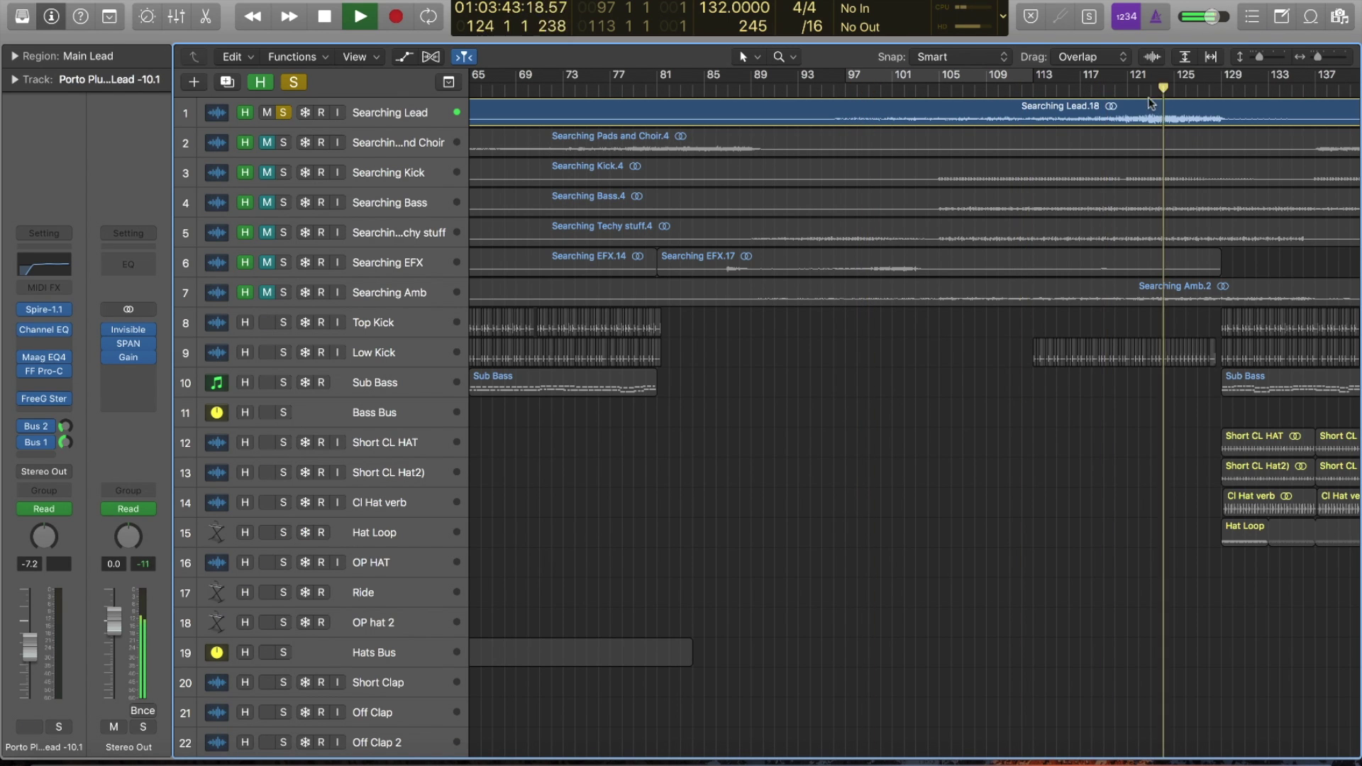
pyautogui.press('space')
pyautogui.click(281, 112)
pyautogui.click(281, 114)
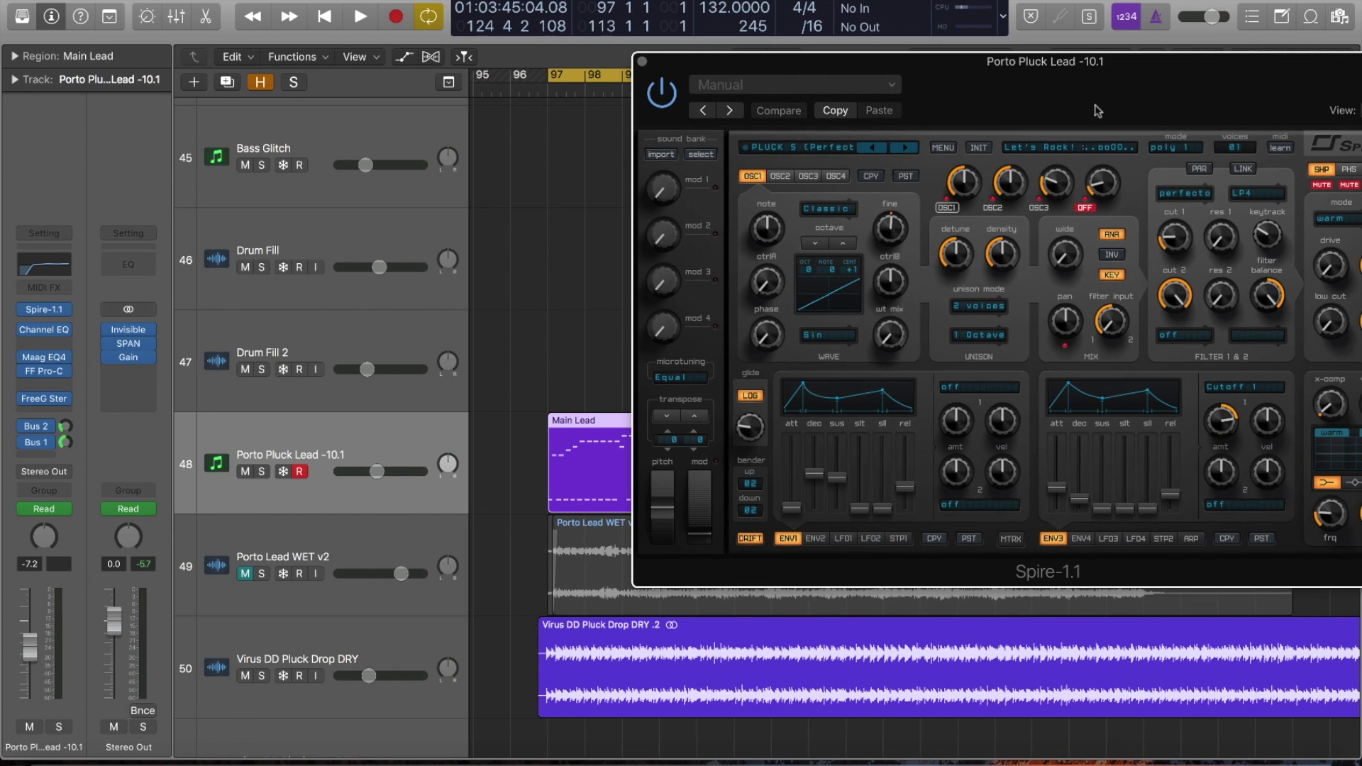
# Step: Play Porto Pluck Lead -10.1 in the mix and soloed from bar 97 with its Spire-1.1 window open
pyautogui.press('space')
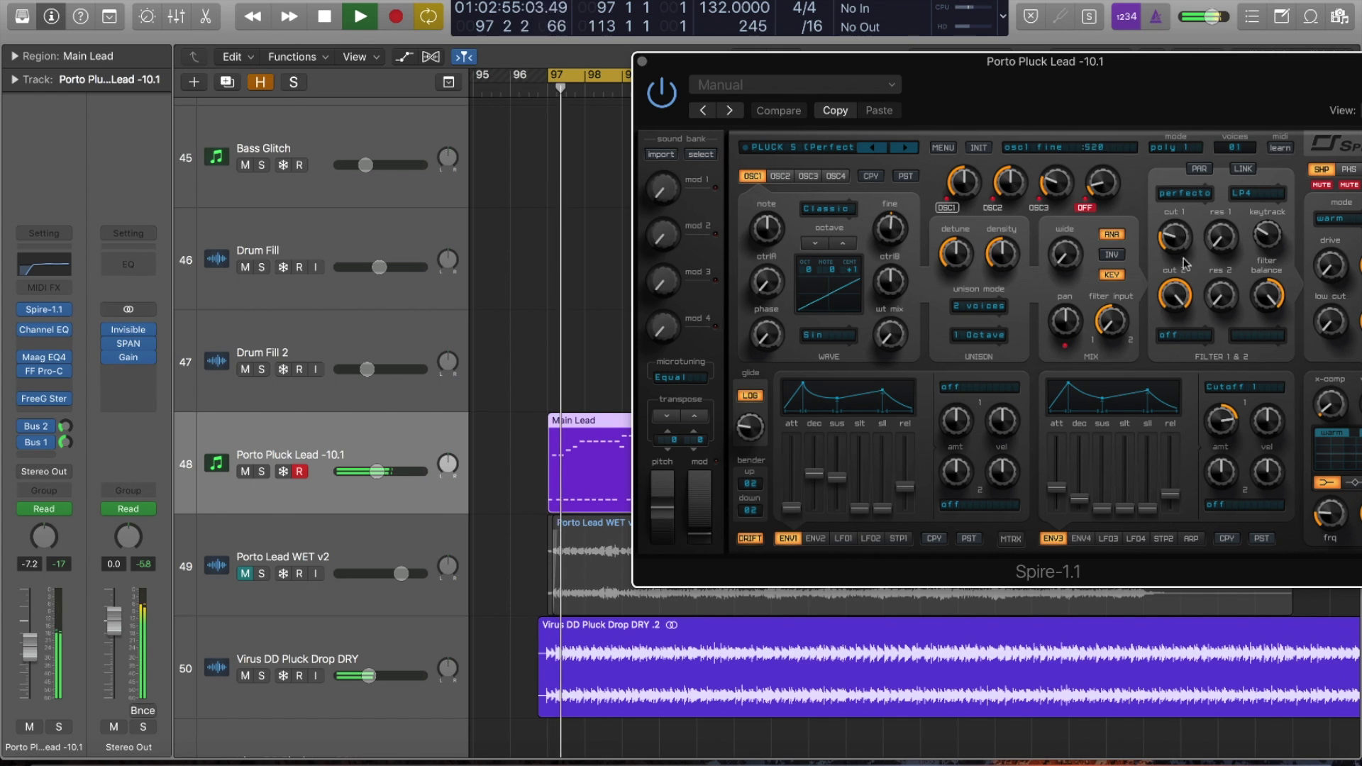
pyautogui.press('space')
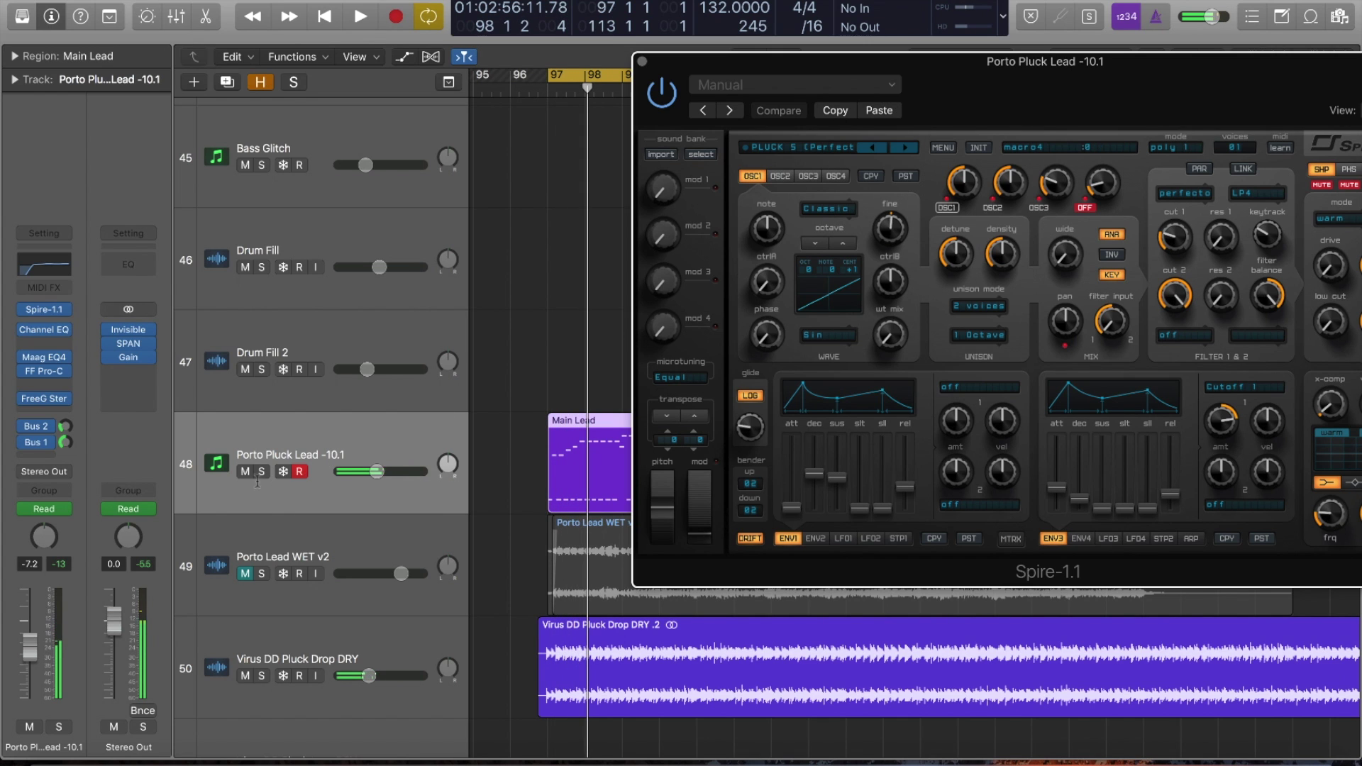
pyautogui.click(261, 472)
pyautogui.press('space')
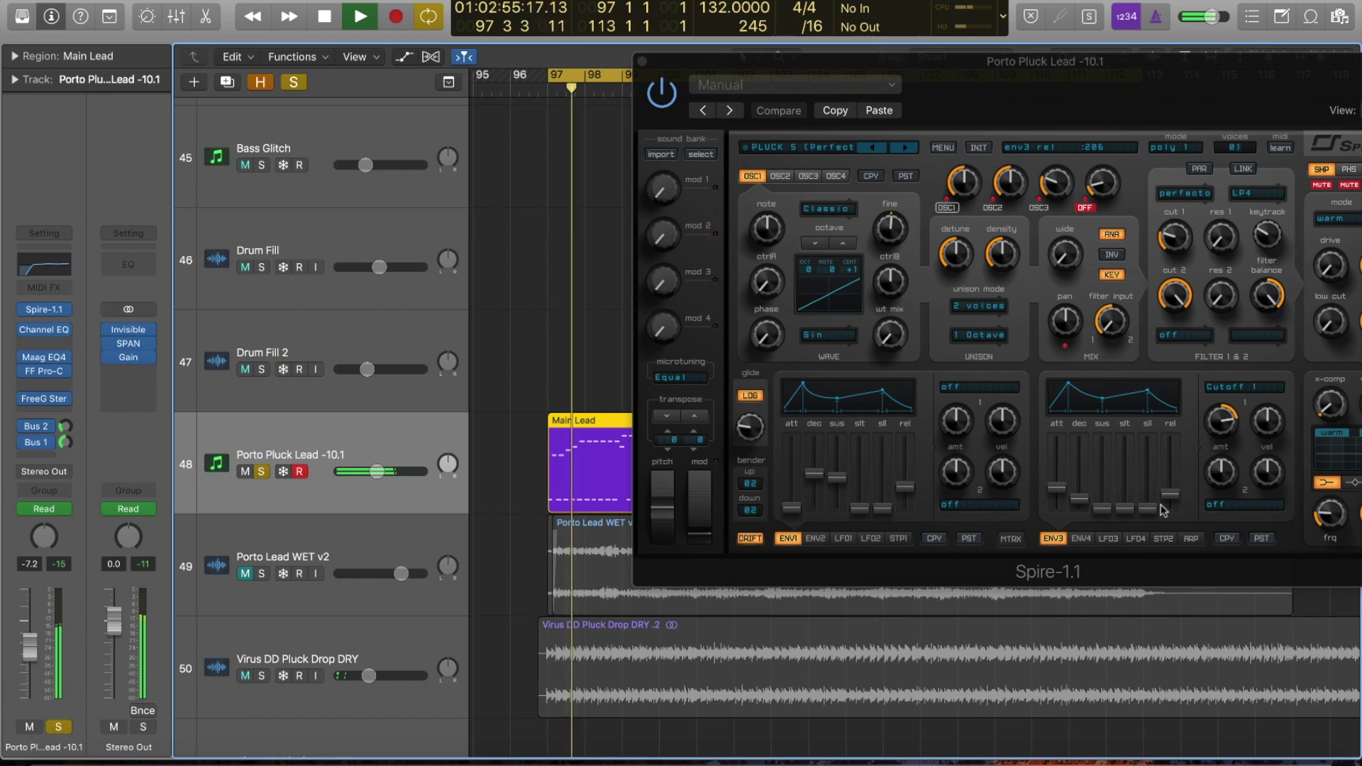
pyautogui.press('space')
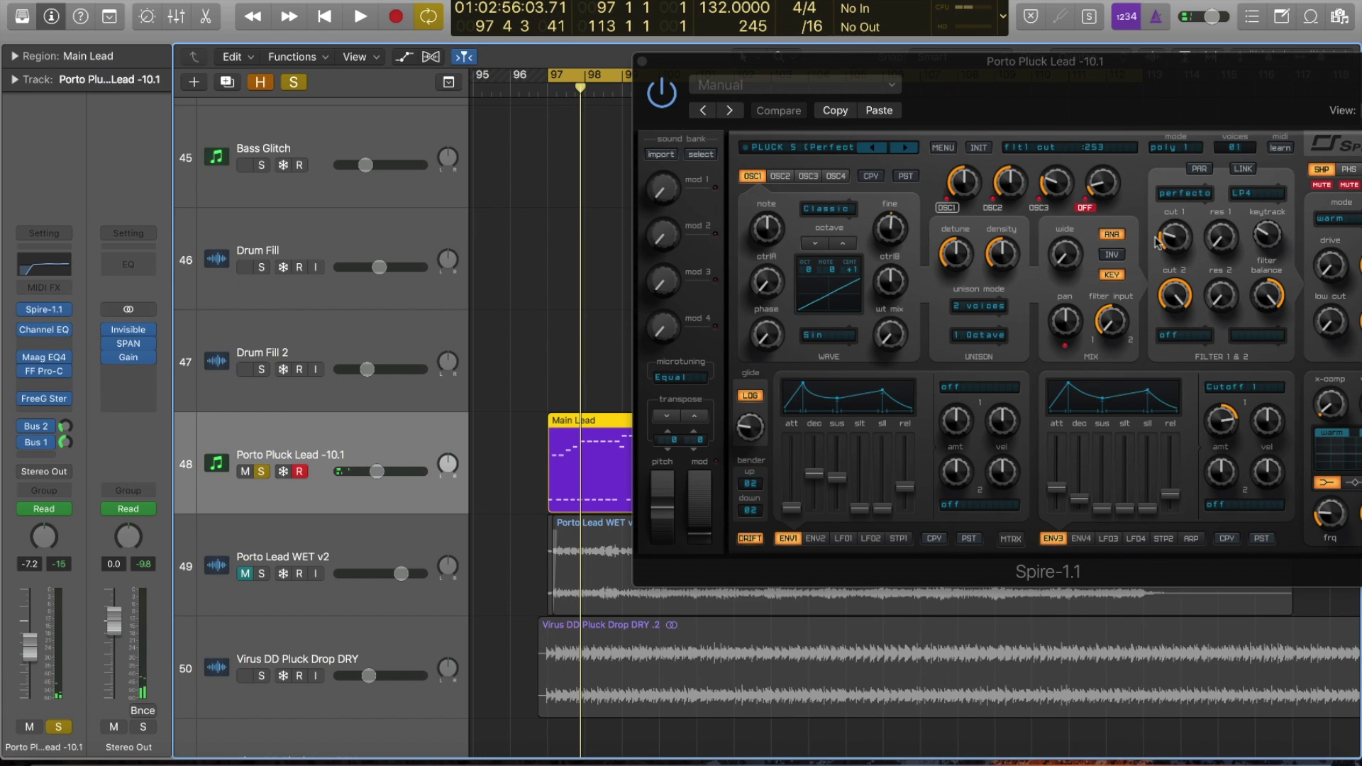
# Step: Try different attack and decay settings on Spire's envelope 3 during soloed playback, and restore the original slider positions
pyautogui.click(1061, 495)
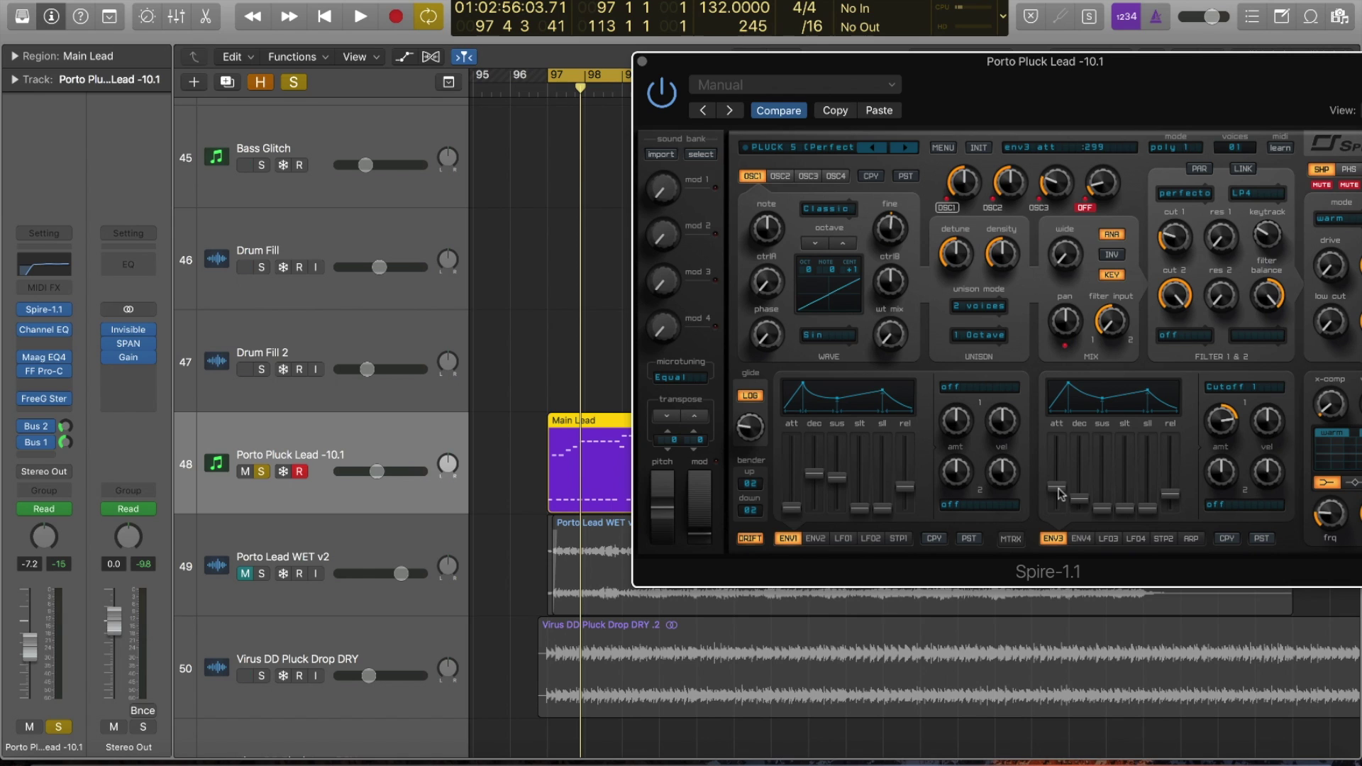
pyautogui.press('space')
pyautogui.moveTo(1060, 494)
pyautogui.mouseDown()
pyautogui.moveTo(1056, 508)
pyautogui.moveTo(1079, 484)
pyautogui.mouseUp()
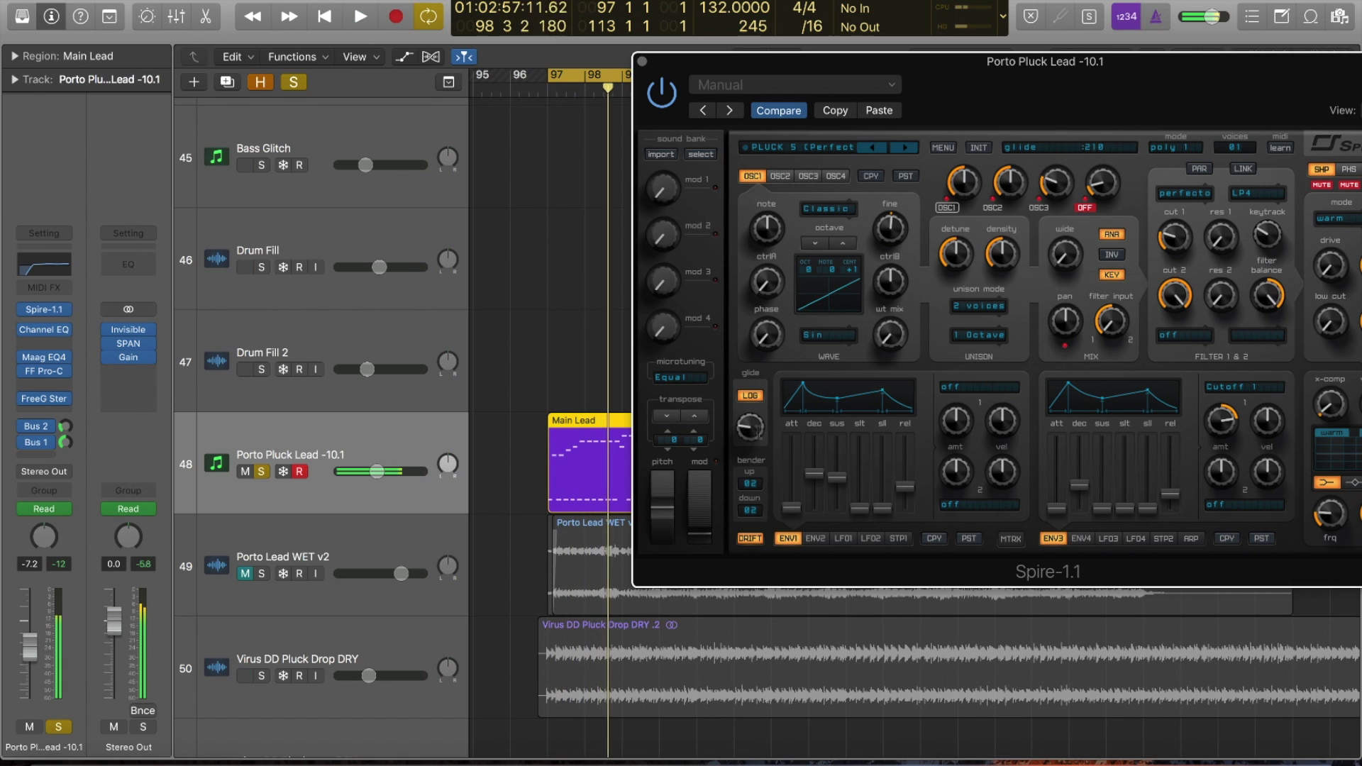
pyautogui.moveTo(943, 99); pyautogui.dragTo(841, 98)
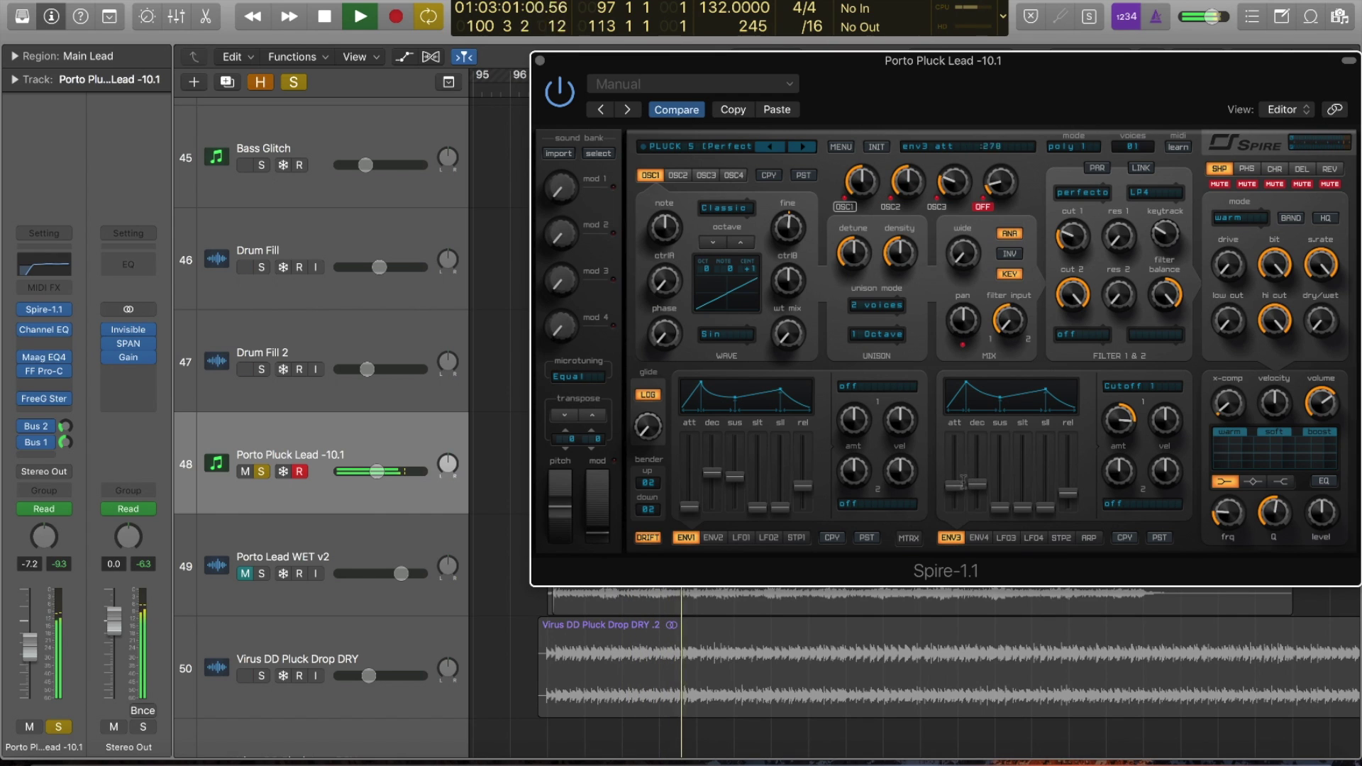
pyautogui.moveTo(978, 486)
pyautogui.mouseDown()
pyautogui.moveTo(976, 503)
pyautogui.moveTo(959, 491)
pyautogui.mouseUp()
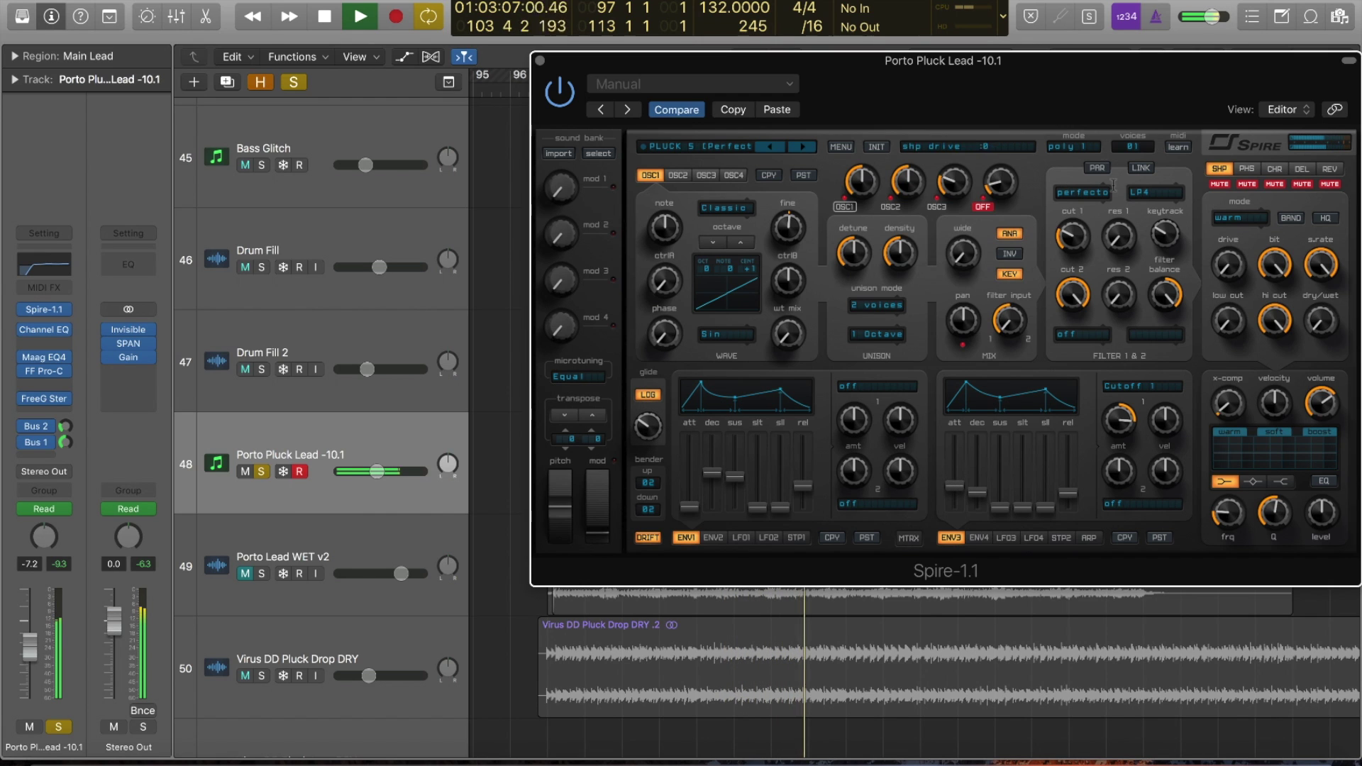
# Step: Close Spire-1.1, bypass the Bus 1 and Bus 2 sends of Porto Pluck Lead -10.1, and play the soloed lead
pyautogui.press('space')
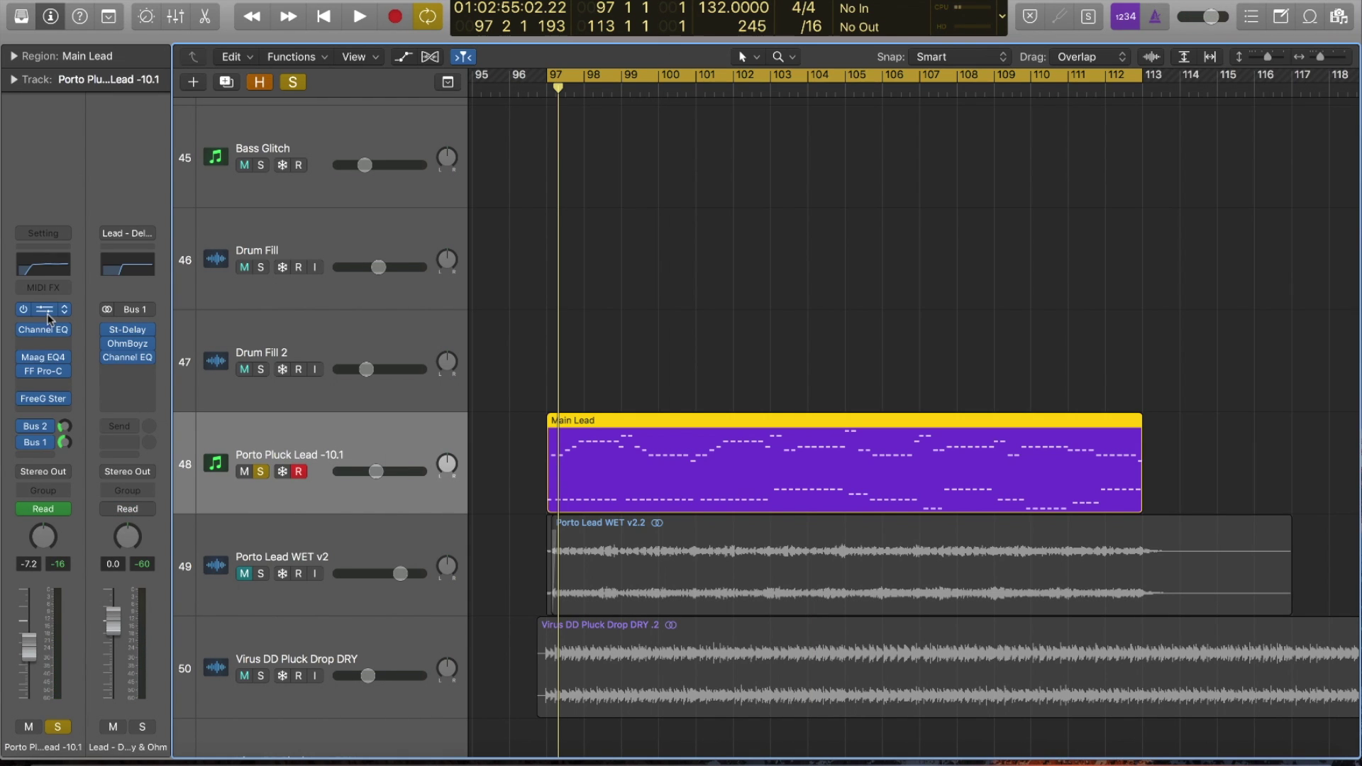
pyautogui.click(43, 312)
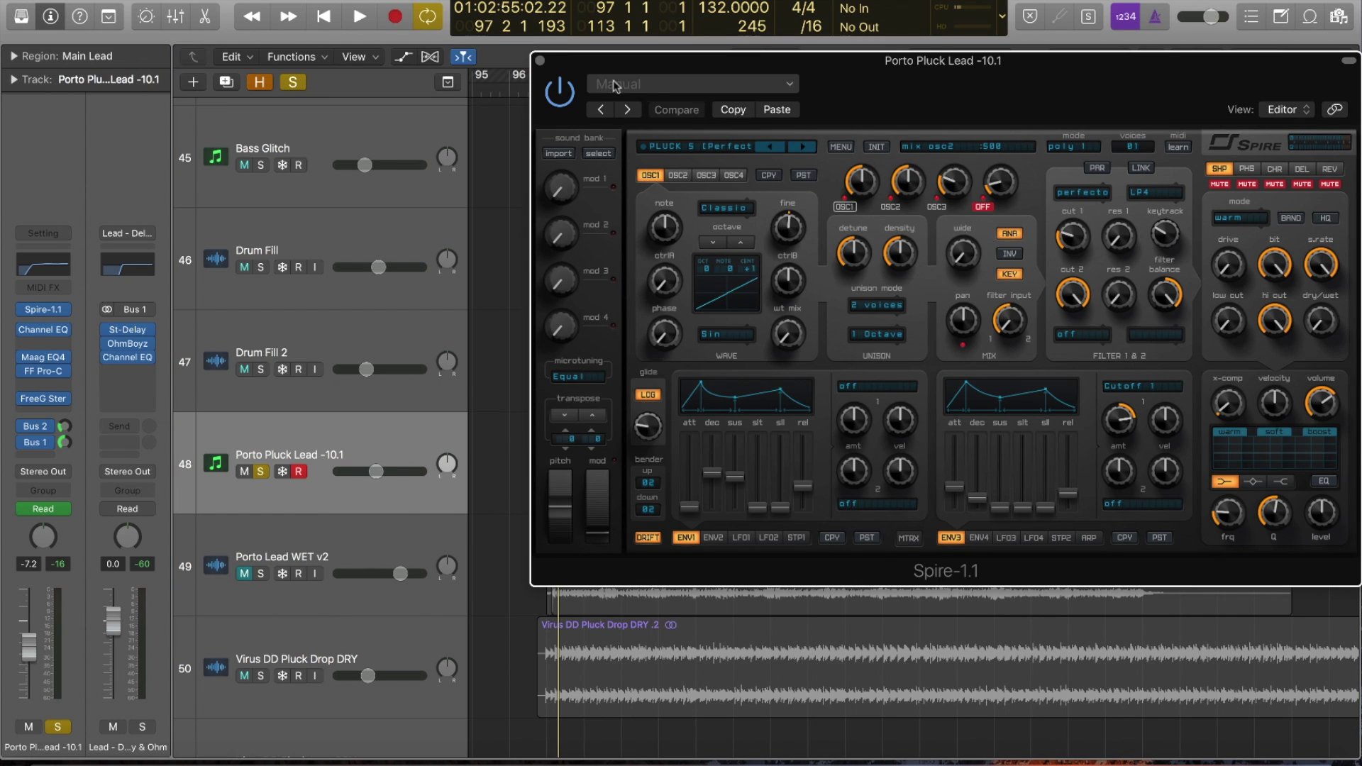
pyautogui.click(540, 61)
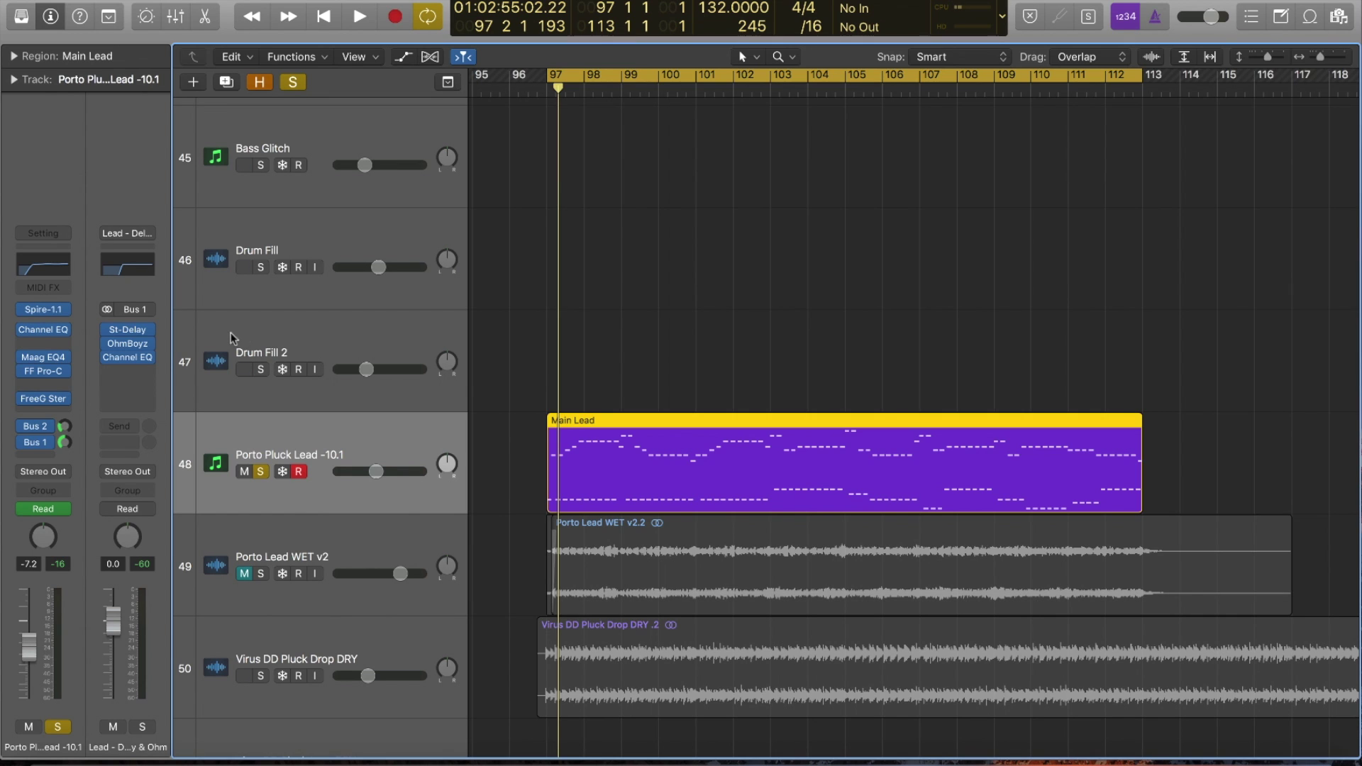
pyautogui.click(37, 434)
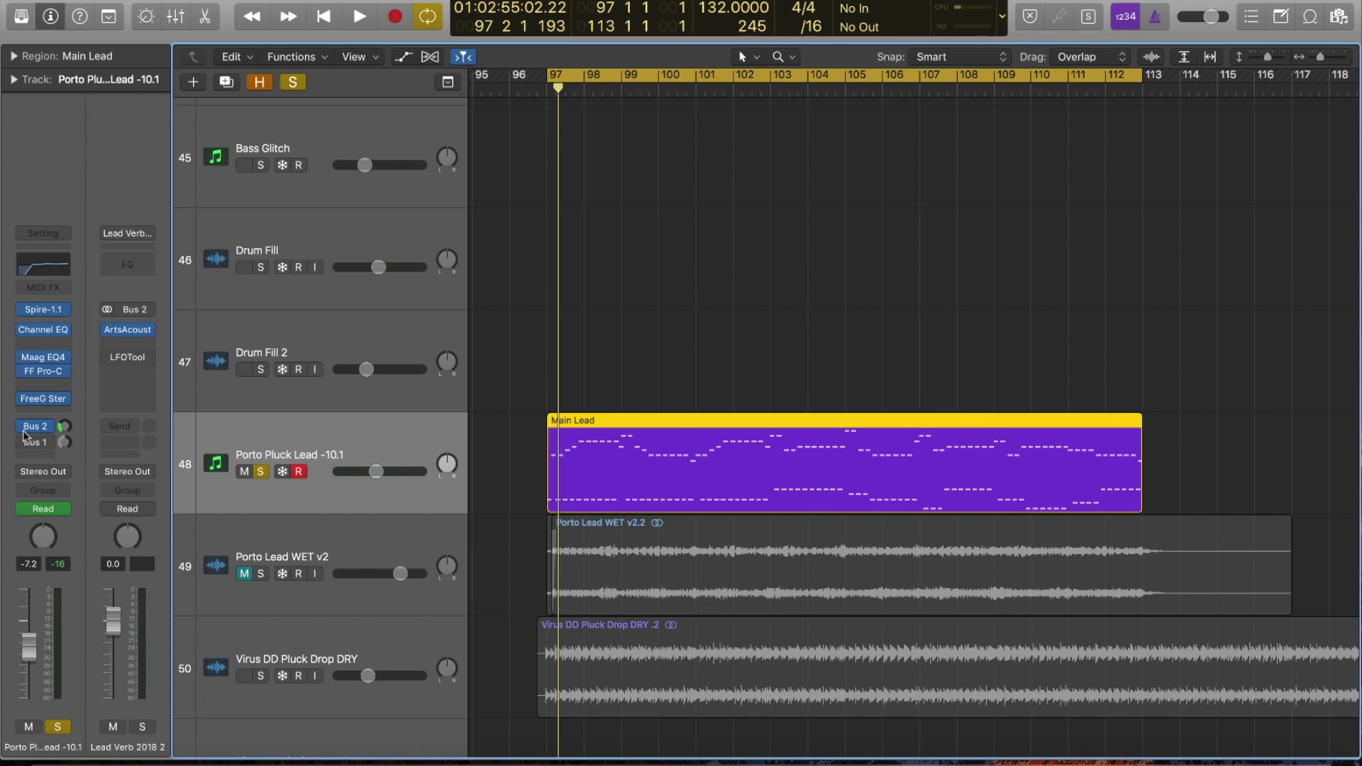
pyautogui.press('space')
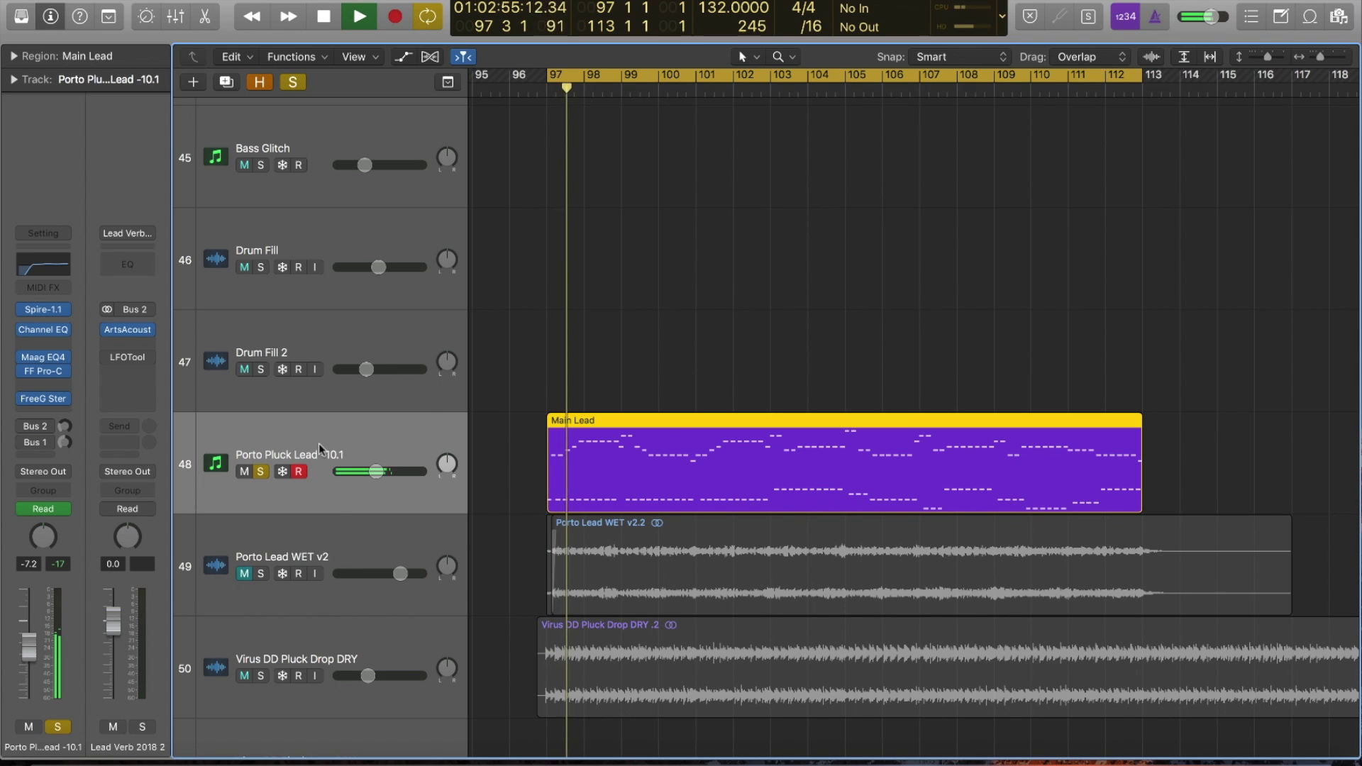
pyautogui.press('space')
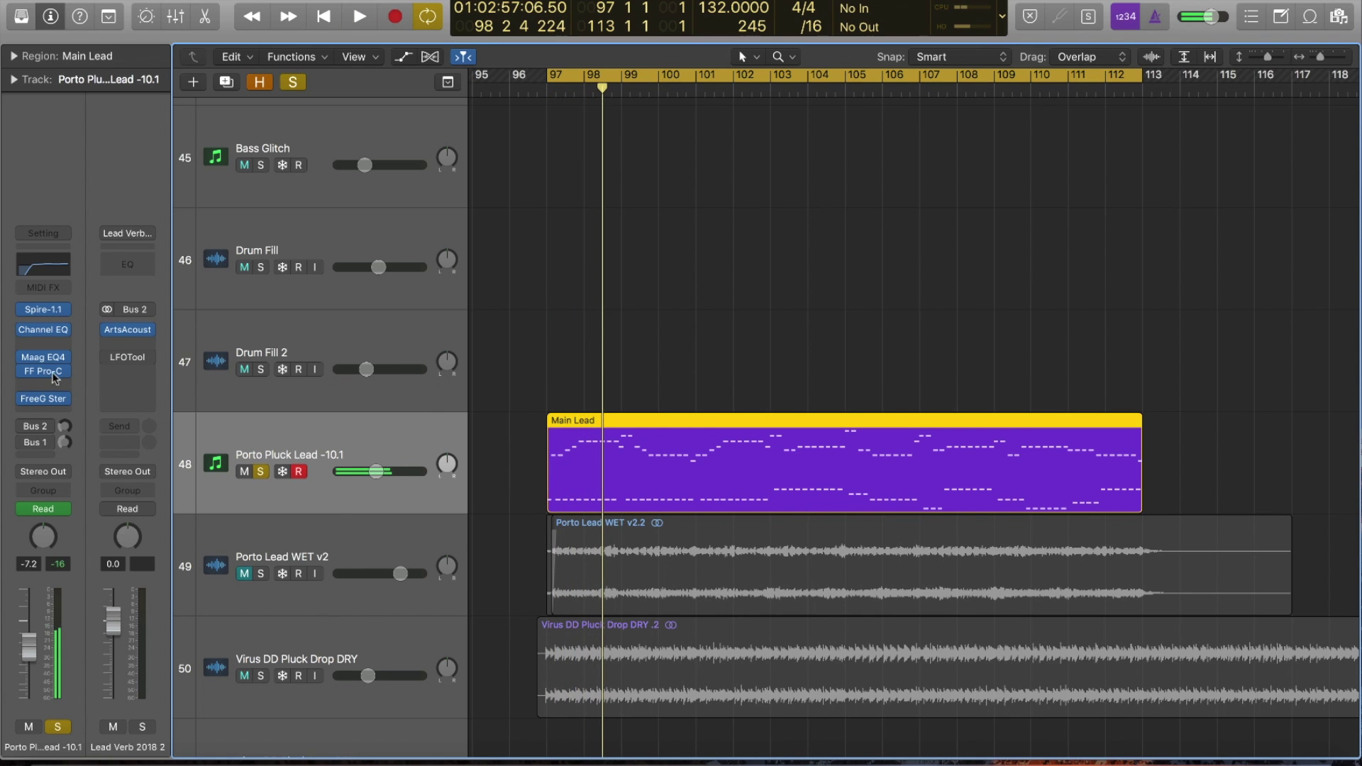
# Step: Bypass the Channel EQ, Maag EQ4 and FF Pro-C inserts, play the lead without them, and re-enable Maag EQ4 and FF Pro-C
pyautogui.click(25, 364)
pyautogui.click(25, 364)
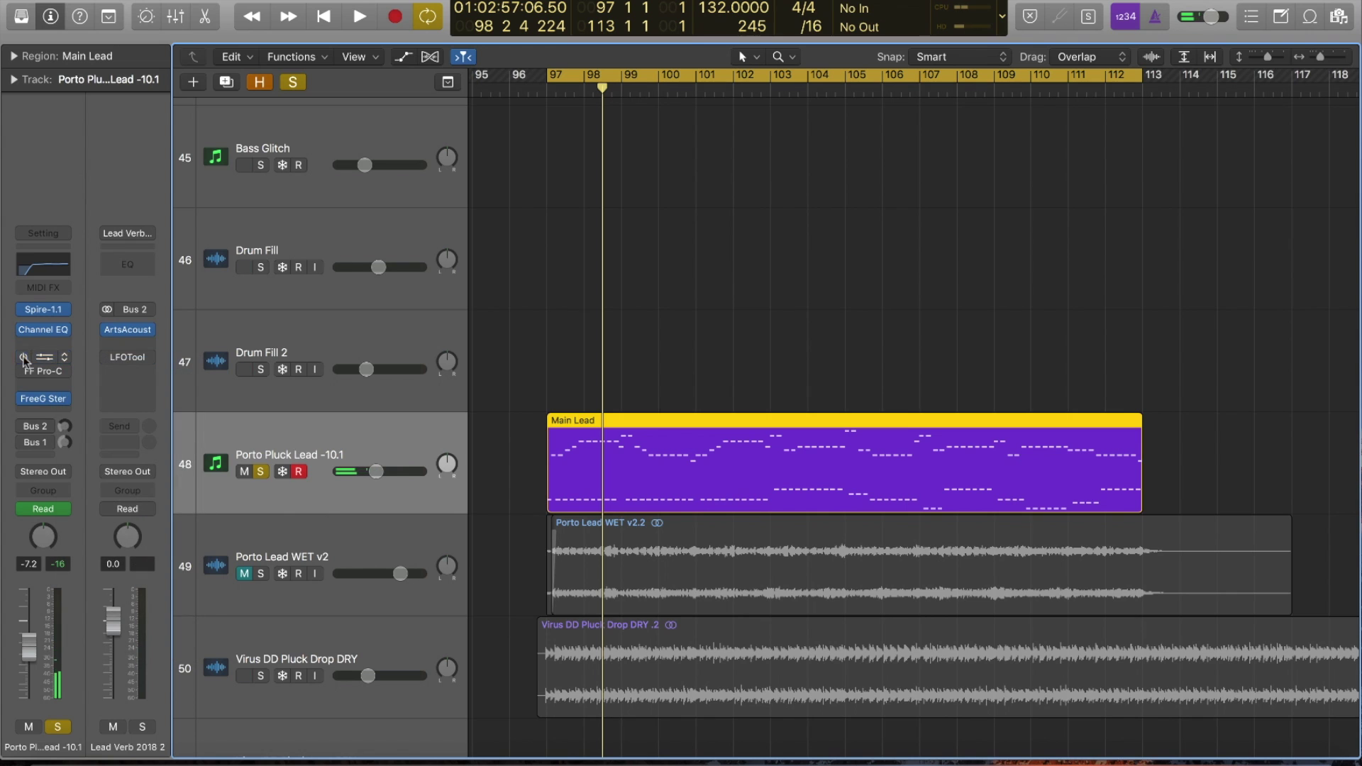
pyautogui.press('space')
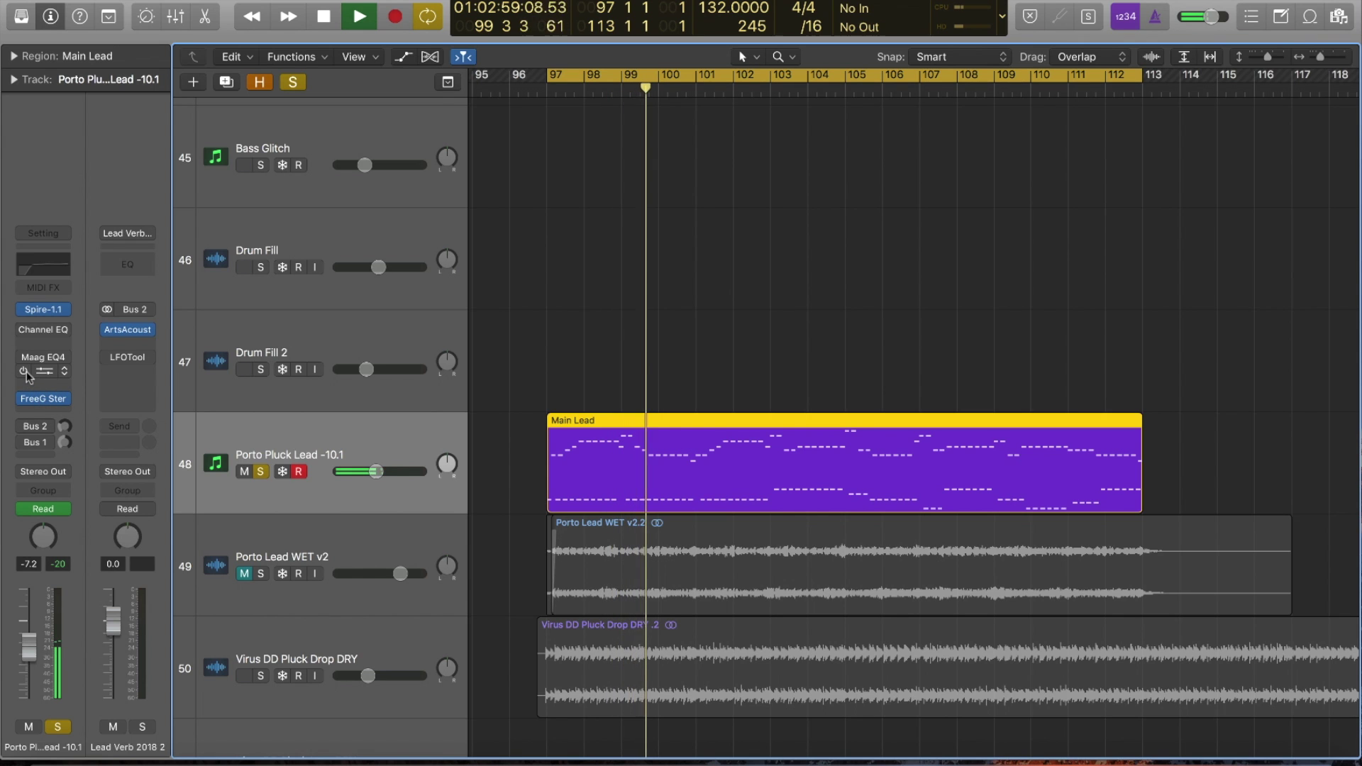
pyautogui.press('space')
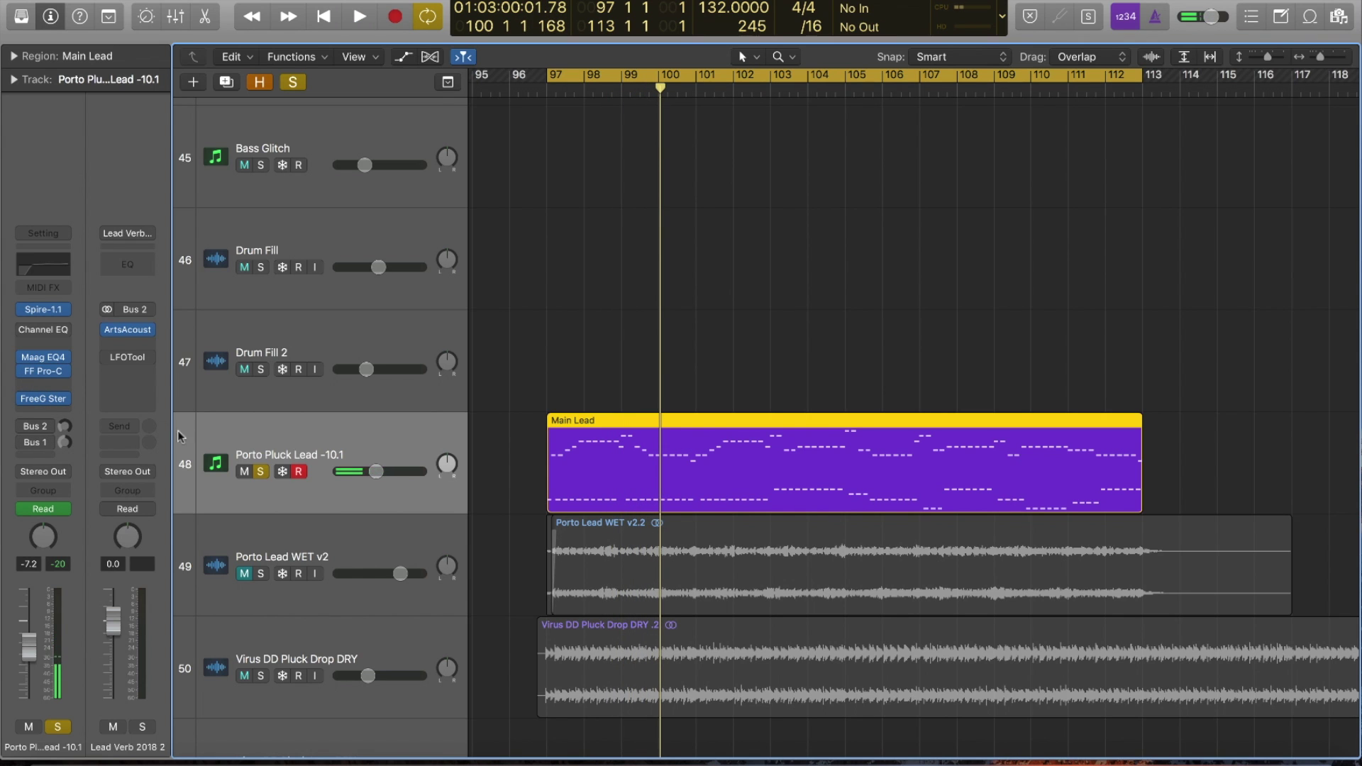
# Step: Inspect the lead's Channel EQ curve during playback, turn the Bus 1 and Bus 2 sends back on, and play again
pyautogui.press('space')
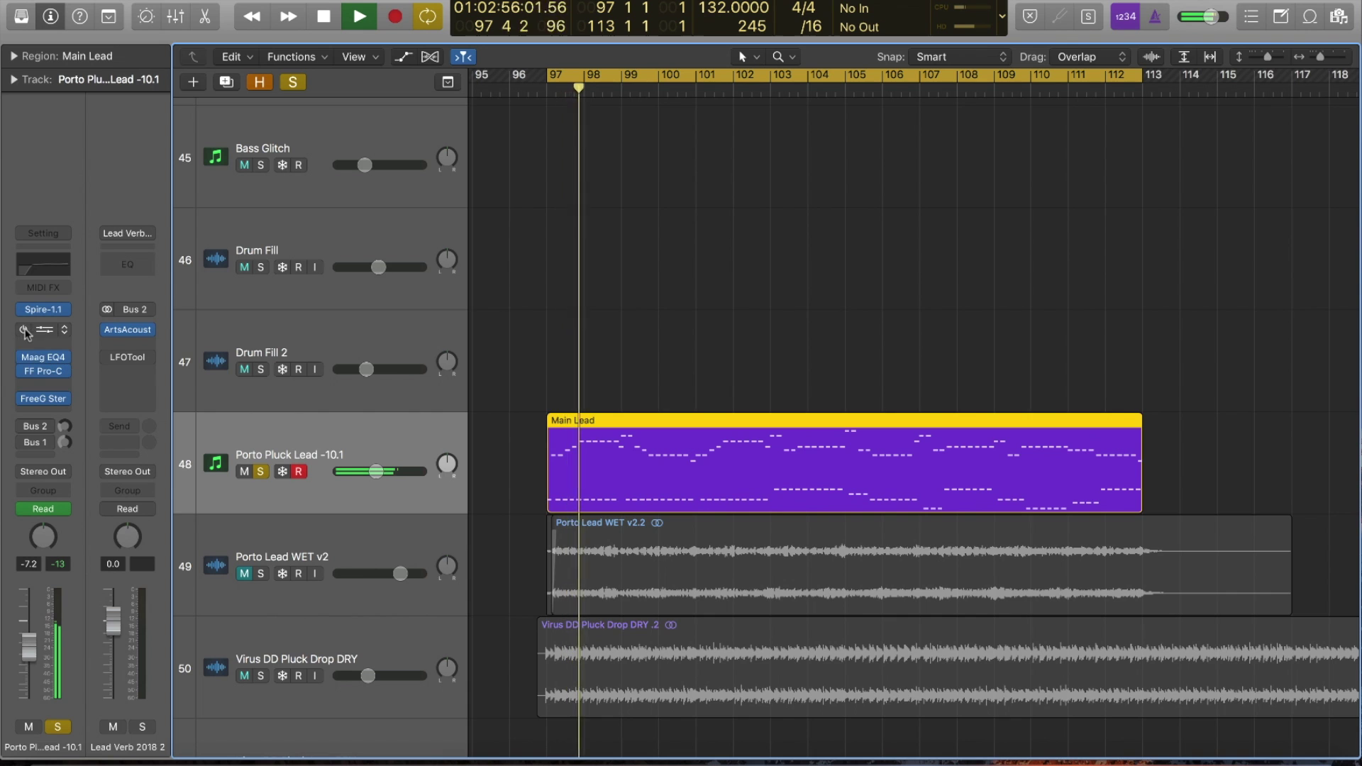
pyautogui.click(44, 331)
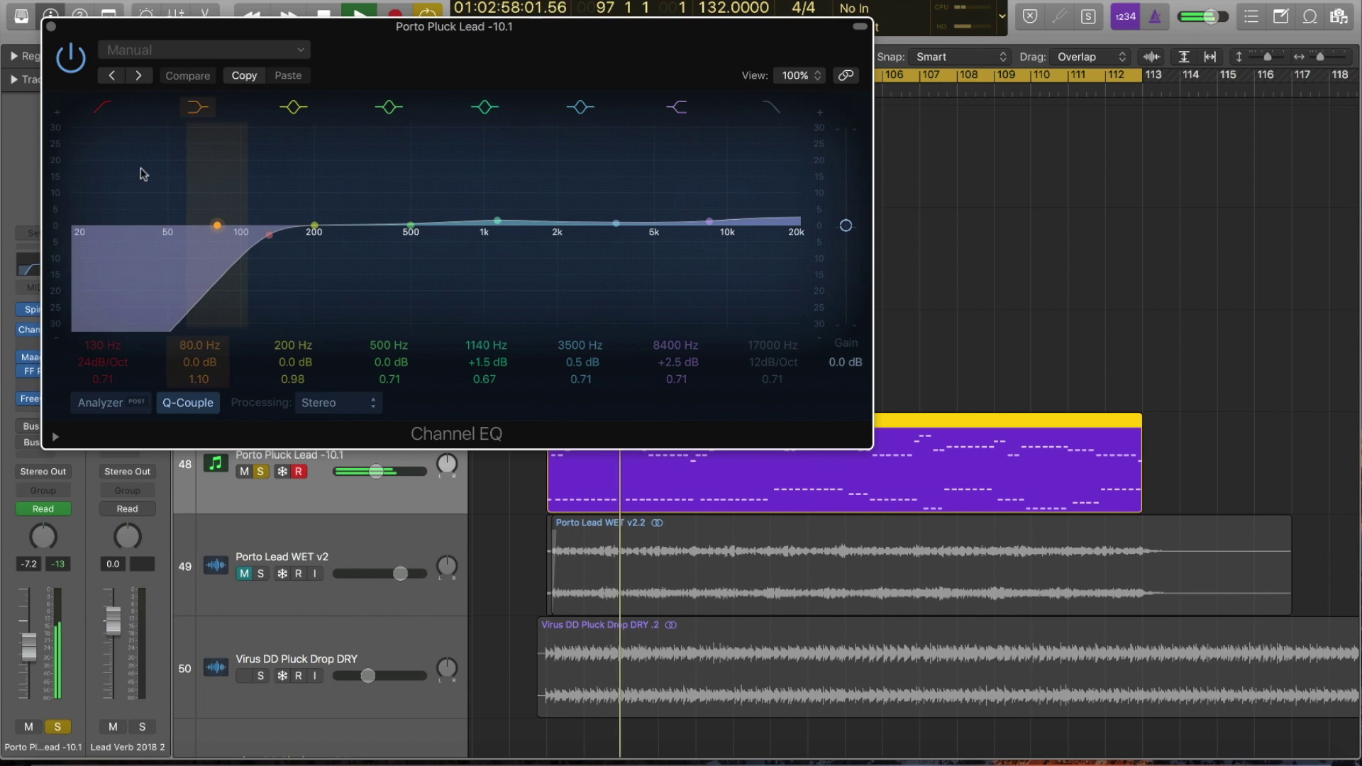
pyautogui.click(51, 27)
pyautogui.press('space')
pyautogui.click(33, 448)
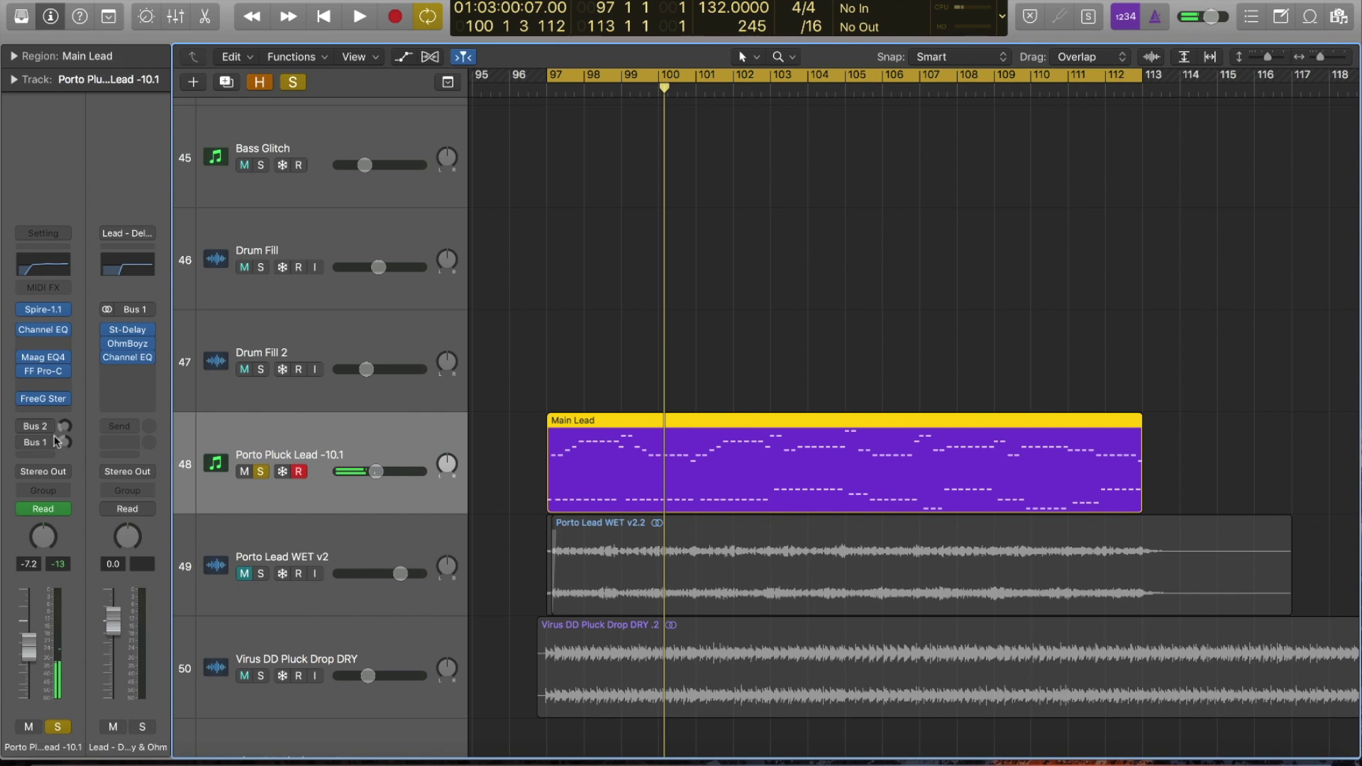
pyautogui.press('space')
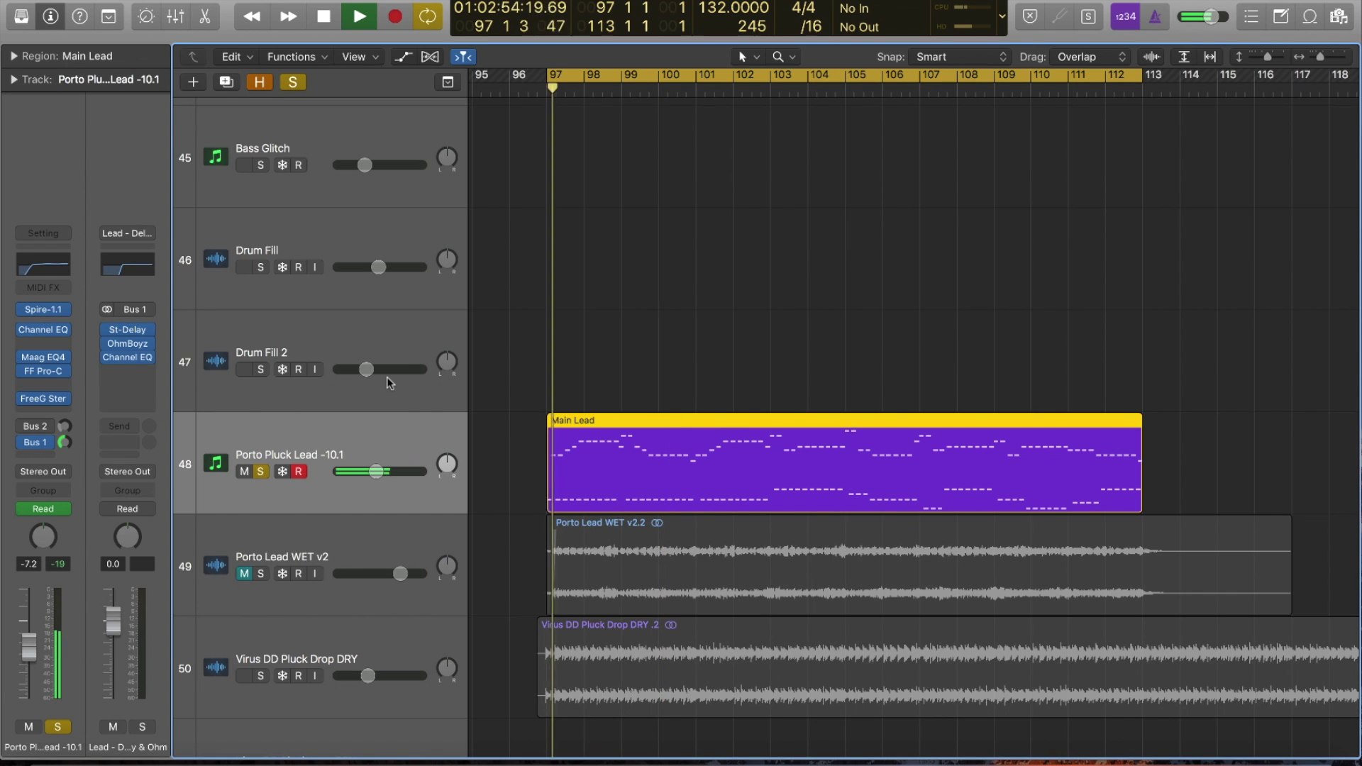
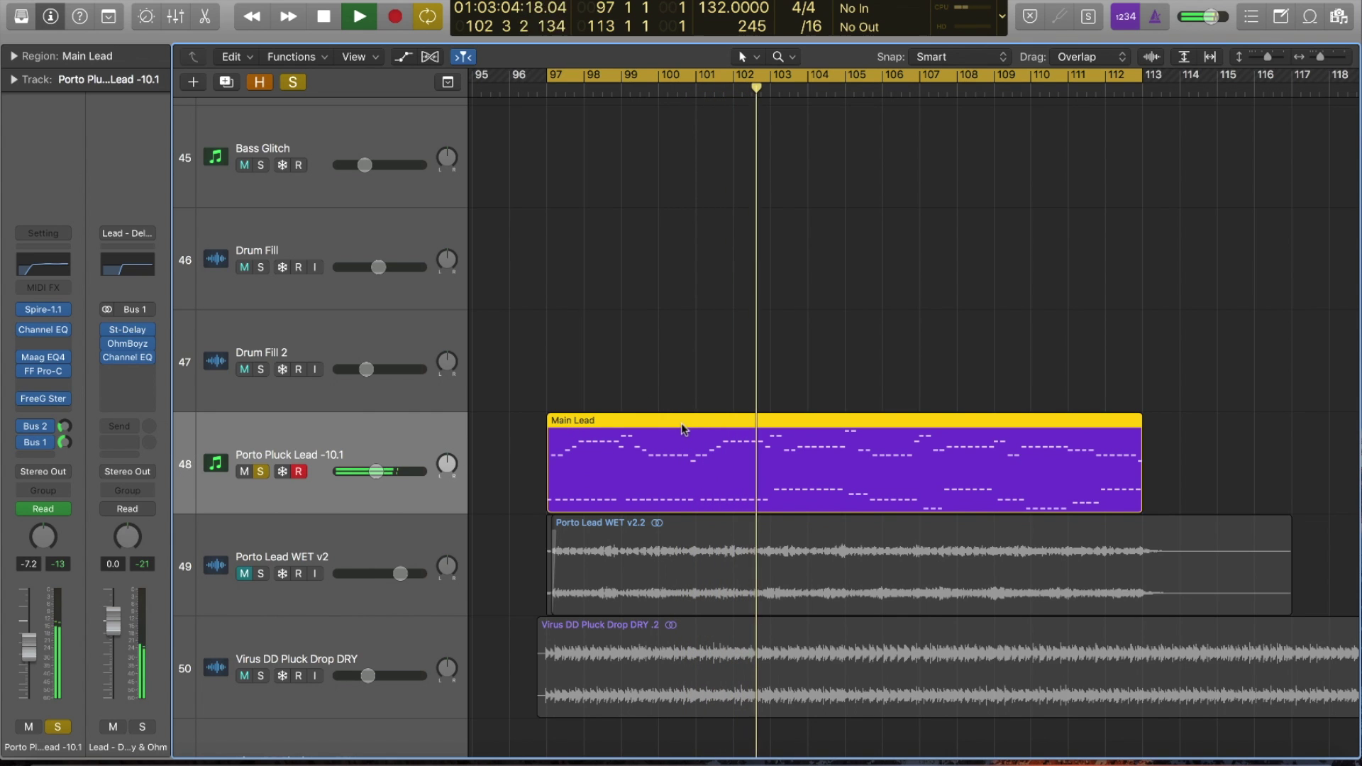
# Step: Show the track automation, examine the FreeG gain curve and automation parameters of Porto Pluck Lead -10.1, and hide the automation
pyautogui.press('a')
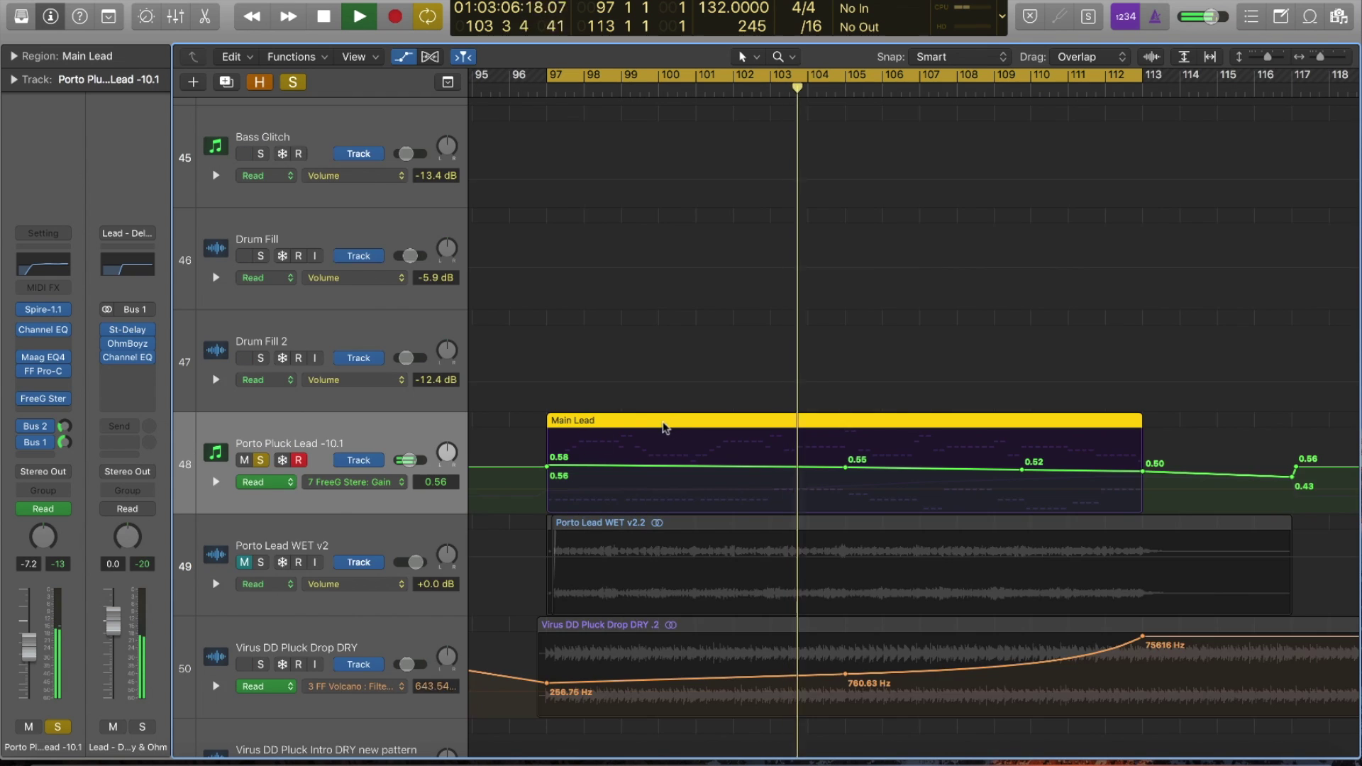
pyautogui.press('a')
pyautogui.press('space')
pyautogui.press('a')
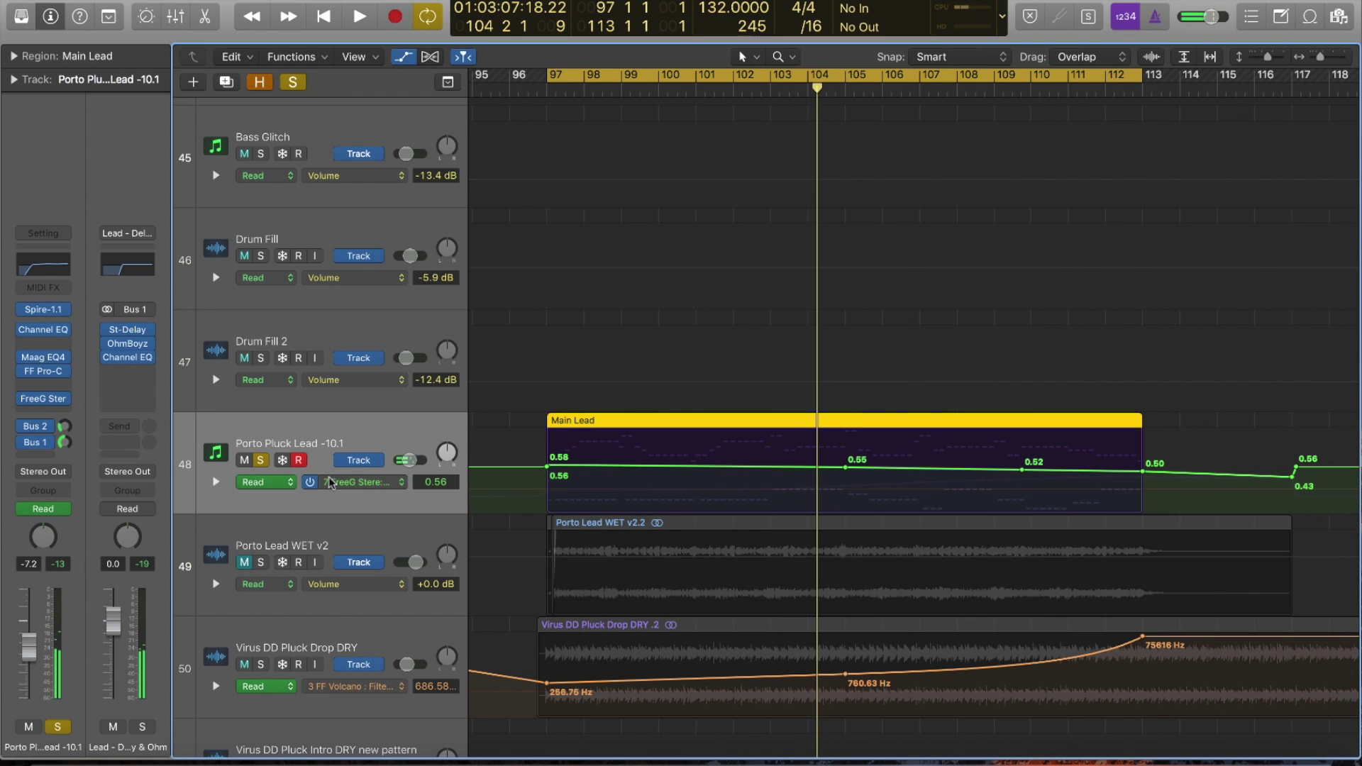
pyautogui.click(356, 483)
pyautogui.click(370, 463)
pyautogui.click(356, 483)
pyautogui.click(979, 435)
pyautogui.press('a')
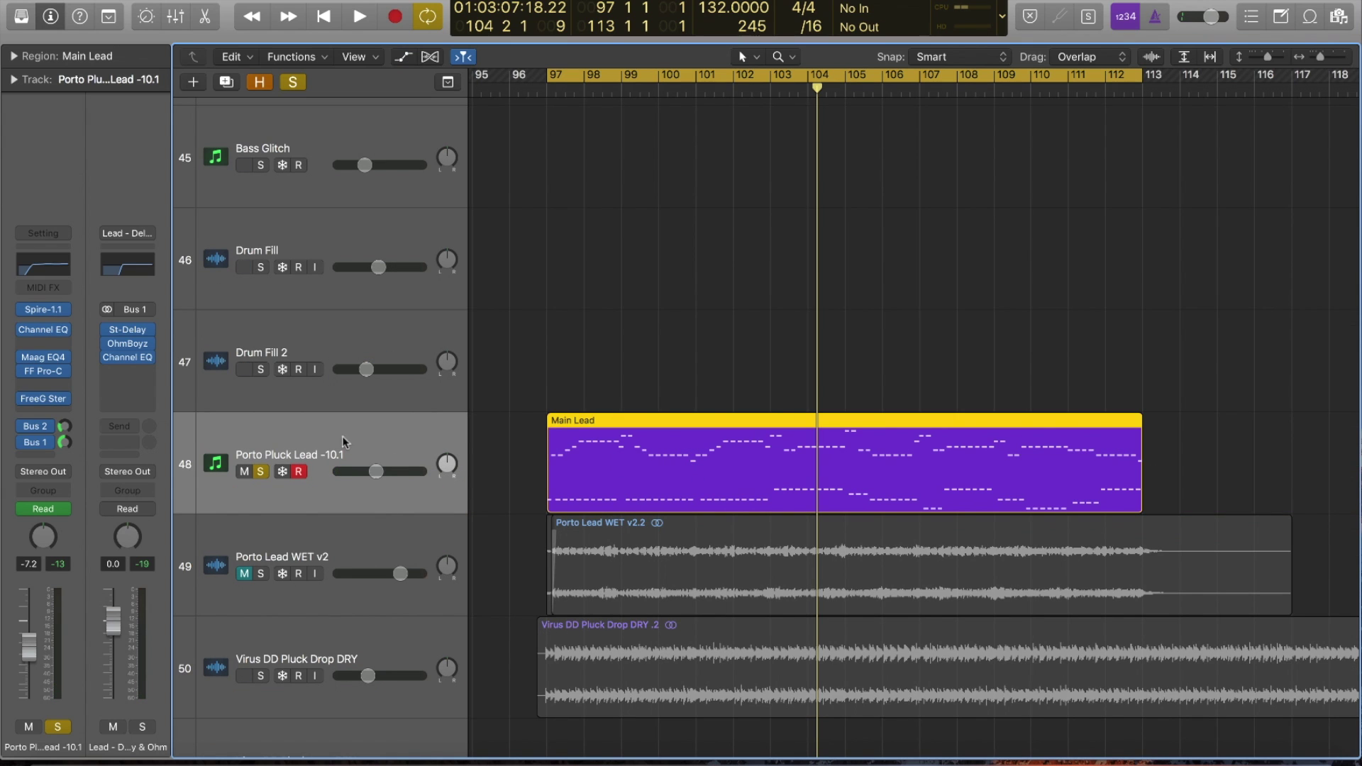
# Step: Unsolo Porto Pluck Lead -10.1, play it briefly in the mix, and duplicate the track with the same channel settings
pyautogui.click(260, 472)
pyautogui.press('space')
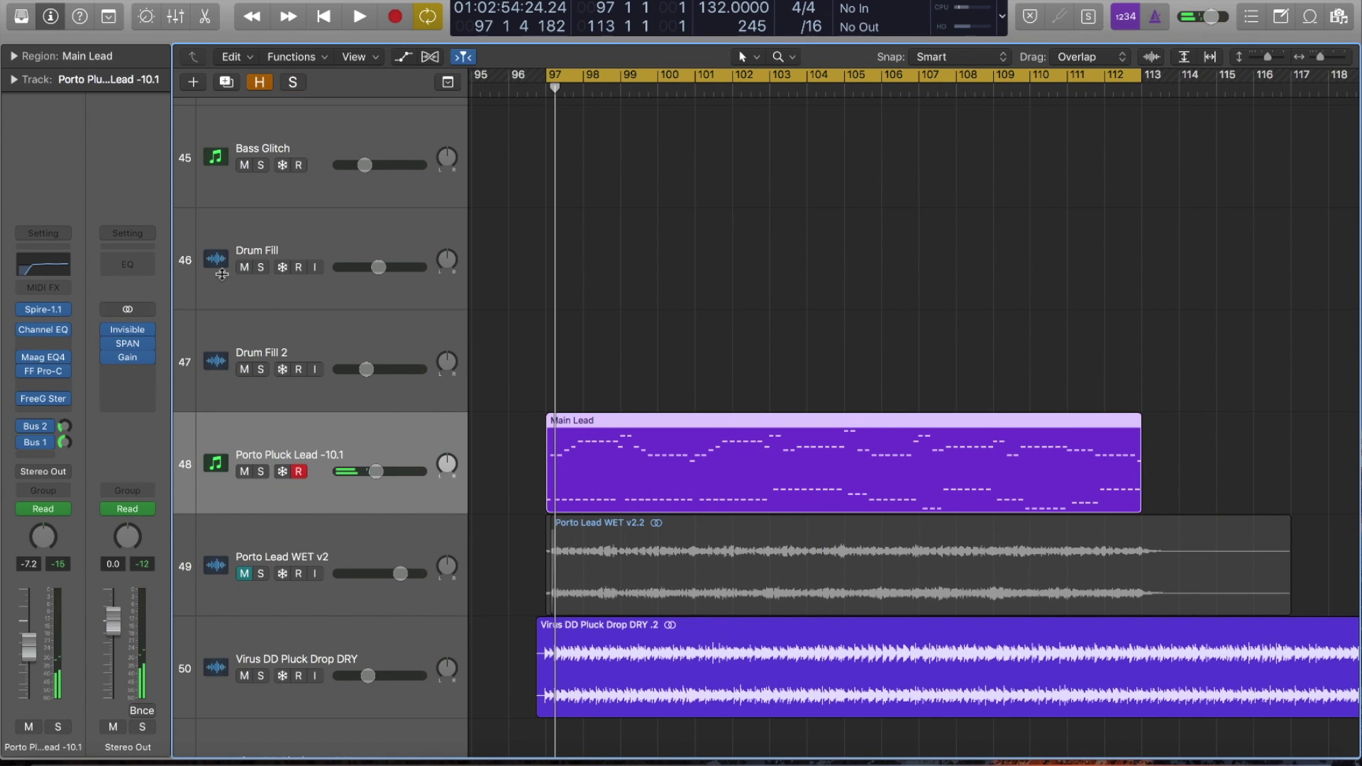
pyautogui.press('super+d')
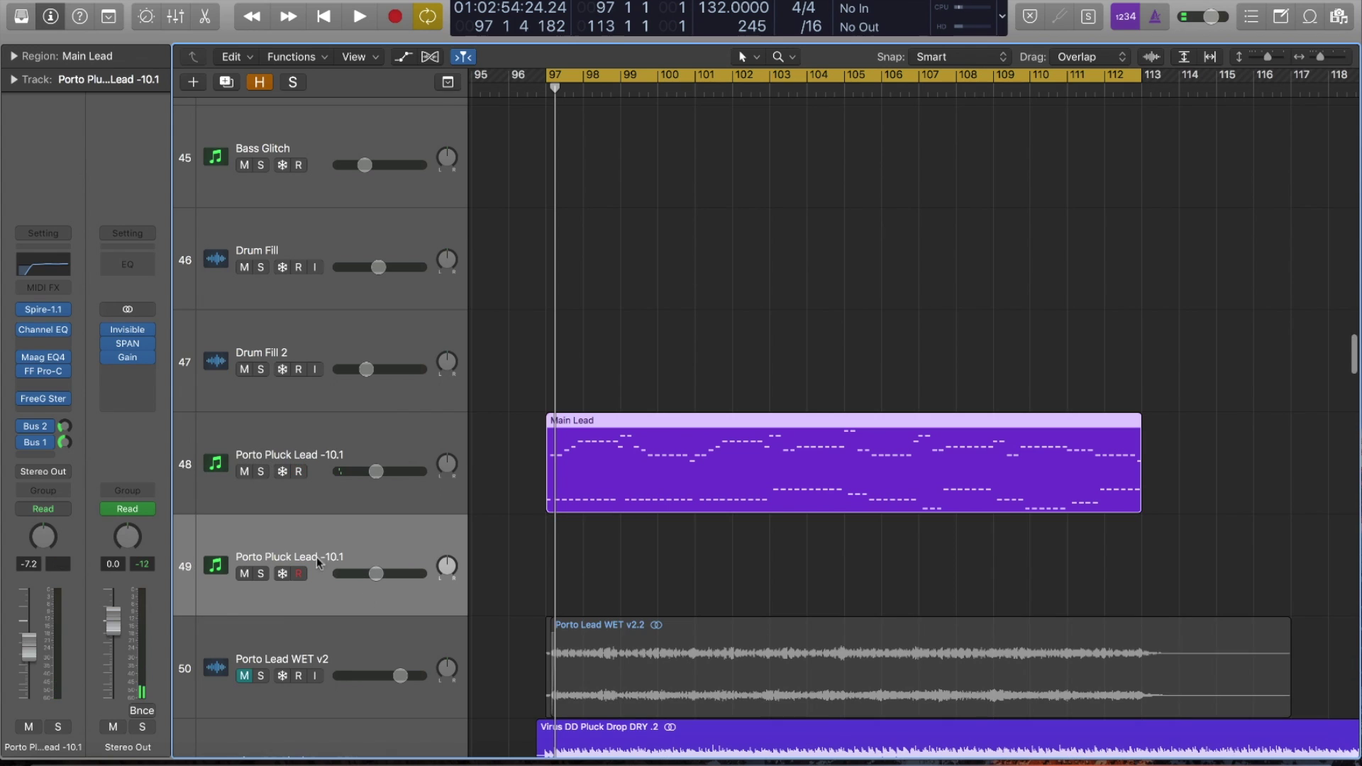
pyautogui.click(285, 525)
# Step: Replace Spire-1.1 on the duplicate Porto Pluck Lead track with a stereo Sylenth1 instrument
pyautogui.click(68, 310)
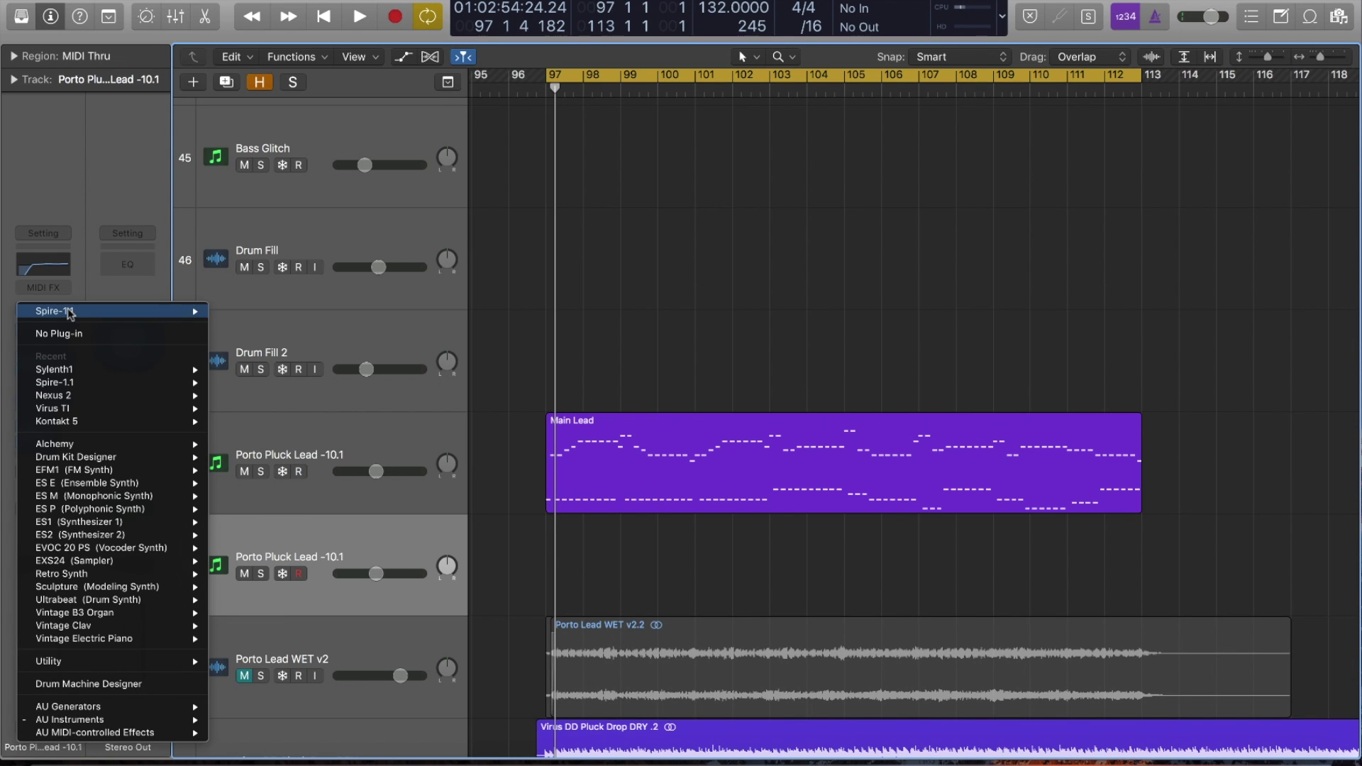
pyautogui.click(73, 334)
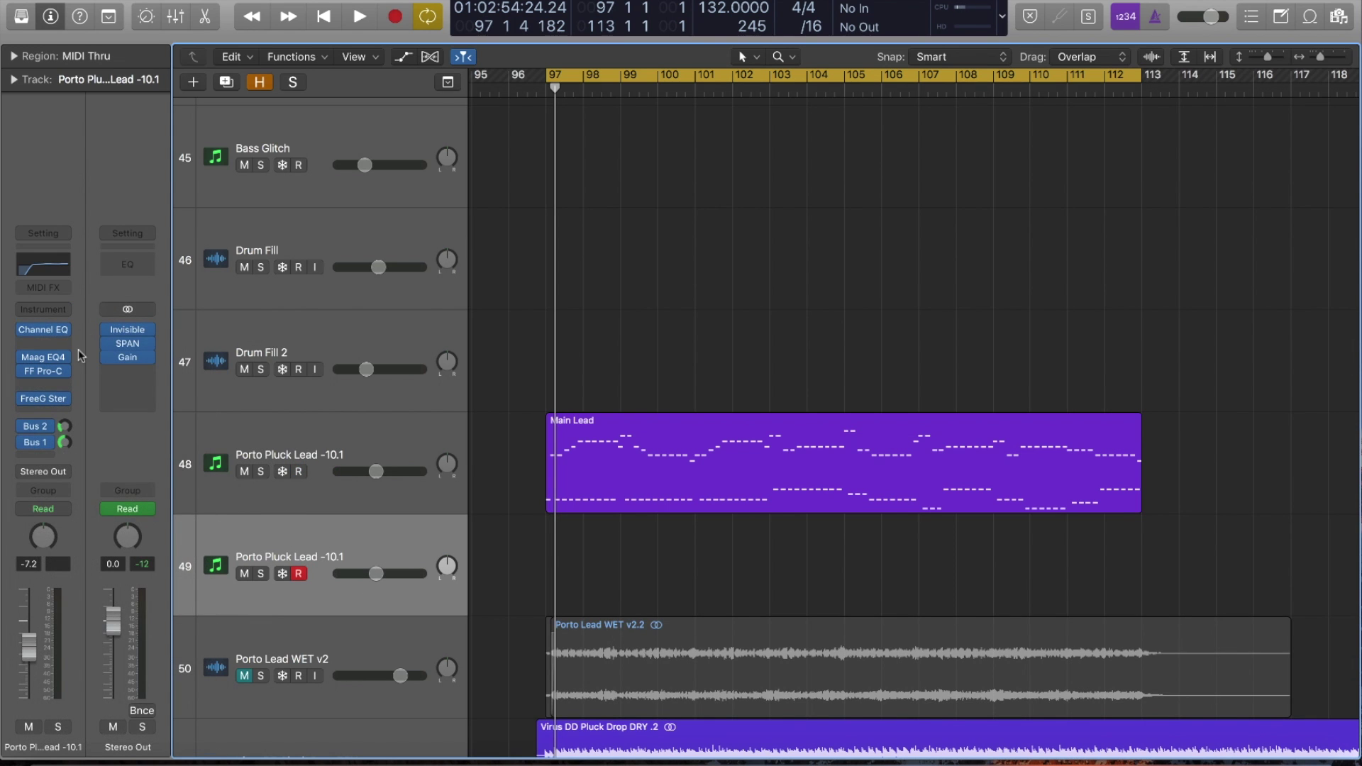
pyautogui.click(58, 315)
pyautogui.moveTo(110, 343)
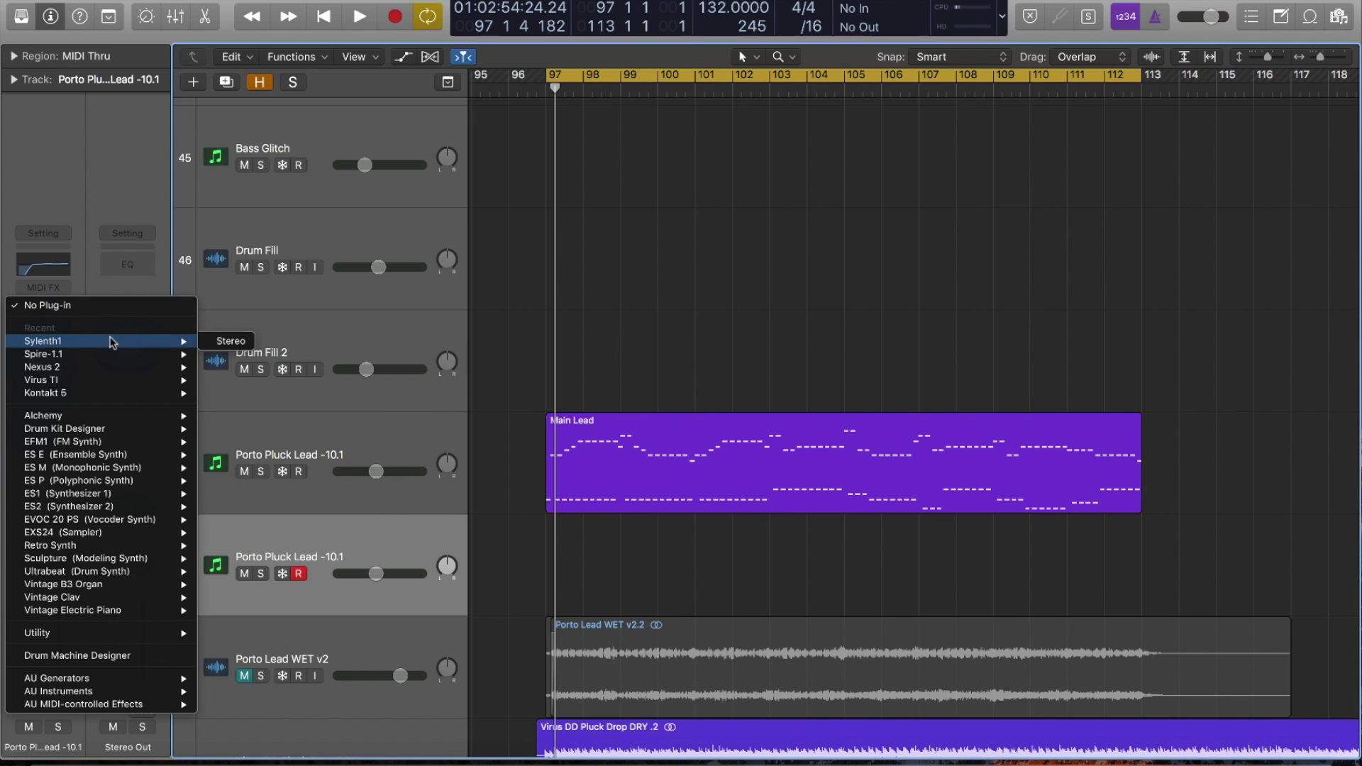
pyautogui.click(248, 340)
# Step: Copy the Main Lead region onto the duplicate track at bar 97, close the Sylenth1 window, and solo the duplicate
pyautogui.moveTo(850, 499); pyautogui.dragTo(850, 601)
pyautogui.click(51, 26)
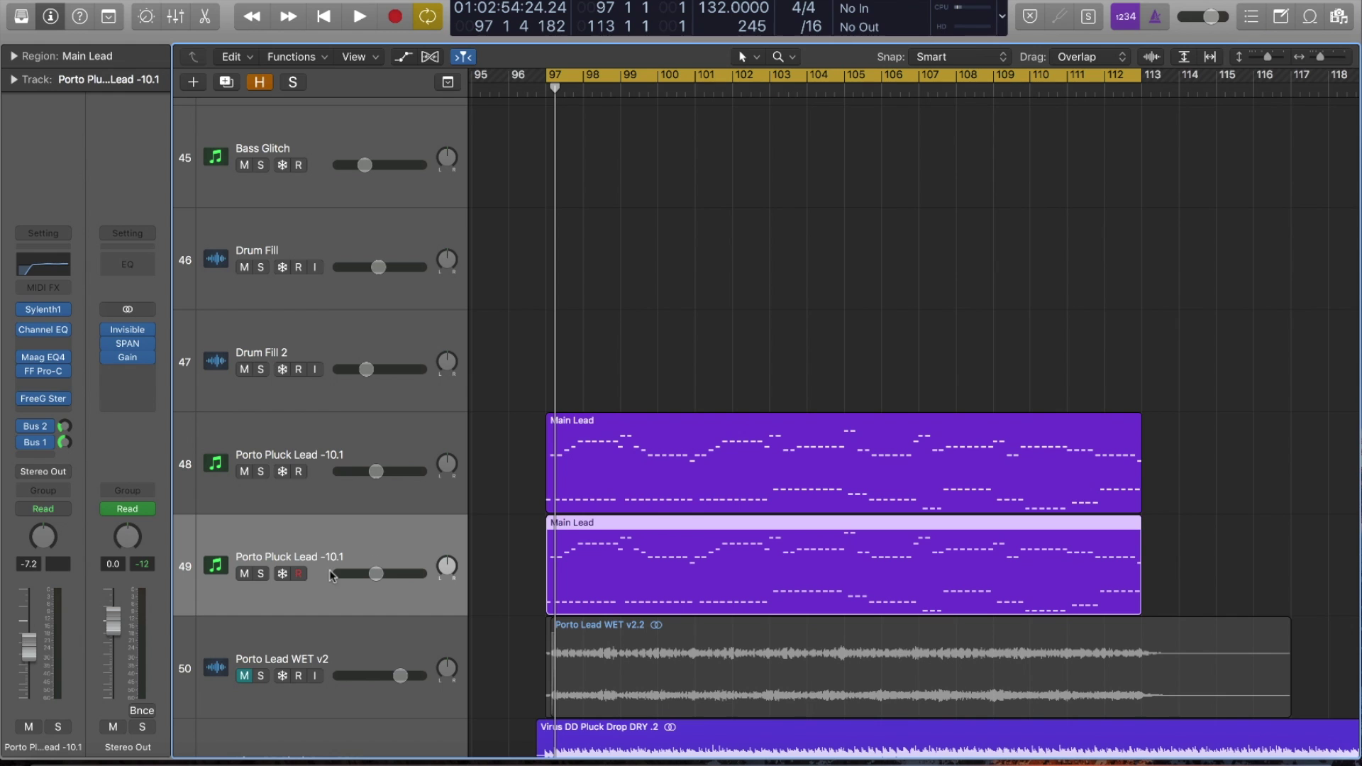
pyautogui.click(261, 574)
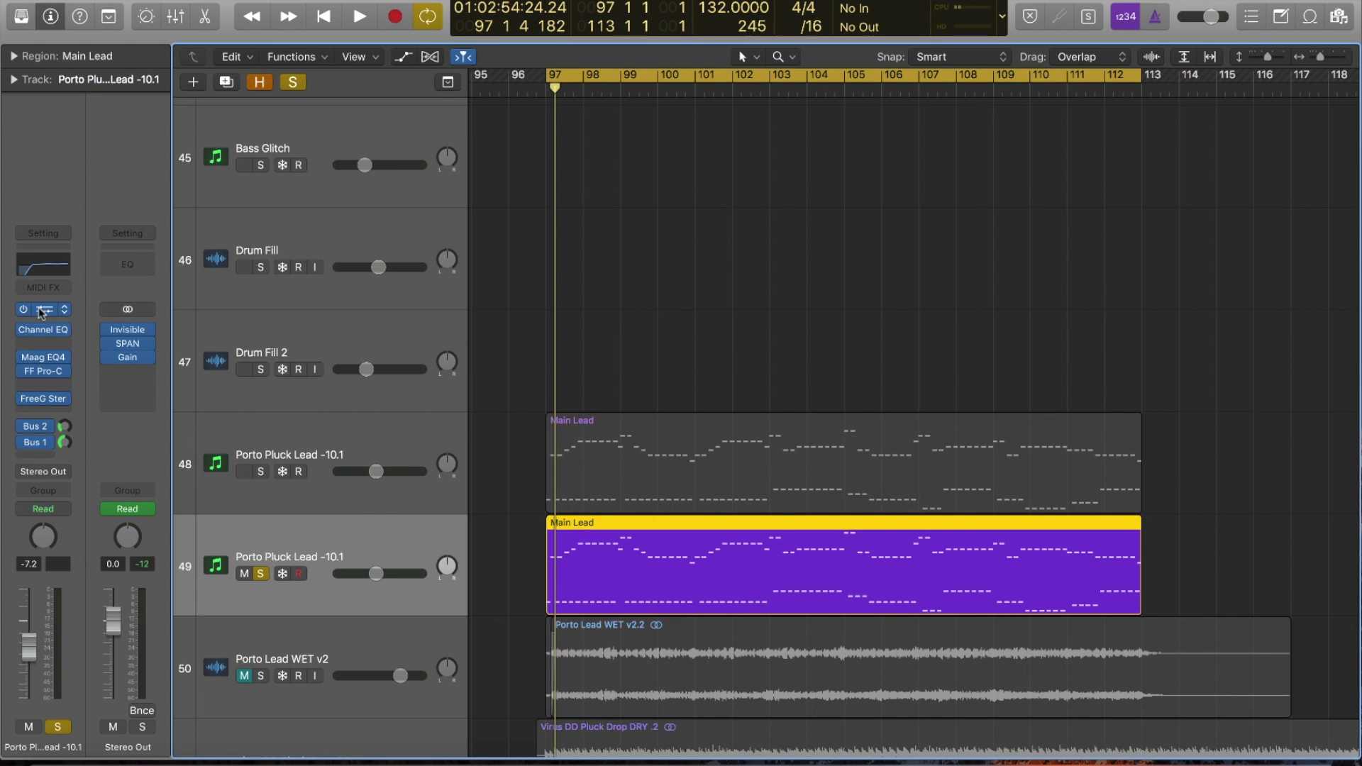
# Step: Open Sylenth1 on the duplicate track, reset it to the Init preset, and move its window clear of the track headers
pyautogui.click(41, 310)
pyautogui.click(293, 243)
pyautogui.moveTo(401, 264)
pyautogui.click(465, 327)
pyautogui.moveTo(505, 54); pyautogui.dragTo(1099, 176)
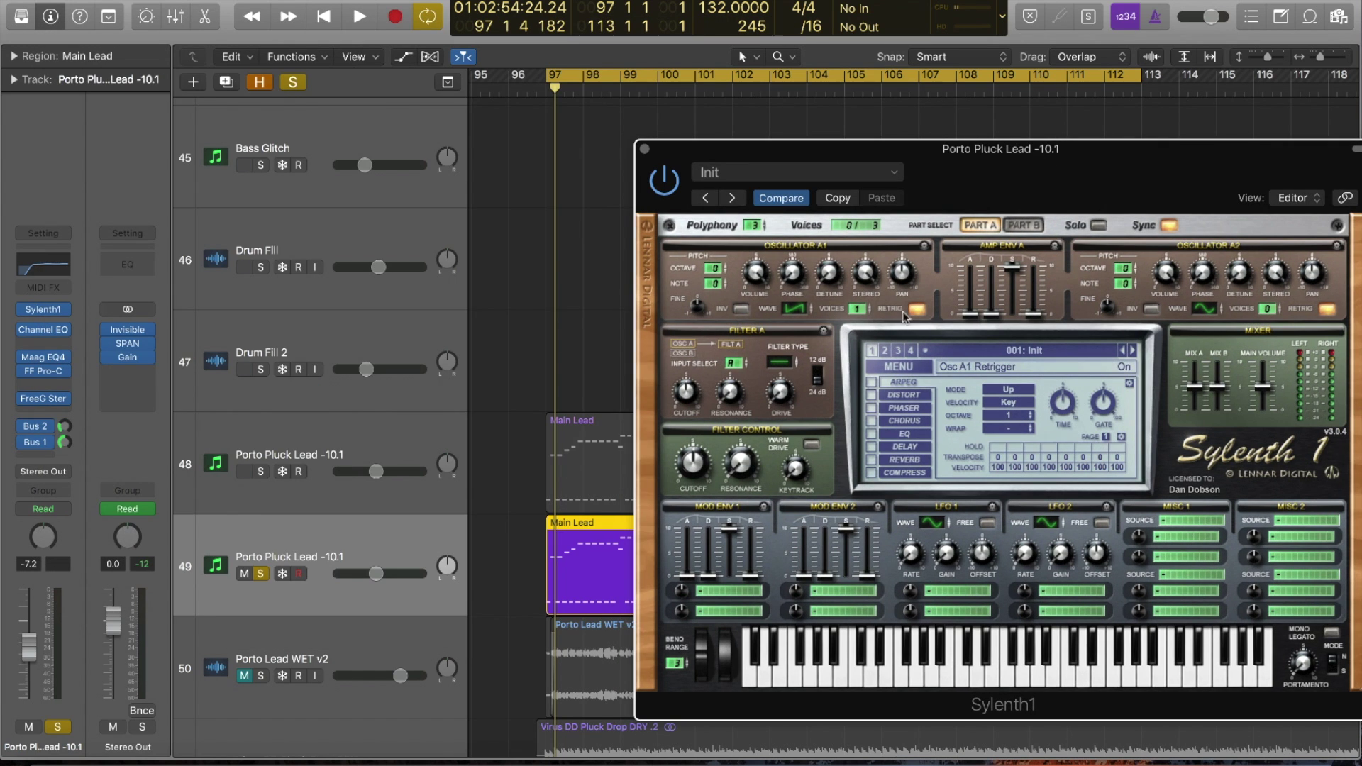
# Step: Play the loop and route Mod Env 1 to Cutoff A and B with an amount of about 5.14
pyautogui.press('space')
pyautogui.click(729, 591)
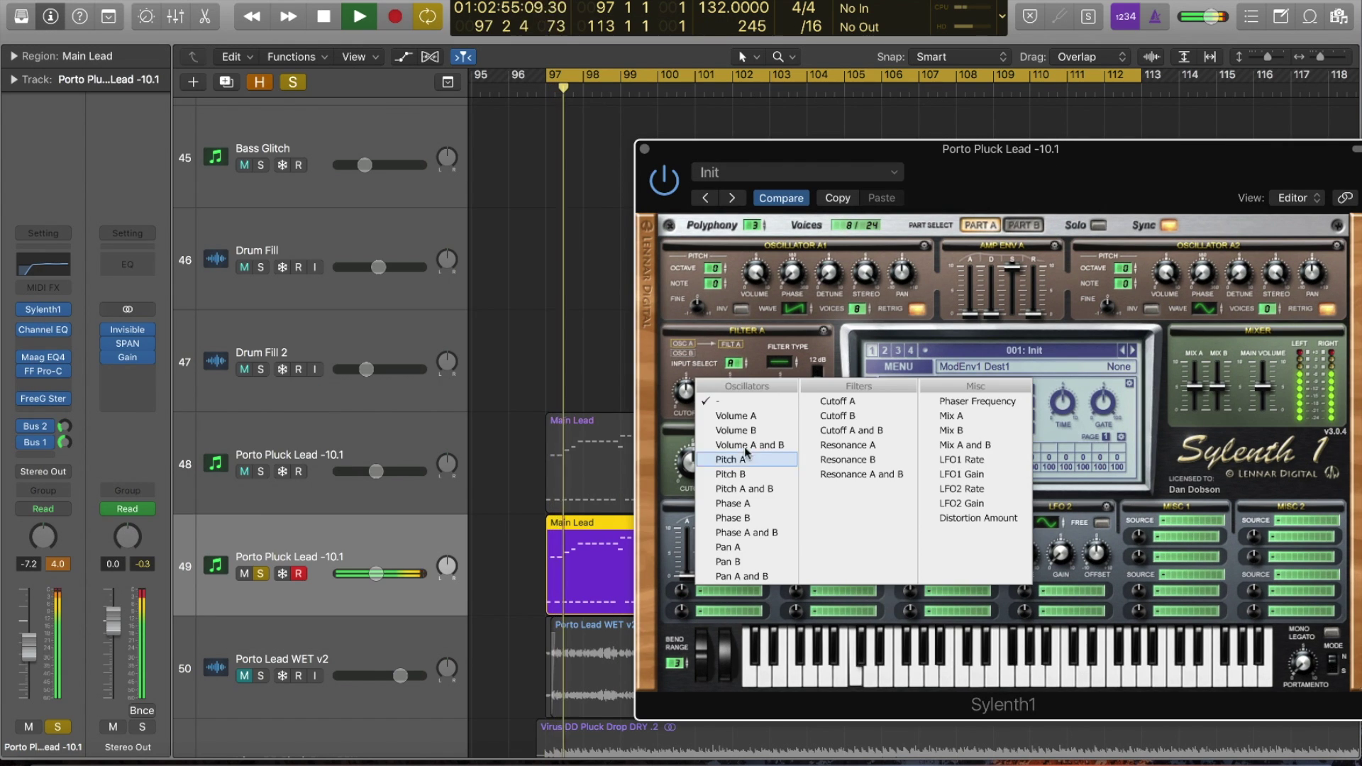
pyautogui.click(851, 431)
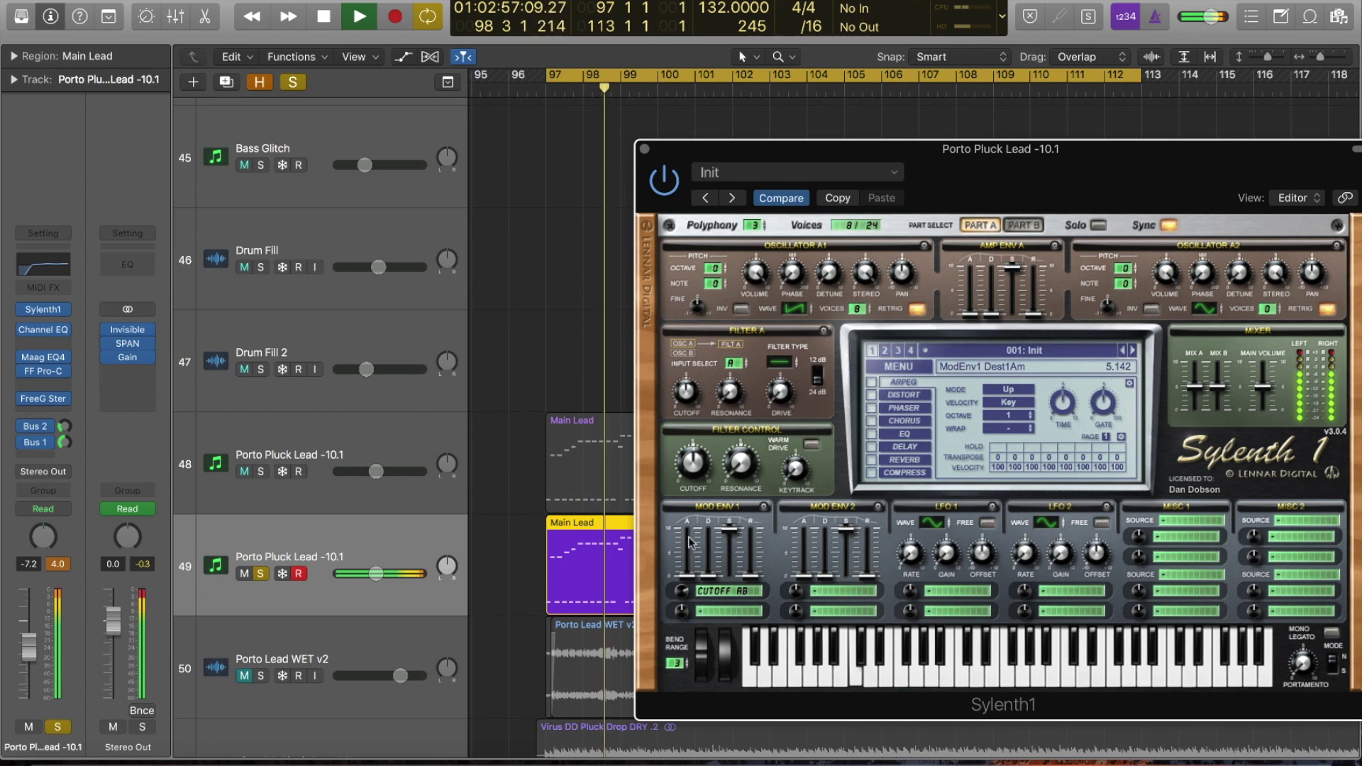
pyautogui.moveTo(696, 701); pyautogui.dragTo(696, 717)
# Step: Set Filter A to a low-pass type and shape Mod Env 1 into a short pluck with zero release, stopping playback
pyautogui.click(780, 361)
pyautogui.click(806, 393)
pyautogui.moveTo(693, 463); pyautogui.dragTo(682, 520)
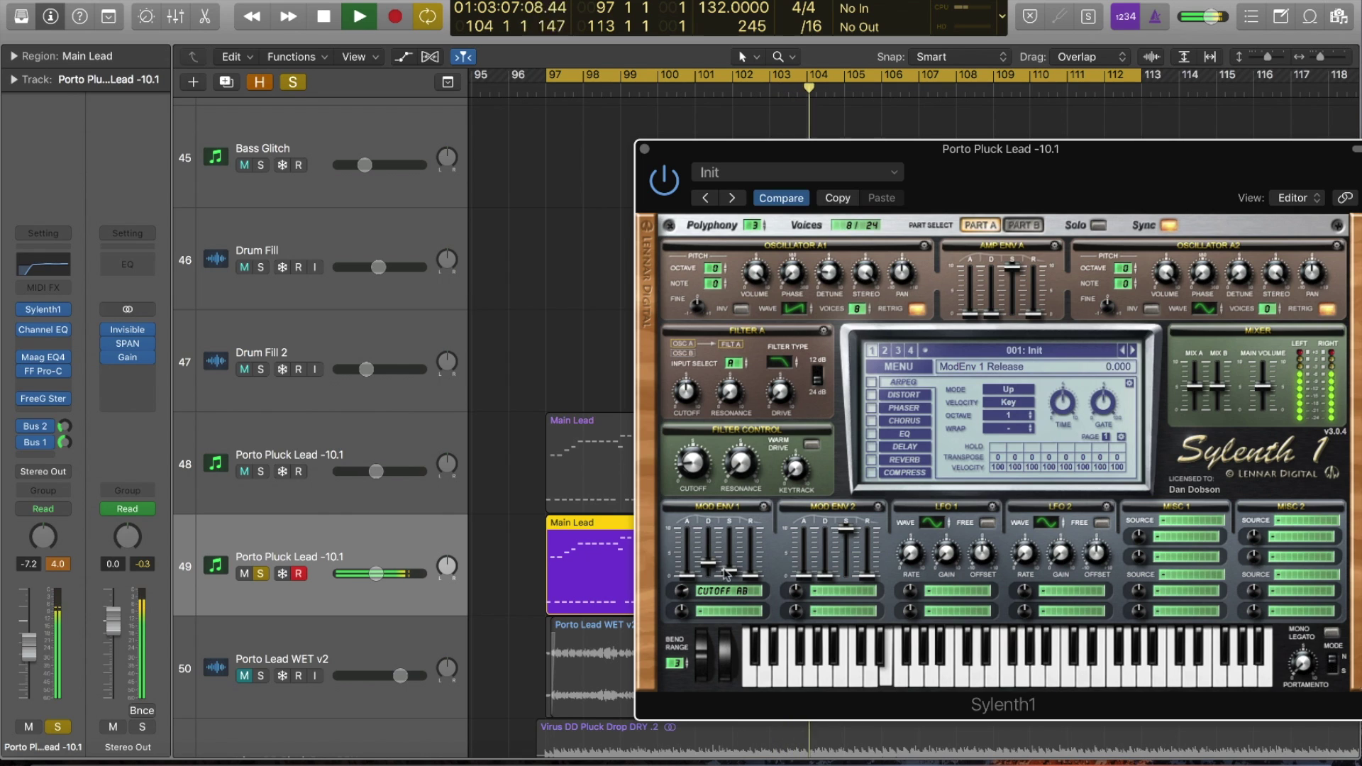
pyautogui.press('space')
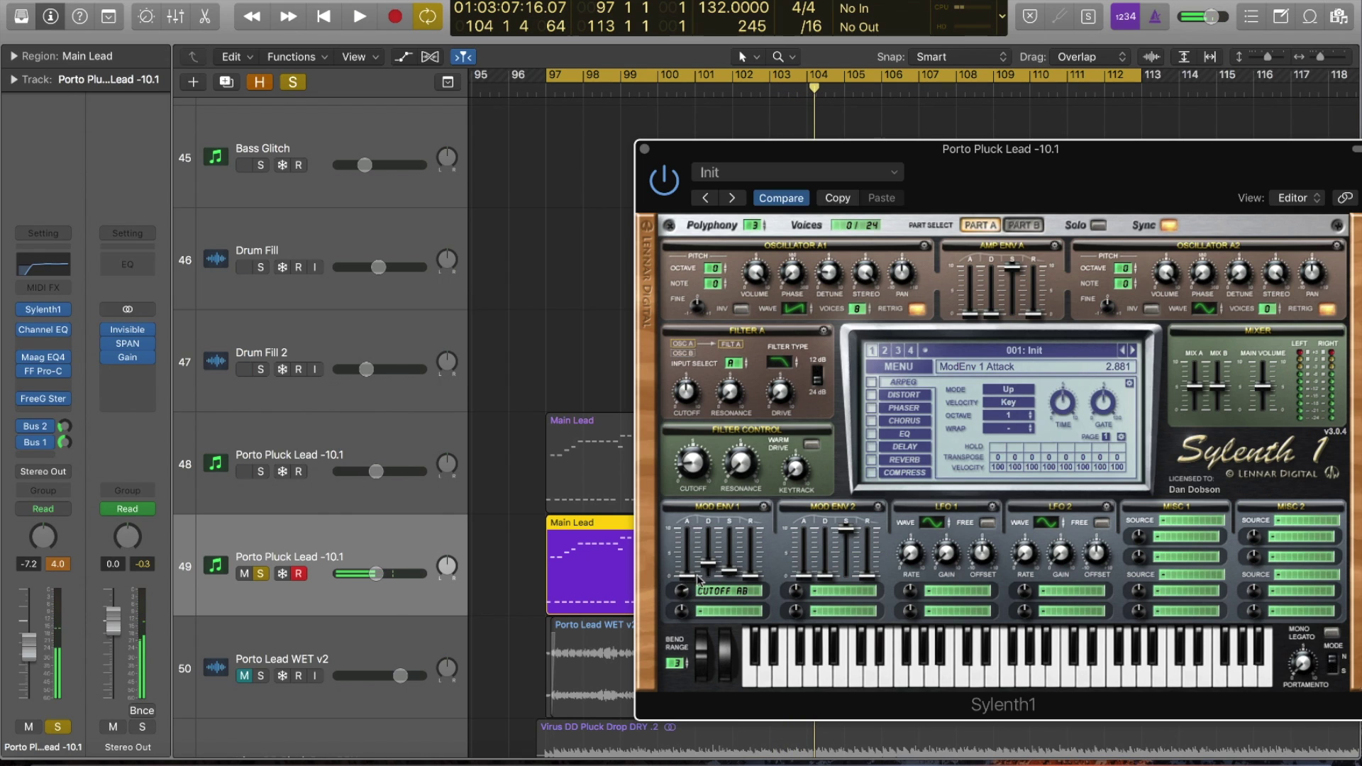
# Step: Play the loop, set Oscillator A2 to 8 voices, and turn off retrigger on both oscillators
pyautogui.press('space')
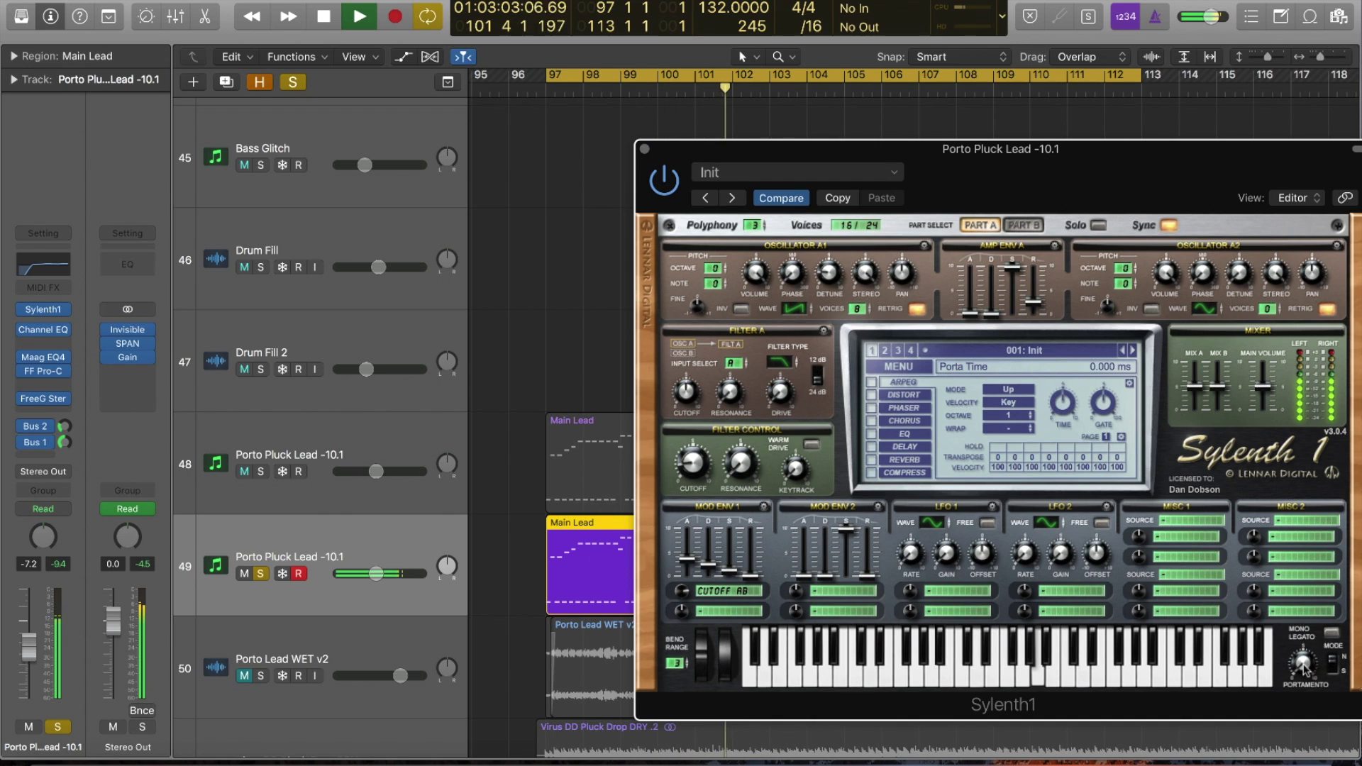
pyautogui.moveTo(1268, 310); pyautogui.dragTo(1268, 270)
pyautogui.click(1327, 310)
pyautogui.click(917, 310)
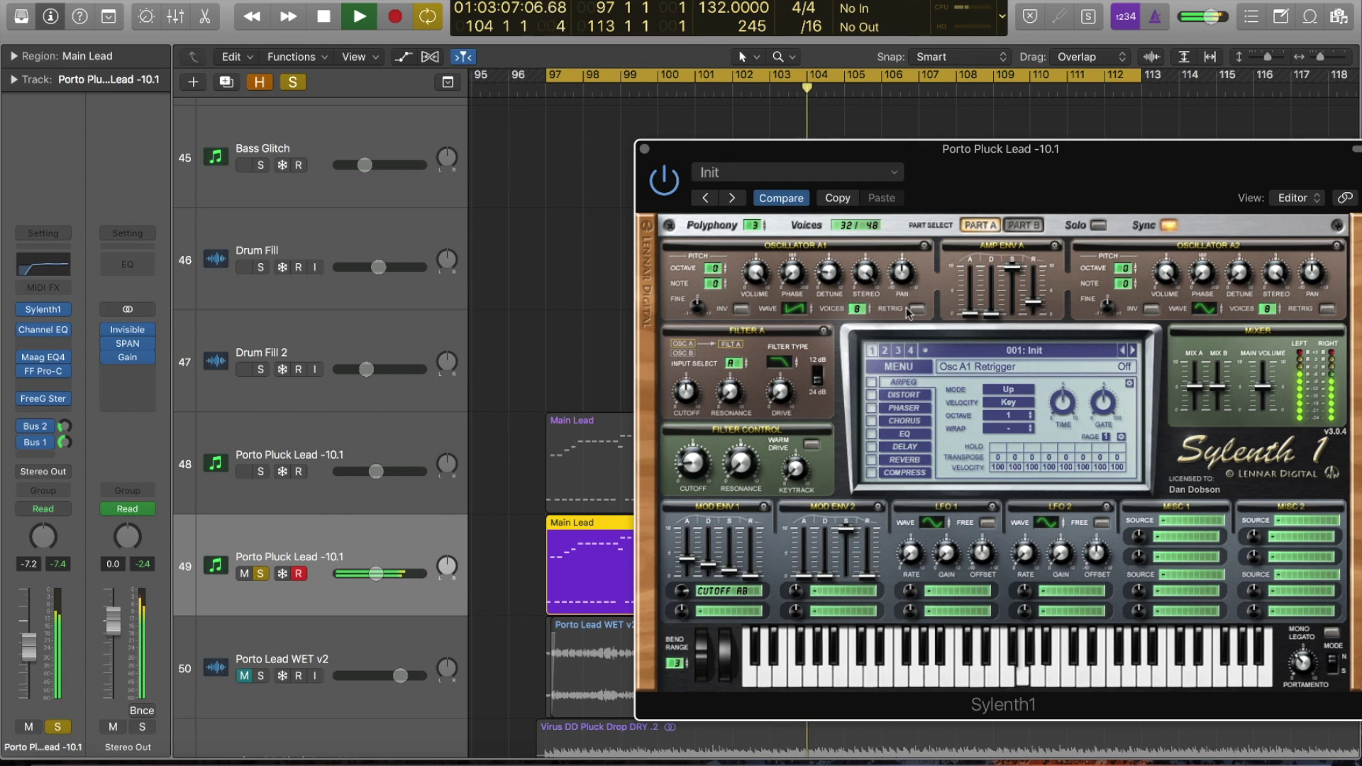
# Step: Set the Filter Control cutoff to 4.175, stop playback, and close the Sylenth1 window
pyautogui.click(692, 465)
pyautogui.moveTo(693, 461); pyautogui.dragTo(697, 444)
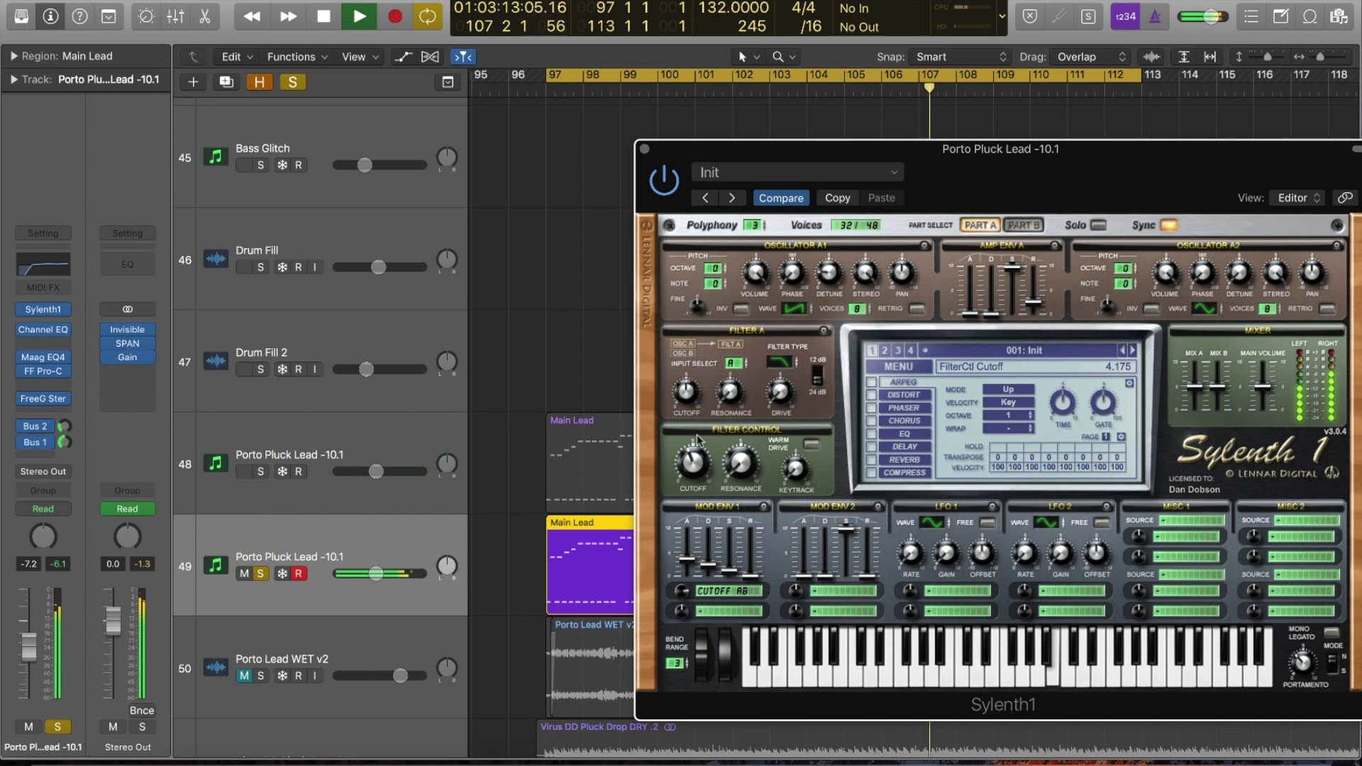
pyautogui.press('space')
pyautogui.click(646, 149)
pyautogui.press('z')
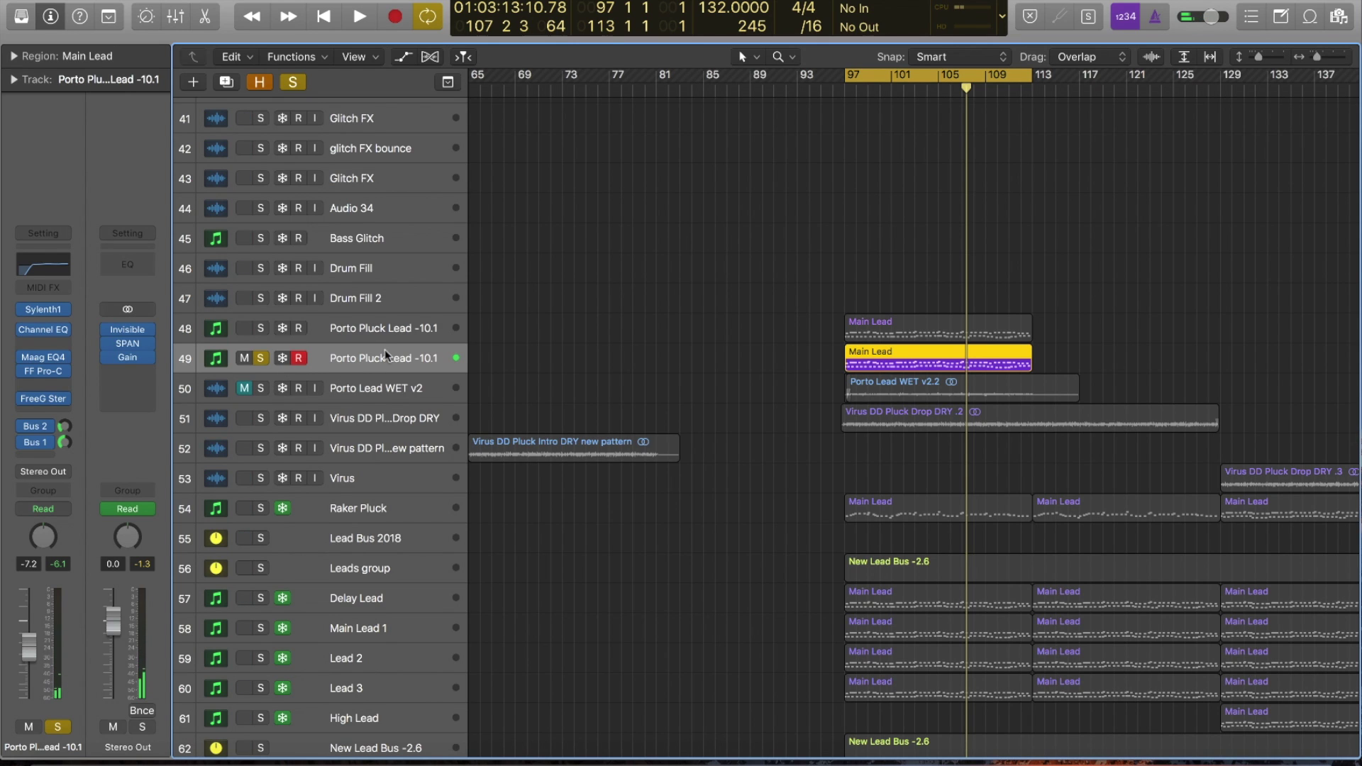
# Step: Solo the original Spire Porto Pluck Lead track, play it briefly, and delete the Sylenth1 duplicate track with its region
pyautogui.click(260, 334)
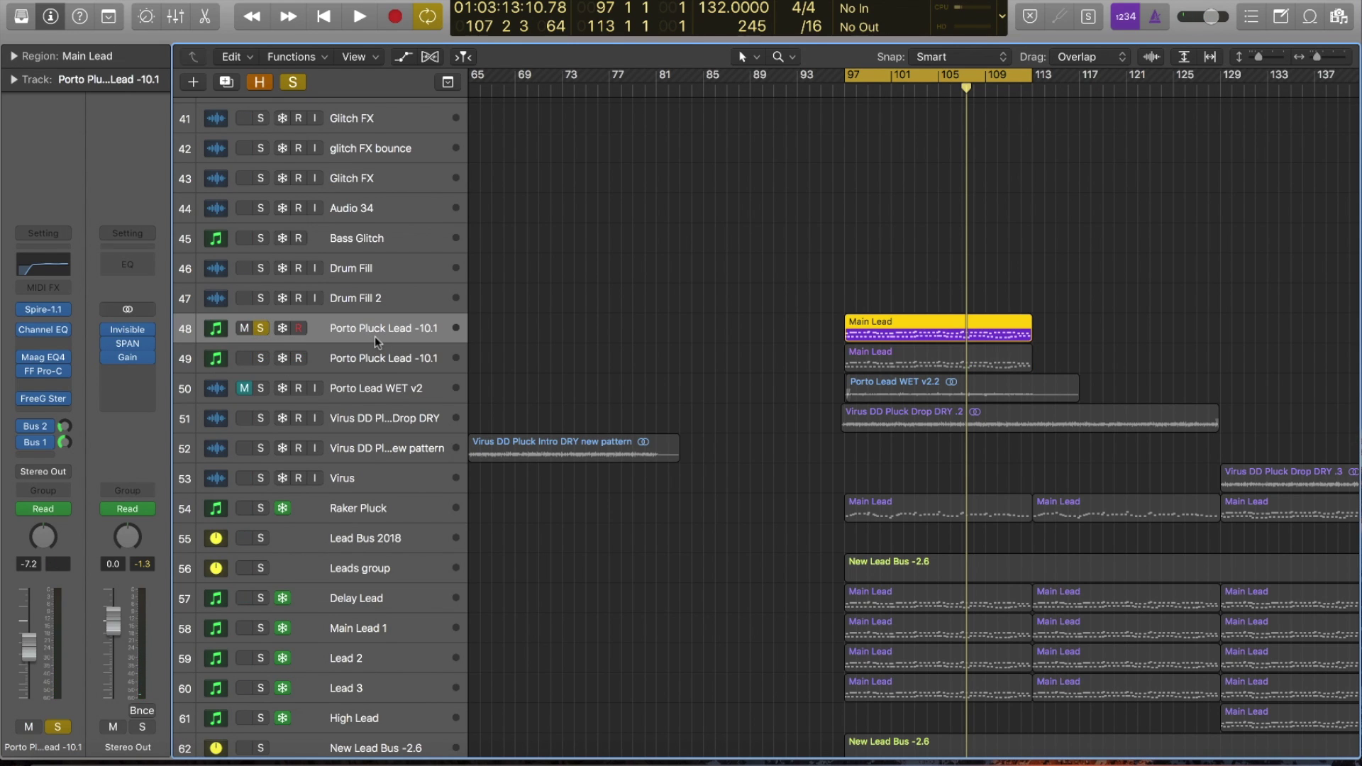
pyautogui.press('space')
pyautogui.click(333, 361)
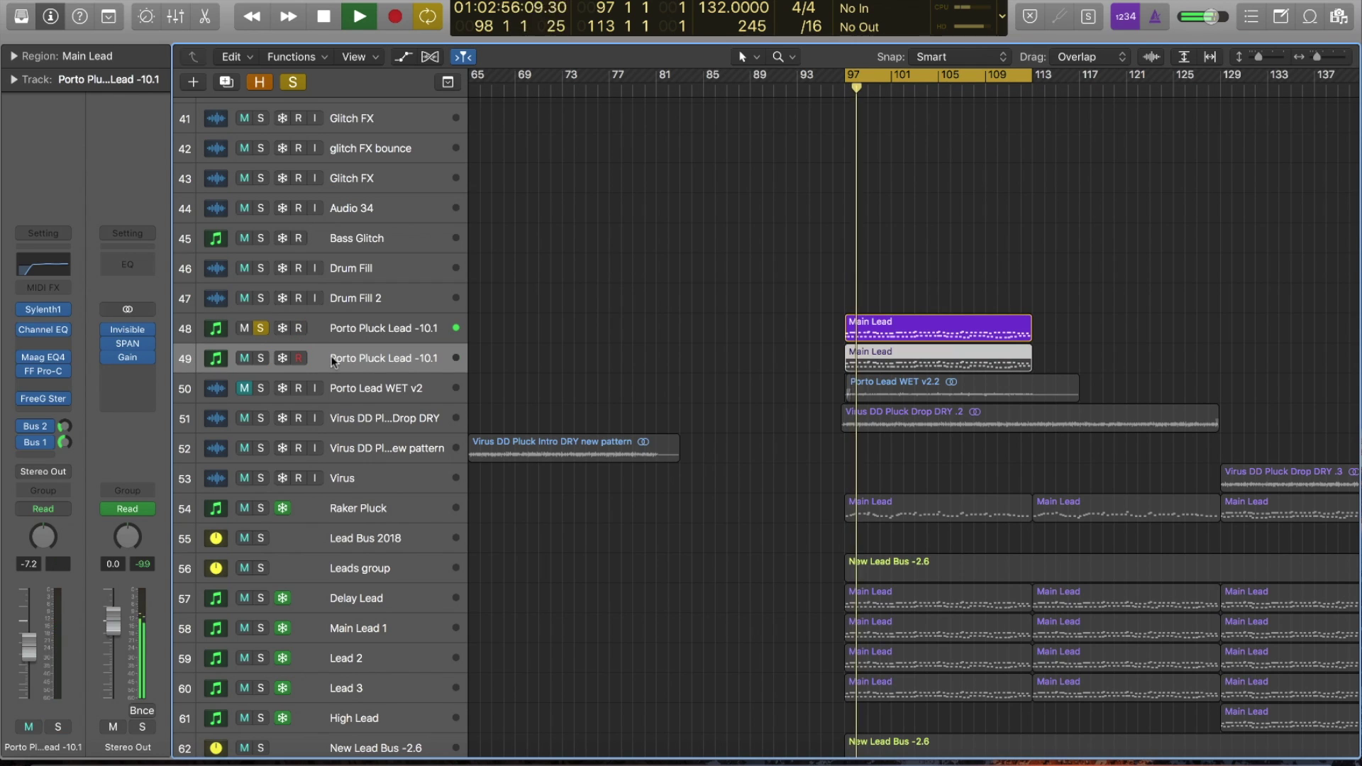
pyautogui.press('space')
pyautogui.press('Delete')
pyautogui.press('Delete')
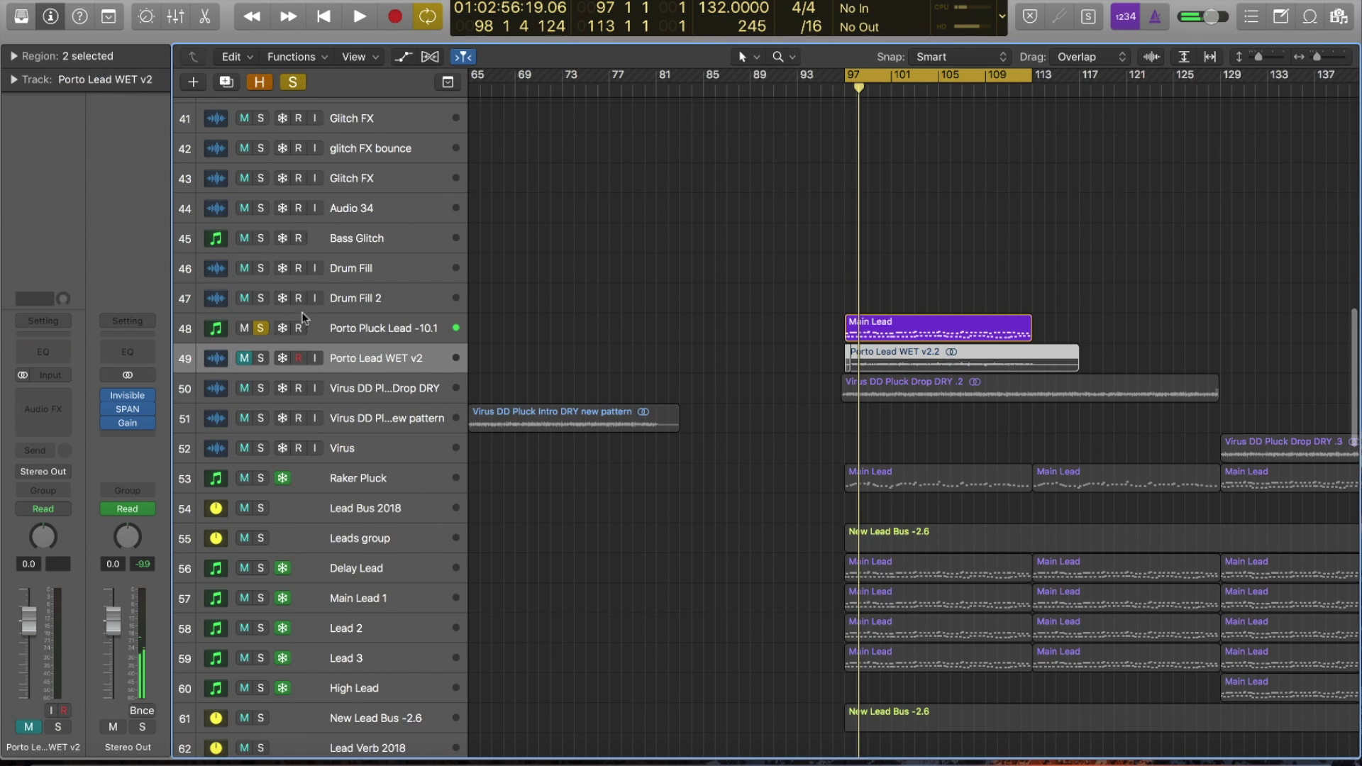
# Step: Solo the Porto Lead WET v2 track, look at its region up close, and unsolo it
pyautogui.click(261, 358)
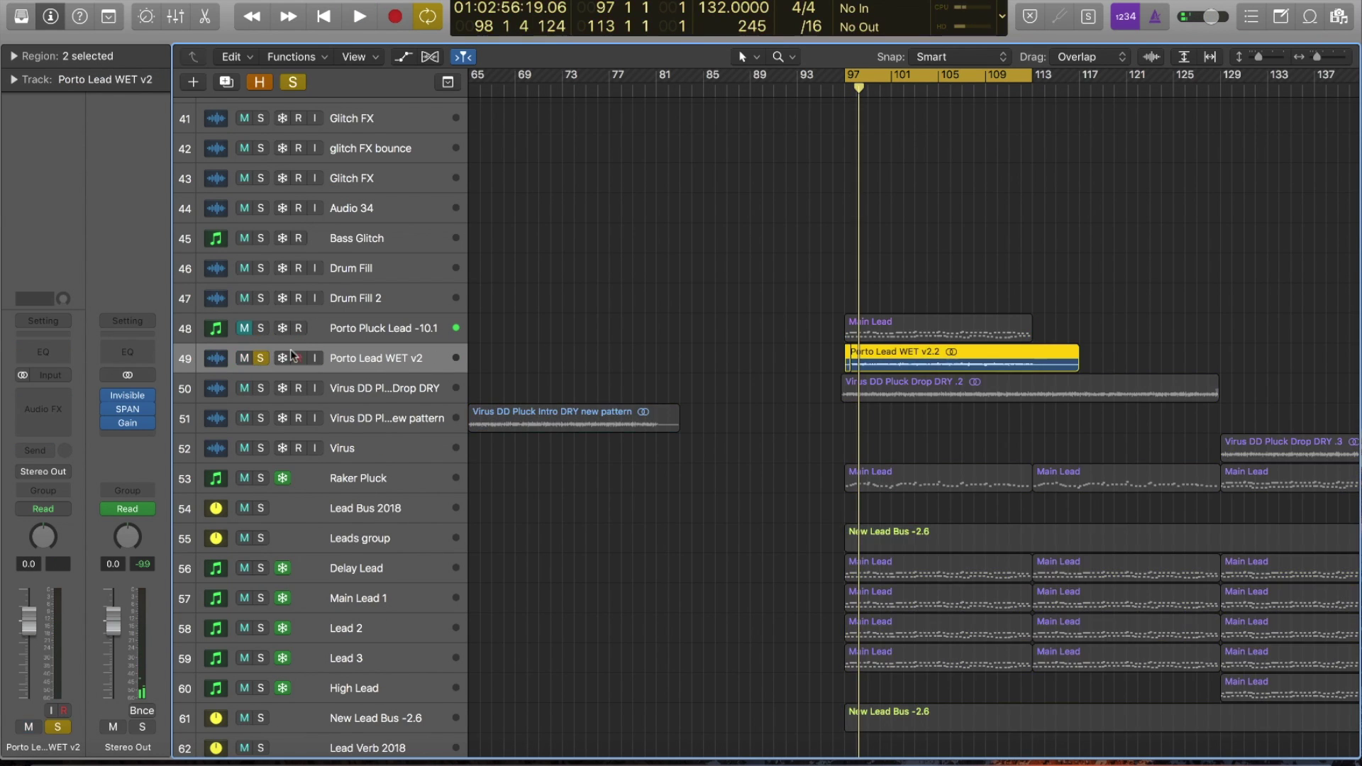
pyautogui.moveTo(798, 310); pyautogui.dragTo(1109, 554)
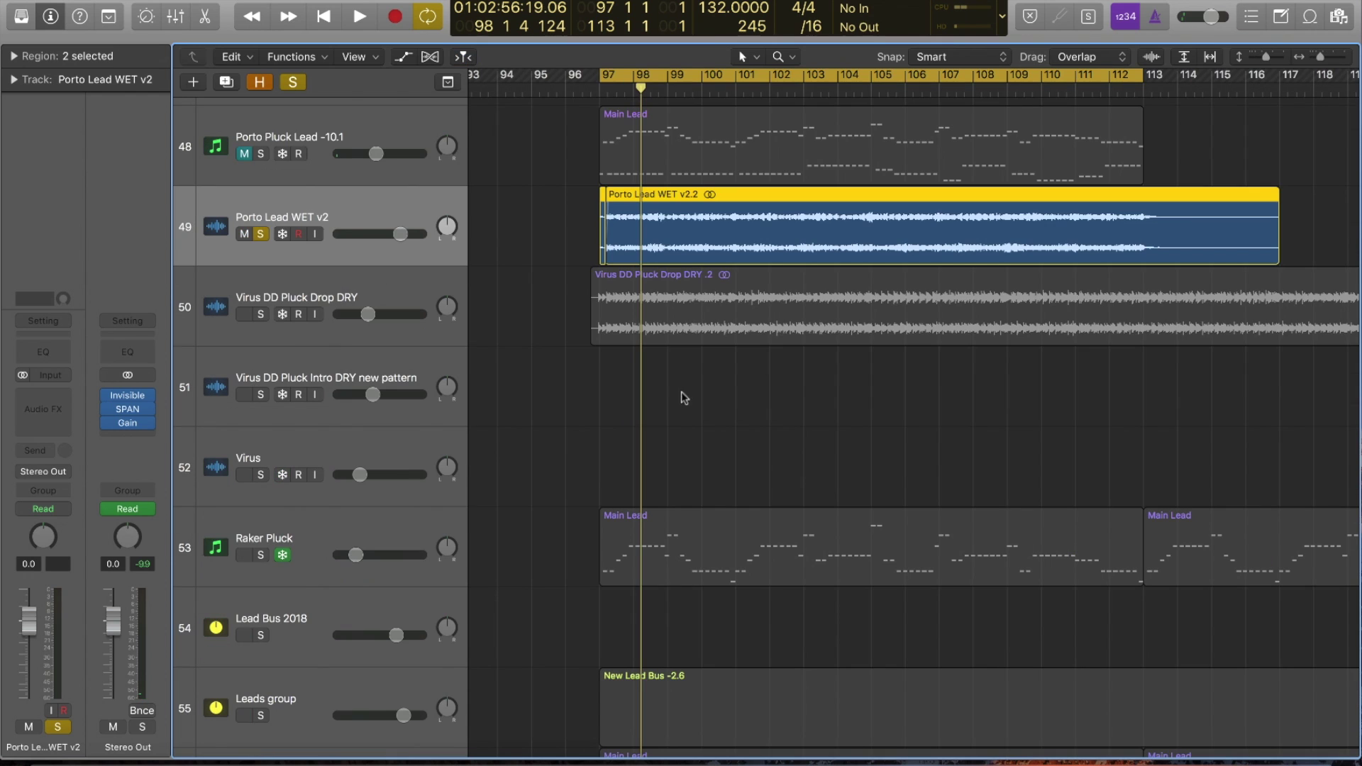
pyautogui.click(260, 235)
pyautogui.keyDown('ctrl'); pyautogui.keyDown('alt'); pyautogui.click(853, 321); pyautogui.keyUp('alt'); pyautogui.keyUp('ctrl')
pyautogui.scroll(-10, 913, 309)
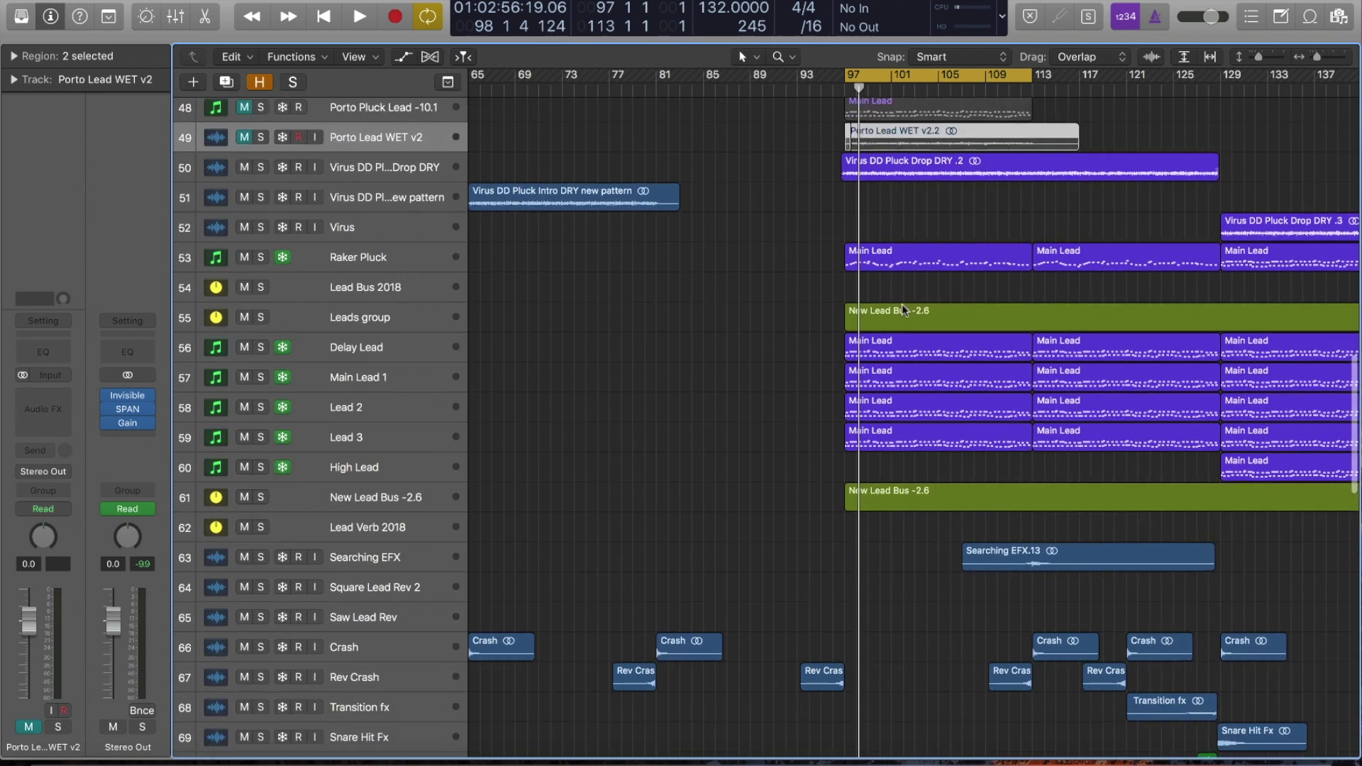
# Step: Play the full mix from bar 97 and turn off cycle mode while looking at the choir and pad tracks
pyautogui.press('space')
pyautogui.keyDown('ctrl'); pyautogui.keyDown('alt'); pyautogui.click(865, 305); pyautogui.keyUp('alt'); pyautogui.keyUp('ctrl')
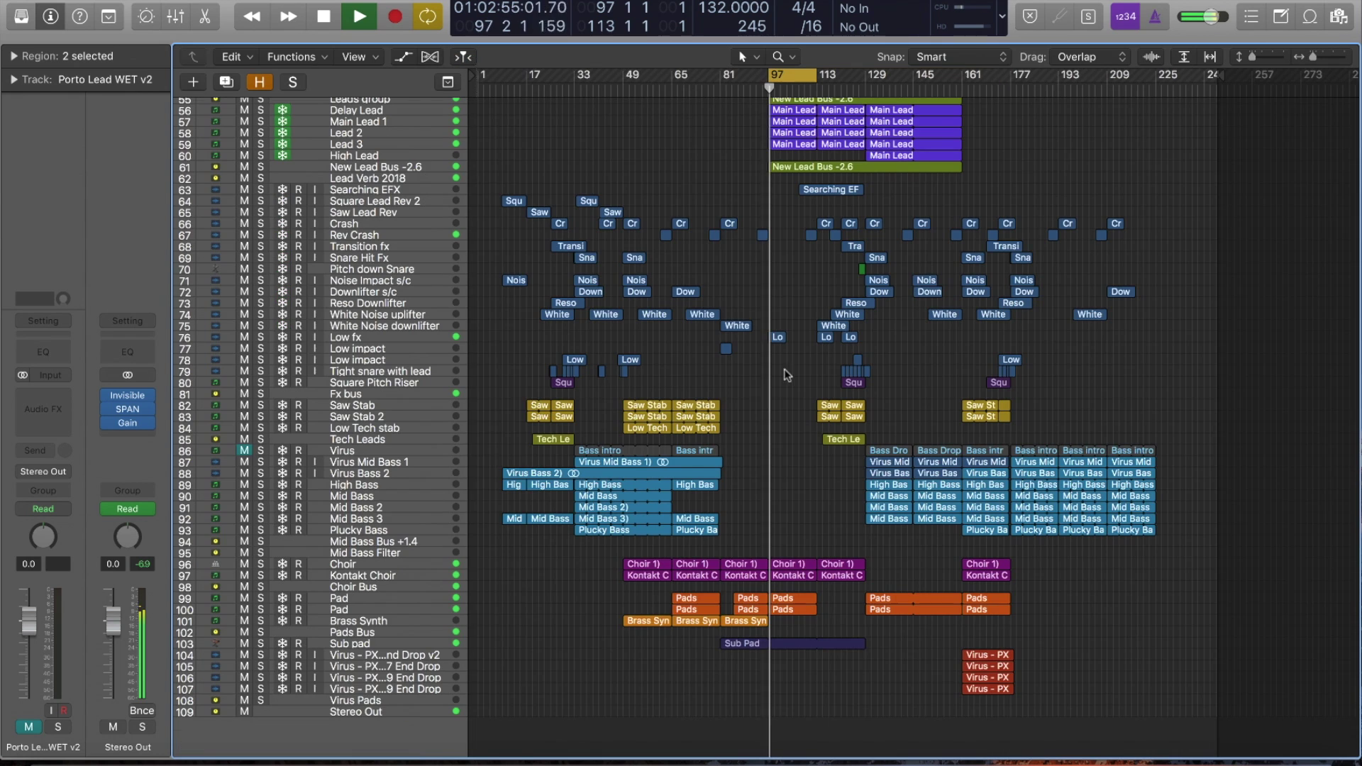
pyautogui.press('c')
pyautogui.scroll(-1, 764, 395)
pyautogui.moveTo(735, 560); pyautogui.dragTo(911, 654)
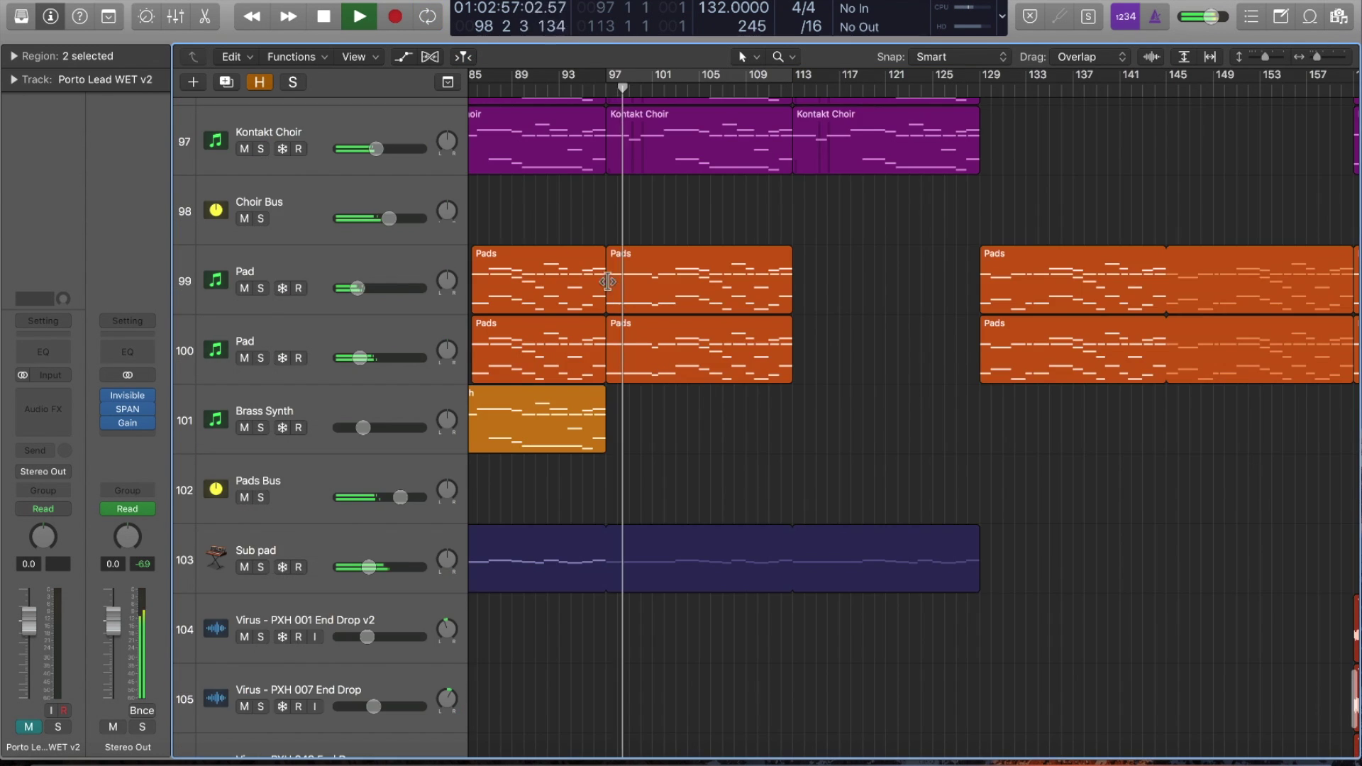
# Step: Inspect the Choir and Pad regions at bar 97 and their automation while the mix plays
pyautogui.scroll(4, 636, 254)
pyautogui.click(639, 252)
pyautogui.press('a')
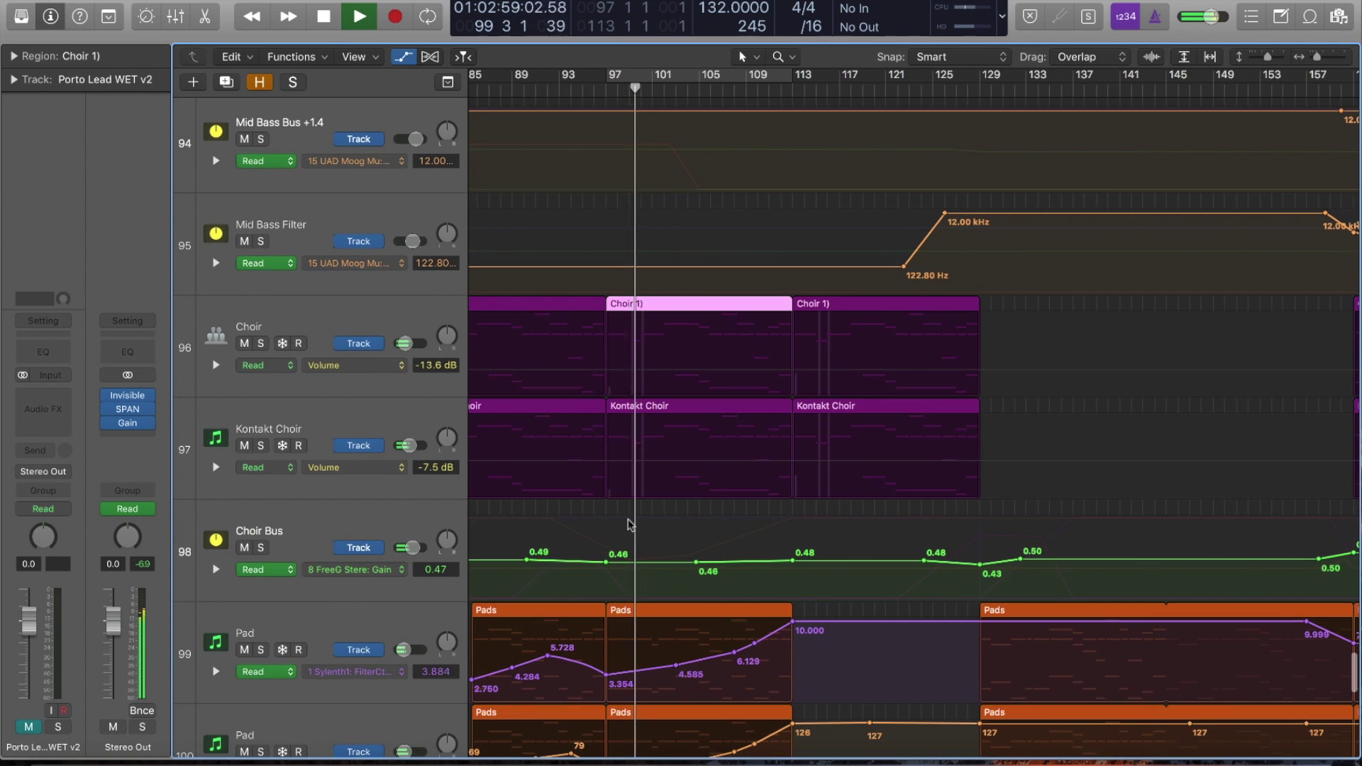
pyautogui.scroll(-1, 654, 553)
pyautogui.press('a')
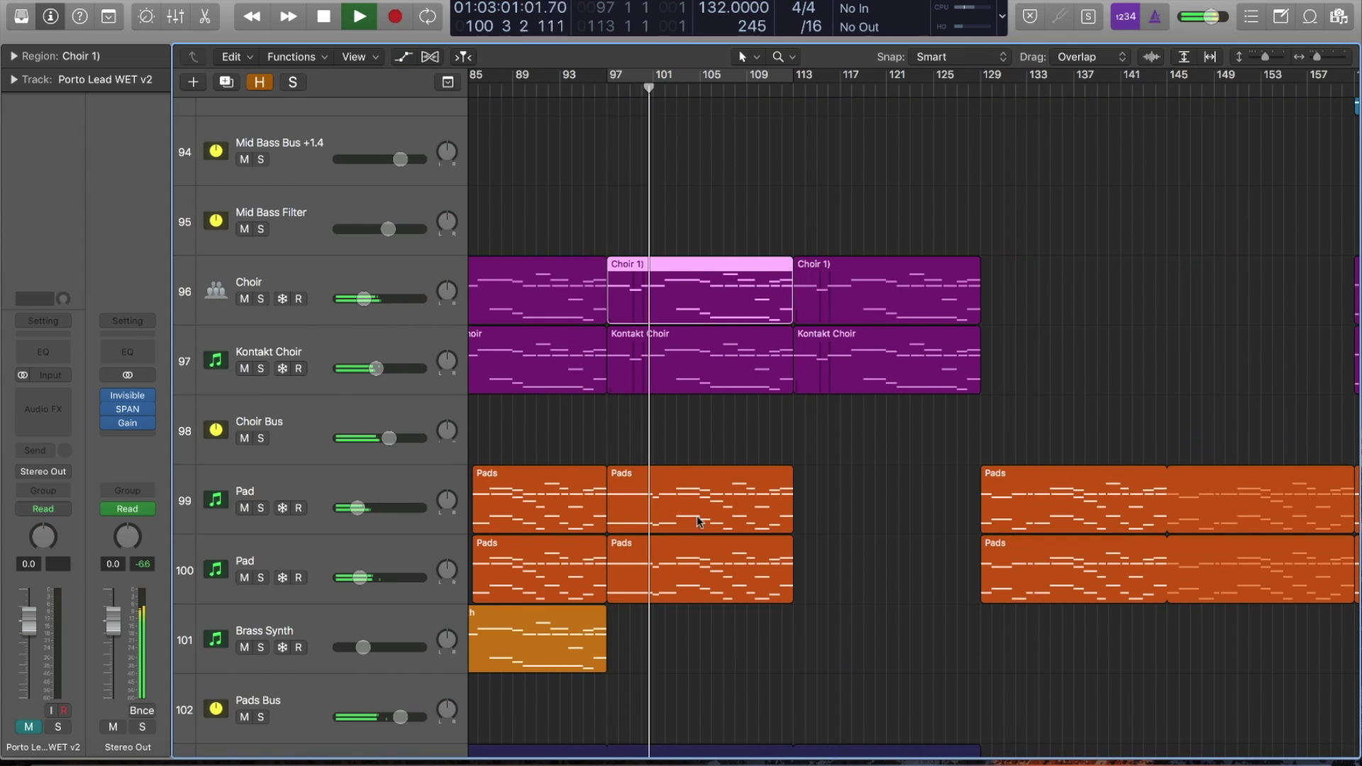
pyautogui.click(730, 512)
pyautogui.press('a')
pyautogui.press('a')
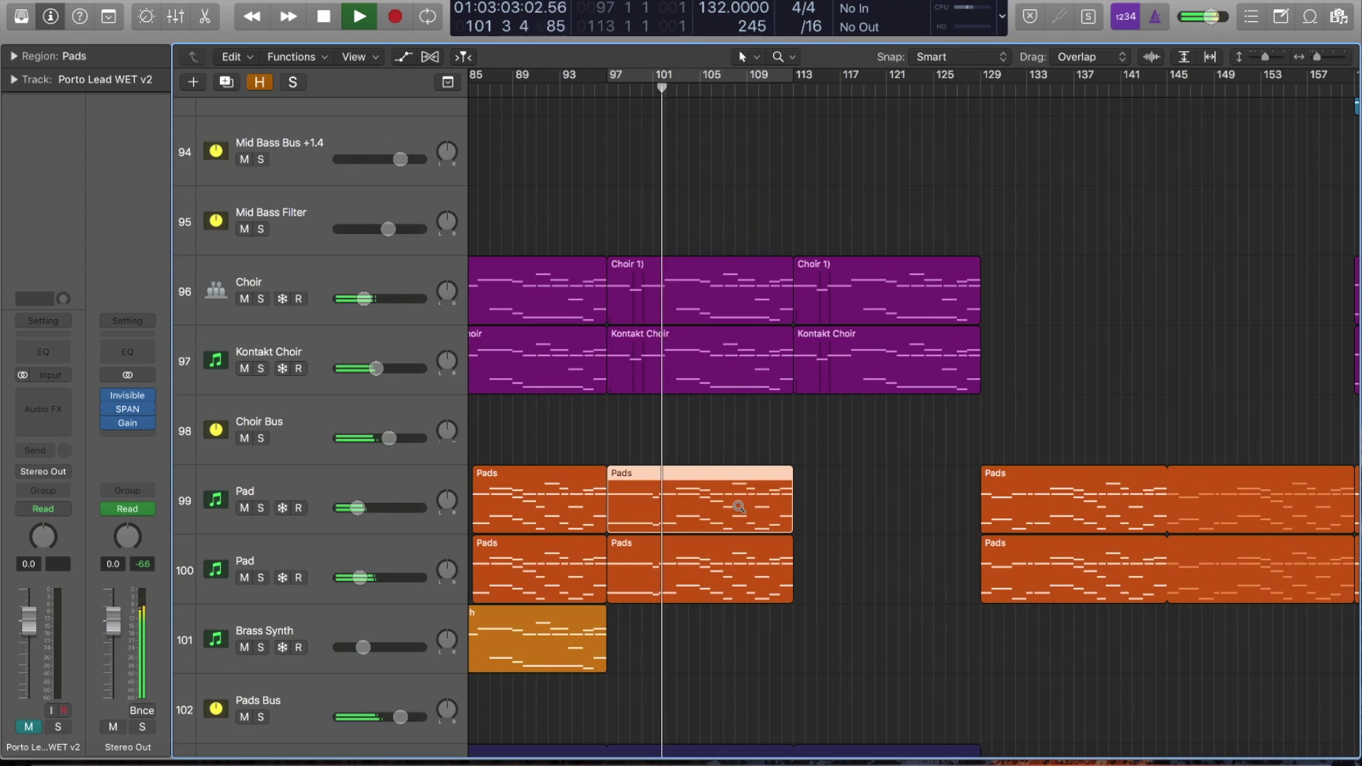
# Step: Examine the lead and pluck tracks in the arrangement while playback runs to bar 113, and stop there
pyautogui.press('z')
pyautogui.scroll(5, 738, 505)
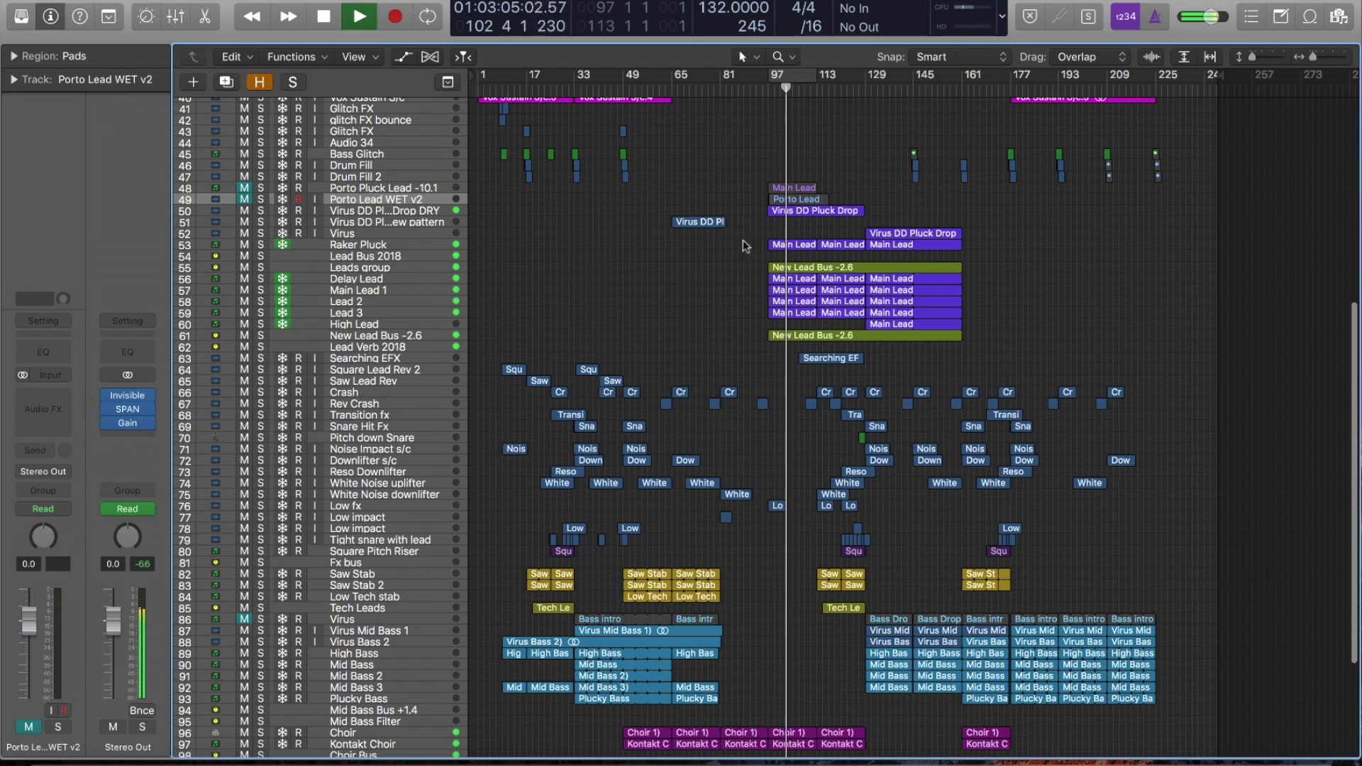
pyautogui.press('z')
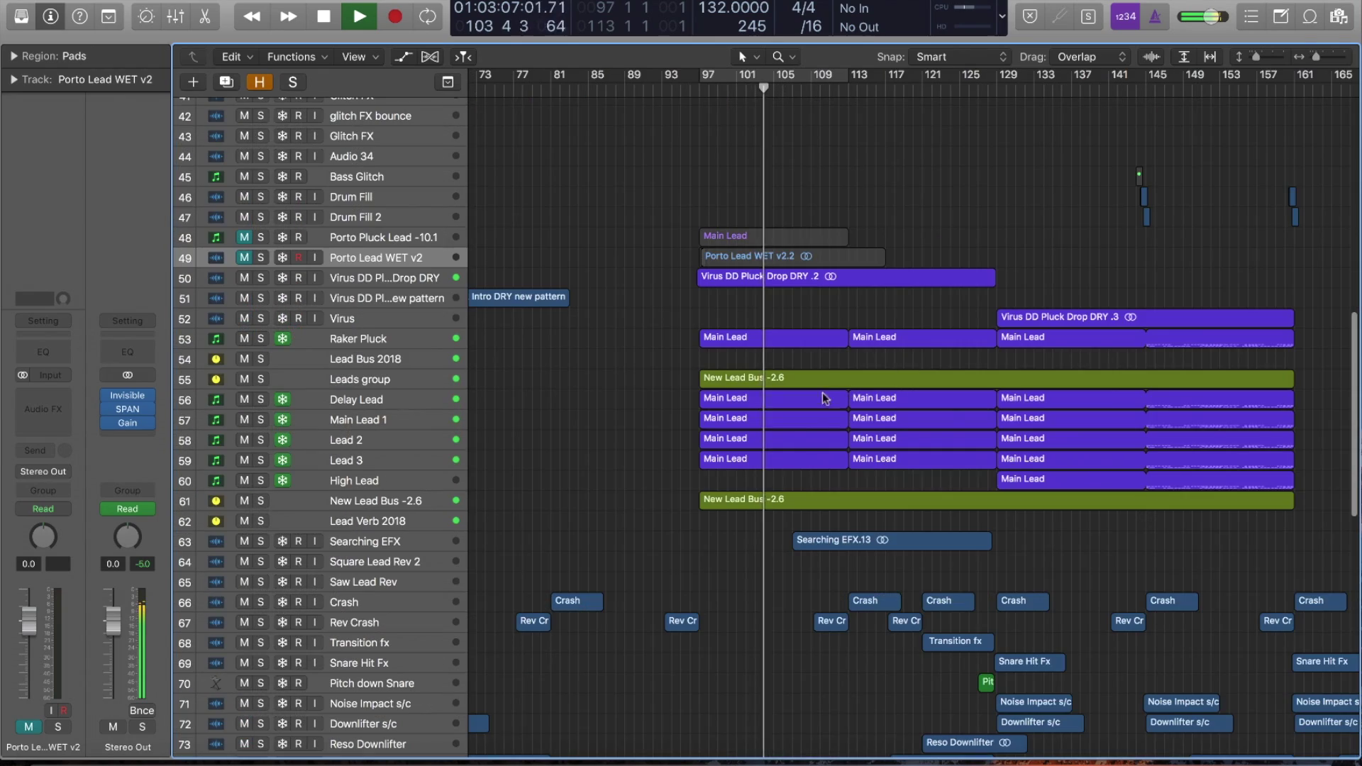
pyautogui.press('z')
pyautogui.scroll(6, 772, 298)
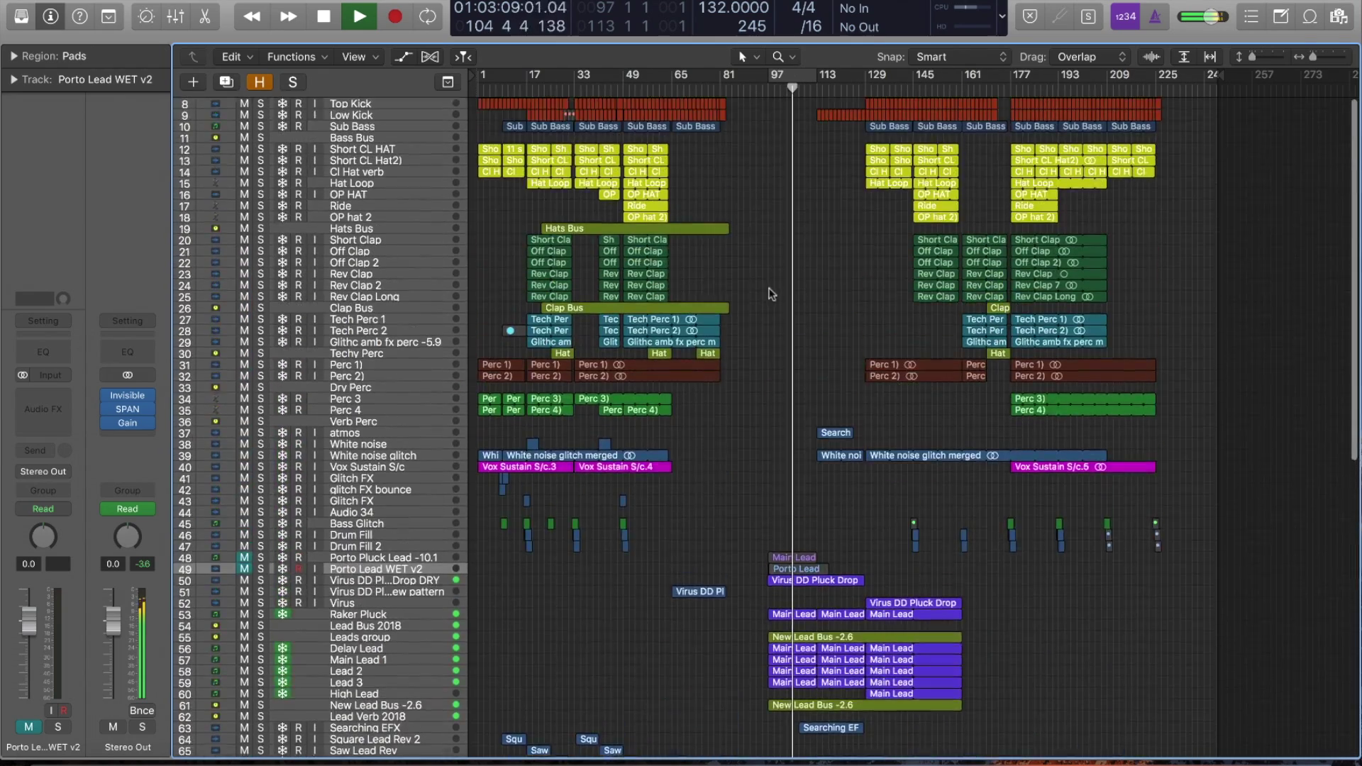
pyautogui.press('z')
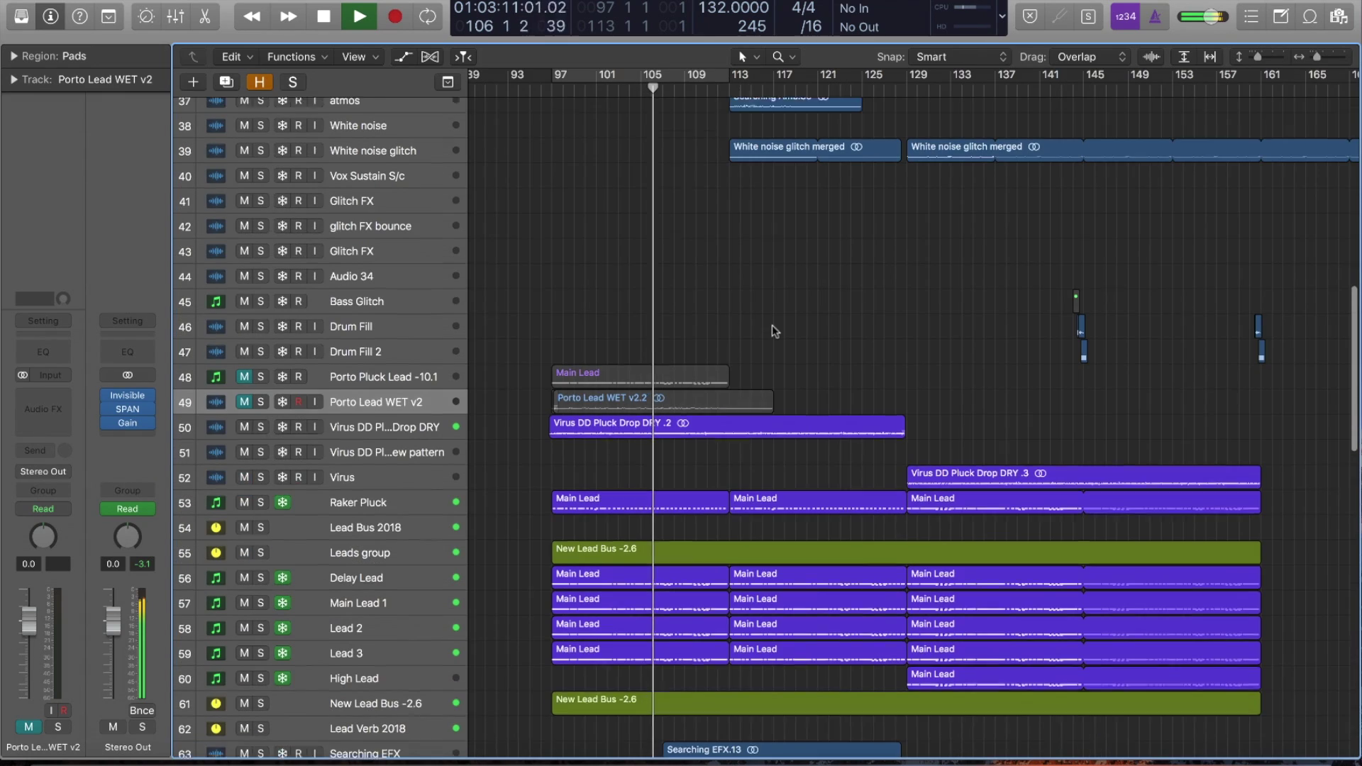
pyautogui.scroll(-6, 772, 325)
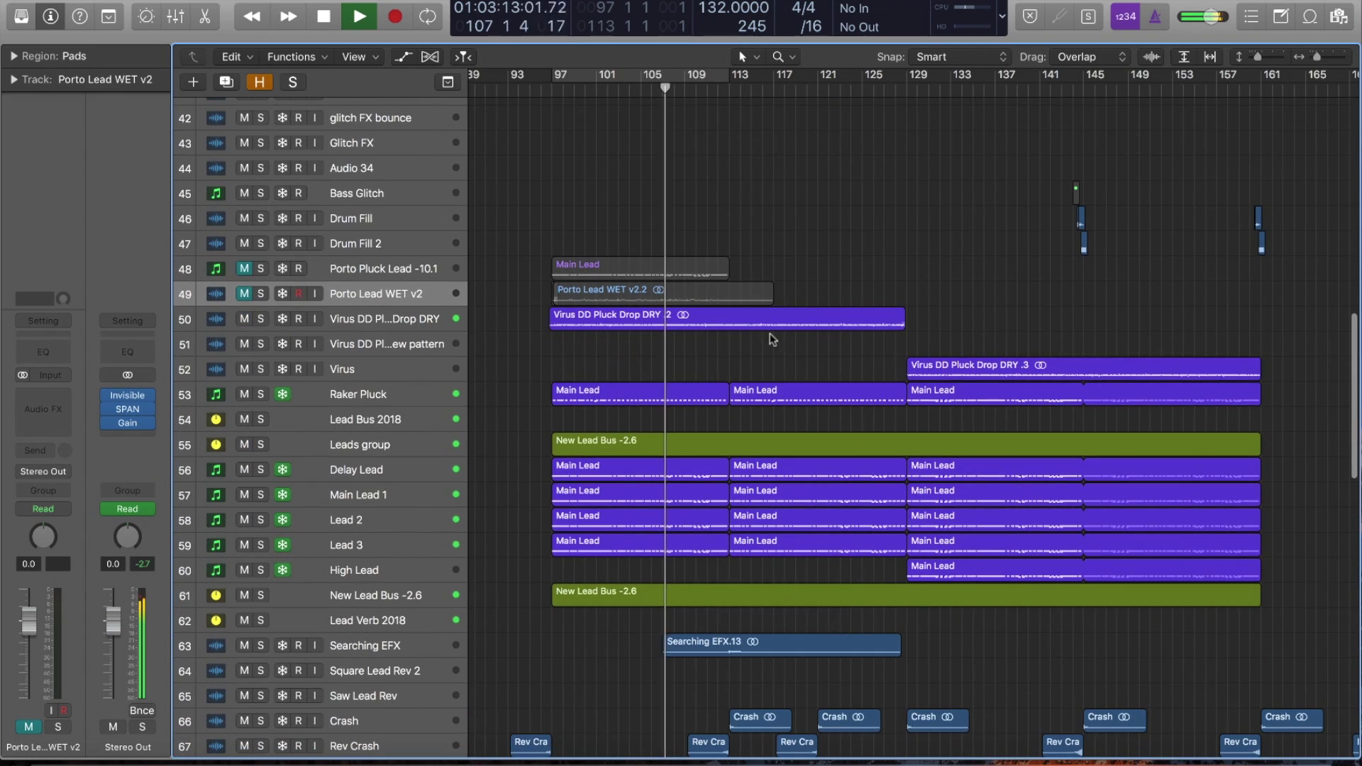
pyautogui.scroll(1, 756, 273)
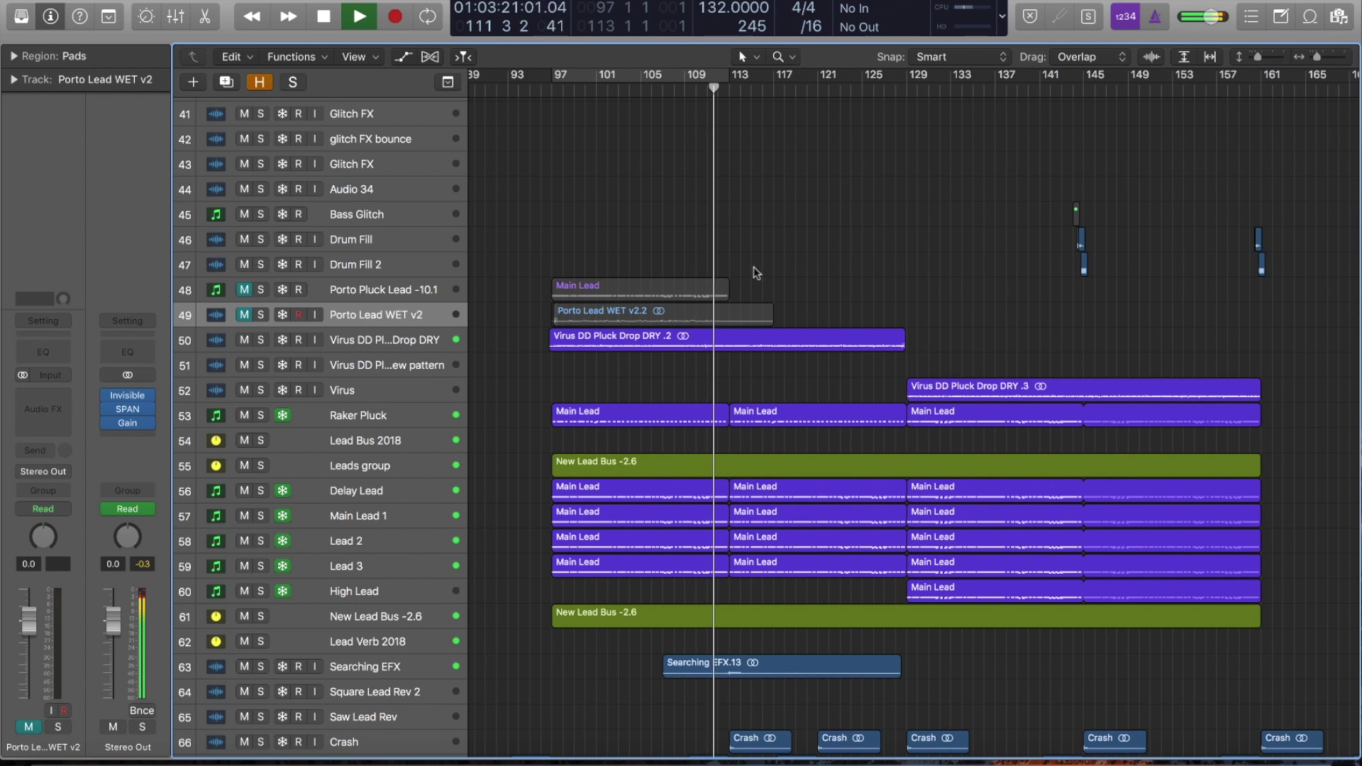
pyautogui.scroll(3, 723, 294)
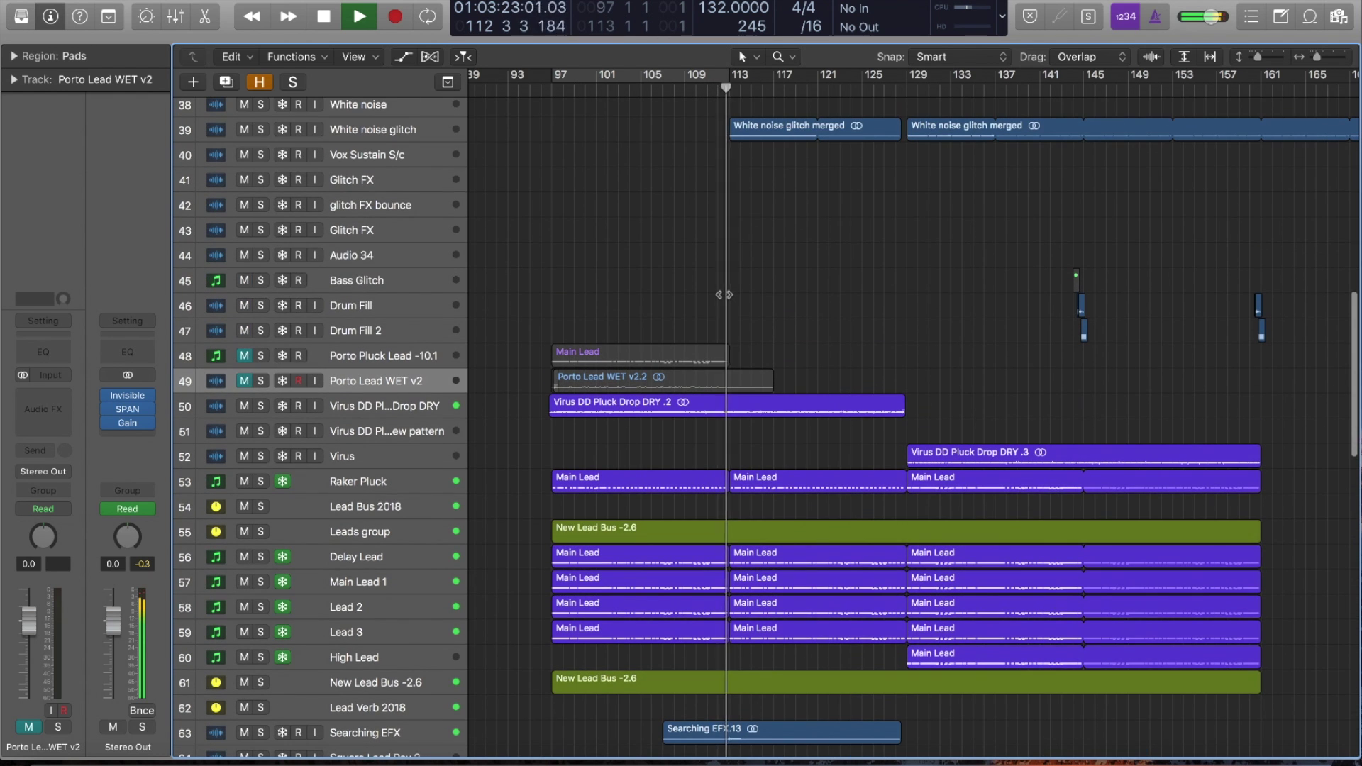
pyautogui.press('space')
# Step: Examine the Low Kick track's EQ frequency automation from bar 113, play from there, and solo and unsolo the kick
pyautogui.scroll(15, 710, 234)
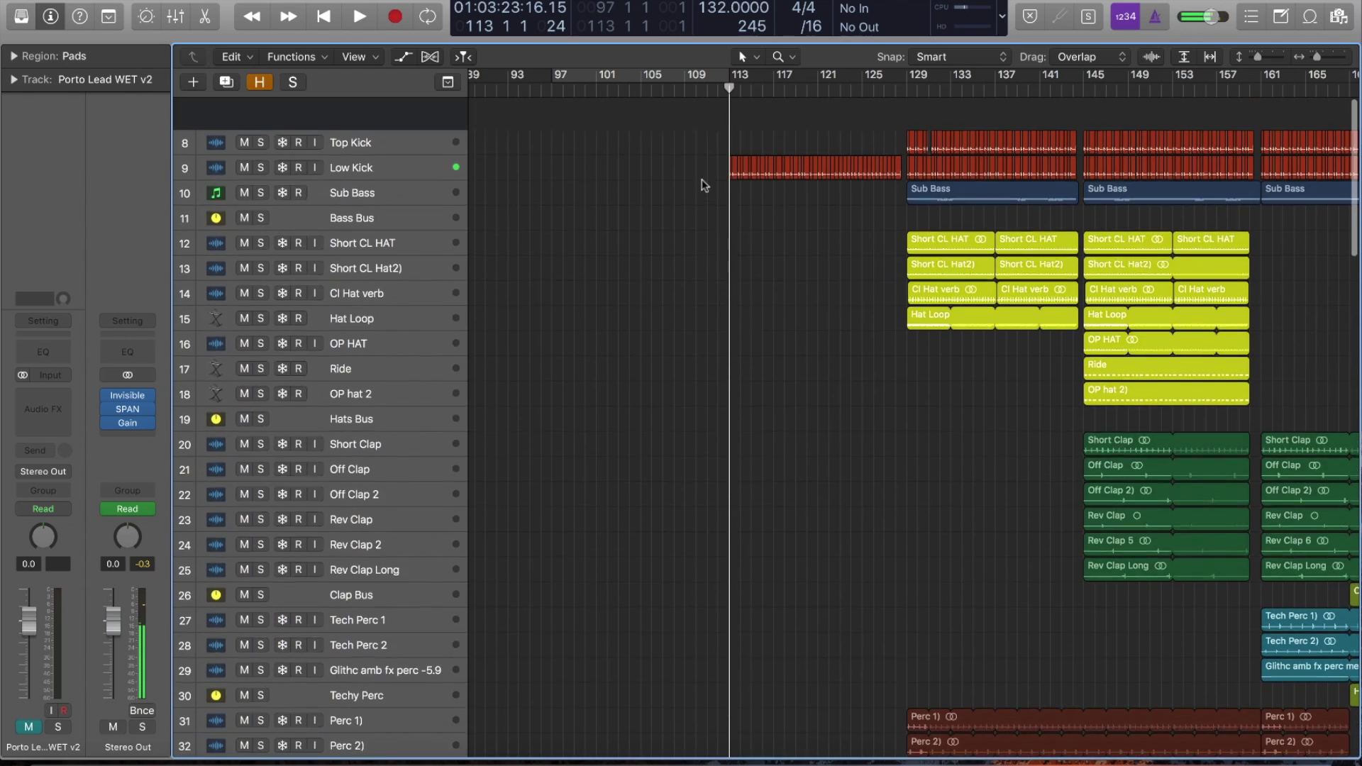
pyautogui.click(328, 142)
pyautogui.press('z')
pyautogui.press('a')
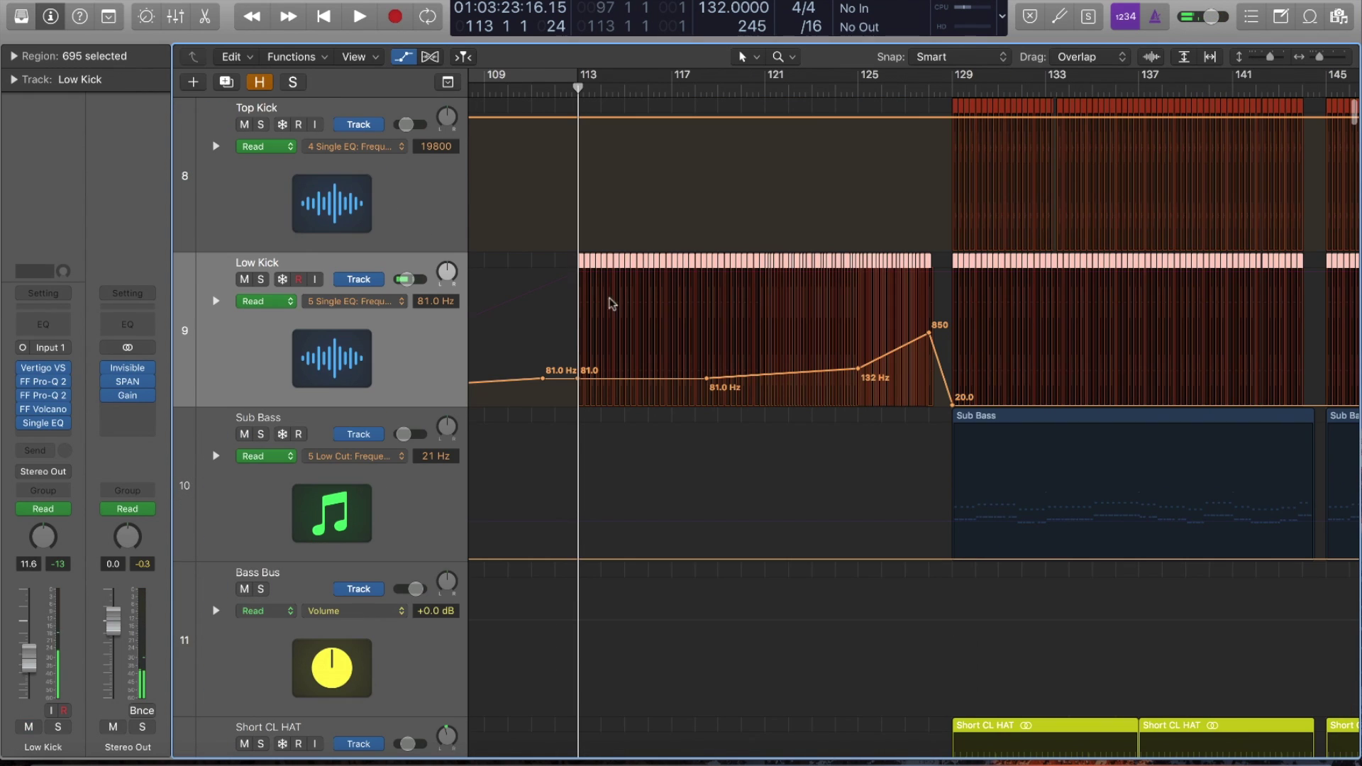
pyautogui.press('space')
pyautogui.press('a')
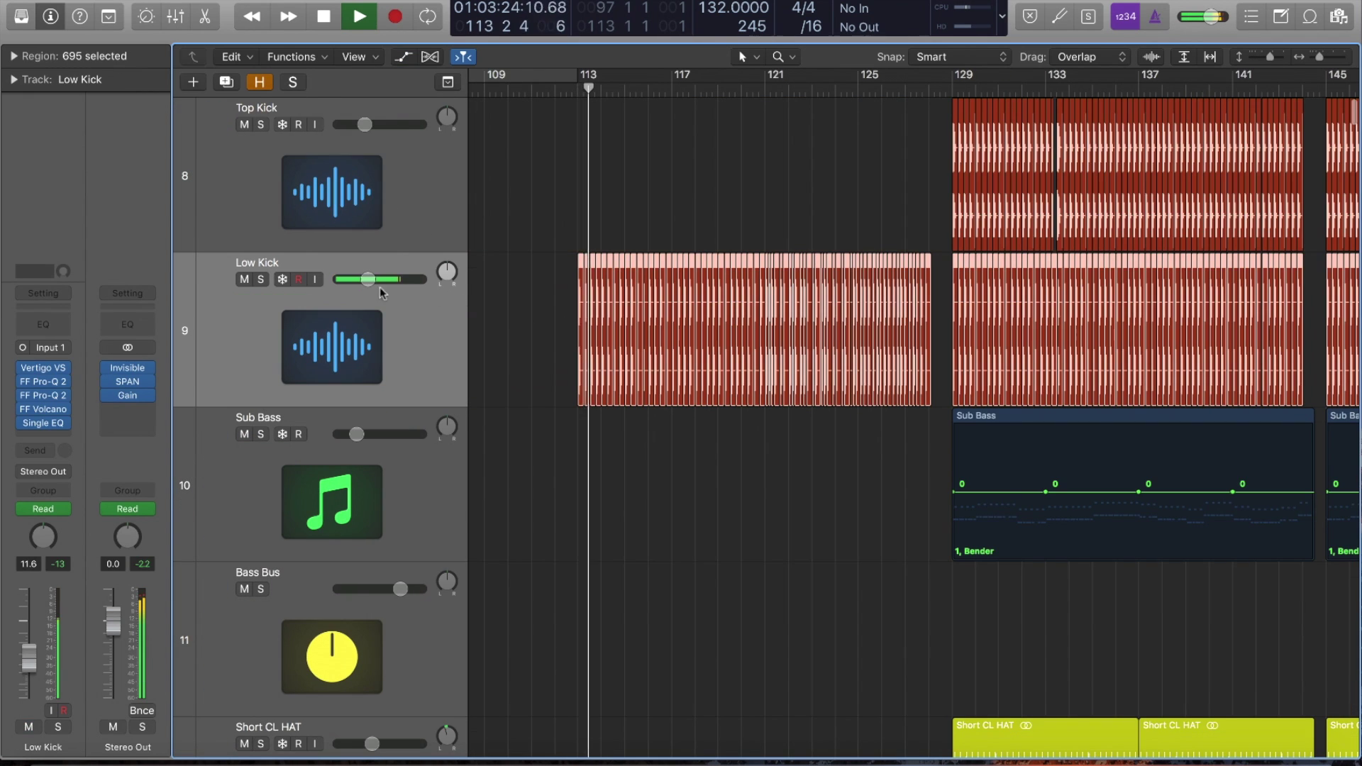
pyautogui.click(260, 279)
pyautogui.click(260, 280)
pyautogui.press('a')
# Step: Audition the Searching Amb.35 region soloed on the atmos track from bar 113, and unsolo it
pyautogui.keyDown('ctrl'); pyautogui.keyDown('alt'); pyautogui.click(651, 305); pyautogui.keyUp('alt'); pyautogui.keyUp('ctrl')
pyautogui.scroll(-8, 678, 276)
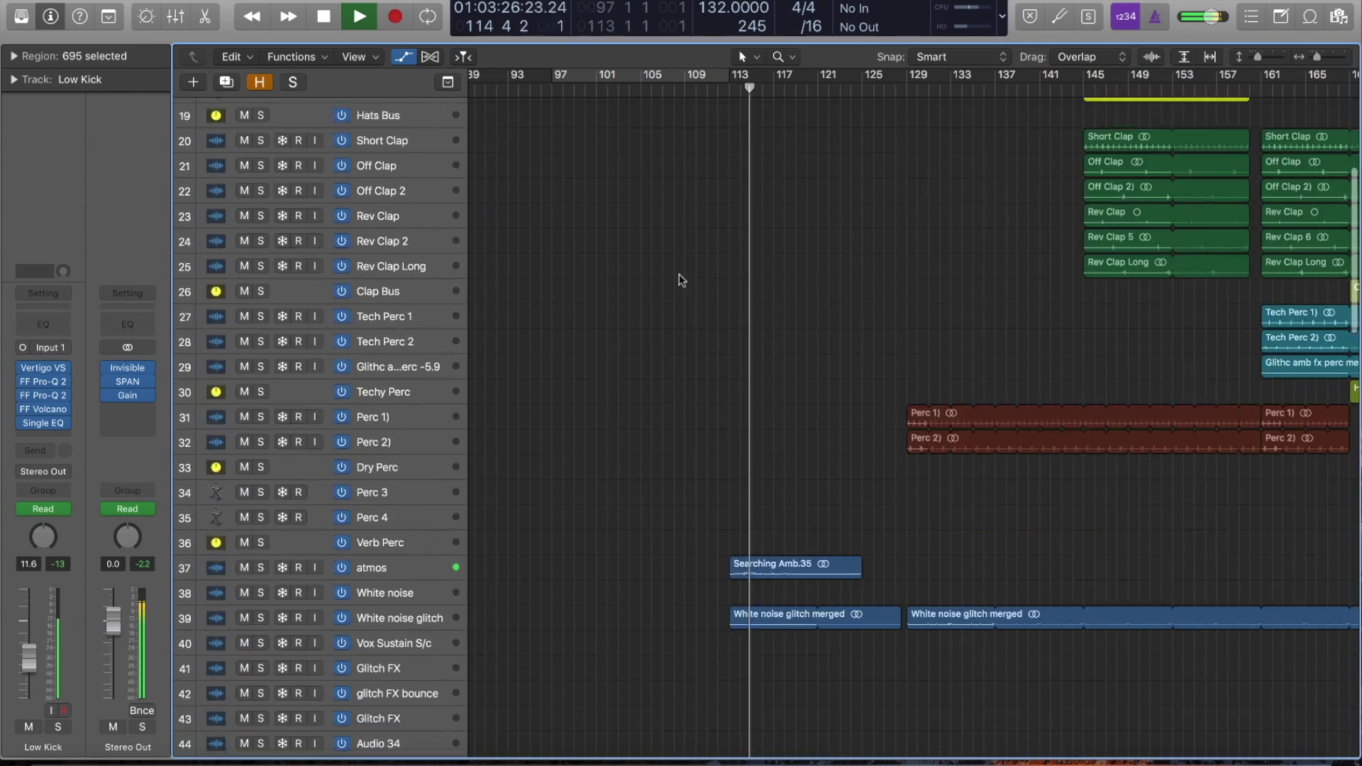
pyautogui.scroll(-8, 678, 274)
pyautogui.press('space')
pyautogui.scroll(4, 681, 234)
pyautogui.moveTo(677, 235); pyautogui.dragTo(940, 439)
pyautogui.click(669, 89)
pyautogui.click(262, 287)
pyautogui.press('space')
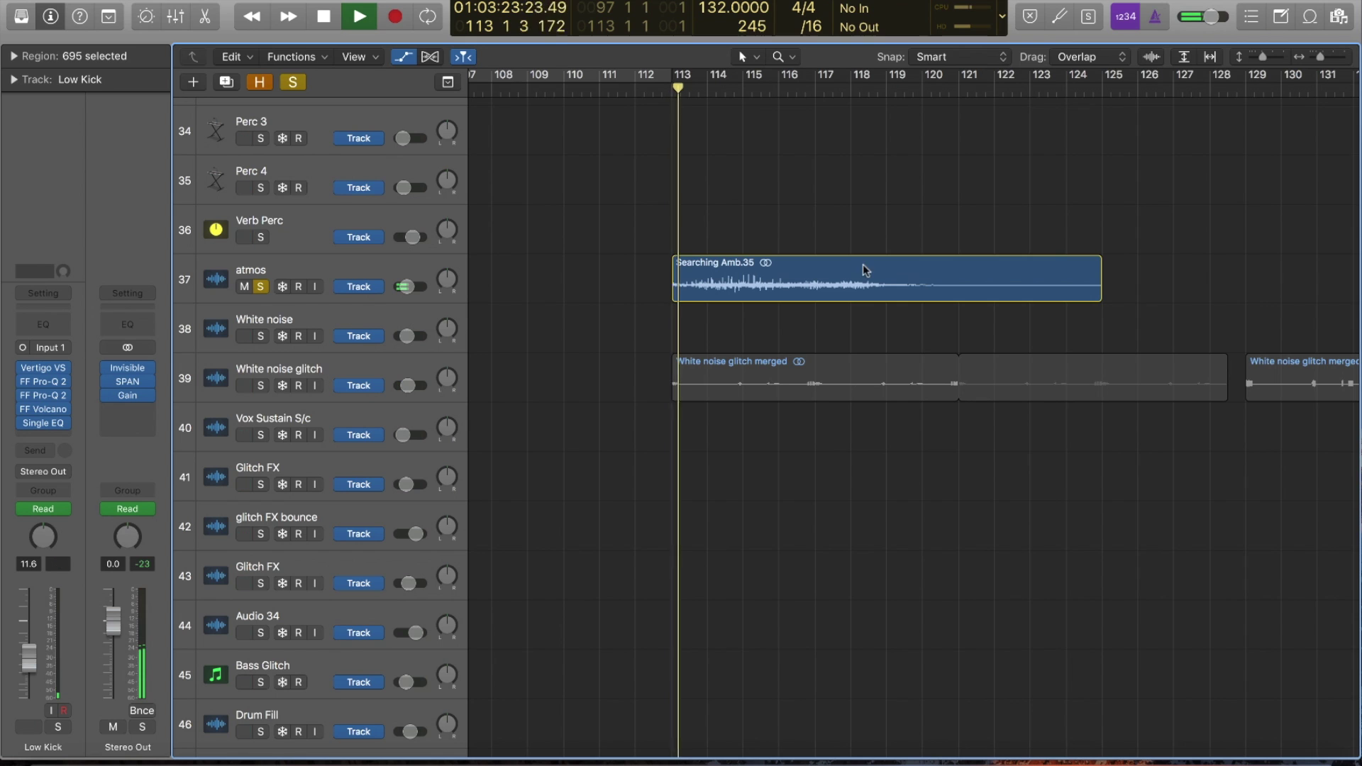
pyautogui.click(261, 287)
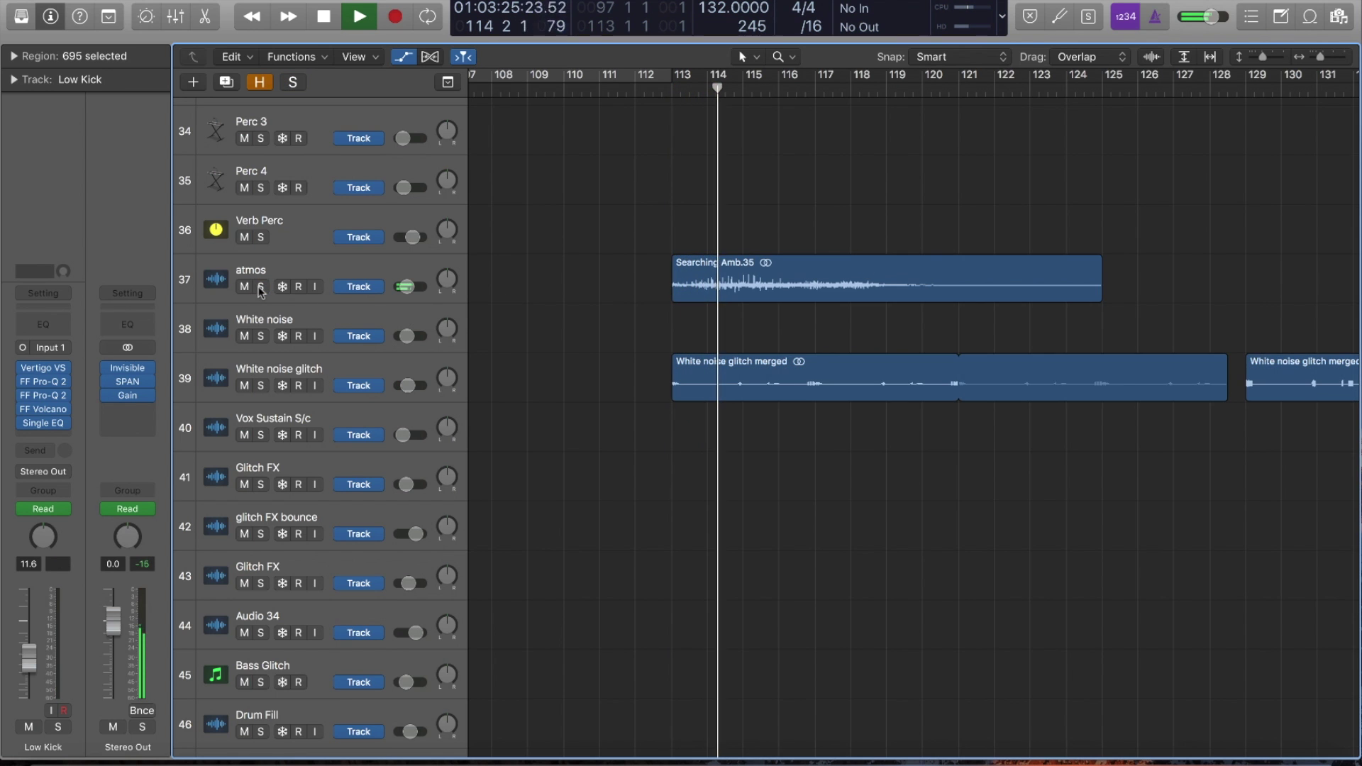
# Step: Audition the Searching EFX.13 region from bar 112, soloing and unsoloing the Searching EFX track
pyautogui.keyDown('ctrl'); pyautogui.keyDown('alt'); pyautogui.click(891, 411); pyautogui.keyUp('alt'); pyautogui.keyUp('ctrl')
pyautogui.scroll(-10, 780, 443)
pyautogui.moveTo(621, 270); pyautogui.dragTo(881, 490)
pyautogui.click(809, 89)
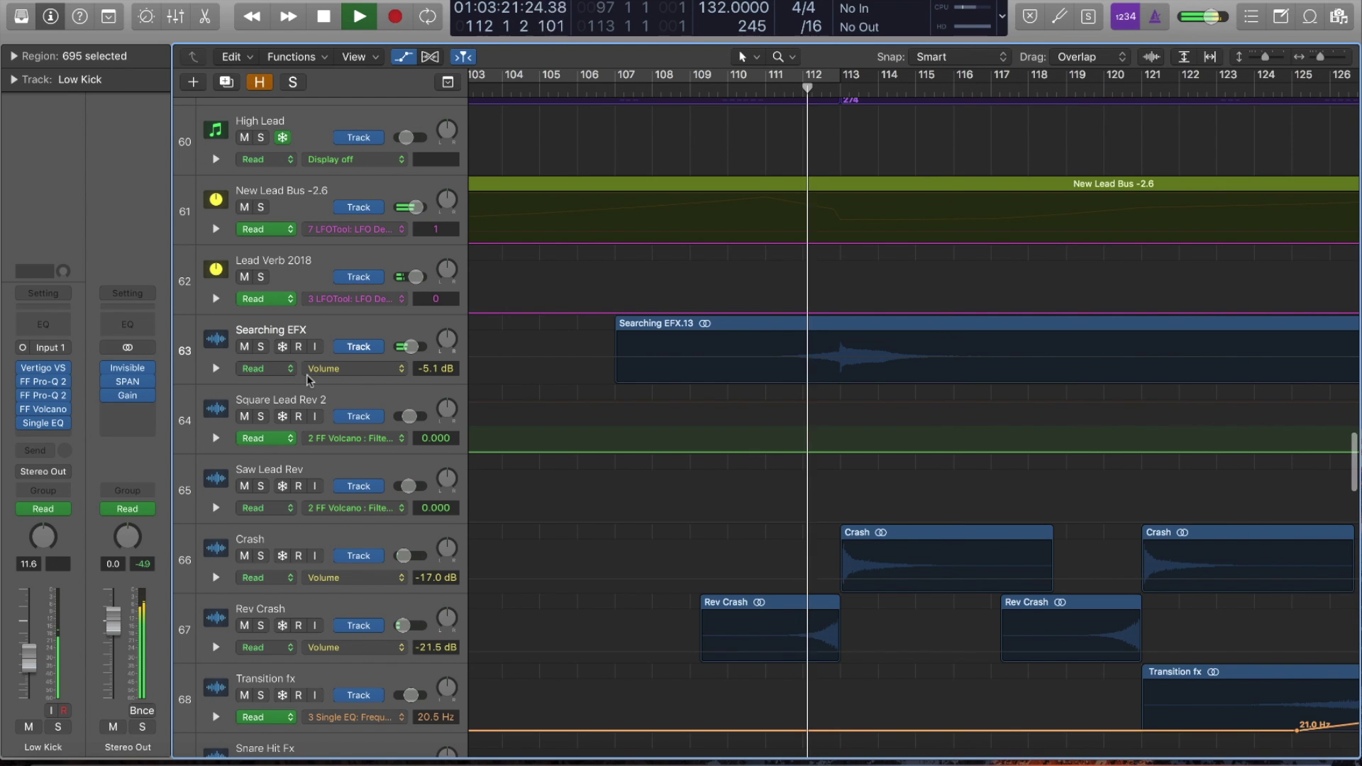
pyautogui.click(262, 347)
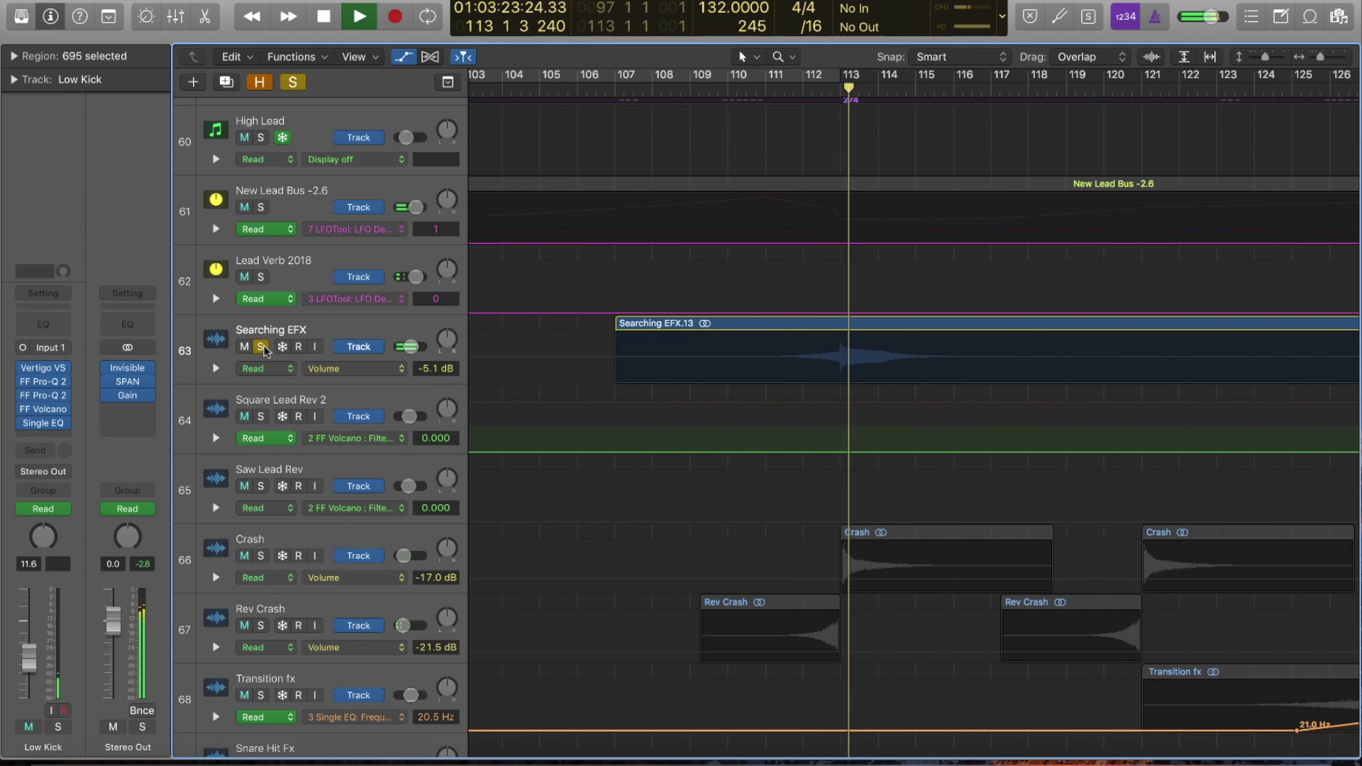
pyautogui.click(261, 347)
pyautogui.keyDown('ctrl'); pyautogui.keyDown('alt'); pyautogui.click(822, 365); pyautogui.keyUp('alt'); pyautogui.keyUp('ctrl')
pyautogui.scroll(-8, 823, 365)
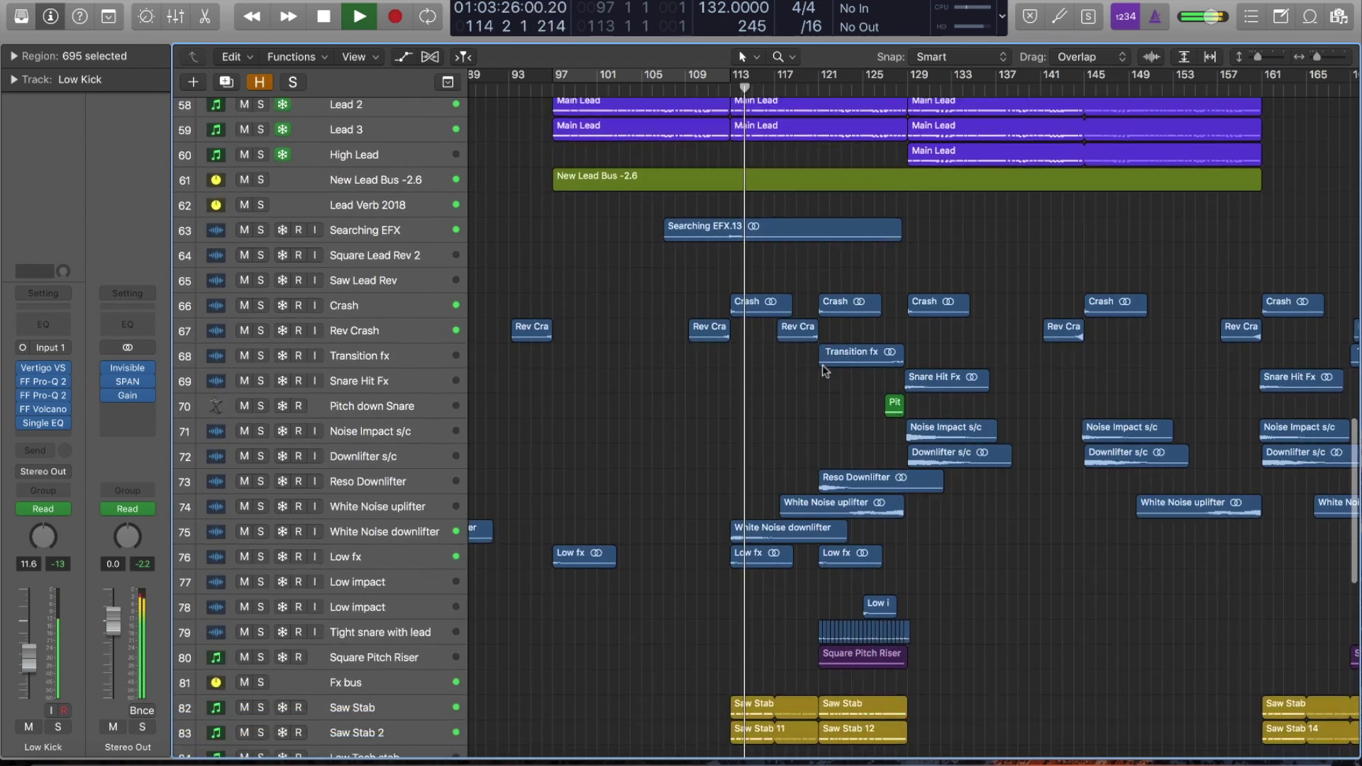
# Step: Audition the Tech Leads bus on its own during playback around bar 116, soloing and unsoloing it
pyautogui.scroll(-3, 773, 395)
pyautogui.moveTo(639, 418); pyautogui.dragTo(1028, 713)
pyautogui.click(260, 447)
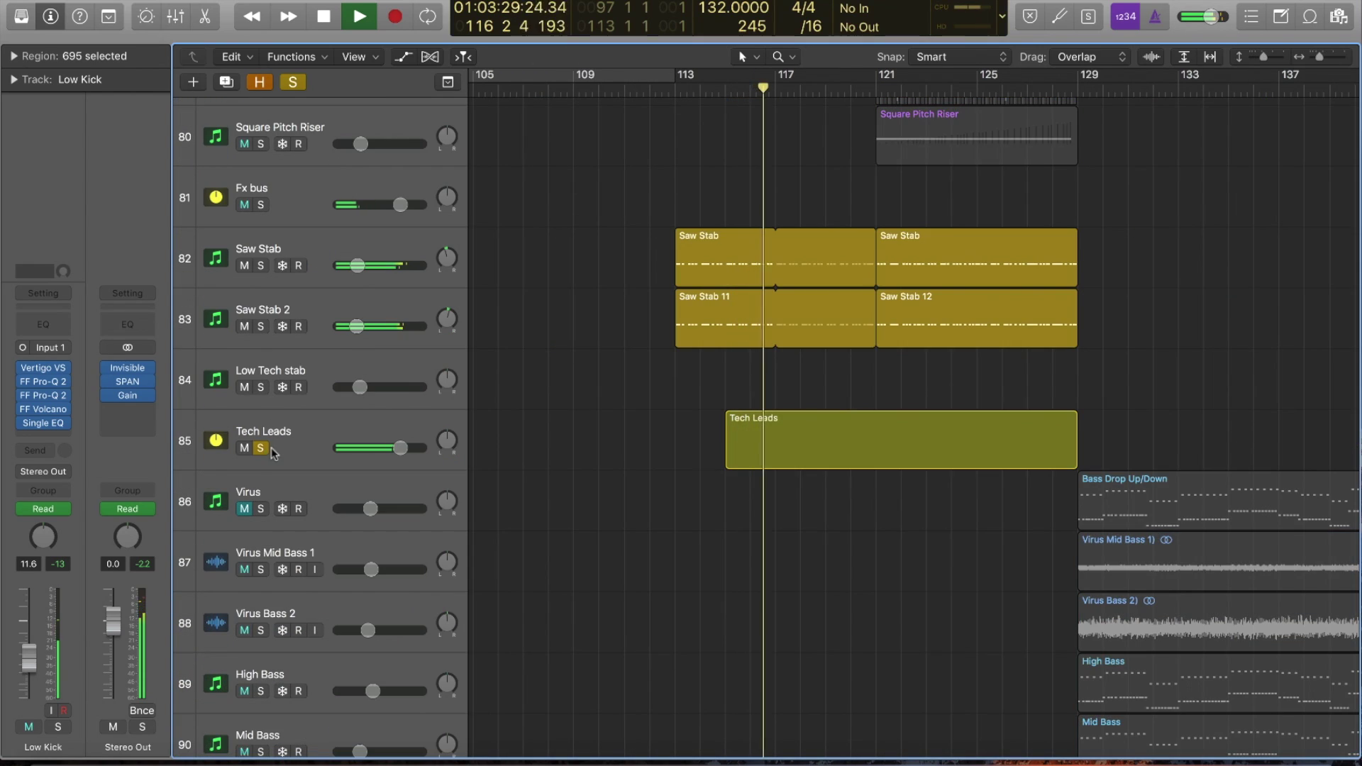
pyautogui.click(261, 447)
pyautogui.keyDown('ctrl'); pyautogui.keyDown('alt'); pyautogui.click(672, 359); pyautogui.keyUp('alt'); pyautogui.keyUp('ctrl')
# Step: Show track automation and examine the filter curves on the Delay Lead, Main Lead 1, Lead 2 and Lead 3 tracks
pyautogui.scroll(10, 754, 371)
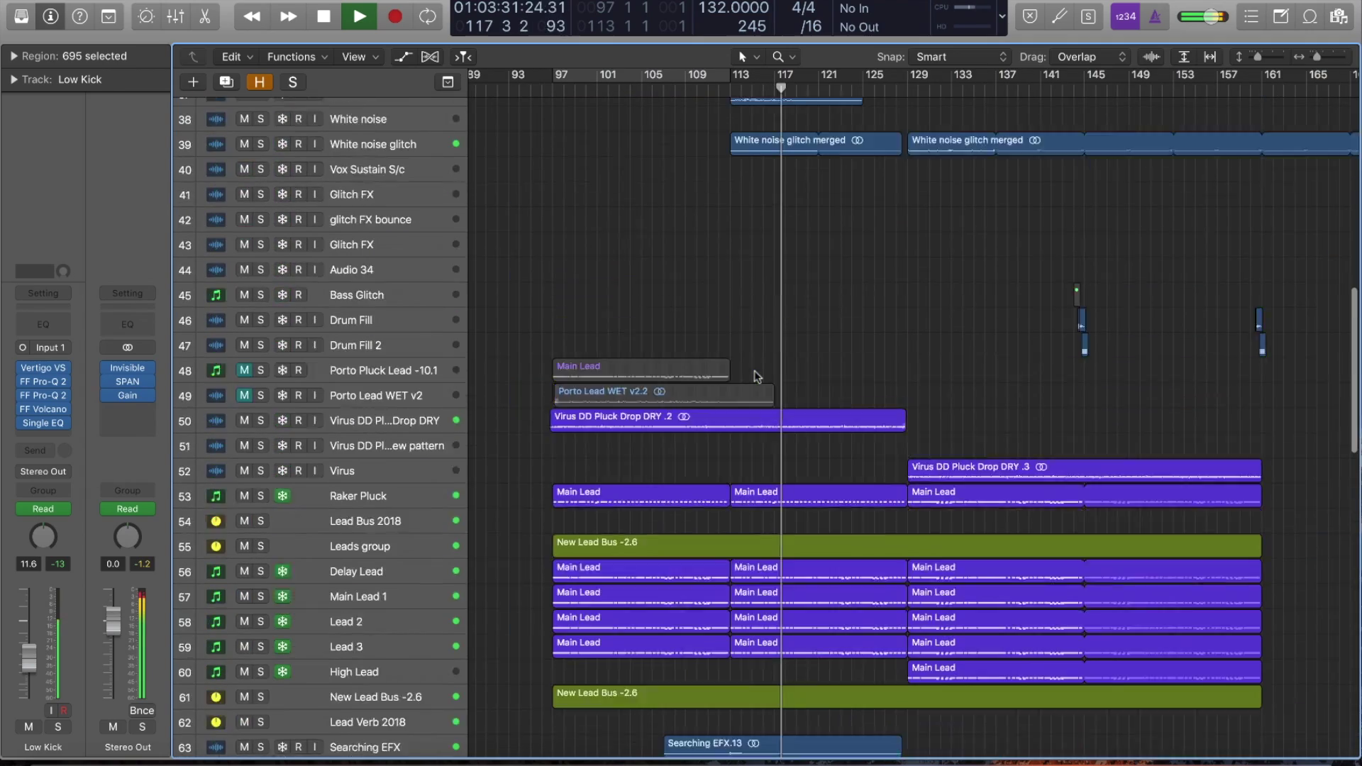
pyautogui.scroll(3, 755, 371)
pyautogui.scroll(-10, 756, 371)
pyautogui.moveTo(756, 372); pyautogui.dragTo(974, 573)
pyautogui.press('a')
pyautogui.keyDown('ctrl'); pyautogui.keyDown('alt'); pyautogui.click(806, 433); pyautogui.keyUp('alt'); pyautogui.keyUp('ctrl')
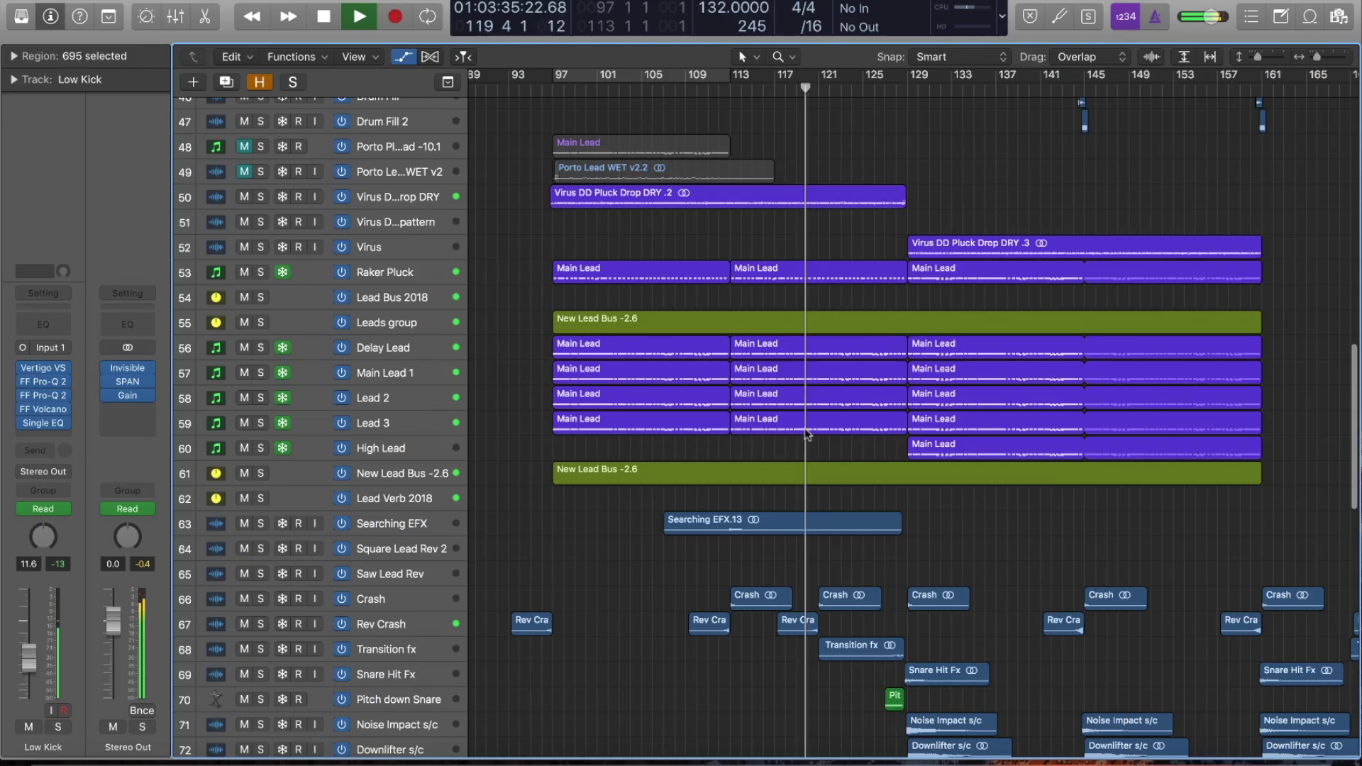
pyautogui.click(842, 351)
pyautogui.press('super+Down')
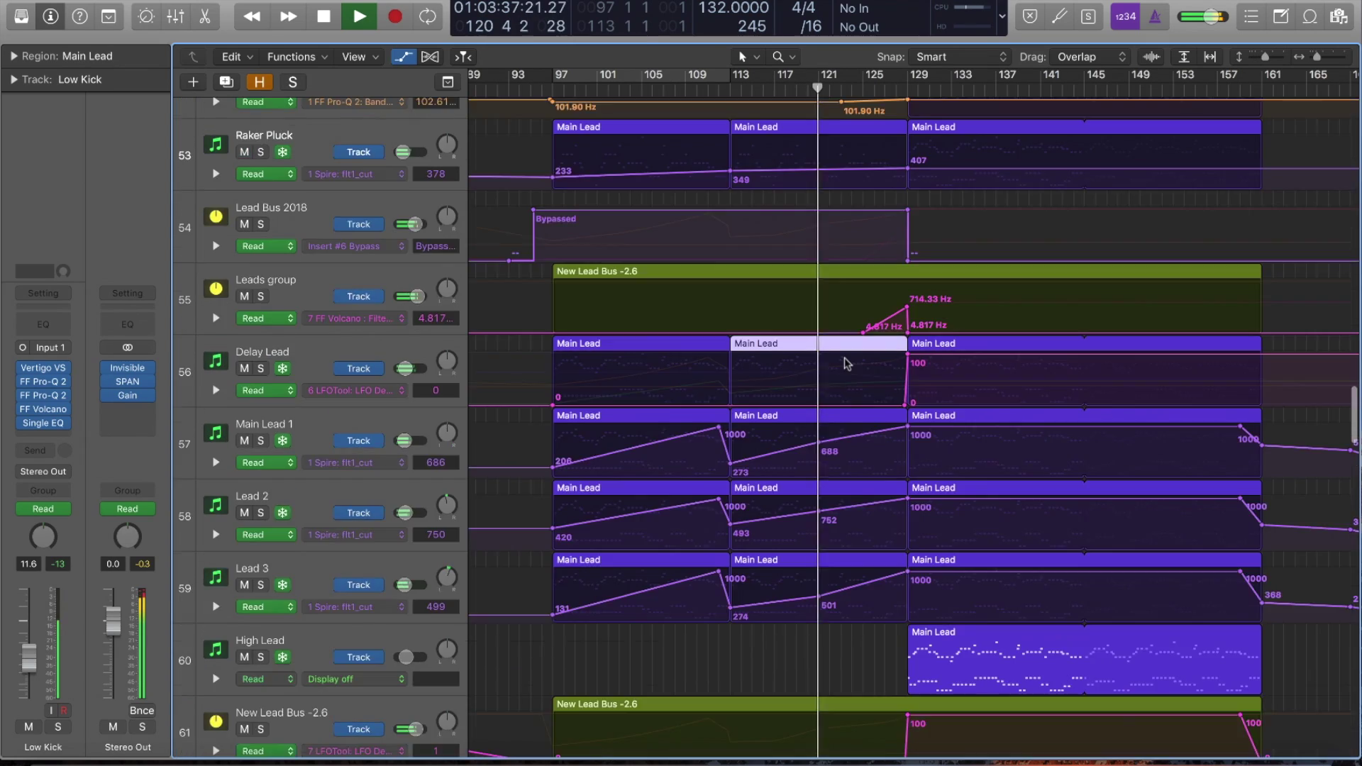
pyautogui.press('super+Up')
# Step: Hide the automation and examine the Low impact, Tight snare with lead and Square Pitch Riser regions between bars 121 and 129
pyautogui.scroll(20, 854, 312)
pyautogui.moveTo(799, 179); pyautogui.dragTo(954, 109)
pyautogui.keyDown('ctrl'); pyautogui.keyDown('alt'); pyautogui.click(738, 311); pyautogui.keyUp('alt'); pyautogui.keyUp('ctrl')
pyautogui.scroll(-20, 743, 317)
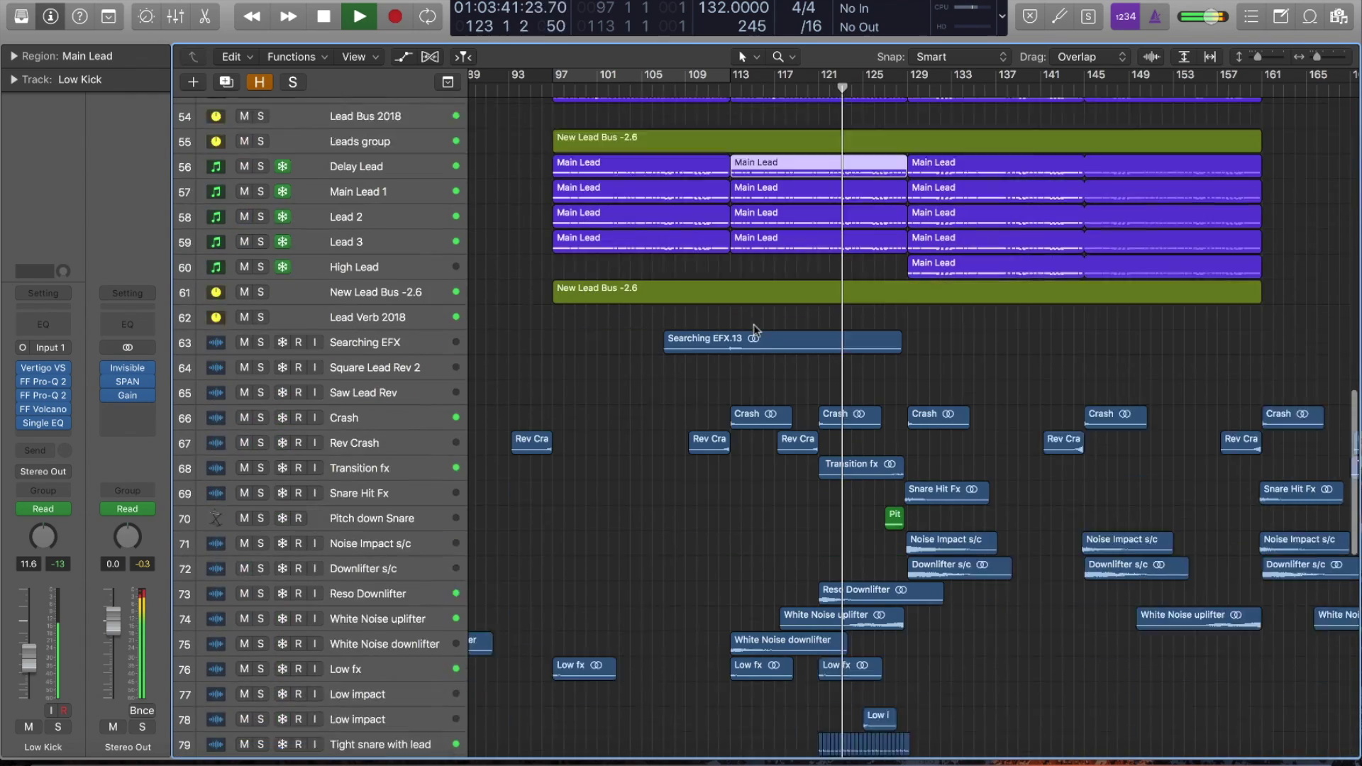
pyautogui.scroll(-5, 793, 446)
pyautogui.moveTo(780, 414); pyautogui.dragTo(960, 465)
pyautogui.scroll(-4, 961, 465)
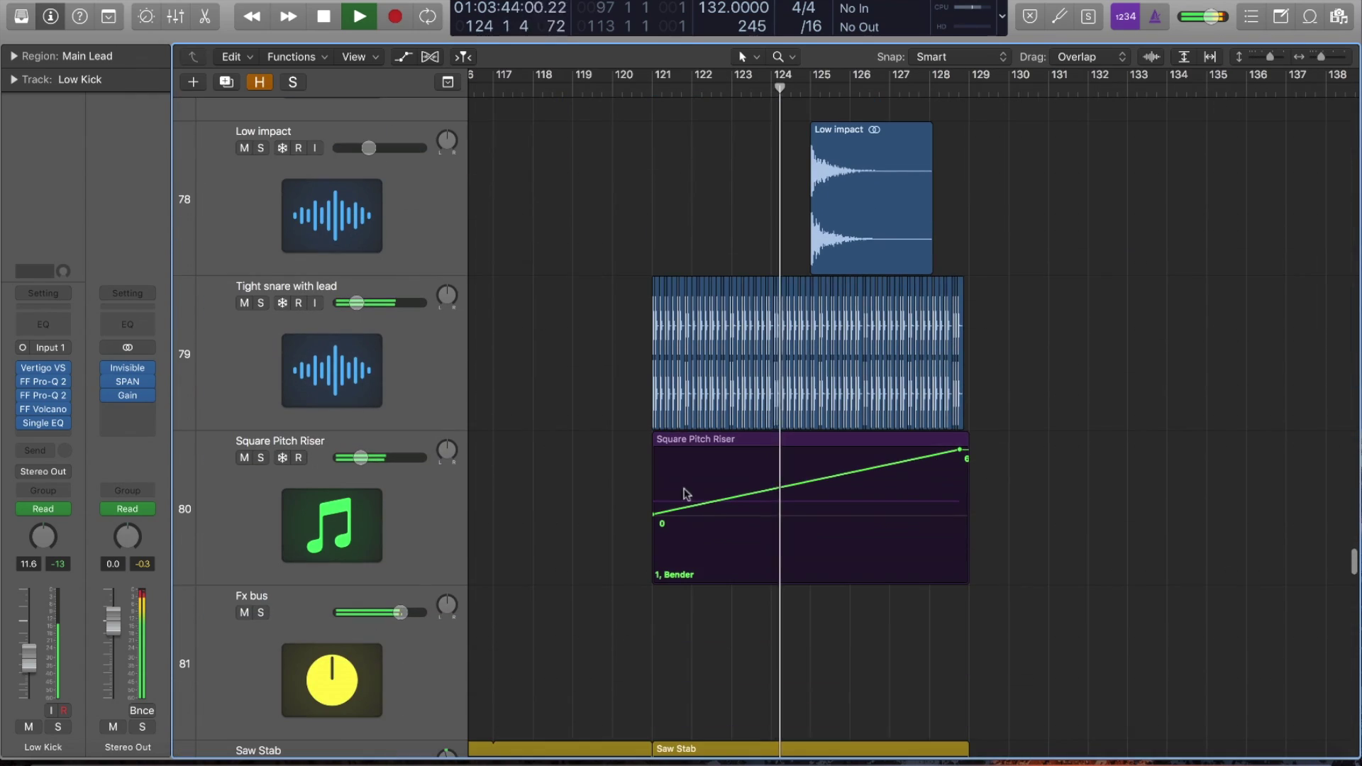
pyautogui.keyDown('ctrl'); pyautogui.keyDown('alt'); pyautogui.click(787, 399); pyautogui.keyUp('alt'); pyautogui.keyUp('ctrl')
pyautogui.scroll(-5, 786, 399)
pyautogui.scroll(5, 821, 222)
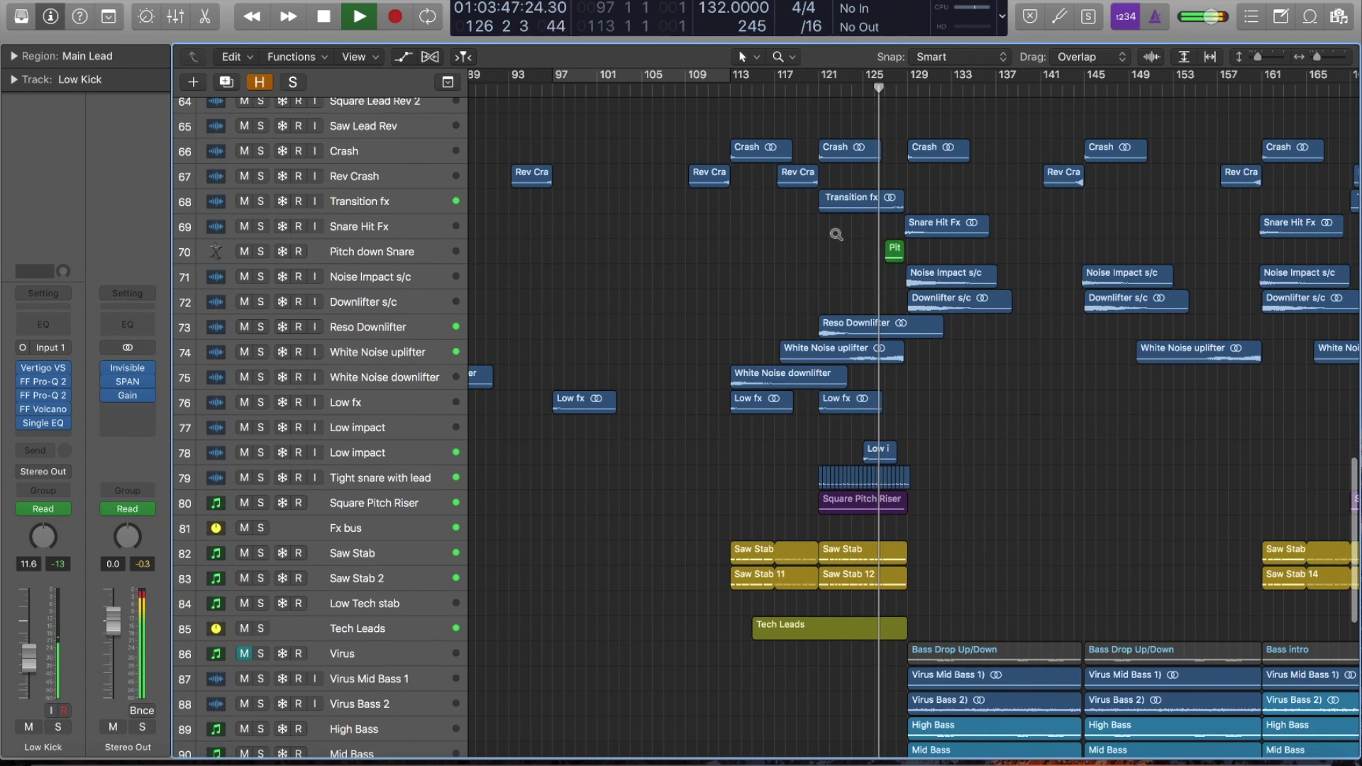
# Step: Audition the Pitch down Snare track soloed from bar 127 up to bar 129, and unsolo it
pyautogui.moveTo(836, 225); pyautogui.dragTo(1048, 454)
pyautogui.press('s')
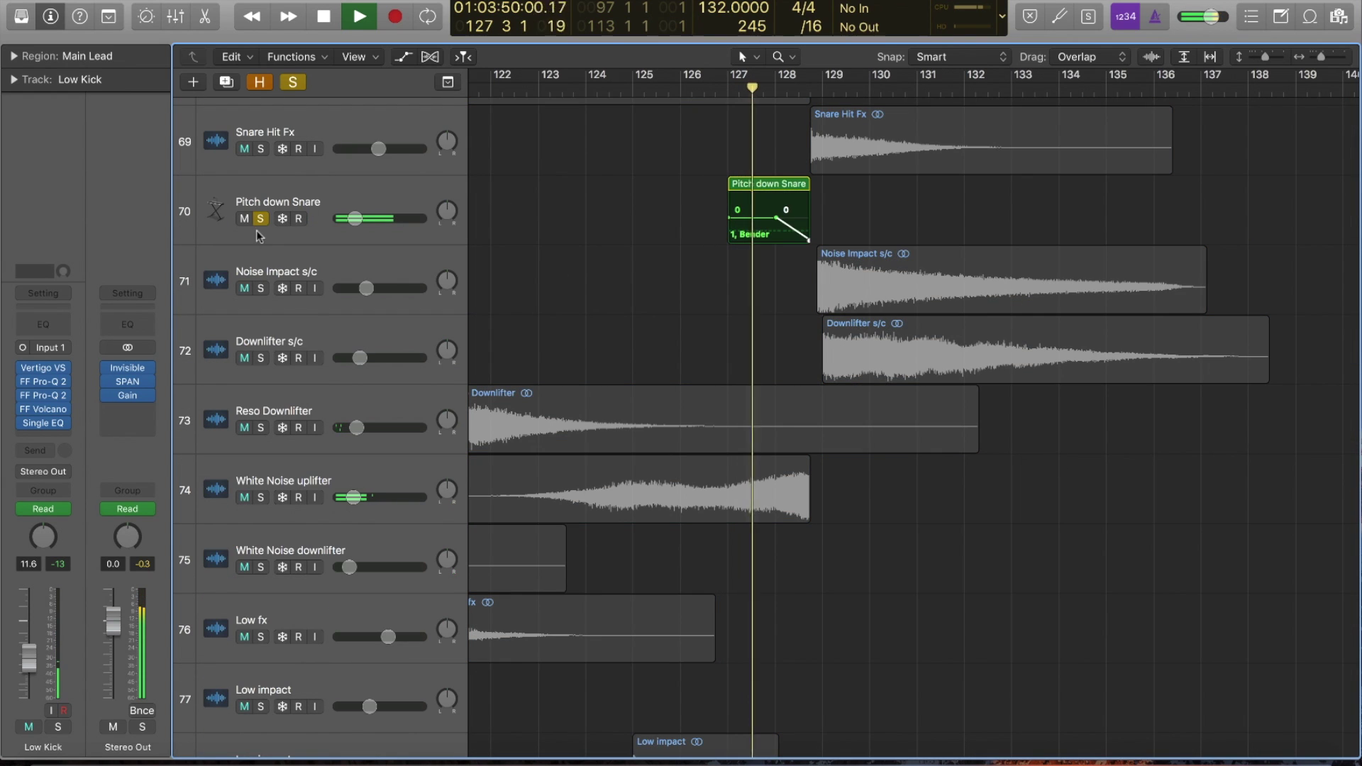
pyautogui.press('Return')
pyautogui.press('space')
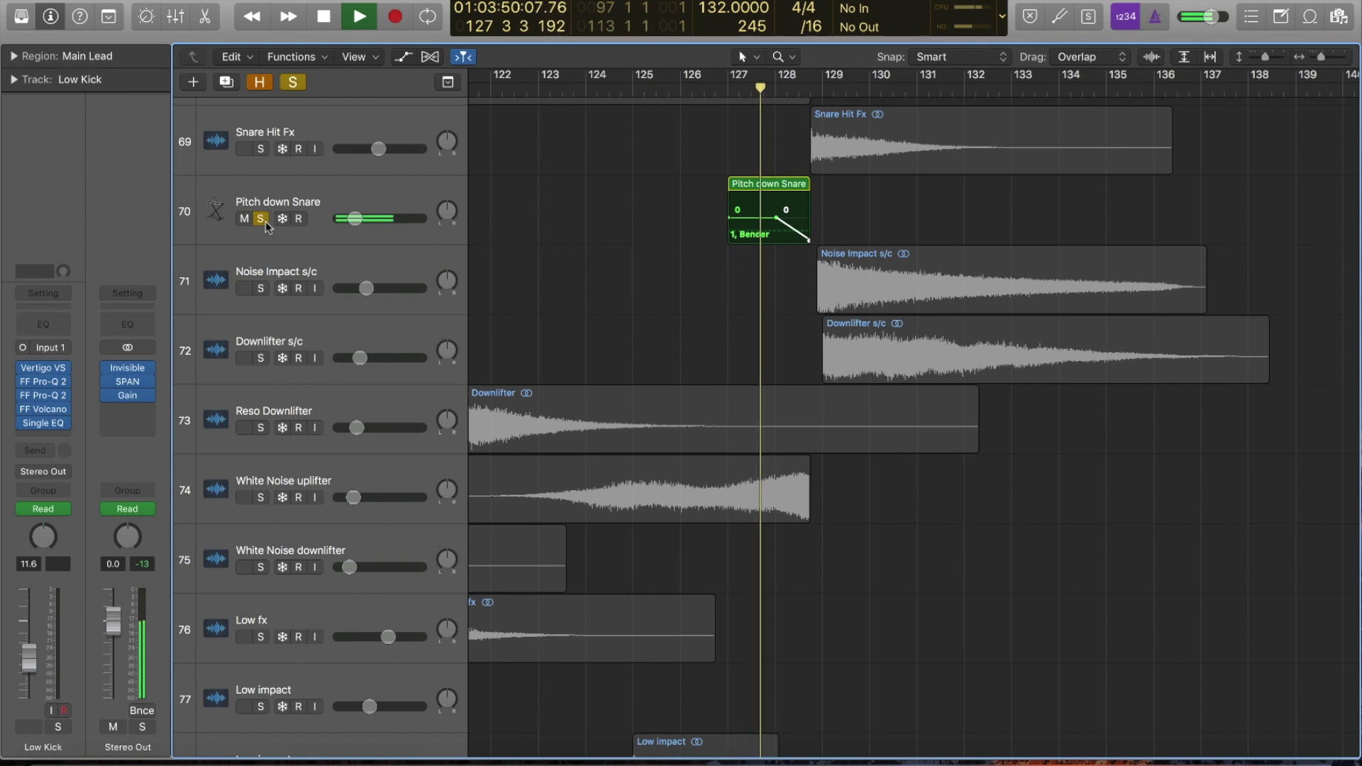
pyautogui.press('space')
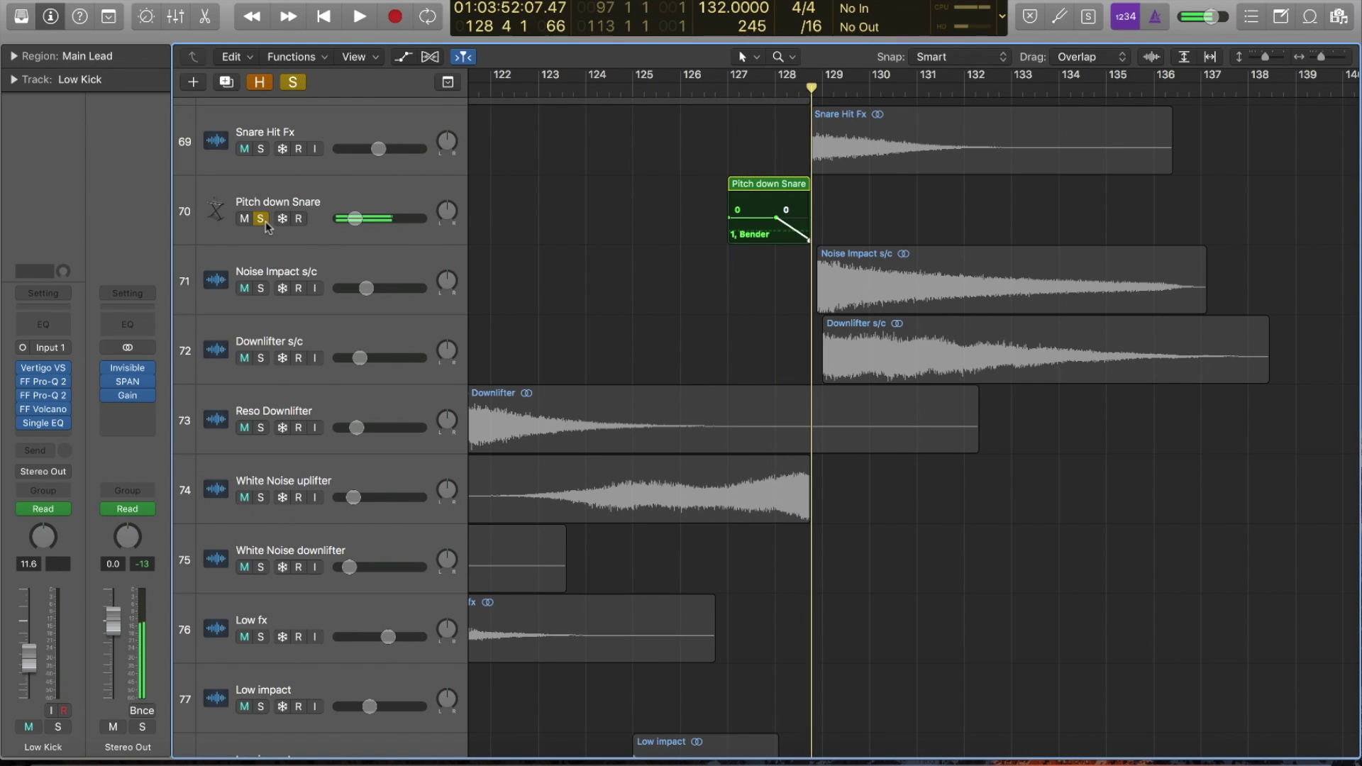
pyautogui.click(266, 221)
# Step: Solo the Snare Hit Fx and Noise Impact s/c tracks, play them from just before bar 129, and show their automation
pyautogui.click(259, 149)
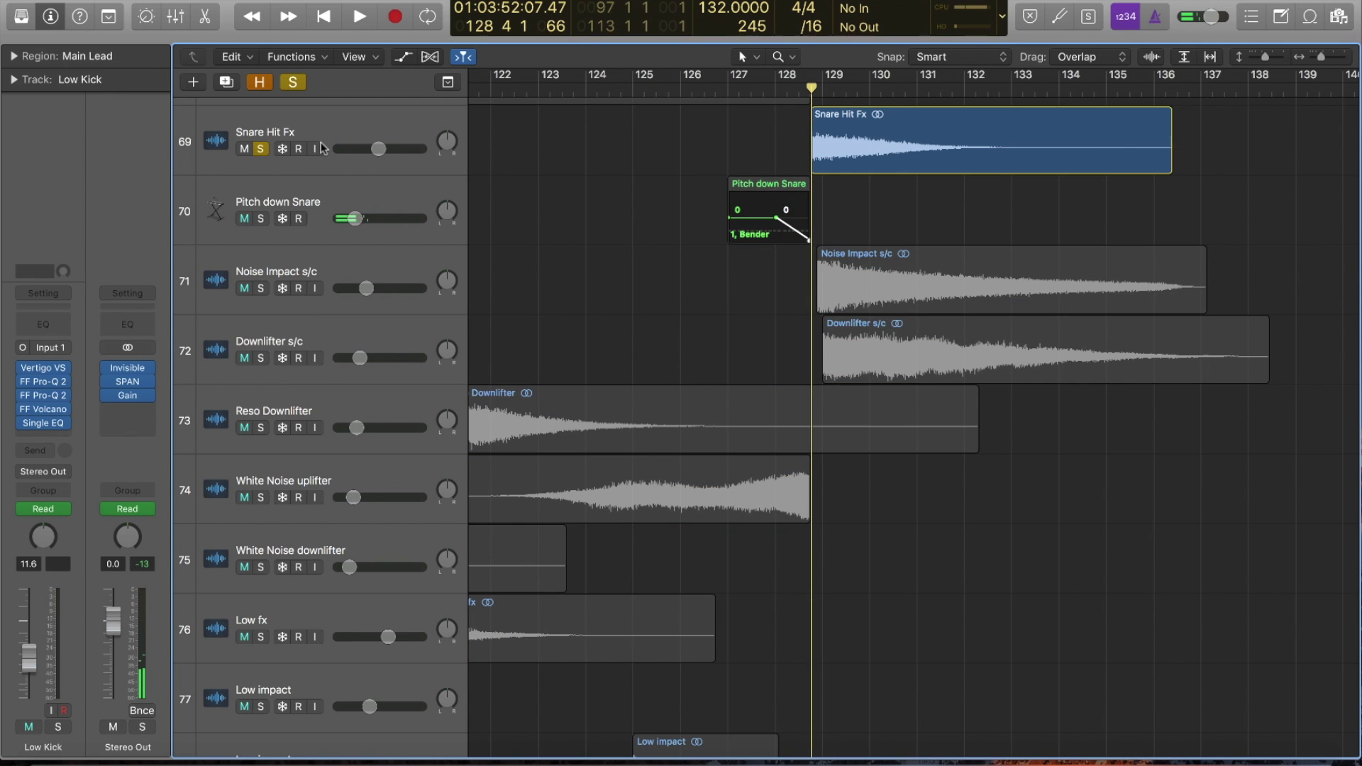
pyautogui.click(261, 288)
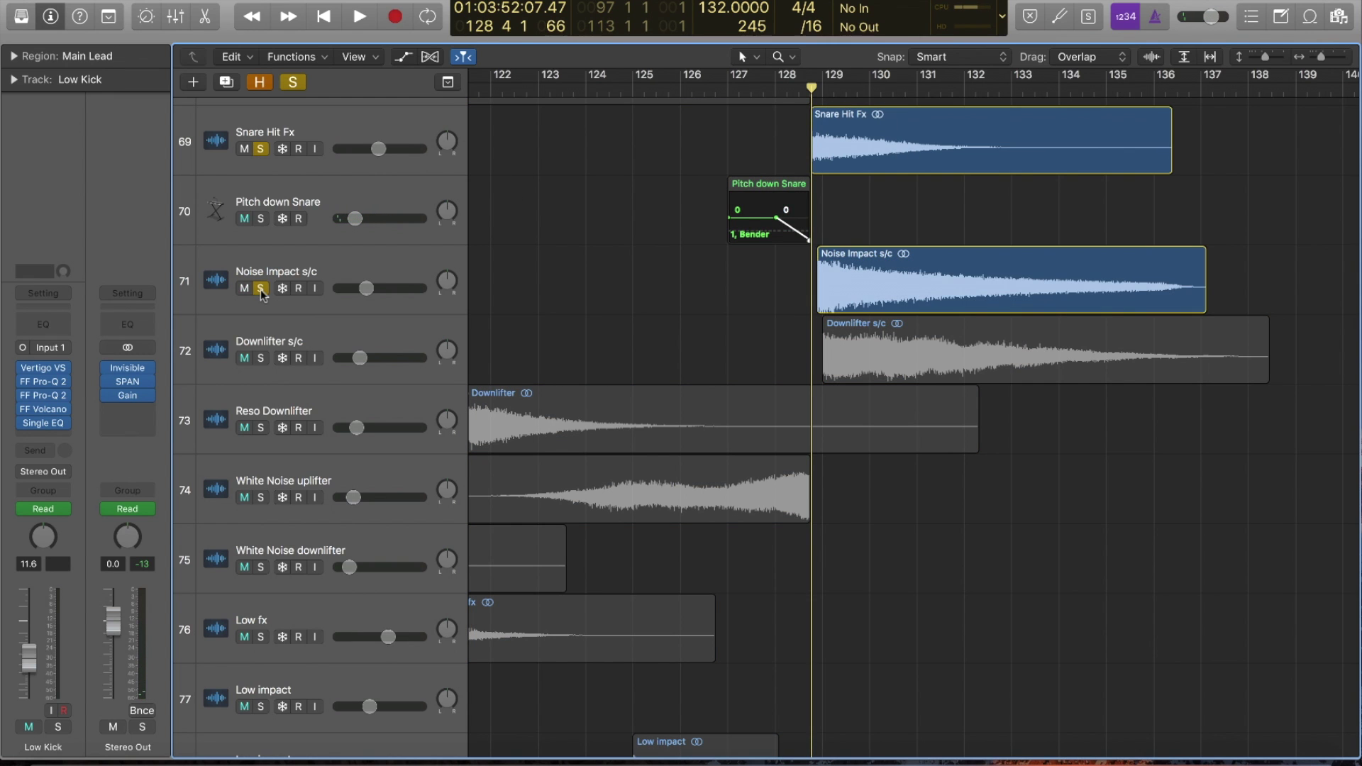
pyautogui.press('space')
pyautogui.click(281, 272)
pyautogui.press('space')
pyautogui.press('a')
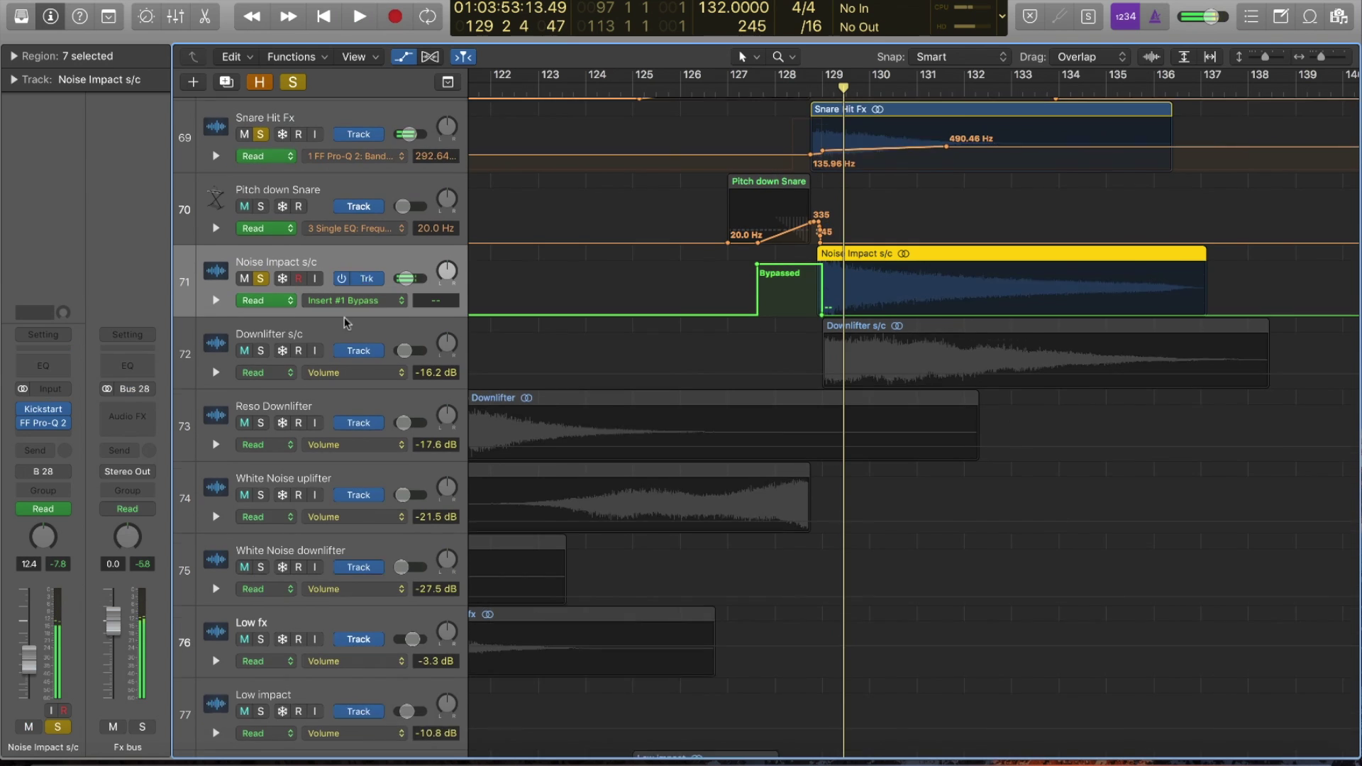
# Step: Examine the insert bypass automation at the start of the Noise Impact s/c region, and replay the soloed impacts from there
pyautogui.moveTo(744, 243); pyautogui.dragTo(1002, 519)
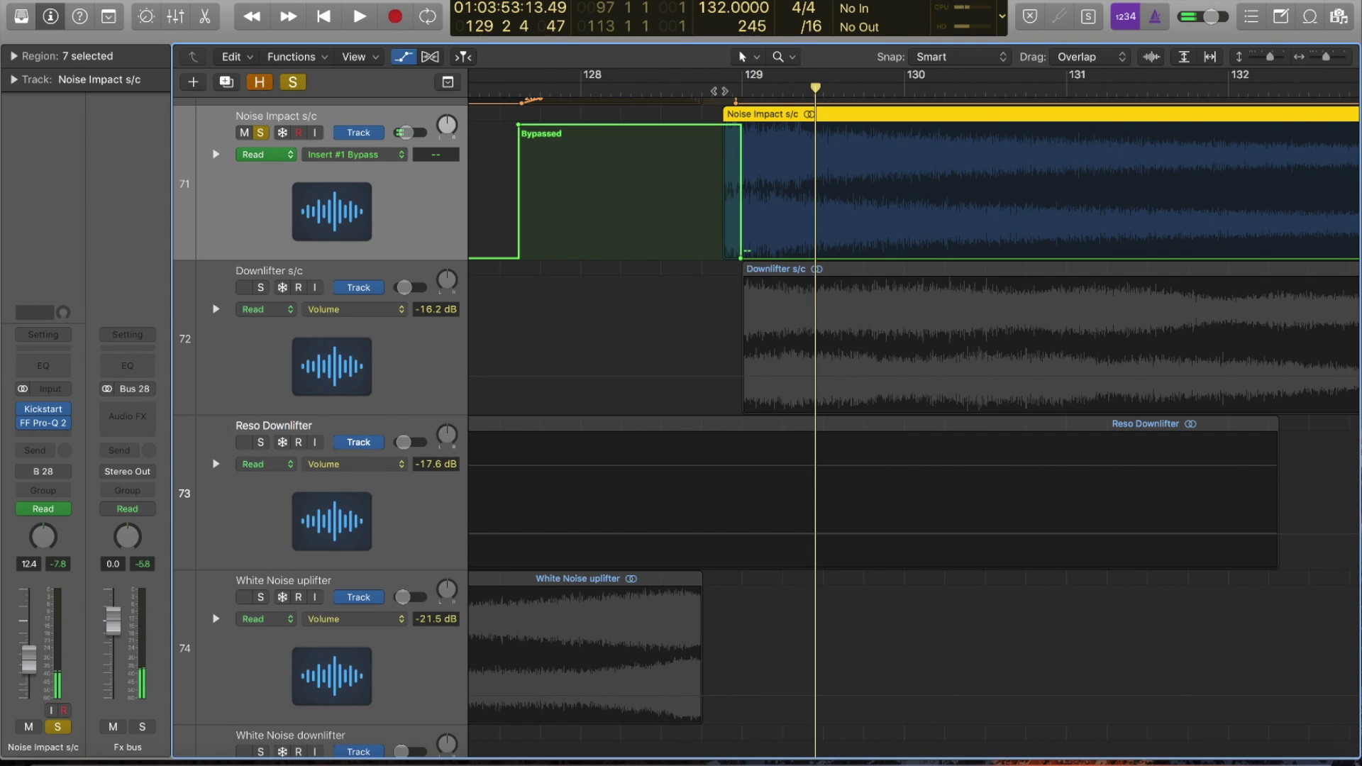
pyautogui.press('space')
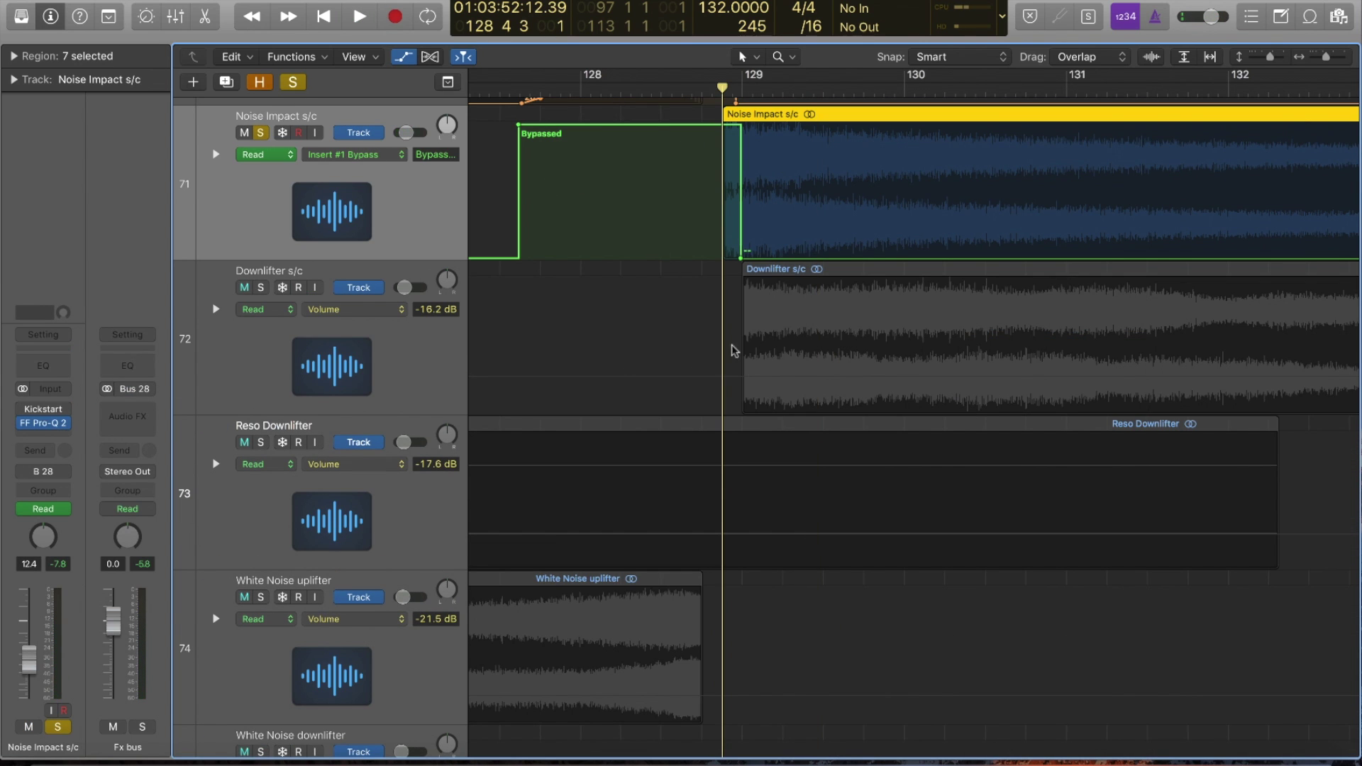
pyautogui.moveTo(912, 532); pyautogui.dragTo(912, 532)
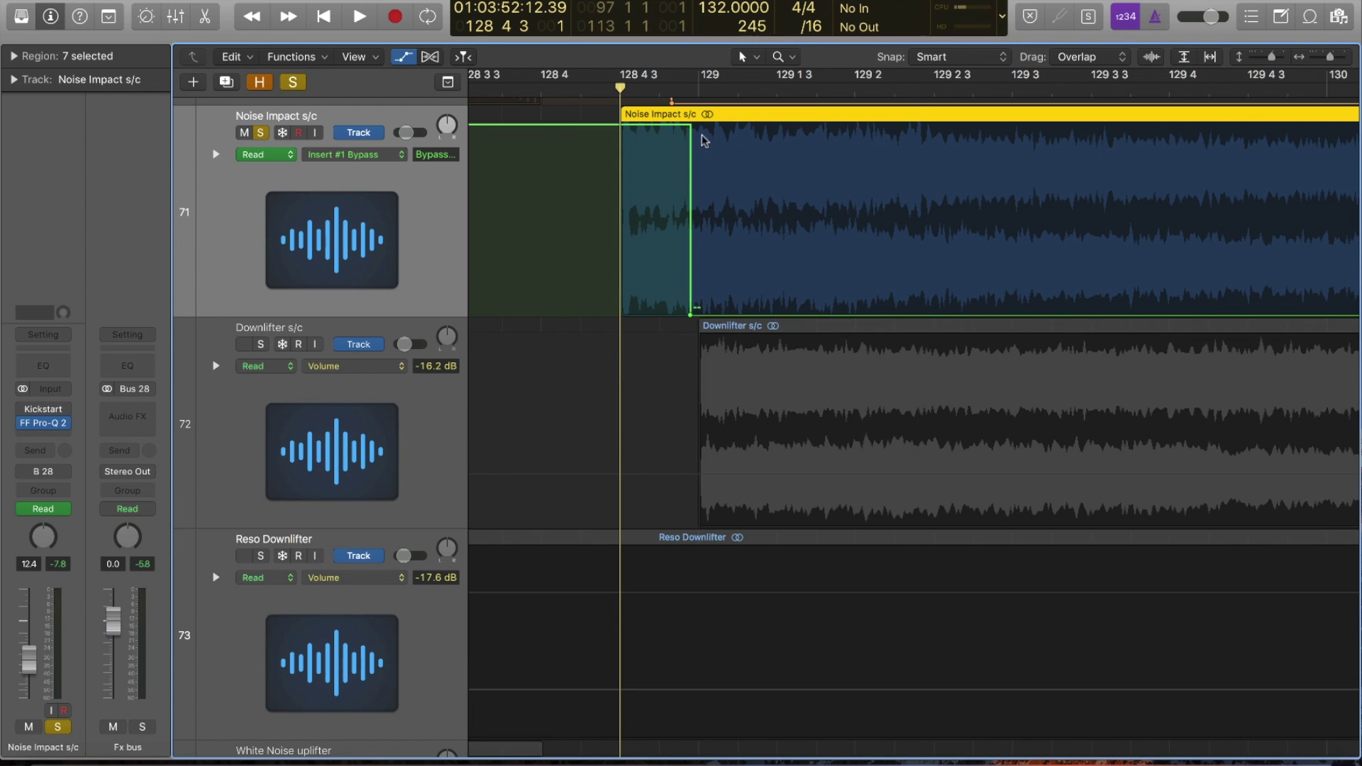
pyautogui.keyDown('ctrl'); pyautogui.keyDown('alt'); pyautogui.click(765, 249); pyautogui.keyUp('alt'); pyautogui.keyUp('ctrl')
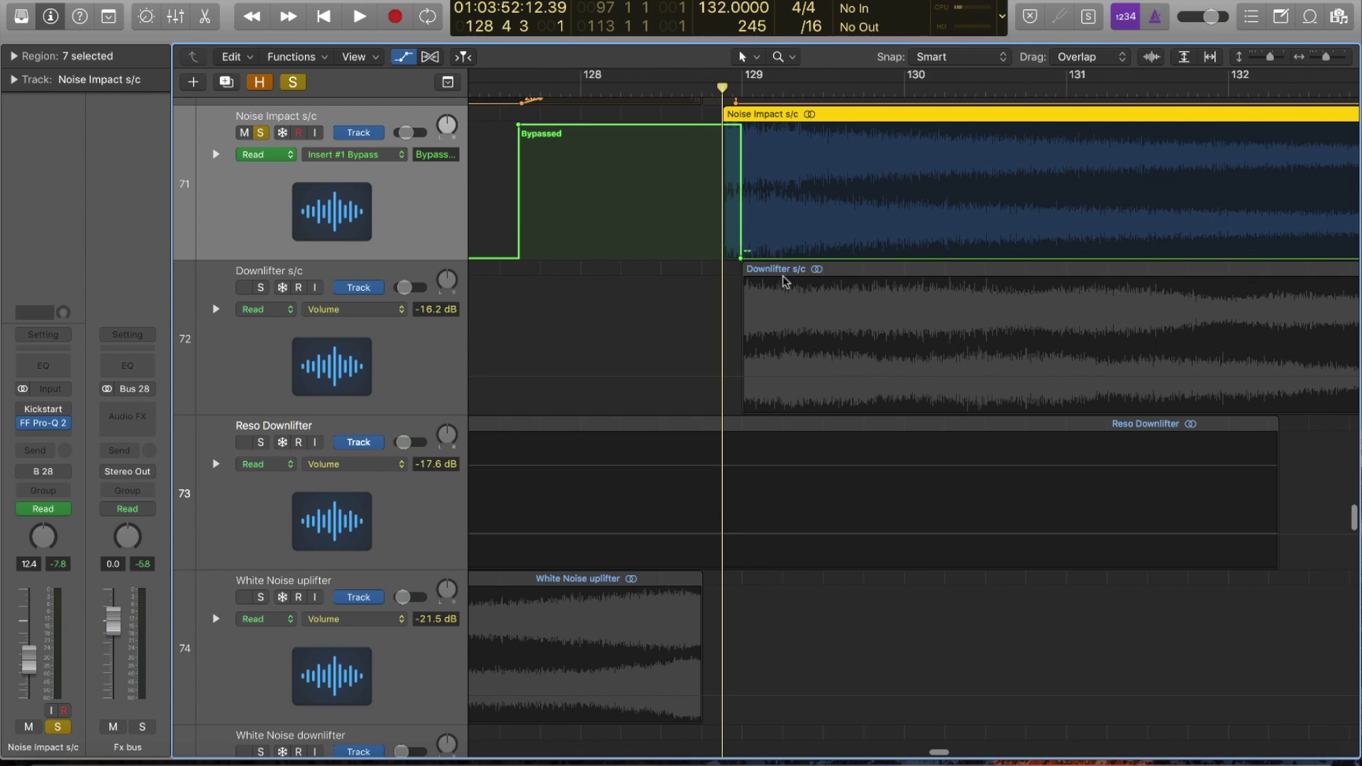
pyautogui.press('space')
pyautogui.press('z')
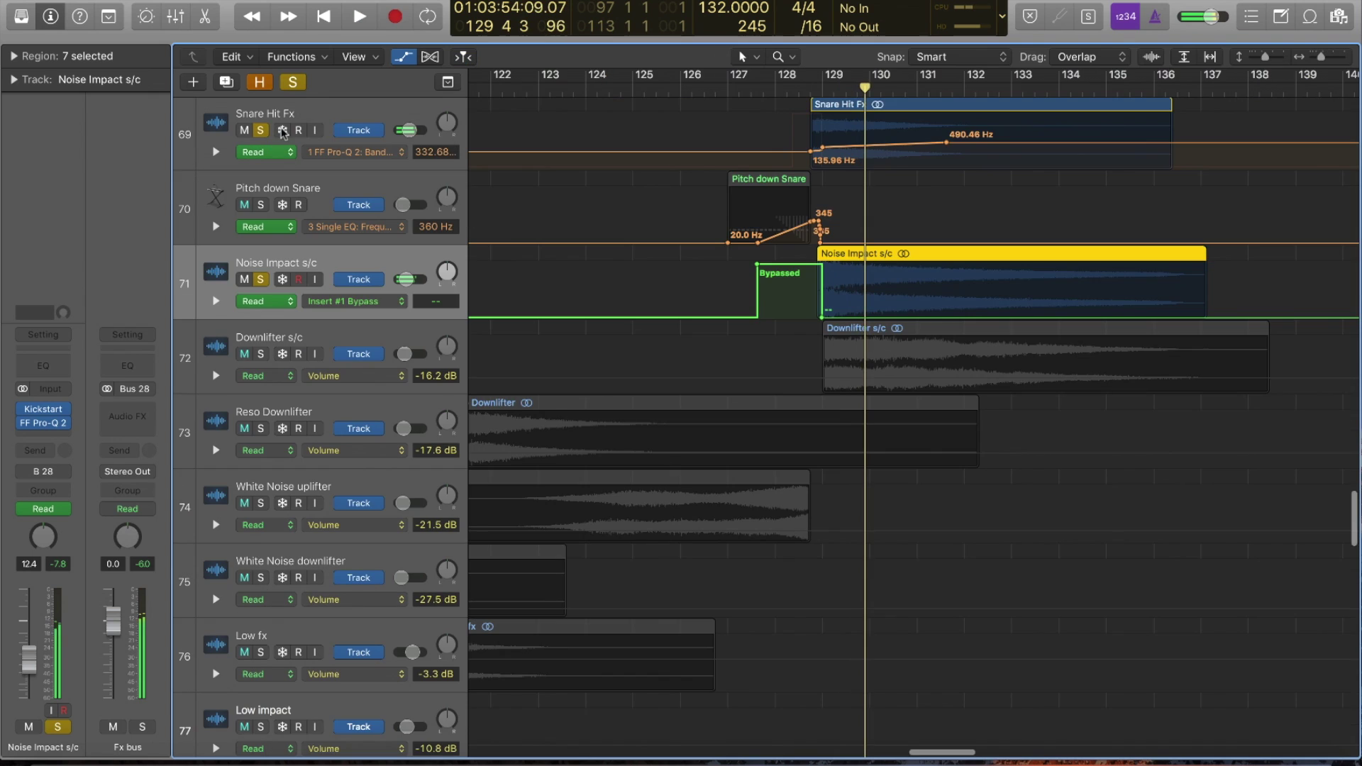
# Step: Clear all solos, play the transition into the drop from about bar 127, and stop after bar 131
pyautogui.click(303, 83)
pyautogui.press('space')
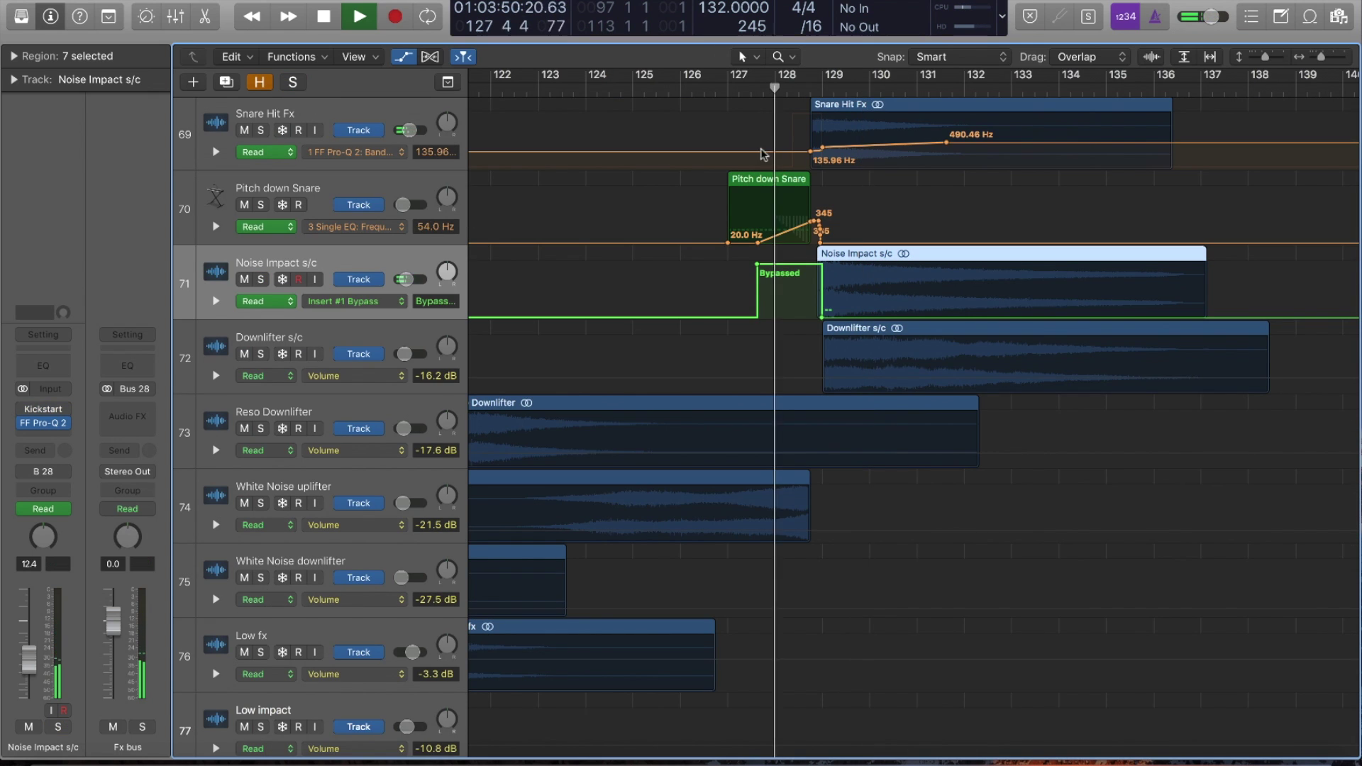
pyautogui.press('z')
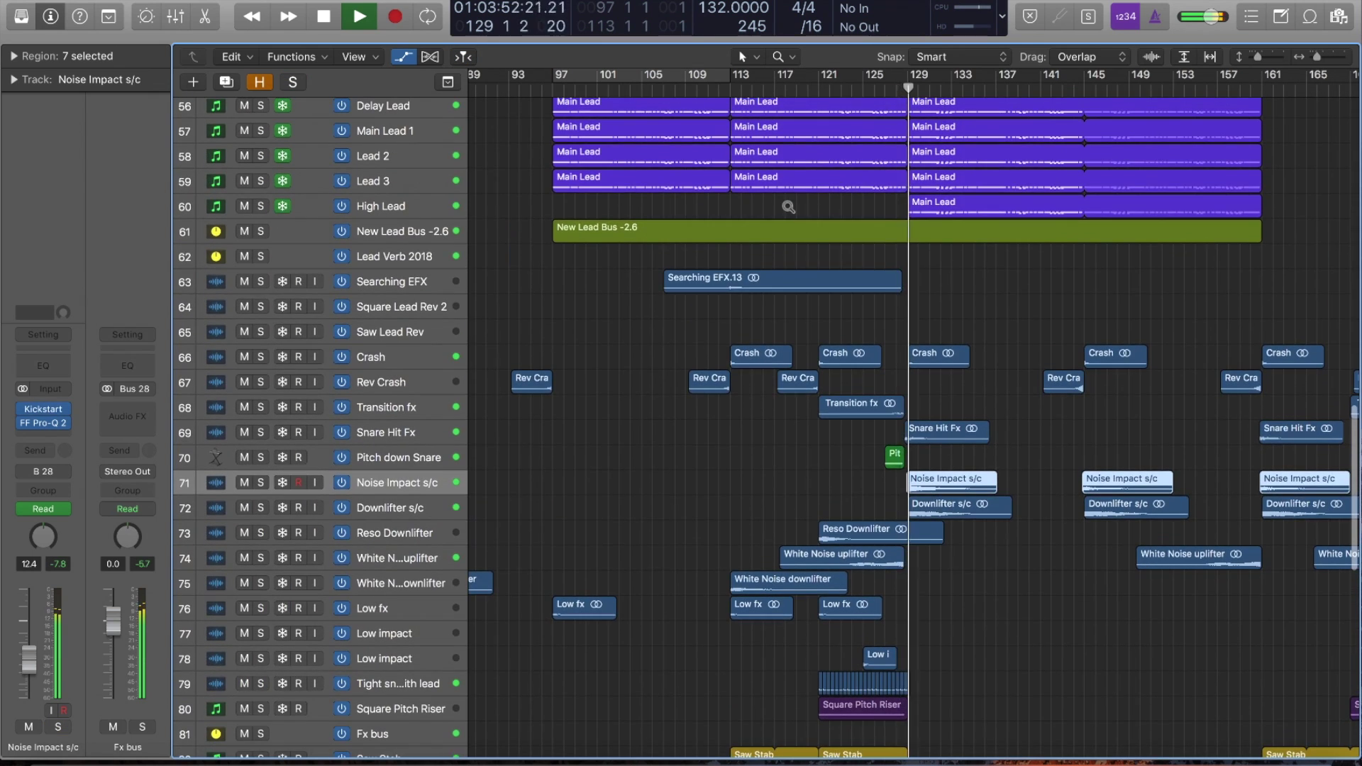
pyautogui.press('z')
pyautogui.press('z')
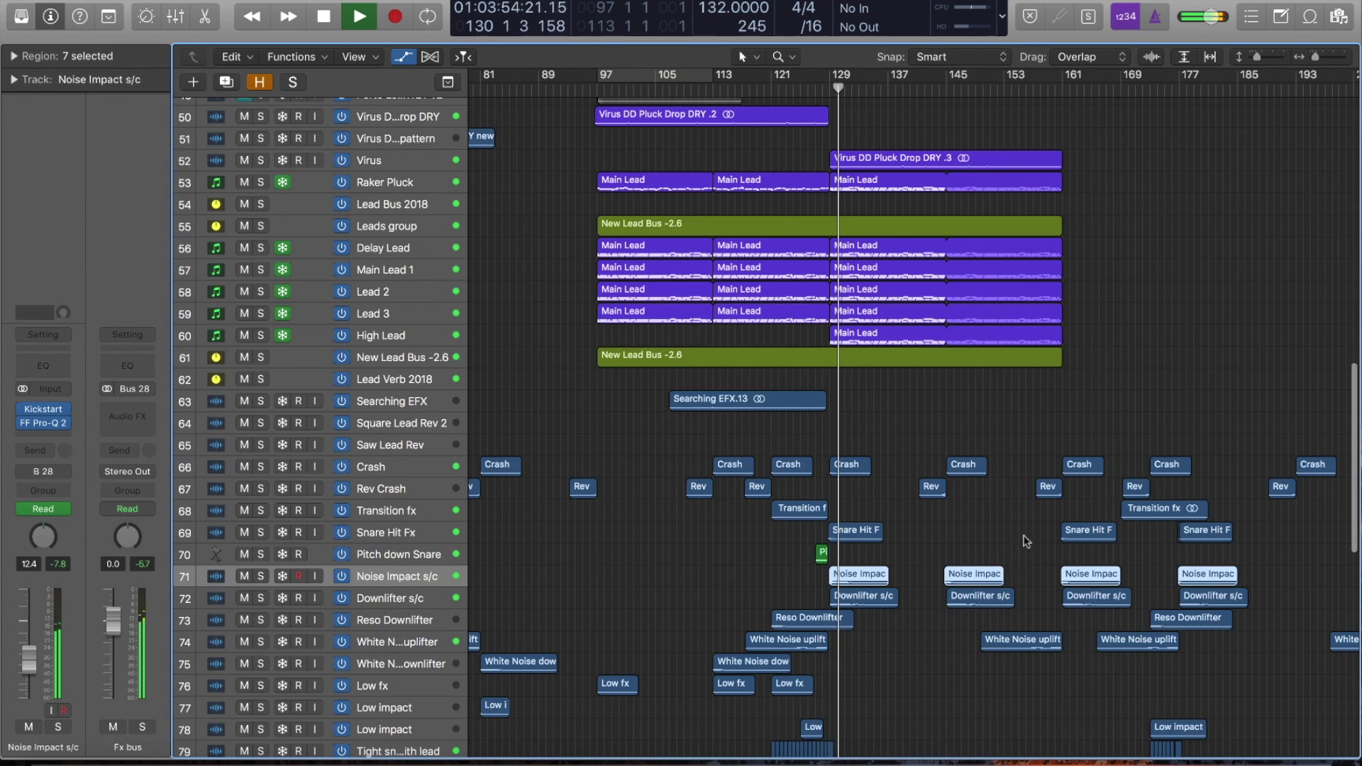
pyautogui.press('z')
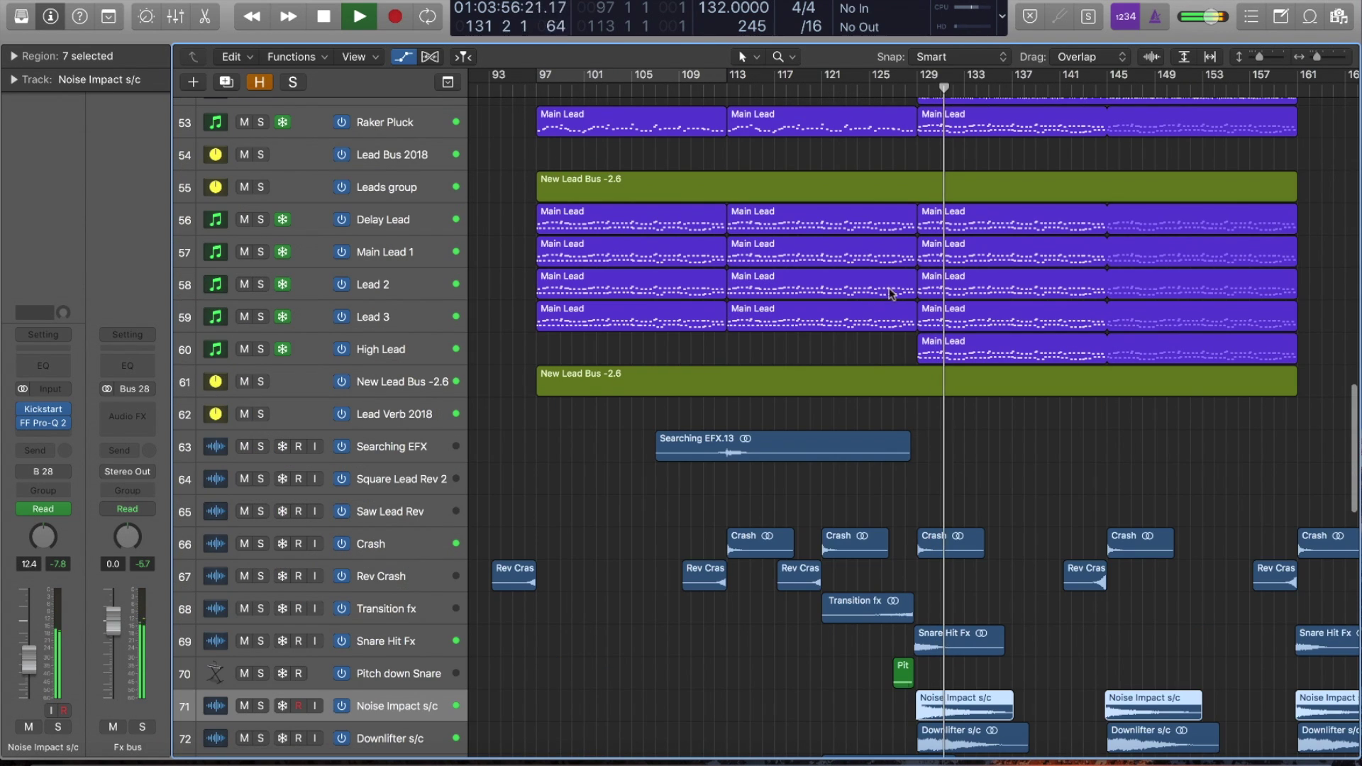
pyautogui.press('space')
# Step: Open the Delay Lead's Main Lead region at bar 129 in the Piano Roll and examine its notes
pyautogui.click(843, 233)
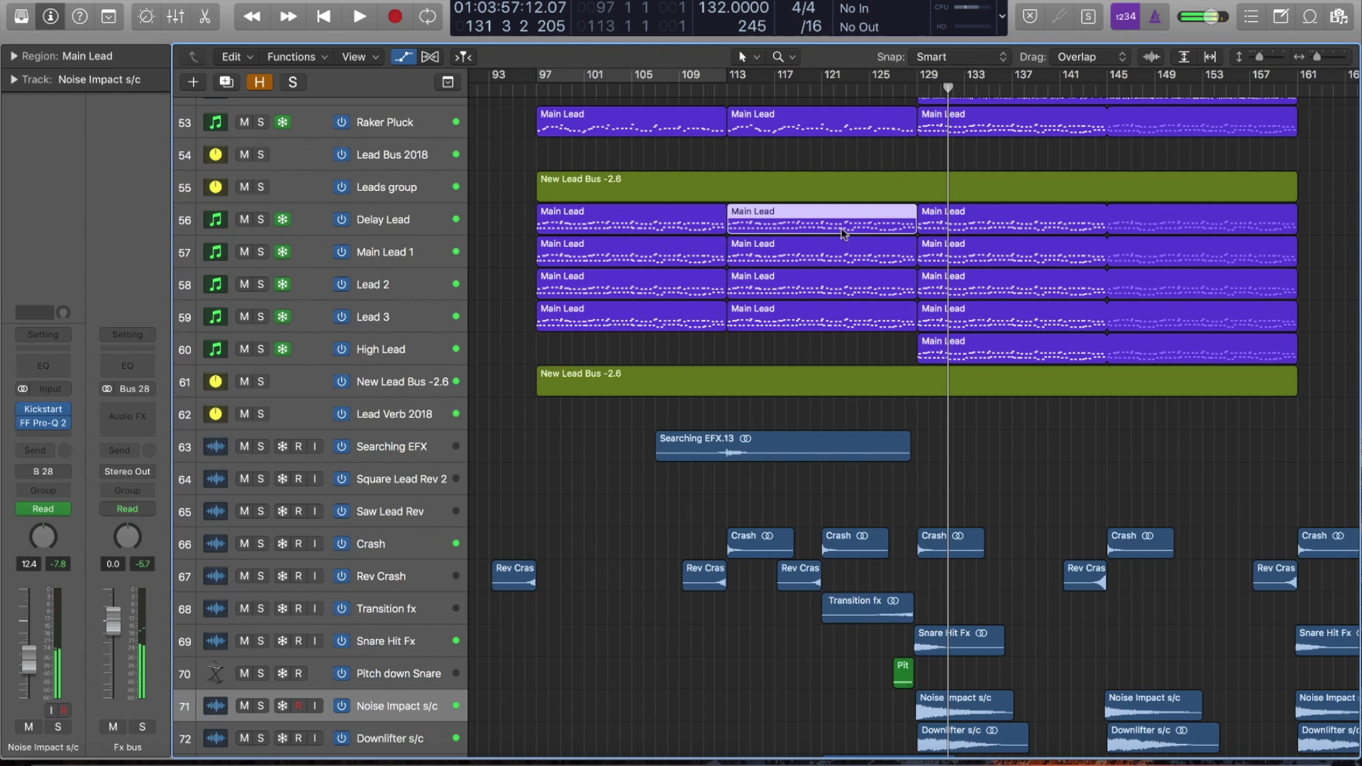
pyautogui.click(1030, 227)
pyautogui.doubleClick(1030, 229)
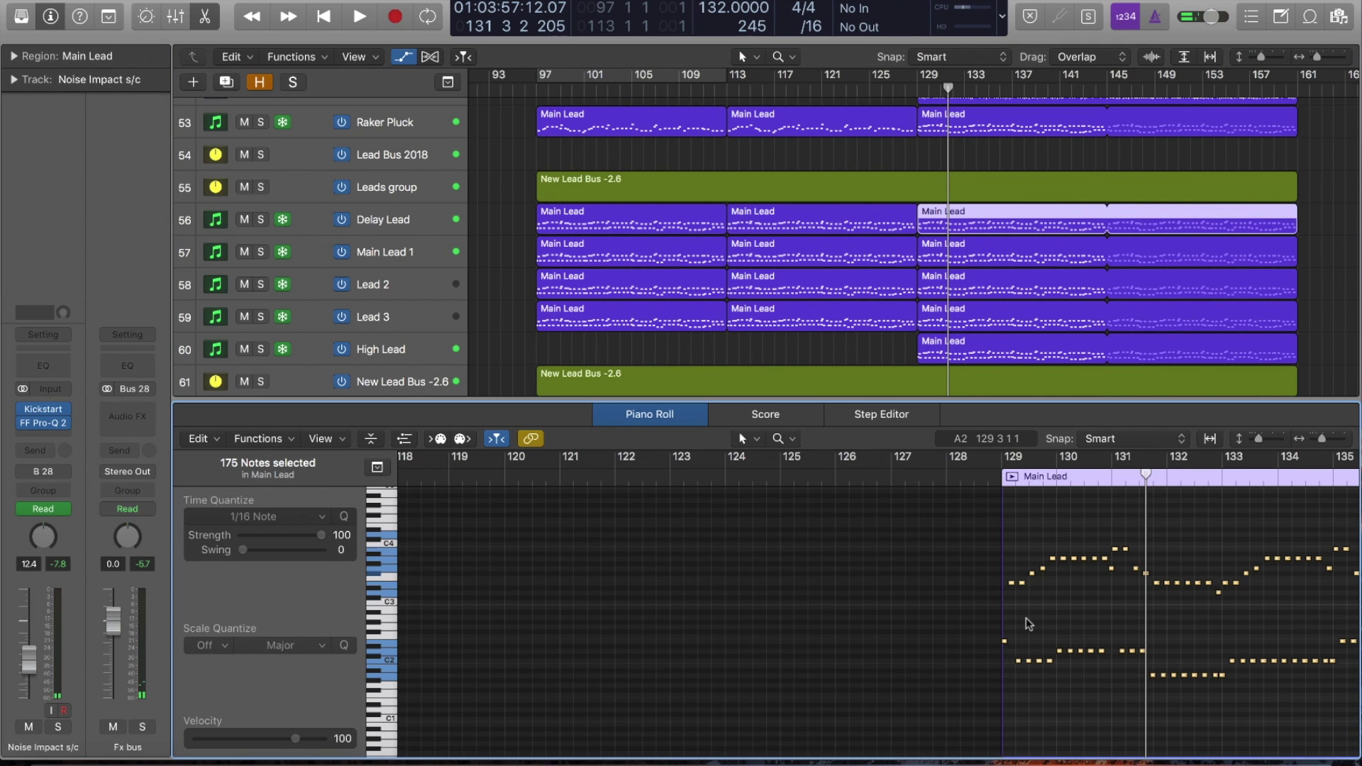
pyautogui.hscroll(3, 1029, 624)
pyautogui.hscroll(6, 1000, 624)
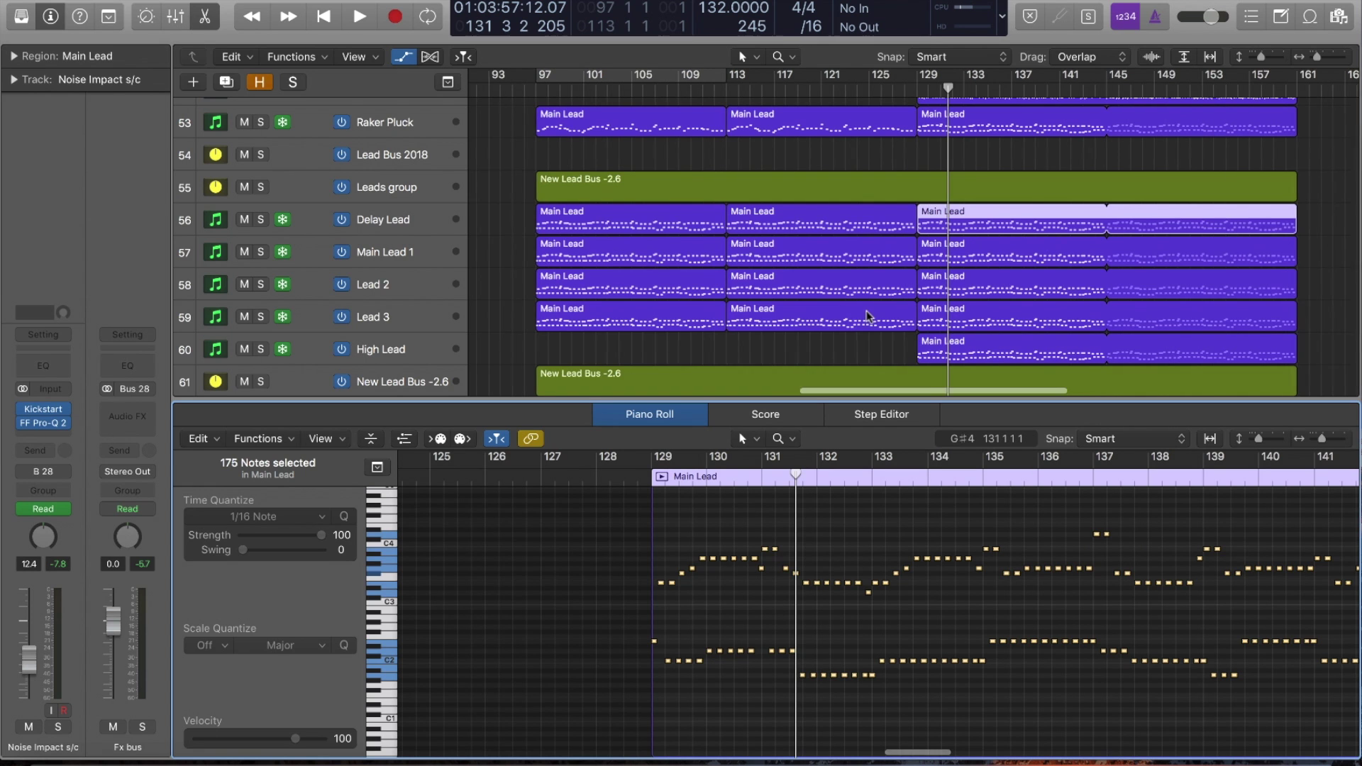
pyautogui.hscroll(3, 780, 298)
# Step: Compare the notes of the Delay Lead's Main Lead regions at bars 113 and 129 in the Piano Roll
pyautogui.click(710, 227)
pyautogui.hscroll(-15, 859, 574)
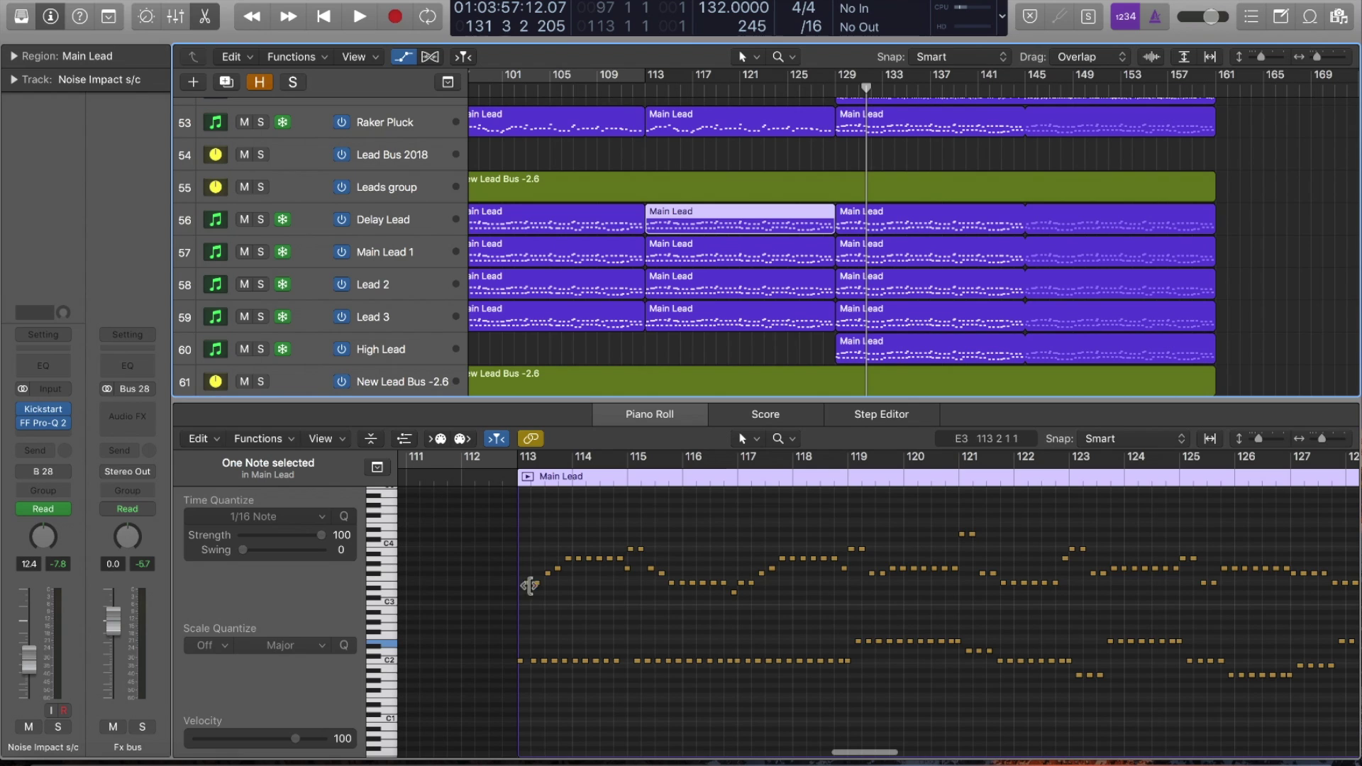
pyautogui.hscroll(1, 665, 179)
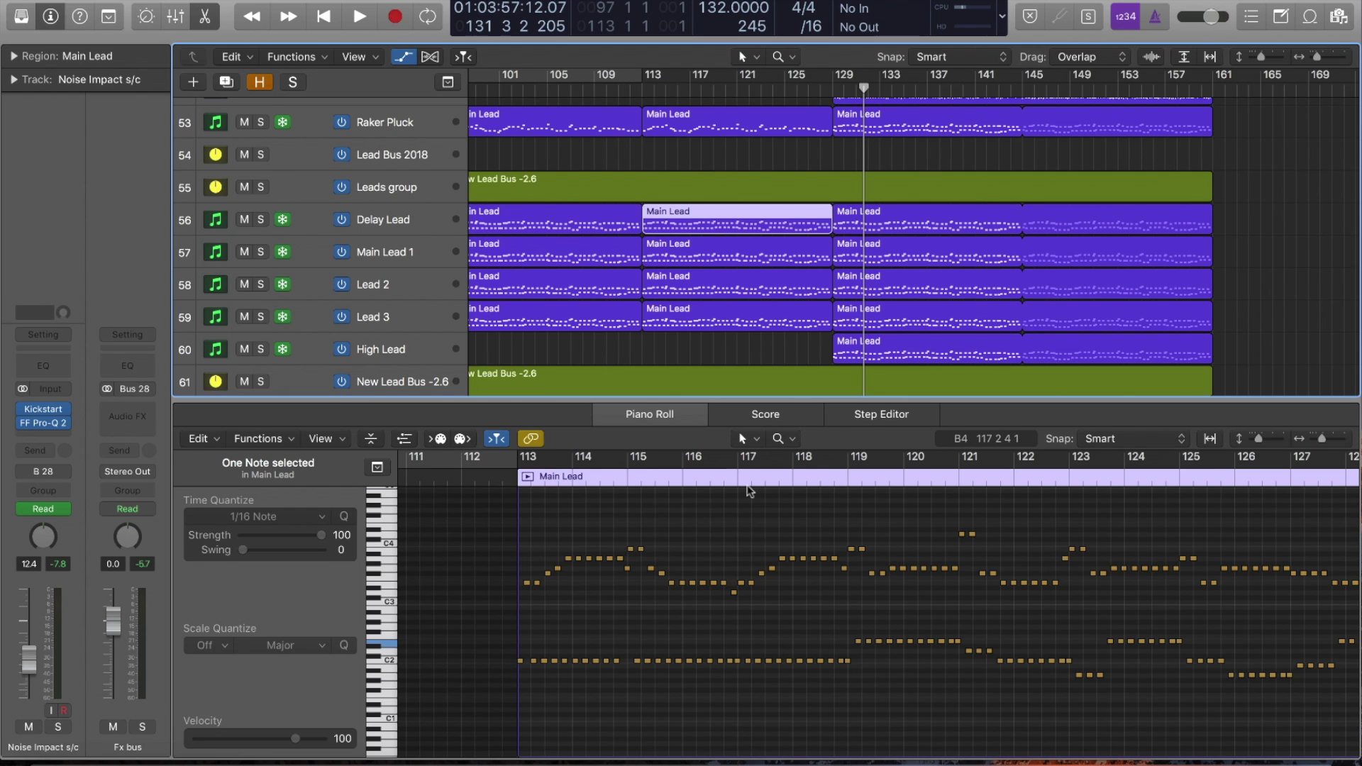
pyautogui.click(873, 227)
pyautogui.hscroll(5, 884, 670)
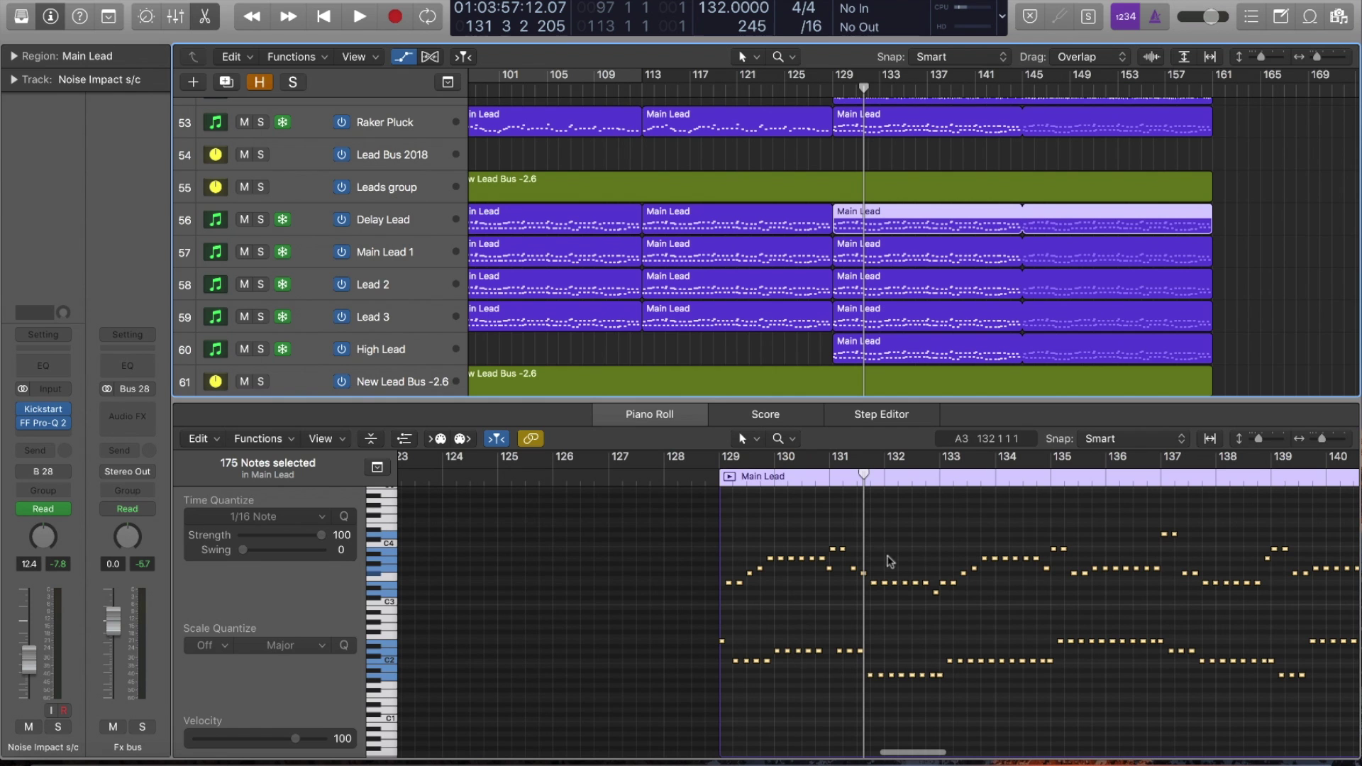
pyautogui.click(686, 233)
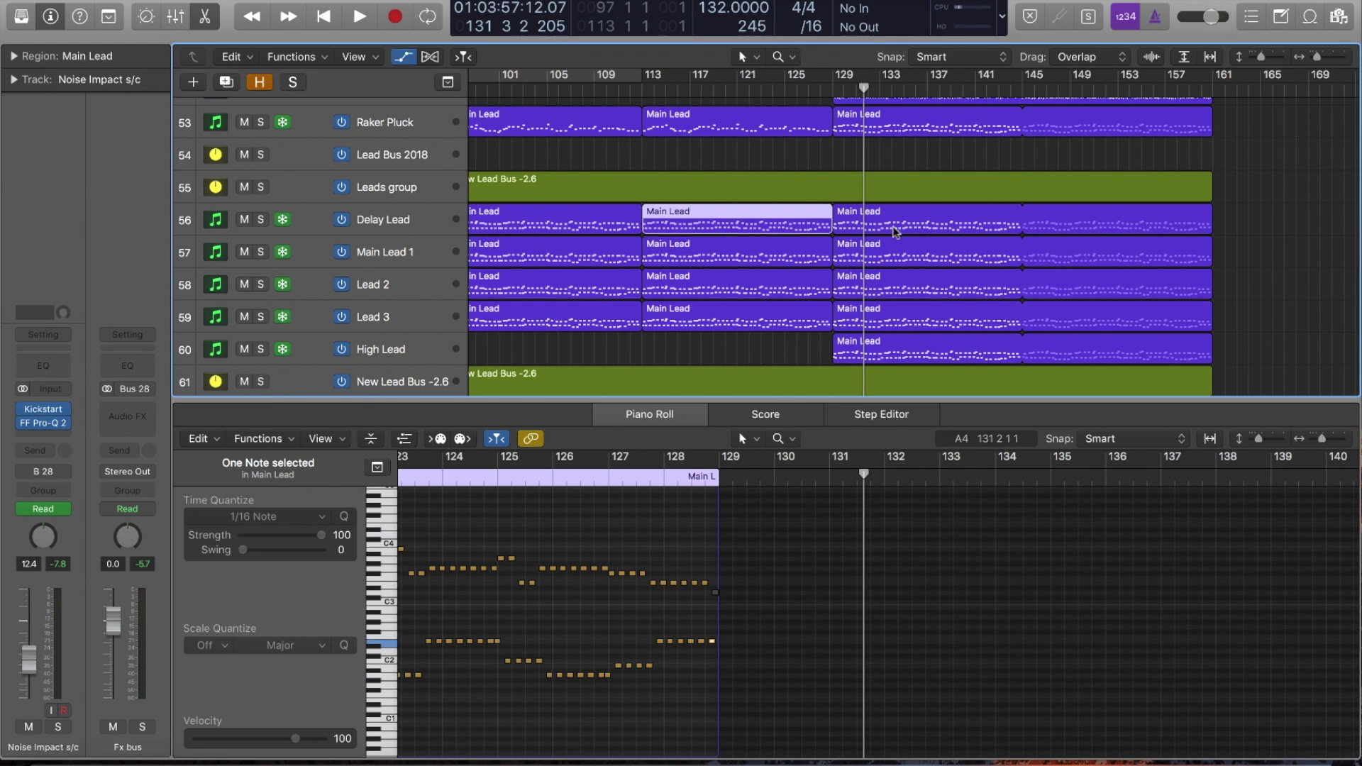
# Step: Examine the Sub Bass region at bar 129 in the Piano Roll, and close the editor
pyautogui.click(895, 232)
pyautogui.scroll(15, 887, 213)
pyautogui.click(876, 183)
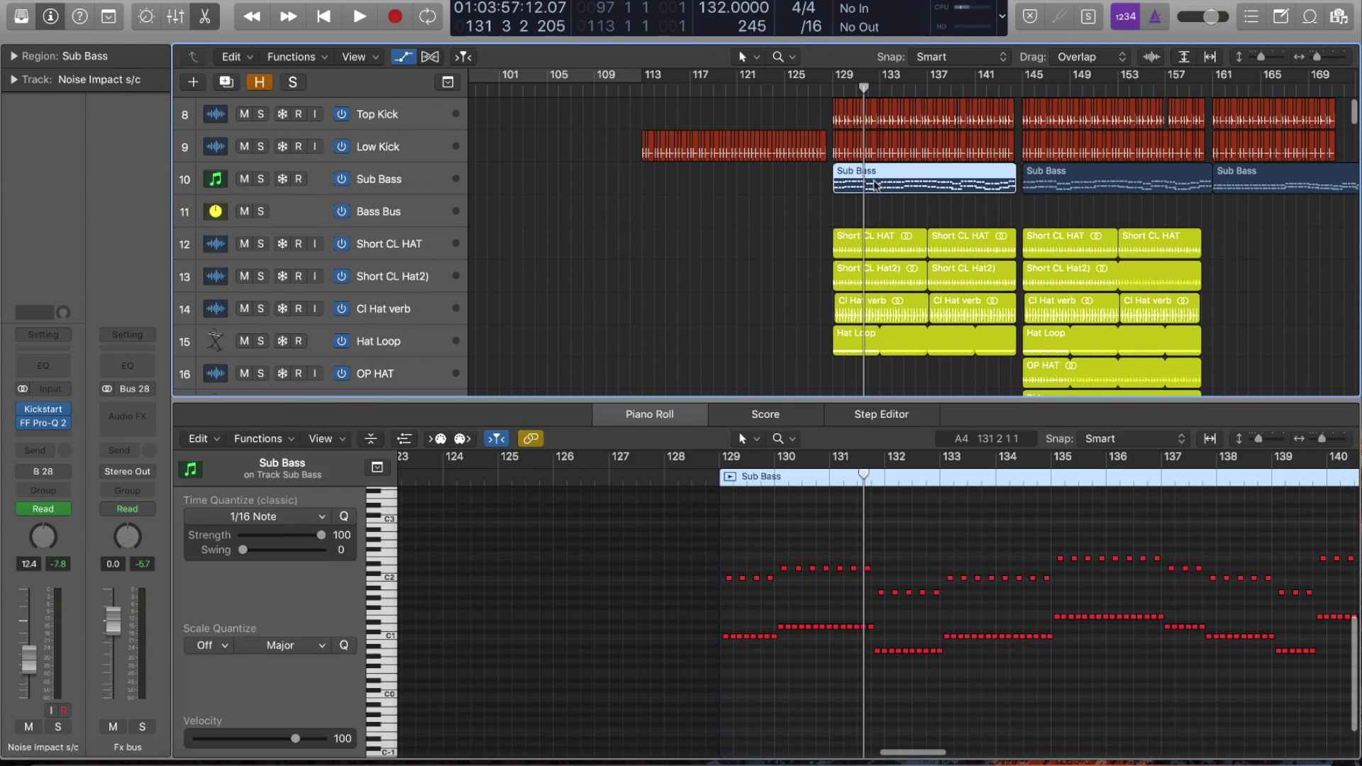
pyautogui.press('e')
# Step: Examine the notes of the upper Pad track's Pads region at bar 129 in the Piano Roll, and close the editor
pyautogui.scroll(-20, 883, 274)
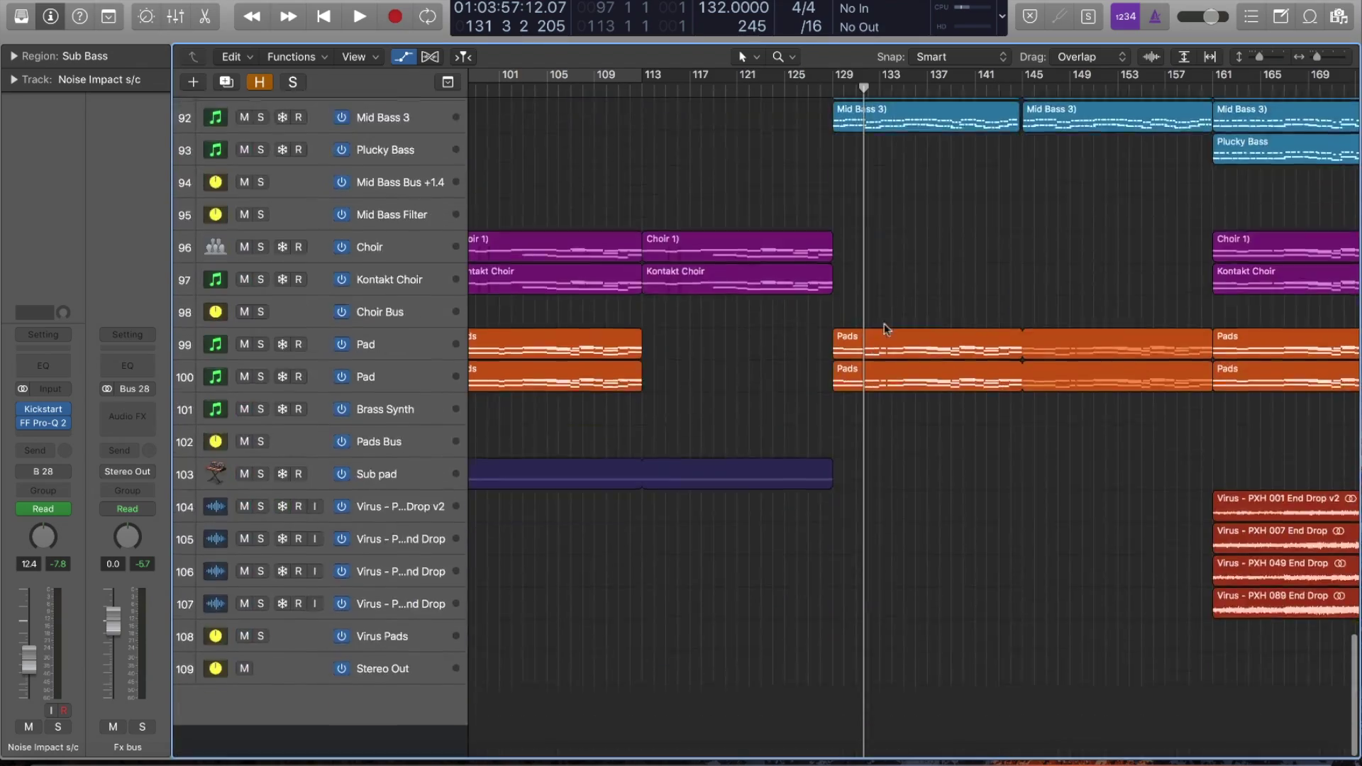
pyautogui.scroll(4, 862, 257)
pyautogui.click(859, 460)
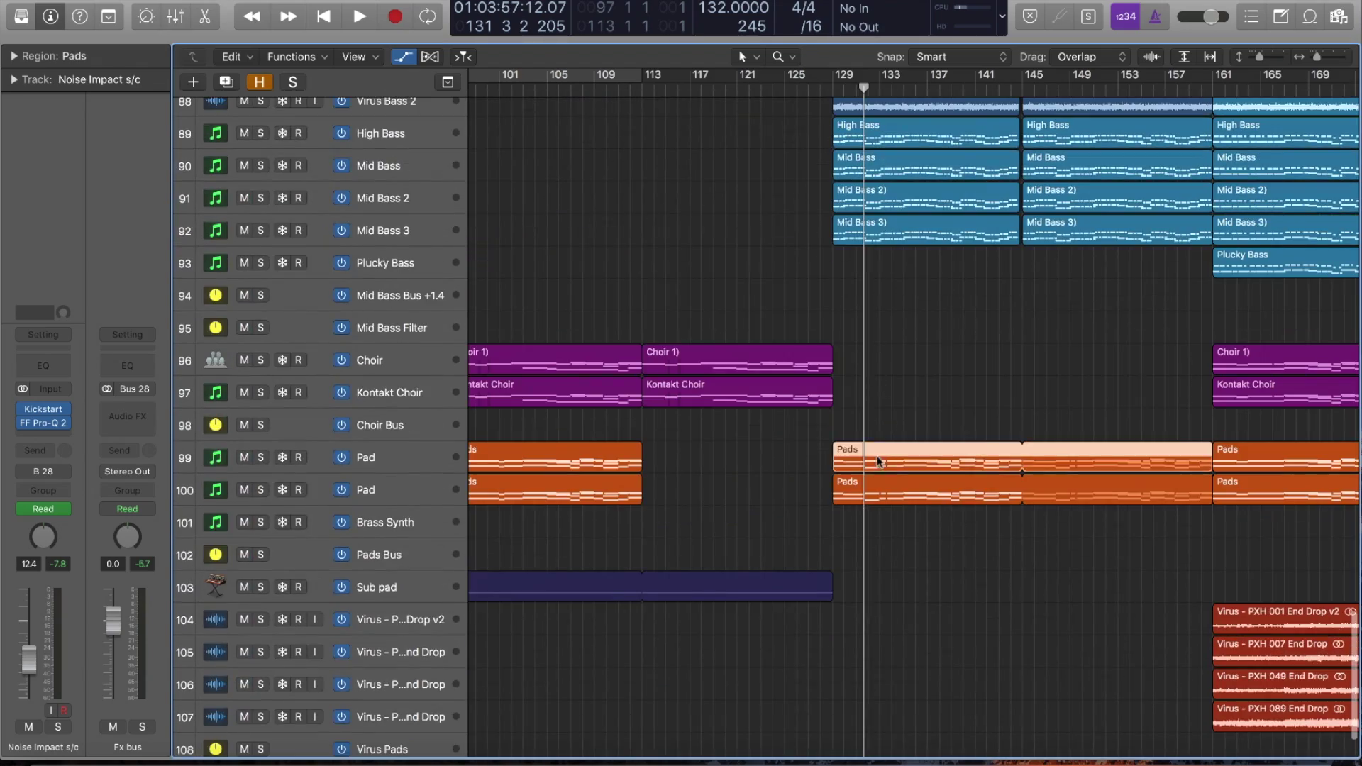
pyautogui.press('e')
pyautogui.press('e')
# Step: Play the project from bar 128 and open the Raker Pluck's Main Lead region at bar 129 in the Piano Roll
pyautogui.click(815, 91)
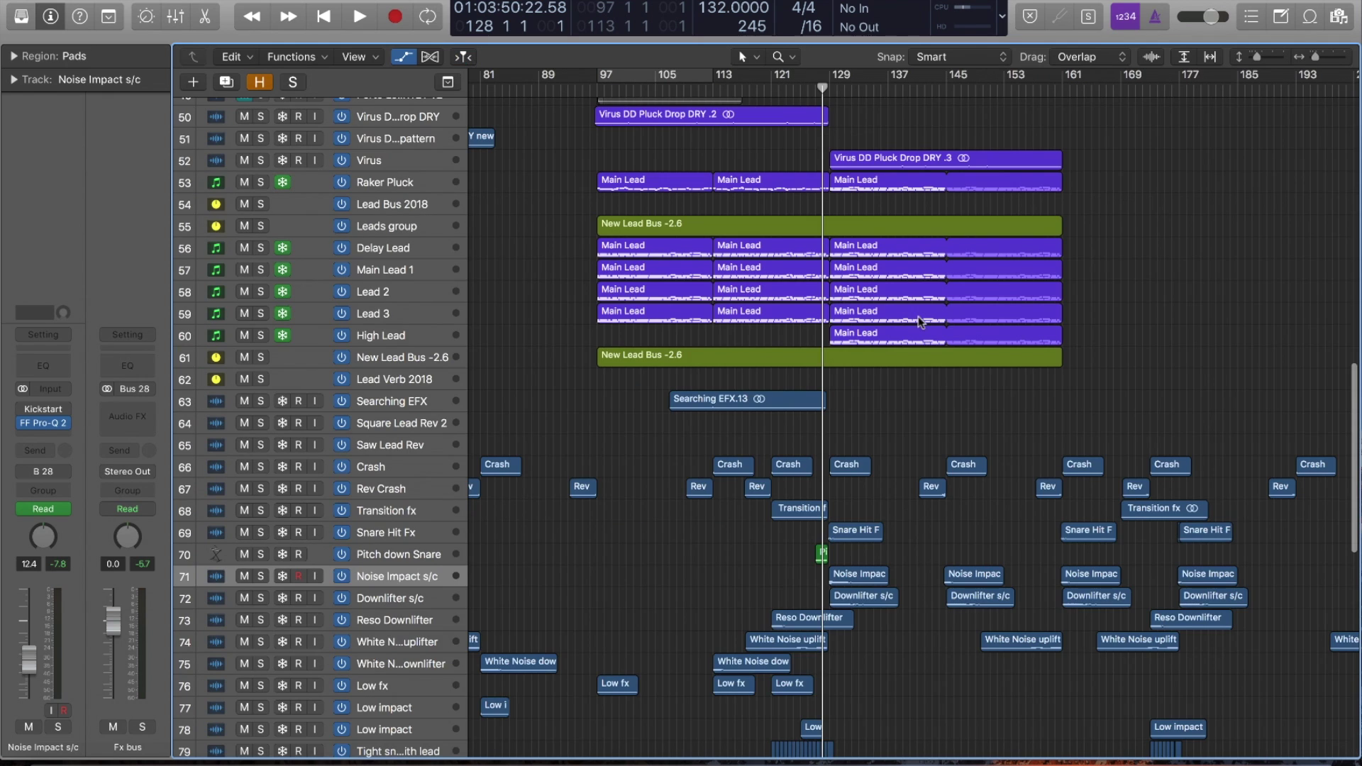
pyautogui.press('space')
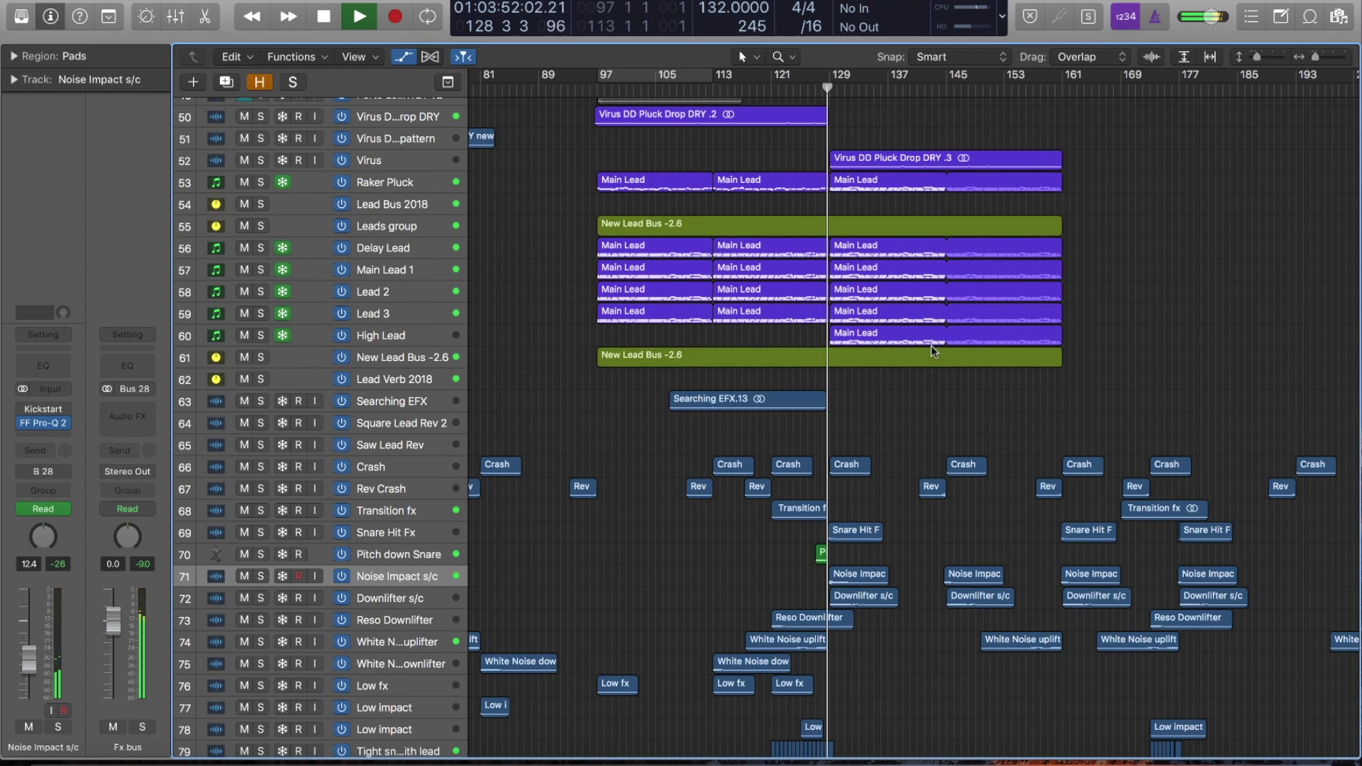
pyautogui.keyDown('ctrl'); pyautogui.keyDown('alt'); pyautogui.click(686, 146); pyautogui.keyUp('alt'); pyautogui.keyUp('ctrl')
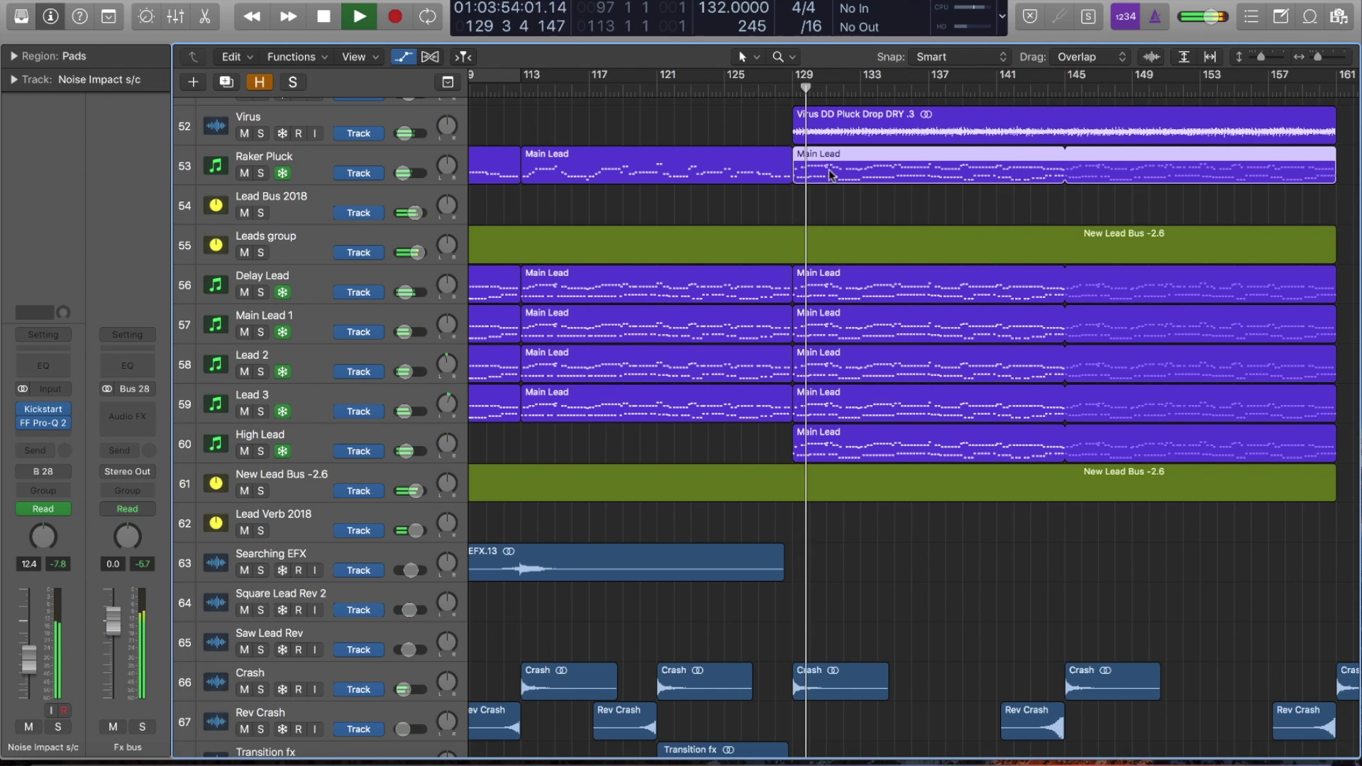
pyautogui.doubleClick(830, 173)
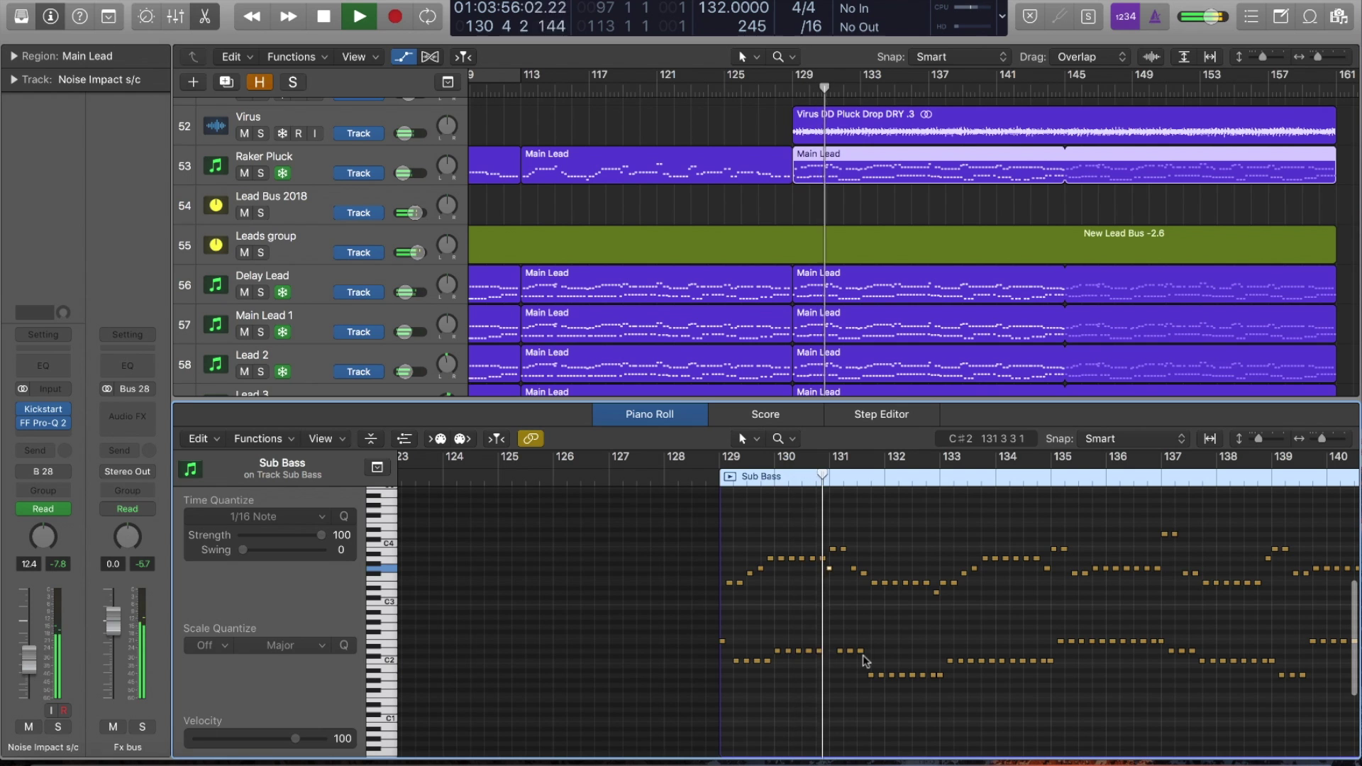
pyautogui.hscroll(1, 851, 639)
# Step: Compare the Delay Lead's Main Lead regions at bars 113 and 129 in the Piano Roll, and close the editor
pyautogui.click(693, 297)
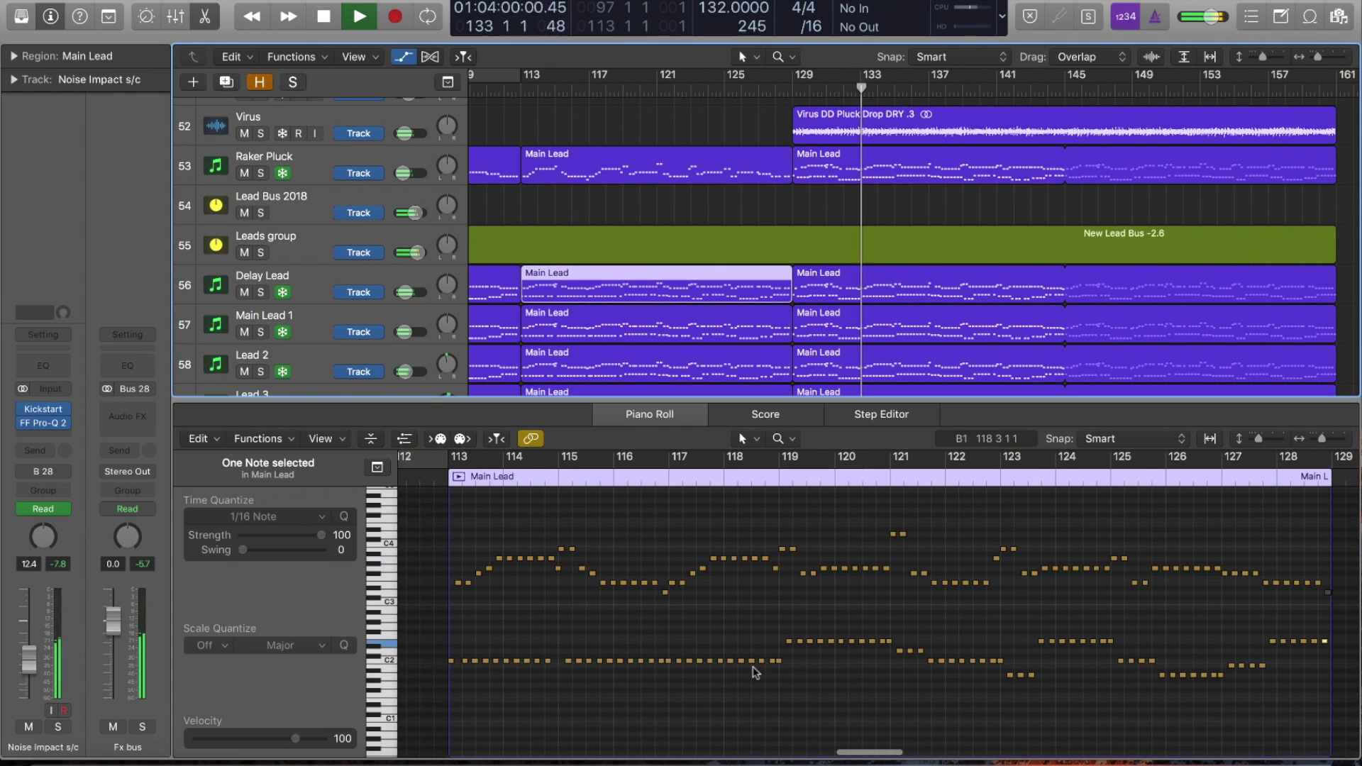
pyautogui.click(885, 294)
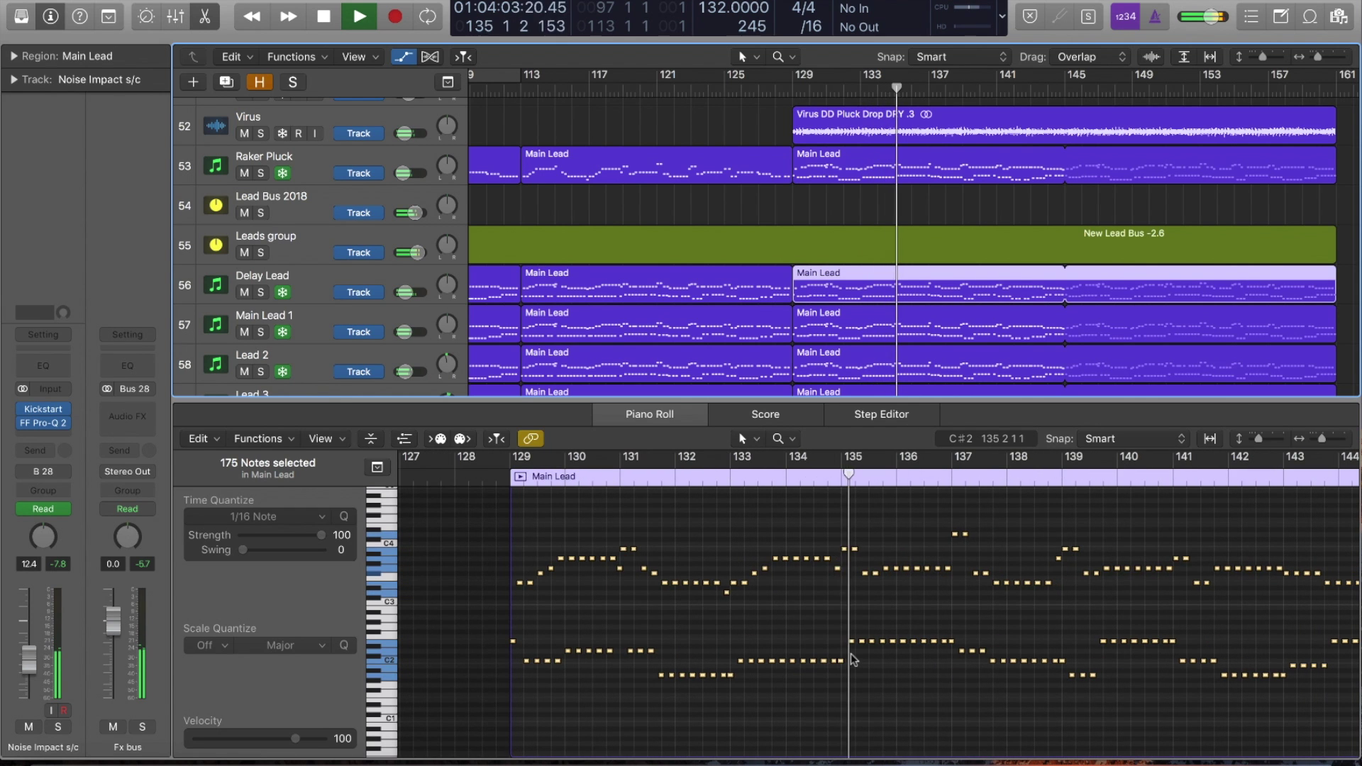
pyautogui.press('p')
pyautogui.keyDown('ctrl'); pyautogui.keyDown('alt'); pyautogui.click(923, 298); pyautogui.keyUp('alt'); pyautogui.keyUp('ctrl')
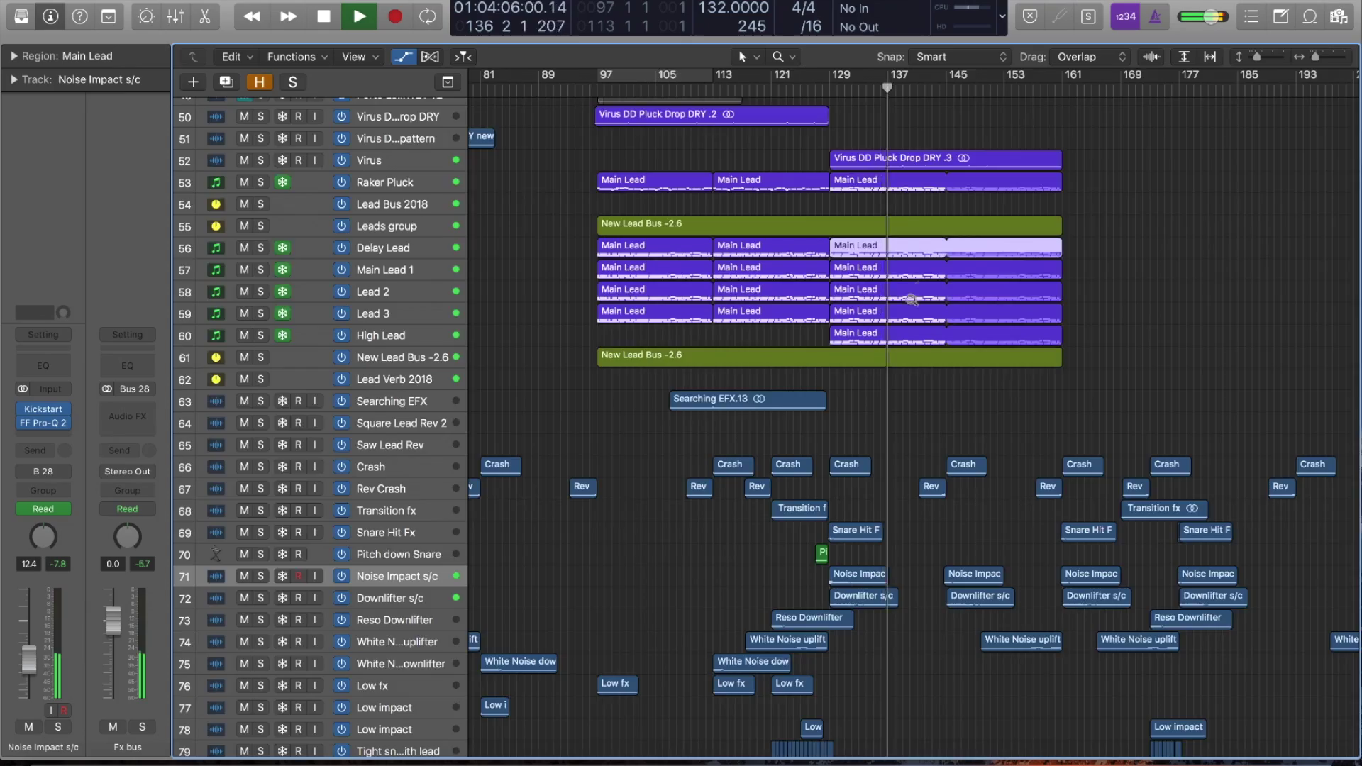
# Step: Survey the lead, effects, bass and pad tracks across the arrangement, and place the stopped playhead at bar 160
pyautogui.keyDown('ctrl'); pyautogui.keyDown('alt'); pyautogui.click(912, 299); pyautogui.keyUp('alt'); pyautogui.keyUp('ctrl')
pyautogui.scroll(-2, 900, 319)
pyautogui.scroll(-5, 780, 284)
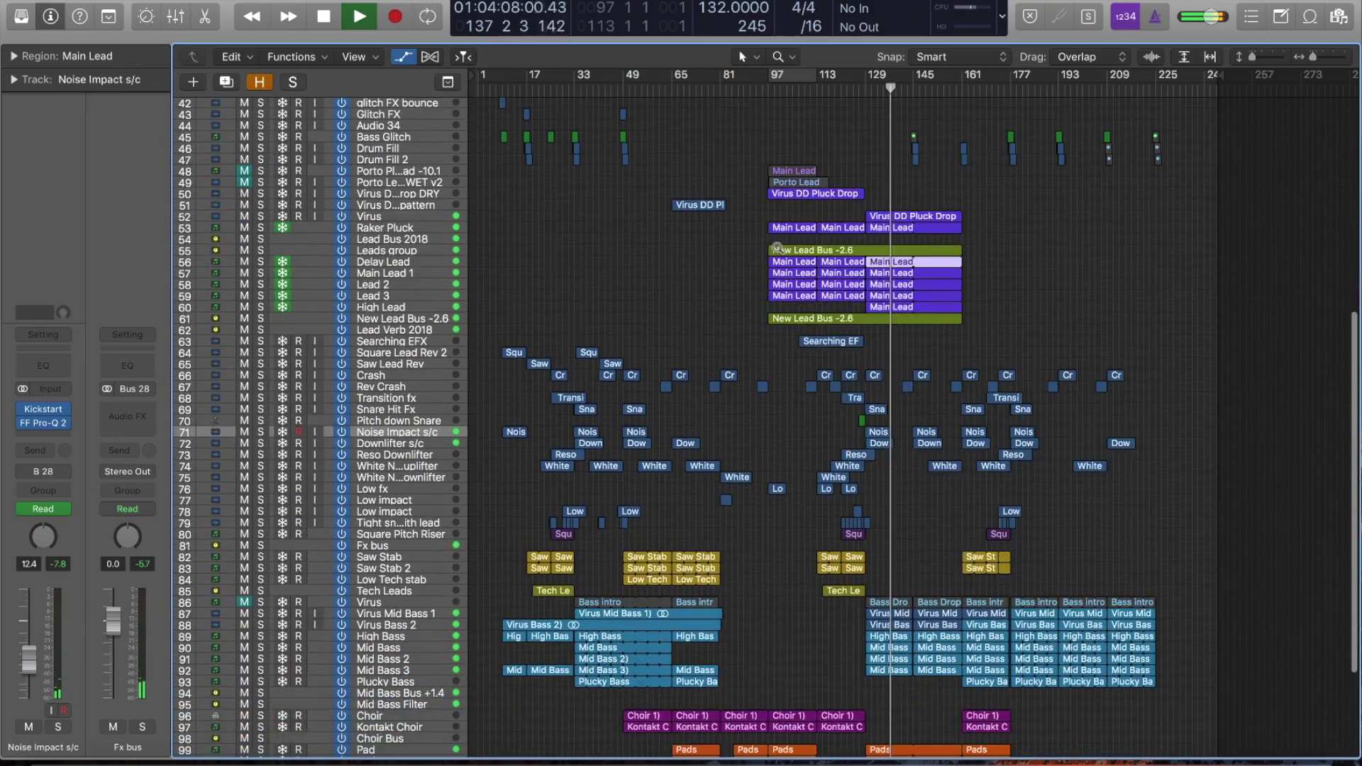
pyautogui.keyDown('ctrl'); pyautogui.keyDown('alt'); pyautogui.click(1032, 551); pyautogui.keyUp('alt'); pyautogui.keyUp('ctrl')
pyautogui.keyDown('ctrl'); pyautogui.keyDown('alt'); pyautogui.click(934, 531); pyautogui.keyUp('alt'); pyautogui.keyUp('ctrl')
pyautogui.scroll(3, 770, 450)
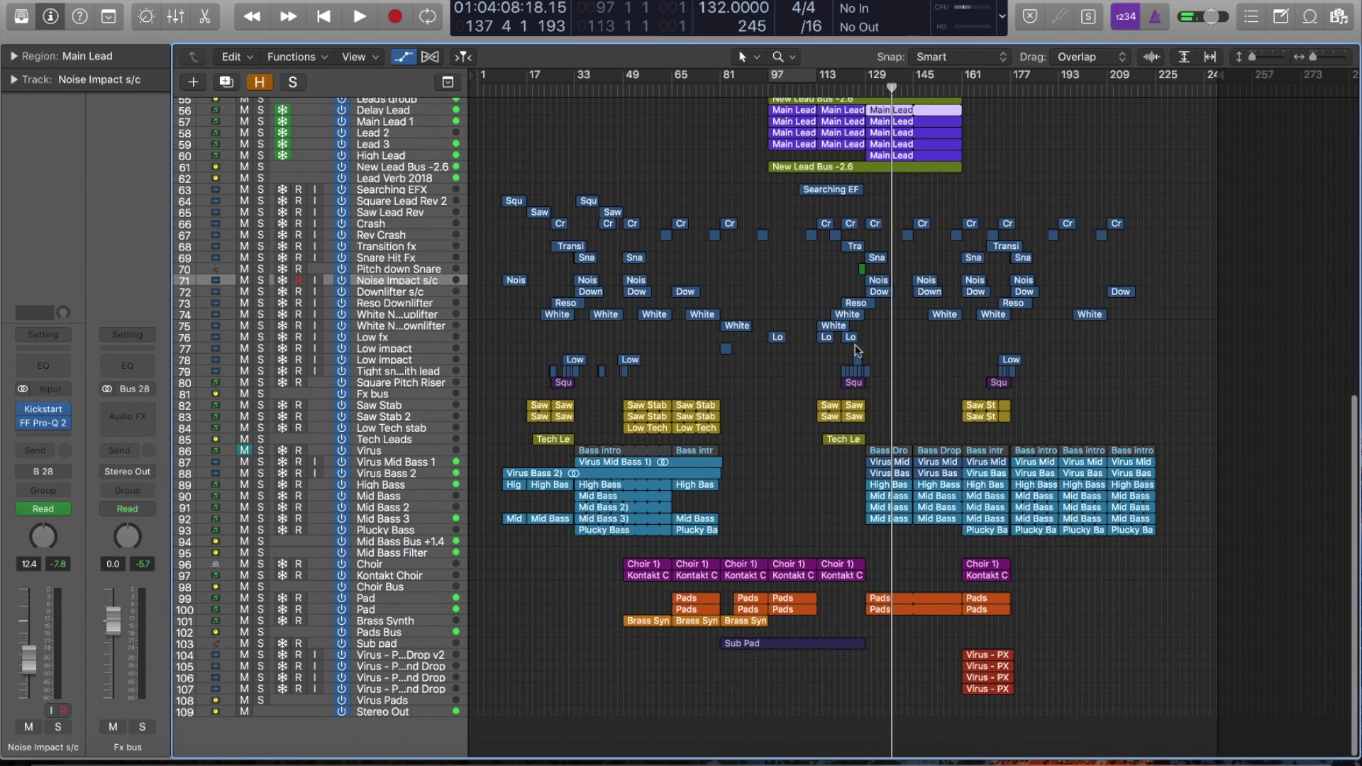
pyautogui.keyDown('ctrl'); pyautogui.keyDown('alt'); pyautogui.click(857, 351); pyautogui.keyUp('alt'); pyautogui.keyUp('ctrl')
pyautogui.click(765, 90)
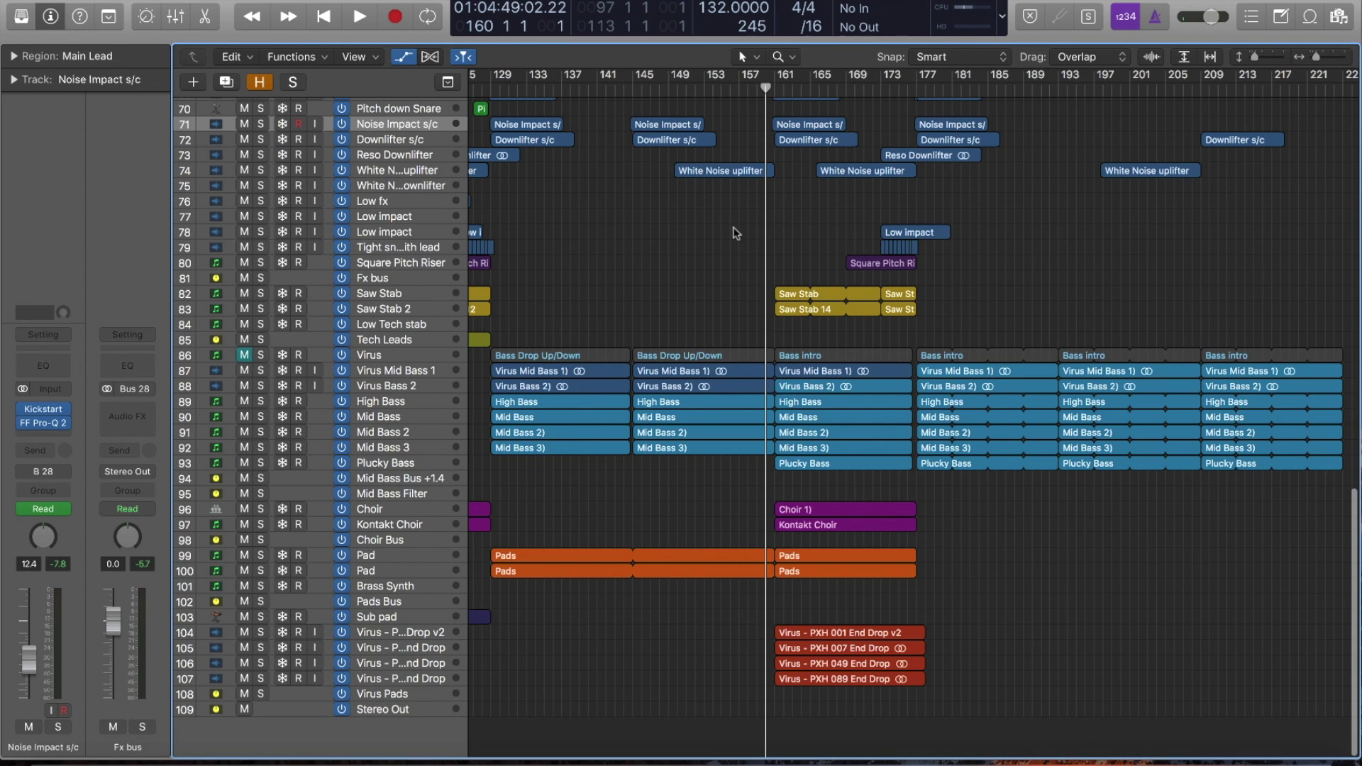
# Step: Examine the notes of the upper Pad track's Pads region at bar 161 in the Piano Roll, and close the editor
pyautogui.keyDown('ctrl'); pyautogui.keyDown('alt'); pyautogui.click(874, 355); pyautogui.keyUp('alt'); pyautogui.keyUp('ctrl')
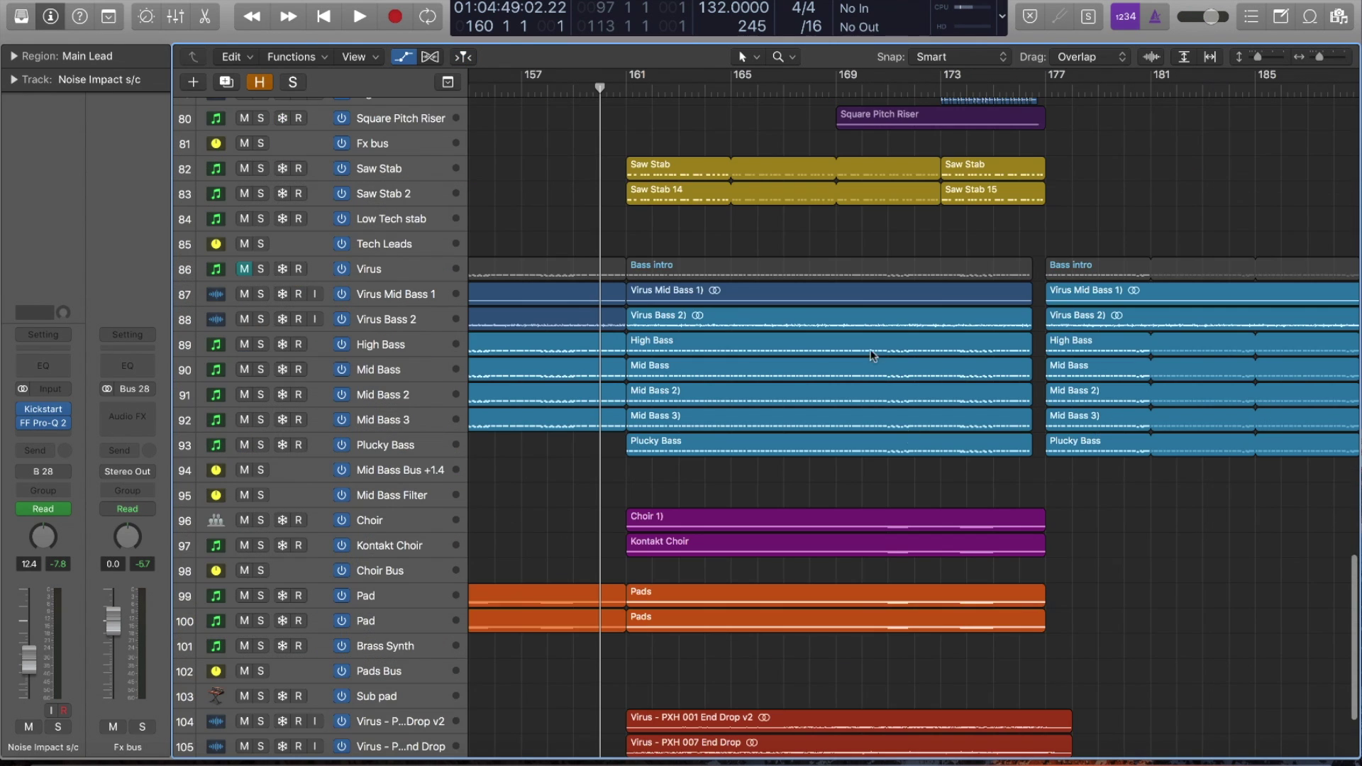
pyautogui.keyDown('ctrl'); pyautogui.keyDown('alt'); pyautogui.click(740, 452); pyautogui.keyUp('alt'); pyautogui.keyUp('ctrl')
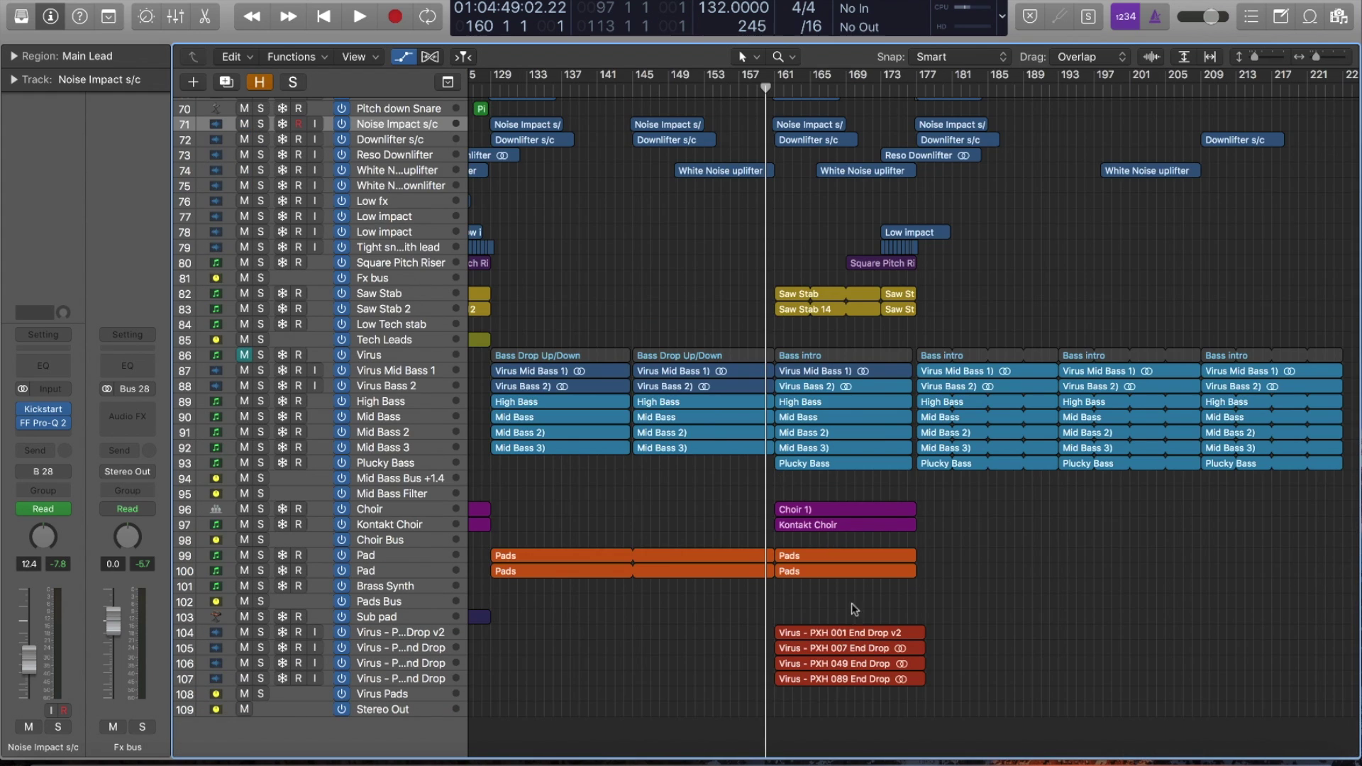
pyautogui.doubleClick(800, 559)
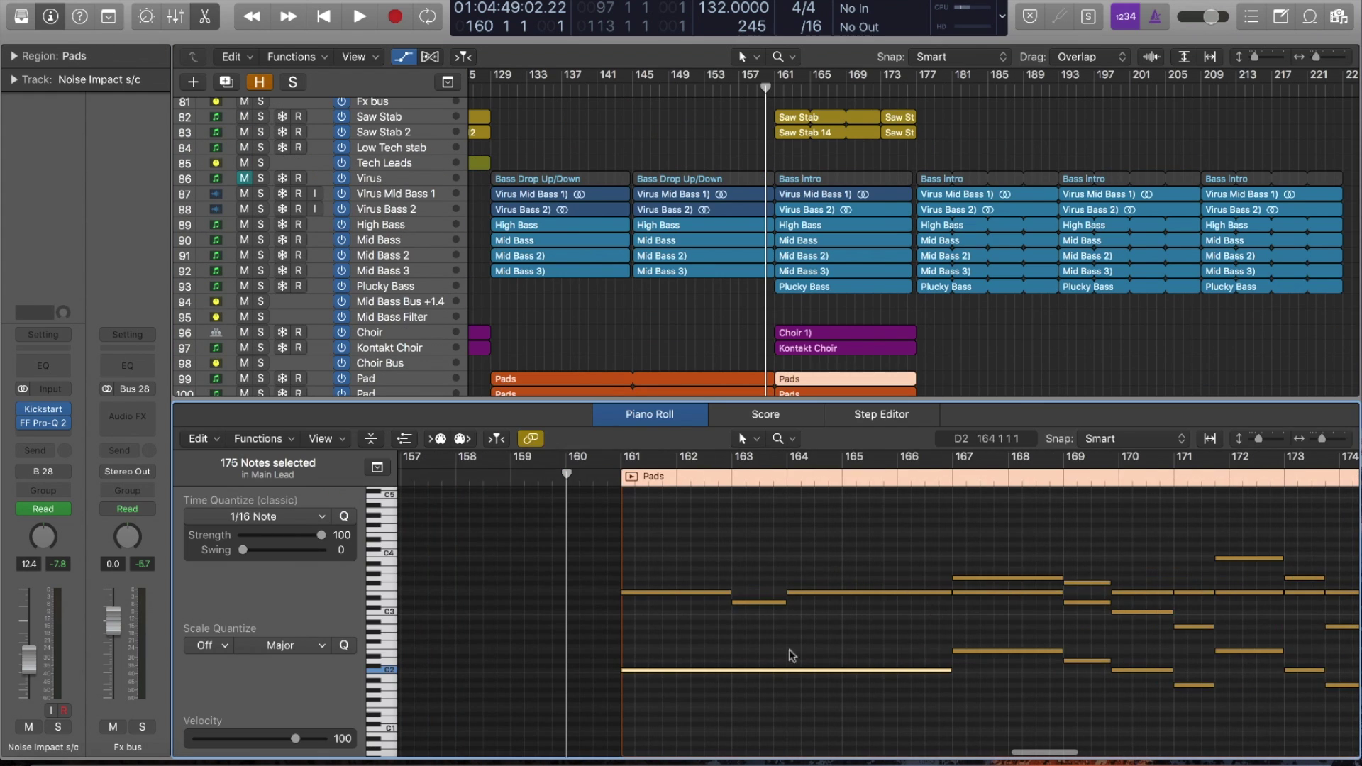
pyautogui.press('x')
pyautogui.press('x')
pyautogui.moveTo(918, 756); pyautogui.dragTo(1026, 757)
pyautogui.moveTo(647, 462); pyautogui.dragTo(1143, 716)
pyautogui.press('a')
pyautogui.press('super+Up')
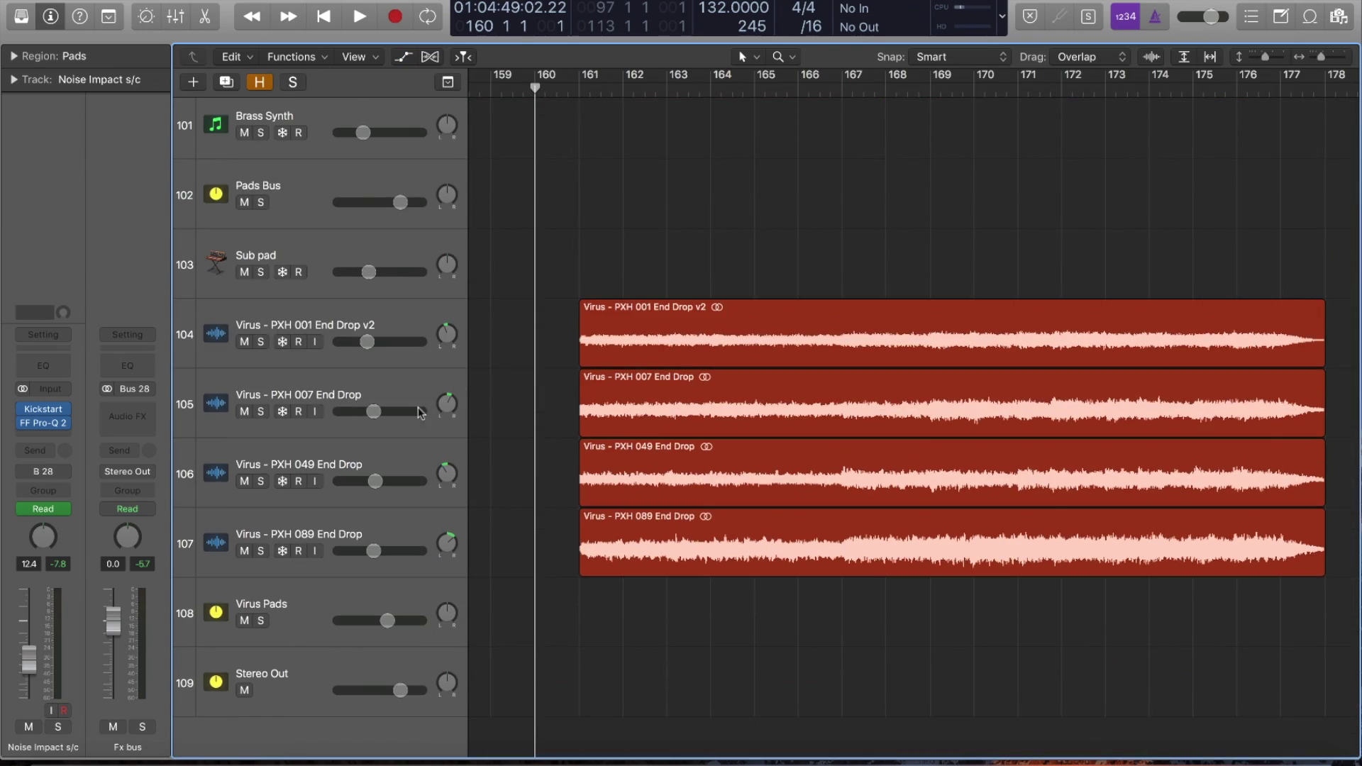
# Step: Play the arrangement from bar 160 while reviewing the drum, bass, choir, pad and Virus End Drop tracks after the drop
pyautogui.keyDown('ctrl'); pyautogui.keyDown('alt'); pyautogui.click(606, 376); pyautogui.keyUp('alt'); pyautogui.keyUp('ctrl')
pyautogui.scroll(14, 695, 245)
pyautogui.scroll(-13, 705, 424)
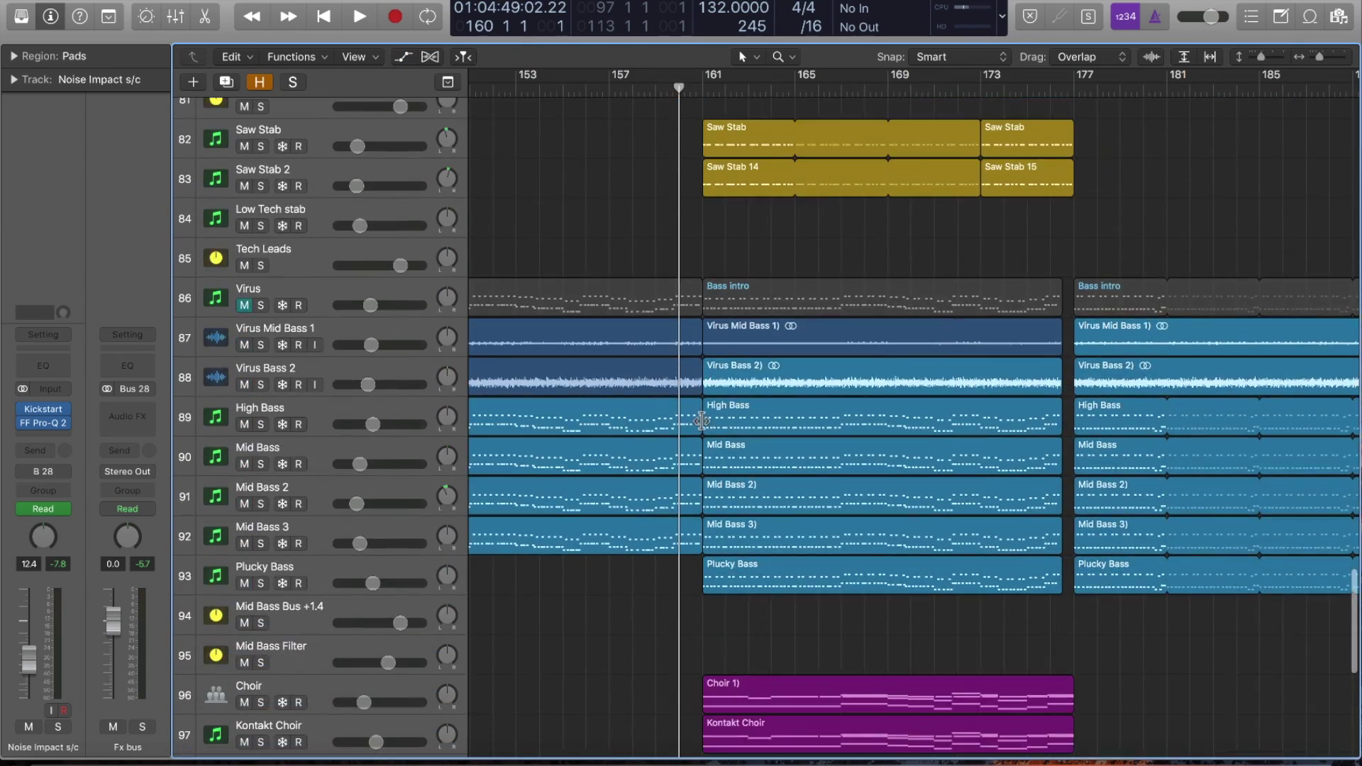
pyautogui.keyDown('ctrl'); pyautogui.keyDown('alt'); pyautogui.click(700, 417); pyautogui.keyUp('alt'); pyautogui.keyUp('ctrl')
pyautogui.scroll(11, 699, 369)
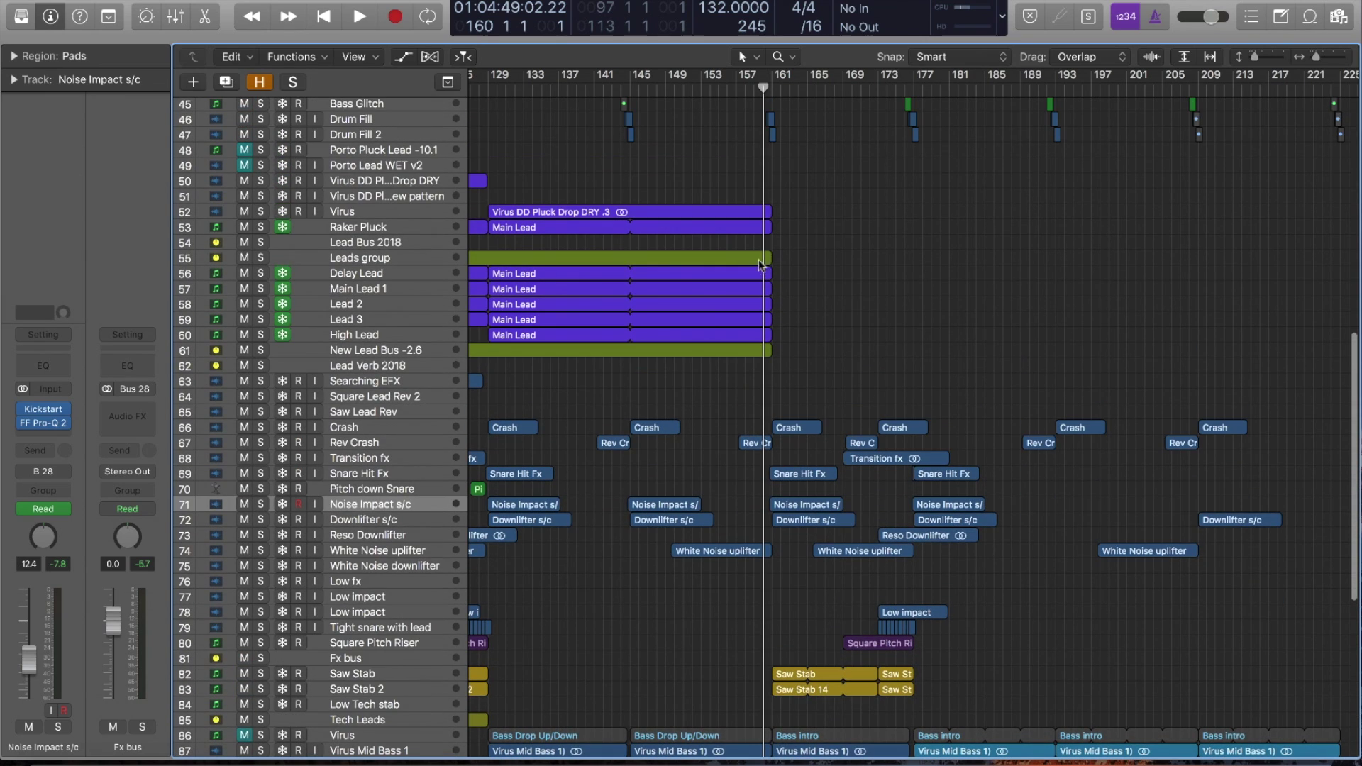
pyautogui.press('space')
pyautogui.scroll(-6, 736, 393)
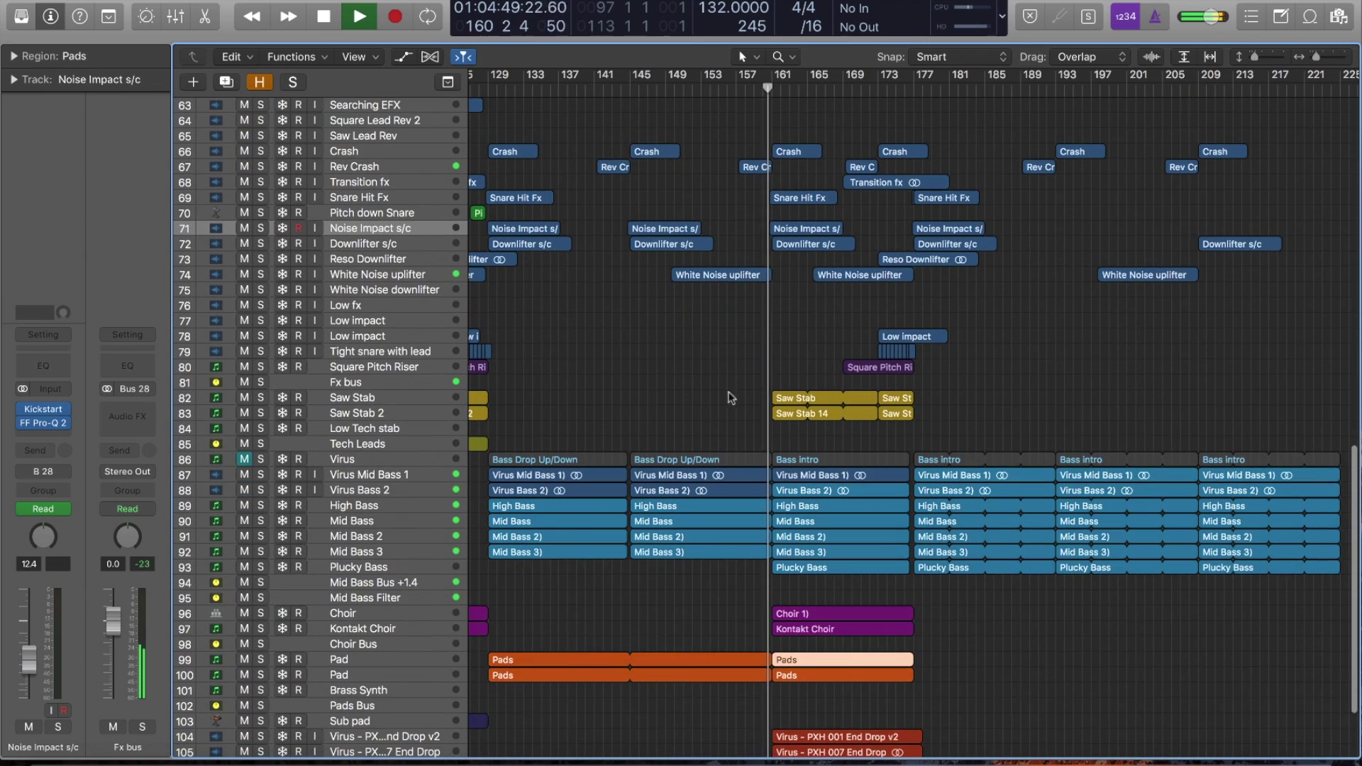
pyautogui.scroll(-3, 713, 397)
pyautogui.moveTo(687, 477); pyautogui.dragTo(918, 714)
pyautogui.scroll(20, 827, 488)
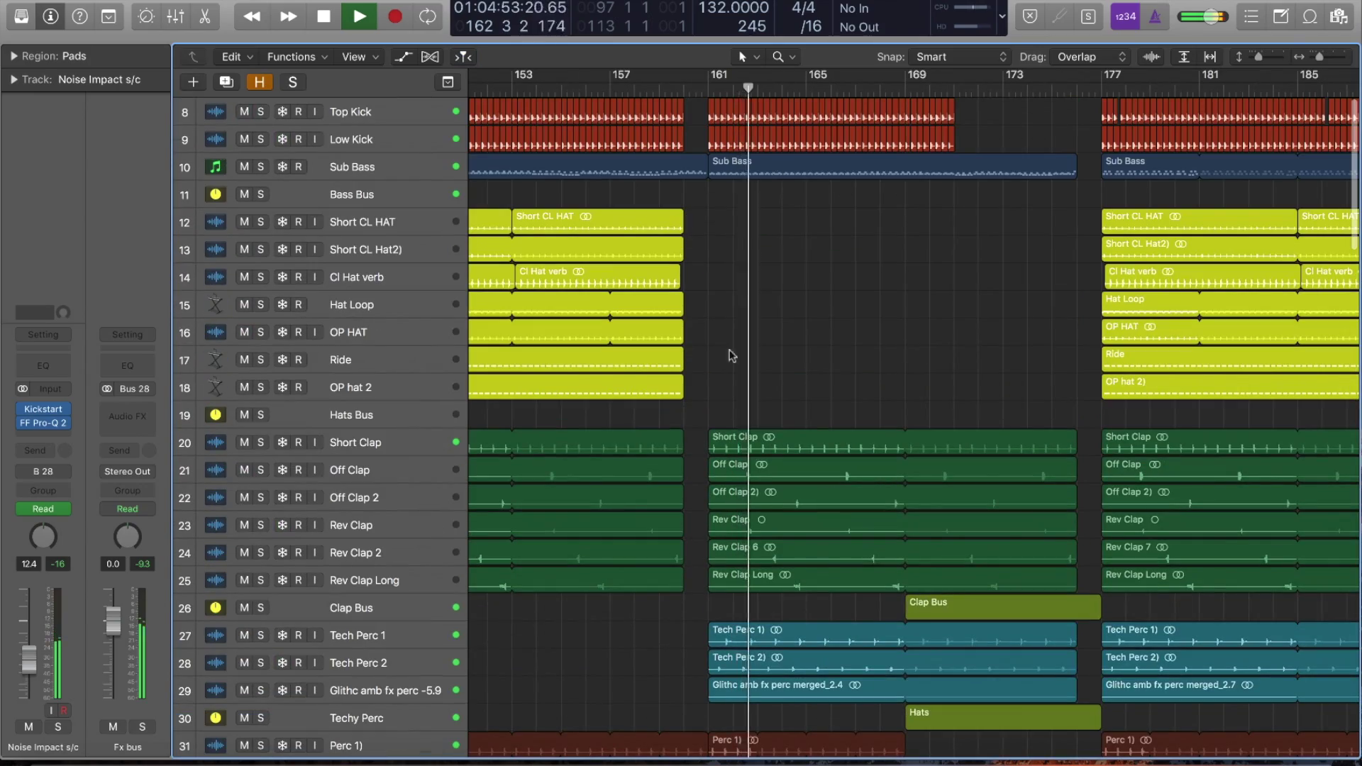
pyautogui.scroll(-20, 786, 425)
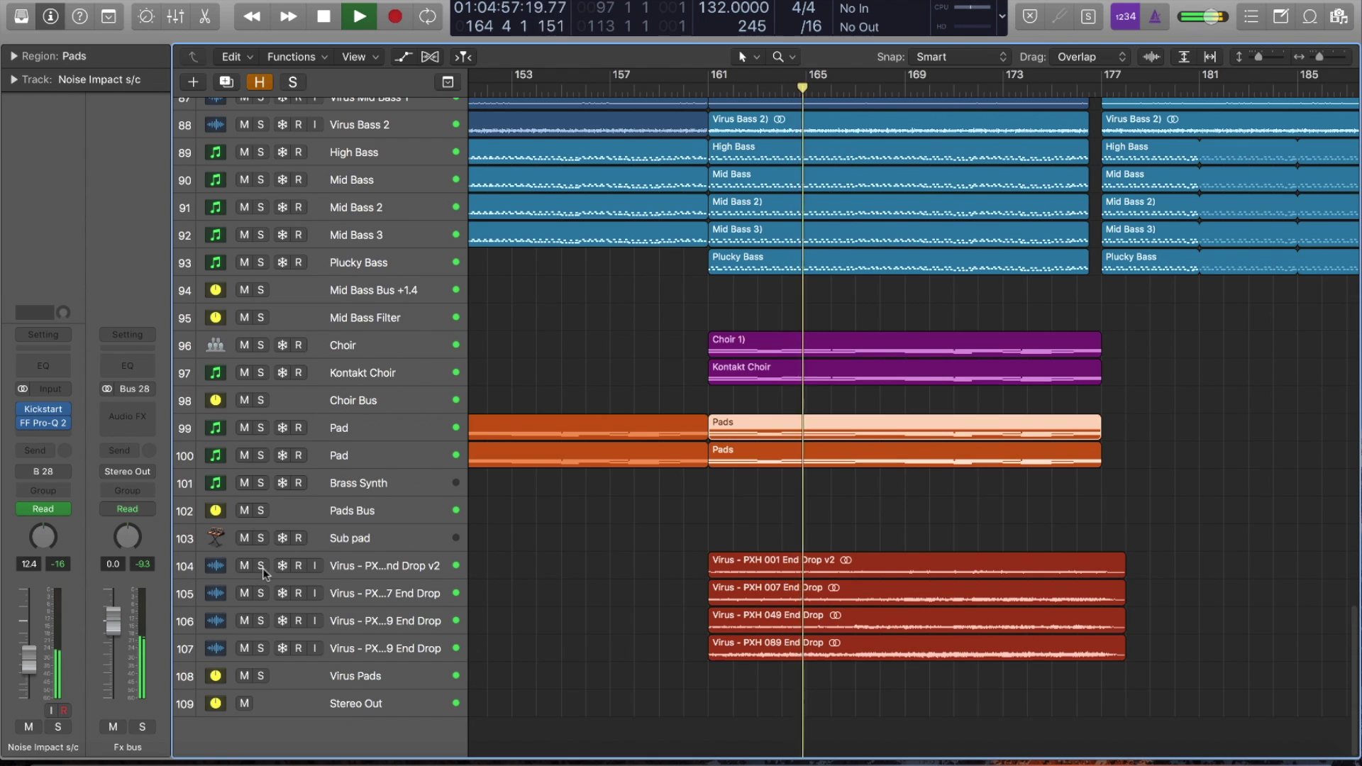
# Step: Audition the four Virus End Drop tracks one after another in solo, and clear the solo
pyautogui.click(260, 565)
pyautogui.click(260, 593)
pyautogui.click(260, 620)
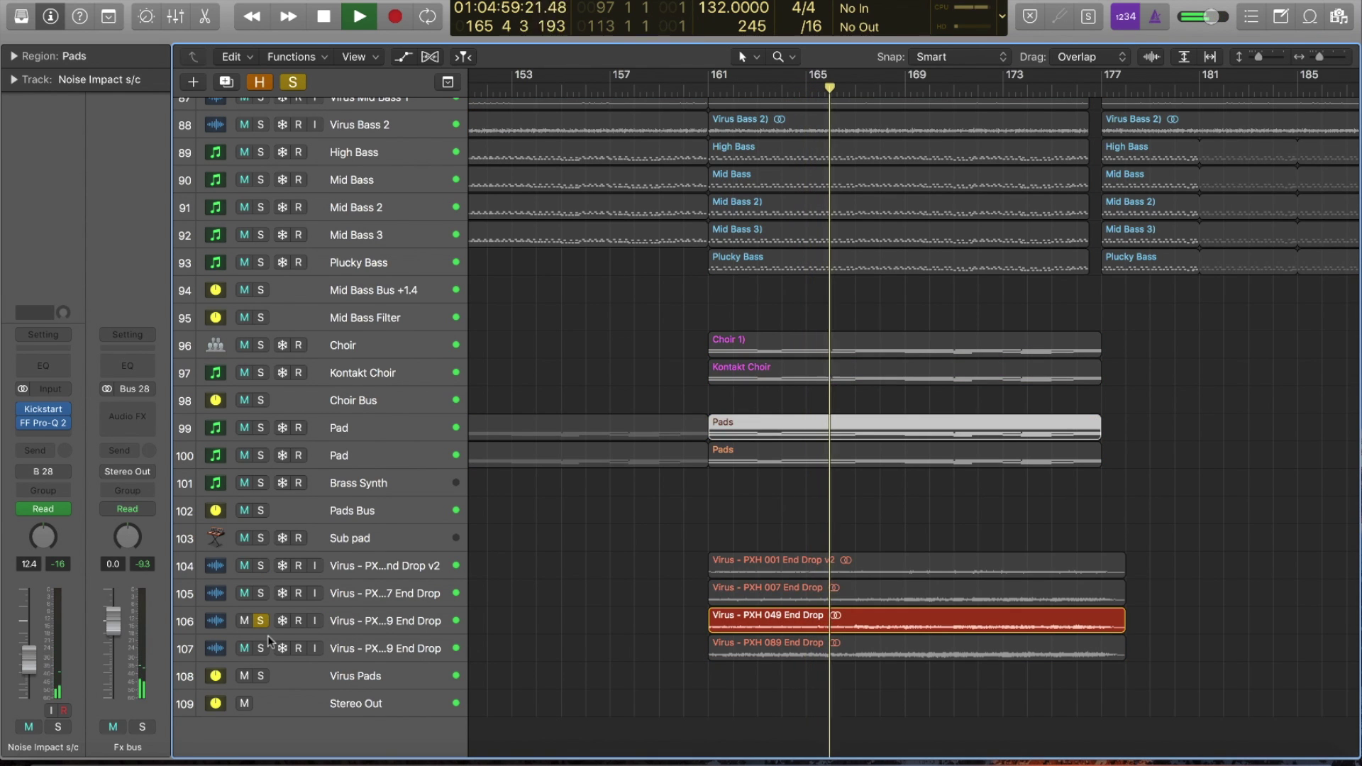
pyautogui.click(261, 649)
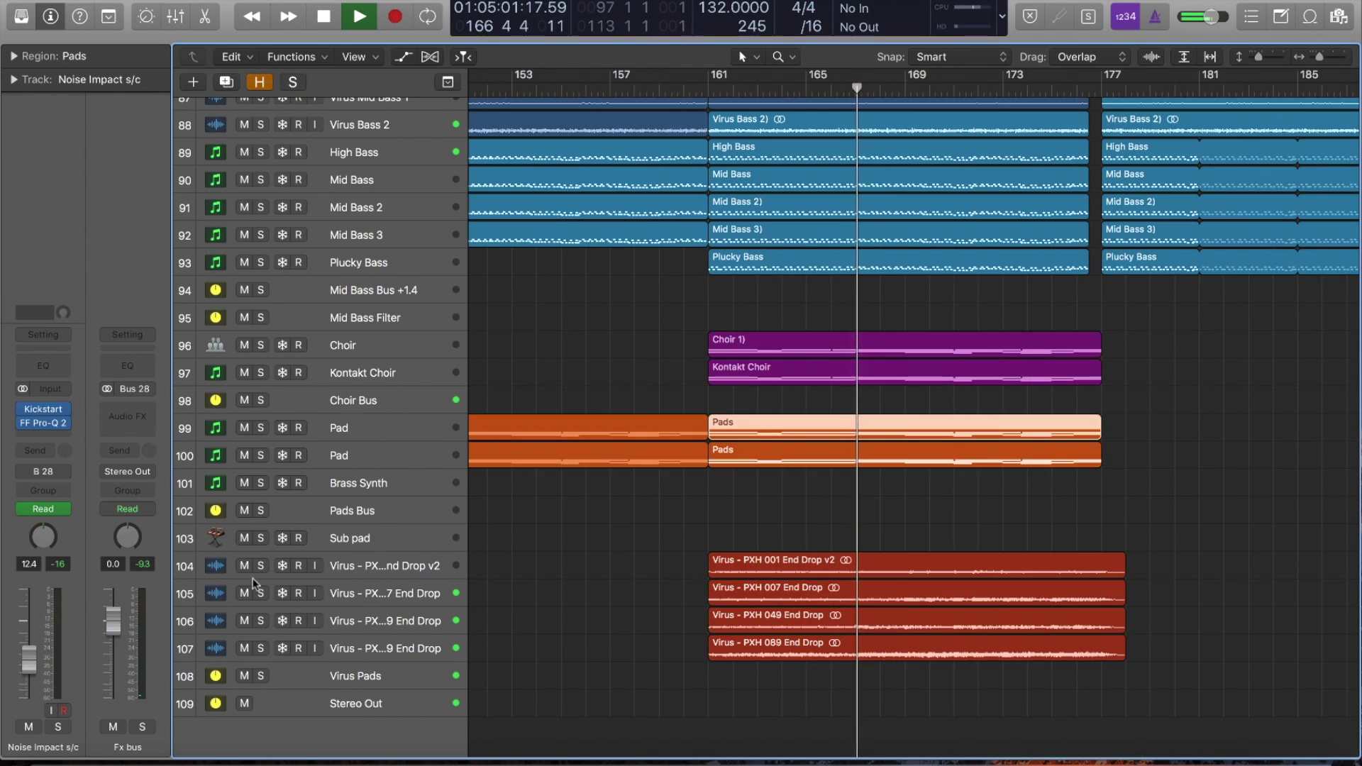
pyautogui.click(261, 648)
# Step: Select the Choir track and show the automation to examine the choir, pad and Mid Bass Filter curves around bar 161
pyautogui.moveTo(262, 373)
pyautogui.mouseDown()
pyautogui.moveTo(261, 345)
pyautogui.moveTo(261, 372)
pyautogui.mouseUp()
pyautogui.click(368, 341)
pyautogui.press('a')
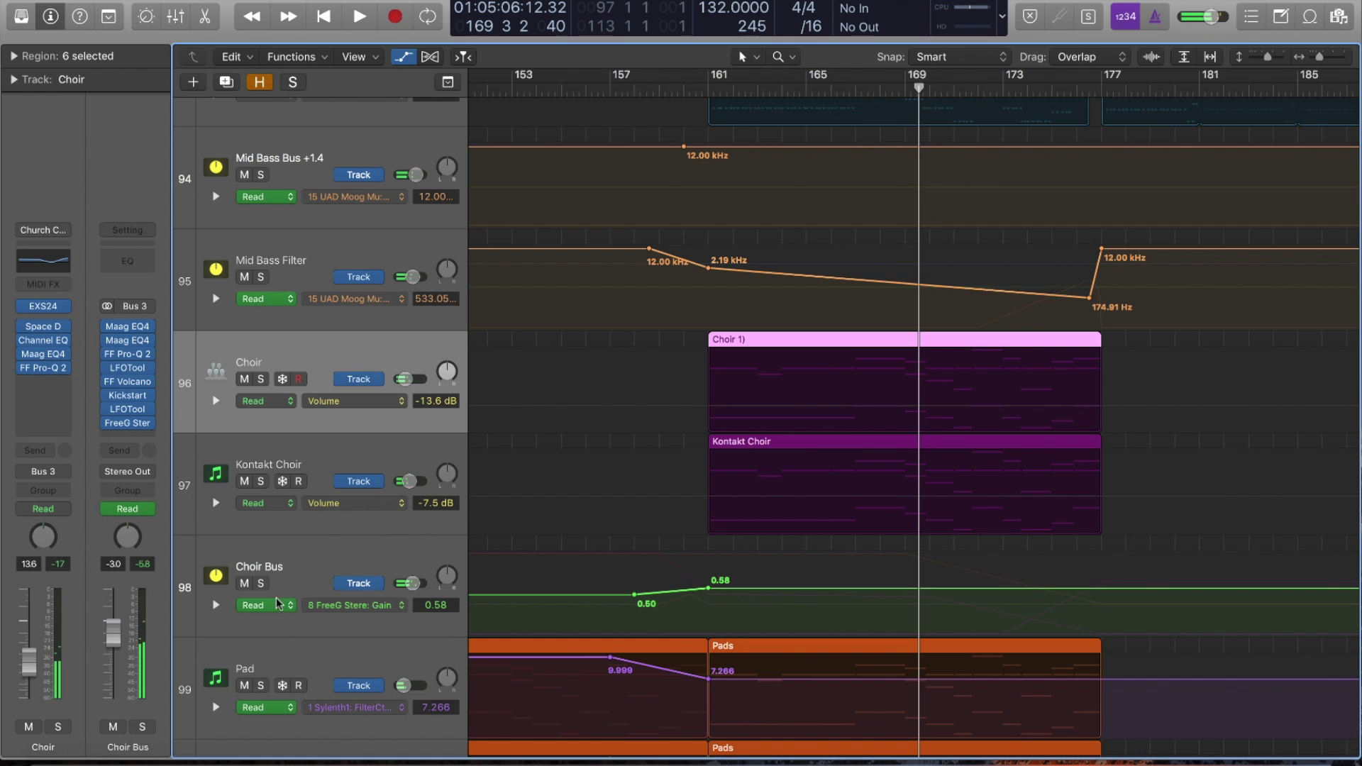
# Step: Play the section from bar 161 with automation hidden, and review its regions from the pads up to the percussion and hats
pyautogui.click(698, 88)
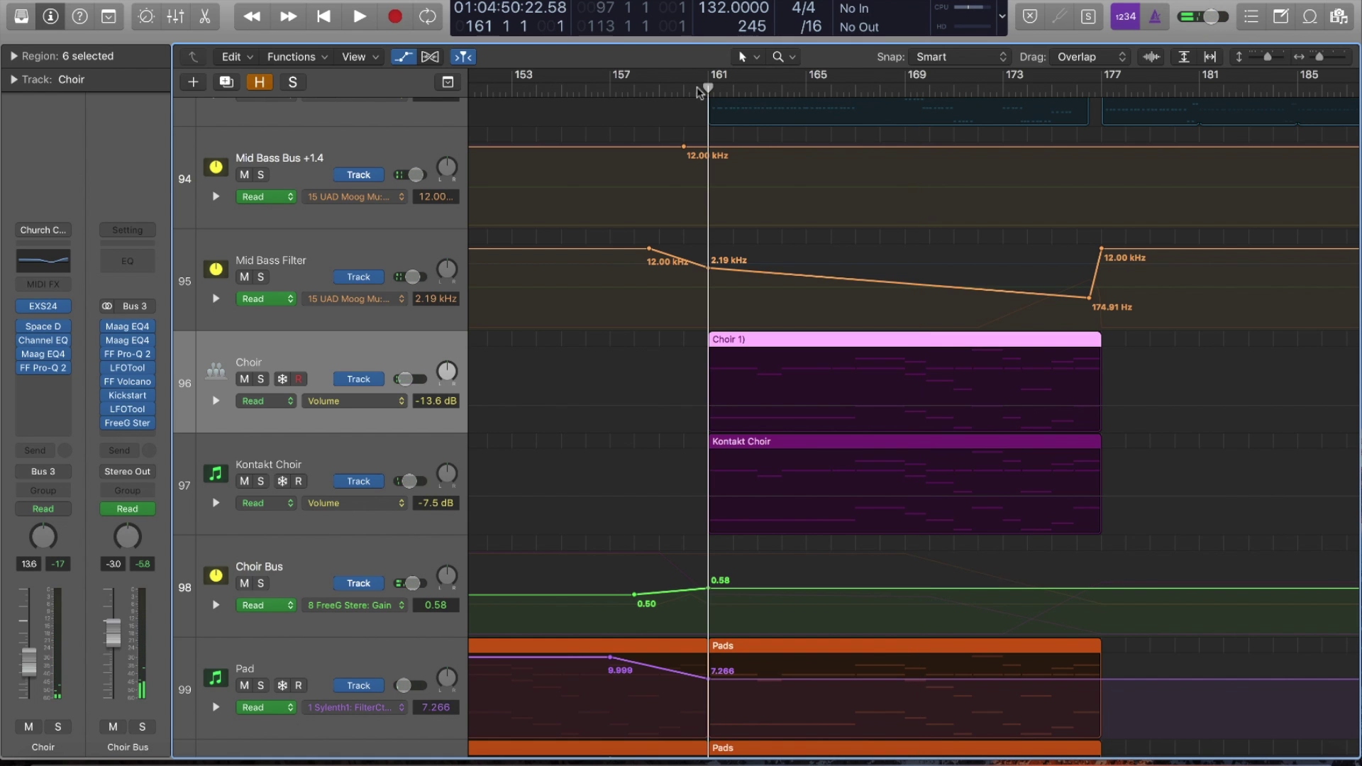
pyautogui.press('space')
pyautogui.press('a')
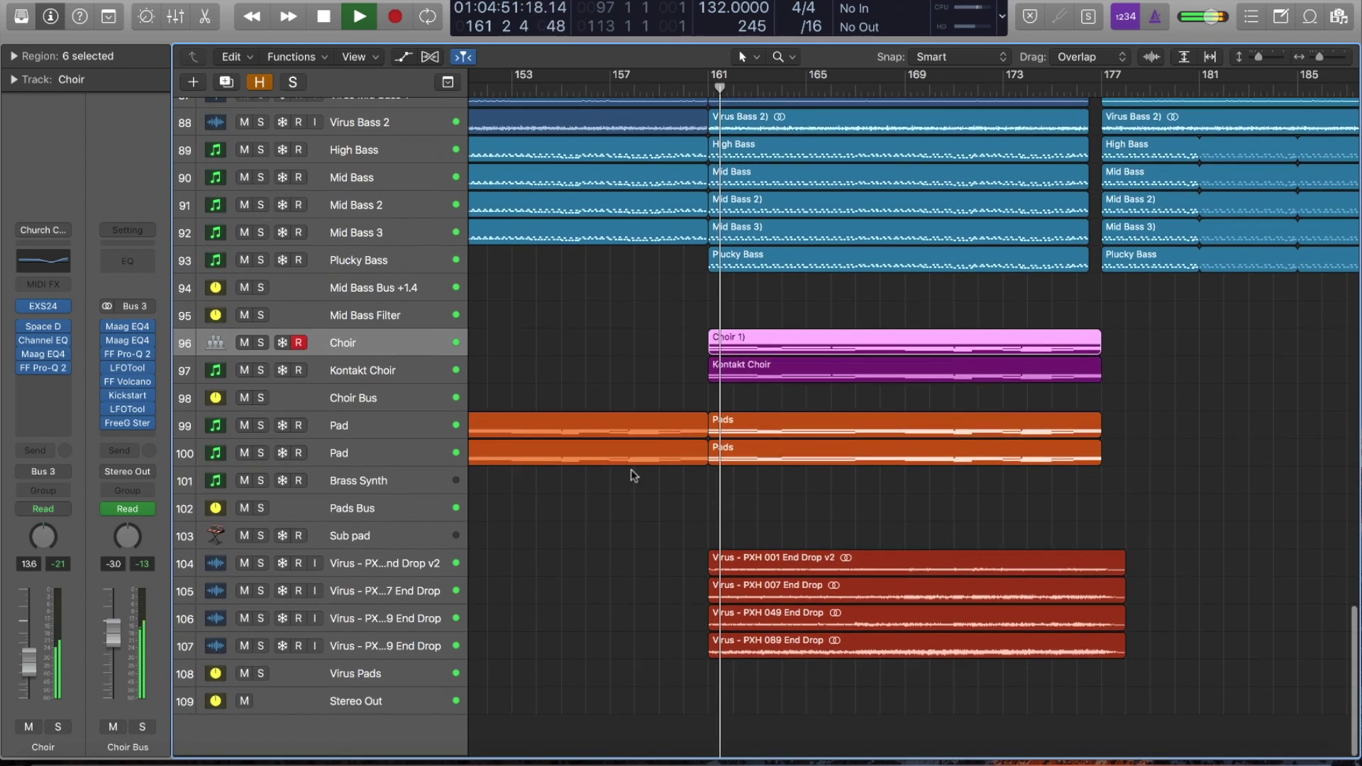
pyautogui.scroll(-5, 707, 410)
pyautogui.scroll(3, 720, 409)
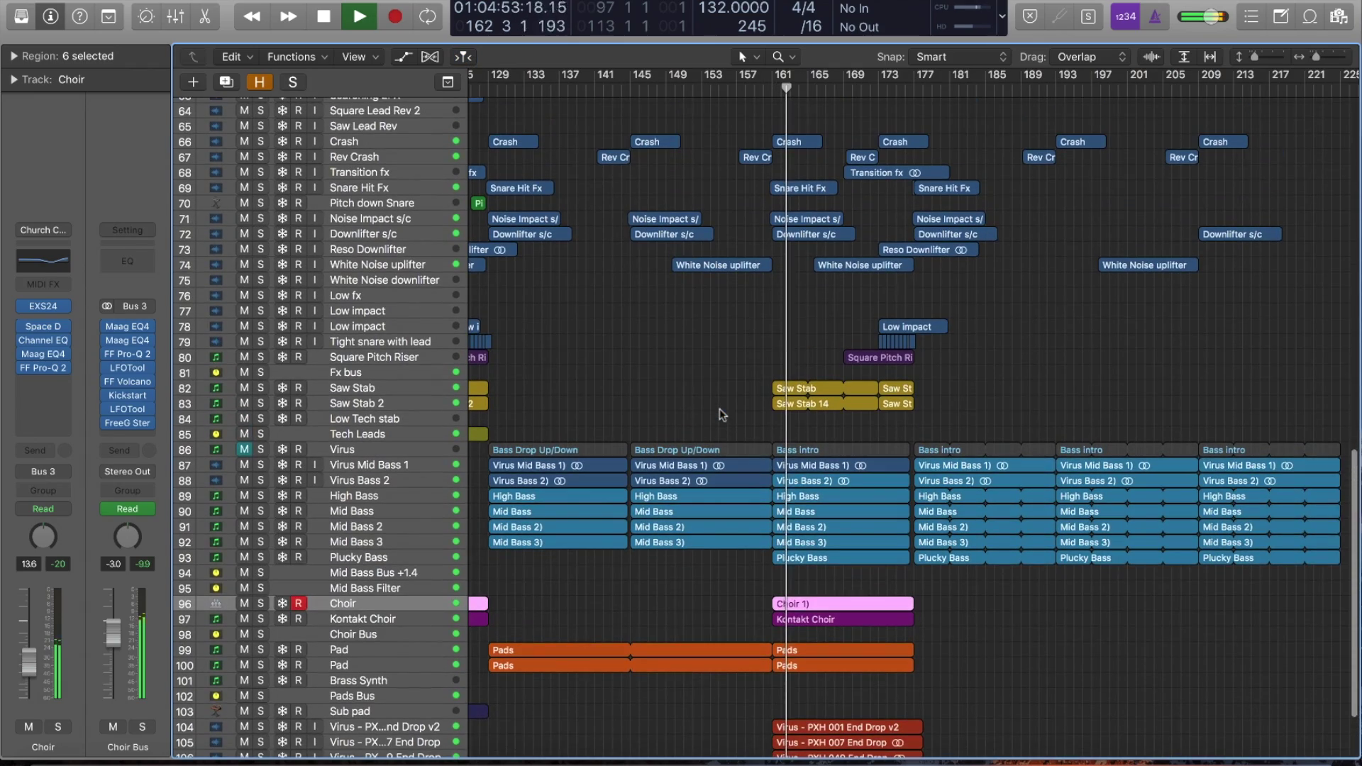
pyautogui.scroll(15, 749, 403)
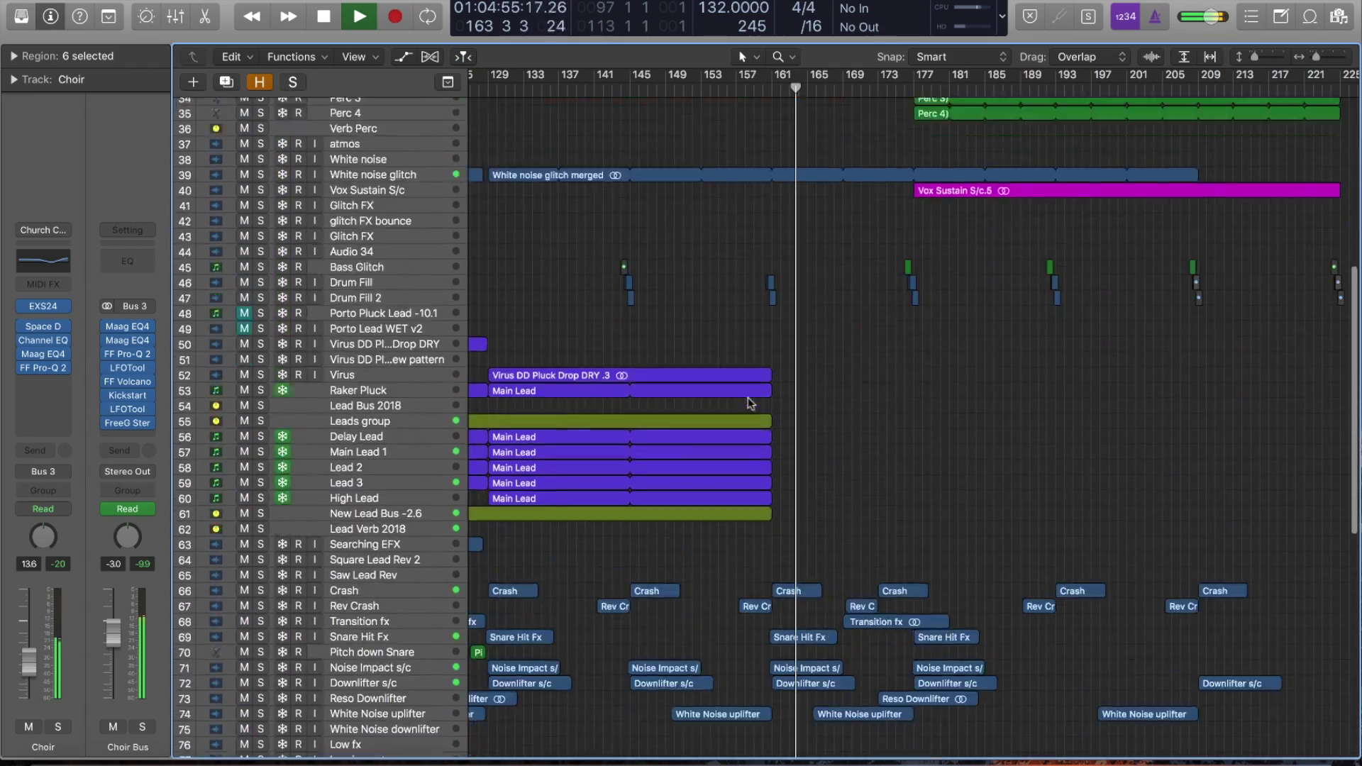
pyautogui.scroll(5, 752, 404)
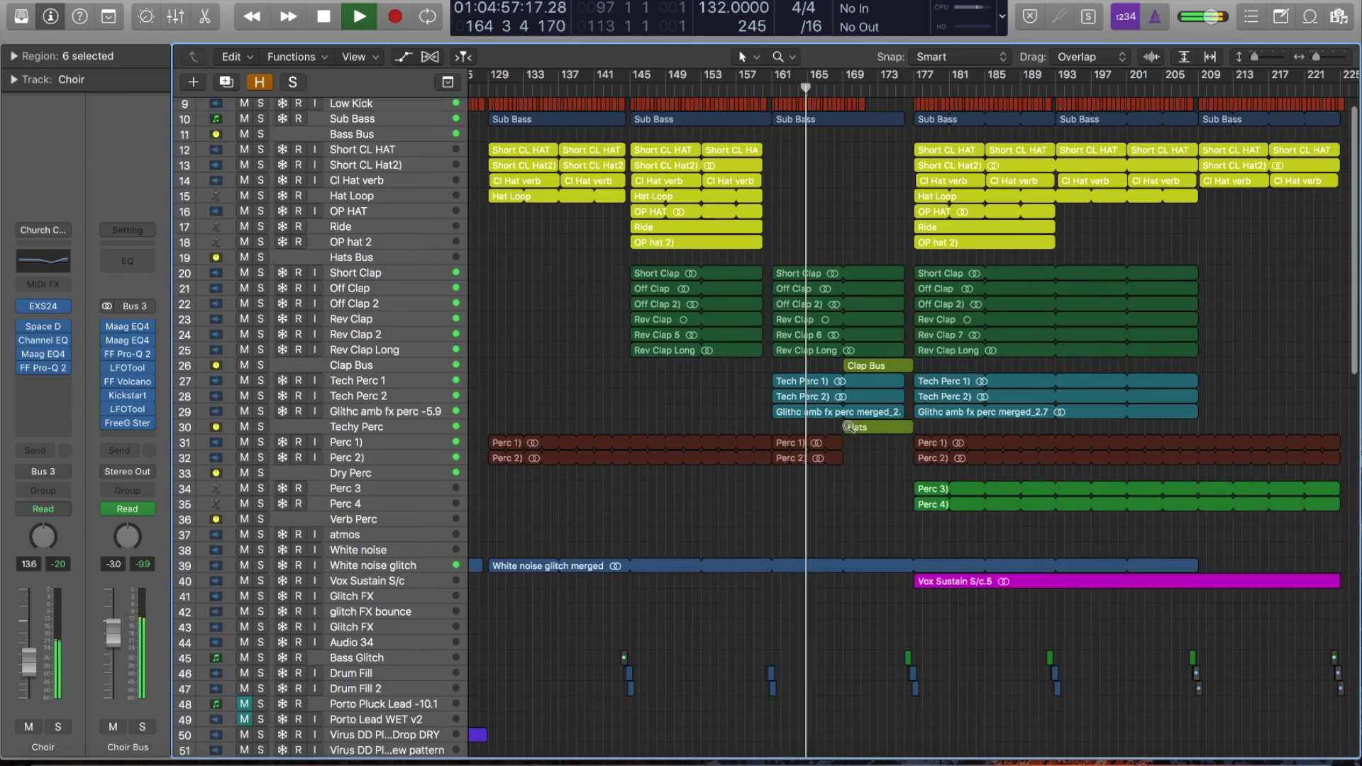
pyautogui.scroll(-15, 795, 419)
pyautogui.scroll(5, 841, 438)
pyautogui.scroll(5, 827, 395)
pyautogui.scroll(15, 811, 390)
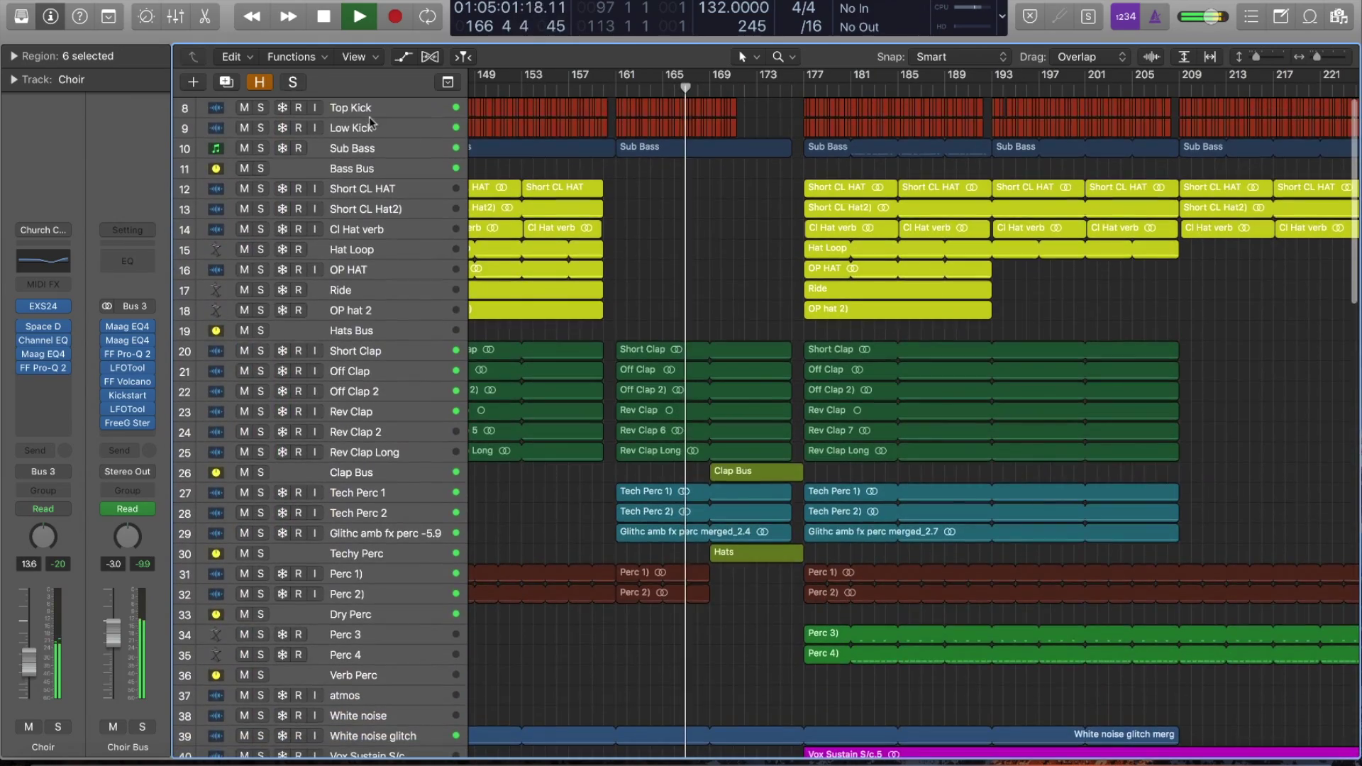
# Step: Select the Low Kick track and show the automation to examine the kick and sub bass filter curves
pyautogui.click(479, 135)
pyautogui.press('a')
pyautogui.scroll(3, 426, 142)
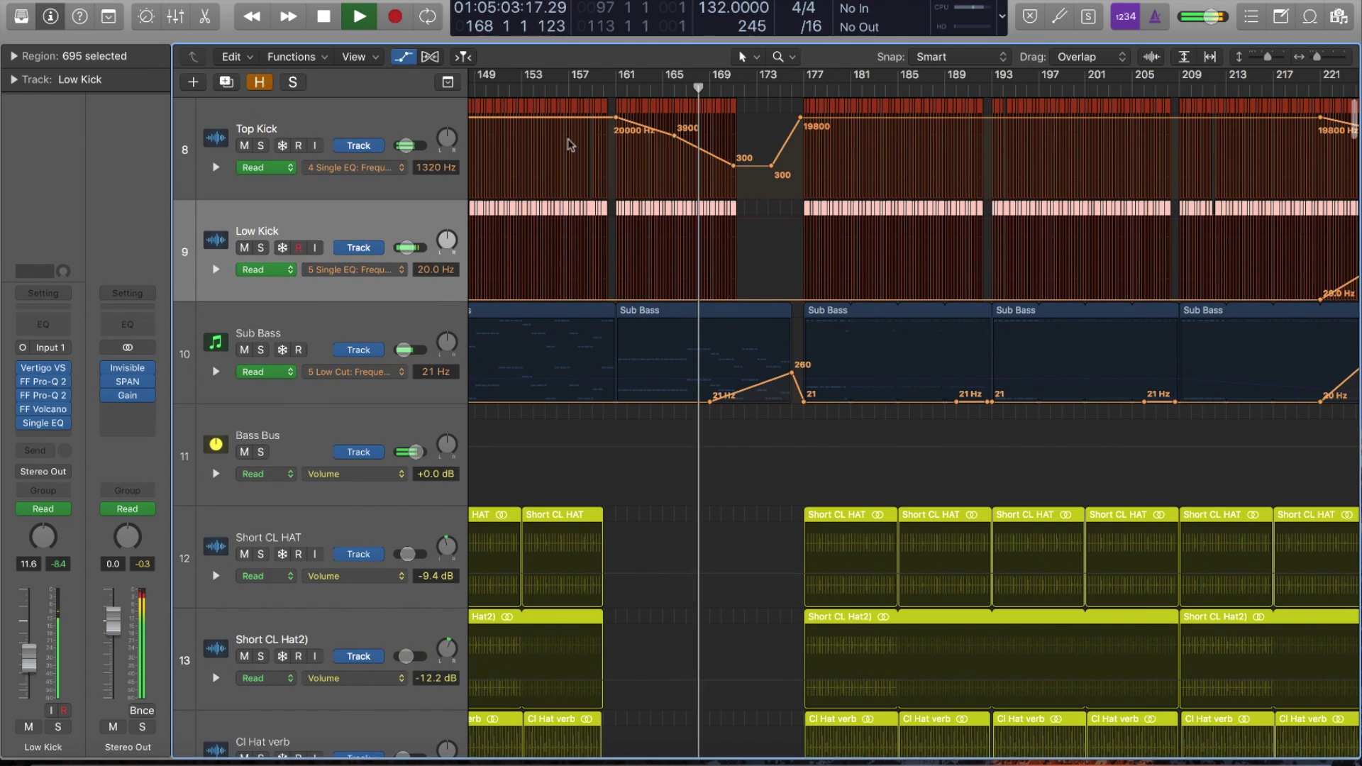
# Step: Solo the Top Kick track and play on from bar 168 to audition its Single EQ frequency sweep
pyautogui.press('space')
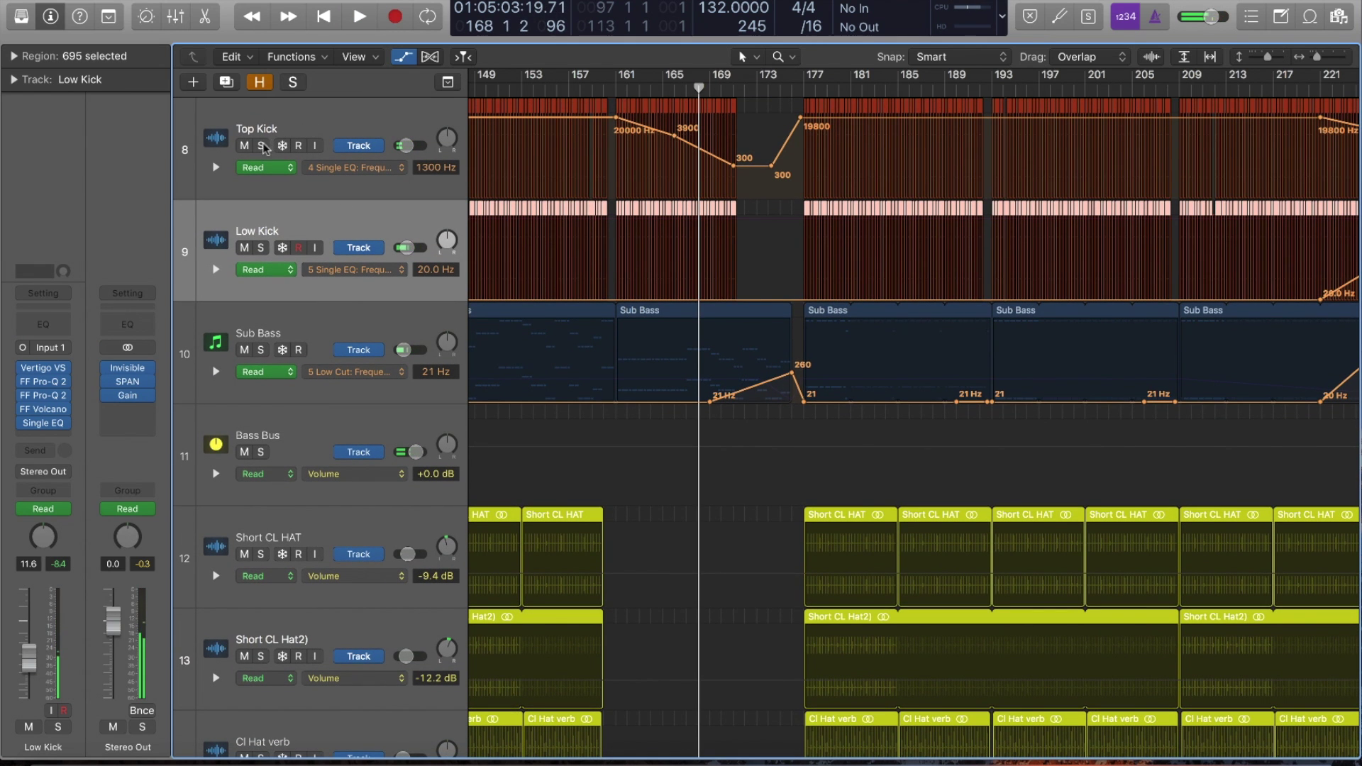
pyautogui.click(261, 146)
pyautogui.press('space')
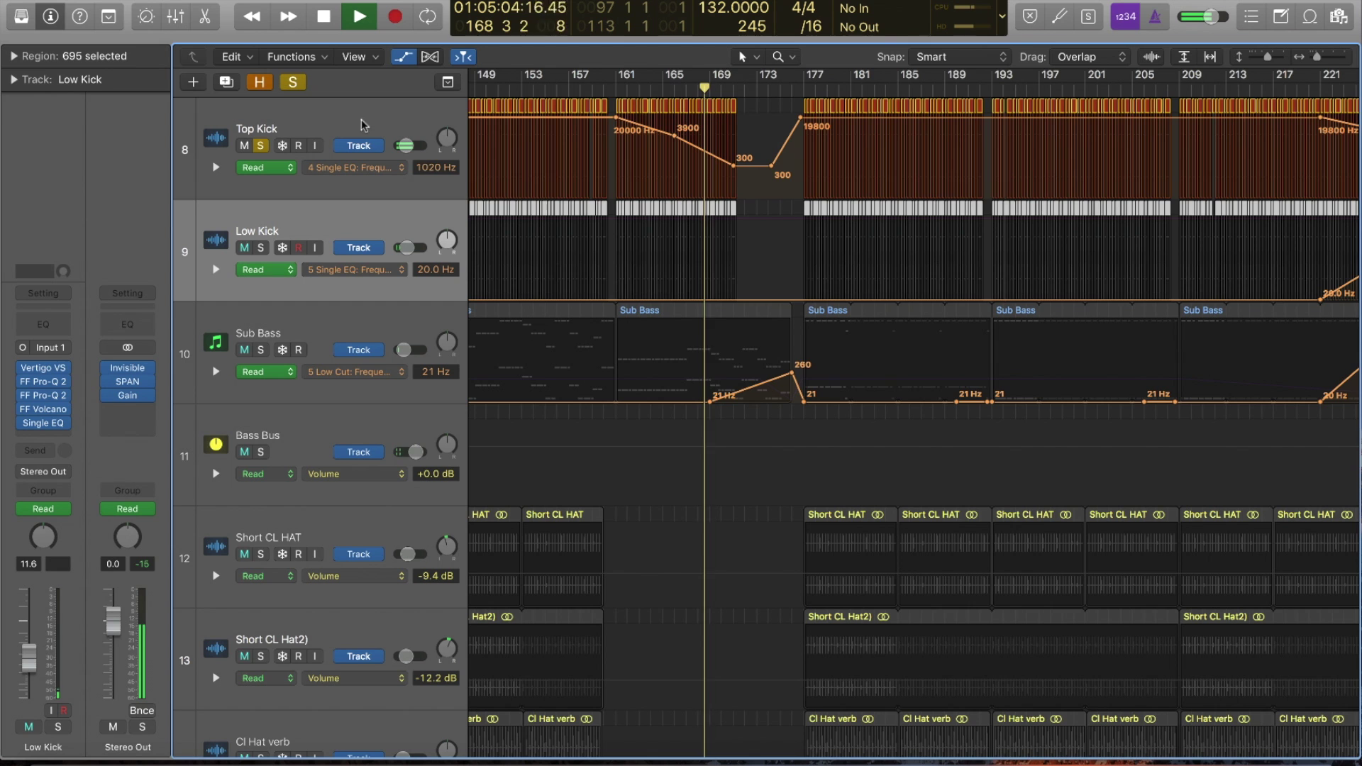
pyautogui.press('s')
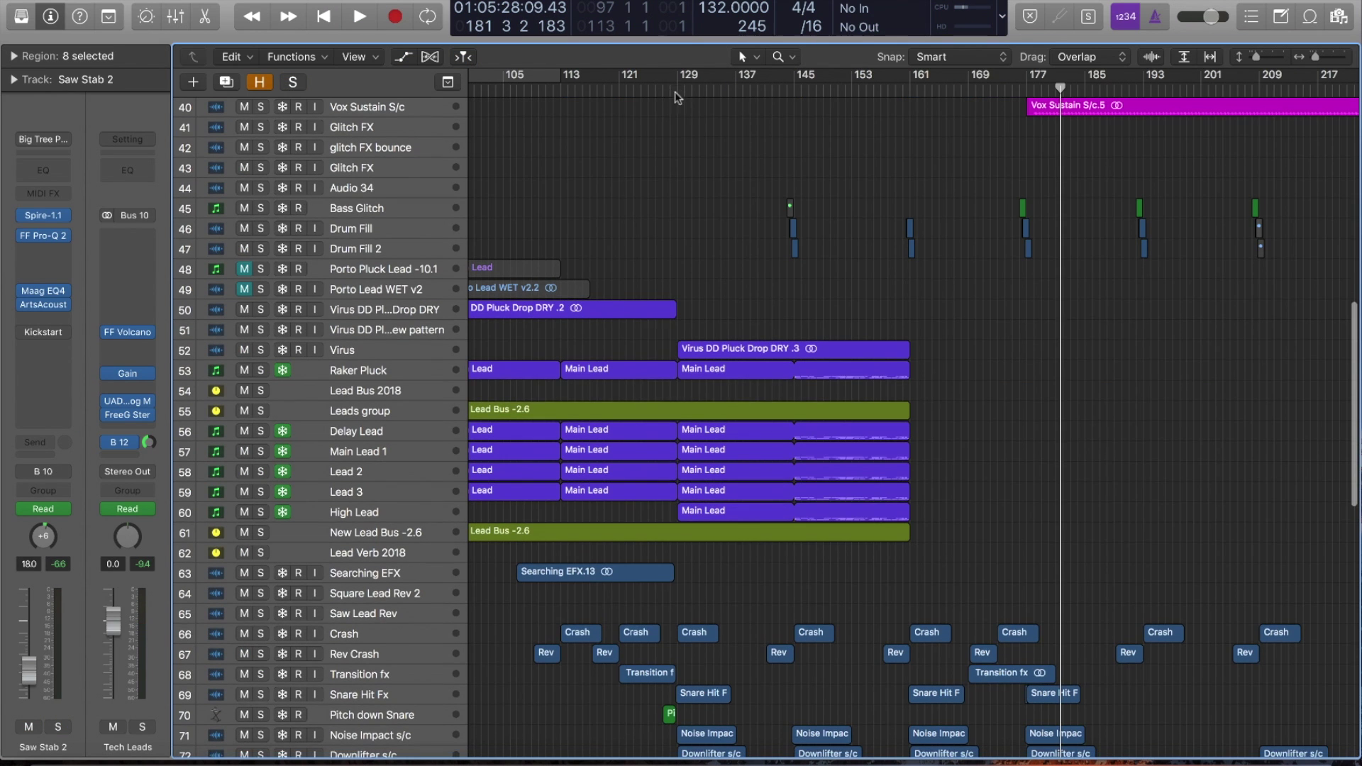
# Step: Solo the New Lead Bus -2.6 track, play it from bar 129 to audition the layered leads, and stop playback
pyautogui.click(675, 88)
pyautogui.click(389, 533)
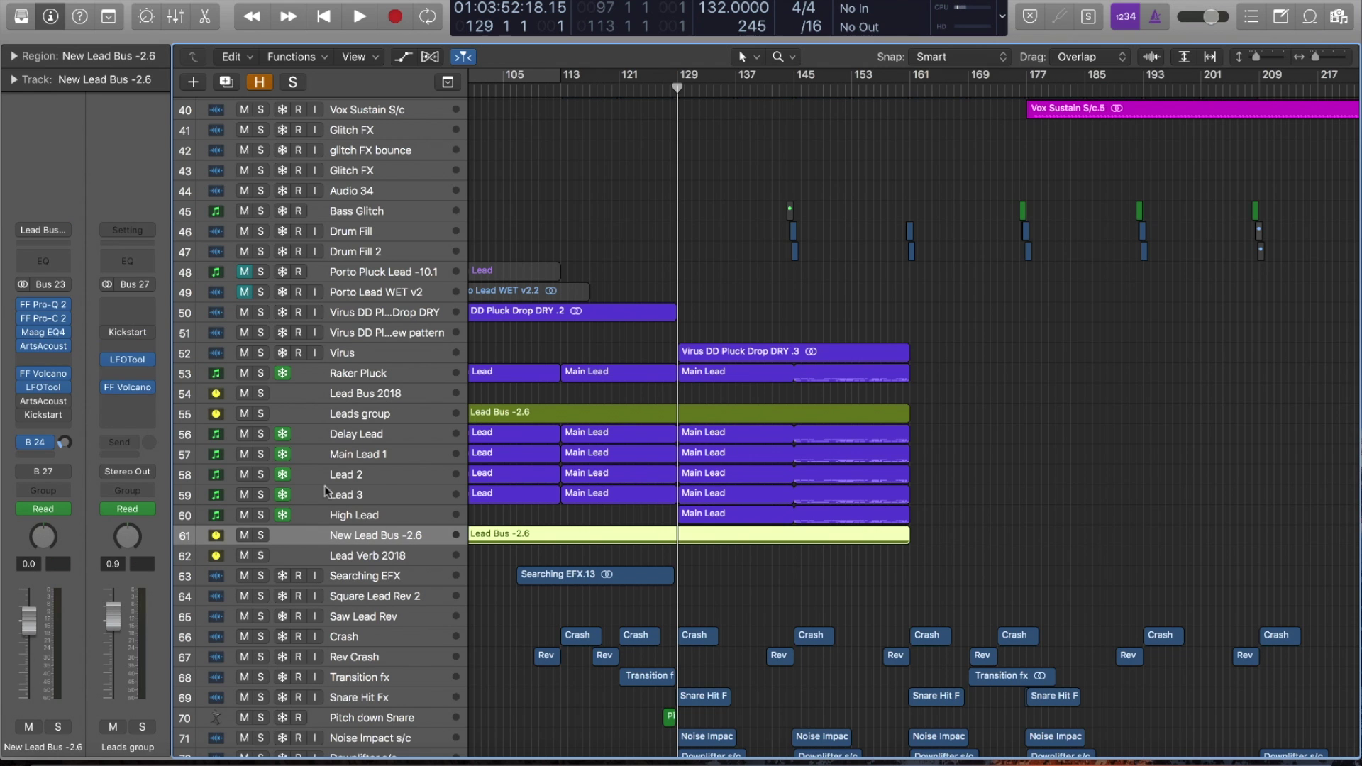
pyautogui.click(261, 535)
pyautogui.press('space')
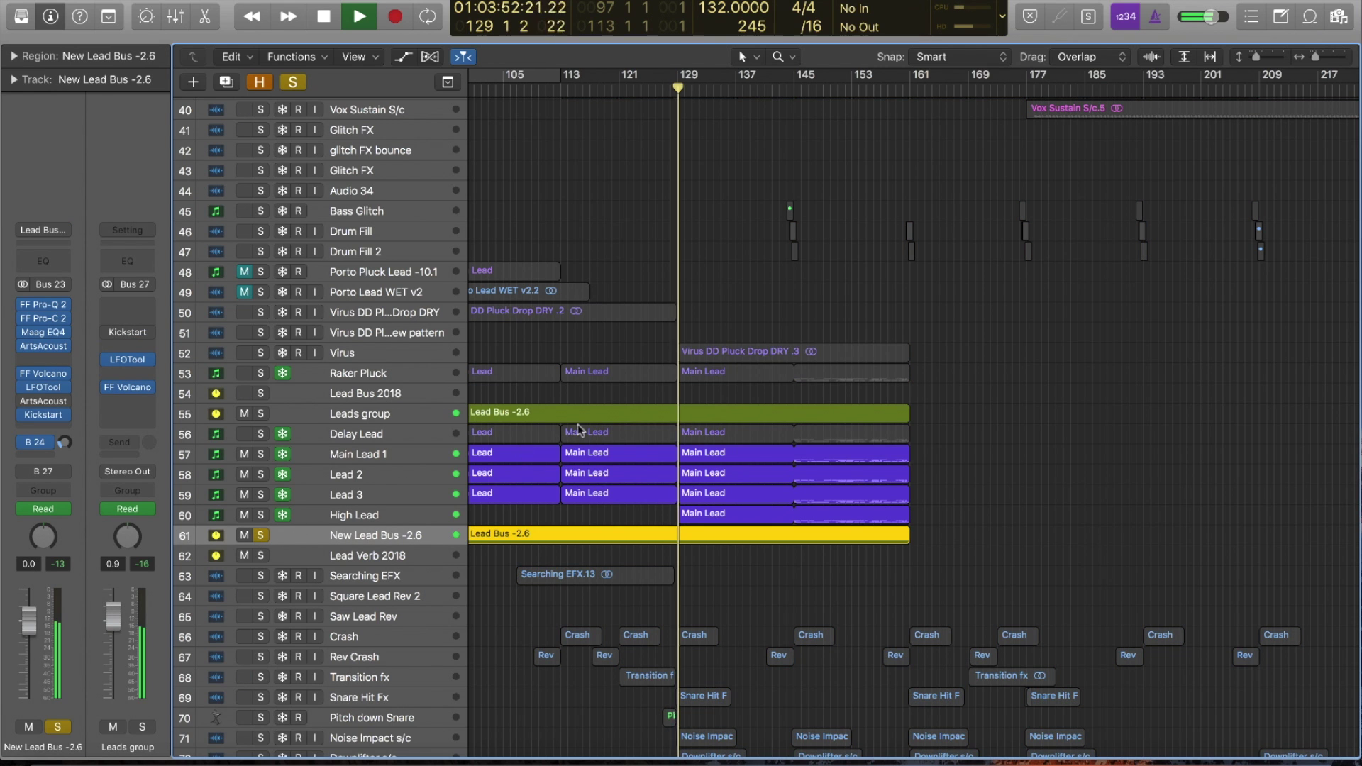
pyautogui.press('z')
pyautogui.press('space')
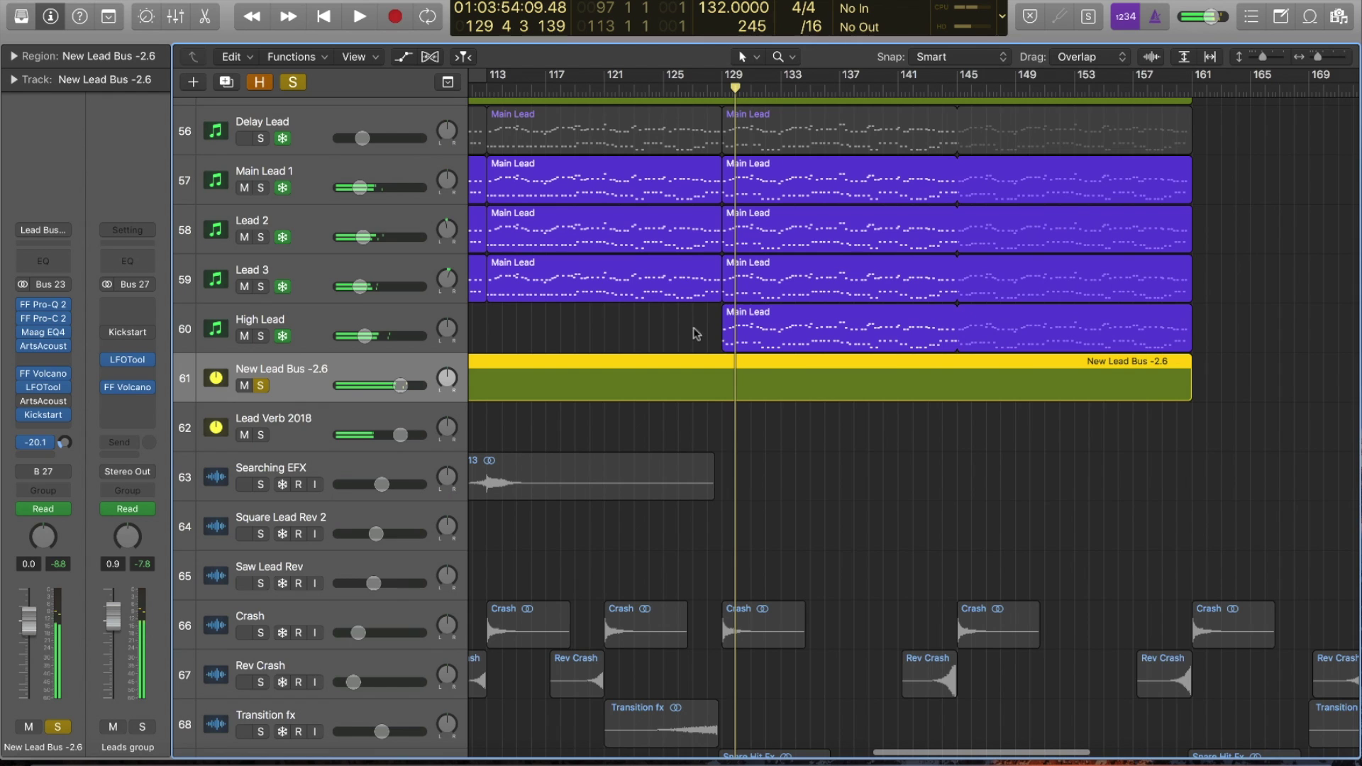
# Step: Open the lead bus's FF Pro-Q 2, solo its 17000 Hz and 135.87 Hz filter bands during playback, and close it
pyautogui.scroll(3, 324, 347)
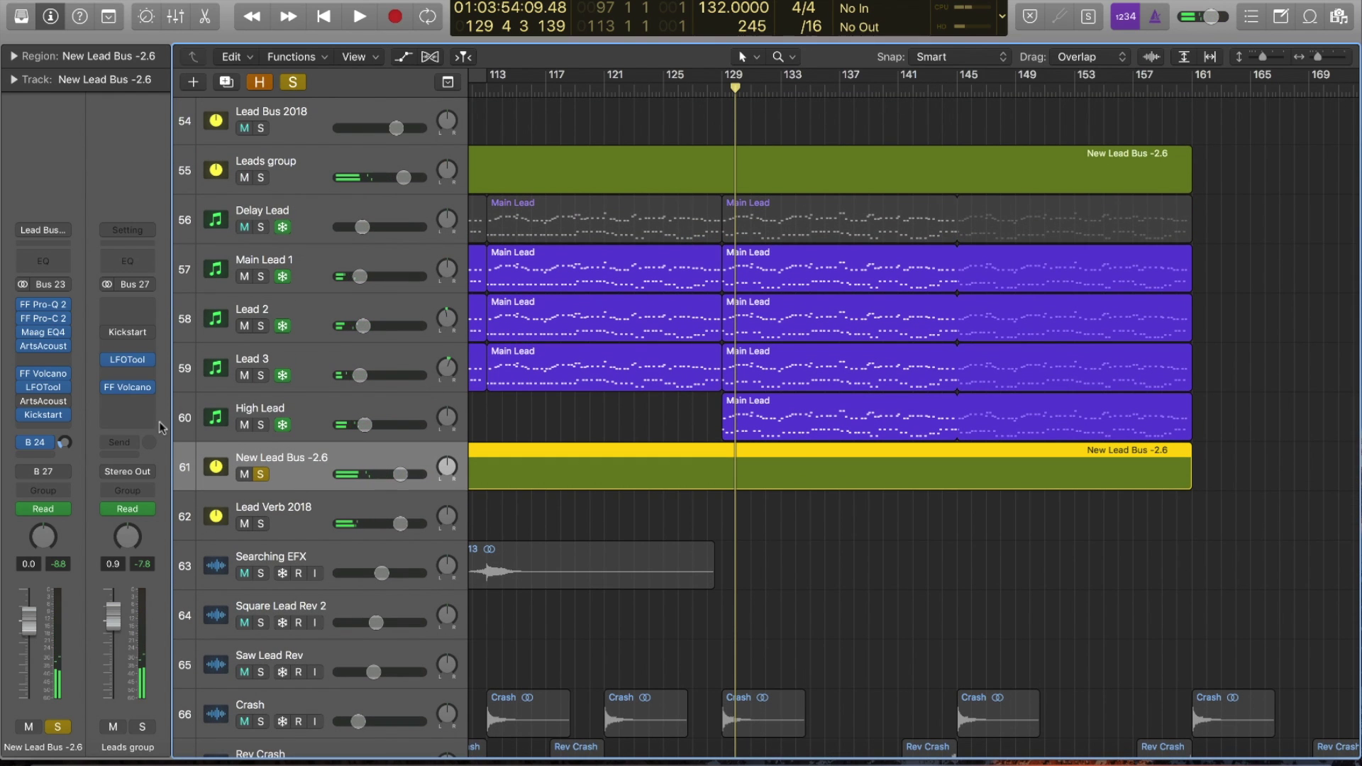
pyautogui.click(51, 309)
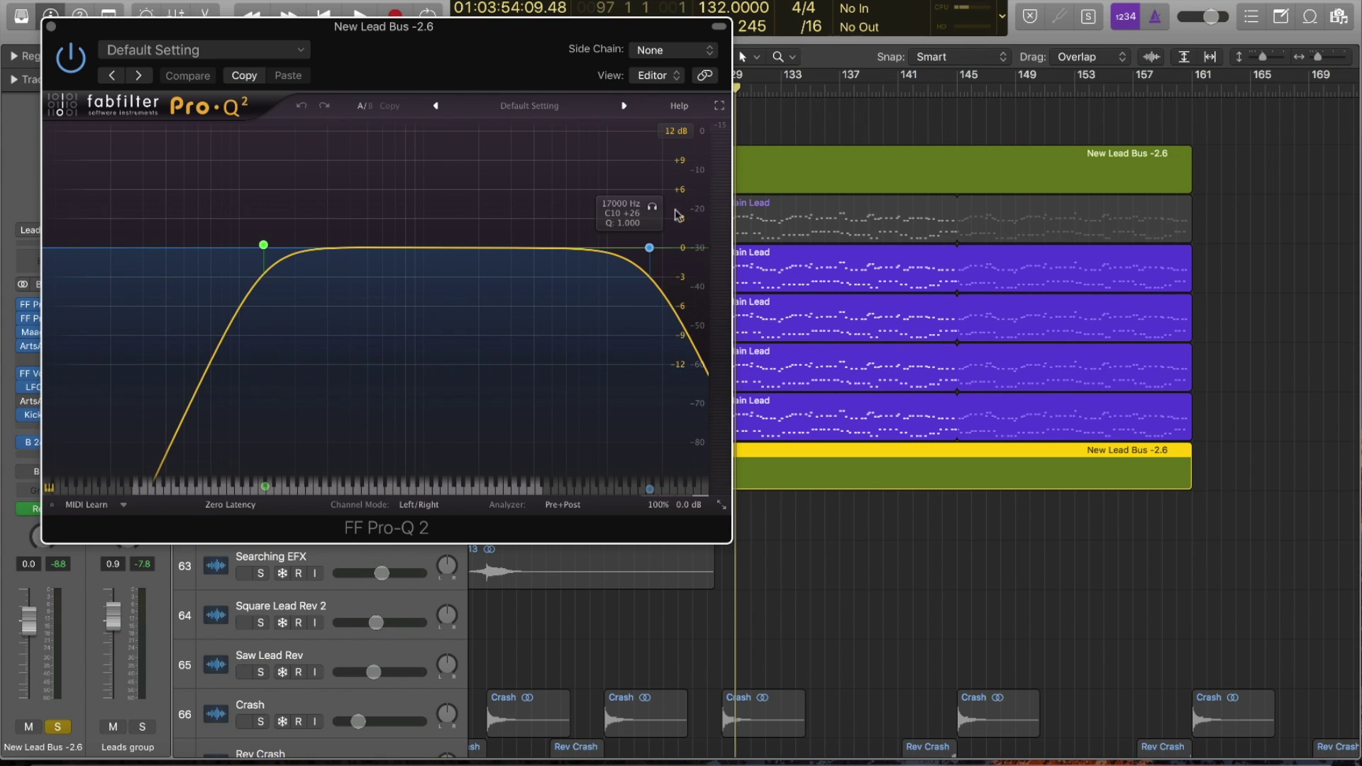
pyautogui.click(652, 207)
pyautogui.press('space')
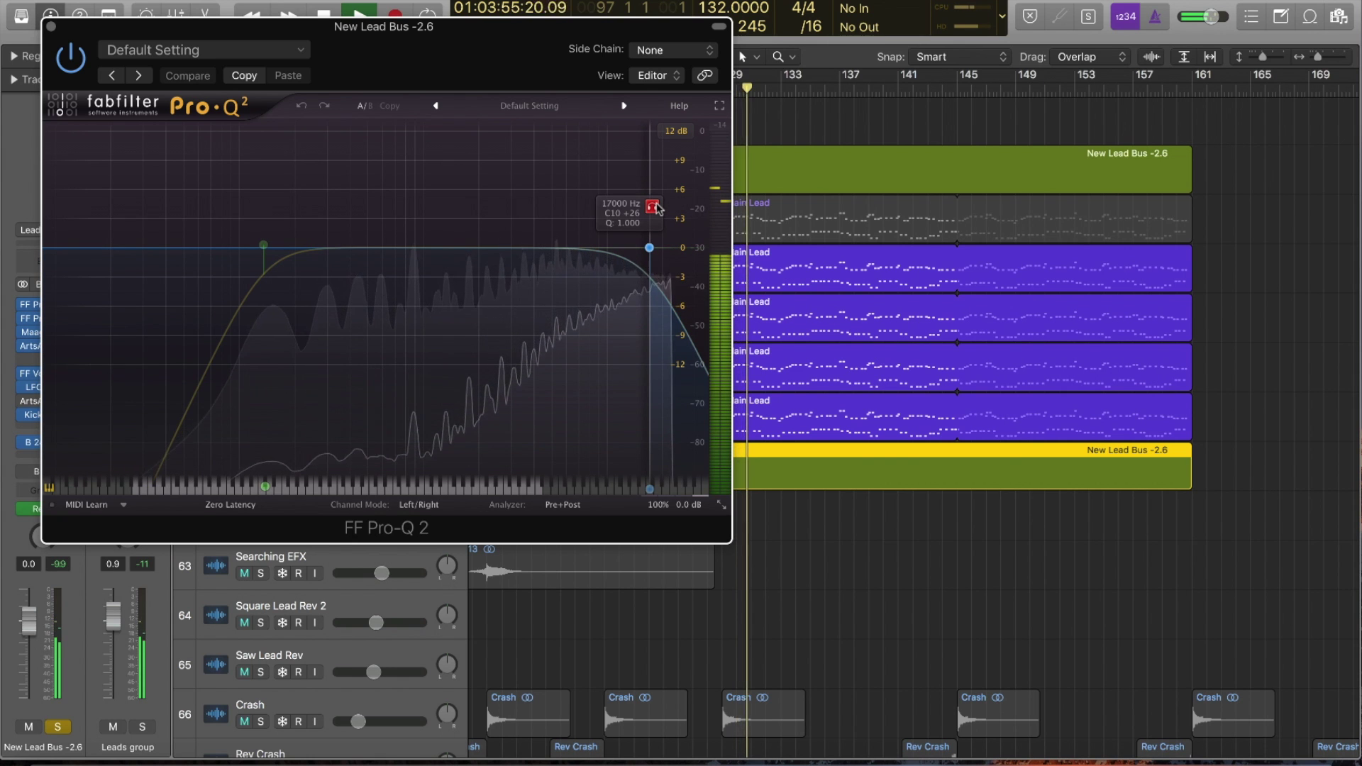
pyautogui.click(289, 205)
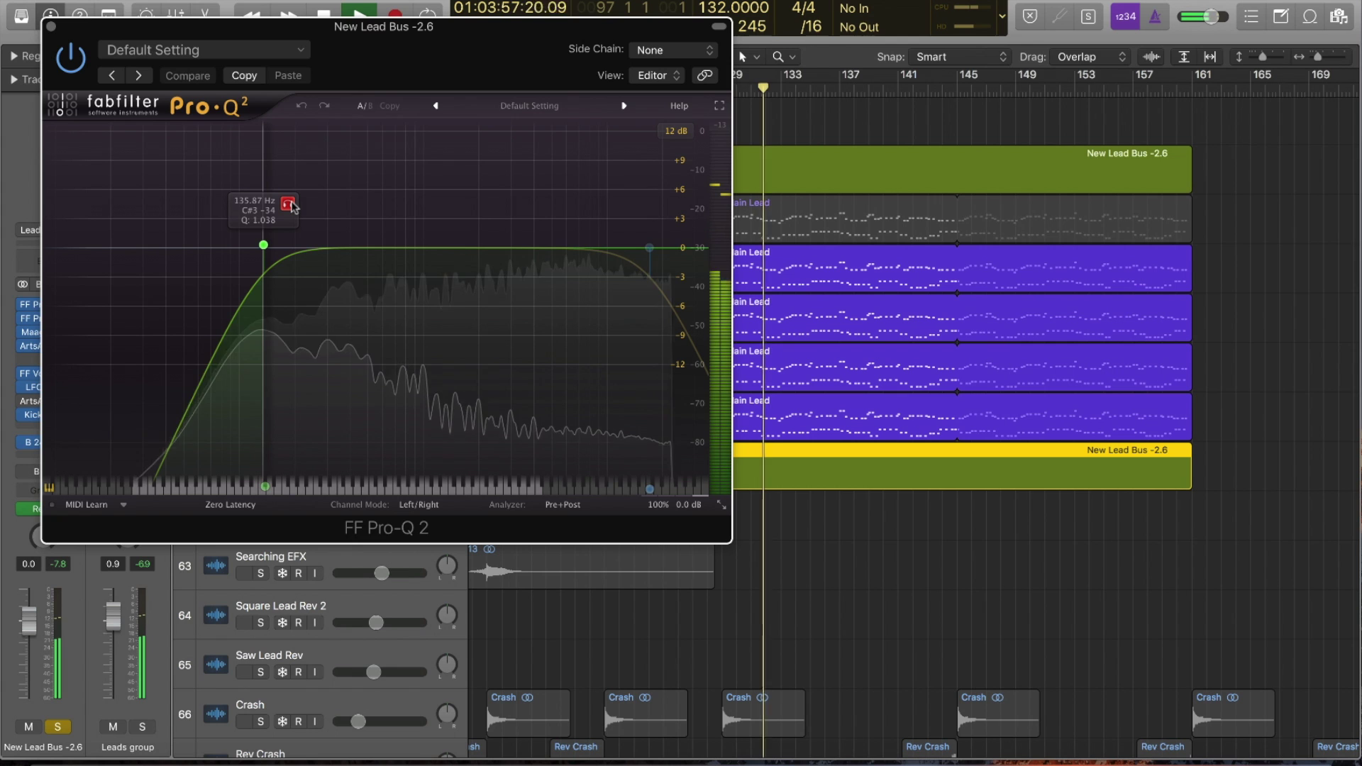
pyautogui.click(289, 205)
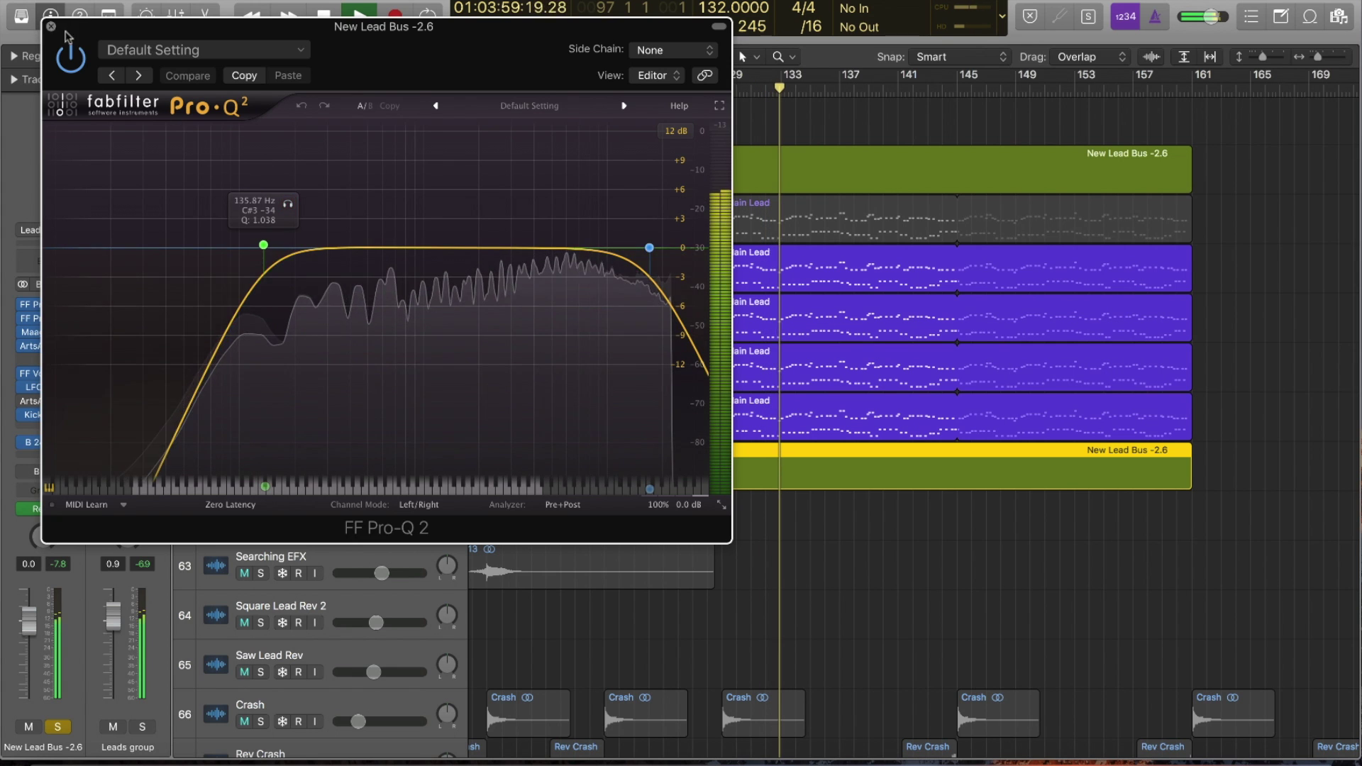
pyautogui.click(52, 27)
# Step: Open the lead bus's Maag EQ4, play on from bar 133 to audition its air boost against bypass, and close it
pyautogui.click(42, 332)
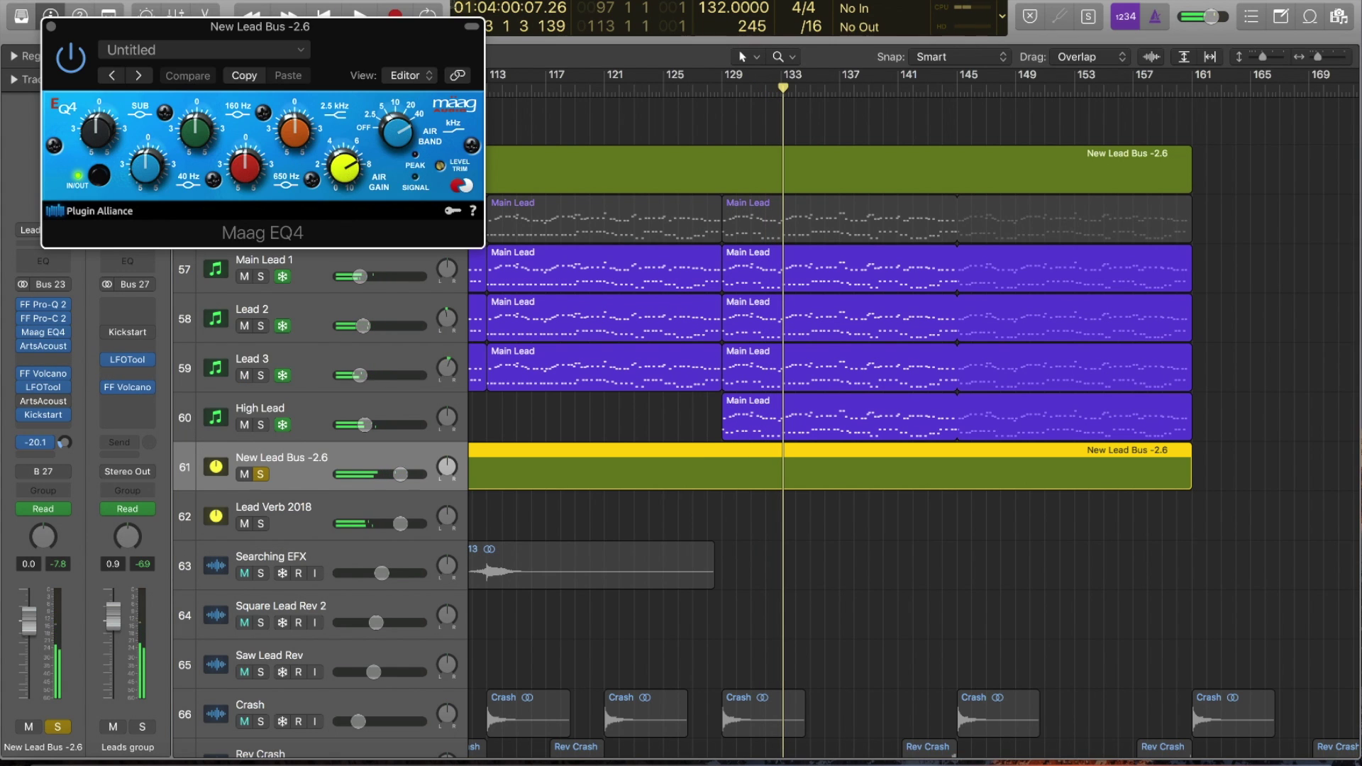
pyautogui.moveTo(435, 41); pyautogui.dragTo(989, 147)
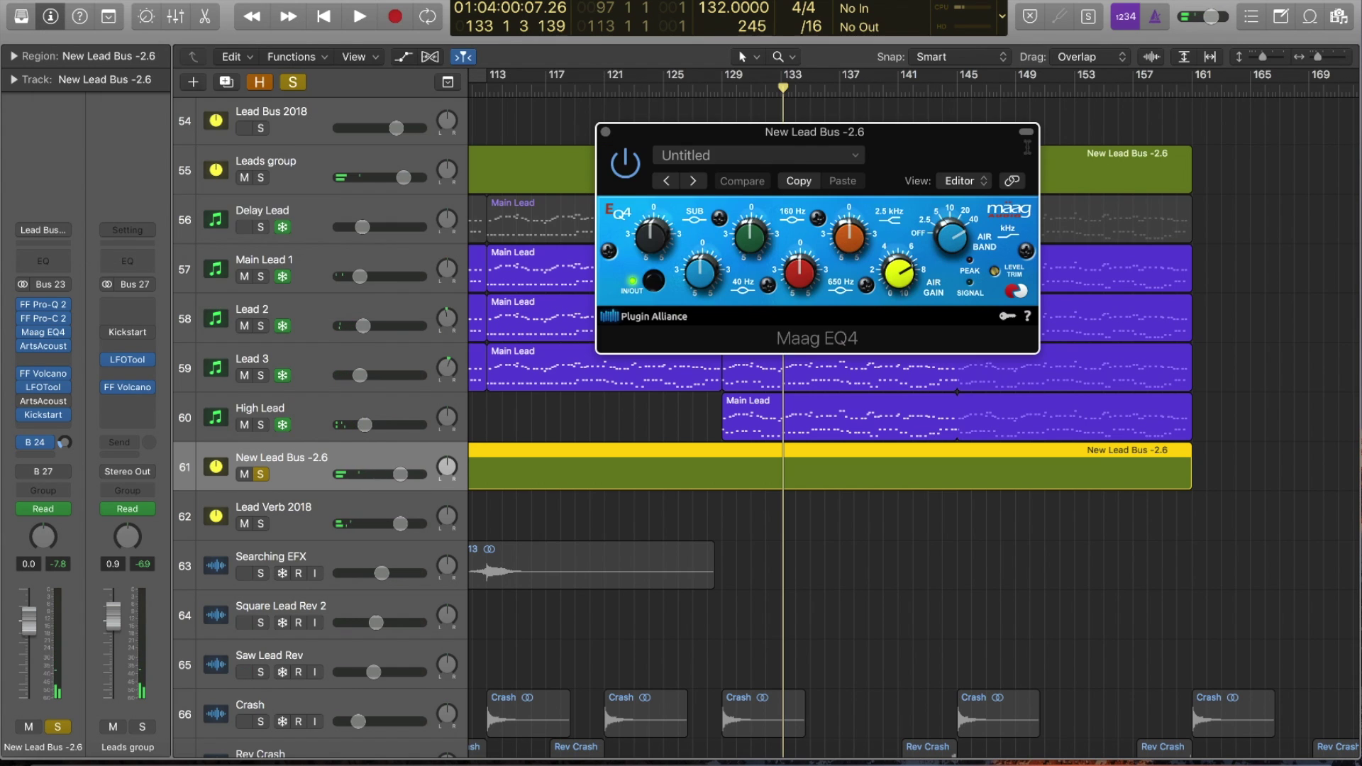
pyautogui.press('space')
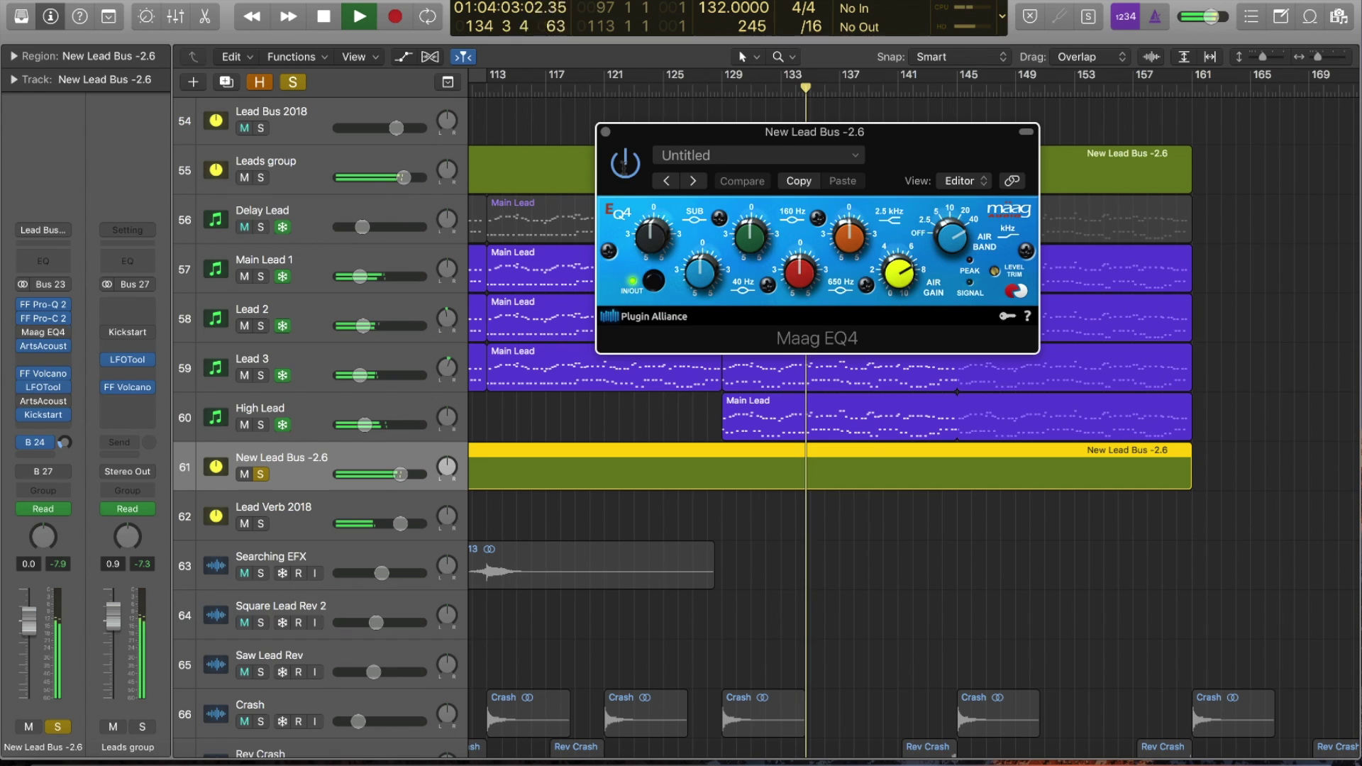
pyautogui.click(605, 132)
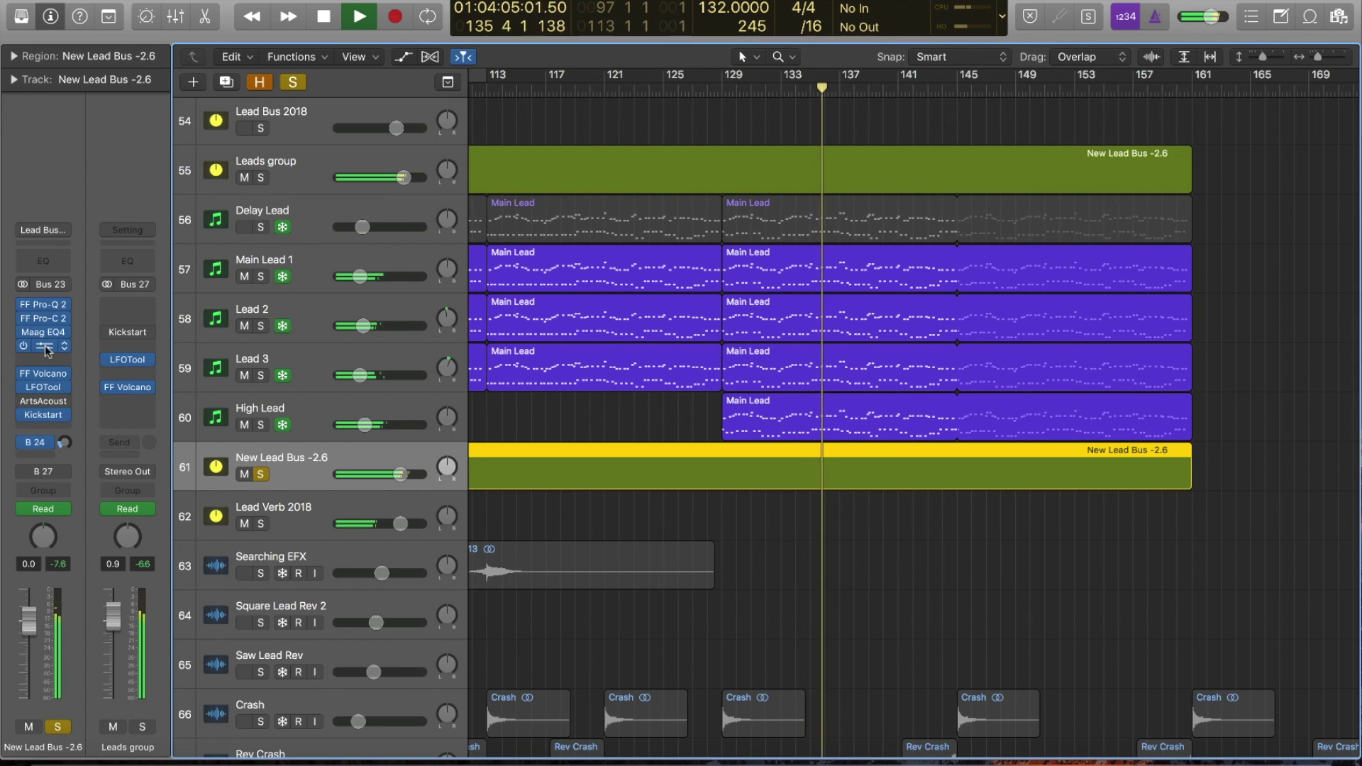
pyautogui.press('space')
pyautogui.press('space')
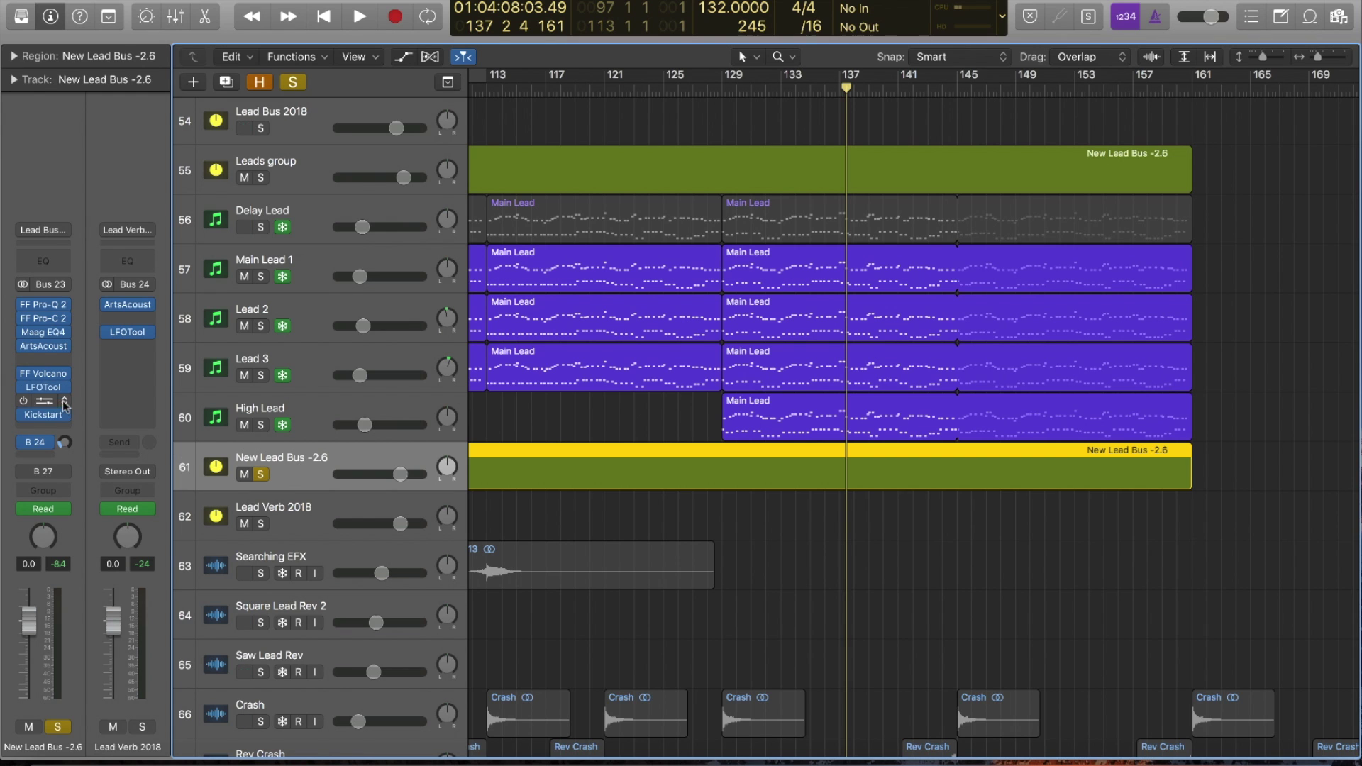
# Step: Open the lead bus's LFOTool, return the playhead to bar 129, and examine its volume curve, depth and split crossover frequency
pyautogui.click(43, 386)
pyautogui.click(723, 88)
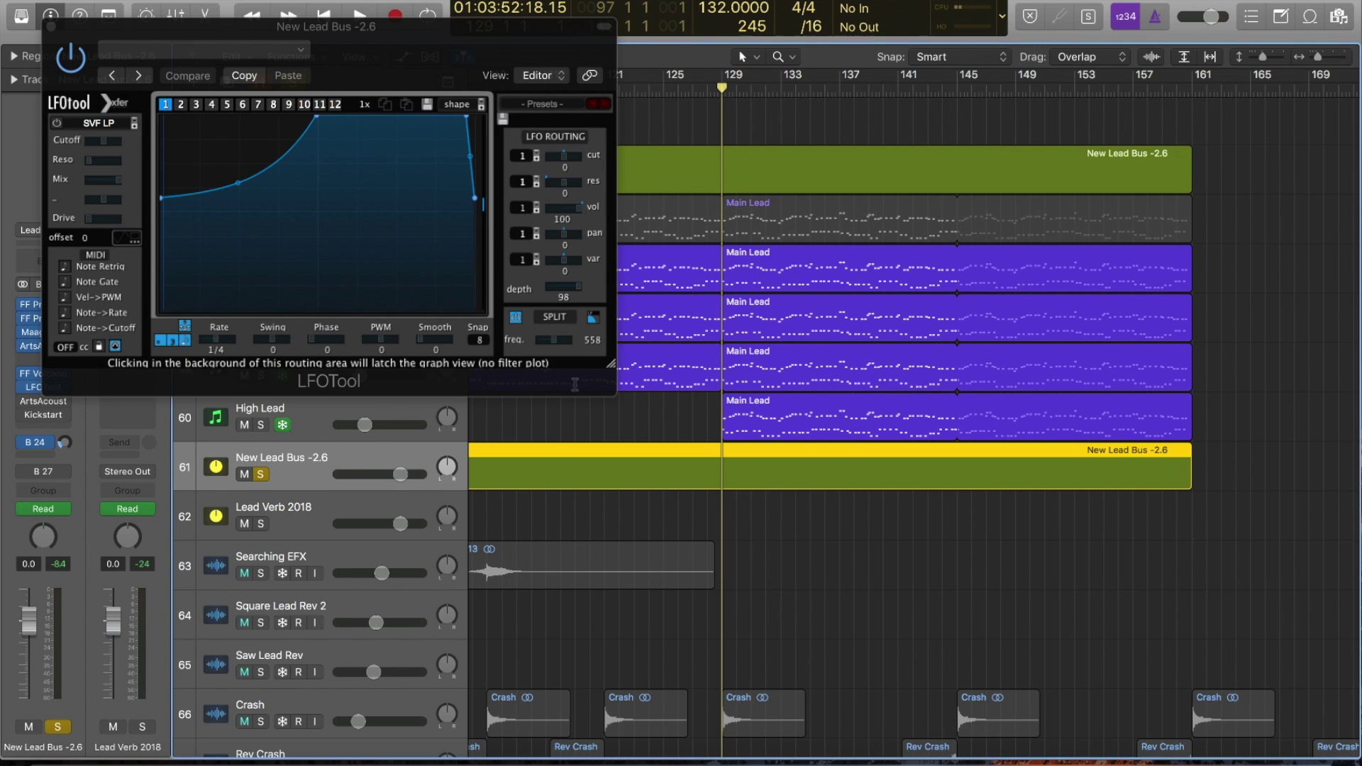
pyautogui.moveTo(554, 339); pyautogui.dragTo(537, 339)
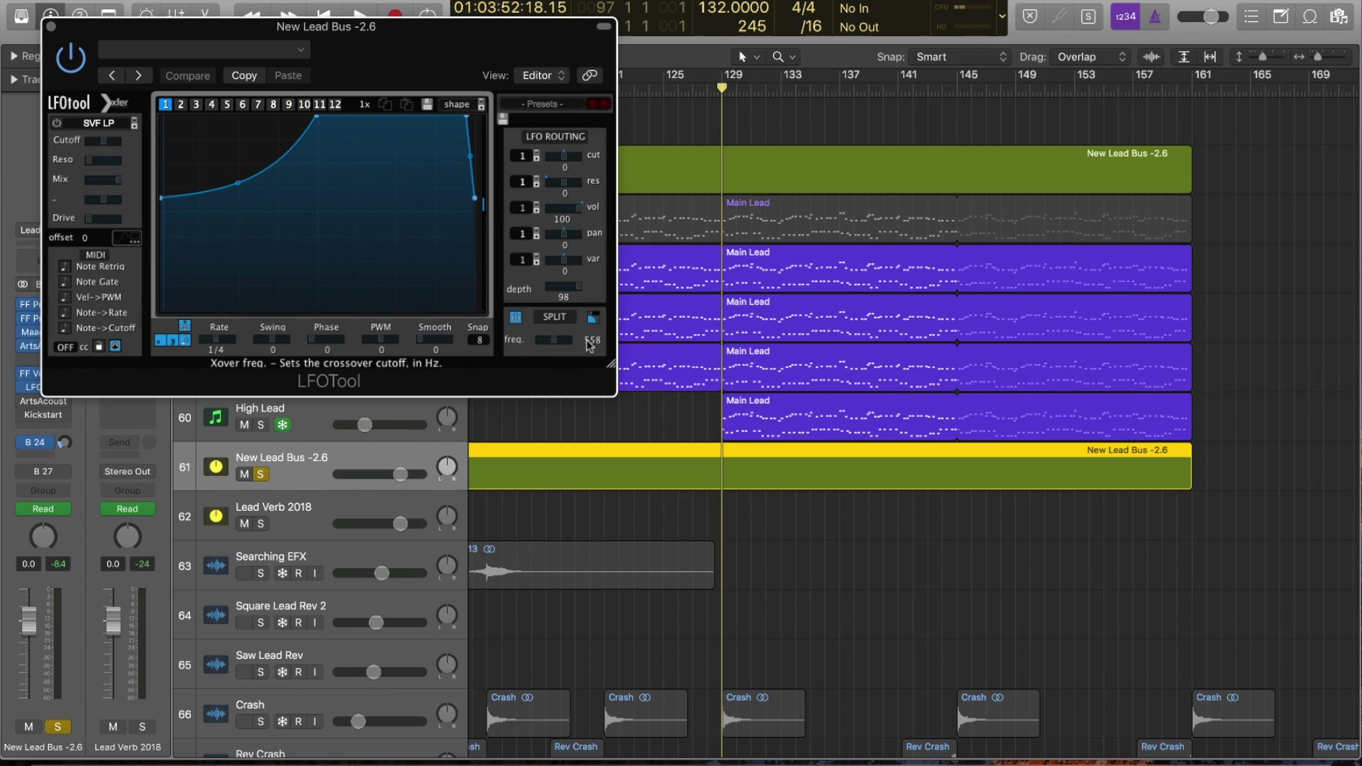
pyautogui.click(189, 76)
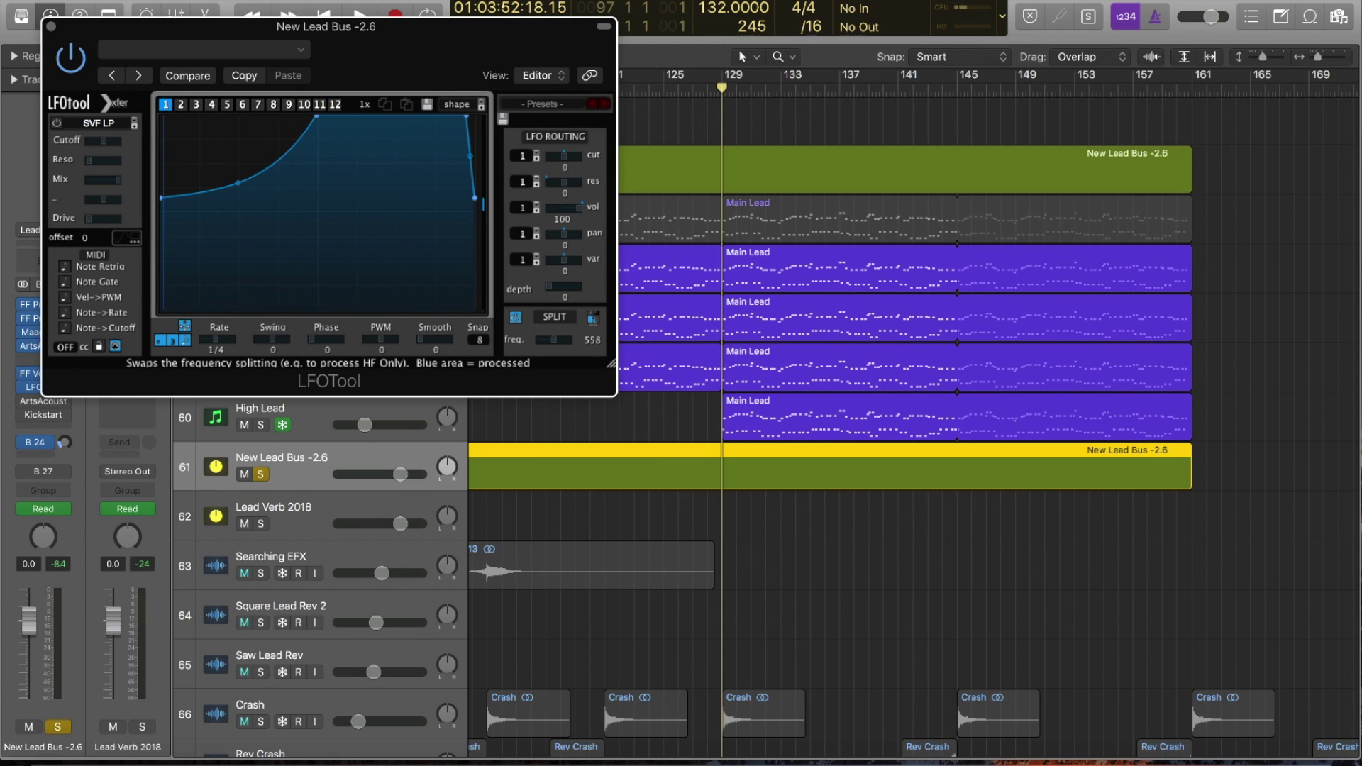
# Step: Play the soloed leads from bar 129 to audition the LFOTool volume shaping, stop playback, and close the plug-in
pyautogui.press('space')
pyautogui.moveTo(376, 34); pyautogui.dragTo(948, 130)
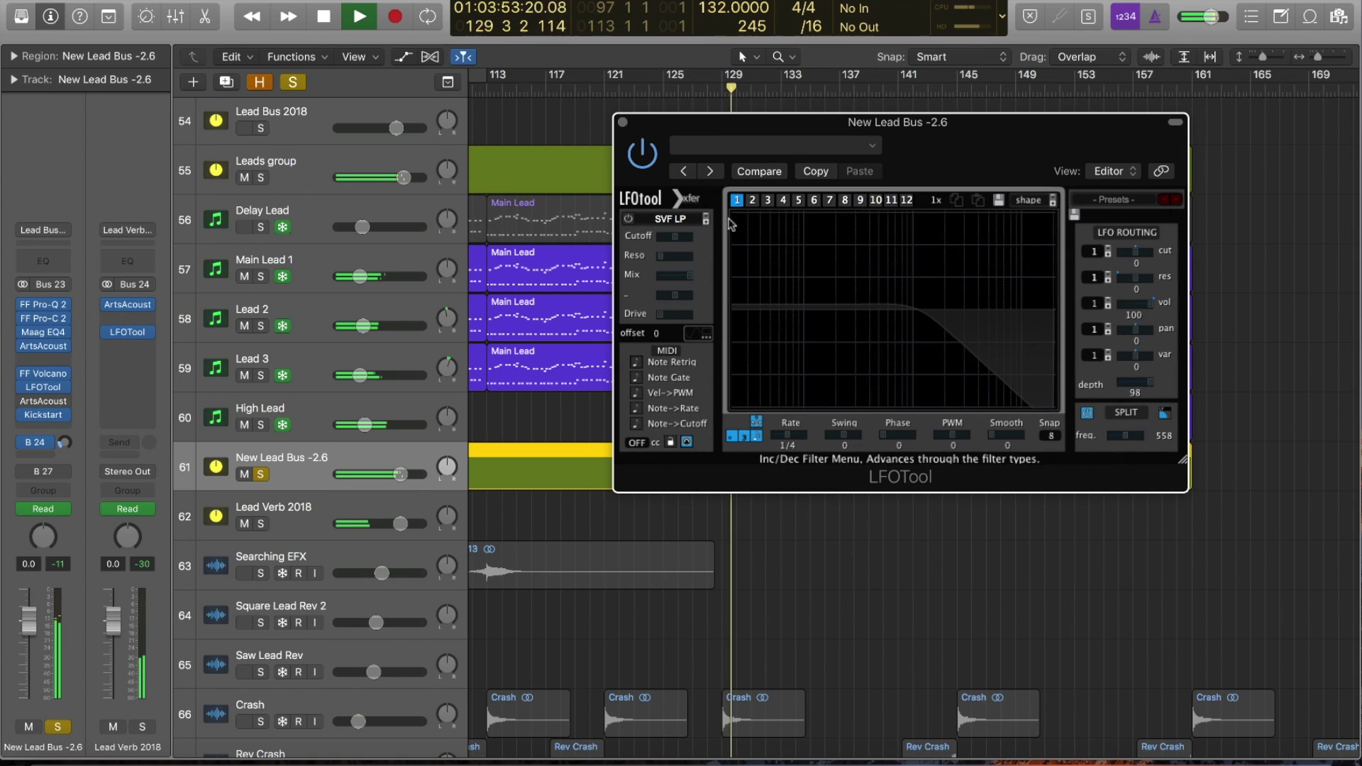
pyautogui.press('space')
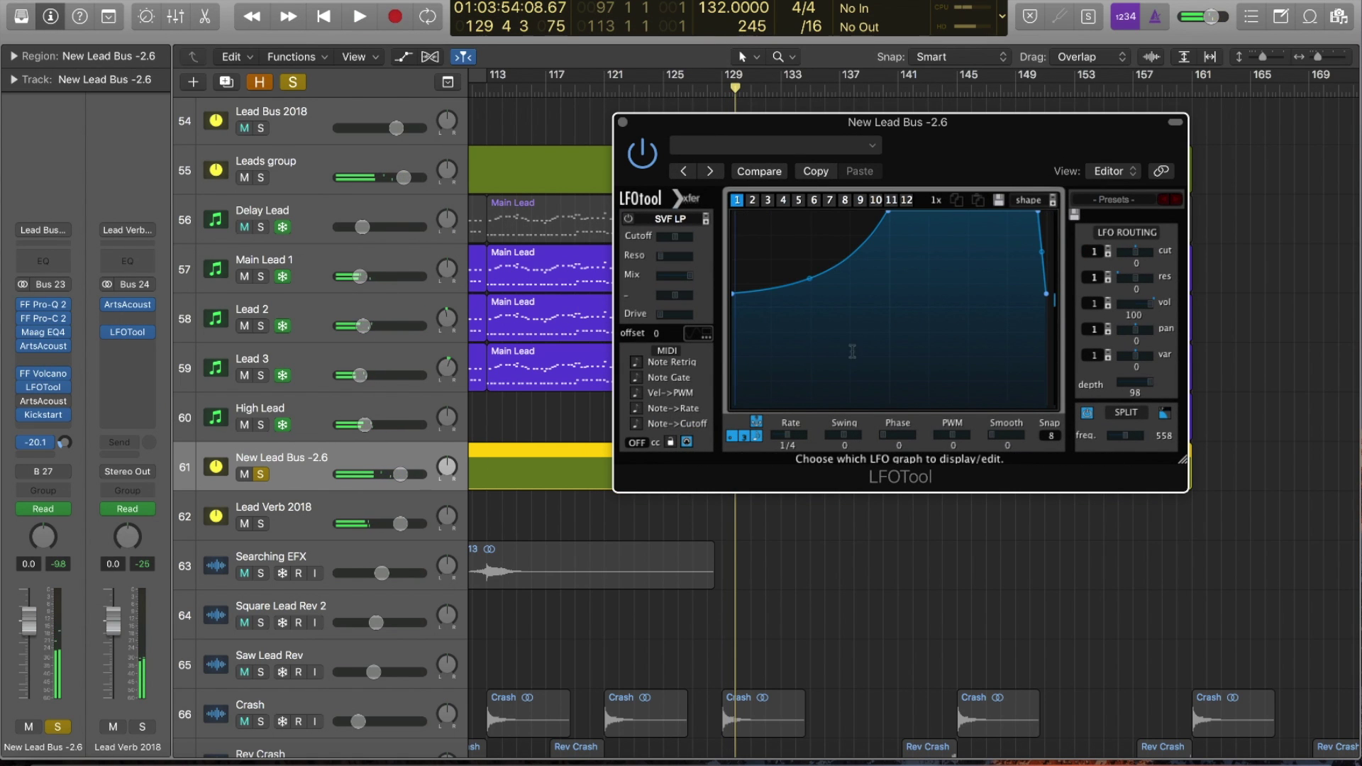
pyautogui.click(624, 122)
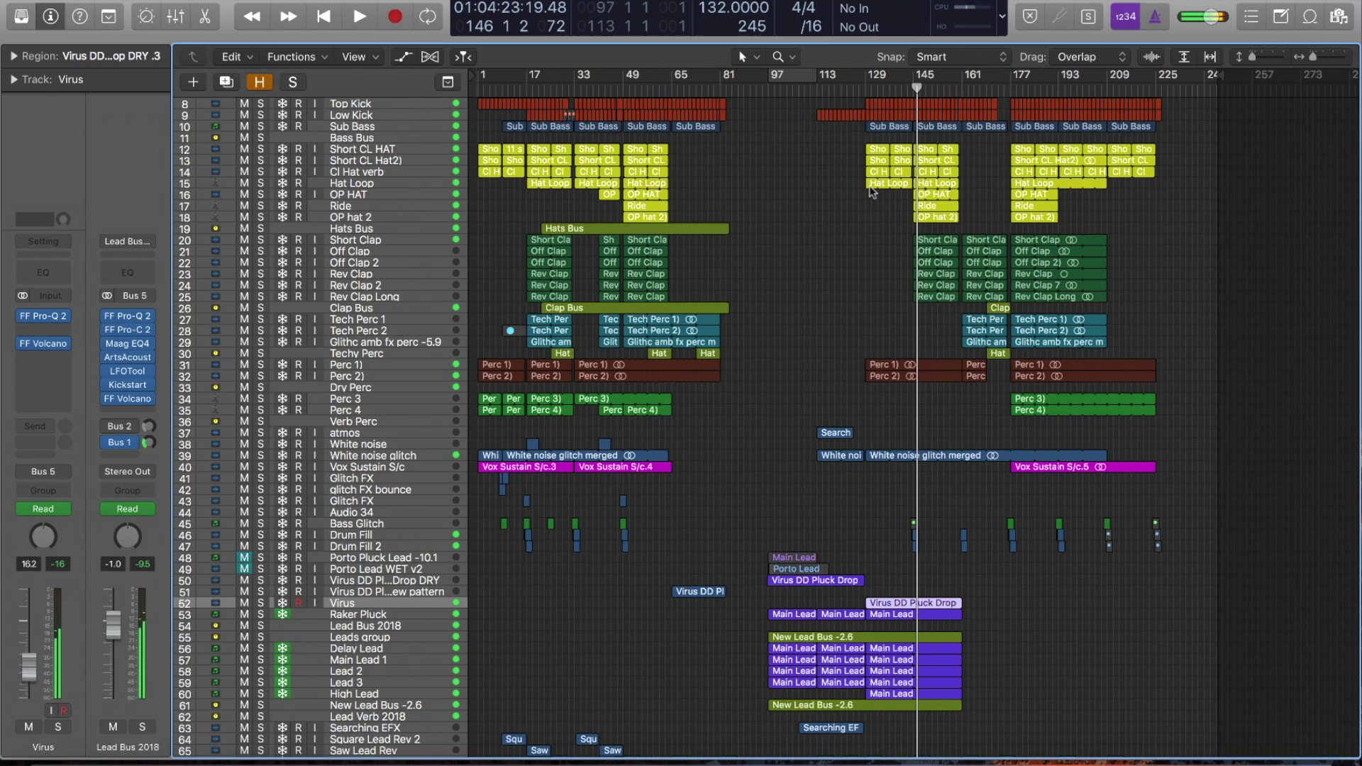